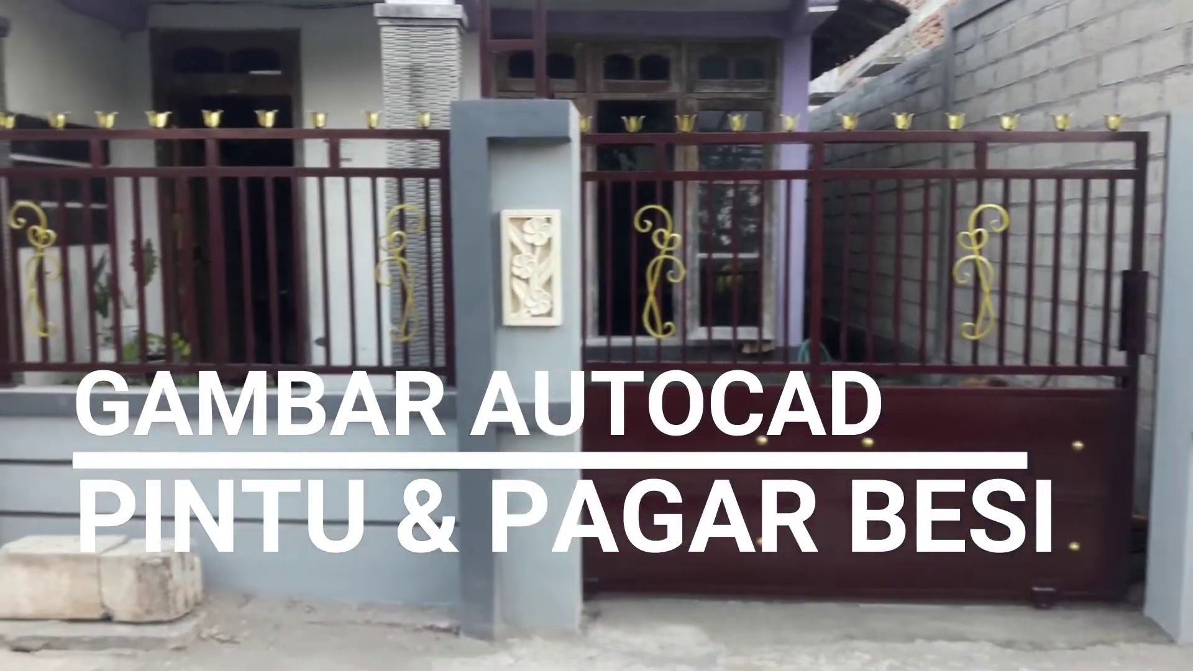
# Step: Make the red line green and offset parallel lines above and below it
pyautogui.press('Return')
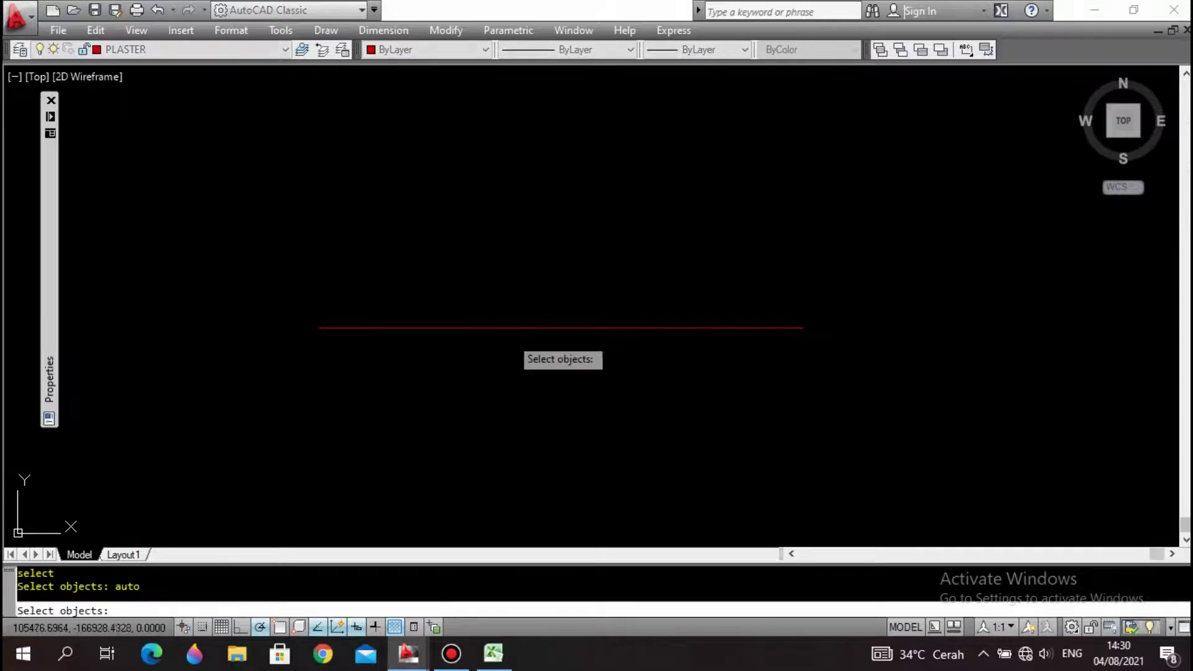
pyautogui.click(516, 322)
pyautogui.click(485, 346)
pyautogui.press('Return')
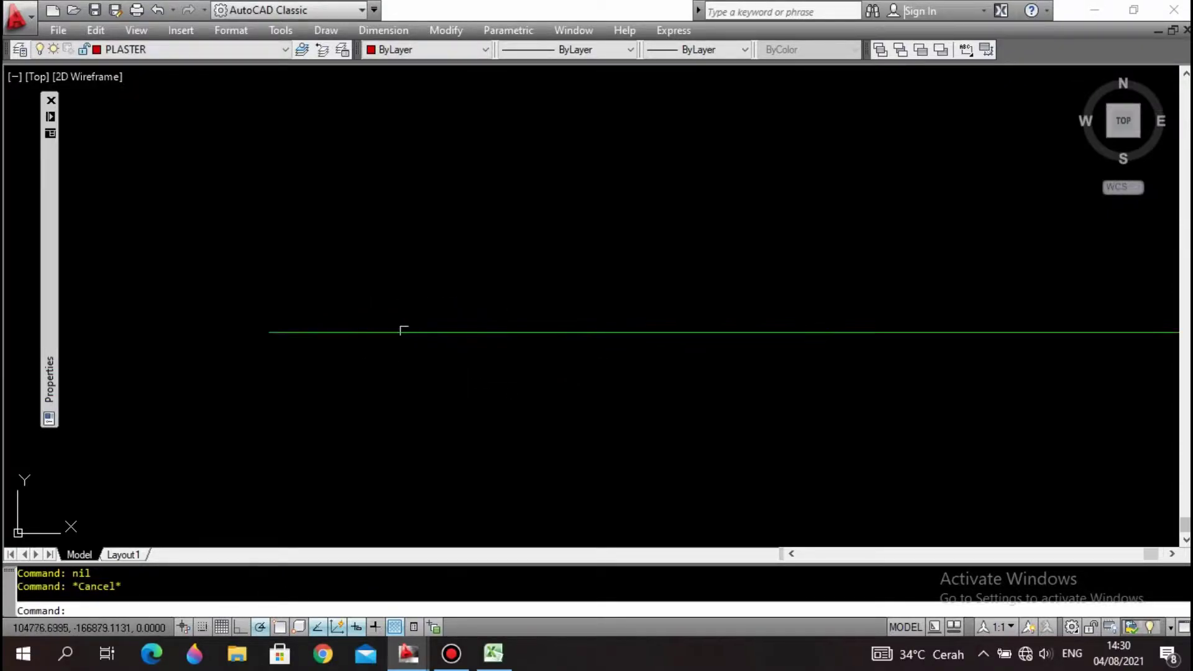
pyautogui.write('hh75')
pyautogui.press('Return')
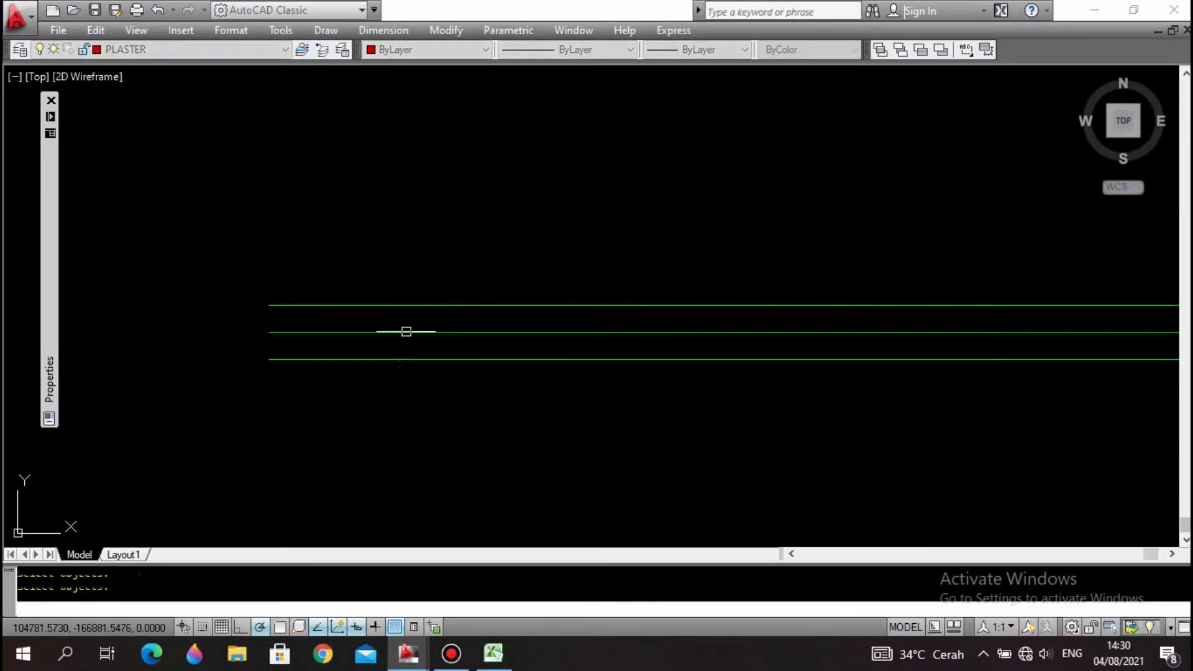
pyautogui.press('Escape')
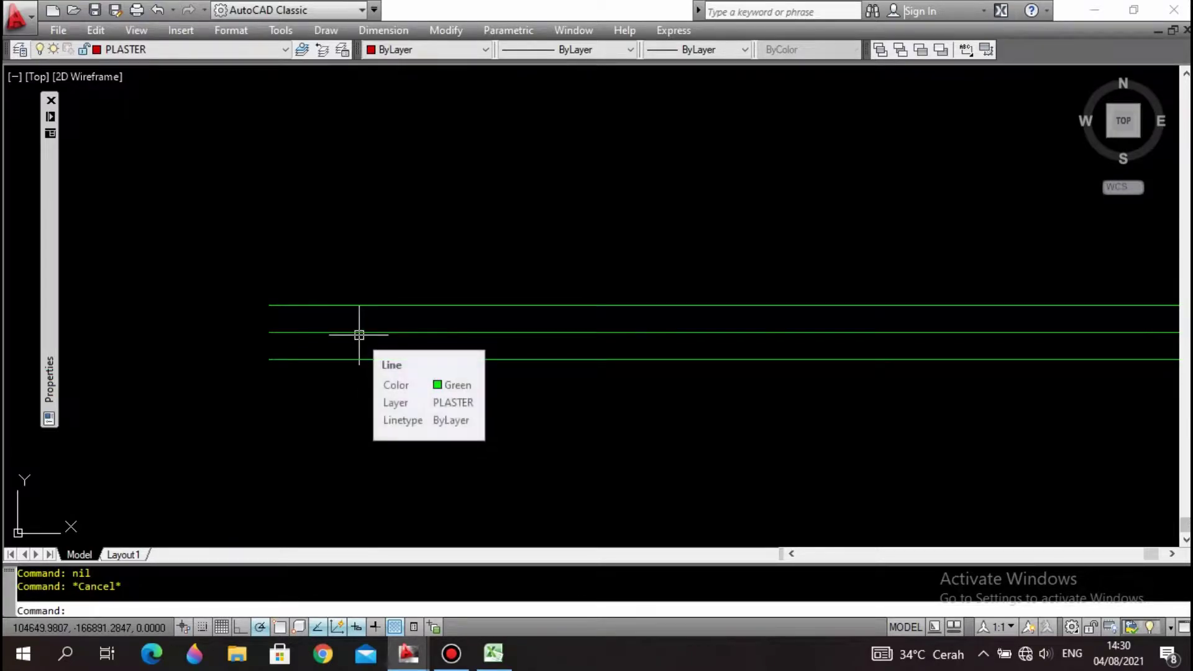
pyautogui.write('c')
# Step: Copy the lower line 100 units down and erase the redundant green line
pyautogui.press('Return')
pyautogui.click(360, 385)
pyautogui.write('1')
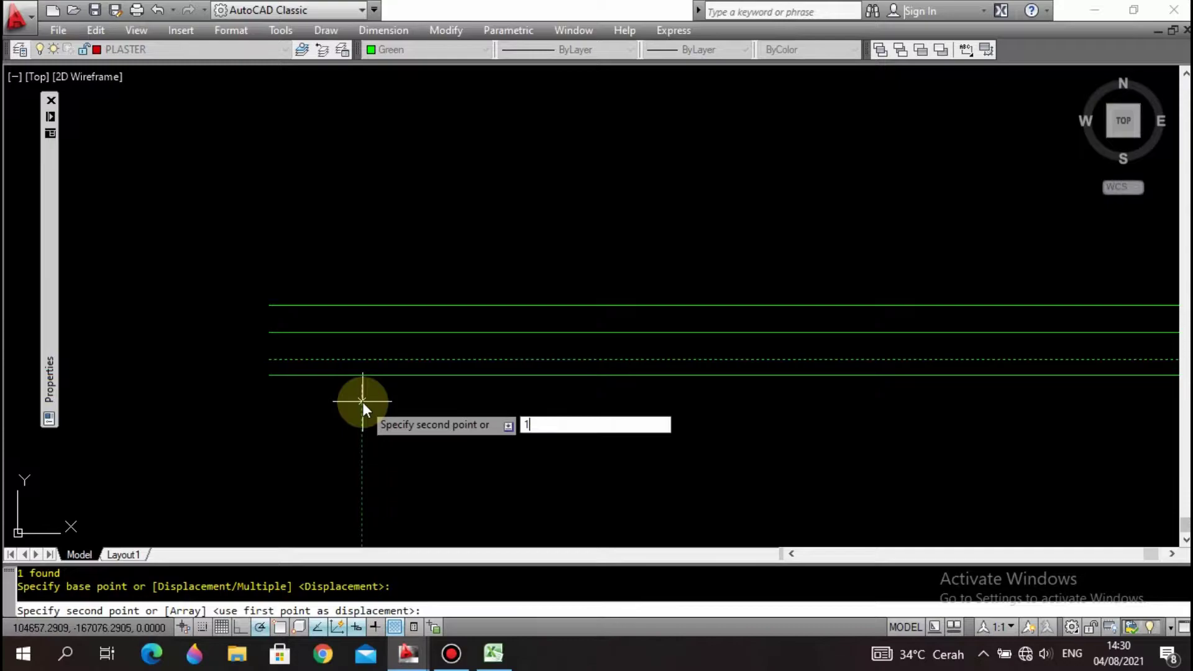
pyautogui.write('00')
pyautogui.press('Return')
pyautogui.click(363, 401)
pyautogui.click(360, 322)
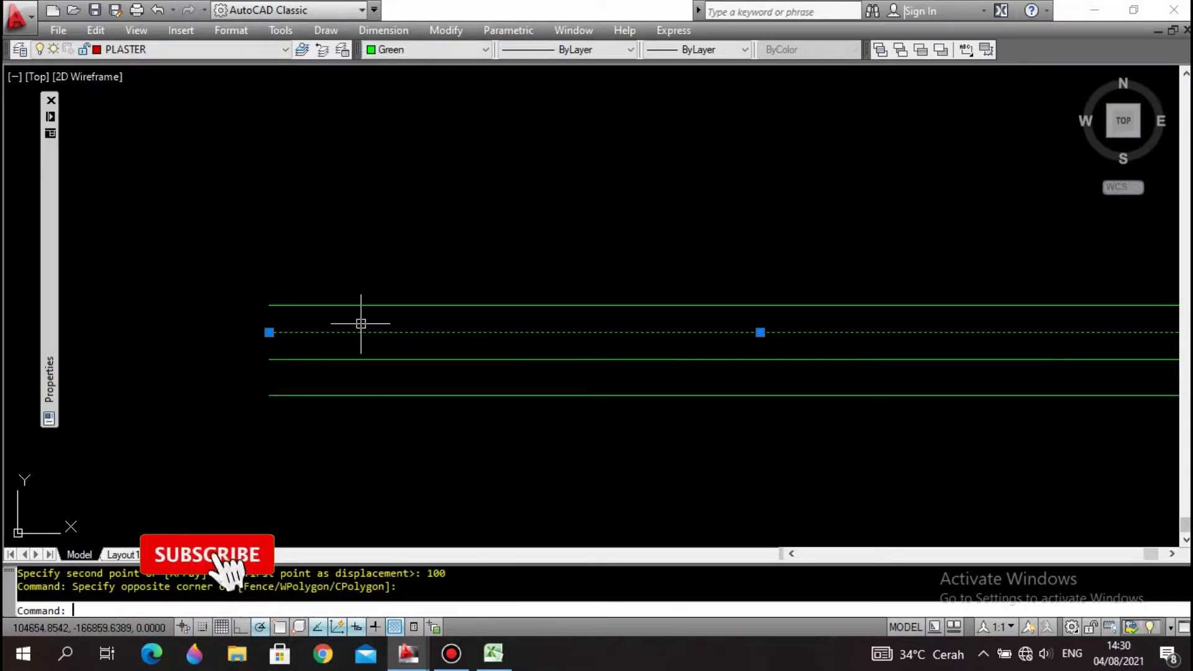
pyautogui.write('e')
pyautogui.press('Return')
pyautogui.write('LEE')
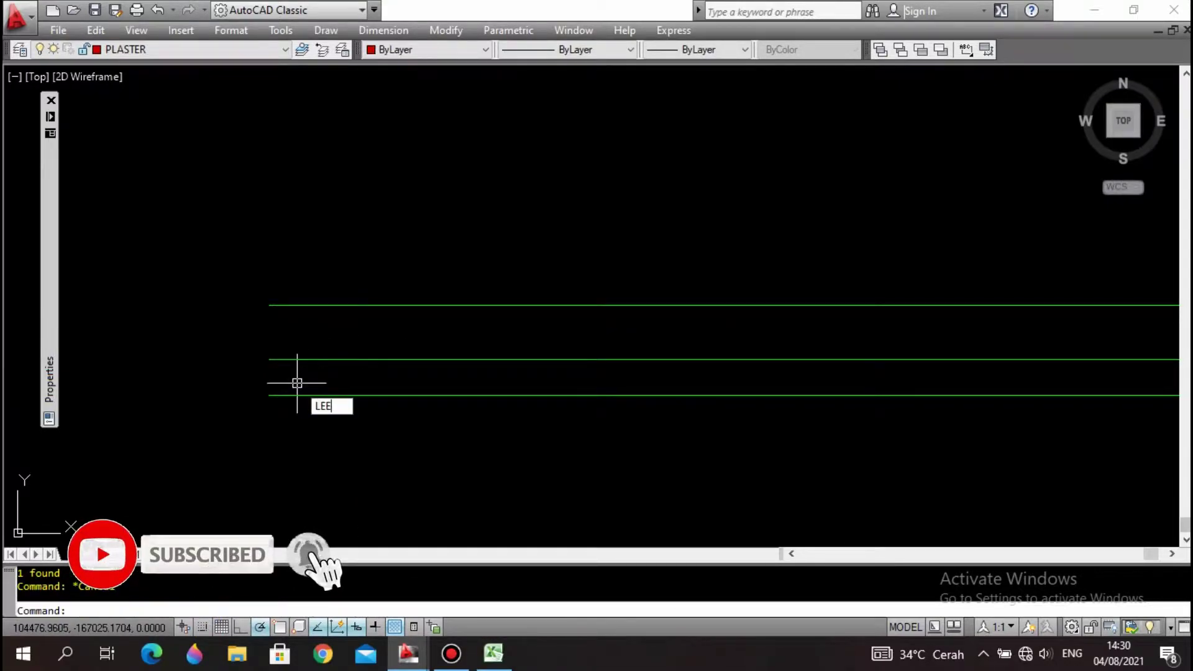
# Step: Draw a green vertical line closing the left end of the lower pair
pyautogui.press('Return')
pyautogui.click(269, 359)
pyautogui.click(269, 395)
pyautogui.press('Return')
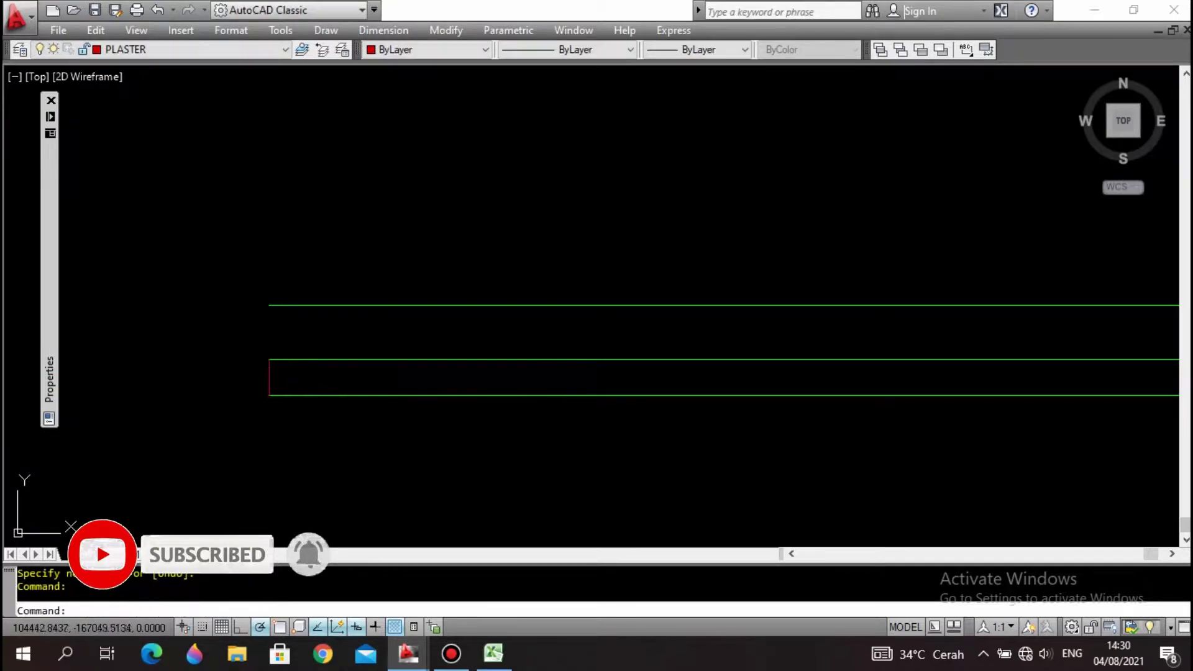
pyautogui.press('Return')
pyautogui.click(270, 377)
pyautogui.press('Return')
# Step: Copy the vertical closing line 120 units to the right
pyautogui.write('co')
pyautogui.press('Return')
pyautogui.click(298, 376)
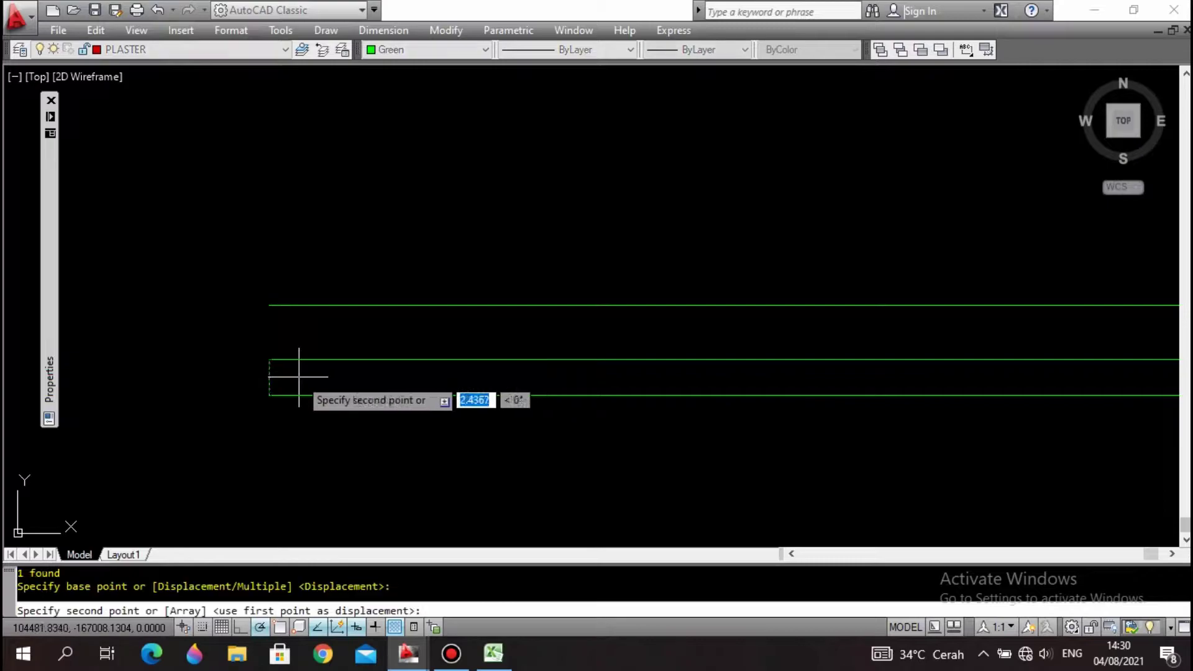
pyautogui.write('120')
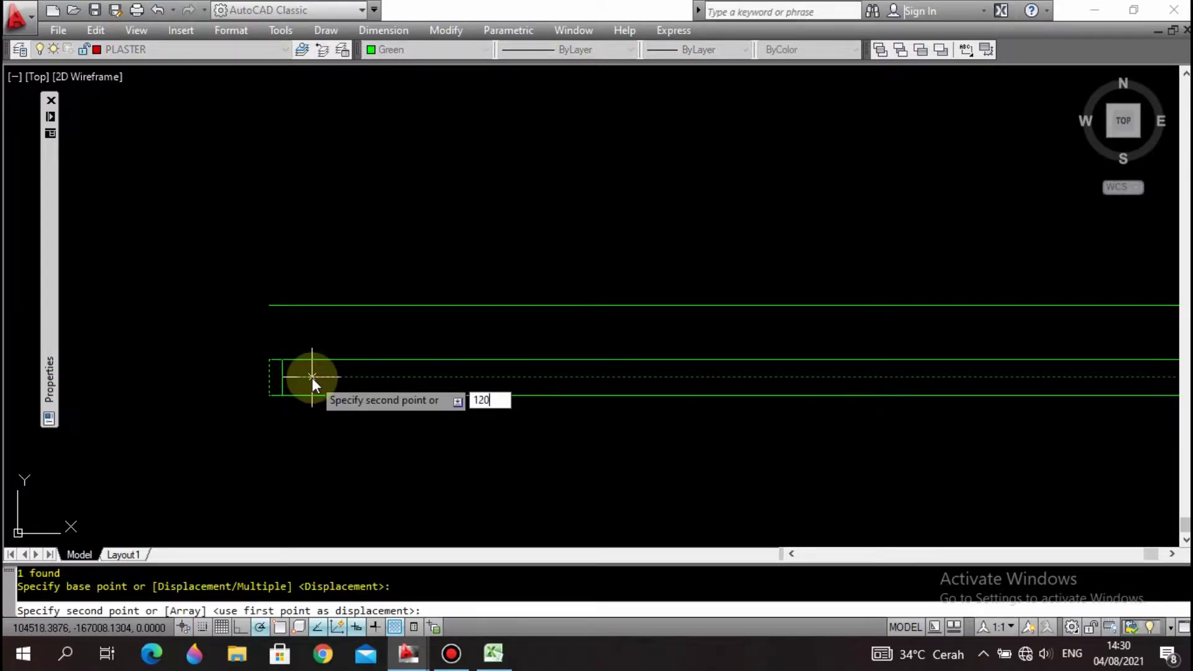
pyautogui.press('Return')
pyautogui.scroll(4, 280, 378)
# Step: Trim the top and bottom lines back to the two vertical lines
pyautogui.write('tr')
pyautogui.press('Return')
pyautogui.click(432, 386)
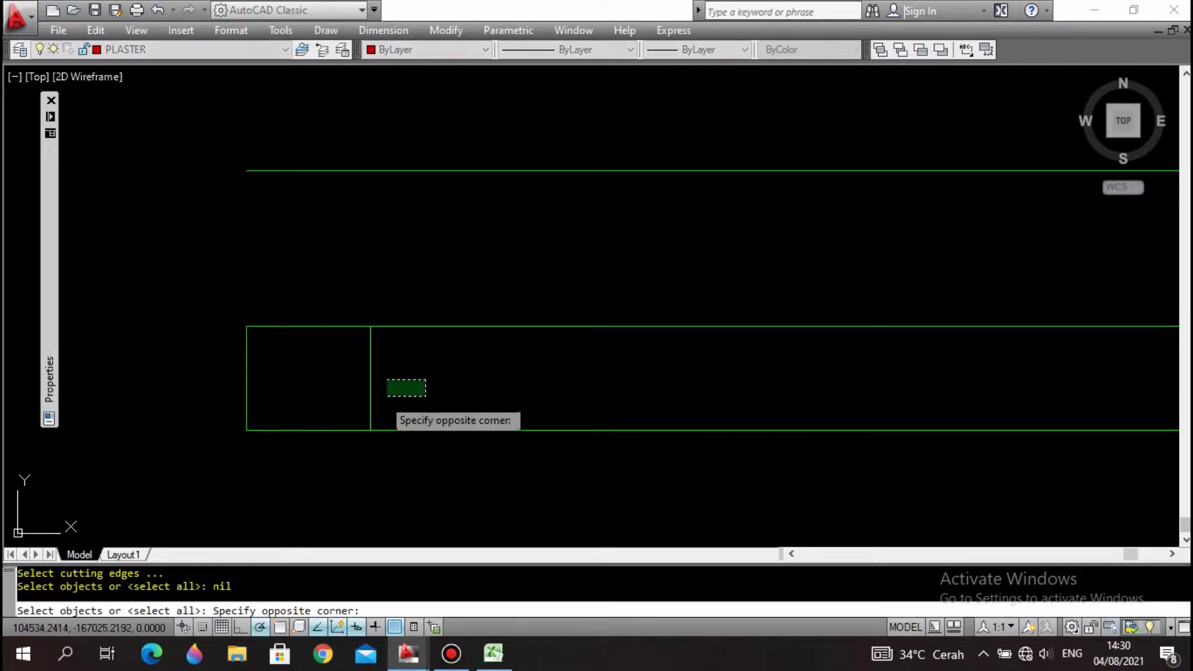
pyautogui.click(348, 375)
pyautogui.press('Return')
pyautogui.moveTo(348, 339); pyautogui.dragTo(298, 317)
pyautogui.click(426, 376)
pyautogui.click(398, 452)
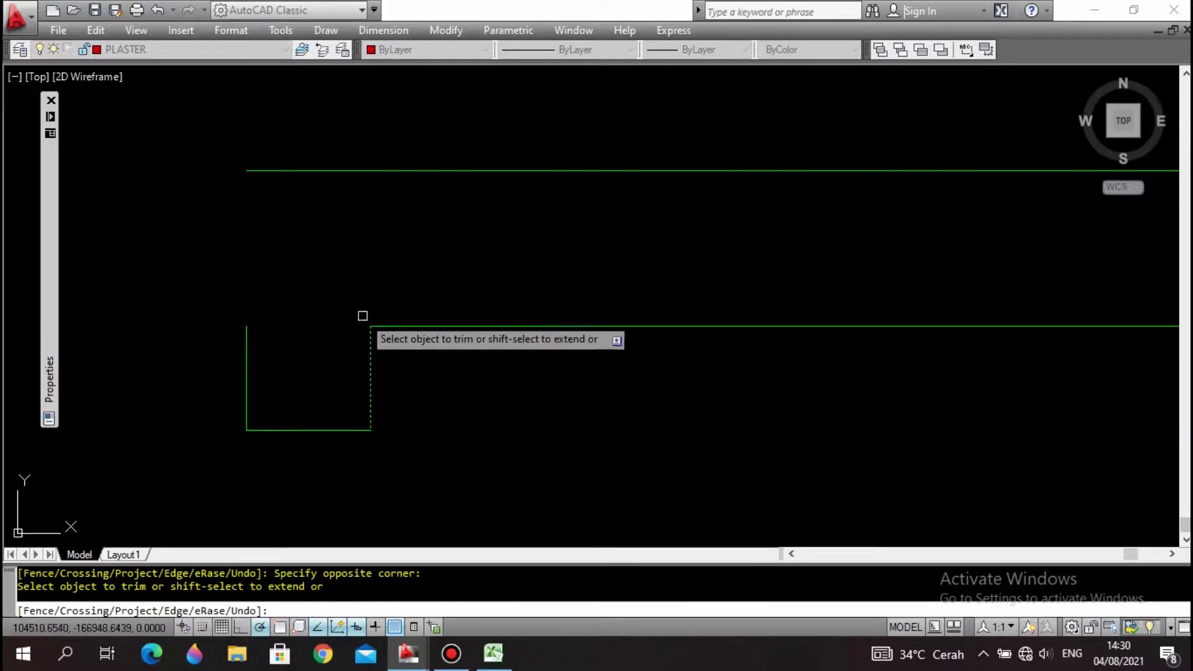
pyautogui.press('Escape')
# Step: Extend the outline's left edge up to the top line
pyautogui.write('X')
pyautogui.press('Return')
pyautogui.click(325, 249)
pyautogui.click(307, 149)
pyautogui.press('Return')
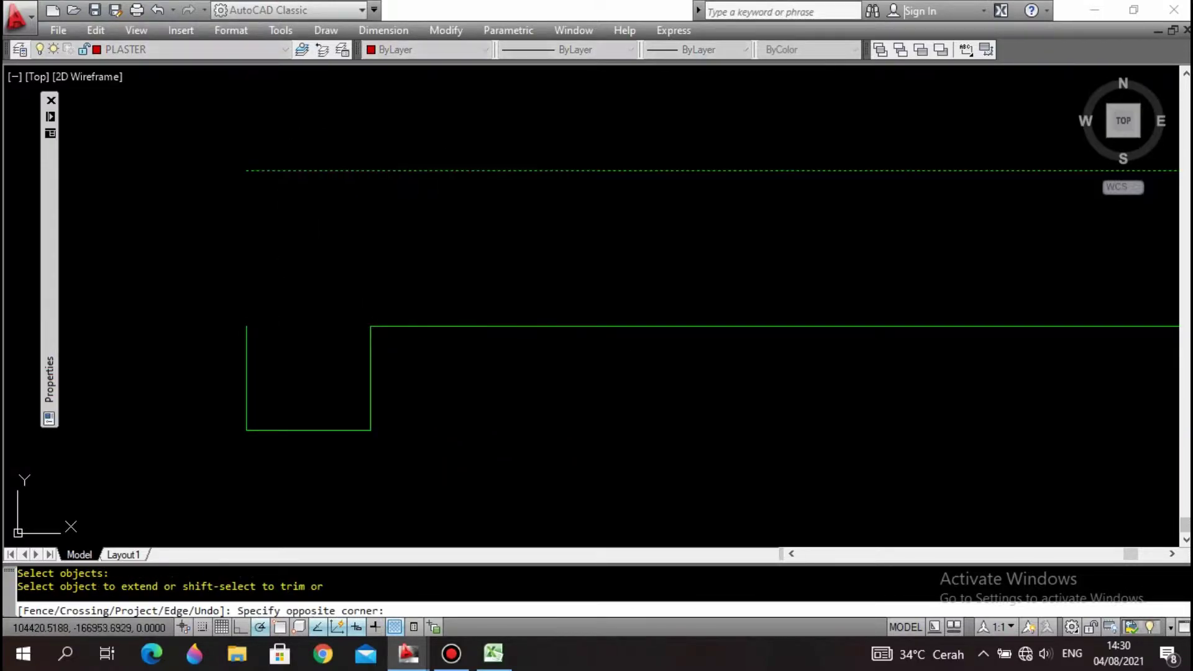
pyautogui.click(309, 373)
pyautogui.press('Escape')
# Step: Copy the inner vertical line 130 units to the right
pyautogui.click(415, 363)
pyautogui.click(339, 472)
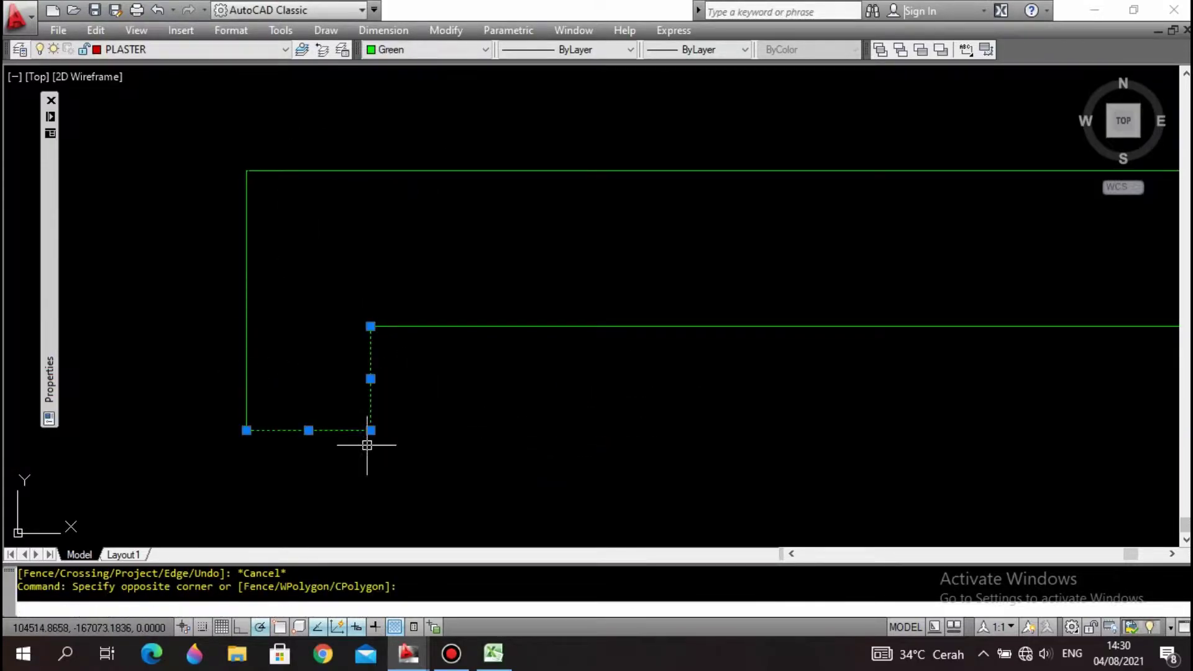
pyautogui.write('co')
pyautogui.press('Return')
pyautogui.click(407, 403)
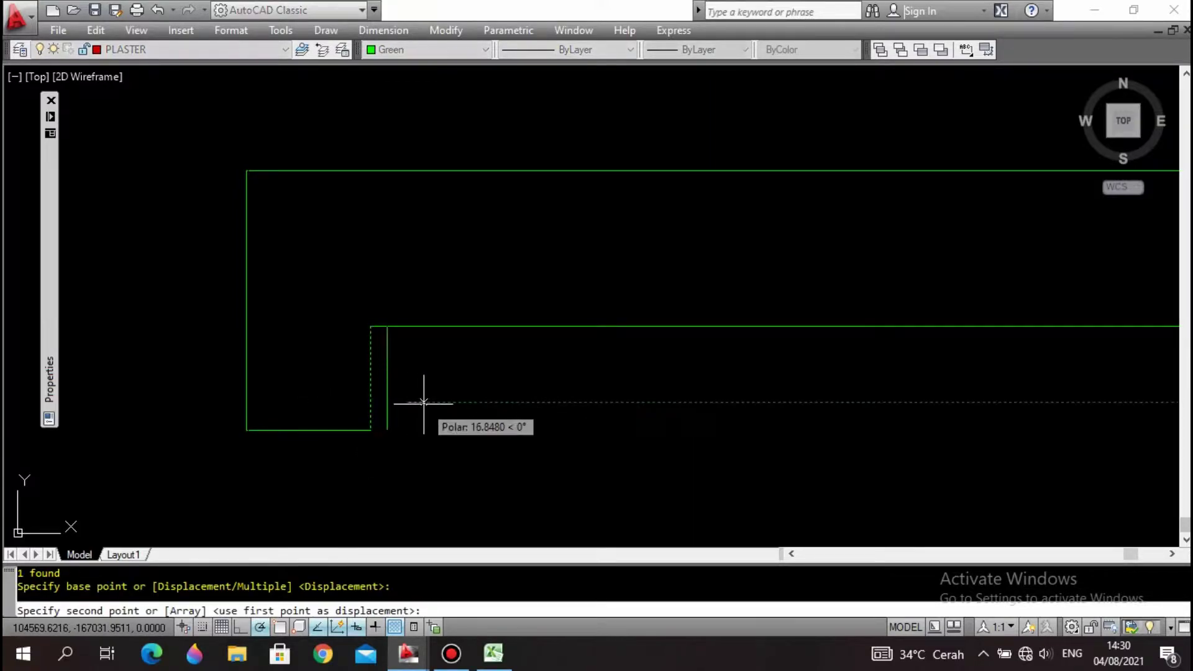
pyautogui.write('130')
pyautogui.press('Return')
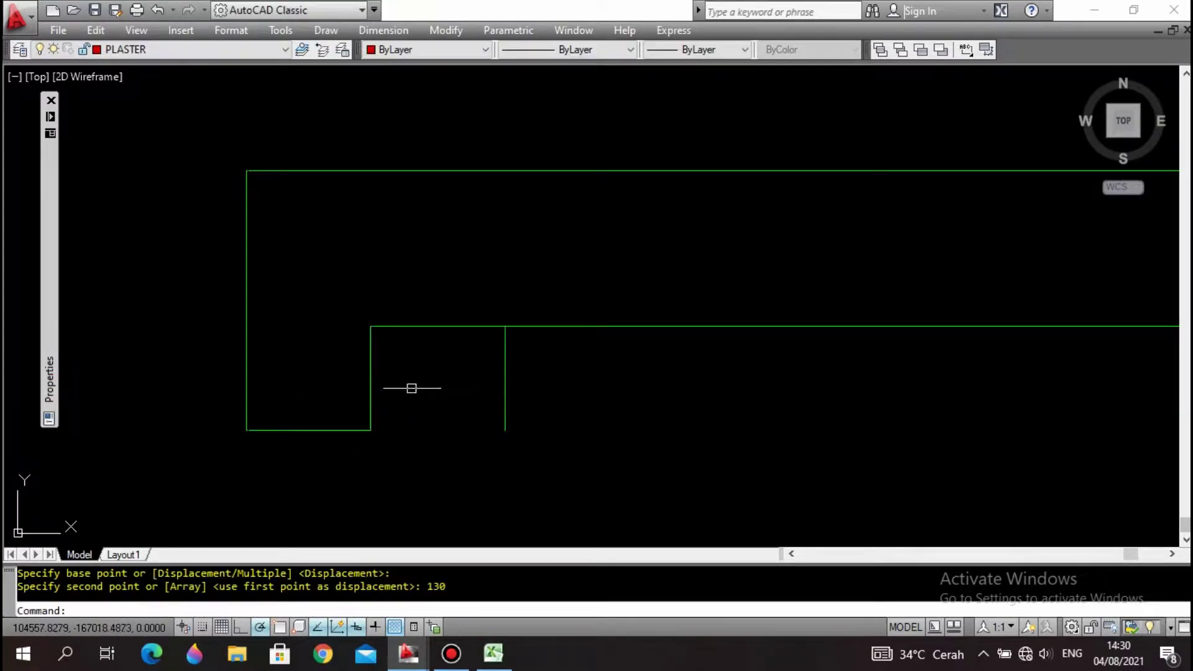
# Step: Copy the L-shaped notch lines endpoint-to-endpoint along the outline
pyautogui.click(408, 384)
pyautogui.click(367, 436)
pyautogui.write('o')
pyautogui.press('Return')
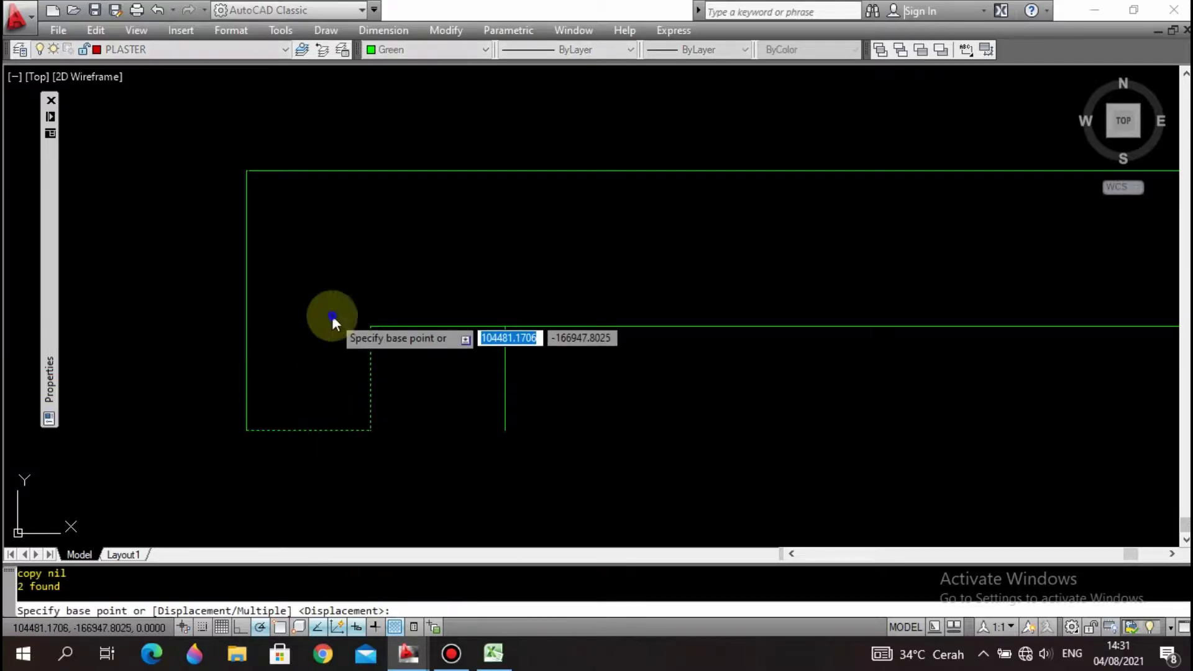
pyautogui.keyDown('shift'); pyautogui.rightClick(331, 316); pyautogui.keyUp('shift')
pyautogui.click(367, 336)
pyautogui.click(279, 430)
pyautogui.keyDown('shift'); pyautogui.rightClick(516, 336); pyautogui.keyUp('shift')
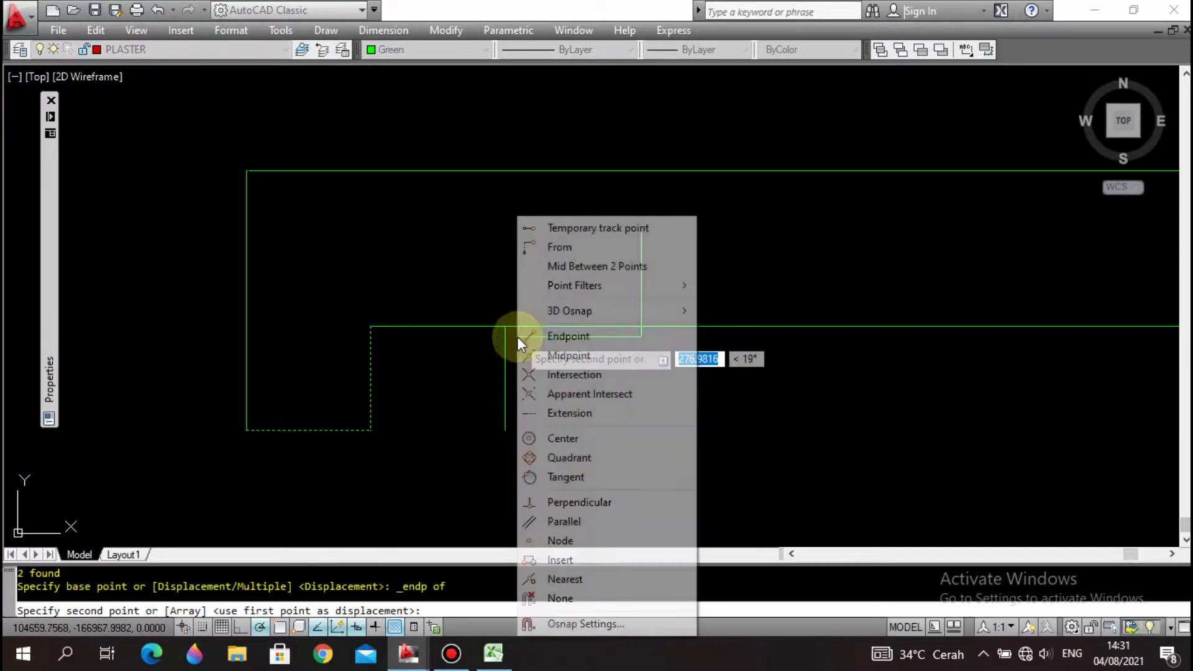
pyautogui.click(537, 336)
pyautogui.click(505, 430)
pyautogui.press('Escape')
# Step: Copy the box lines from their corner to the next endpoint
pyautogui.click(698, 394)
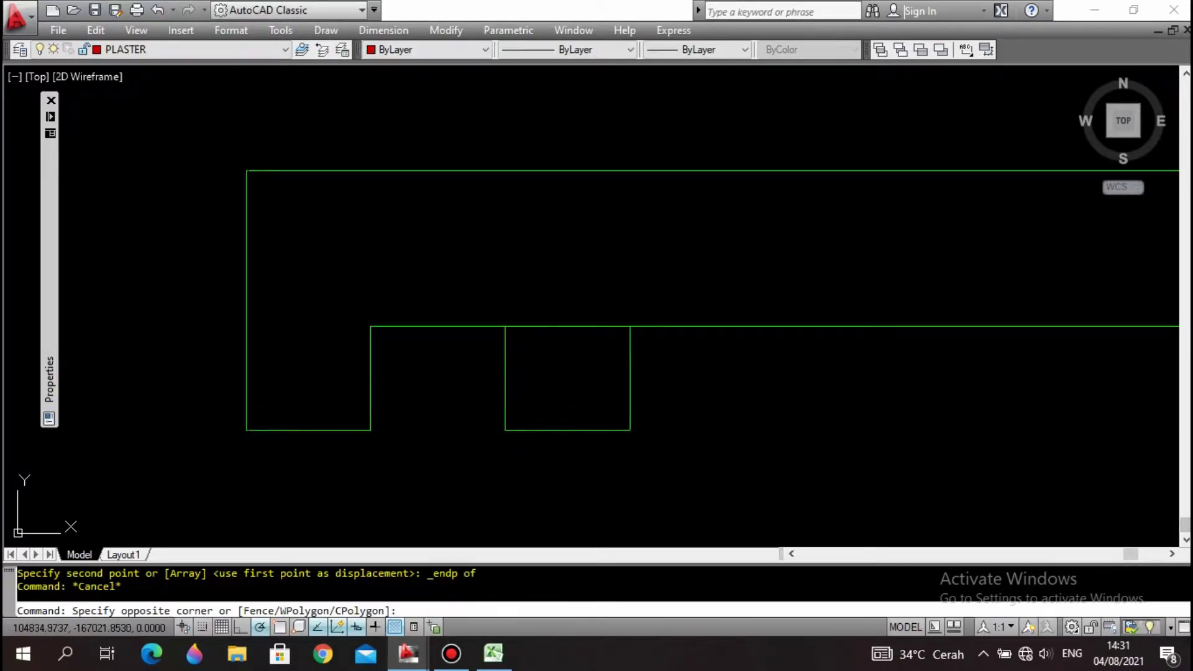
pyautogui.click(474, 461)
pyautogui.write('c')
pyautogui.press('Return')
pyautogui.keyDown('shift'); pyautogui.rightClick(343, 284); pyautogui.keyUp('shift')
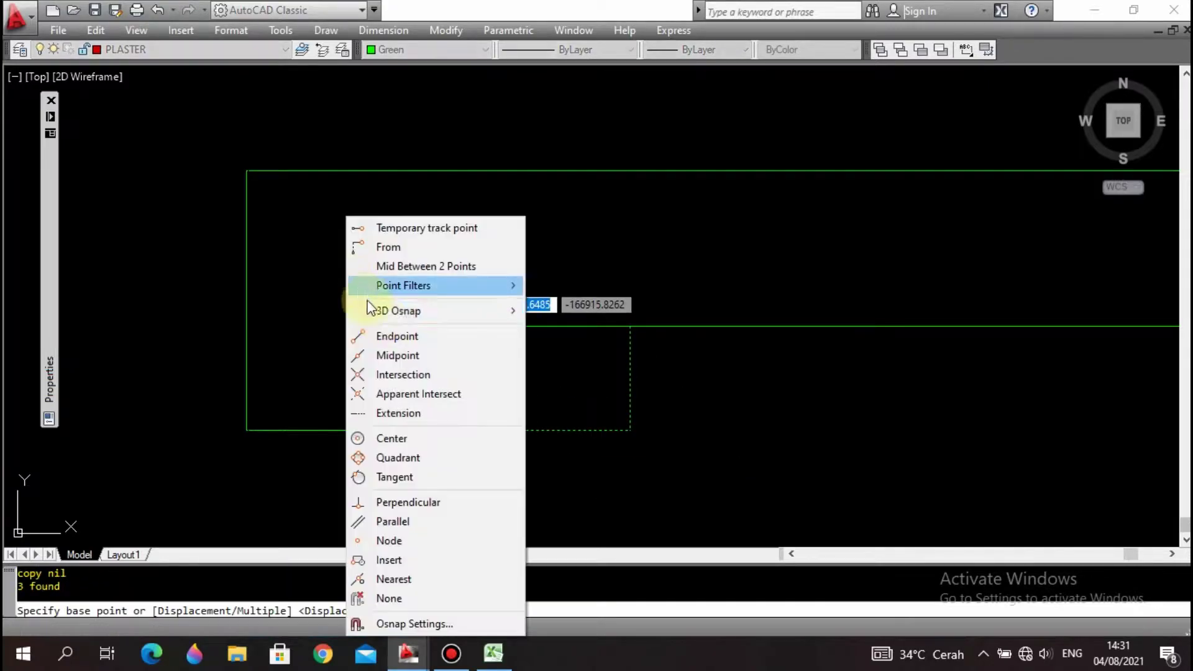
pyautogui.click(383, 336)
pyautogui.click(372, 328)
pyautogui.keyDown('shift'); pyautogui.rightClick(614, 284); pyautogui.keyUp('shift')
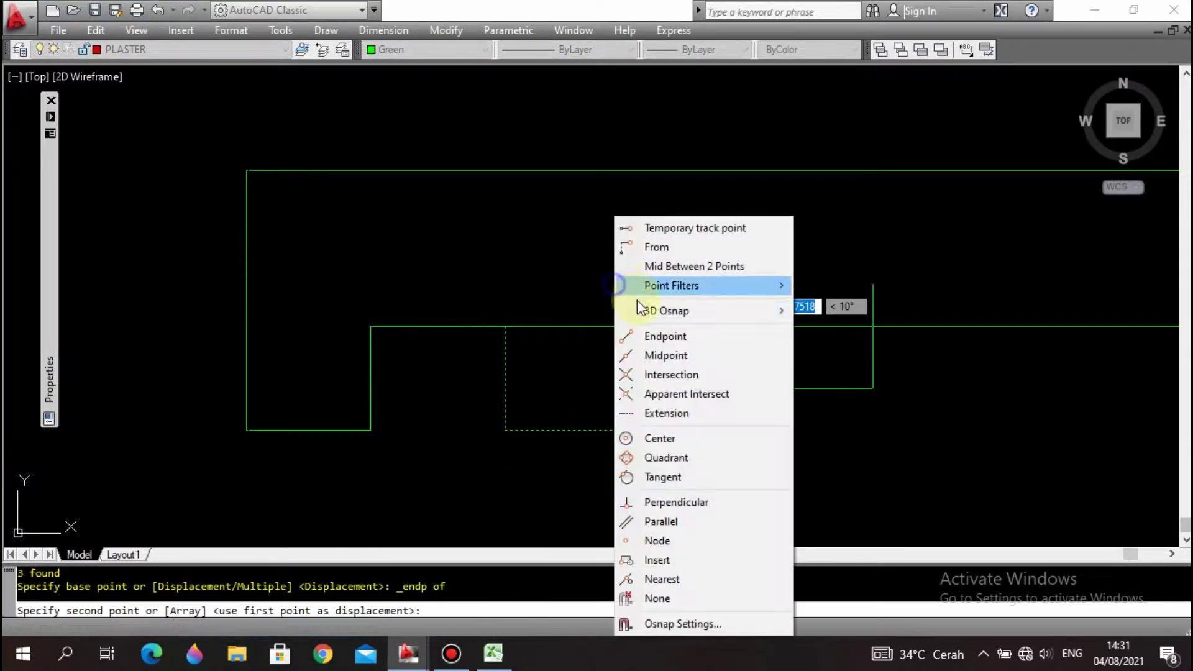
pyautogui.click(646, 336)
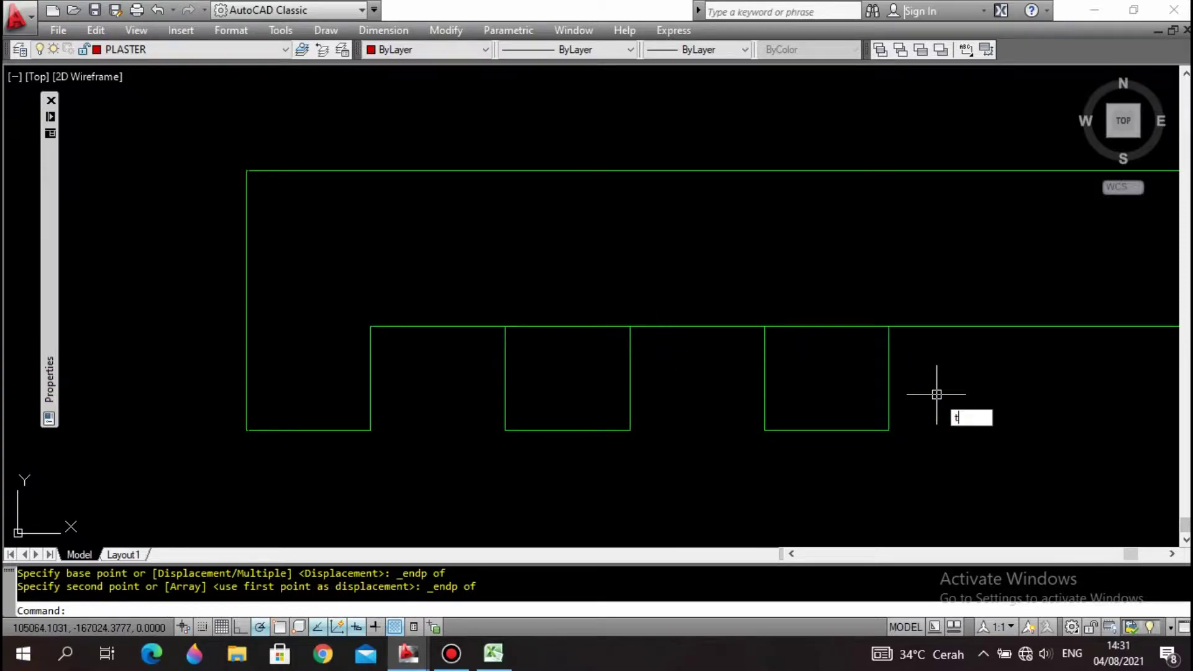
# Step: Trim the top line inside the notches between the box verticals
pyautogui.press('Return')
pyautogui.click(932, 372)
pyautogui.click(373, 373)
pyautogui.press('Return')
pyautogui.click(577, 355)
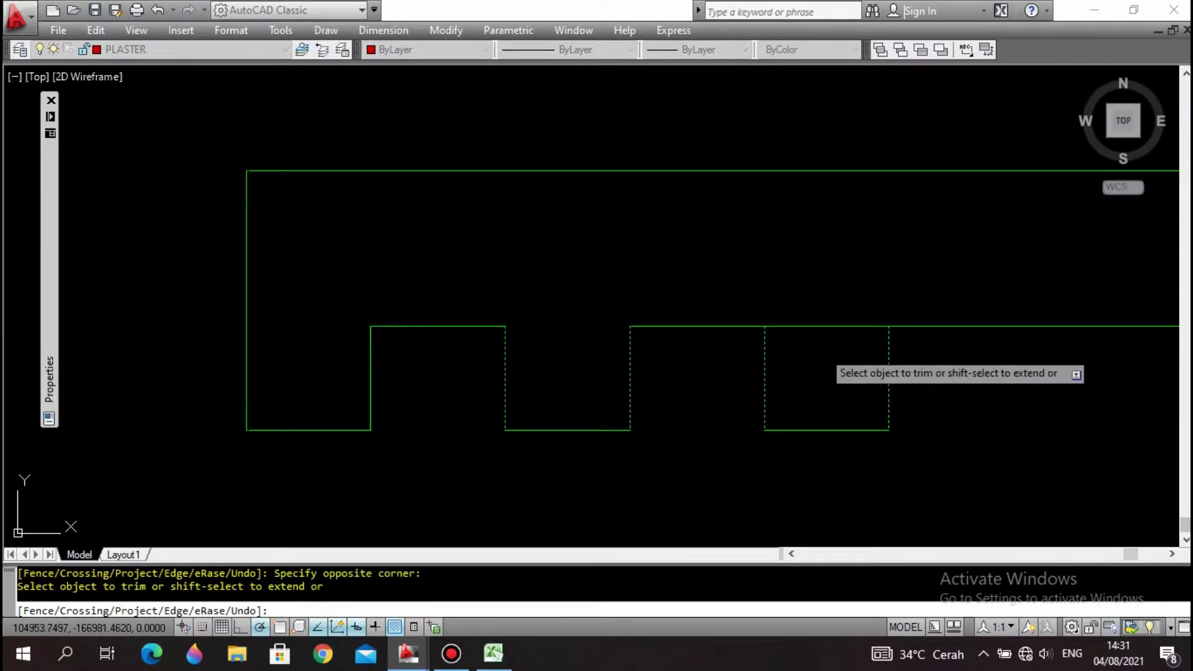
pyautogui.scroll(-8, 846, 311)
pyautogui.press('Escape')
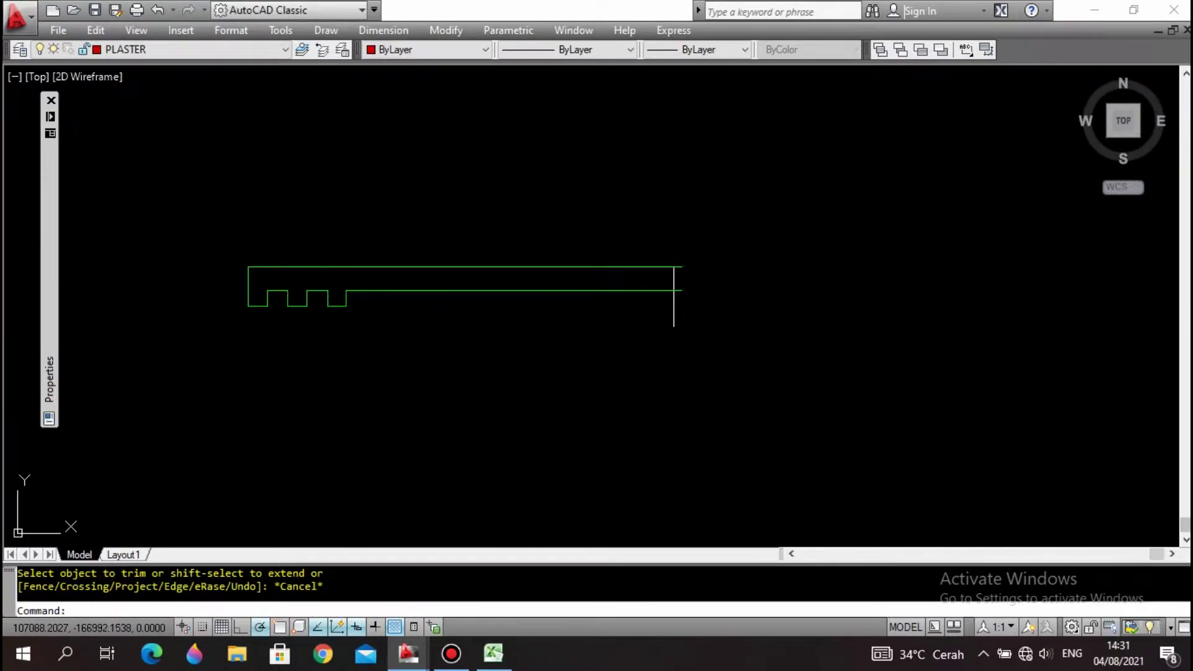
# Step: Copy the upper green line 200 units down
pyautogui.scroll(3, 674, 290)
pyautogui.scroll(2, 674, 286)
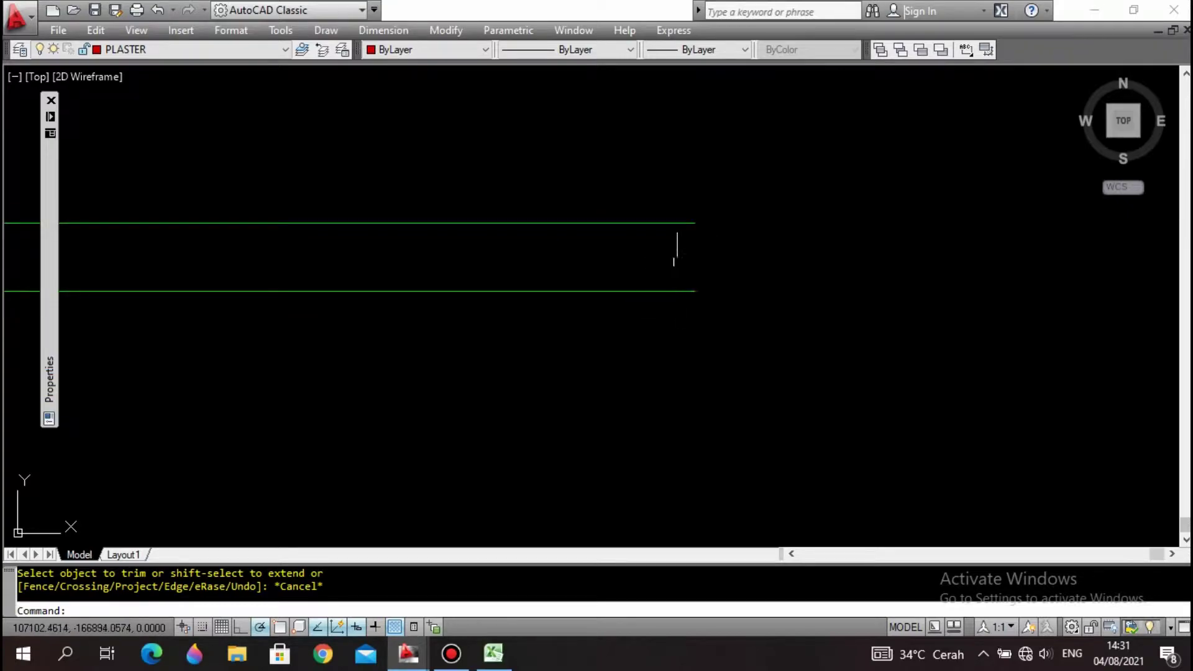
pyautogui.click(679, 260)
pyautogui.click(664, 190)
pyautogui.write('o')
pyautogui.press('Return')
pyautogui.click(680, 235)
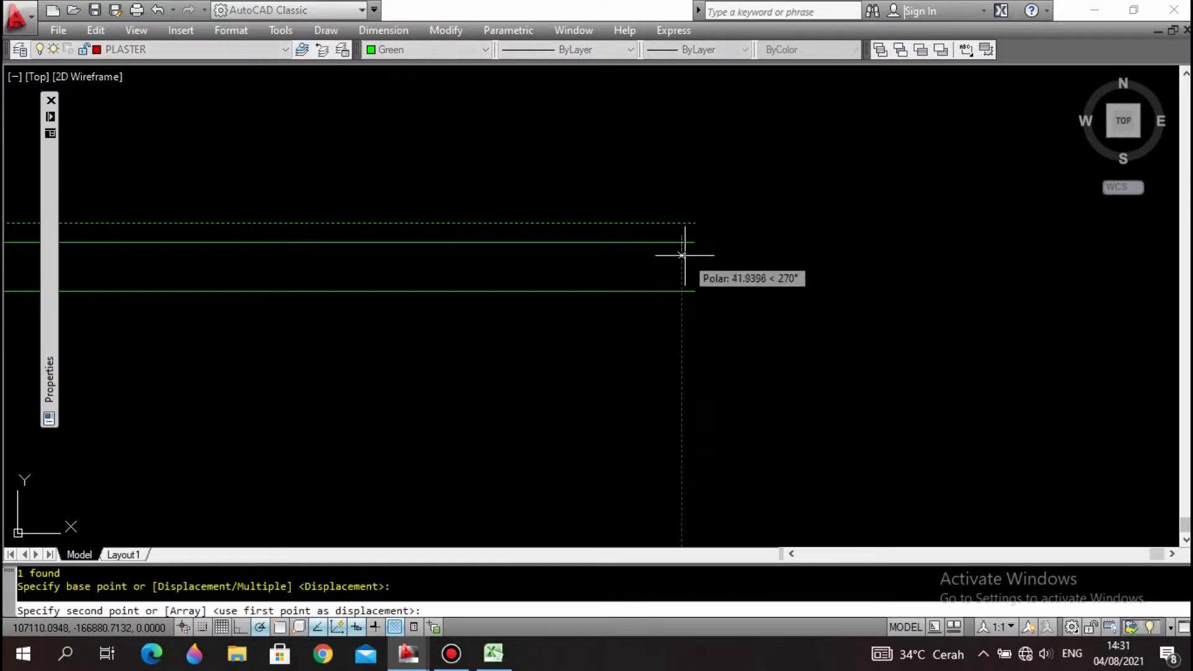
pyautogui.write('200')
pyautogui.press('Return')
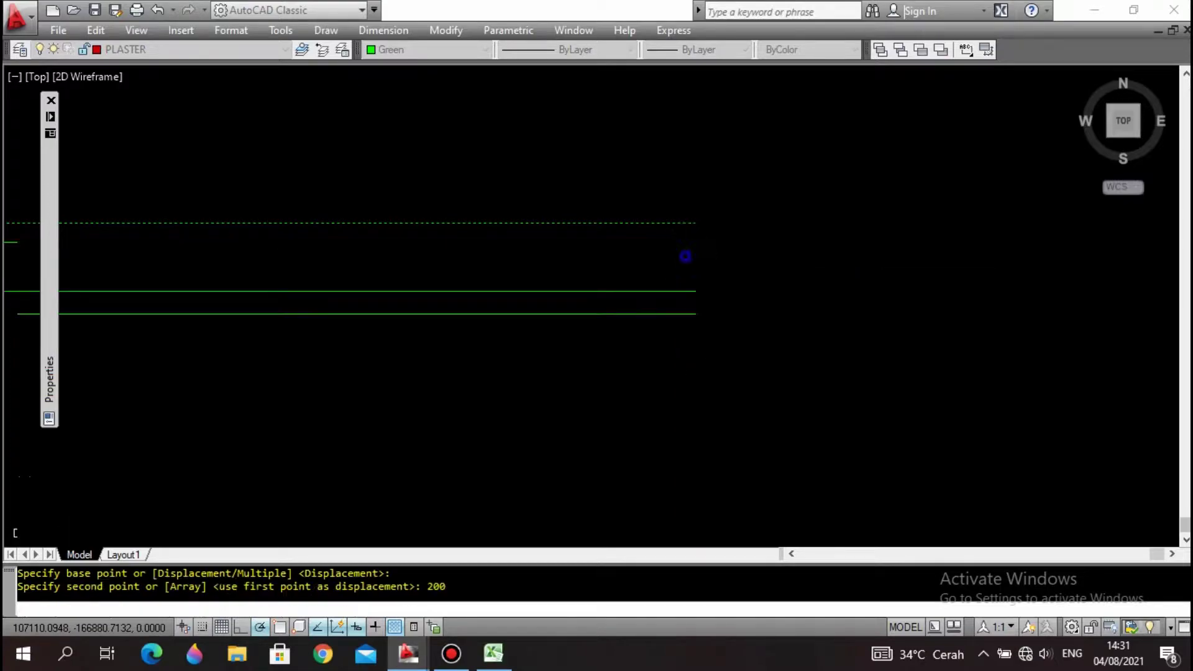
pyautogui.write('lee')
# Step: Draw a green vertical end line from the lower line up to the top line
pyautogui.press('Return')
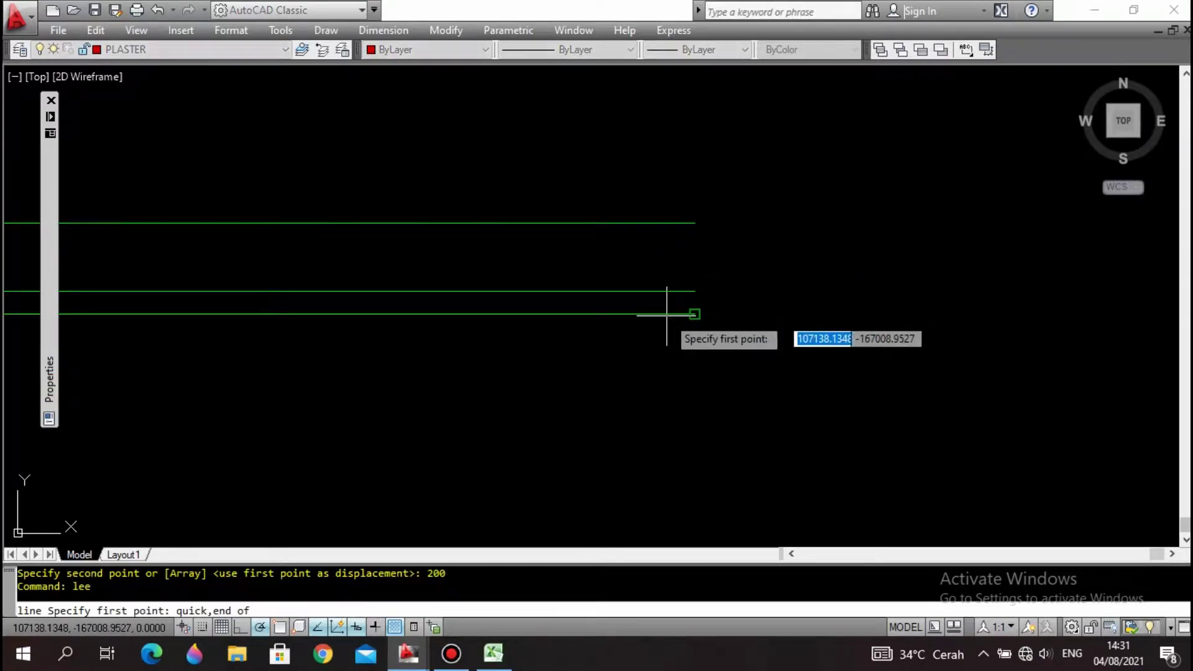
pyautogui.click(691, 314)
pyautogui.click(690, 223)
pyautogui.press('Return')
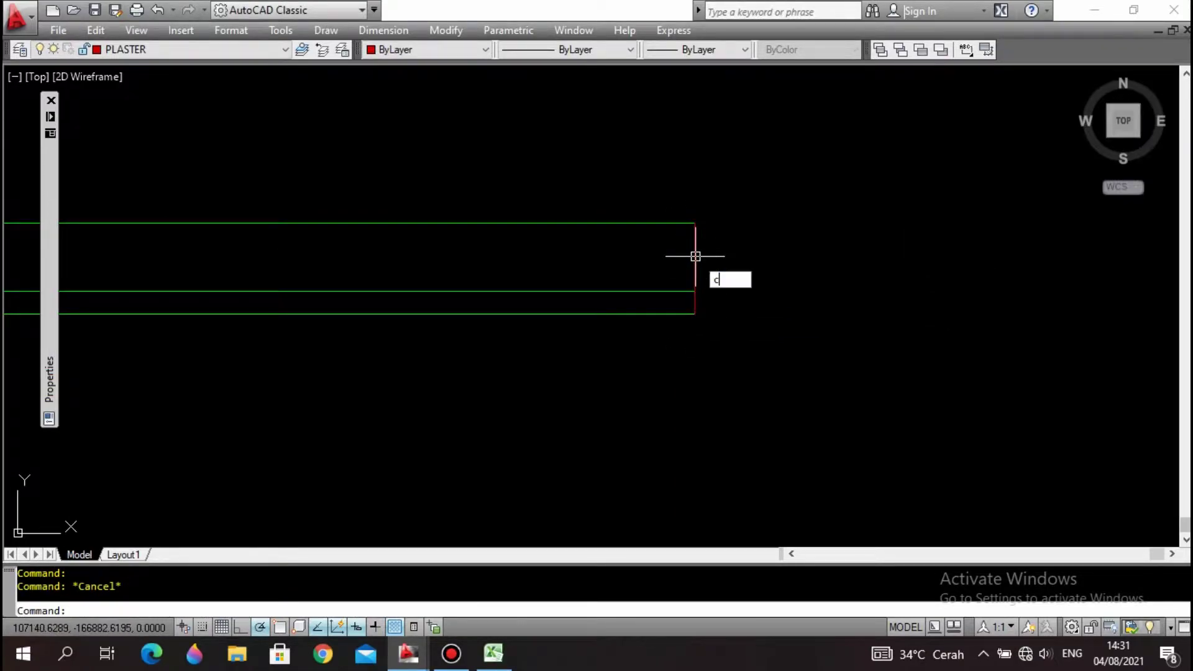
pyautogui.press('Return')
# Step: Copy the end line 400 units to the left
pyautogui.press('Return')
pyautogui.click(739, 274)
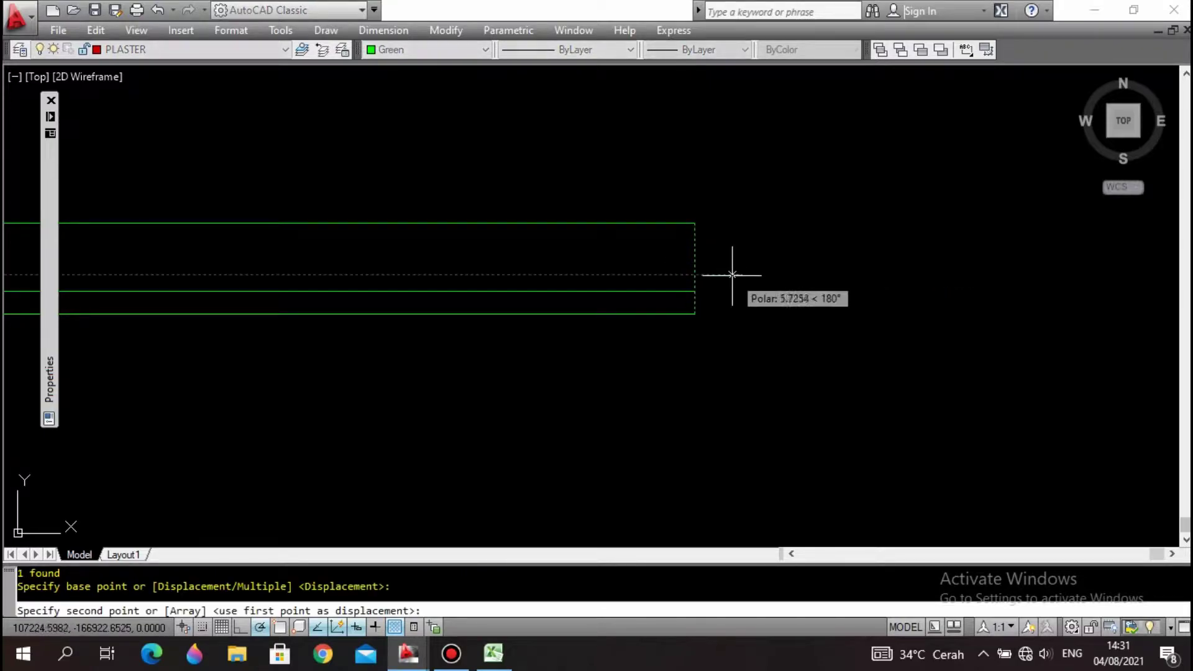
pyautogui.write('400')
pyautogui.press('Return')
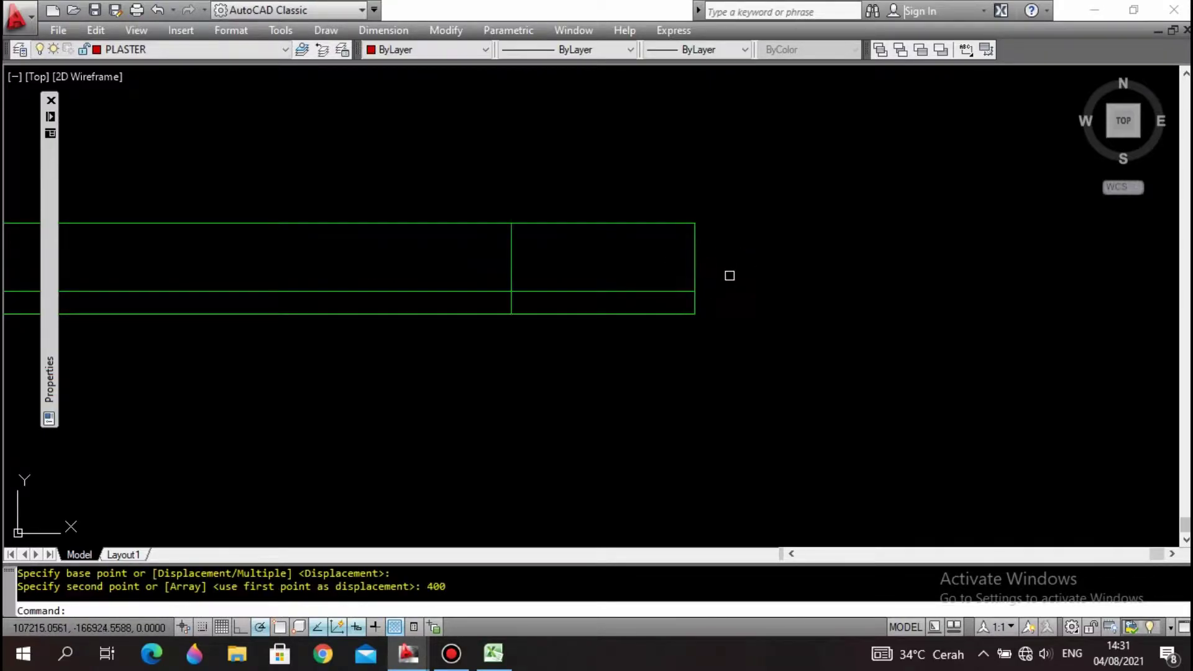
pyautogui.press('Escape')
pyautogui.write('tr')
# Step: Trim the bottom and inner lines to form the 400-wide end block
pyautogui.press('Return')
pyautogui.click(488, 274)
pyautogui.click(488, 299)
pyautogui.press('Return')
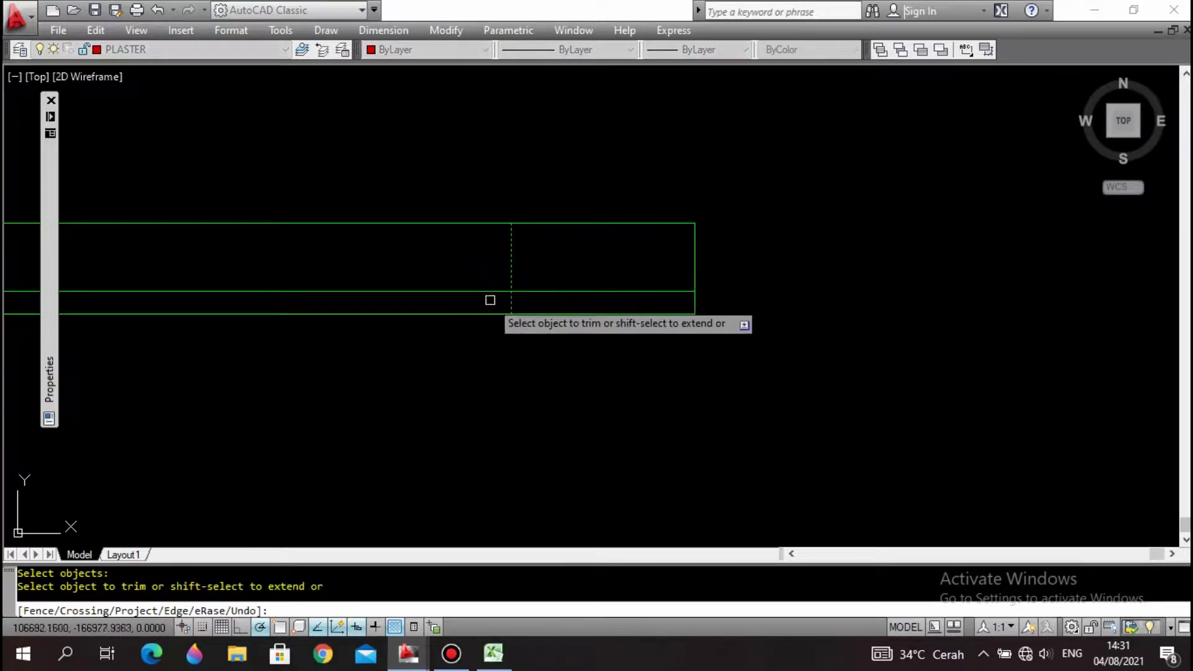
pyautogui.click(558, 289)
pyautogui.press('Escape')
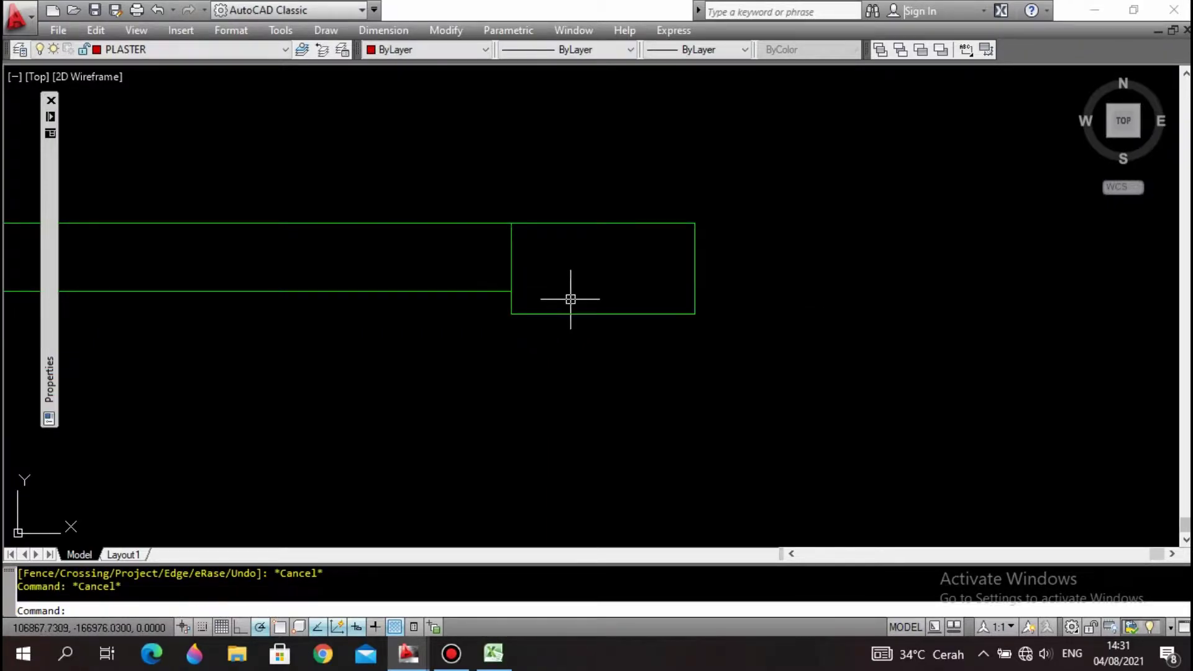
# Step: Copy the new vertical line 120 units to the right
pyautogui.click(515, 263)
pyautogui.write('co')
pyautogui.press('Return')
pyautogui.click(553, 269)
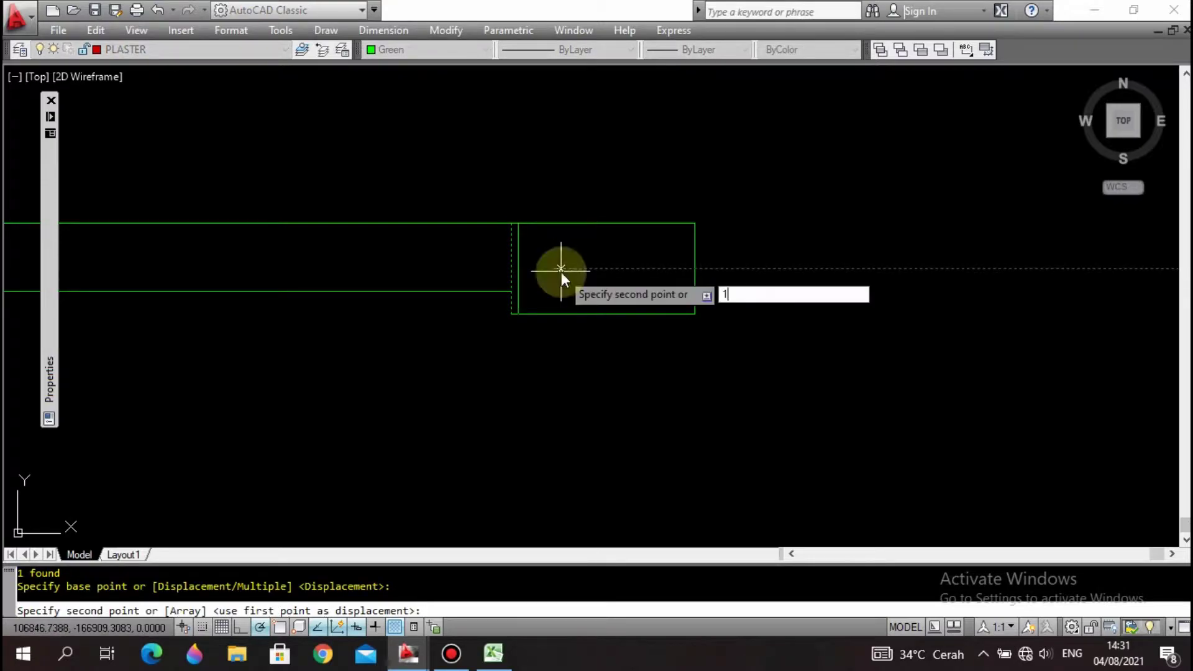
pyautogui.write('20')
pyautogui.press('Return')
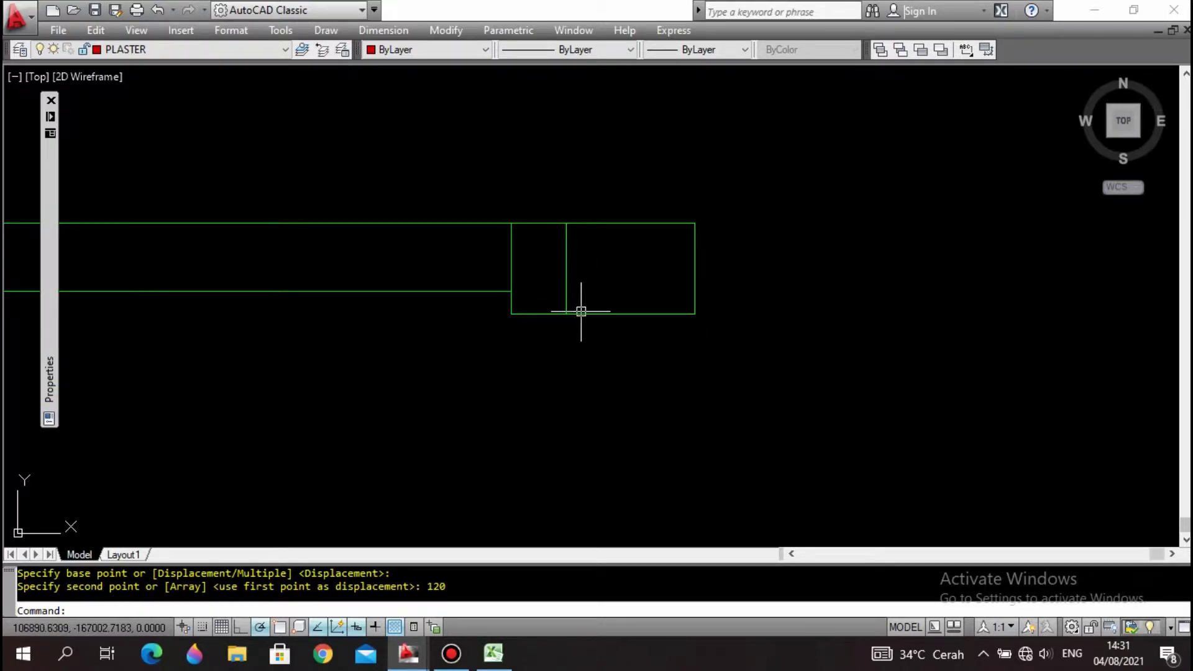
# Step: Copy the end block's bottom line 100 units below
pyautogui.click(615, 315)
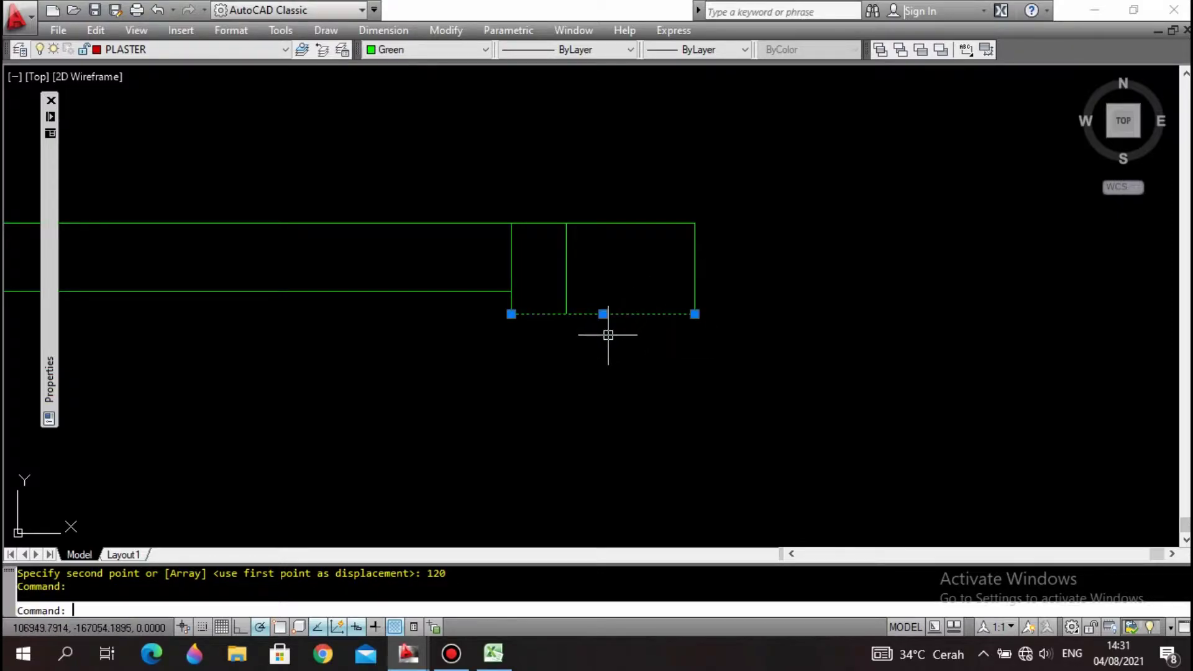
pyautogui.press('Return')
pyautogui.click(607, 336)
pyautogui.write('100')
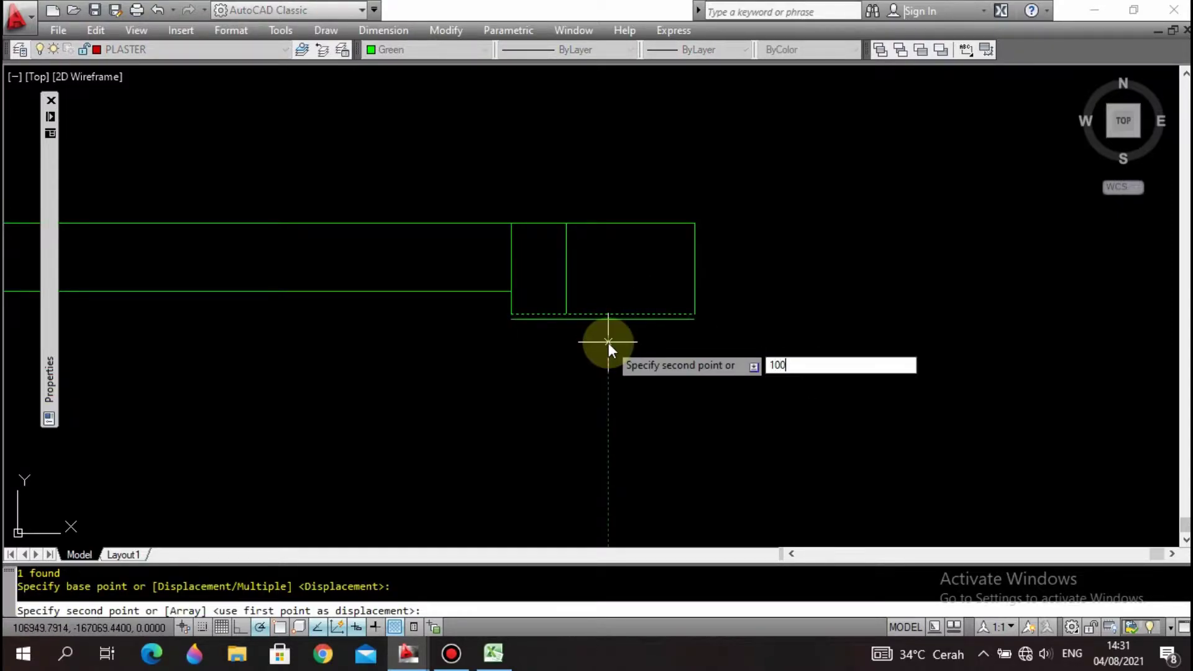
pyautogui.press('Return')
# Step: Extend the tab's verticals down to the new lower line
pyautogui.write('ex')
pyautogui.press('Return')
pyautogui.press('Return')
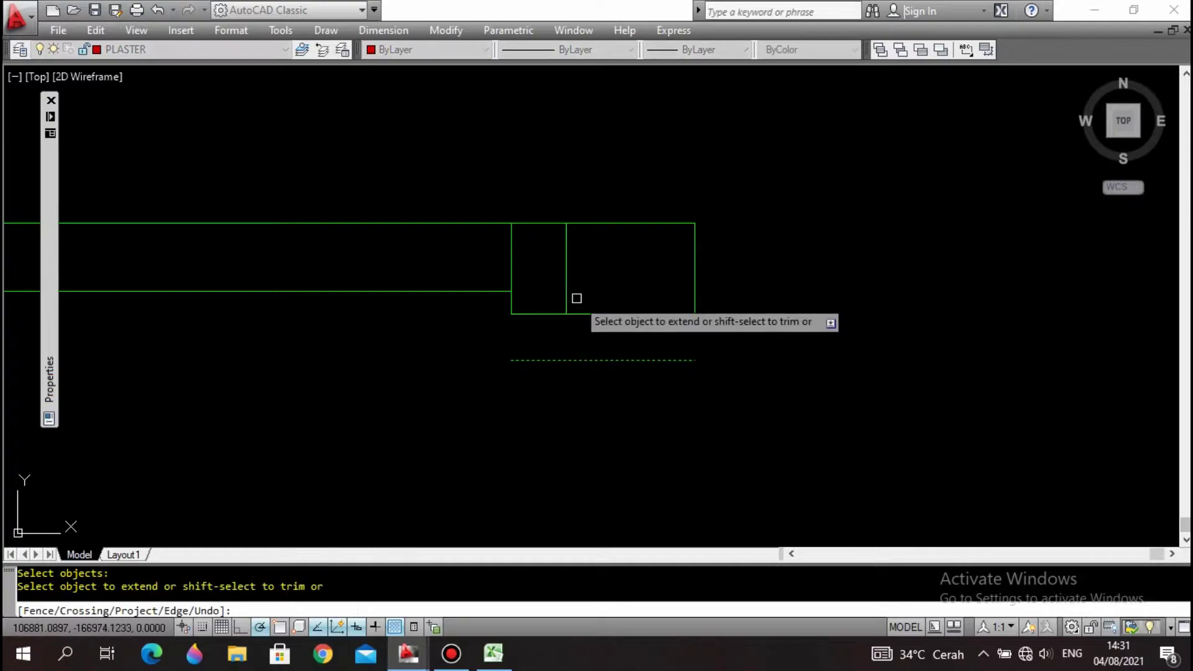
pyautogui.click(576, 298)
pyautogui.click(537, 300)
pyautogui.click(514, 305)
pyautogui.press('Escape')
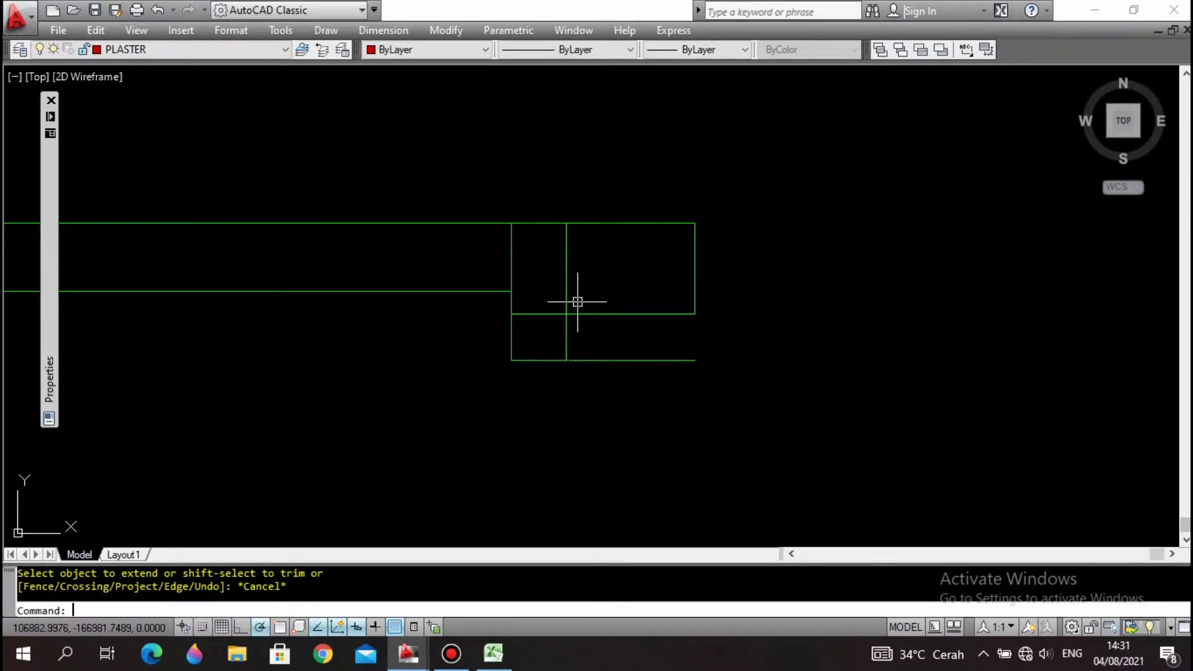
# Step: Trim the excess segments around the 120-wide tab and recentre the outline
pyautogui.write('tr')
pyautogui.press('Return')
pyautogui.click(577, 301)
pyautogui.click(559, 365)
pyautogui.press('Return')
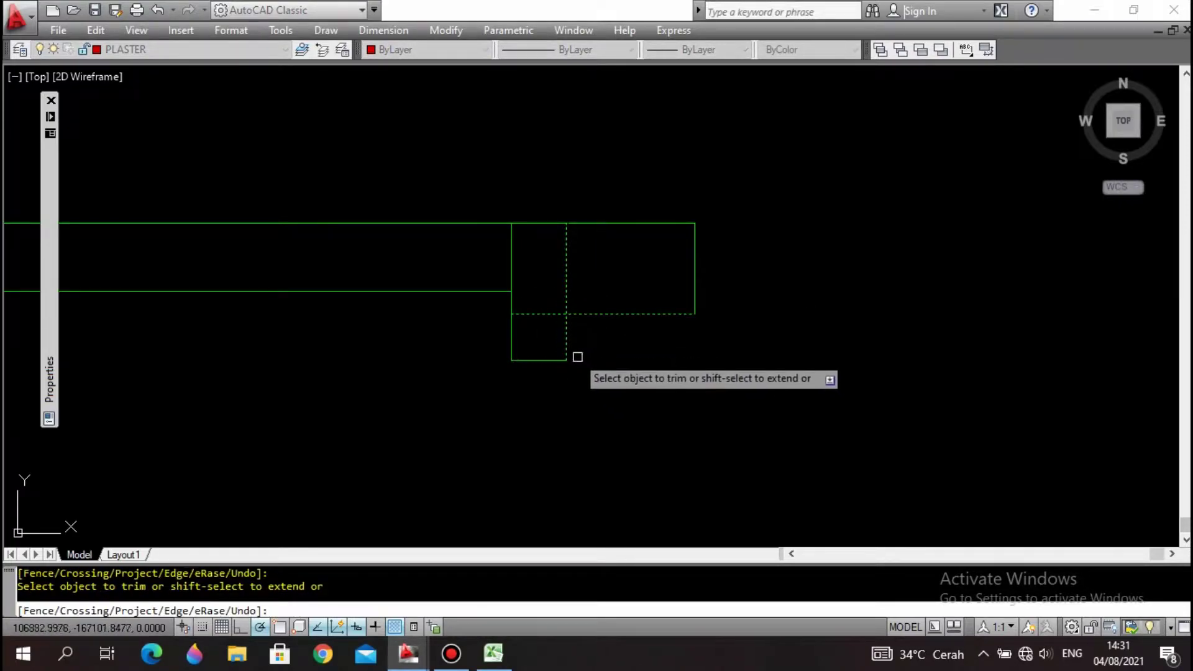
pyautogui.click(590, 285)
pyautogui.click(557, 264)
pyautogui.press('Escape')
pyautogui.scroll(-4, 698, 261)
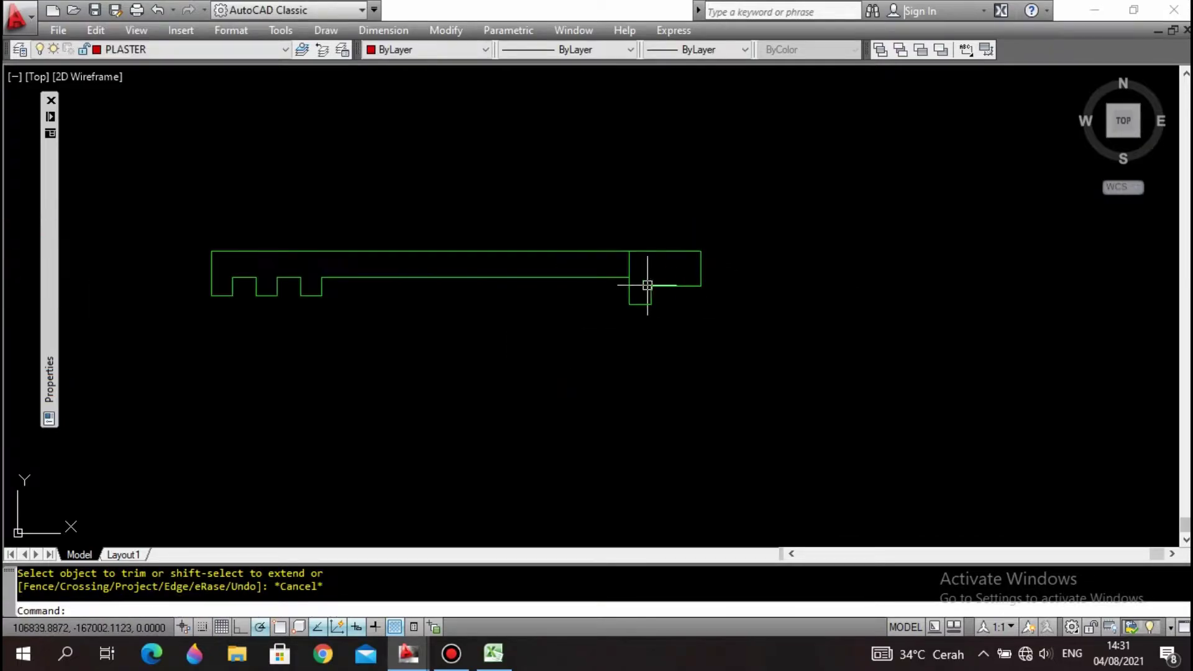
pyautogui.moveTo(647, 285); pyautogui.dragTo(765, 302, button='middle')
# Step: Extend the notch edge to the top line and break the long line at the notch corner
pyautogui.press('Escape')
pyautogui.scroll(2, 472, 280)
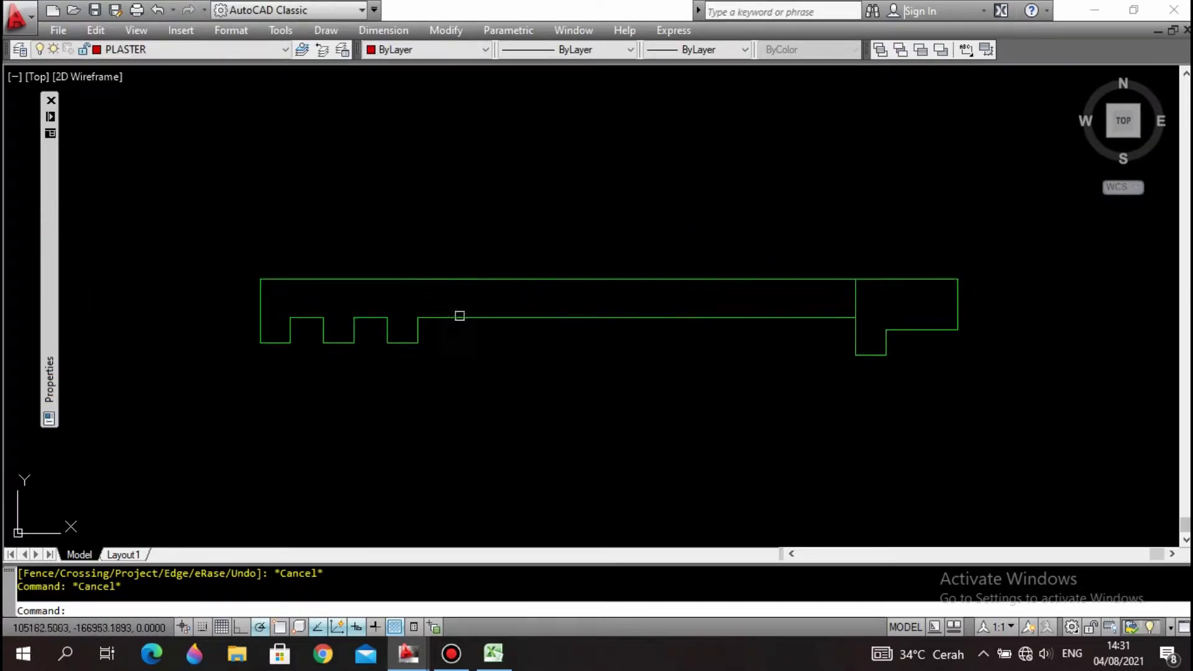
pyautogui.scroll(2, 358, 326)
pyautogui.write('ex')
pyautogui.press('Return')
pyautogui.press('Return')
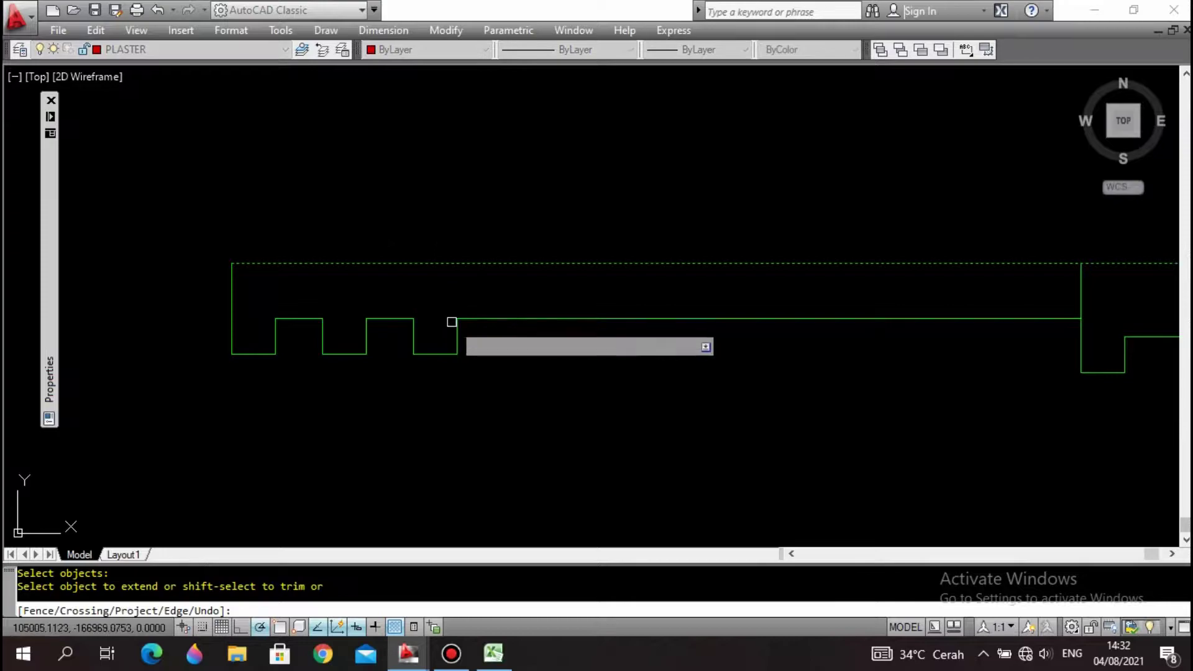
pyautogui.click(460, 321)
pyautogui.press('Escape')
pyautogui.click(460, 275)
pyautogui.write('f')
pyautogui.press('Return')
pyautogui.write('int')
pyautogui.press('Return')
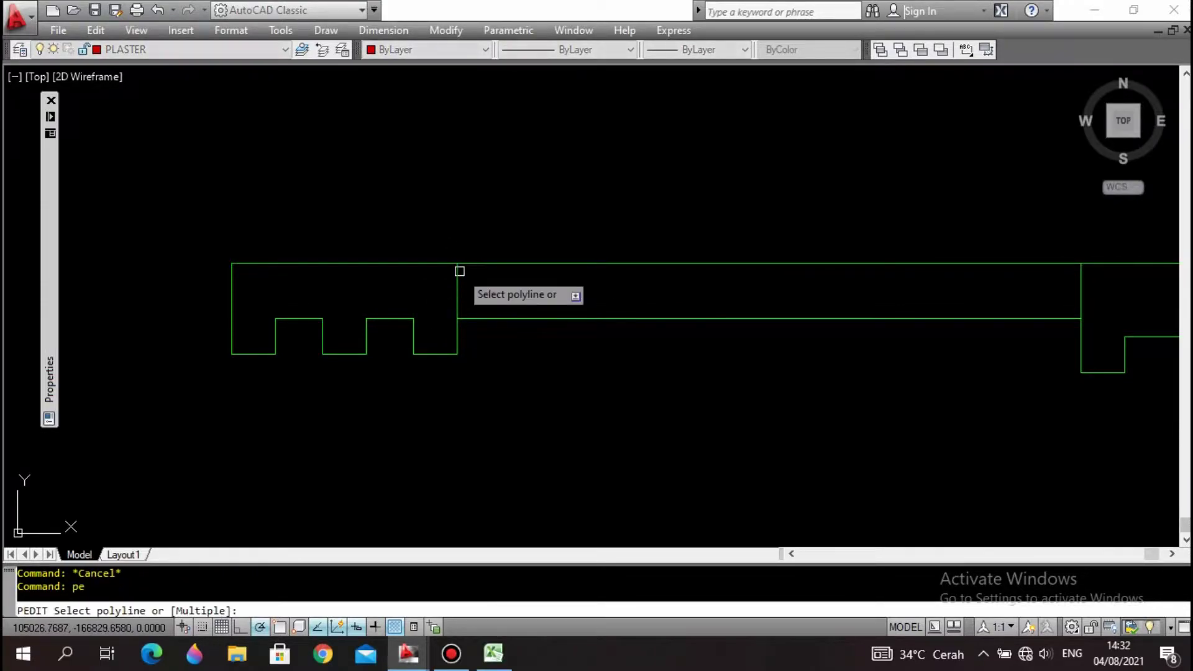
# Step: Join the notched left section's segments into a single polyline with PEDIT
pyautogui.click(460, 271)
pyautogui.press('Return')
pyautogui.write('j')
pyautogui.press('Return')
pyautogui.click(222, 223)
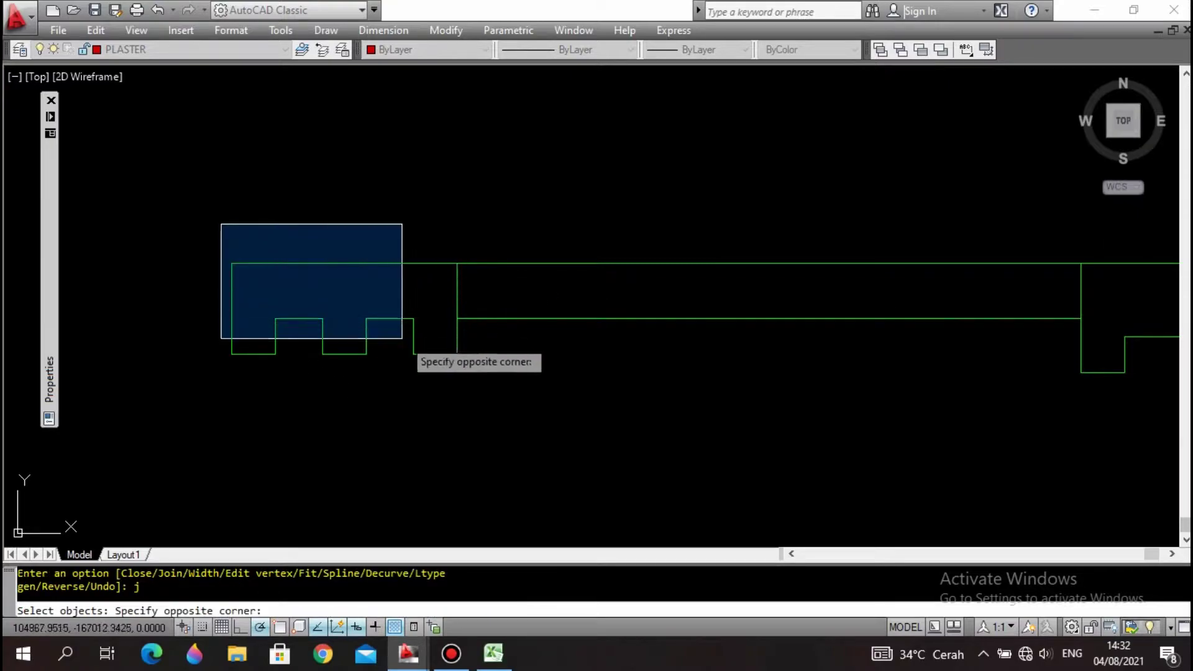
pyautogui.click(402, 339)
pyautogui.press('Return')
pyautogui.press('Escape')
# Step: Offset the joined notched outline 15 units inward
pyautogui.write('o')
pyautogui.press('Return')
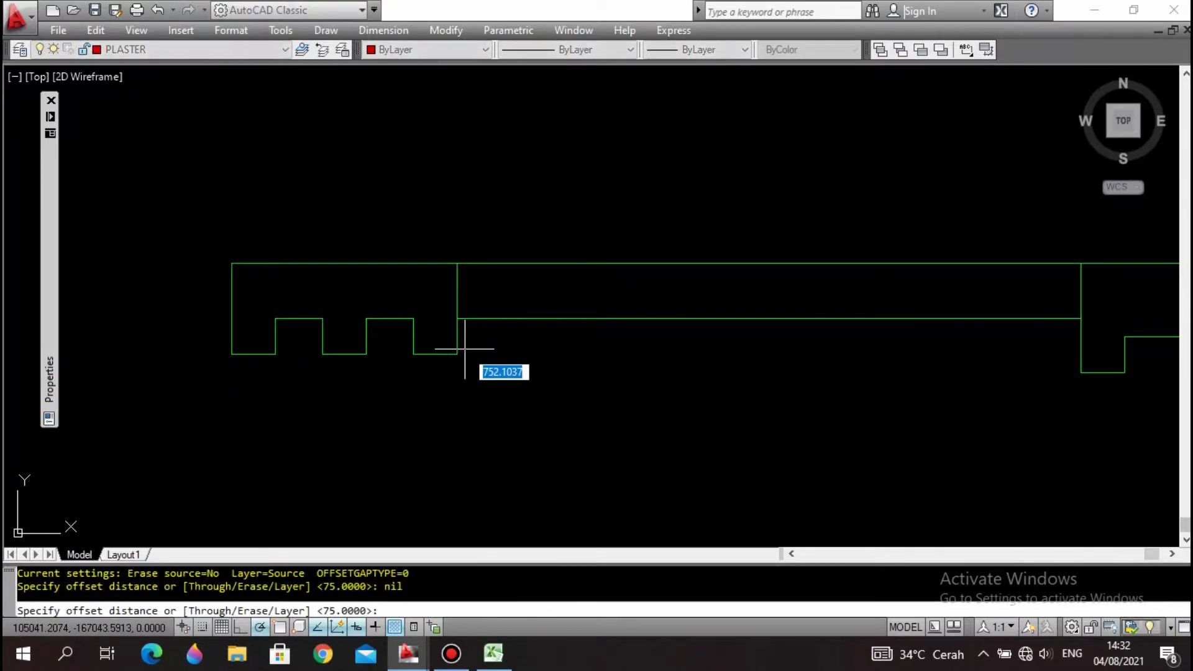
pyautogui.write('15')
pyautogui.press('Return')
pyautogui.click(456, 339)
pyautogui.press('Escape')
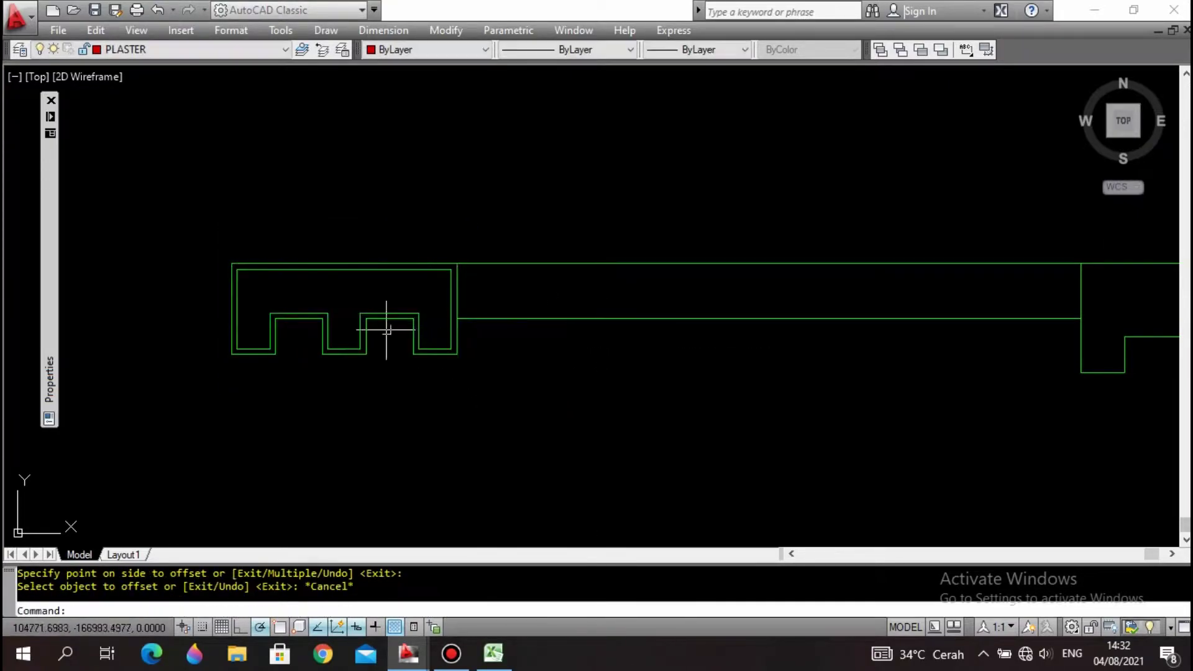
pyautogui.moveTo(386, 332); pyautogui.dragTo(524, 306, button='middle')
pyautogui.scroll(3, 439, 305)
pyautogui.scroll(2, 451, 305)
pyautogui.press('Escape')
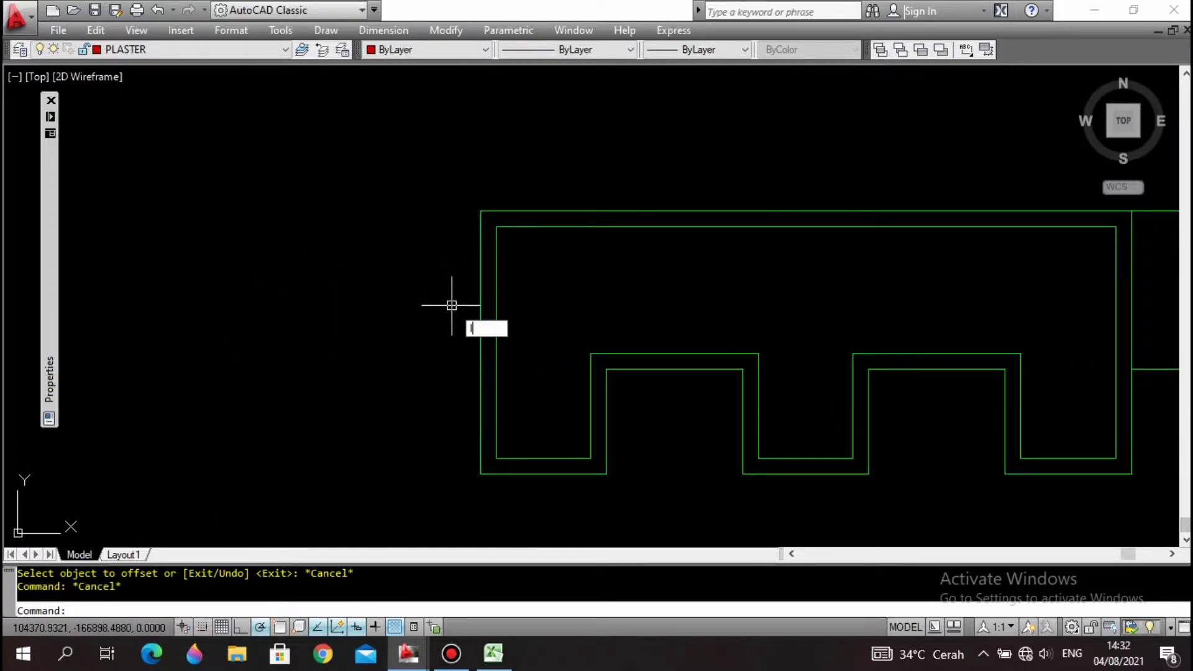
# Step: Make BETON the current layer
pyautogui.press('Return')
pyautogui.press('Escape')
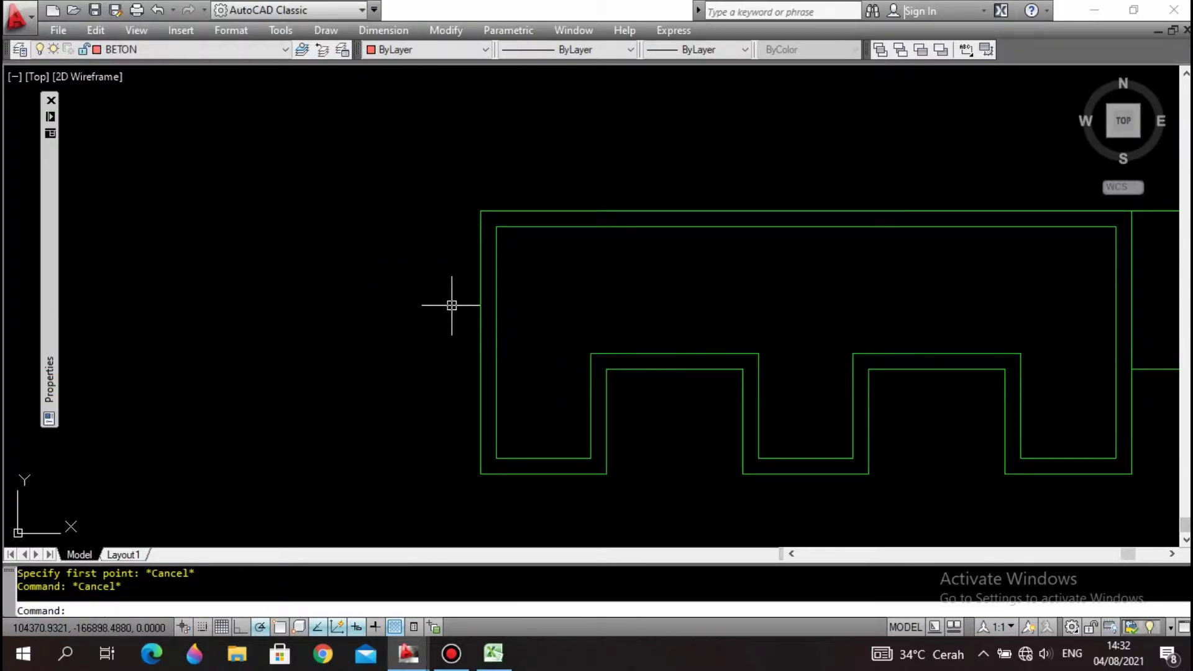
pyautogui.write('lk')
pyautogui.press('Return')
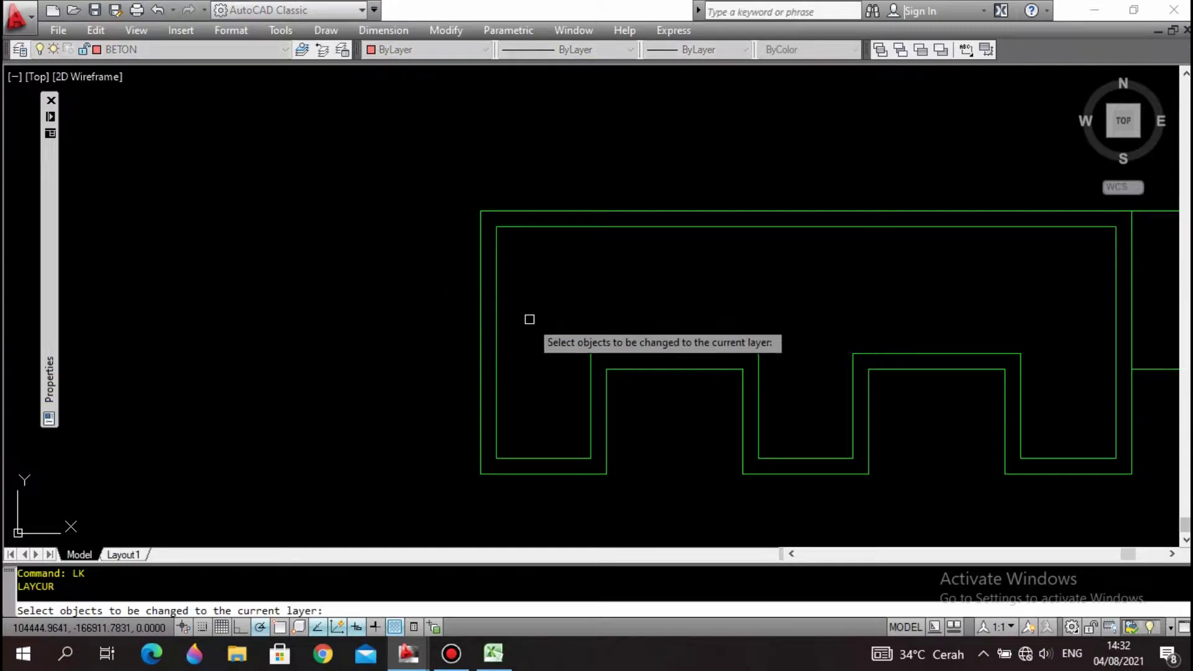
pyautogui.press('Escape')
# Step: Draw the small corner rectangle in the left pilaster, snapping its corners to endpoints
pyautogui.moveTo(577, 312); pyautogui.dragTo(512, 325, button='middle')
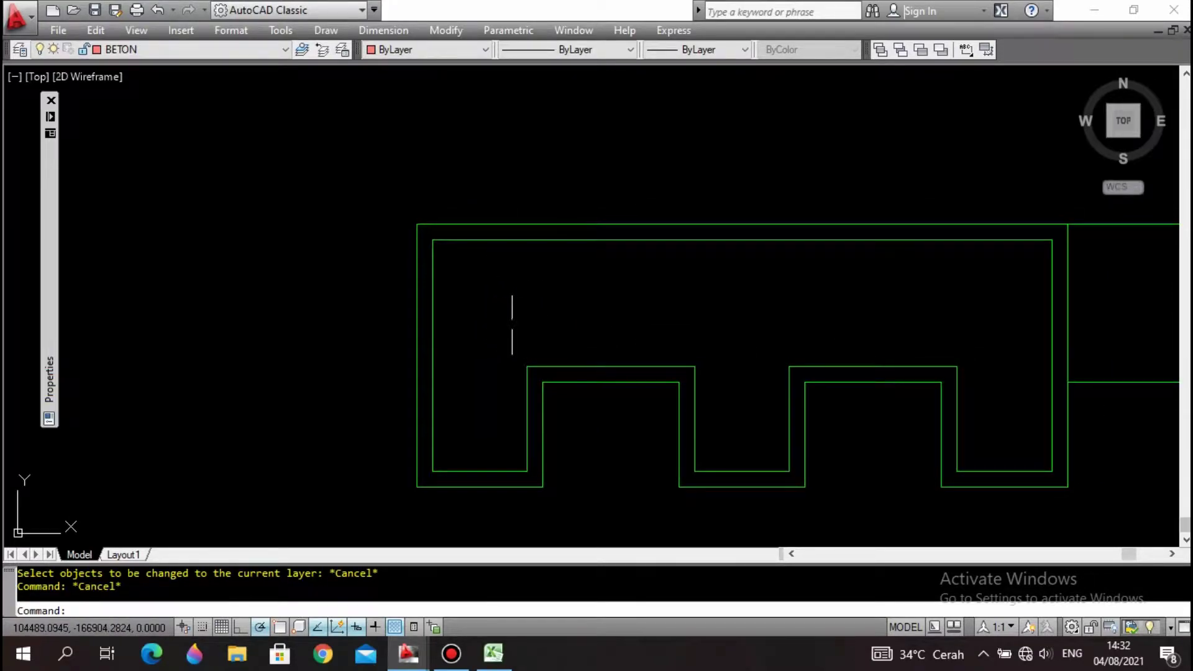
pyautogui.keyDown('shift'); pyautogui.rightClick(512, 325); pyautogui.keyUp('shift')
pyautogui.click(551, 296)
pyautogui.press('Escape')
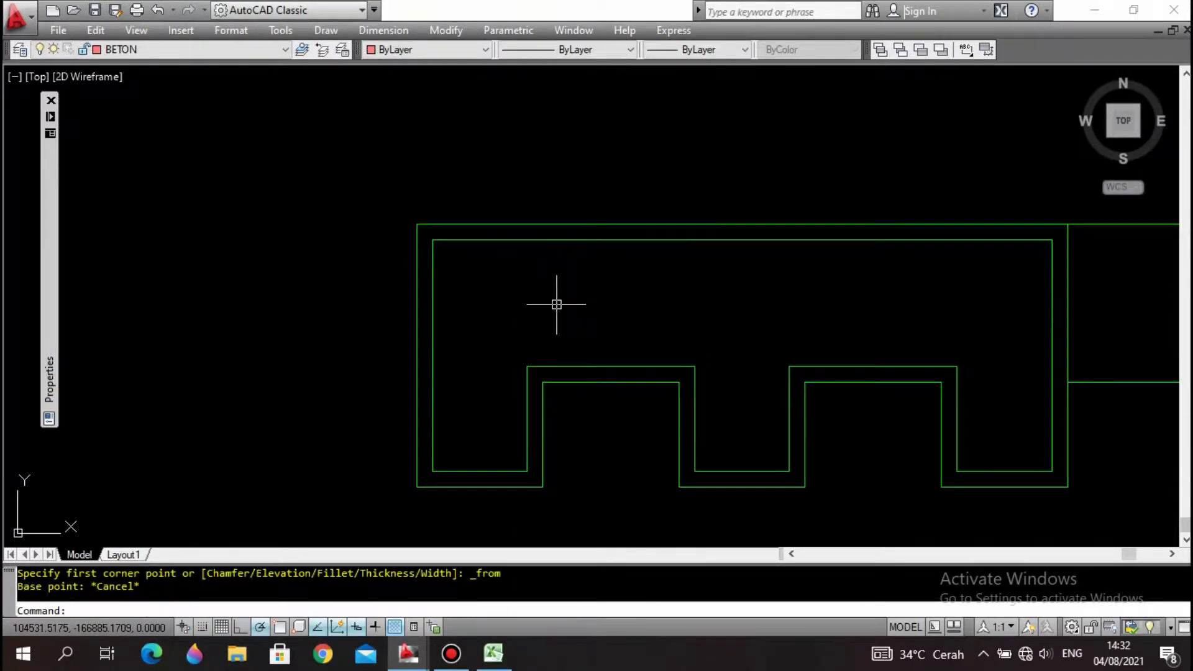
pyautogui.press('Return')
pyautogui.keyDown('shift'); pyautogui.rightClick(556, 304); pyautogui.keyUp('shift')
pyautogui.click(522, 337)
pyautogui.keyDown('shift'); pyautogui.rightClick(507, 338); pyautogui.keyUp('shift')
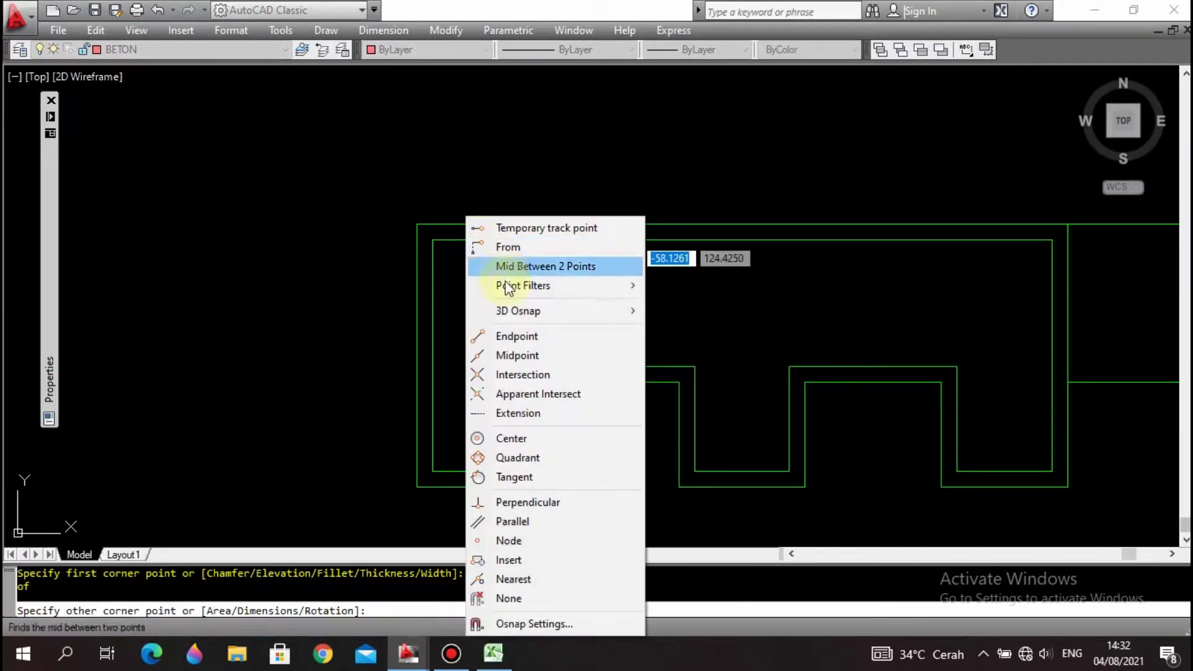
pyautogui.click(506, 336)
pyautogui.click(458, 240)
pyautogui.press('Escape')
# Step: Recolour the inner outline and make H-77 the current layer
pyautogui.moveTo(539, 345); pyautogui.dragTo(510, 314, button='middle')
pyautogui.press('Escape')
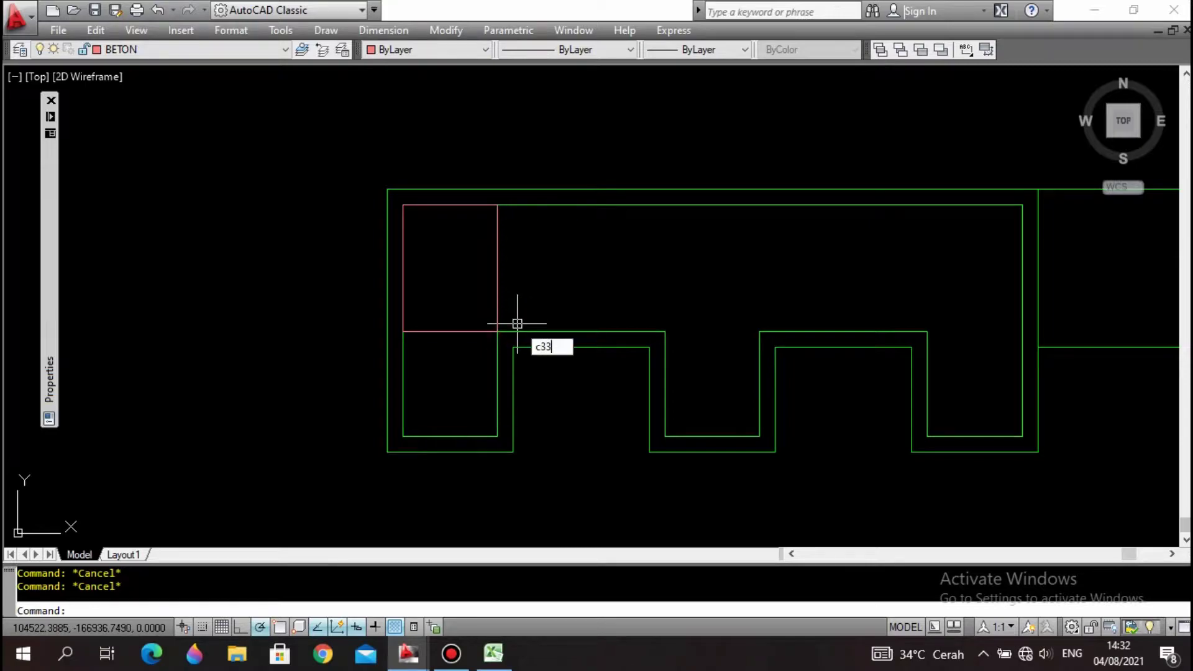
pyautogui.press('Return')
pyautogui.click(516, 332)
pyautogui.write('lh777')
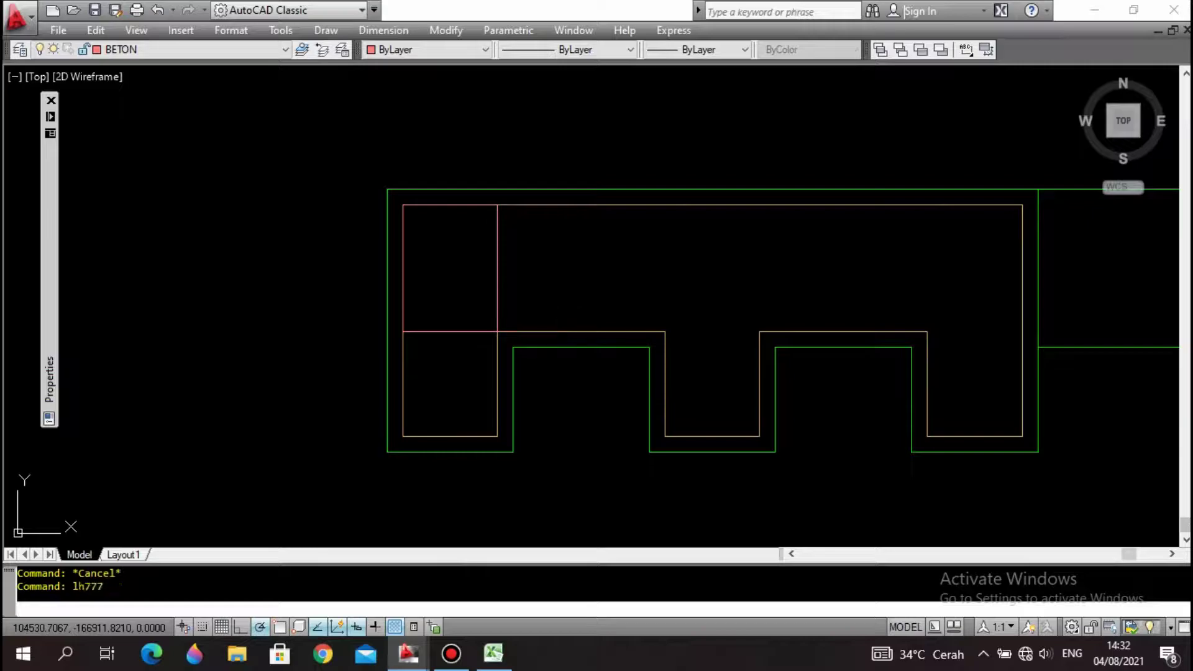
pyautogui.press('Return')
pyautogui.press('Escape')
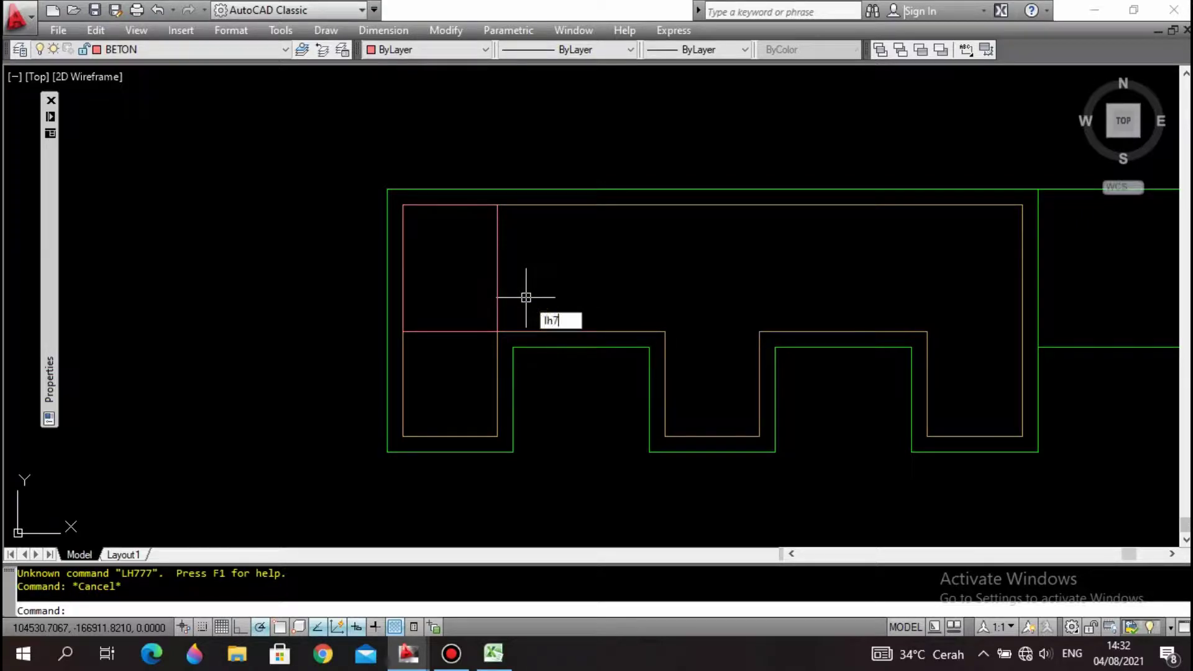
pyautogui.write('7')
pyautogui.press('Return')
pyautogui.press('Escape')
# Step: Fill the small top-left square with a SOLID hatch
pyautogui.write('h')
pyautogui.press('Return')
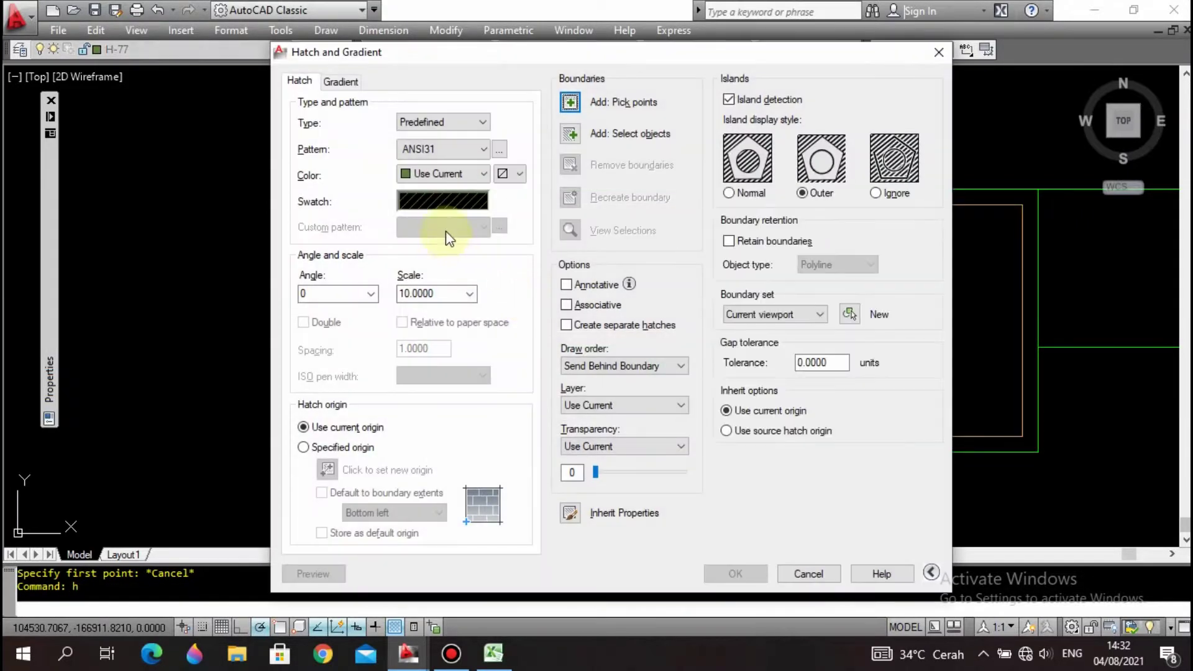
pyautogui.click(460, 204)
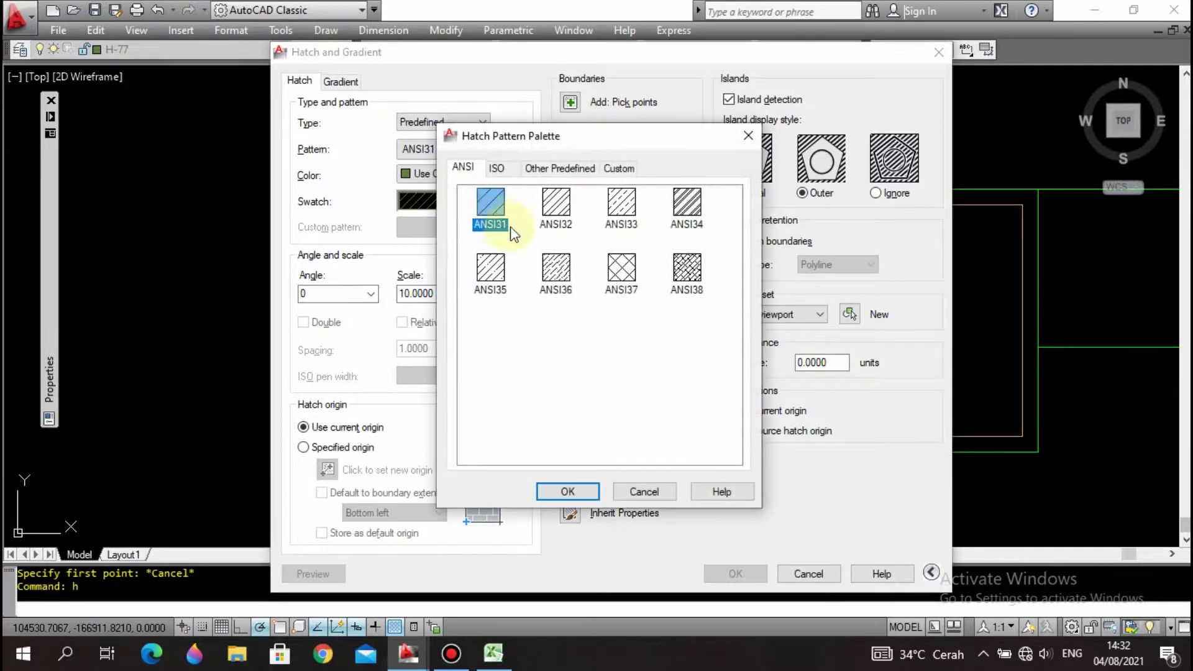
pyautogui.click(536, 172)
pyautogui.doubleClick(491, 202)
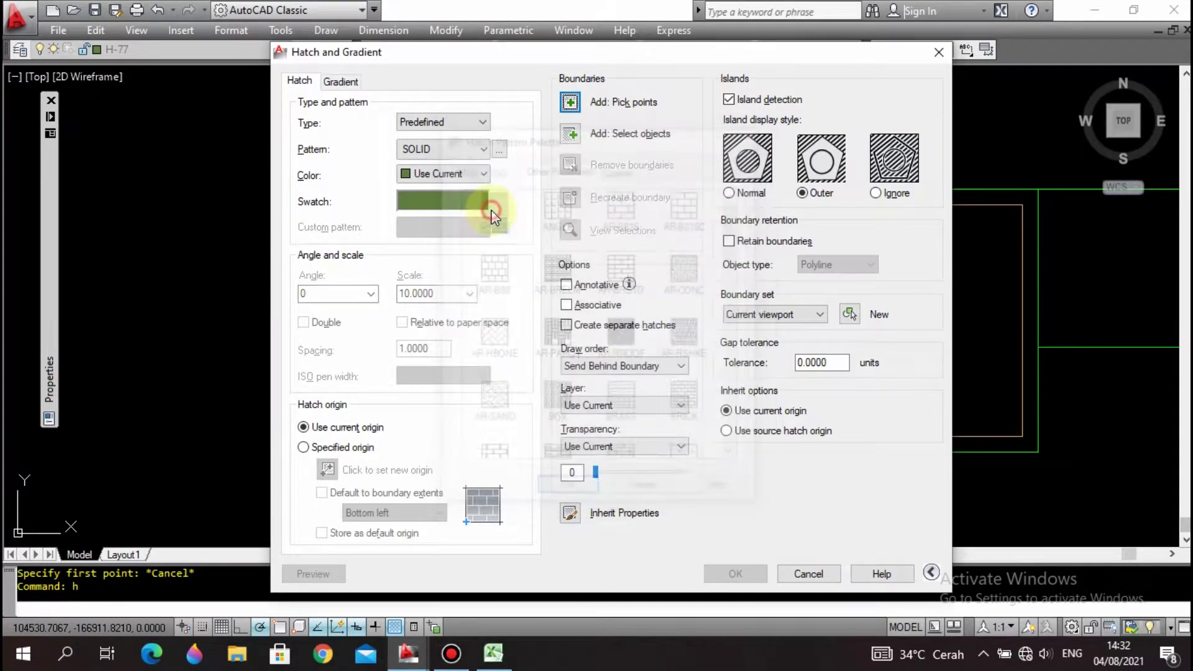
pyautogui.click(571, 102)
pyautogui.click(462, 271)
pyautogui.press('Return')
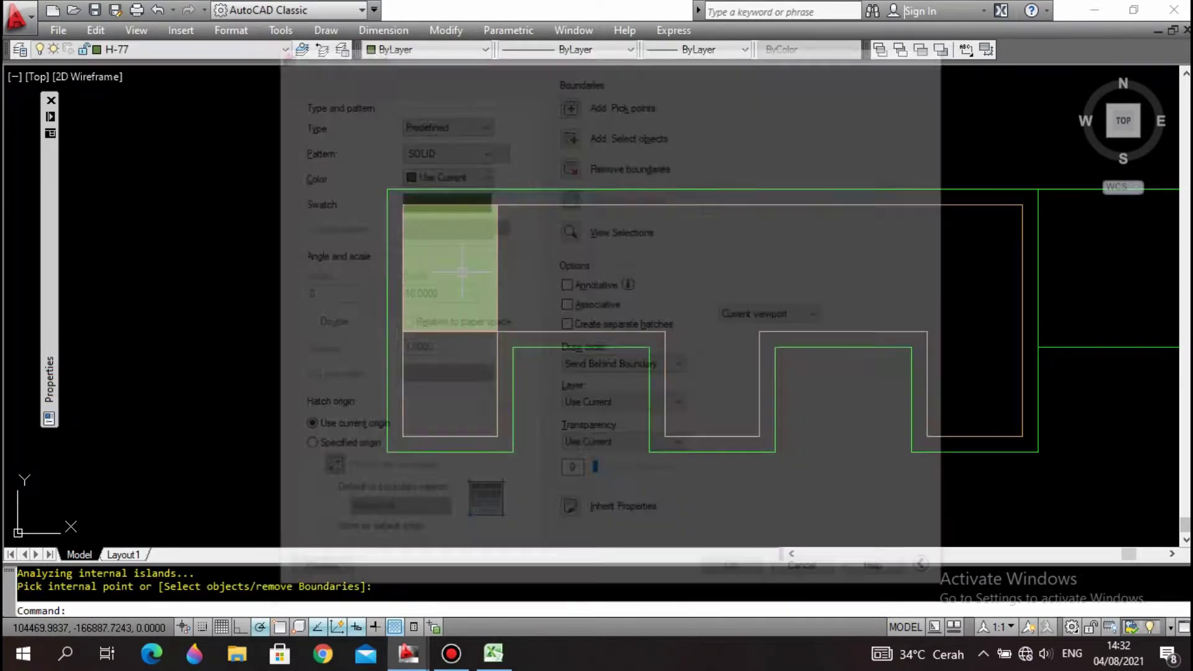
pyautogui.press('Return')
pyautogui.press('Escape')
pyautogui.press('Escape')
# Step: Break the top line at the right pilaster corner and join its six segments into one polyline
pyautogui.scroll(-4, 429, 293)
pyautogui.moveTo(473, 300); pyautogui.dragTo(399, 305, button='middle')
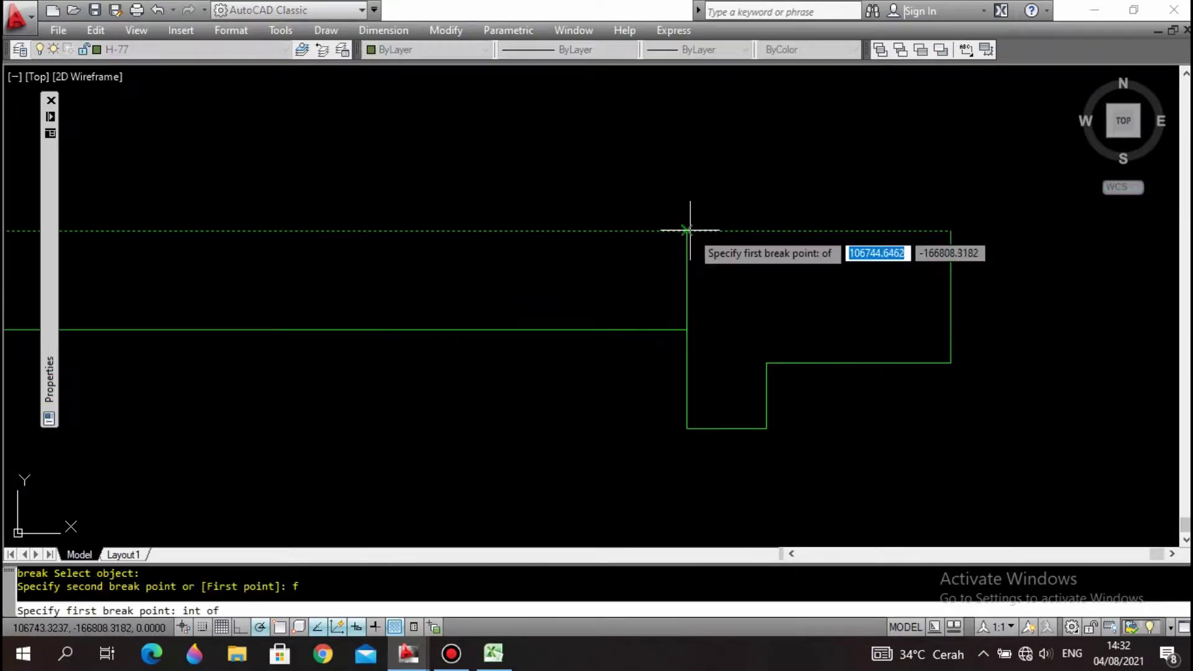
pyautogui.click(688, 232)
pyautogui.press('Return')
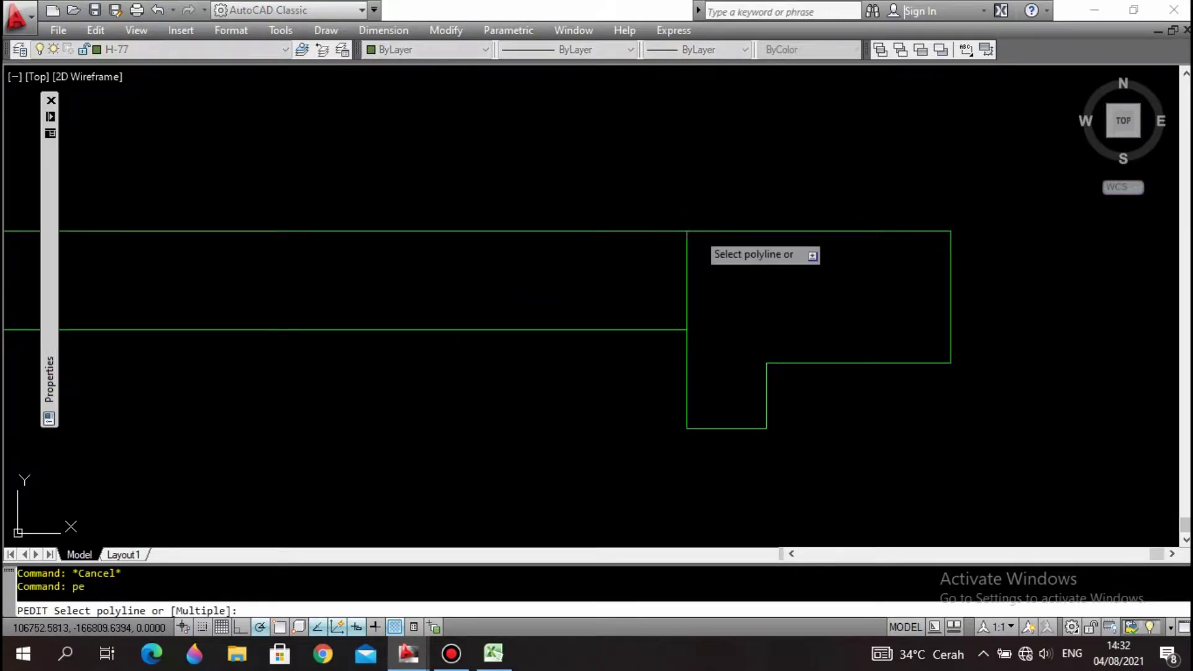
pyautogui.click(696, 232)
pyautogui.press('Return')
pyautogui.write('j')
pyautogui.press('Return')
pyautogui.click(670, 212)
pyautogui.click(949, 448)
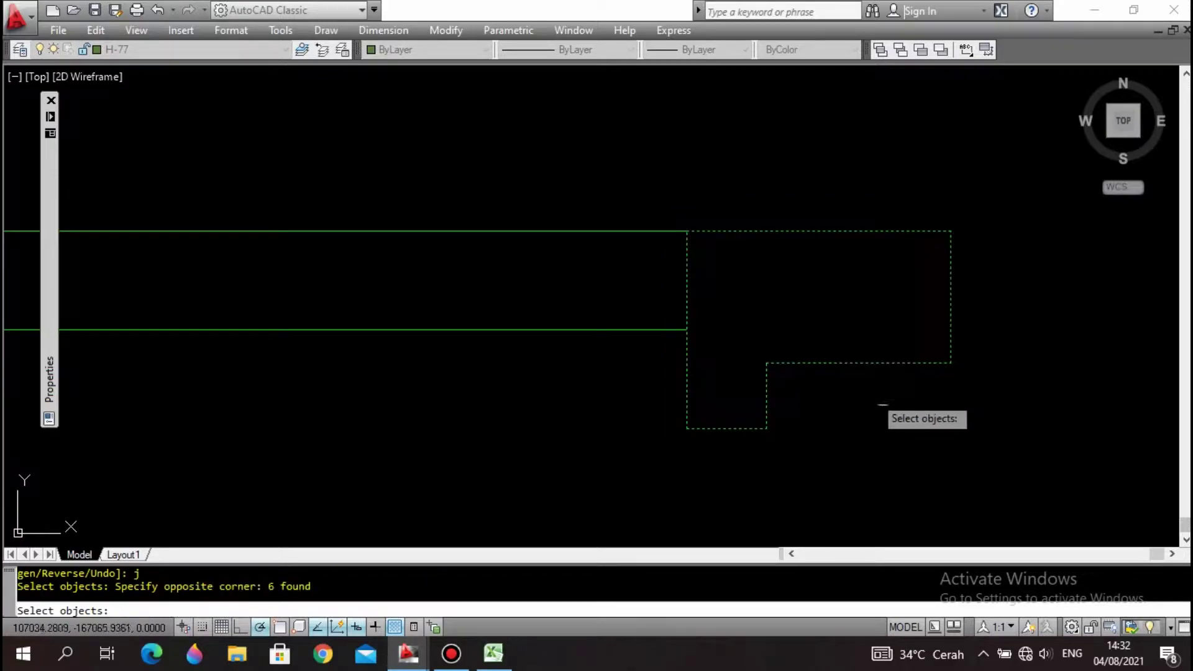
pyautogui.press('Return')
pyautogui.press('Escape')
# Step: Offset the pilaster outline 15 units inward and recolour the new inner outline
pyautogui.press('Return')
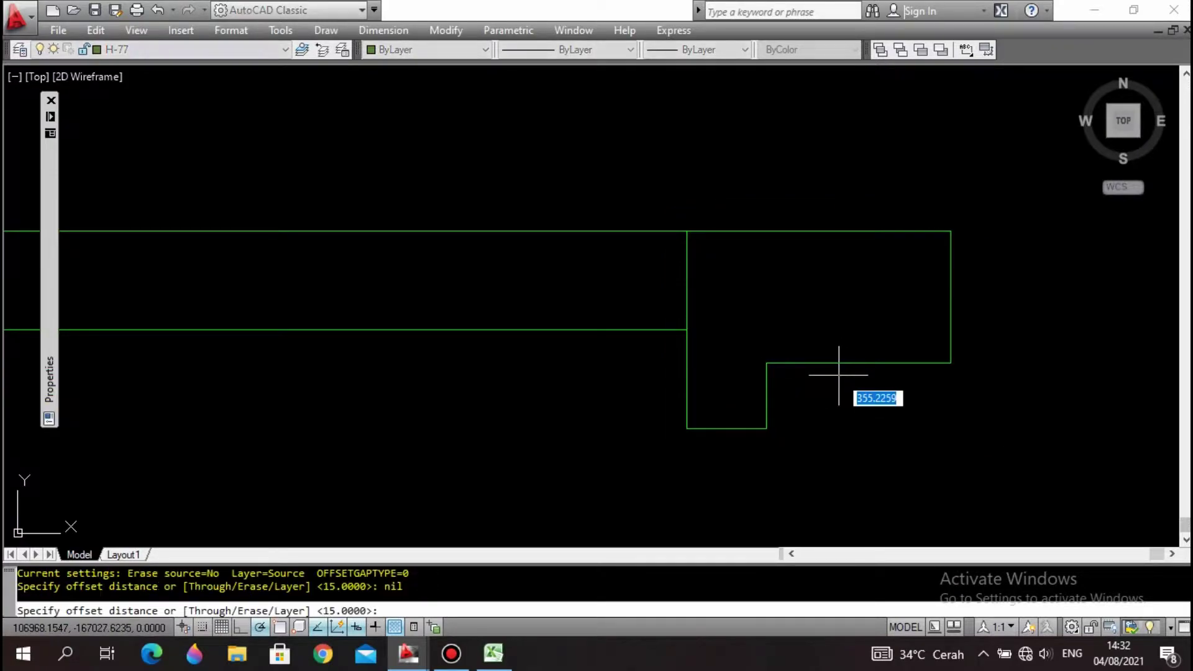
pyautogui.write('15')
pyautogui.press('Return')
pyautogui.click(836, 363)
pyautogui.click(834, 346)
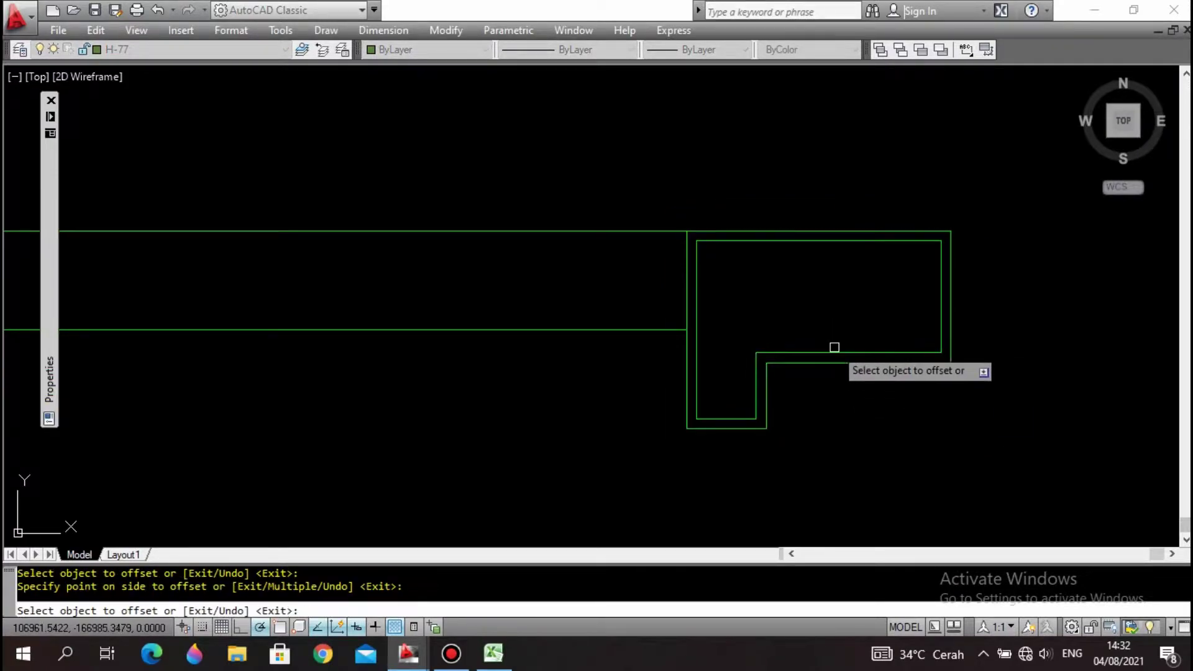
pyautogui.press('Escape')
pyautogui.press('Escape')
pyautogui.press('Return')
pyautogui.click(697, 314)
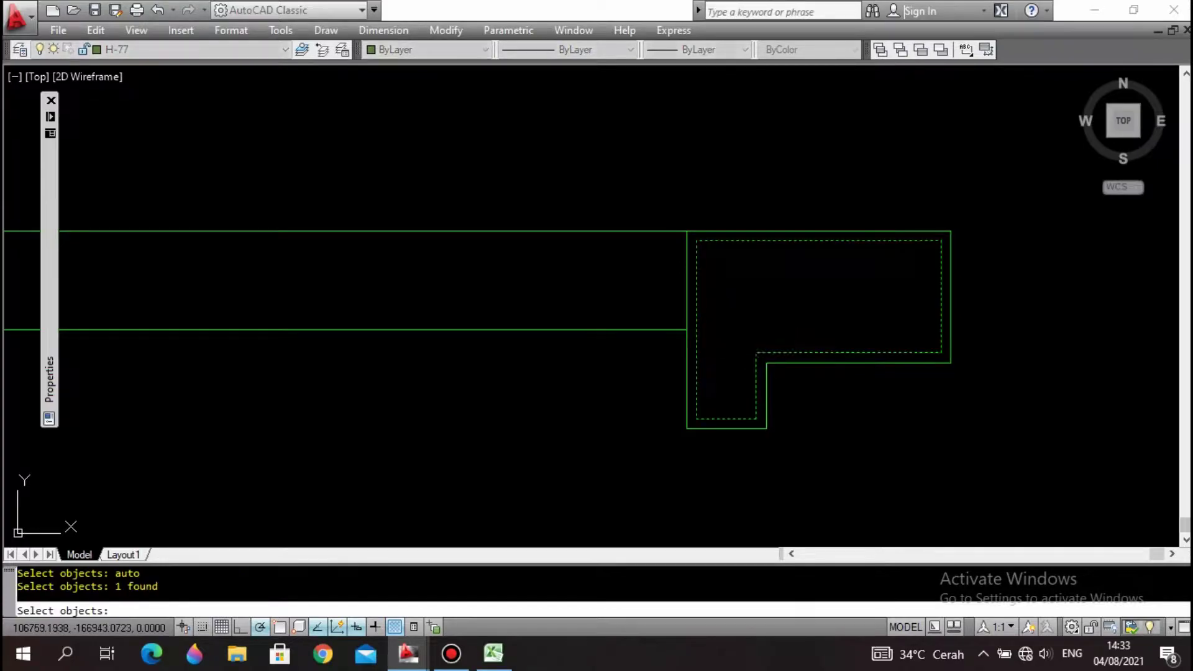
pyautogui.press('Return')
pyautogui.scroll(-5, 830, 299)
pyautogui.scroll(5, 428, 286)
# Step: Copy the solid corner square to the right pilaster's inner corner using Endpoint snaps
pyautogui.click(448, 337)
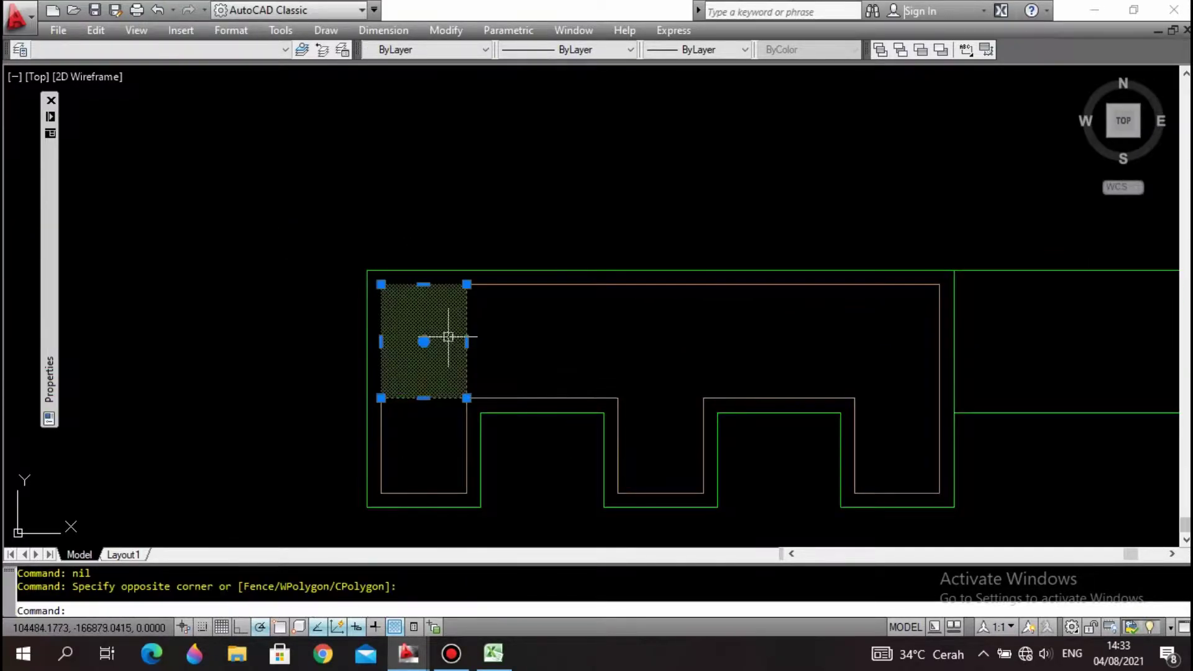
pyautogui.write('co')
pyautogui.press('Return')
pyautogui.keyDown('shift'); pyautogui.rightClick(418, 271); pyautogui.keyUp('shift')
pyautogui.click(450, 330)
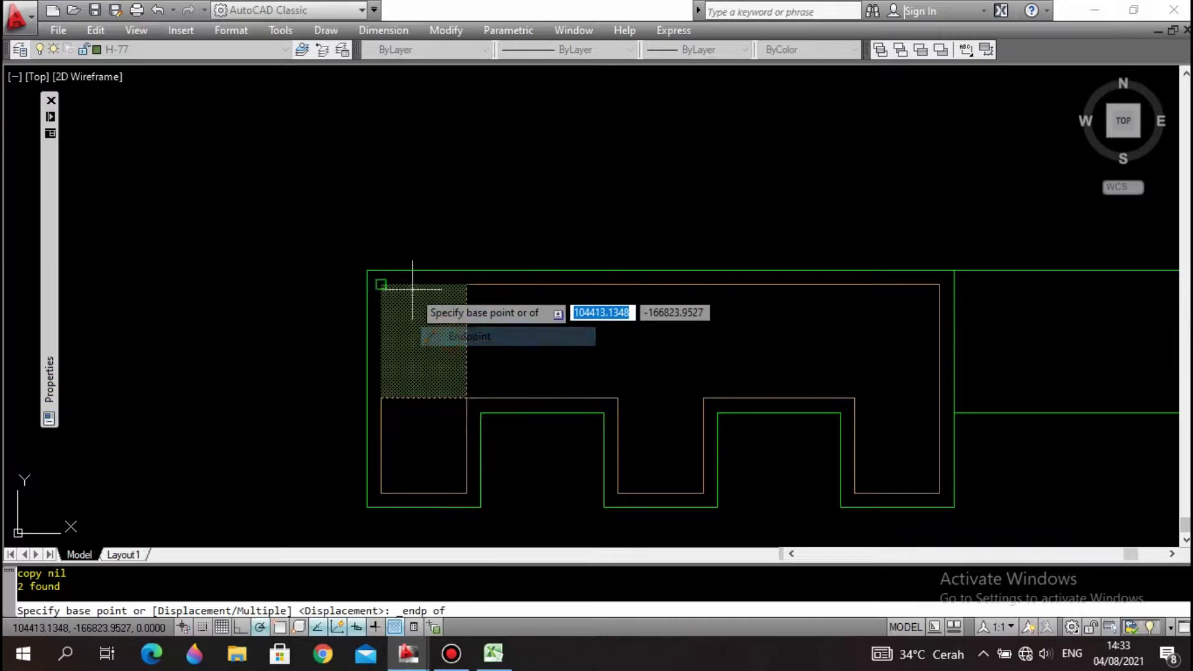
pyautogui.click(381, 284)
pyautogui.scroll(-4, 901, 379)
pyautogui.scroll(4, 925, 256)
pyautogui.keyDown('shift'); pyautogui.rightClick(924, 256); pyautogui.keyUp('shift')
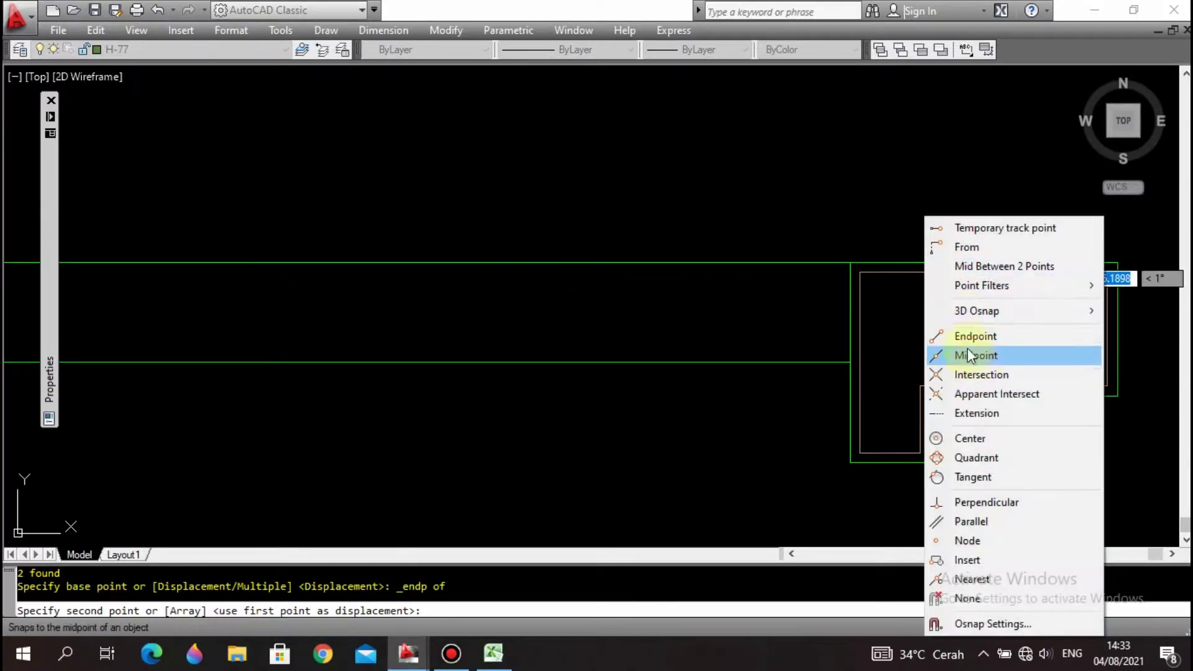
pyautogui.click(937, 333)
pyautogui.click(937, 333)
pyautogui.scroll(-5, 847, 268)
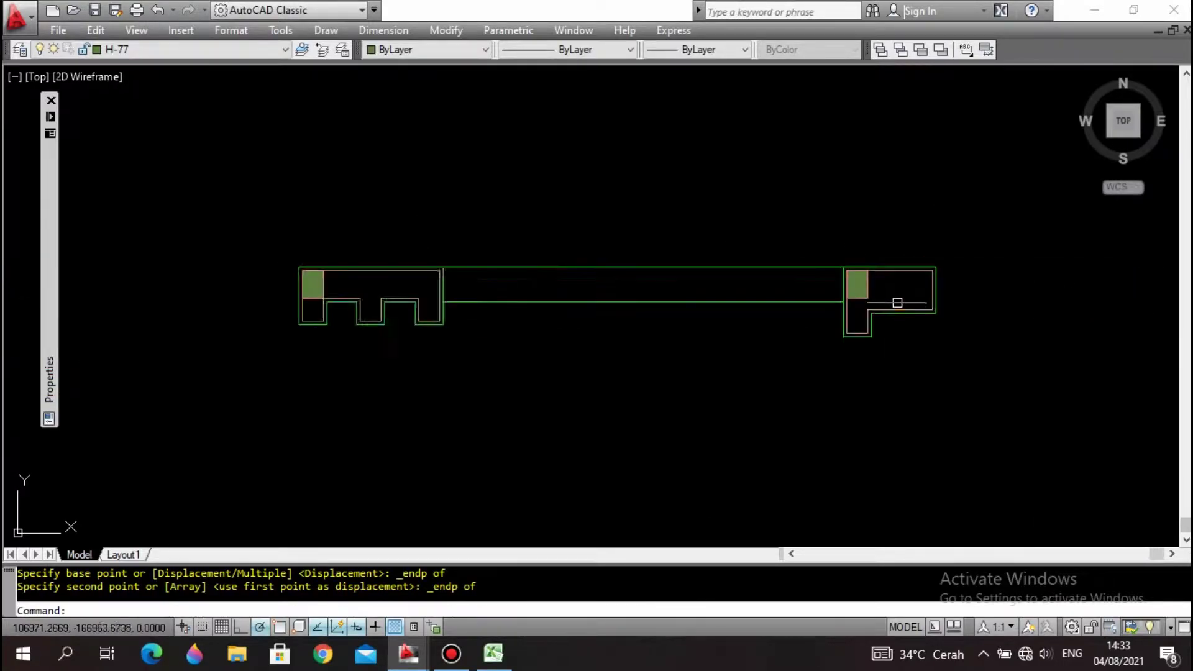
pyautogui.scroll(3, 895, 298)
# Step: Choose the ANSI31 diagonal pattern for a new hatch
pyautogui.write('h')
pyautogui.press('Return')
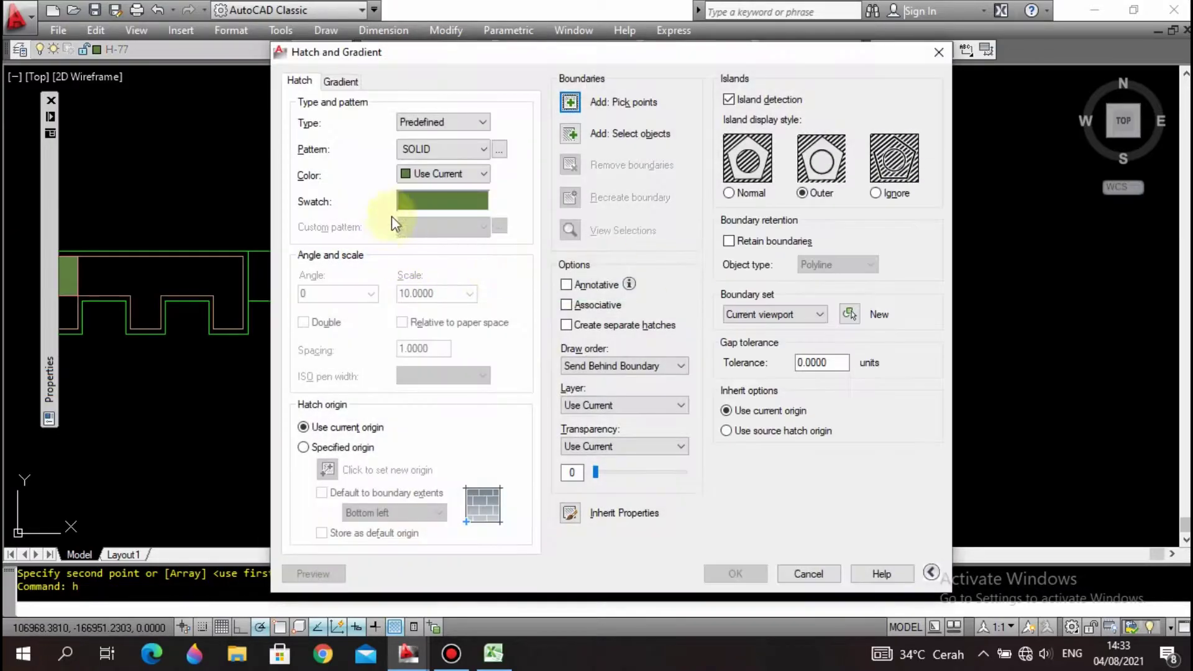
pyautogui.click(419, 207)
pyautogui.click(471, 172)
pyautogui.doubleClick(489, 204)
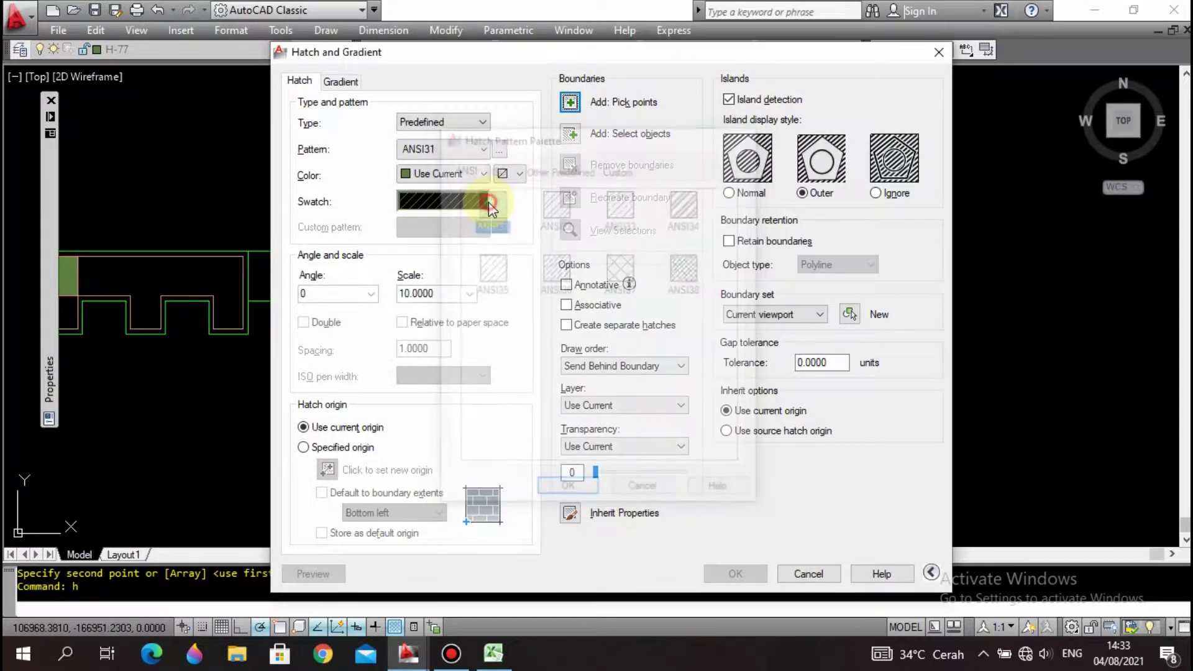
# Step: Apply ANSI31 hatching inside the right and left pilaster outlines
pyautogui.click(570, 102)
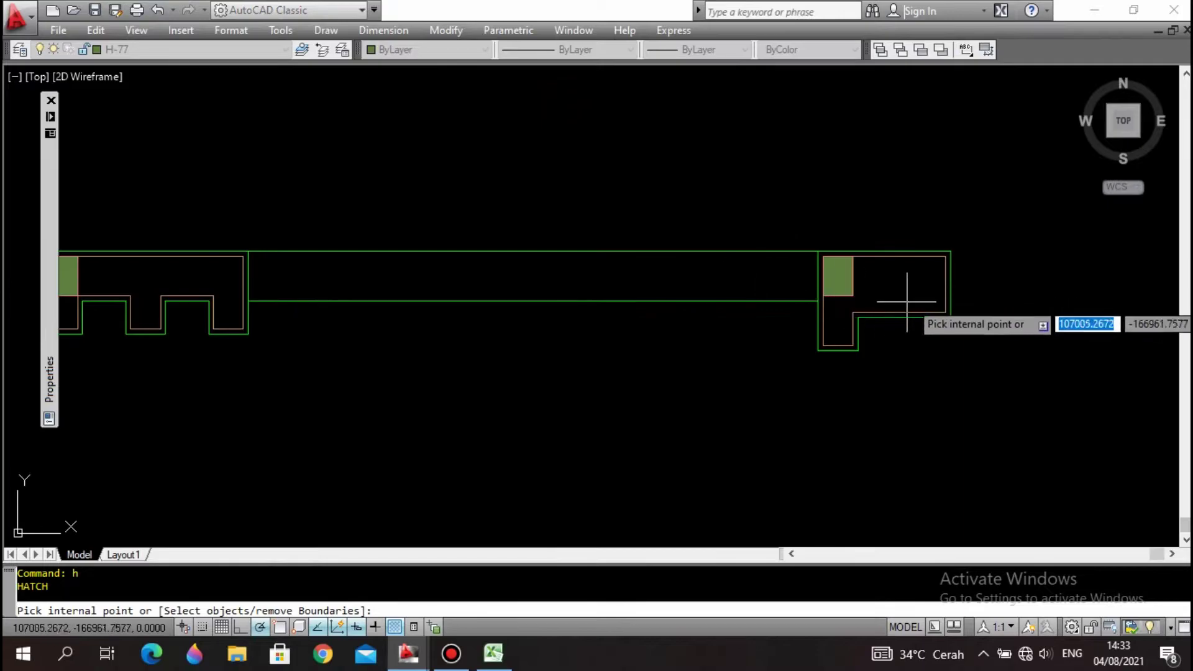
pyautogui.scroll(3, 913, 274)
pyautogui.click(905, 274)
pyautogui.press('Return')
pyautogui.press('Return')
pyautogui.scroll(-5, 905, 285)
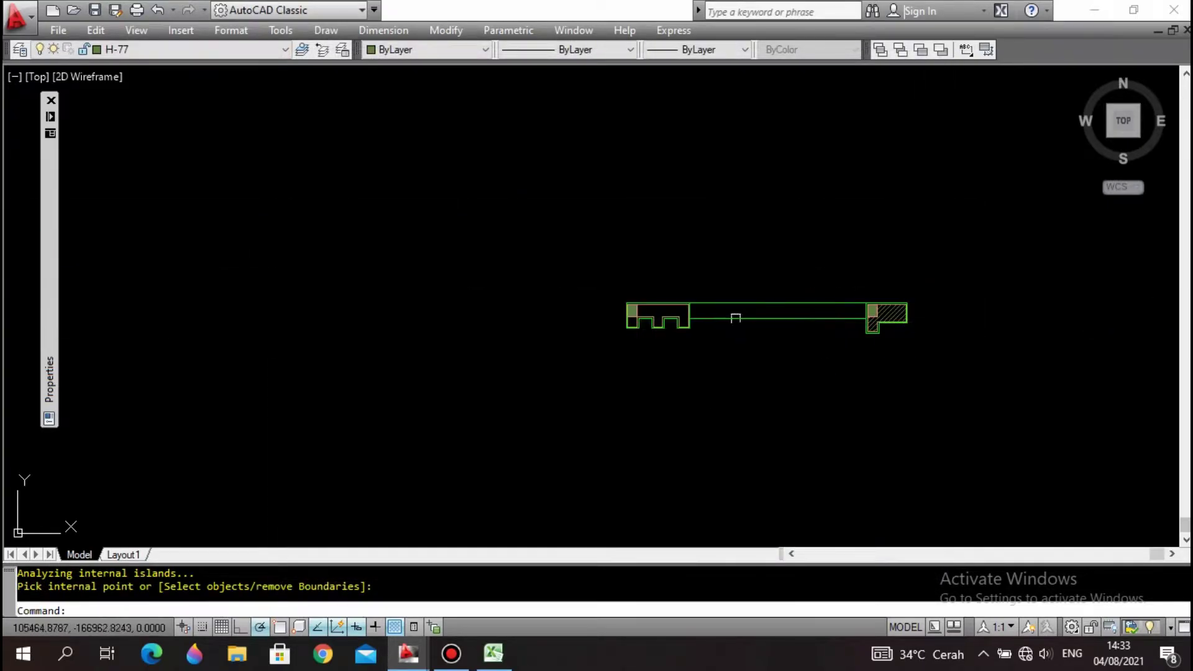
pyautogui.scroll(5, 842, 249)
pyautogui.click(893, 241)
pyautogui.press('Return')
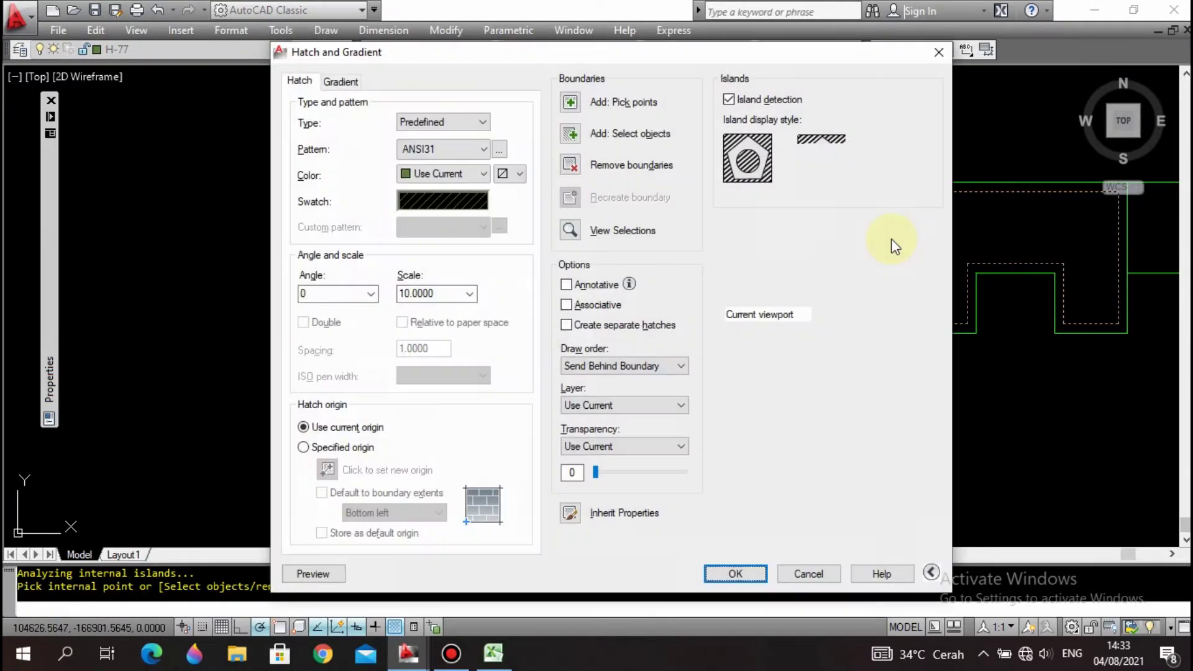
pyautogui.press('Return')
pyautogui.press('Return')
pyautogui.press('Escape')
pyautogui.scroll(-5, 795, 288)
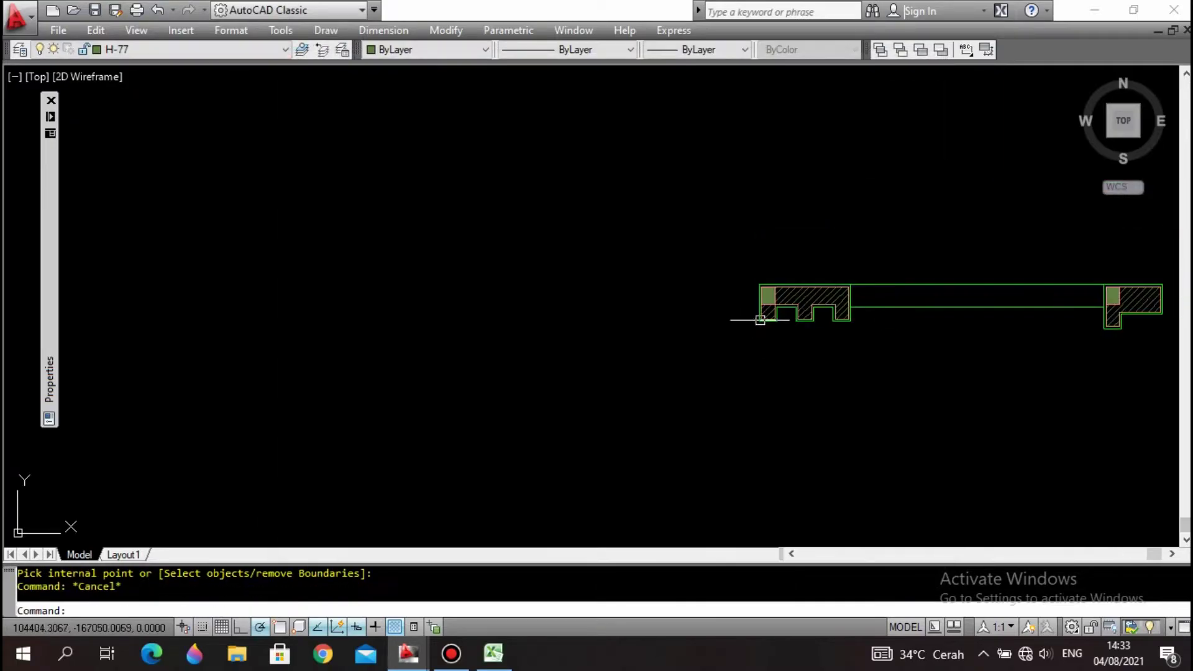
pyautogui.scroll(3, 719, 284)
# Step: Offset the top edge between the pilasters by 75
pyautogui.write('o')
pyautogui.press('Return')
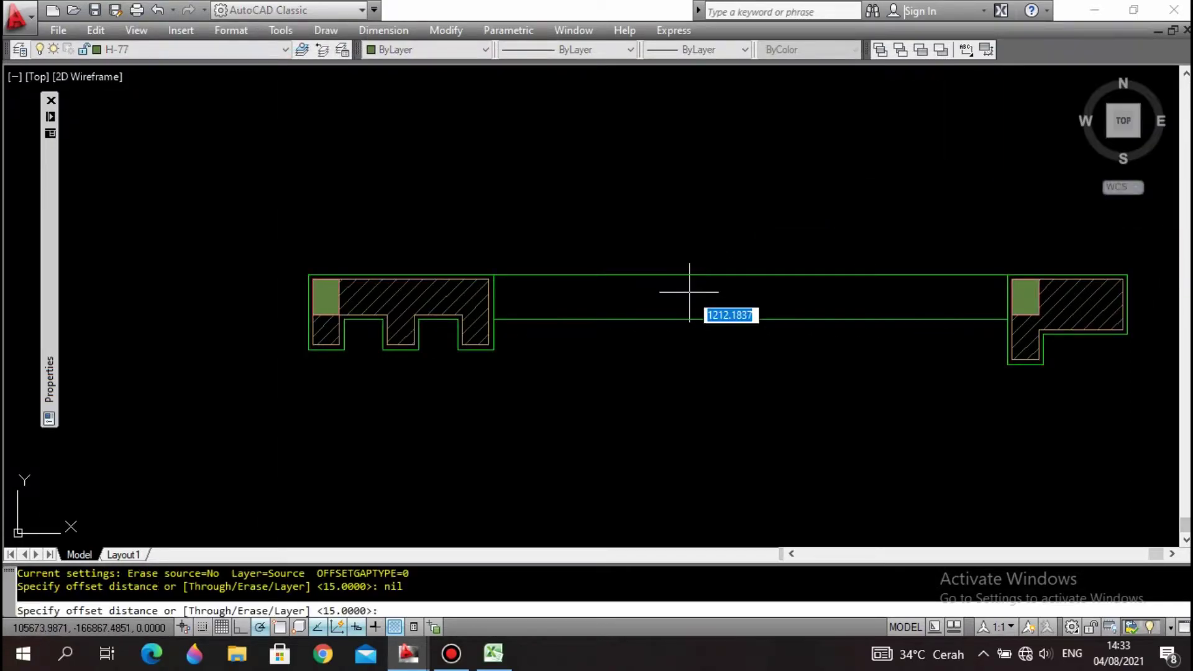
pyautogui.write('75')
pyautogui.press('Return')
pyautogui.click(685, 275)
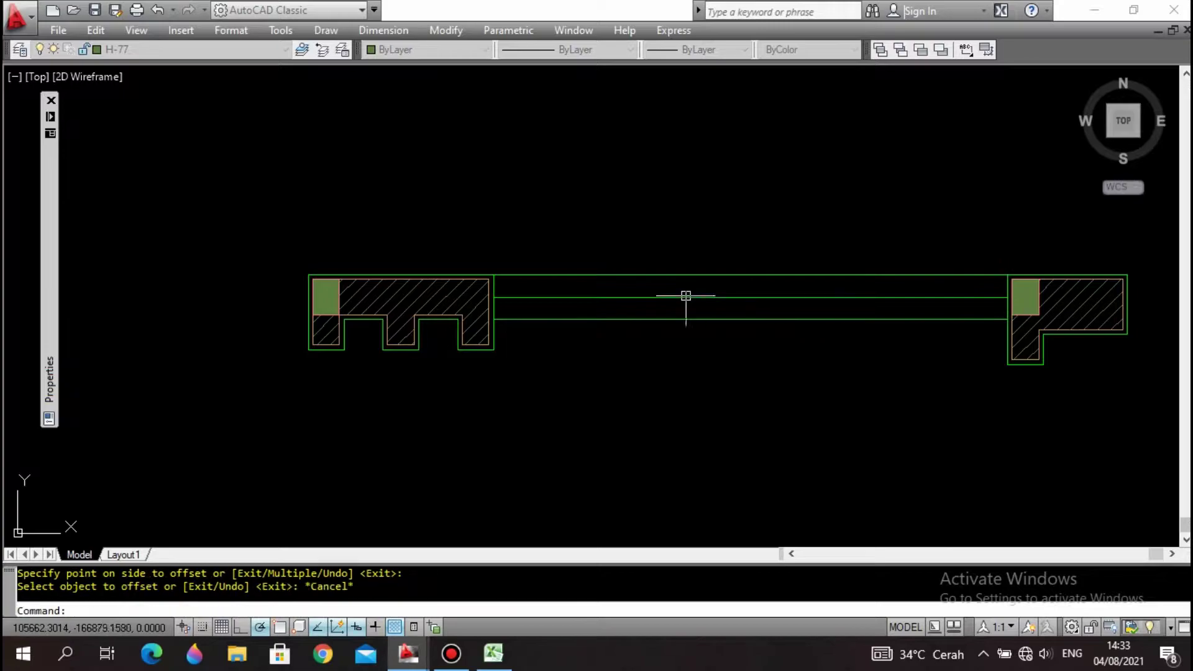
pyautogui.press('Escape')
# Step: Make Besi the current layer and move the middle fence line onto it
pyautogui.press('Escape')
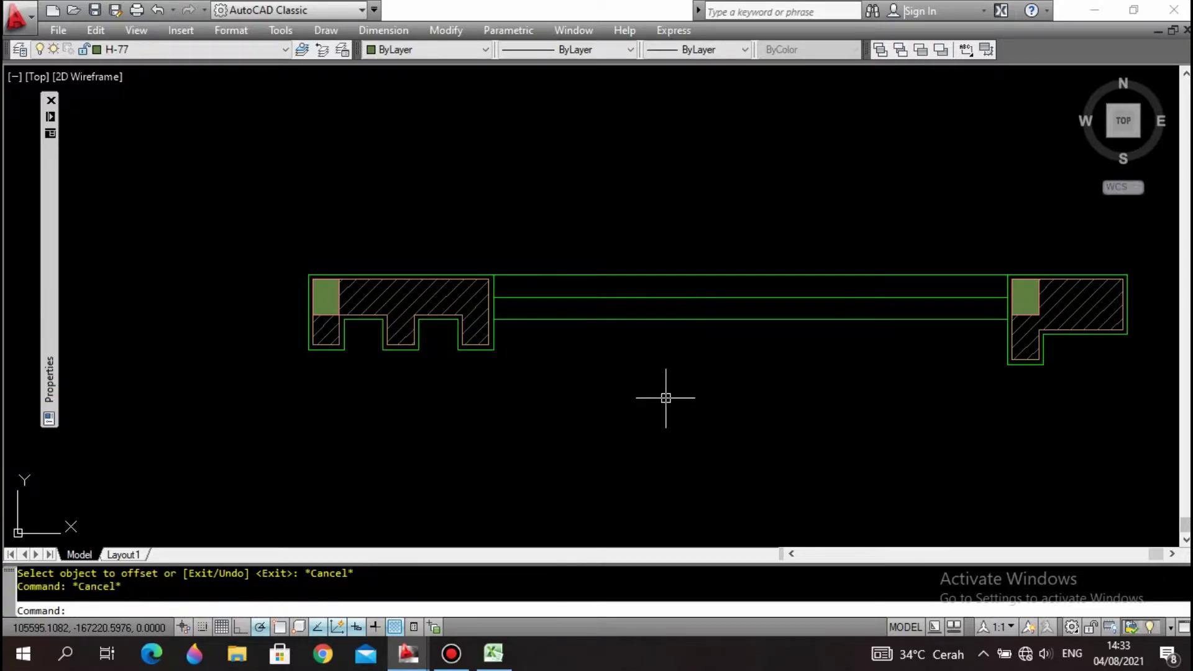
pyautogui.write('lbes')
pyautogui.press('Return')
pyautogui.press('Escape')
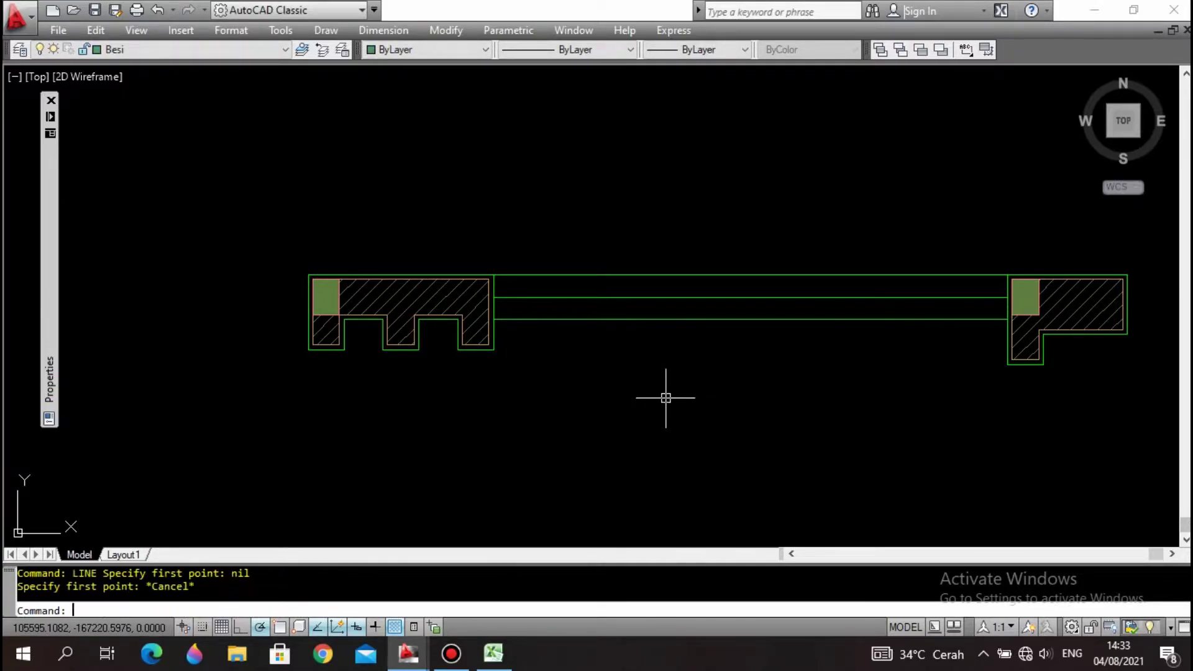
pyautogui.write('lk')
pyautogui.press('Return')
pyautogui.scroll(3, 714, 297)
pyautogui.click(714, 281)
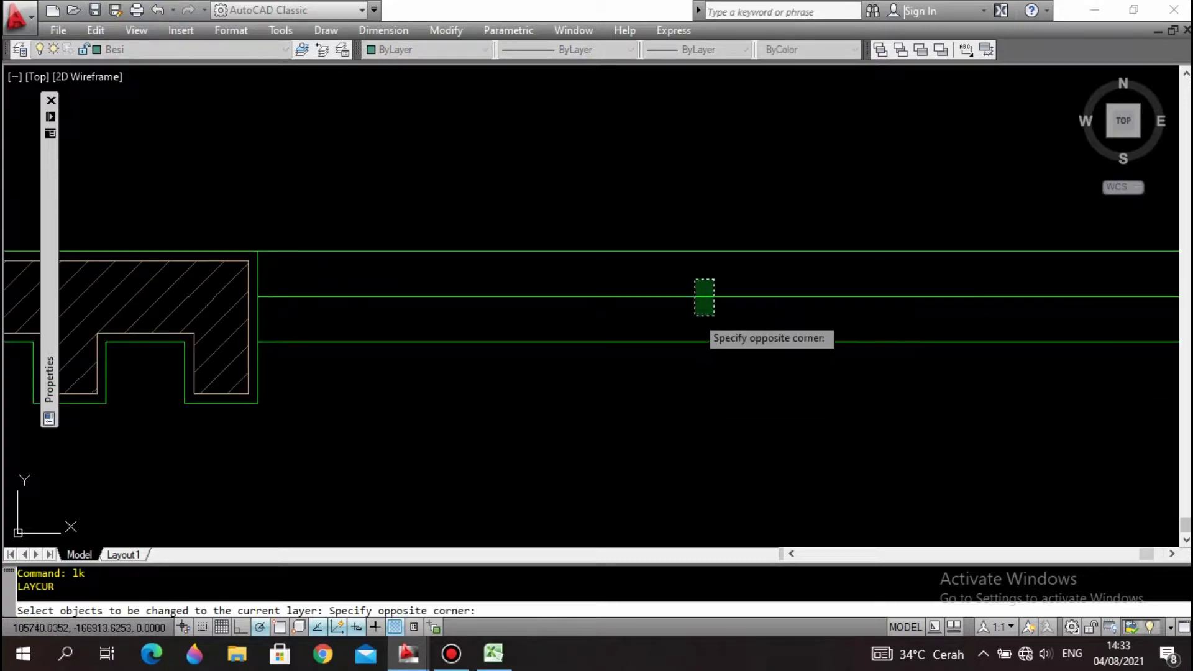
pyautogui.click(696, 314)
pyautogui.press('Return')
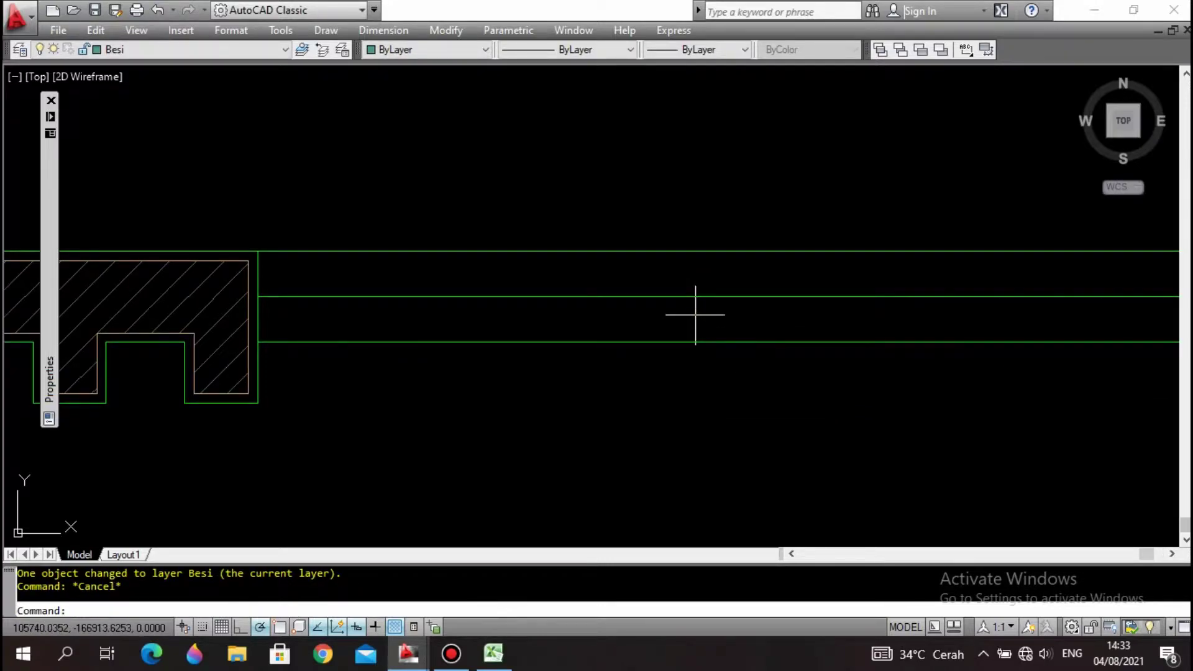
pyautogui.press('Return')
pyautogui.click(695, 314)
pyautogui.click(679, 281)
pyautogui.press('Return')
# Step: Run the h1 routine on the middle rail line to make parallel copies
pyautogui.write('h')
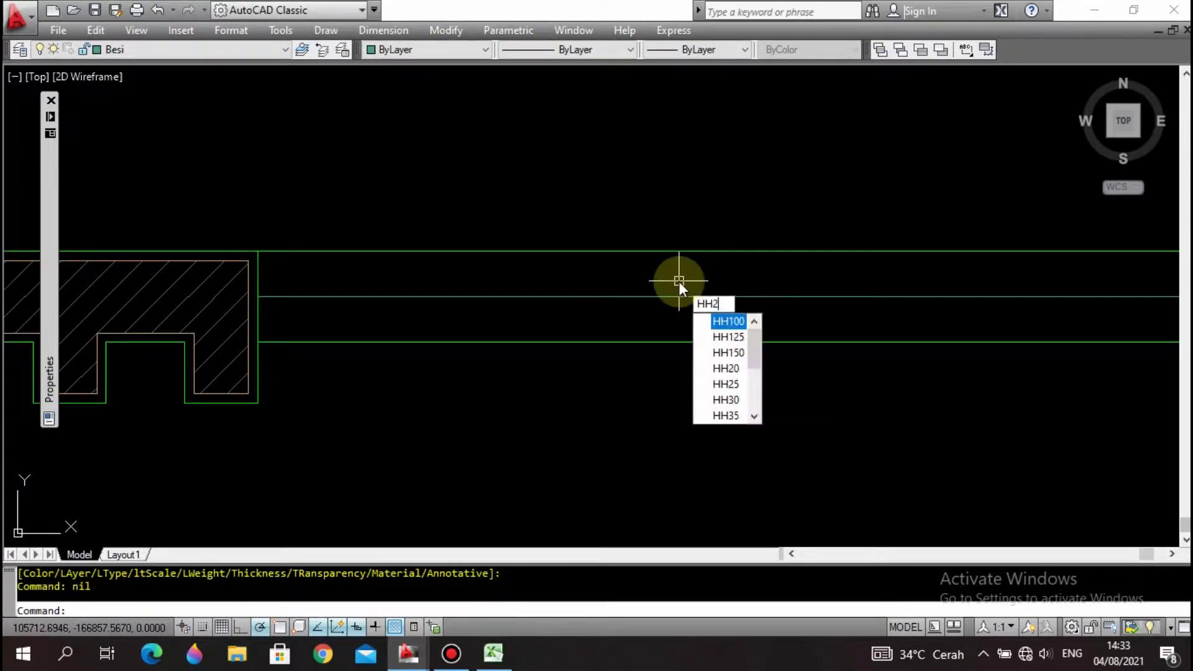
pyautogui.write('1')
pyautogui.press('Return')
pyautogui.click(684, 294)
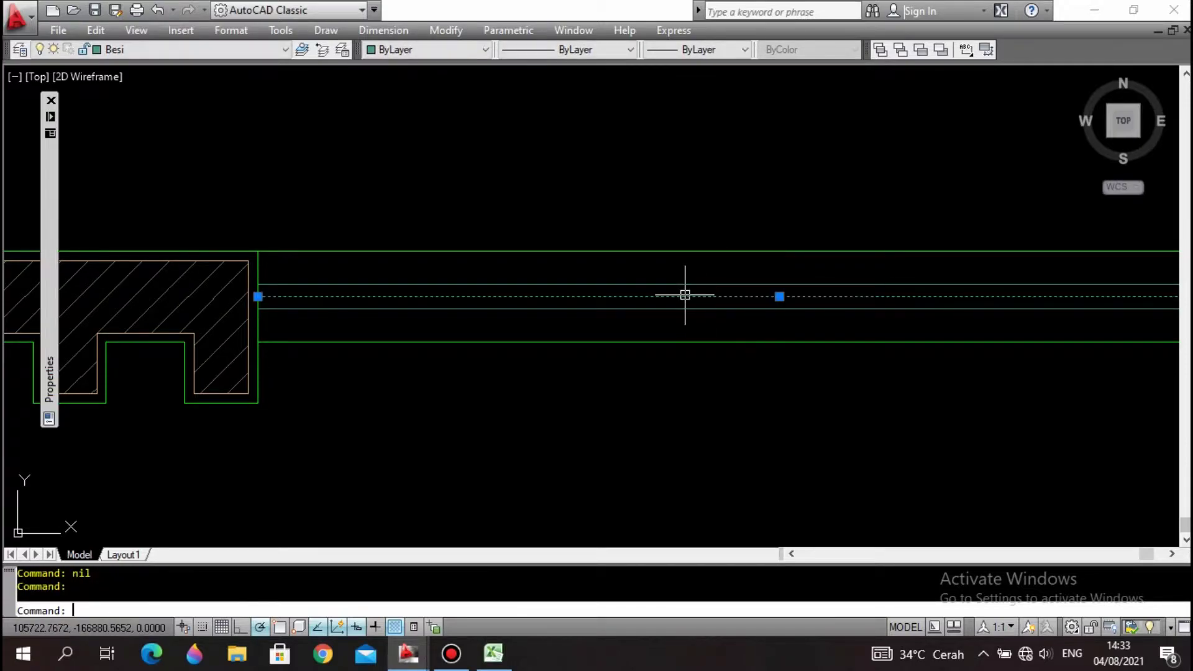
pyautogui.press('Escape')
pyautogui.scroll(-5, 685, 294)
pyautogui.scroll(-1, 590, 280)
pyautogui.scroll(2, 514, 252)
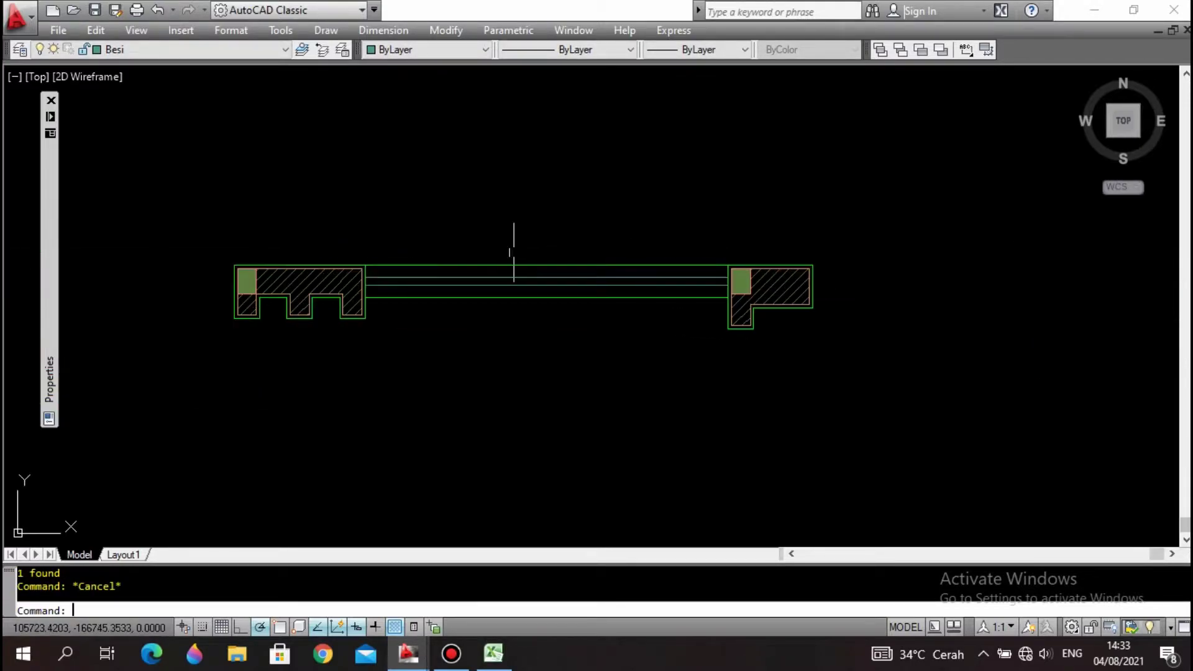
pyautogui.scroll(3, 932, 292)
# Step: Begin a new line at the right pilaster's outer corner
pyautogui.write('le')
pyautogui.press('Return')
pyautogui.click(587, 338)
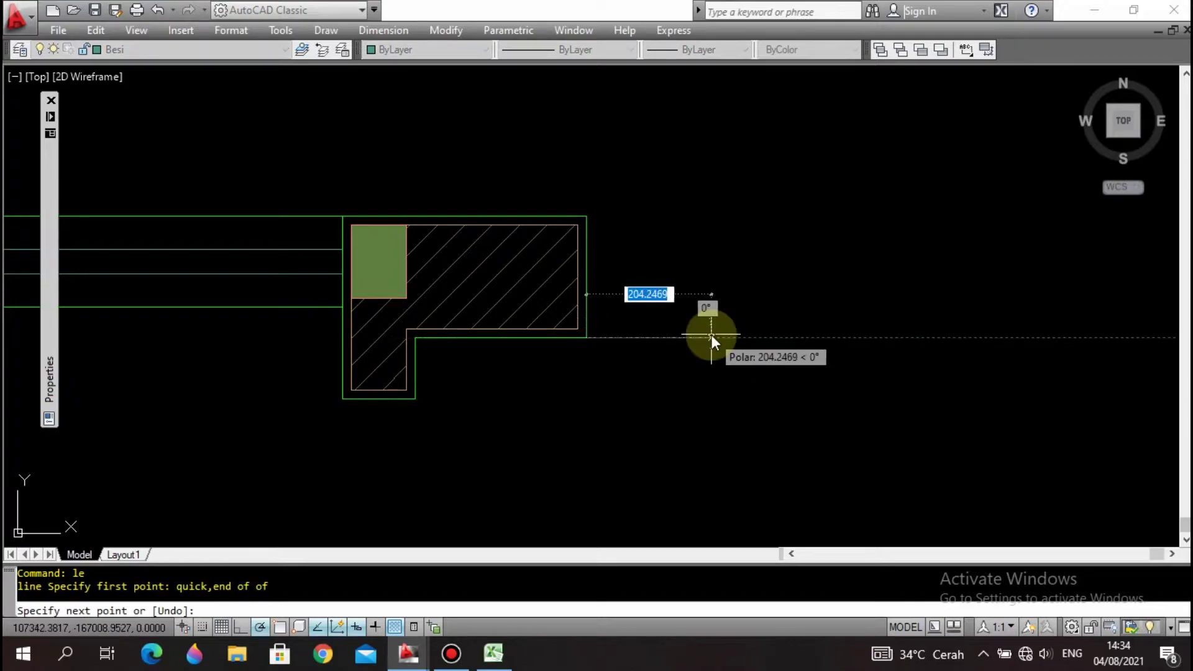
# Step: Finish the fence line at a length of 2100
pyautogui.write('21')
pyautogui.press('Return')
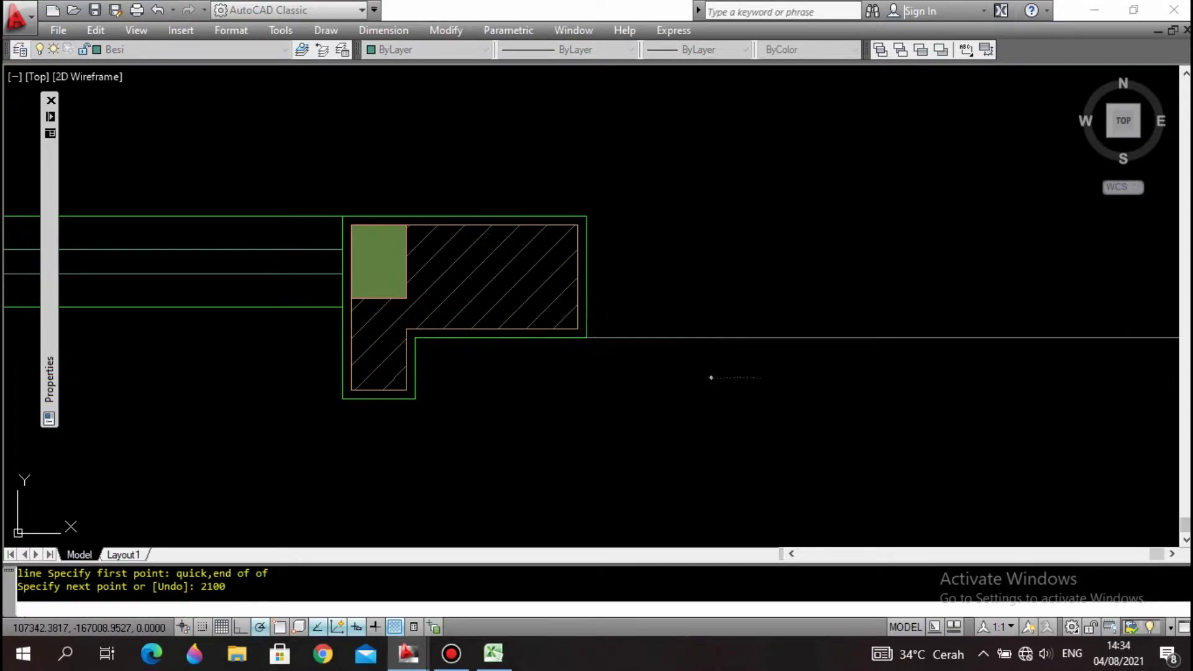
pyautogui.press('Escape')
pyautogui.scroll(-3, 711, 336)
pyautogui.moveTo(666, 333)
pyautogui.mouseDown(button='middle')
pyautogui.moveTo(734, 354)
pyautogui.moveTo(650, 348)
pyautogui.mouseUp(button='middle')
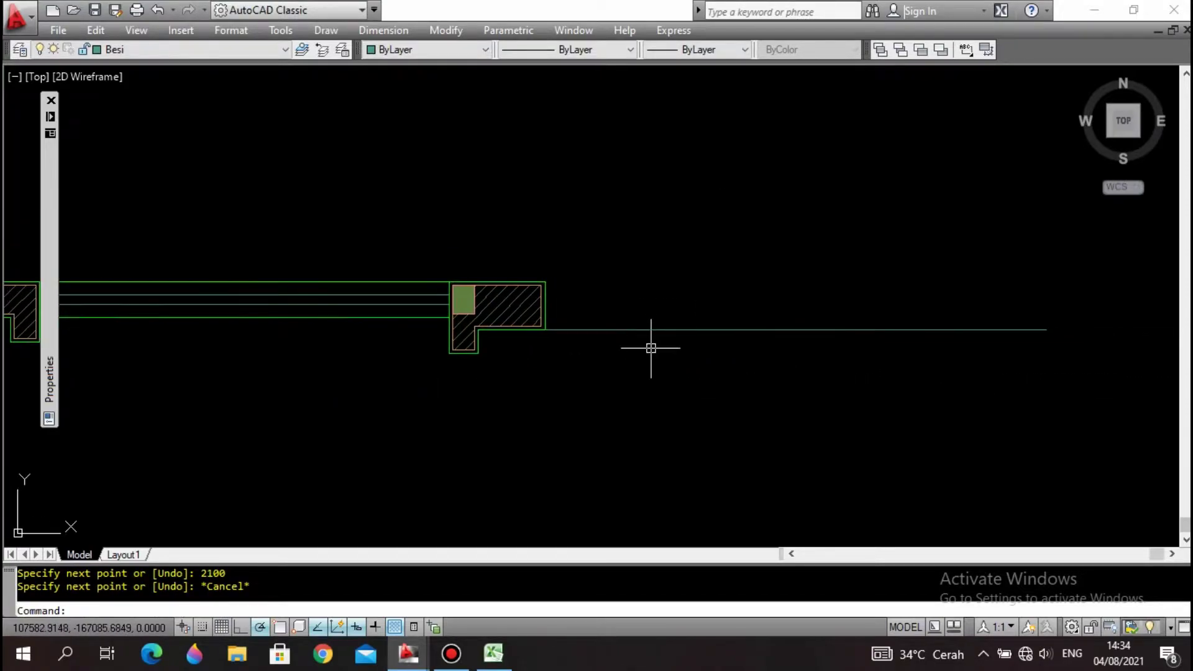
pyautogui.scroll(-2, 651, 348)
# Step: Mirror the right pilaster and its hatch about a midpoint axis, keeping the originals
pyautogui.click(426, 251)
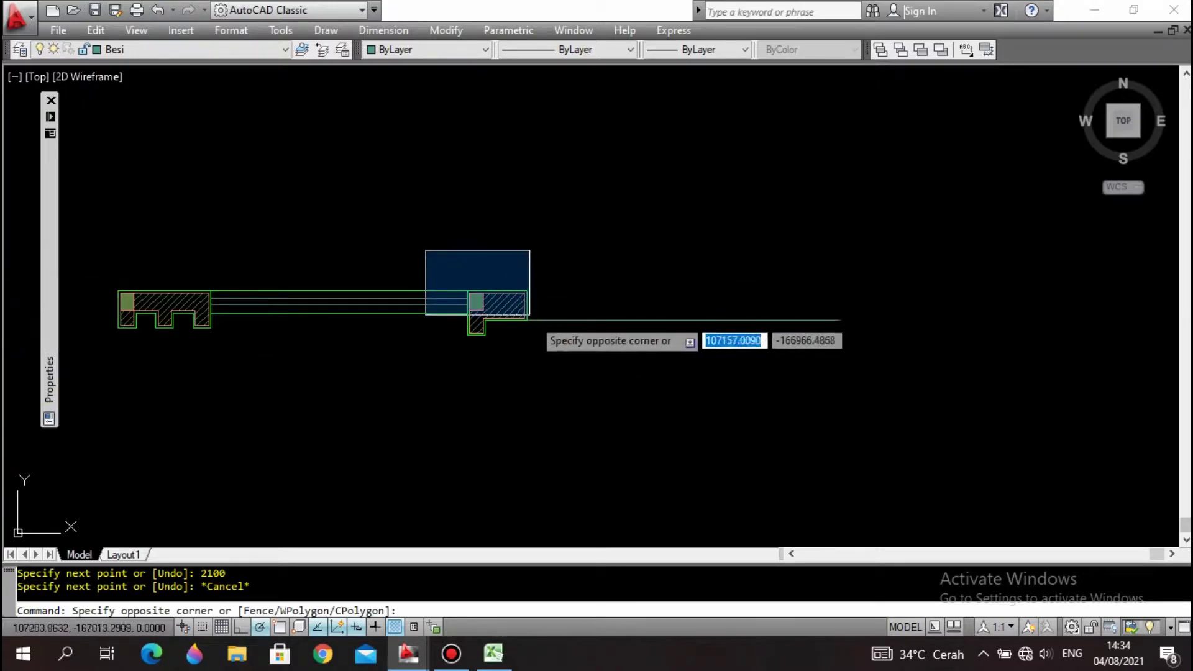
pyautogui.click(582, 362)
pyautogui.write('irror')
pyautogui.press('Return')
pyautogui.keyDown('shift'); pyautogui.rightClick(627, 218); pyautogui.keyUp('shift')
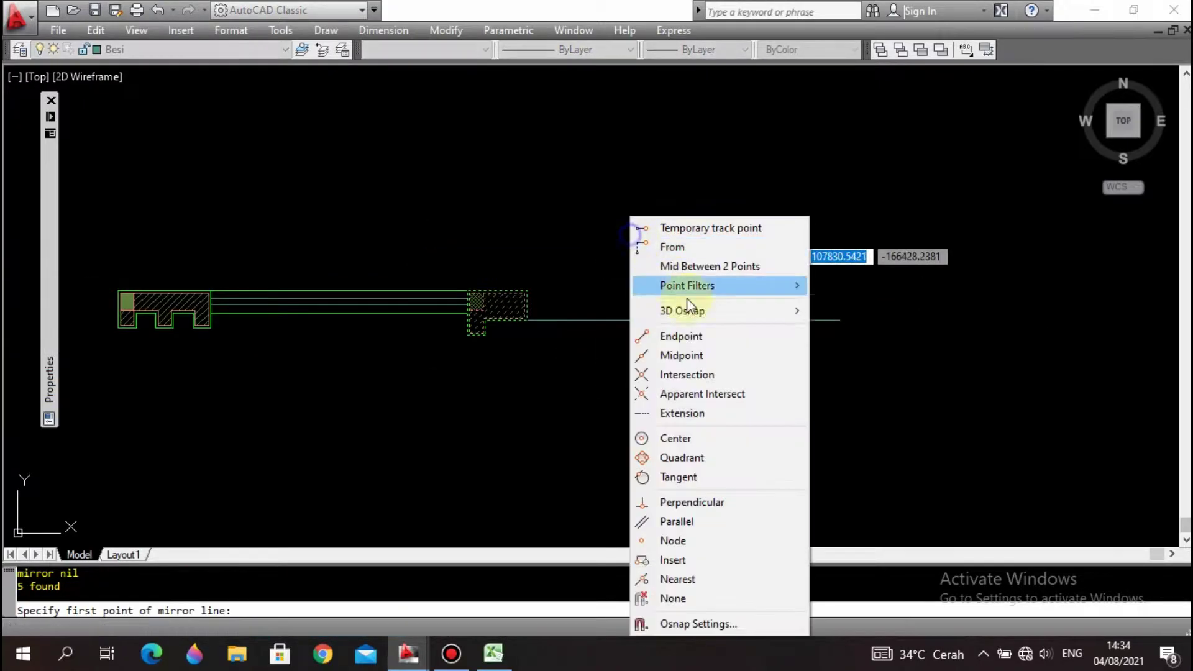
pyautogui.click(689, 351)
pyautogui.click(676, 322)
pyautogui.click(687, 386)
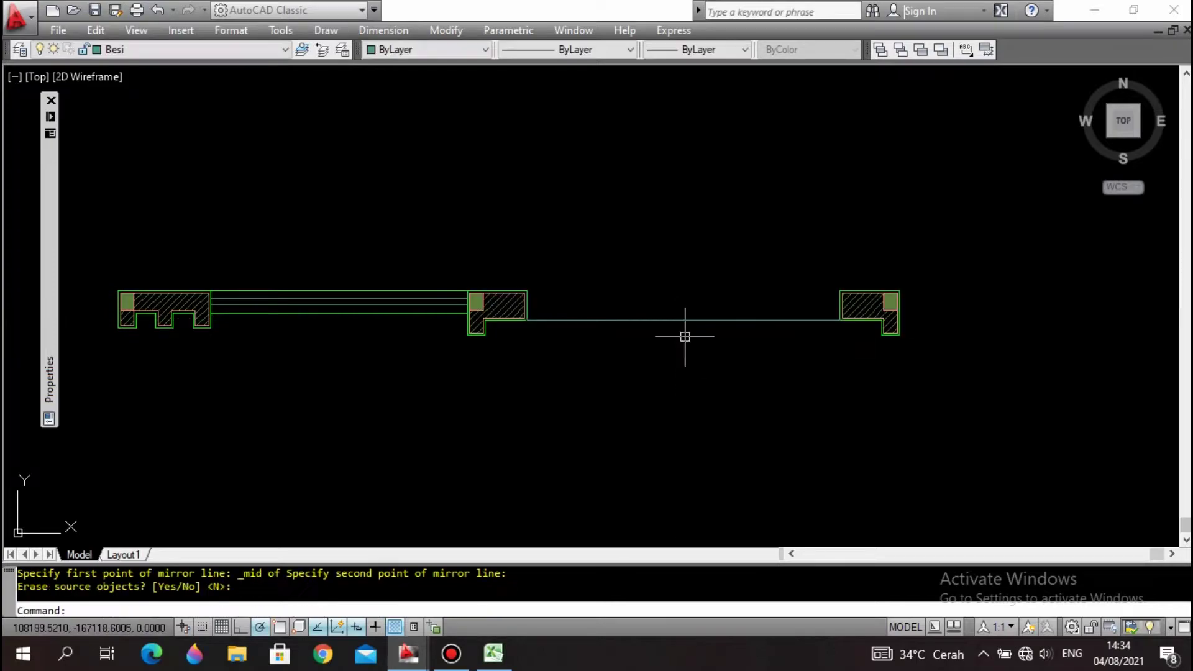
pyautogui.press('Escape')
# Step: Erase the mirror axis line and recenter on the middle pilaster
pyautogui.click(687, 333)
pyautogui.click(673, 290)
pyautogui.press('Return')
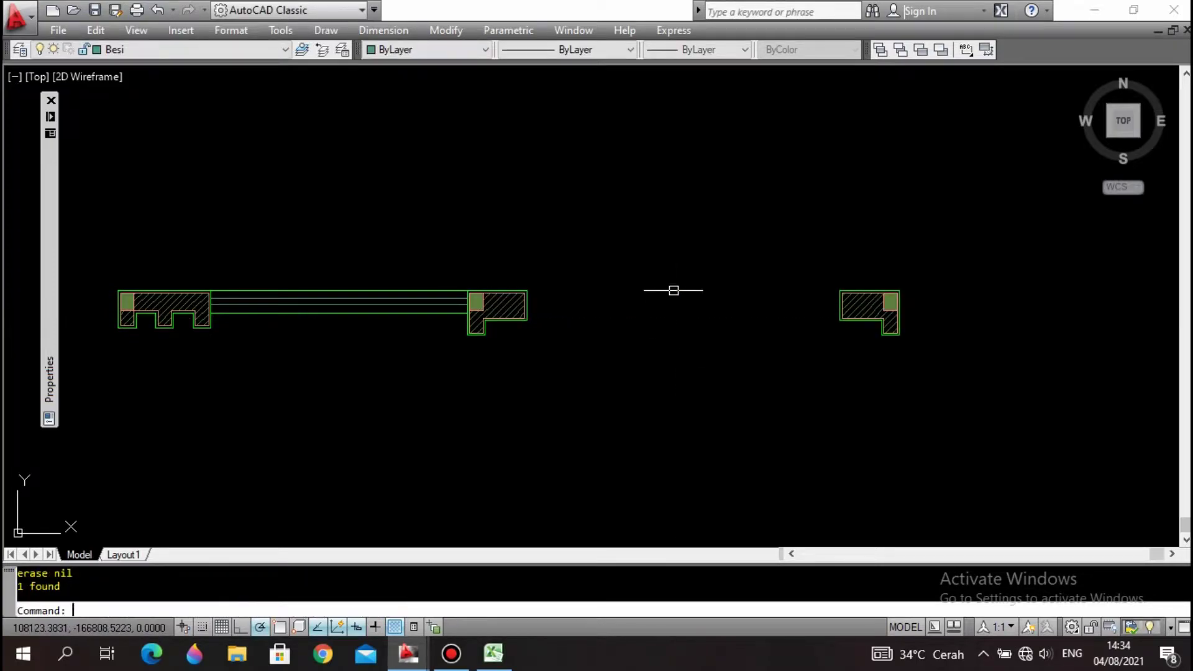
pyautogui.press('Escape')
pyautogui.scroll(-2, 713, 311)
pyautogui.moveTo(632, 311); pyautogui.dragTo(676, 319, button='middle')
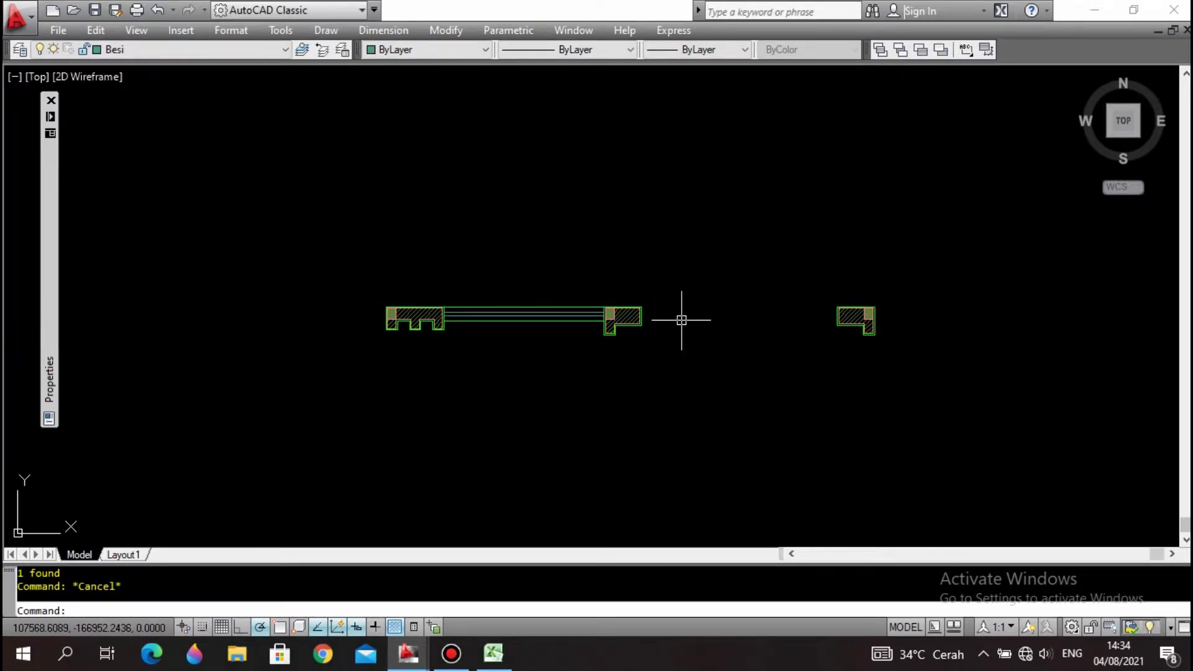
pyautogui.scroll(2, 674, 316)
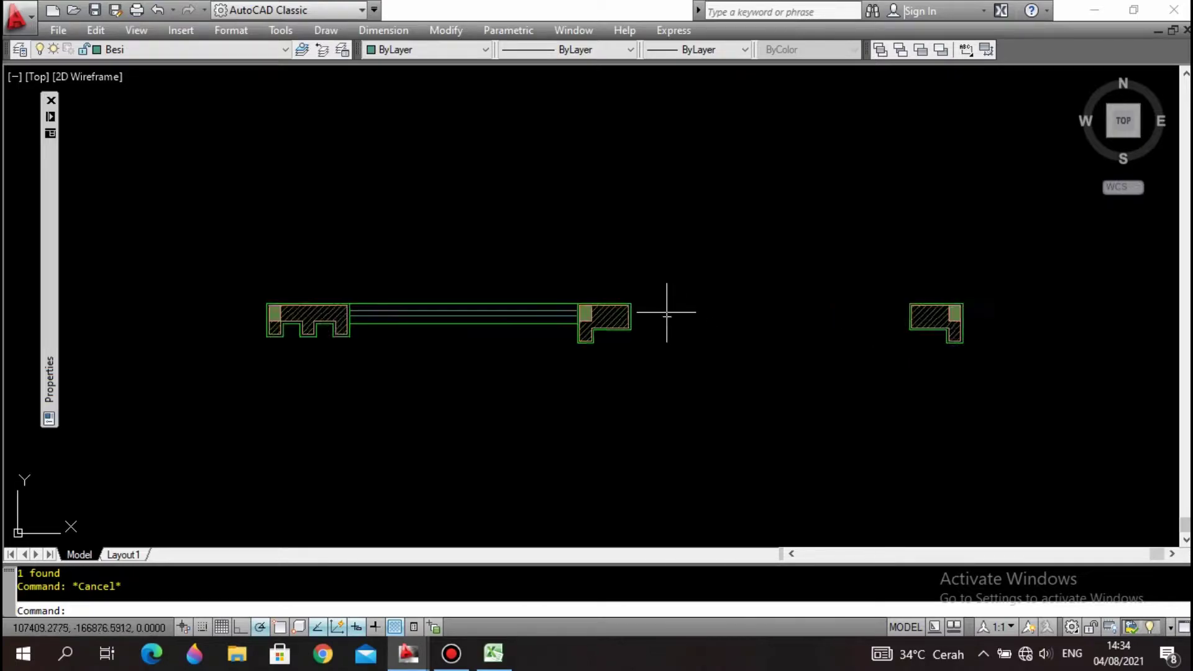
pyautogui.scroll(2, 666, 311)
pyautogui.press('Escape')
pyautogui.moveTo(682, 311); pyautogui.dragTo(637, 331, button='middle')
# Step: Draw a rail line from the middle pilaster's corner to an endpoint
pyautogui.press('Return')
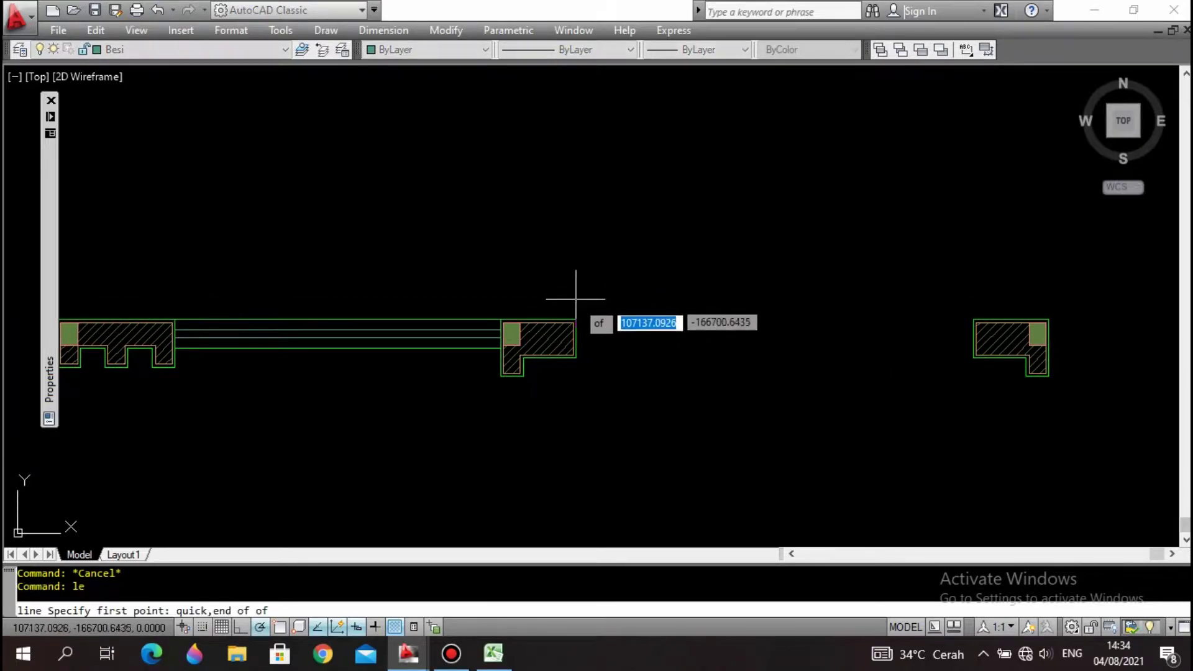
pyautogui.click(576, 325)
pyautogui.scroll(3, 980, 311)
pyautogui.scroll(2, 929, 339)
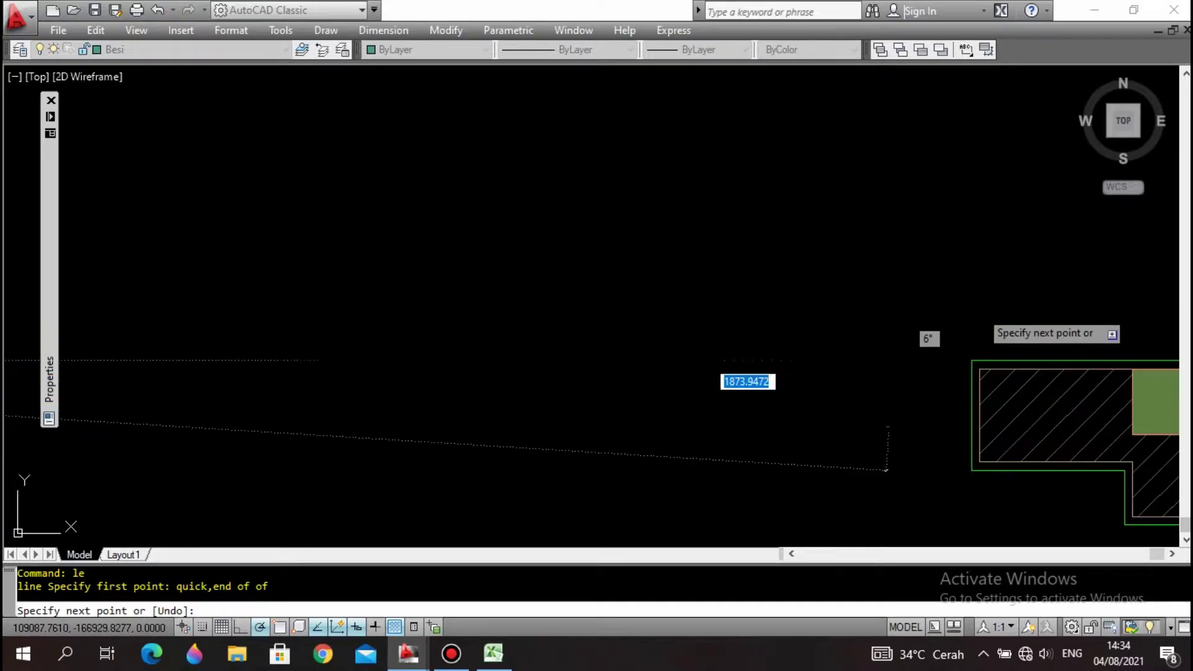
pyautogui.keyDown('shift'); pyautogui.rightClick(994, 345); pyautogui.keyUp('shift')
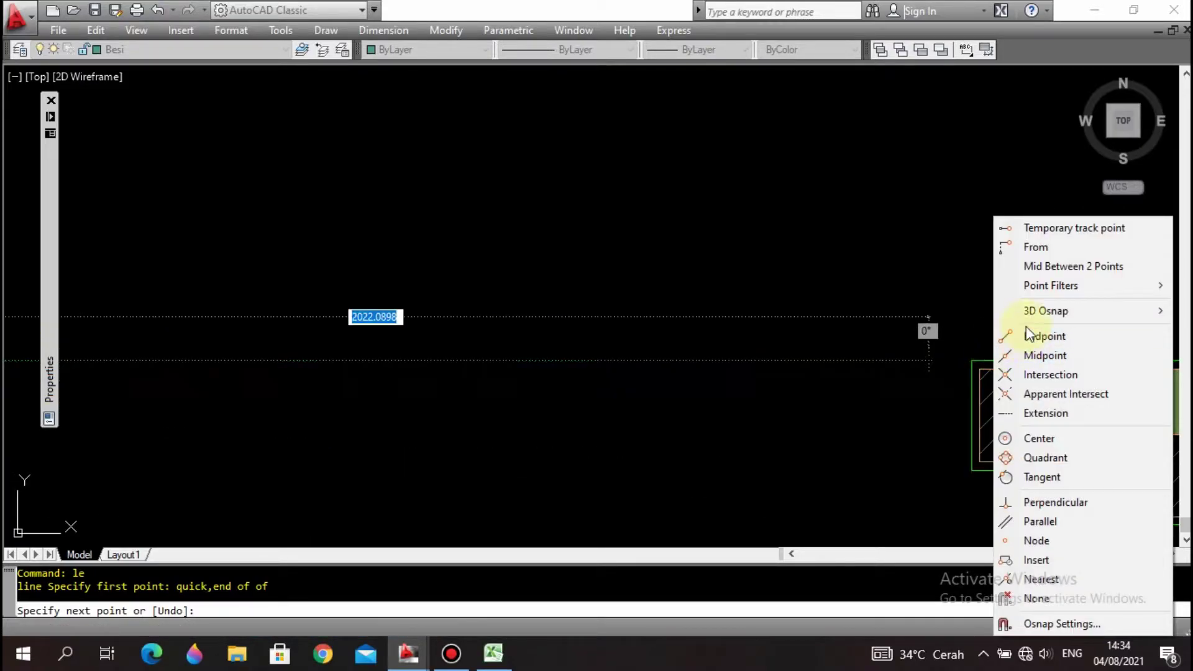
pyautogui.click(1023, 337)
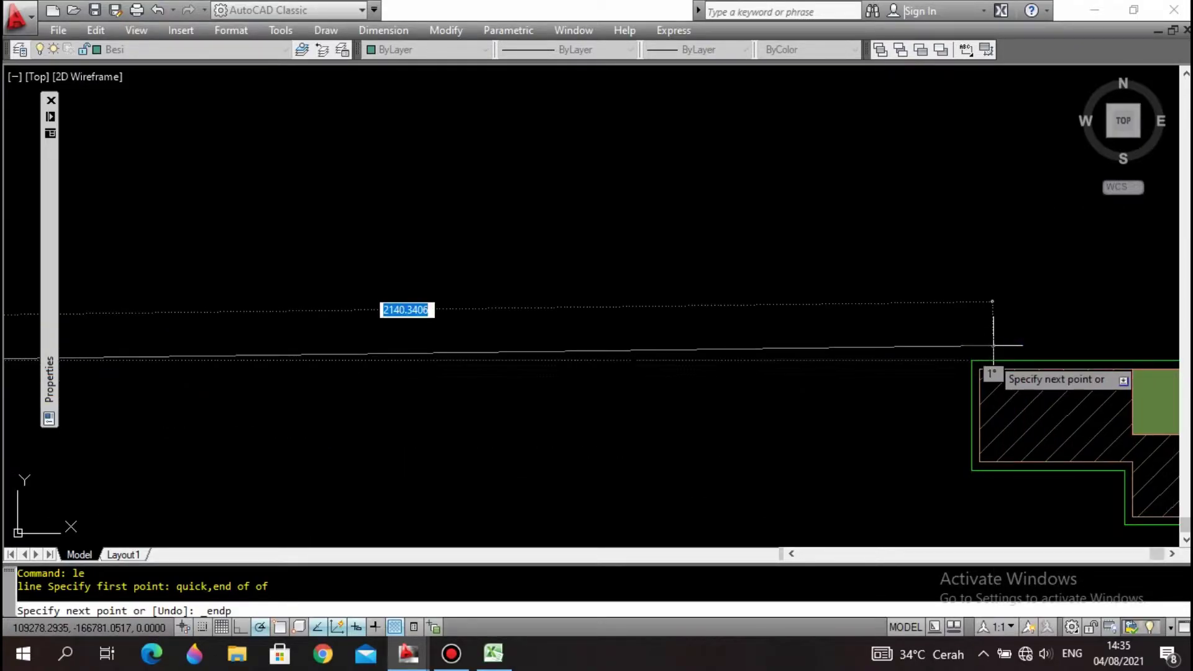
pyautogui.press('Escape')
pyautogui.press('Escape')
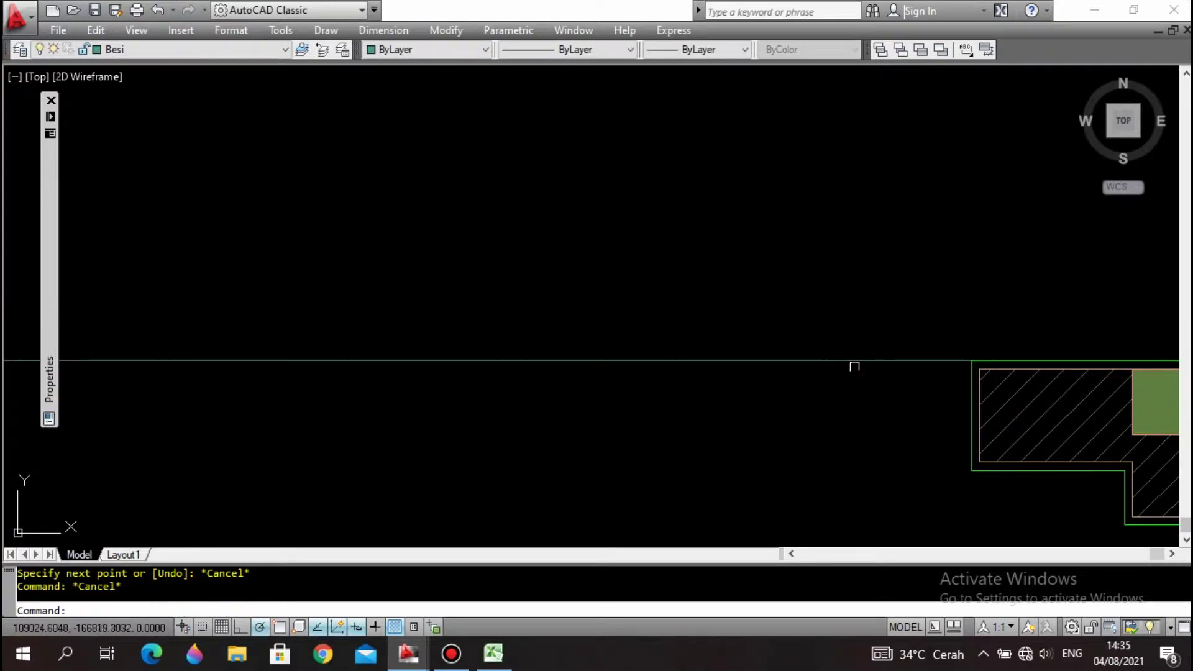
# Step: Copy the rail line 40 units up
pyautogui.write('co')
pyautogui.press('Return')
pyautogui.click(843, 403)
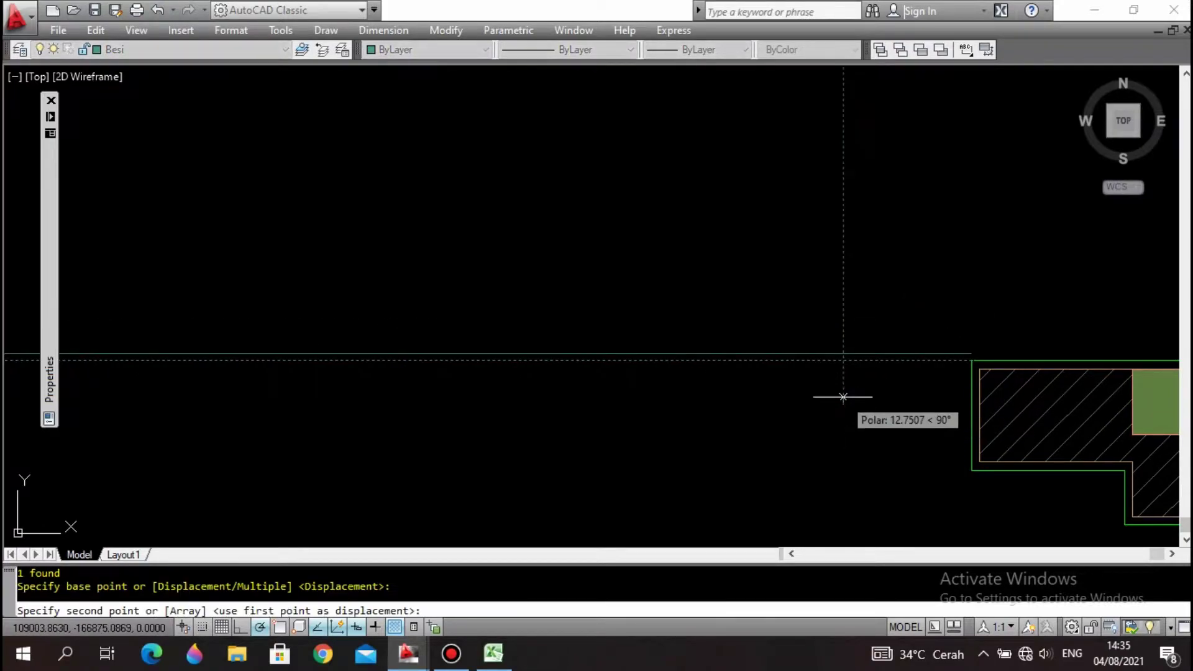
pyautogui.write('40')
pyautogui.press('Return')
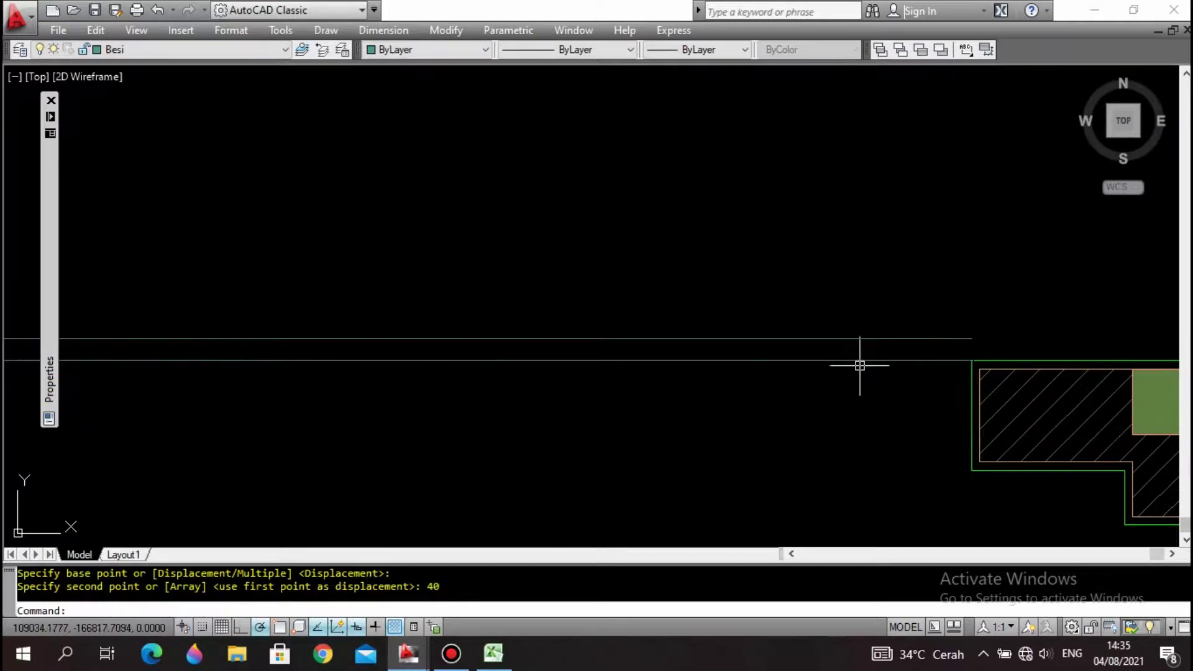
# Step: Copy both rail lines another 30 units up
pyautogui.click(860, 341)
pyautogui.click(838, 379)
pyautogui.click(866, 325)
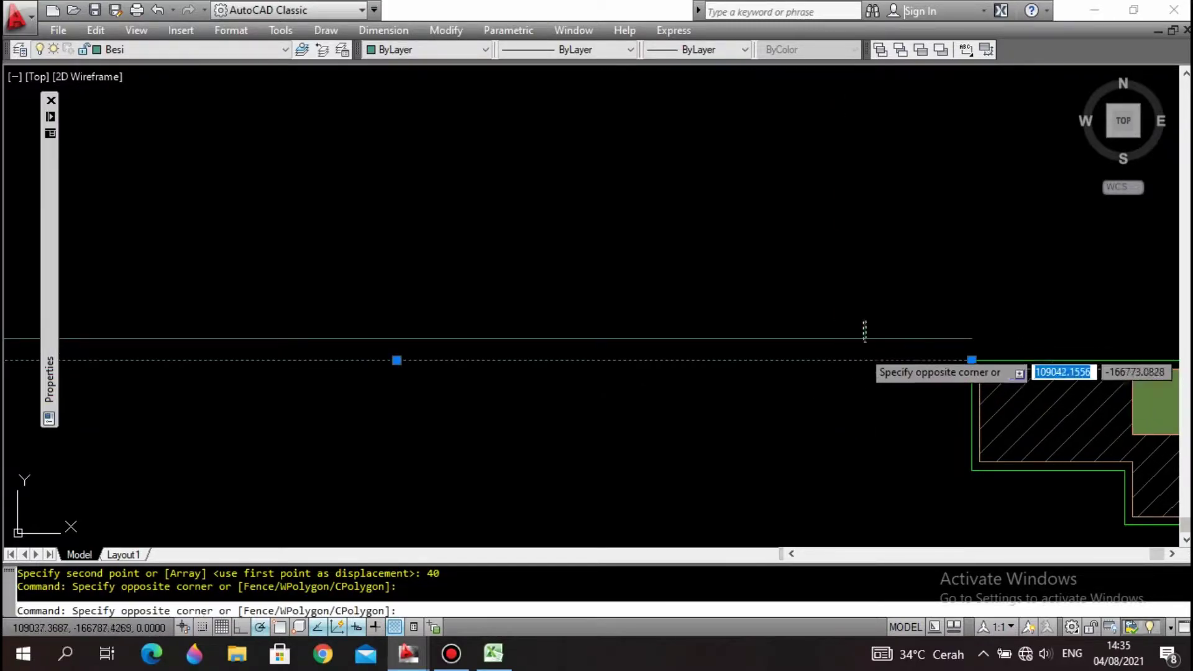
pyautogui.click(853, 382)
pyautogui.write('co')
pyautogui.press('Return')
pyautogui.click(855, 386)
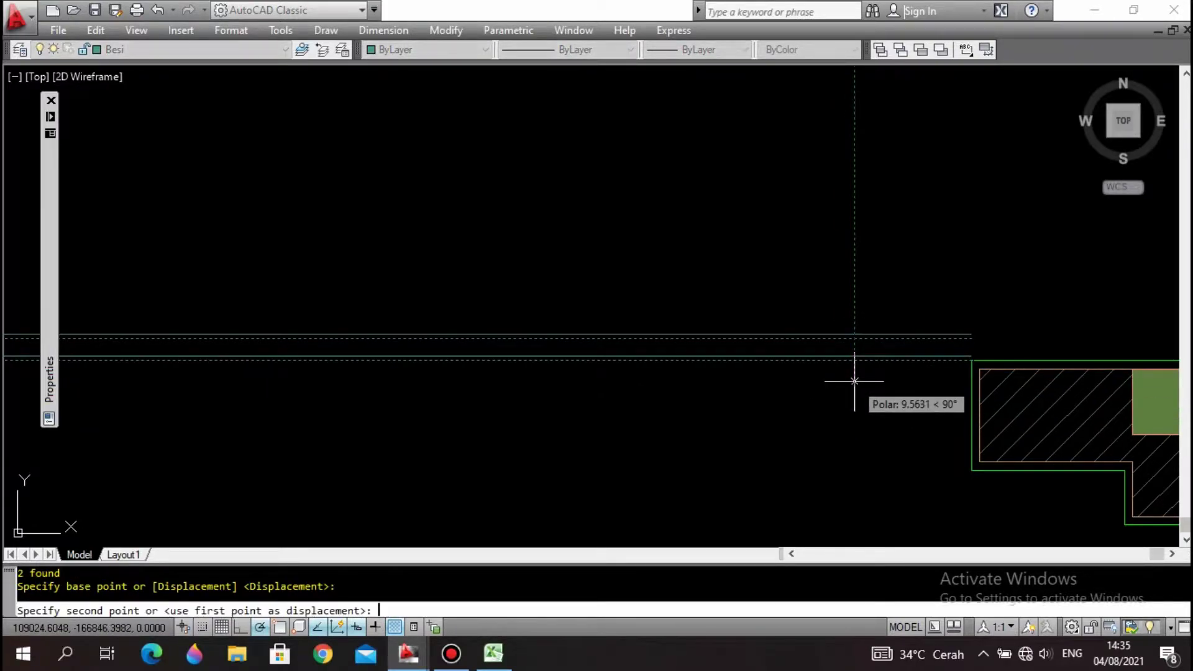
pyautogui.write('30')
pyautogui.press('Return')
# Step: Stretch the rail line ends by 250
pyautogui.moveTo(961, 350); pyautogui.dragTo(777, 333, button='middle')
pyautogui.scroll(1, 860, 340)
pyautogui.press('Escape')
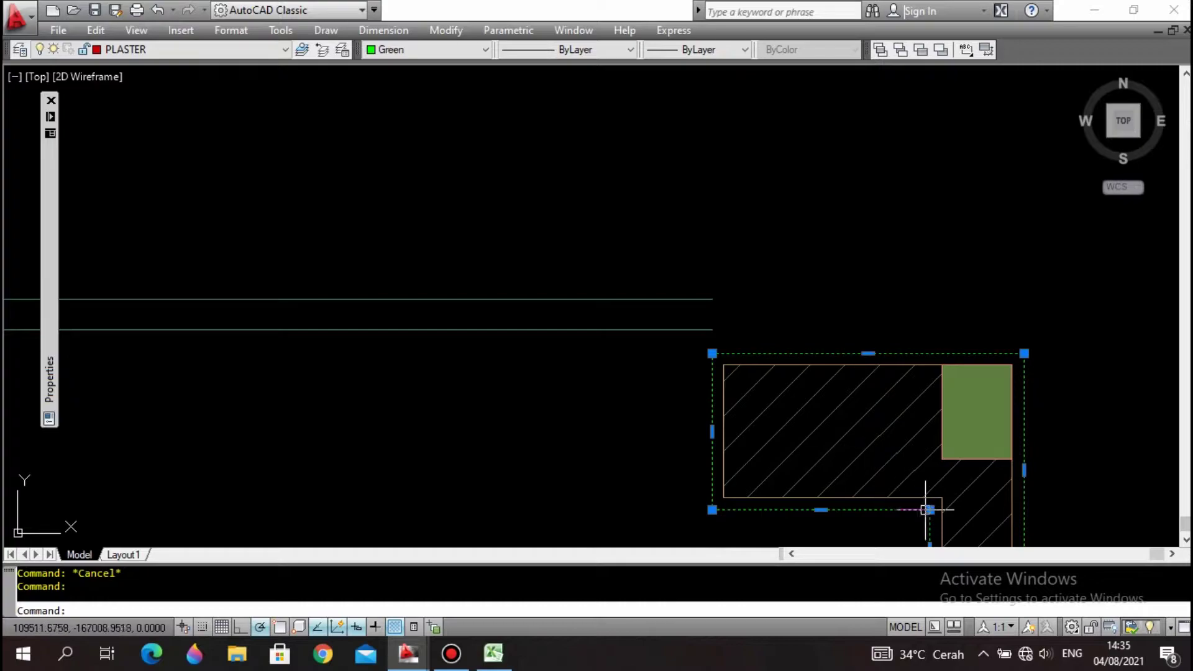
pyautogui.press('Escape')
pyautogui.write('s')
pyautogui.press('Return')
pyautogui.click(734, 279)
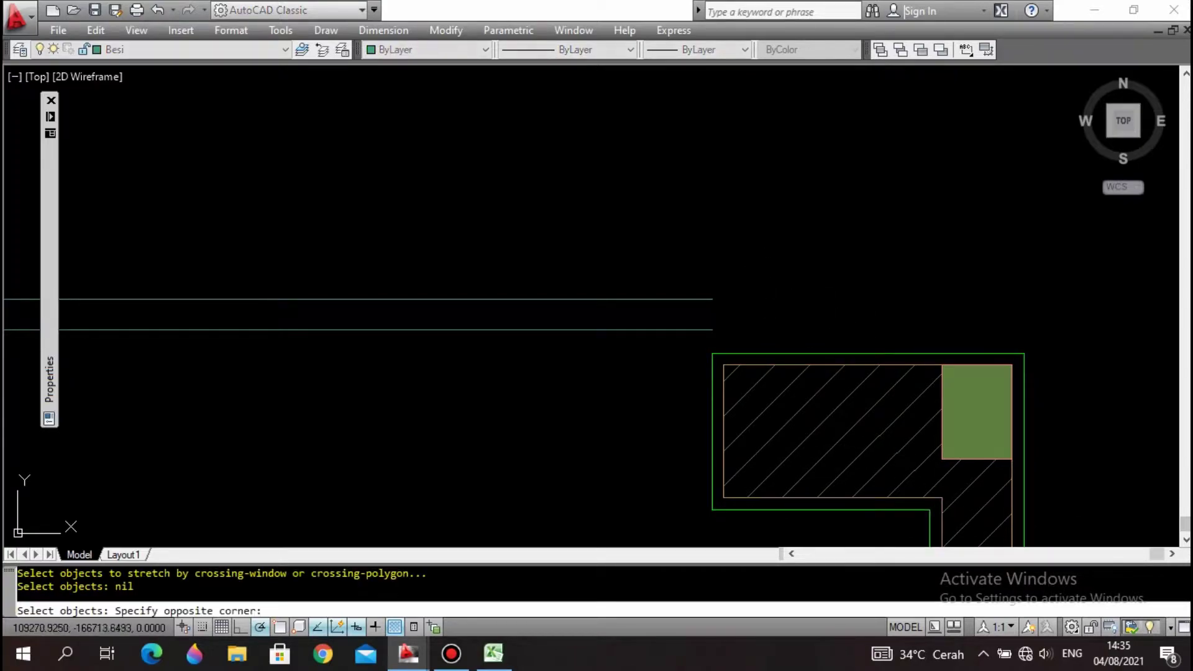
pyautogui.click(692, 339)
pyautogui.press('Return')
pyautogui.write('2')
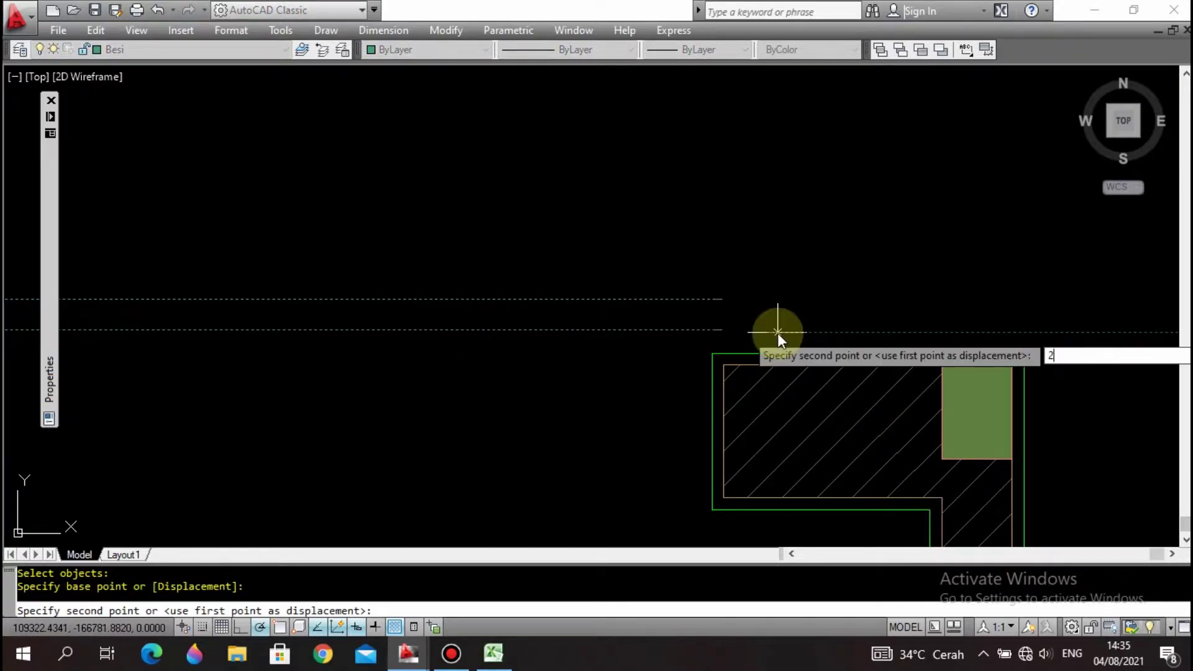
pyautogui.write('50')
pyautogui.press('Return')
pyautogui.press('Escape')
pyautogui.press('Escape')
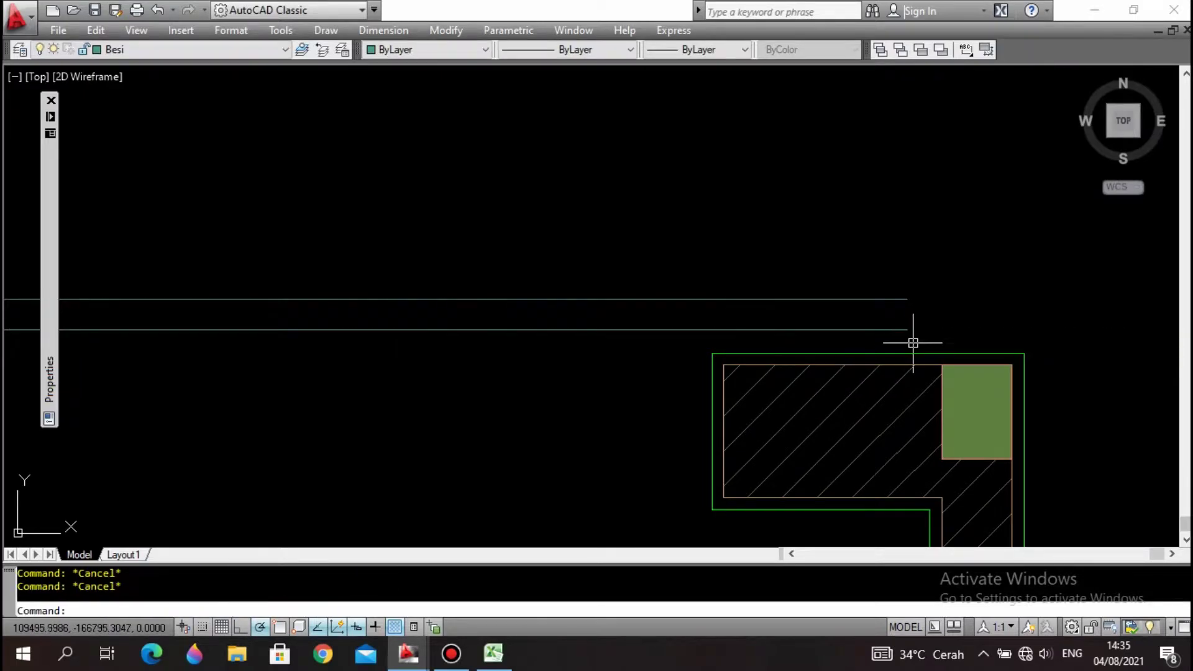
# Step: Draw a line joining the upper and lower rail ends
pyautogui.write('line')
pyautogui.press('Return')
pyautogui.click(908, 299)
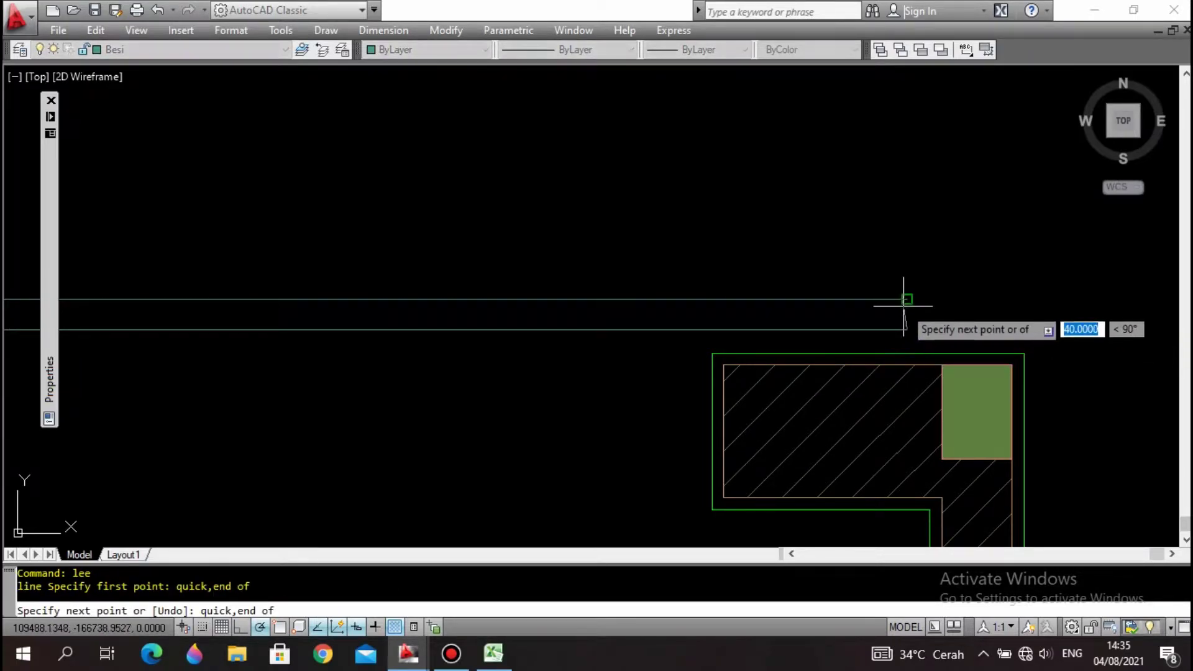
pyautogui.click(908, 330)
pyautogui.press('Escape')
pyautogui.press('Escape')
# Step: Stretch the other rail line ends by 250
pyautogui.scroll(-3, 885, 293)
pyautogui.scroll(-2, 884, 293)
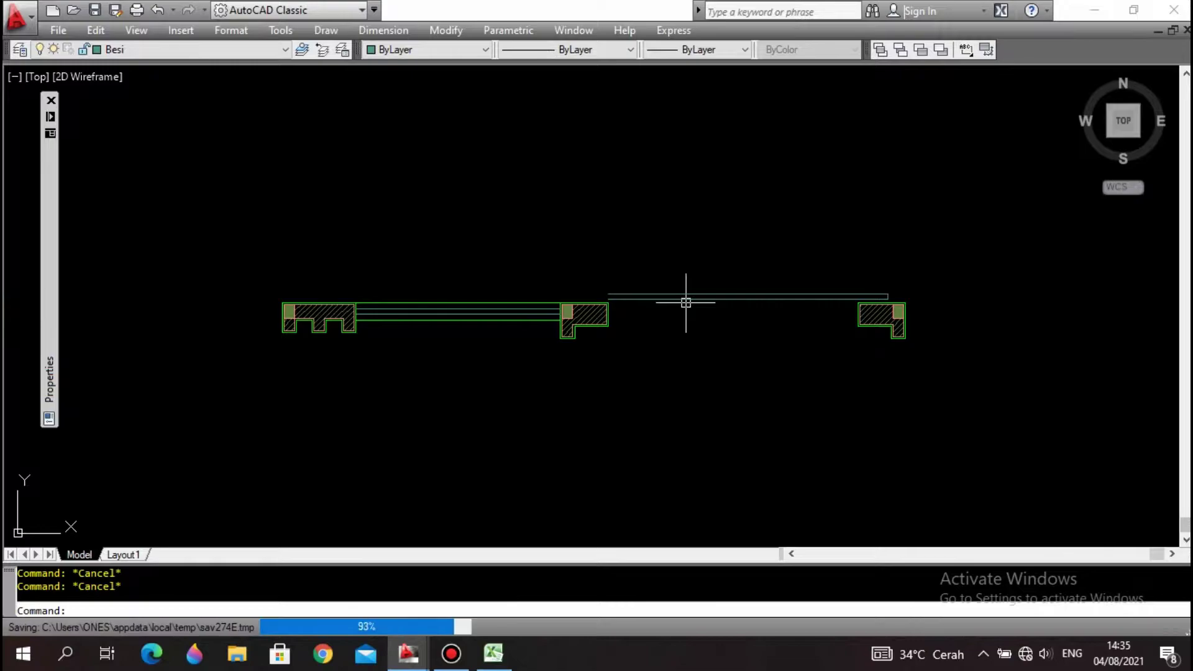
pyautogui.scroll(2, 634, 288)
pyautogui.scroll(3, 661, 322)
pyautogui.press('Return')
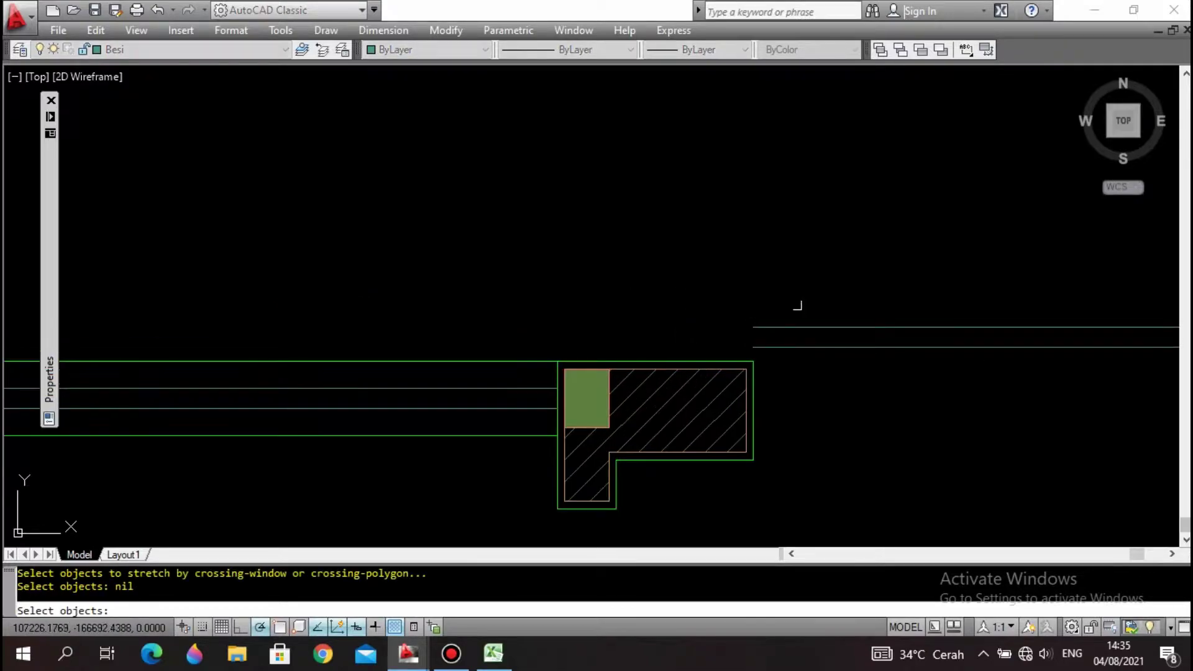
pyautogui.click(793, 304)
pyautogui.click(741, 352)
pyautogui.press('Return')
pyautogui.click(798, 333)
pyautogui.write('250')
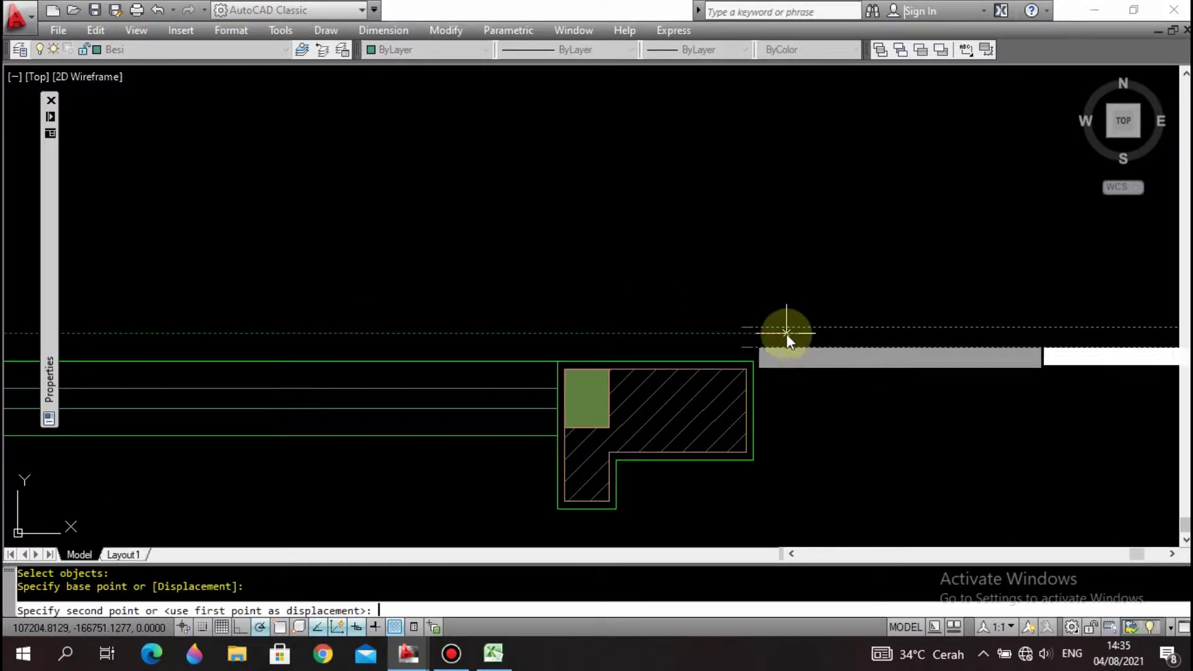
pyautogui.press('Return')
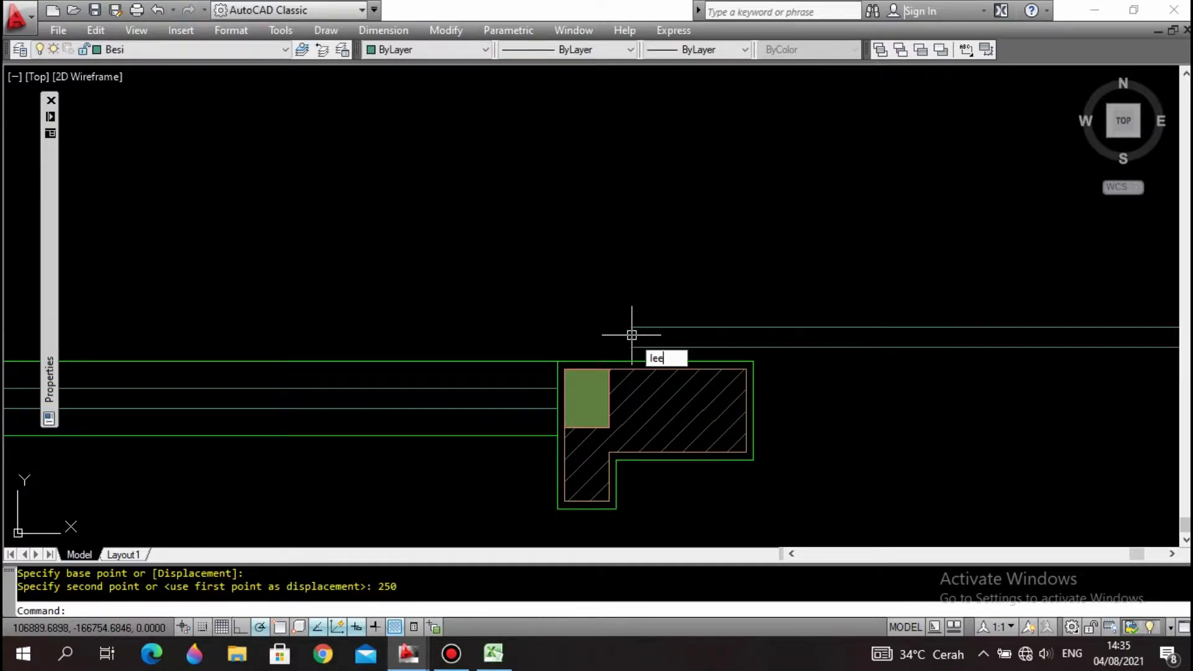
# Step: Close the double rail with a line connecting the two rail ends
pyautogui.press('Return')
pyautogui.click(632, 327)
pyautogui.press('Return')
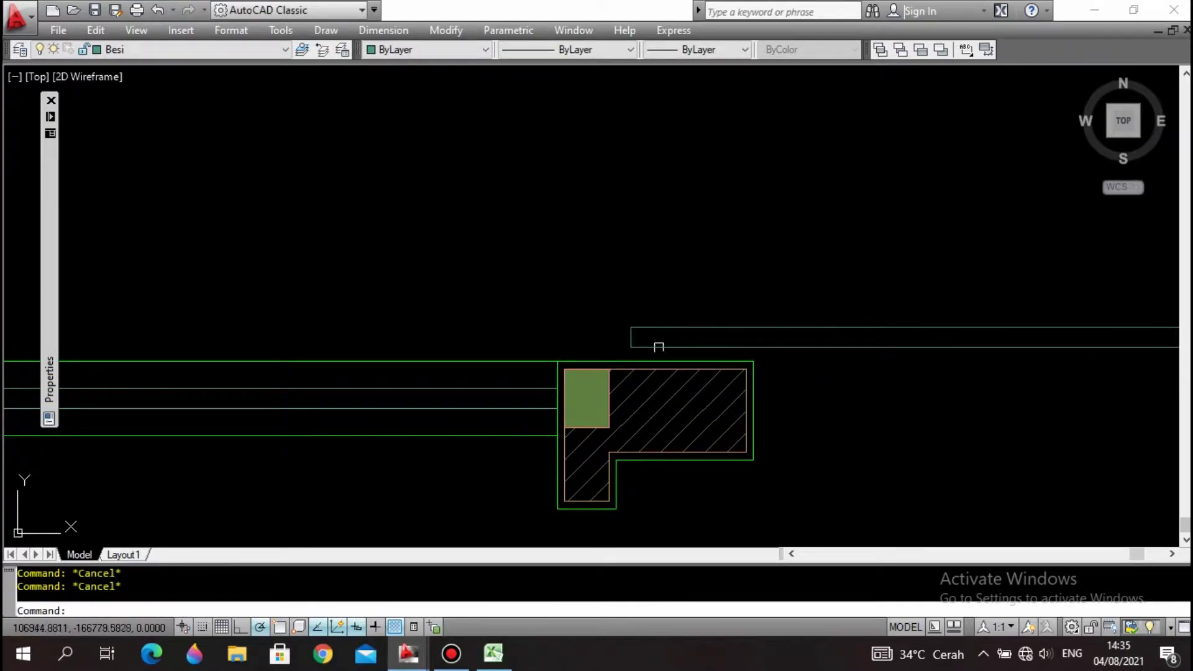
pyautogui.scroll(1, 659, 347)
pyautogui.scroll(1, 656, 348)
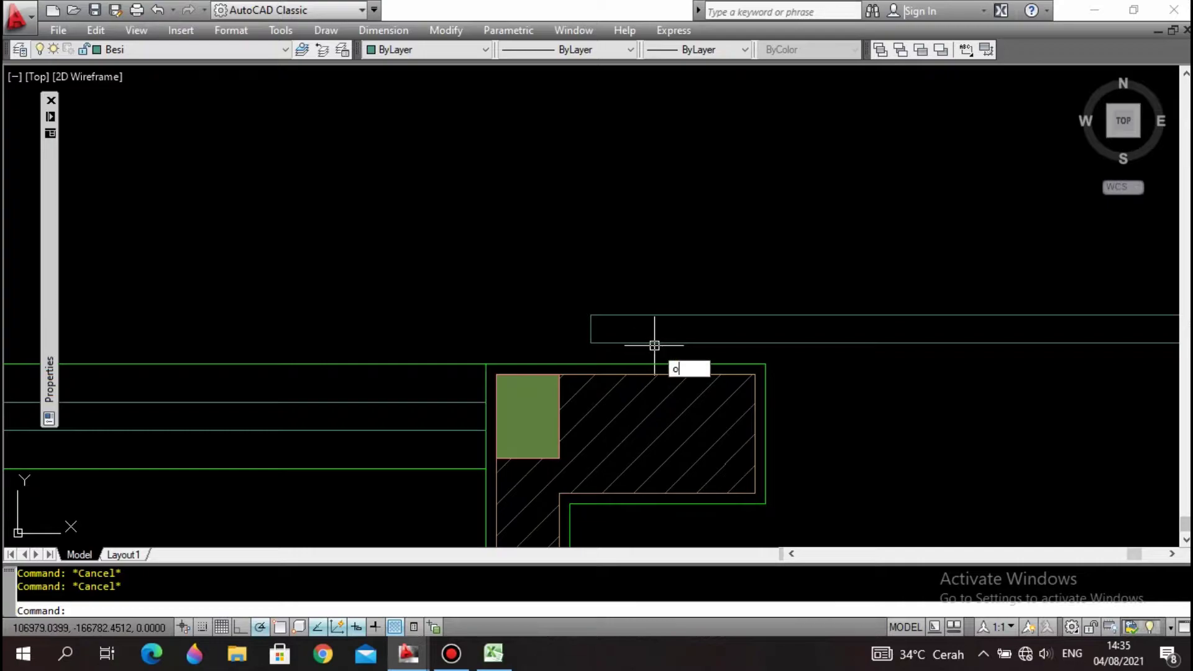
# Step: Offset the top rail line 50 units upward
pyautogui.press('Return')
pyautogui.write('50')
pyautogui.press('Return')
pyautogui.click(654, 314)
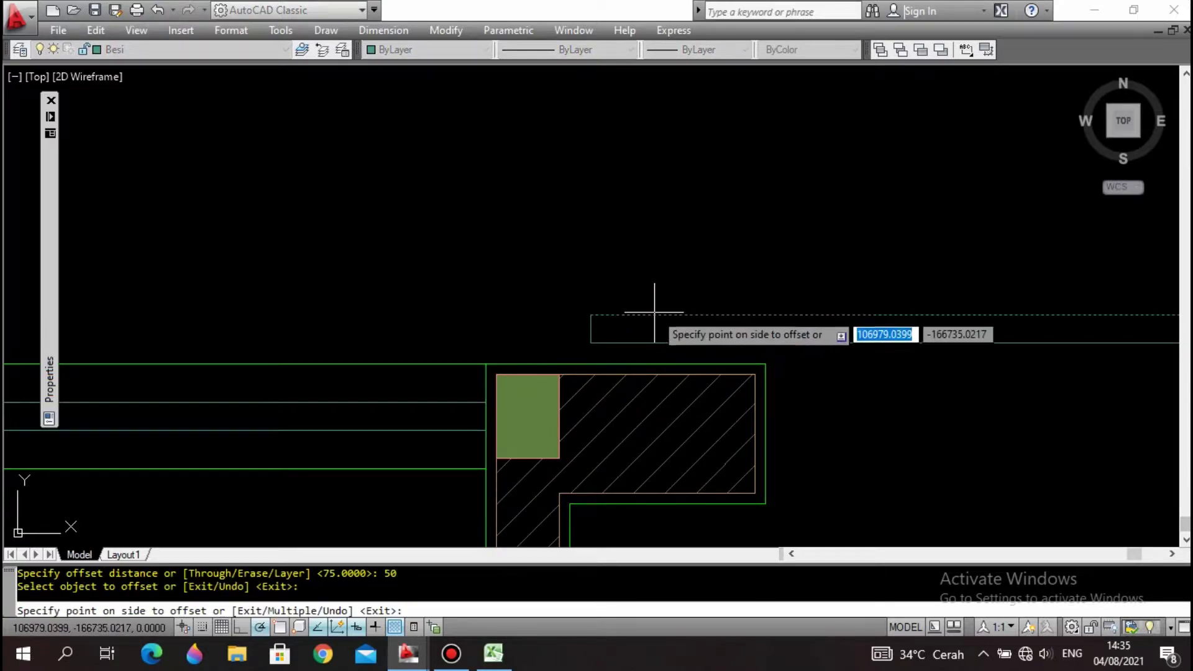
pyautogui.press('Escape')
pyautogui.click(622, 297)
pyautogui.click(555, 348)
pyautogui.press('Escape')
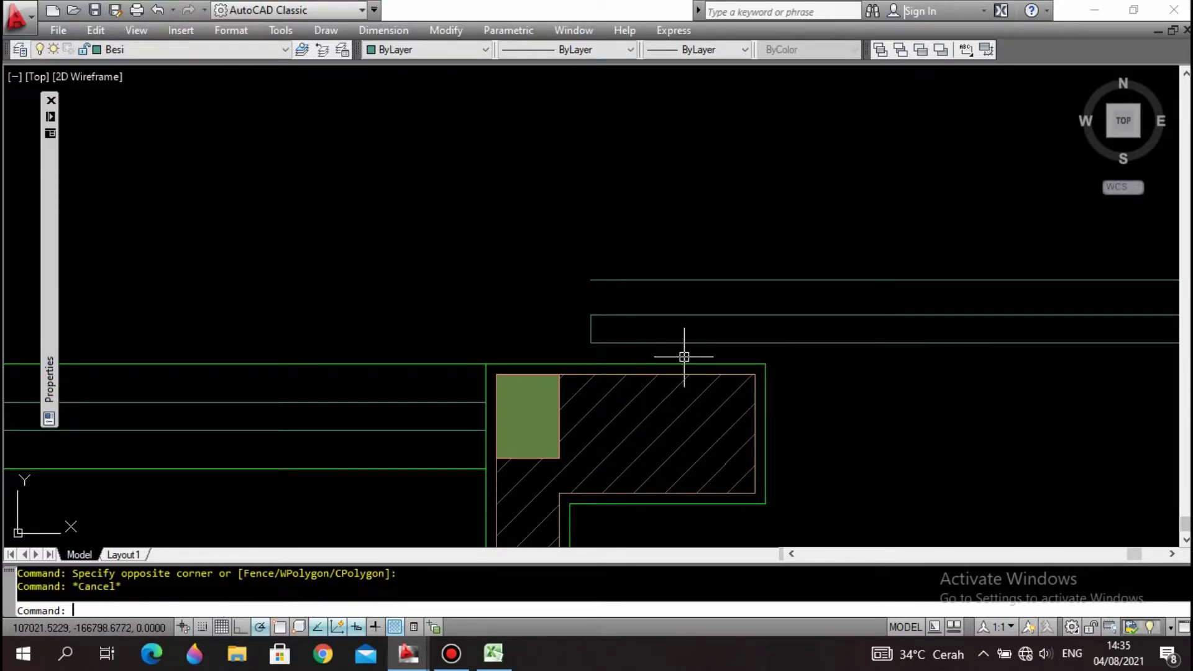
# Step: Draw a vertical line up from the pilaster's bottom-edge midpoint
pyautogui.write('l')
pyautogui.press('Return')
pyautogui.keyDown('shift'); pyautogui.rightClick(701, 396); pyautogui.keyUp('shift')
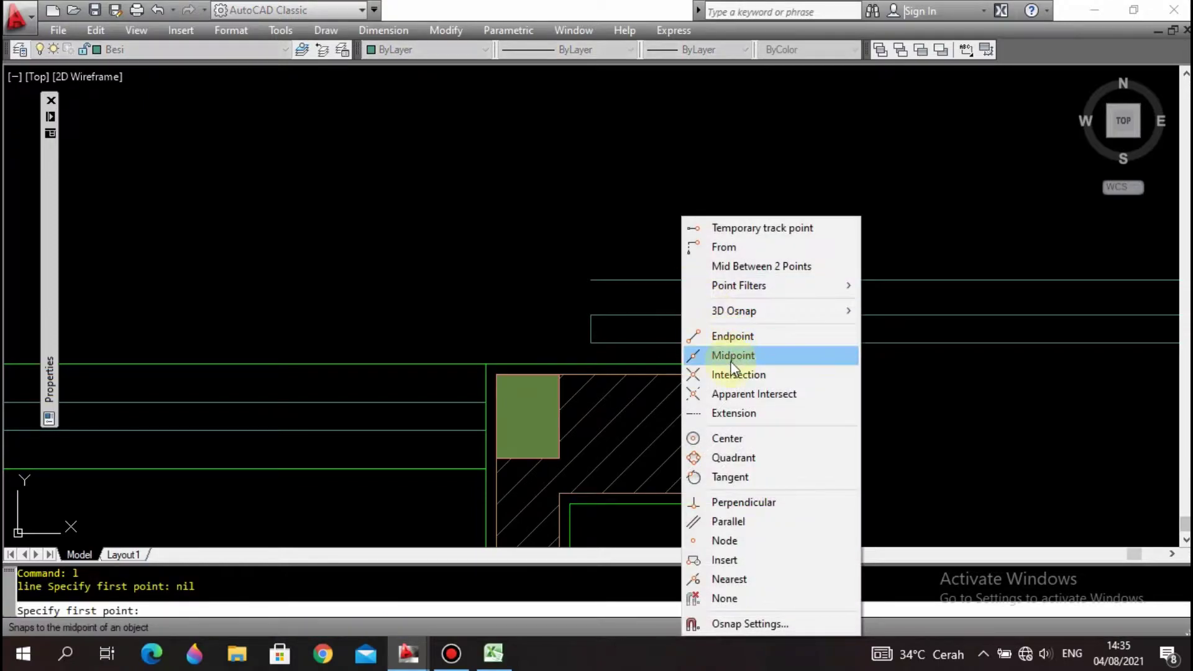
pyautogui.click(724, 354)
pyautogui.click(656, 493)
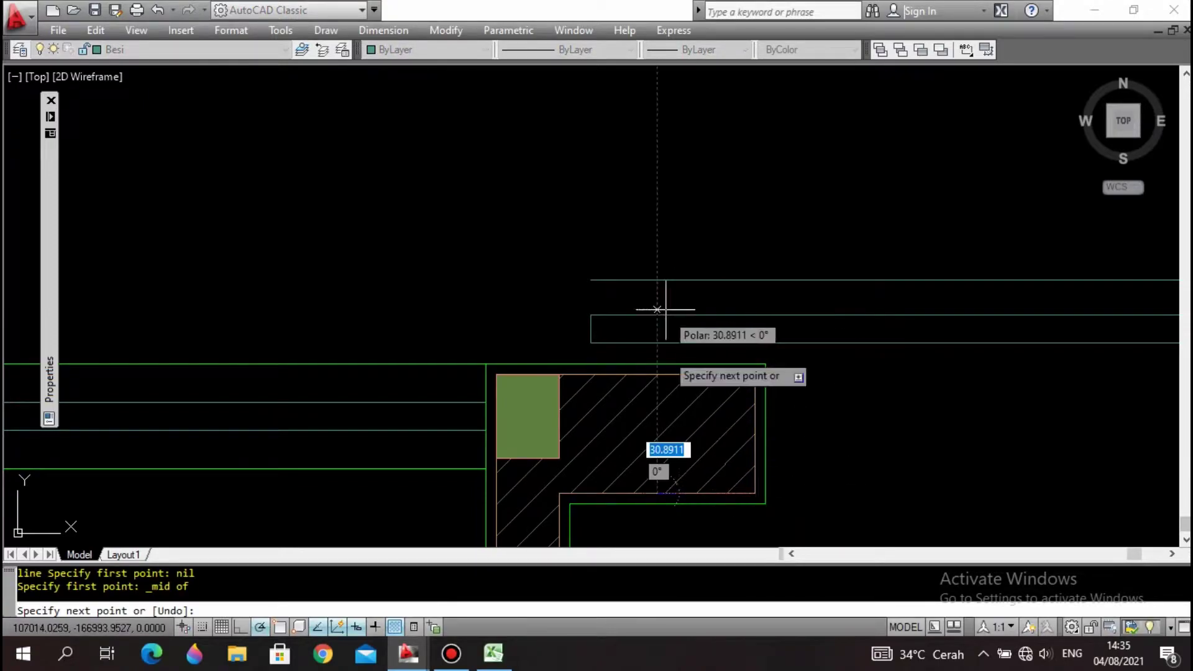
pyautogui.press('Escape')
pyautogui.click(665, 258)
pyautogui.press('Escape')
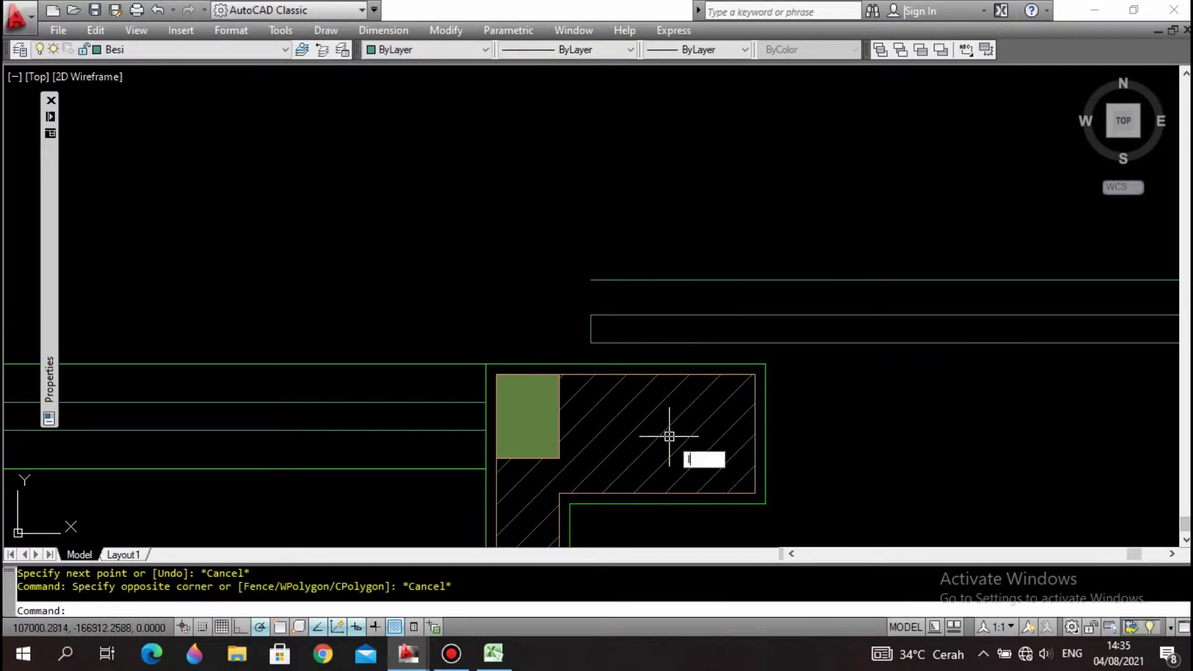
pyautogui.press('Return')
pyautogui.click(659, 493)
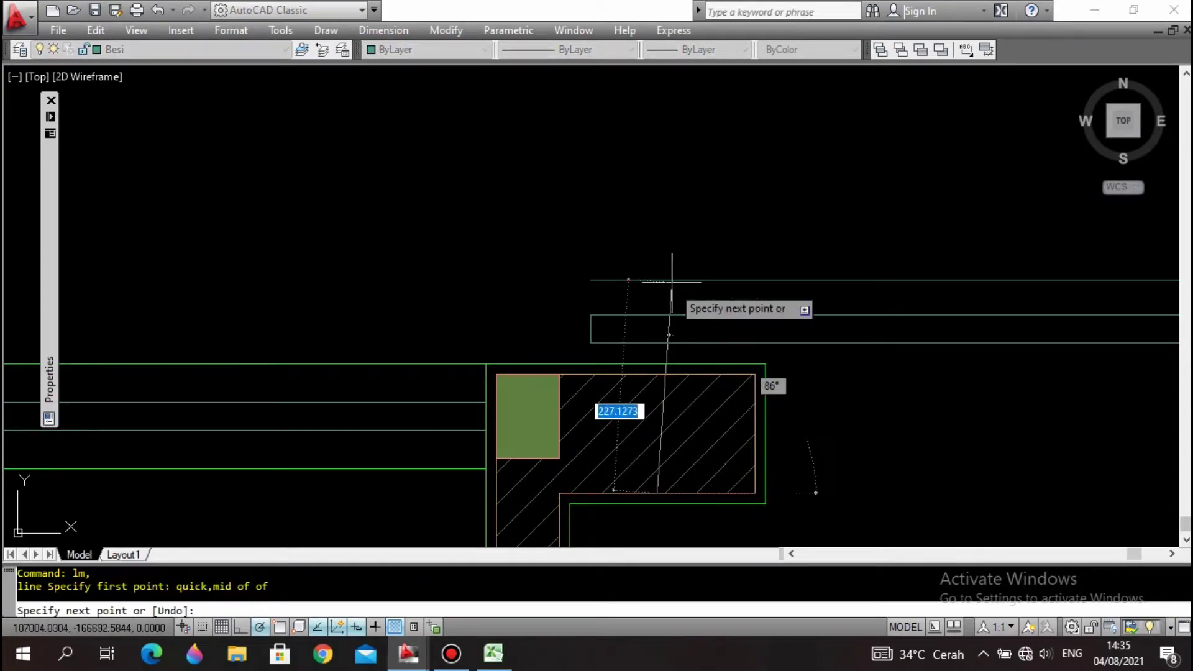
pyautogui.click(658, 267)
pyautogui.press('Escape')
pyautogui.write('VV20')
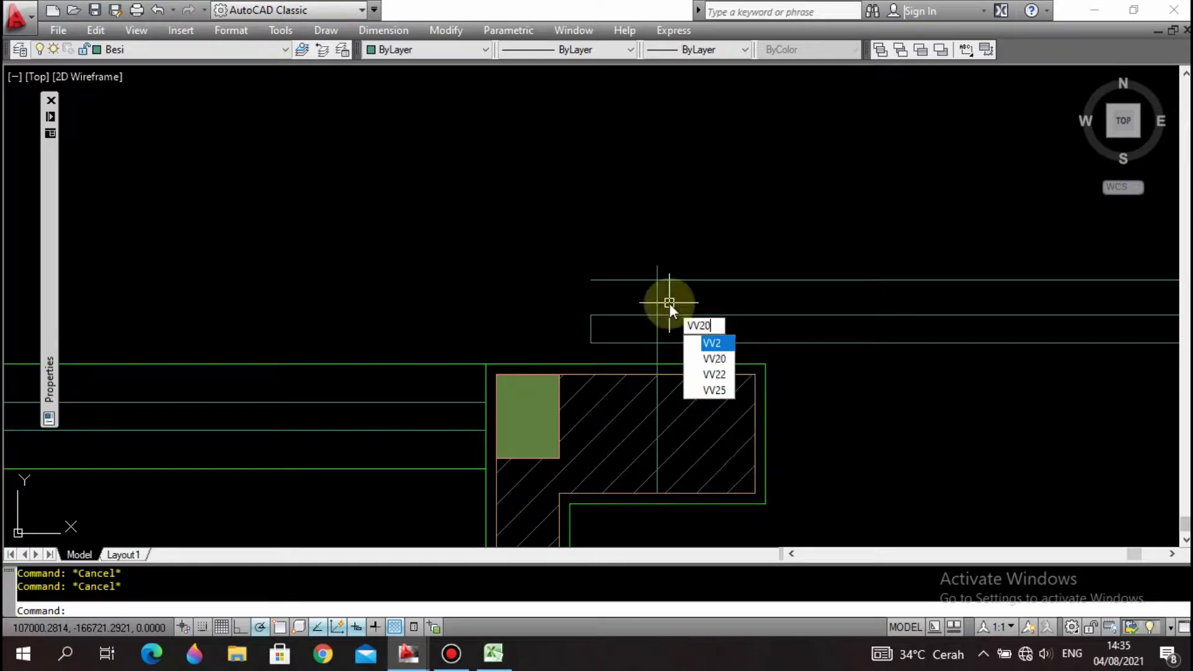
# Step: Copy the vertical line with the custom vv routine to form the post sides
pyautogui.press('Return')
pyautogui.click(658, 324)
pyautogui.press('Return')
pyautogui.scroll(3, 668, 339)
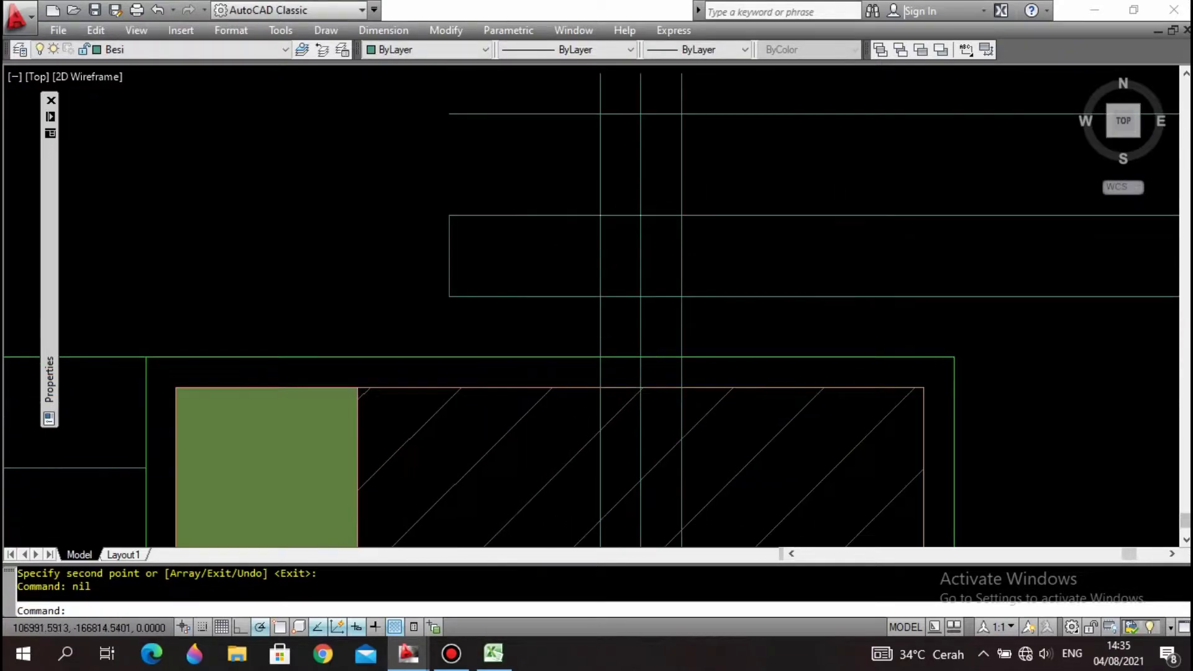
pyautogui.scroll(3, 684, 352)
# Step: Trim the vertical lines below the green line and erase the middle vertical line
pyautogui.press('Return')
pyautogui.moveTo(684, 352)
pyautogui.mouseDown()
pyautogui.moveTo(663, 370)
pyautogui.moveTo(560, 367)
pyautogui.mouseUp()
pyautogui.press('Return')
pyautogui.press('Escape')
pyautogui.scroll(-2, 623, 362)
pyautogui.click(623, 331)
pyautogui.click(642, 244)
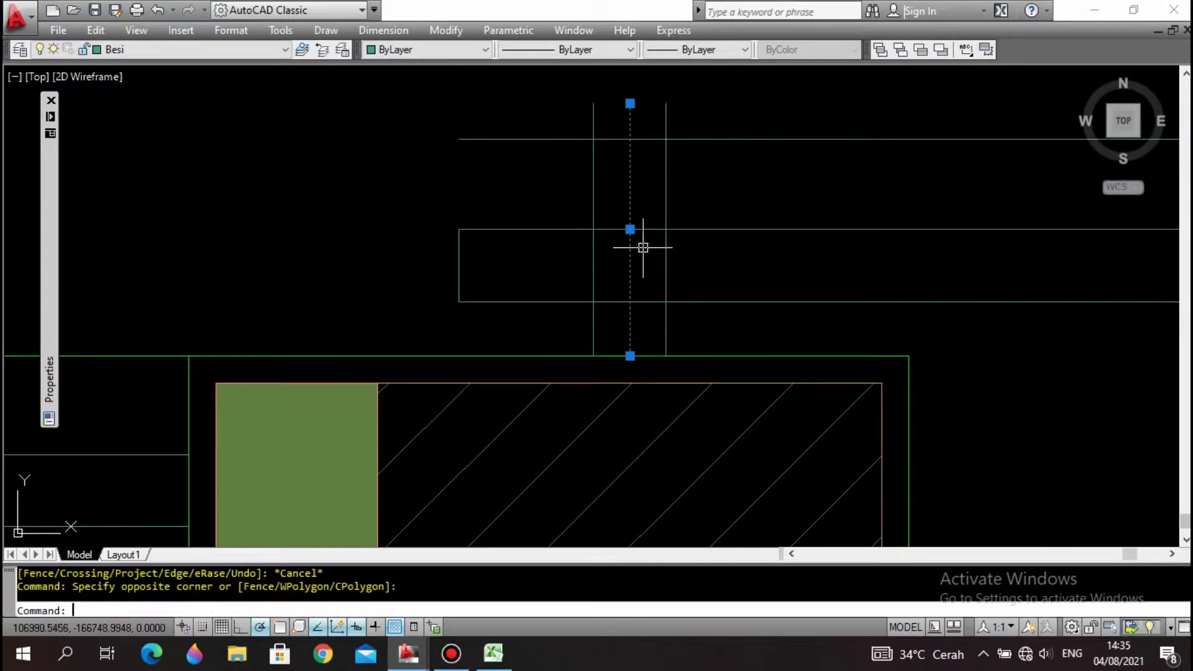
pyautogui.press('Delete')
# Step: Trim the vertical post lines where they extend above the top rail line
pyautogui.moveTo(655, 187); pyautogui.dragTo(657, 281, button='middle')
pyautogui.write('tr')
pyautogui.press('Return')
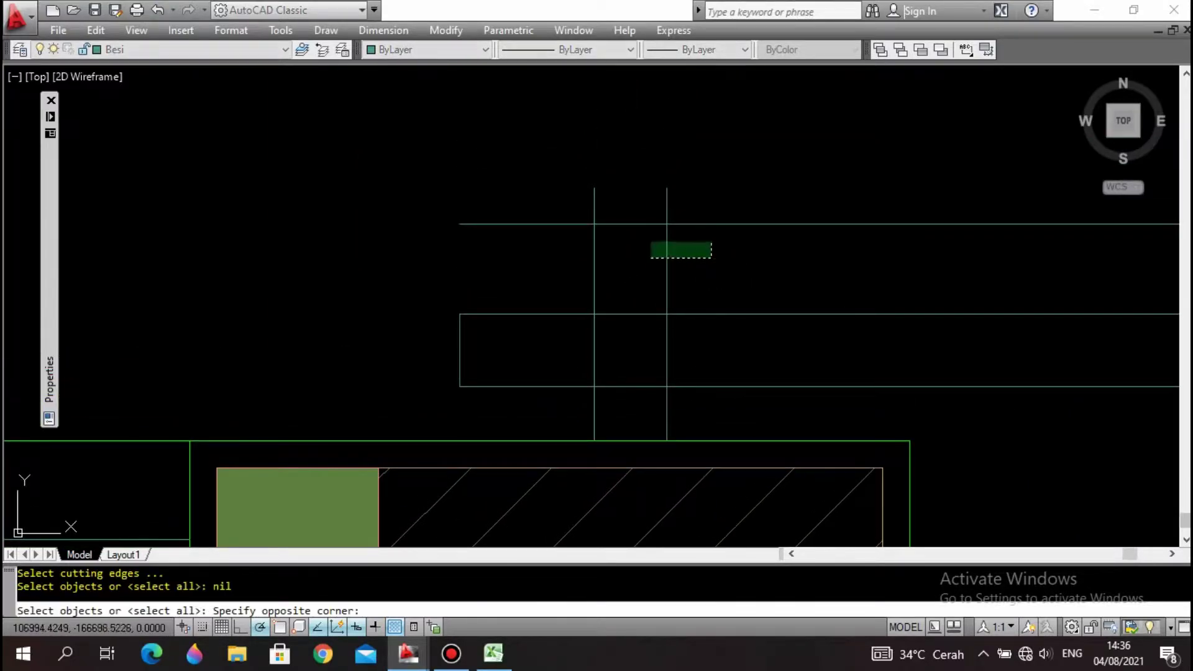
pyautogui.moveTo(715, 258); pyautogui.dragTo(652, 220)
pyautogui.press('Return')
pyautogui.click(696, 165)
pyautogui.press('Escape')
pyautogui.press('Escape')
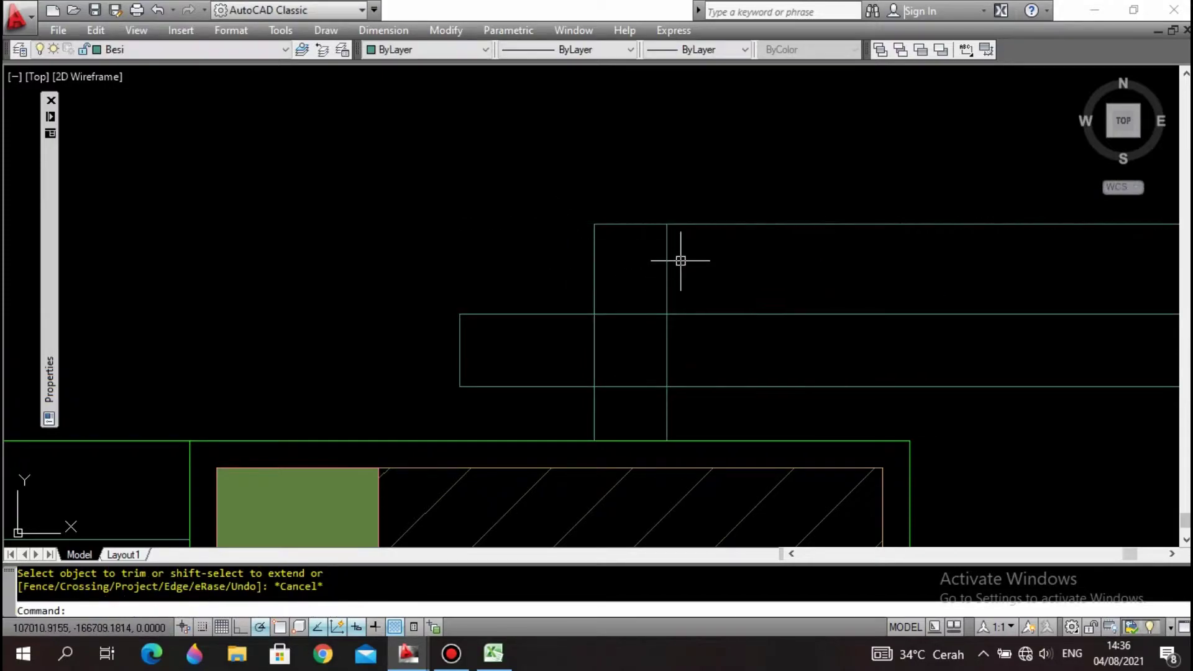
pyautogui.scroll(-4, 447, 312)
pyautogui.scroll(3, 536, 297)
# Step: Remove the two rail segments lying between the post lines
pyautogui.write('r')
pyautogui.press('Return')
pyautogui.moveTo(577, 296); pyautogui.dragTo(479, 277)
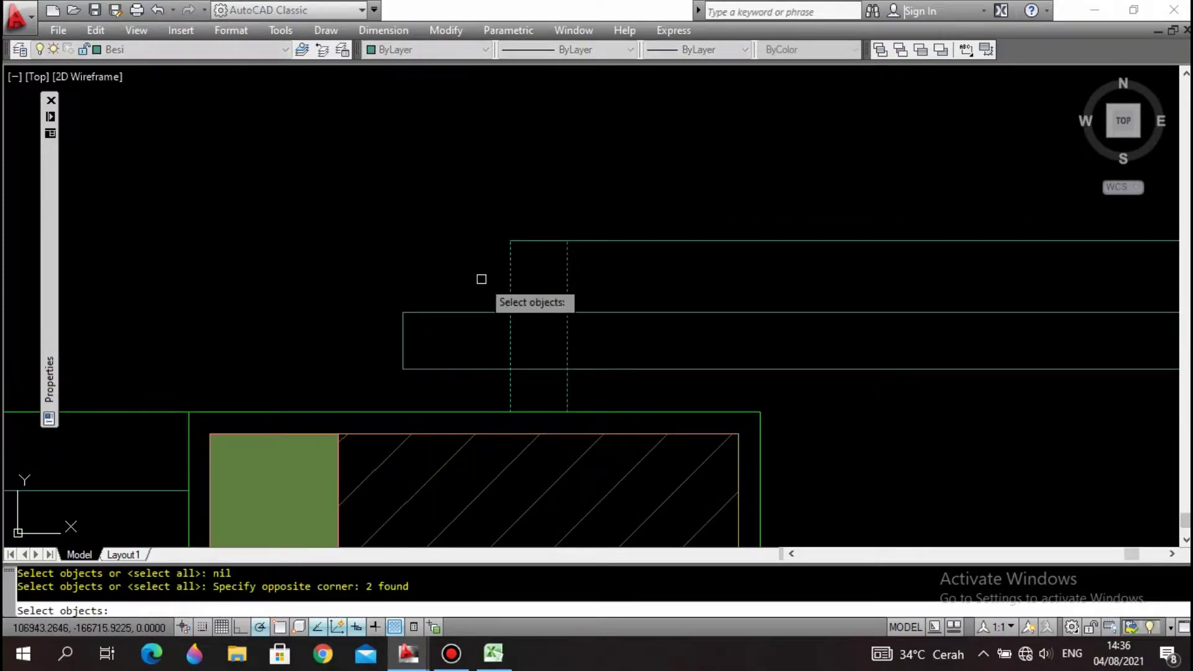
pyautogui.press('Return')
pyautogui.click(568, 311)
pyautogui.click(560, 401)
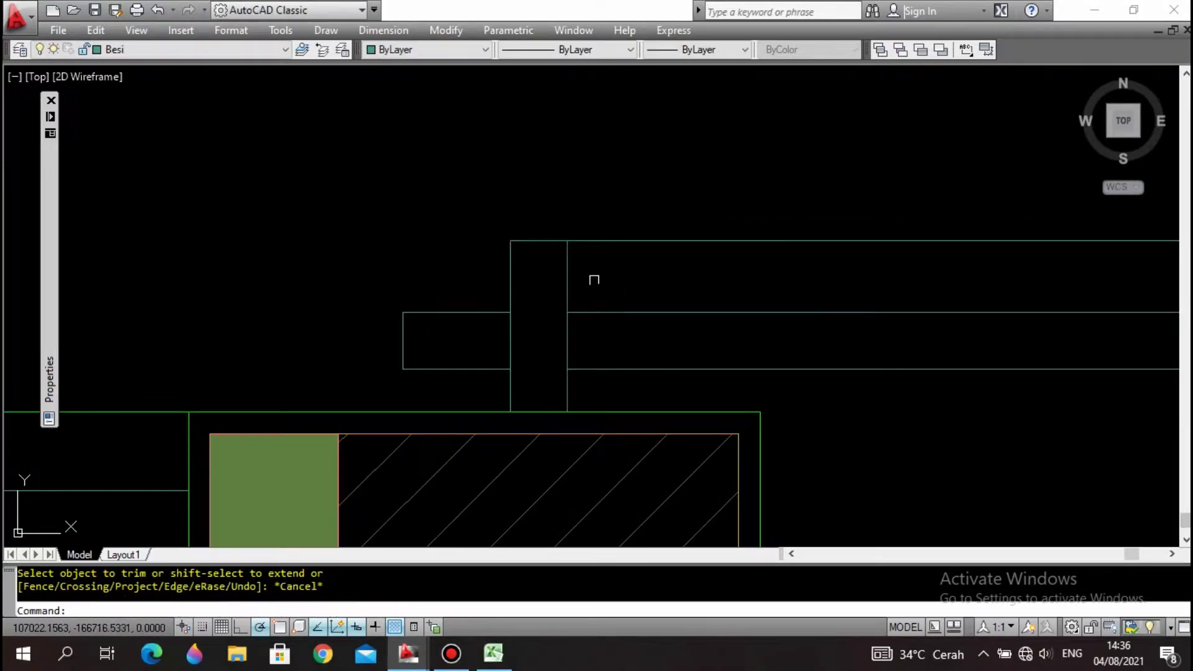
pyautogui.press('Escape')
pyautogui.press('Escape')
# Step: Trim the rail line ends at the right post line, then select the pilaster outlines
pyautogui.write('tr')
pyautogui.press('Return')
pyautogui.moveTo(568, 274); pyautogui.dragTo(540, 258)
pyautogui.press('Return')
pyautogui.moveTo(603, 269); pyautogui.dragTo(591, 227)
pyautogui.press('Escape')
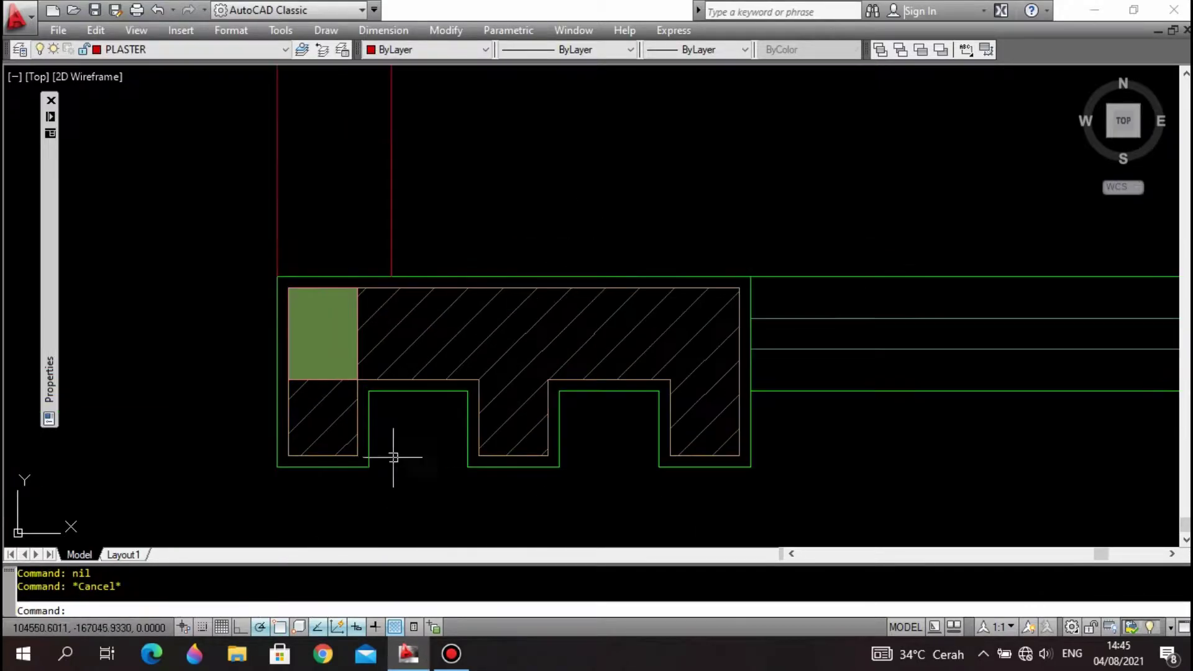
pyautogui.click(394, 458)
pyautogui.click(362, 418)
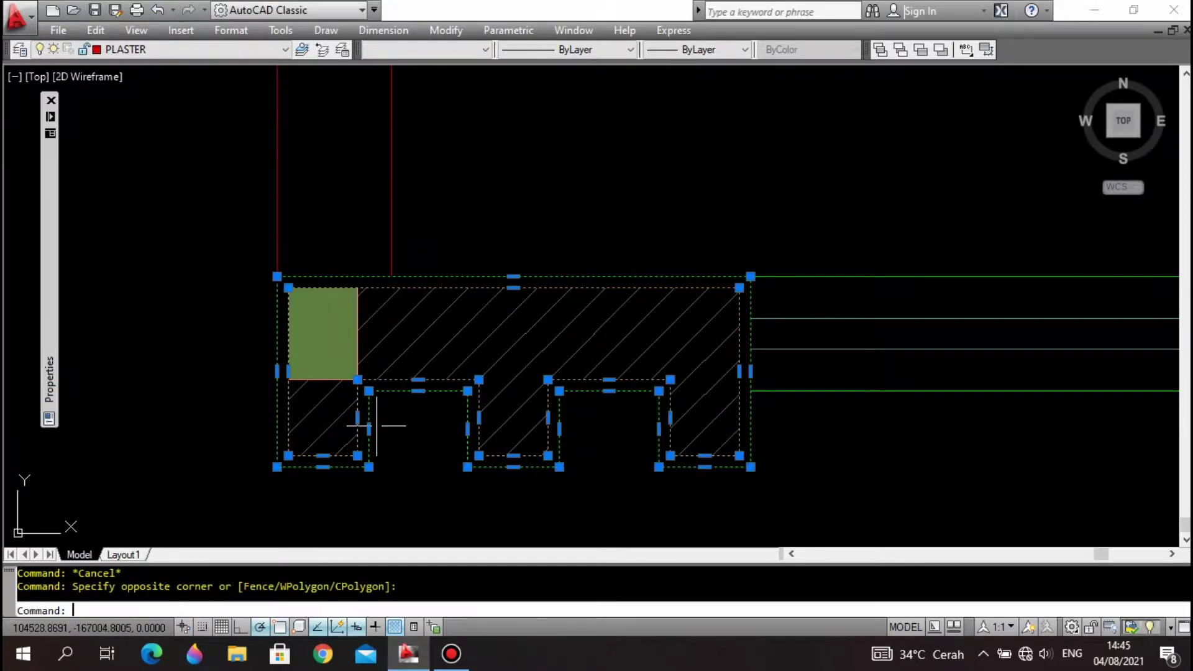
# Step: Copy the green pilaster outline up into the elevation, leaving out the pink outline and hatch
pyautogui.keyDown('shift'); pyautogui.click(376, 425); pyautogui.keyUp('shift')
pyautogui.write('co')
pyautogui.press('Return')
pyautogui.click(456, 437)
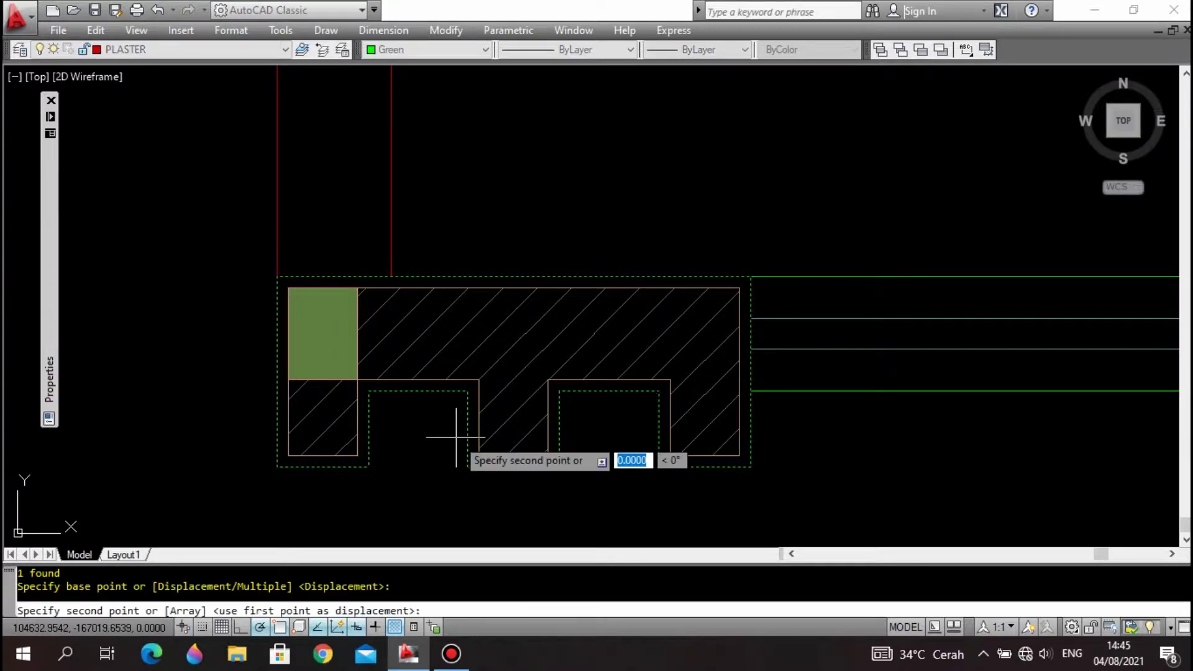
pyautogui.scroll(-6, 456, 437)
pyautogui.click(456, 254)
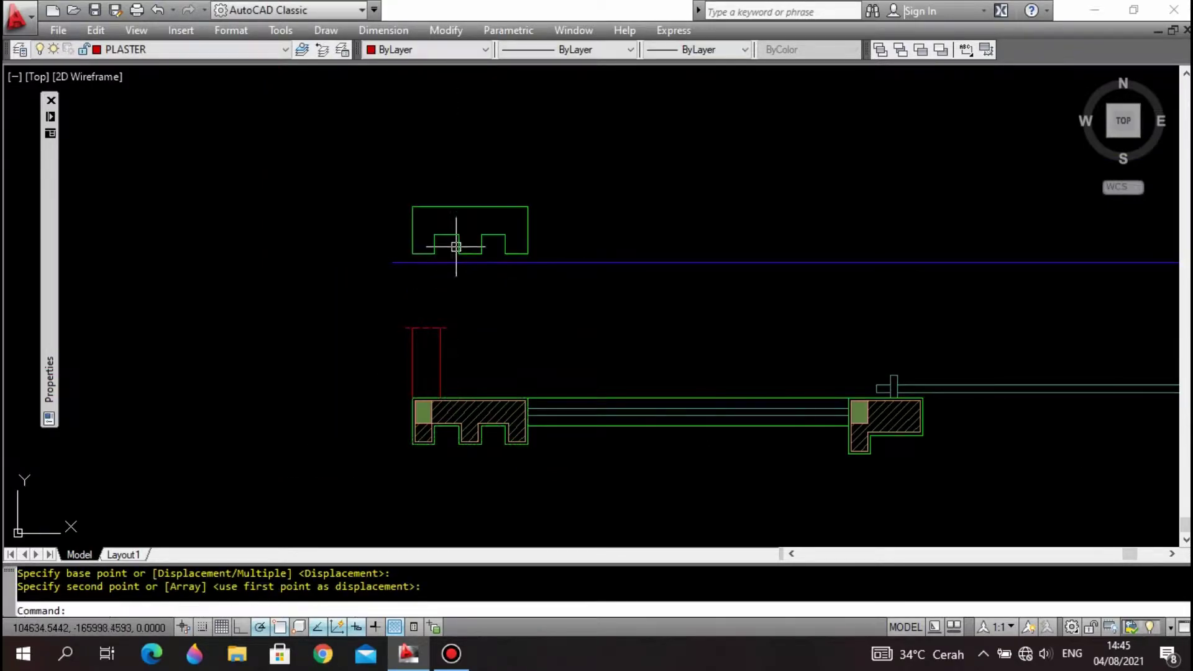
pyautogui.moveTo(458, 254); pyautogui.dragTo(480, 353, button='middle')
# Step: Explode the copied outline and copy a line 1800 above as a guide
pyautogui.write('x')
pyautogui.press('Return')
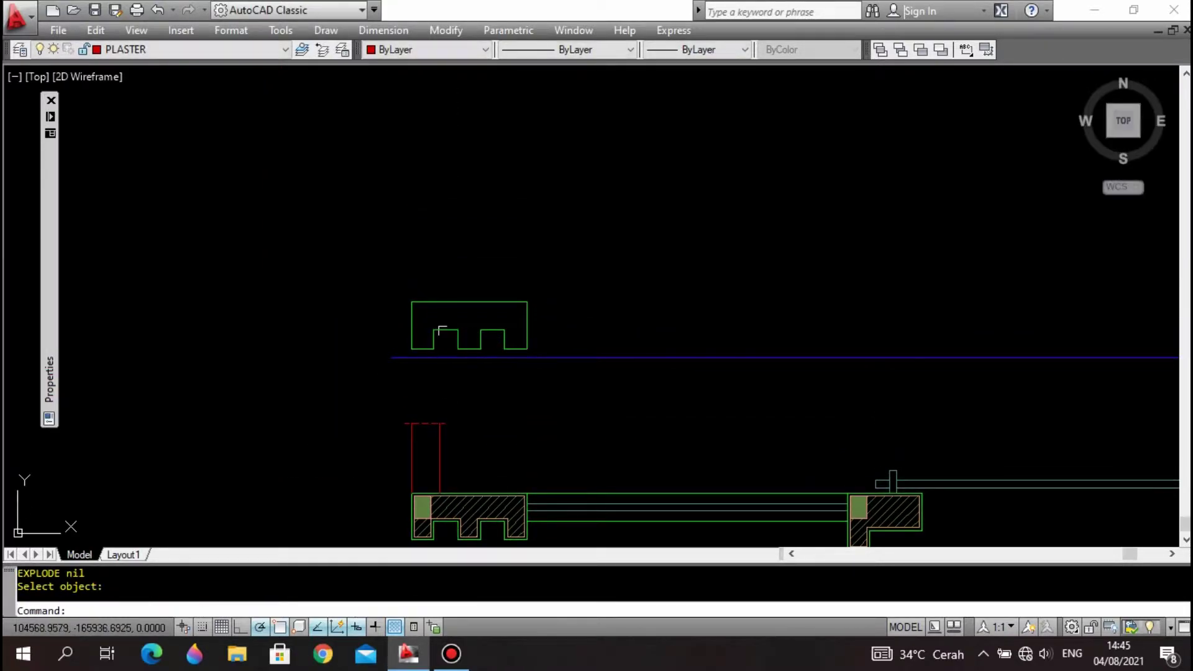
pyautogui.write('co')
pyautogui.press('Return')
pyautogui.click(454, 413)
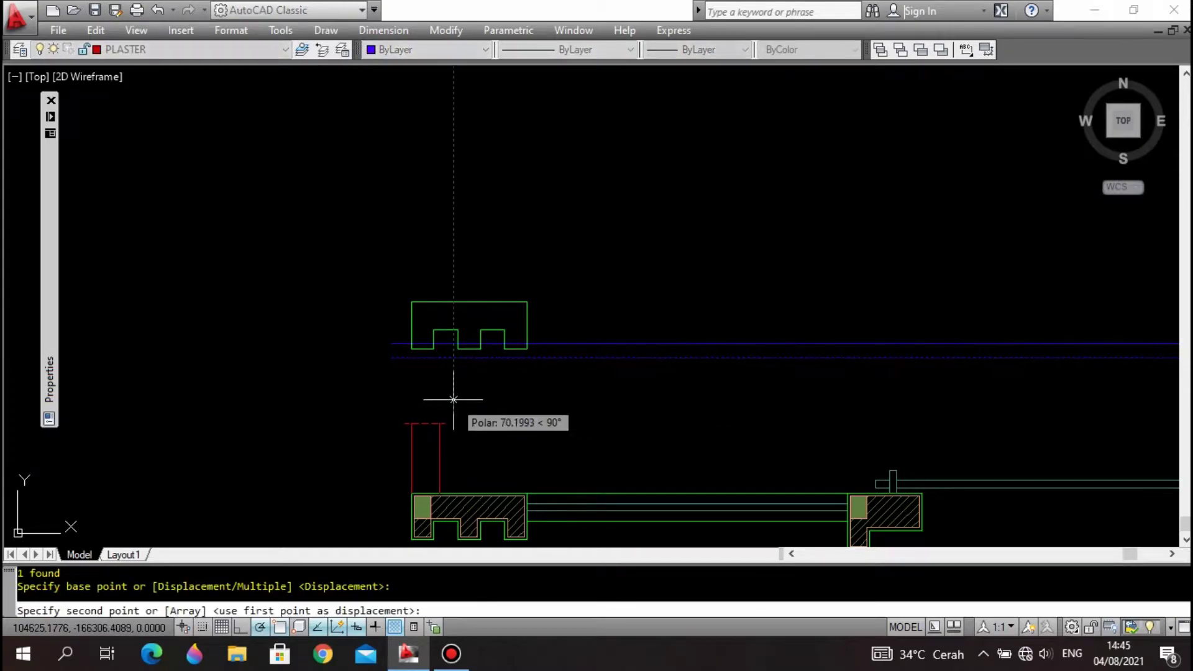
pyautogui.write('1800')
pyautogui.press('Return')
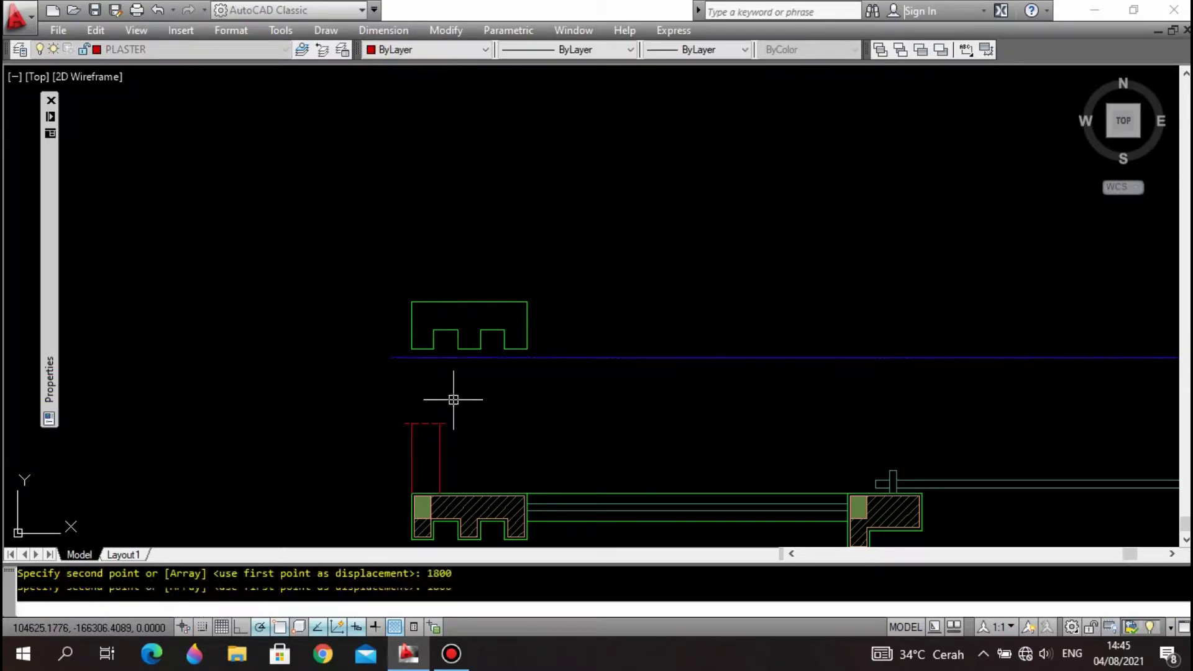
pyautogui.press('Escape')
# Step: Erase the copied outline's top edge
pyautogui.scroll(-2, 453, 399)
pyautogui.moveTo(485, 320); pyautogui.dragTo(470, 366, button='middle')
pyautogui.scroll(2, 470, 366)
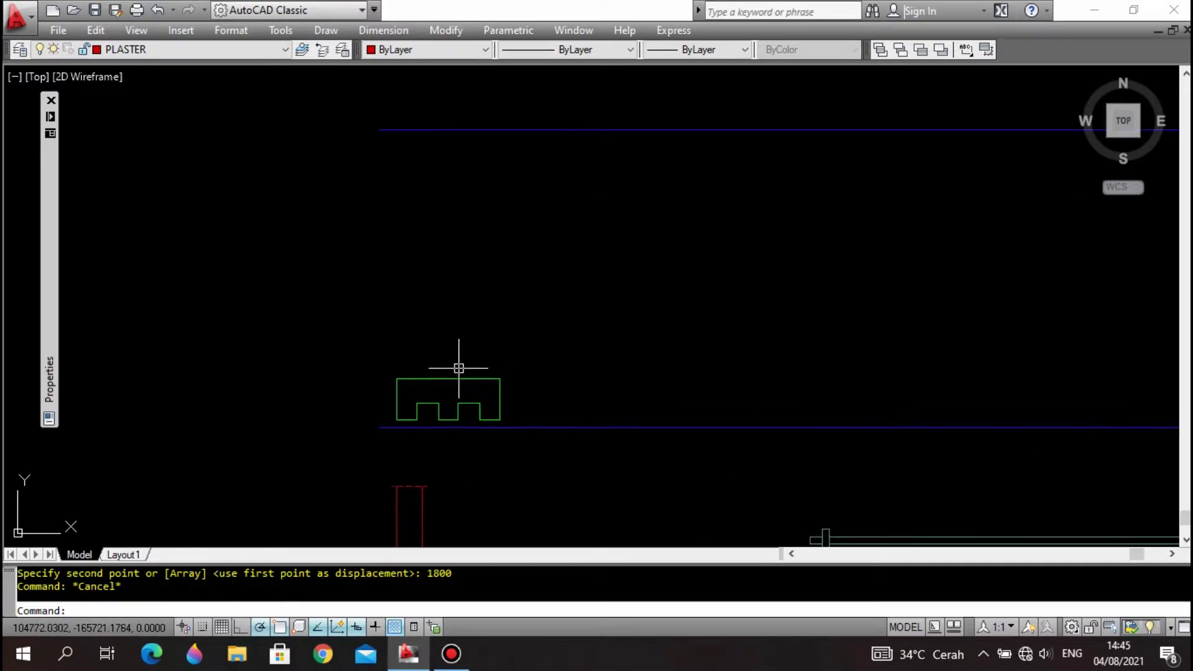
pyautogui.click(470, 376)
pyautogui.click(453, 381)
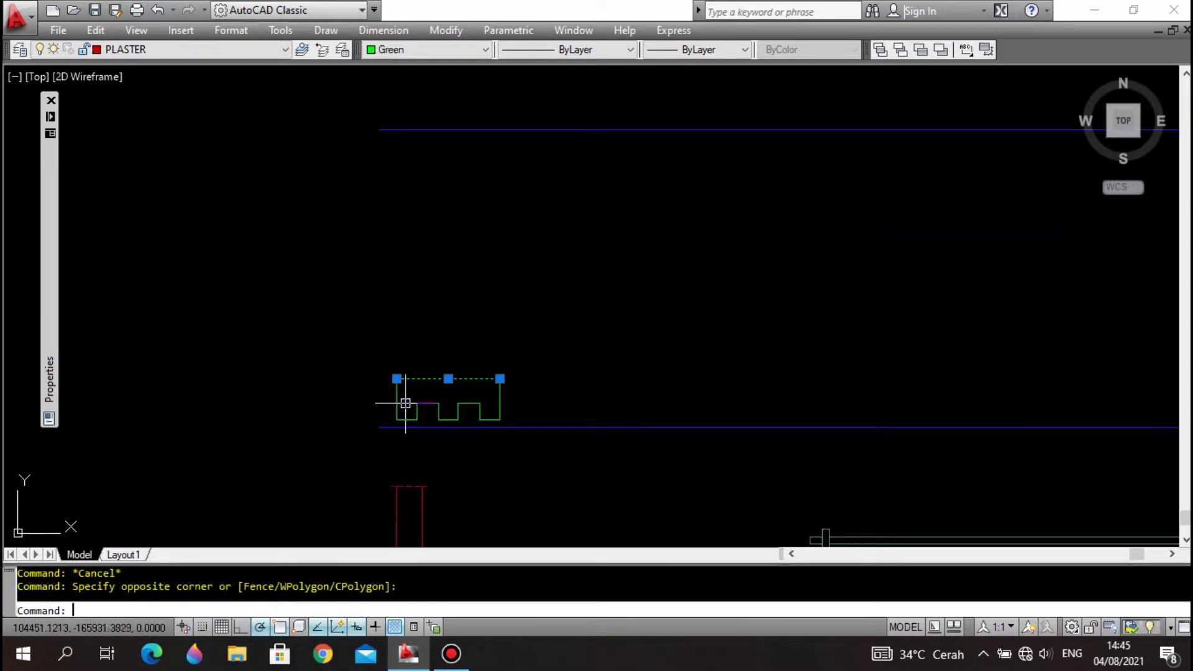
pyautogui.write('e')
pyautogui.press('Return')
# Step: Start extending to the boundary line with fence selection, then cancel
pyautogui.write('ex')
pyautogui.press('Return')
pyautogui.click(490, 235)
pyautogui.click(469, 114)
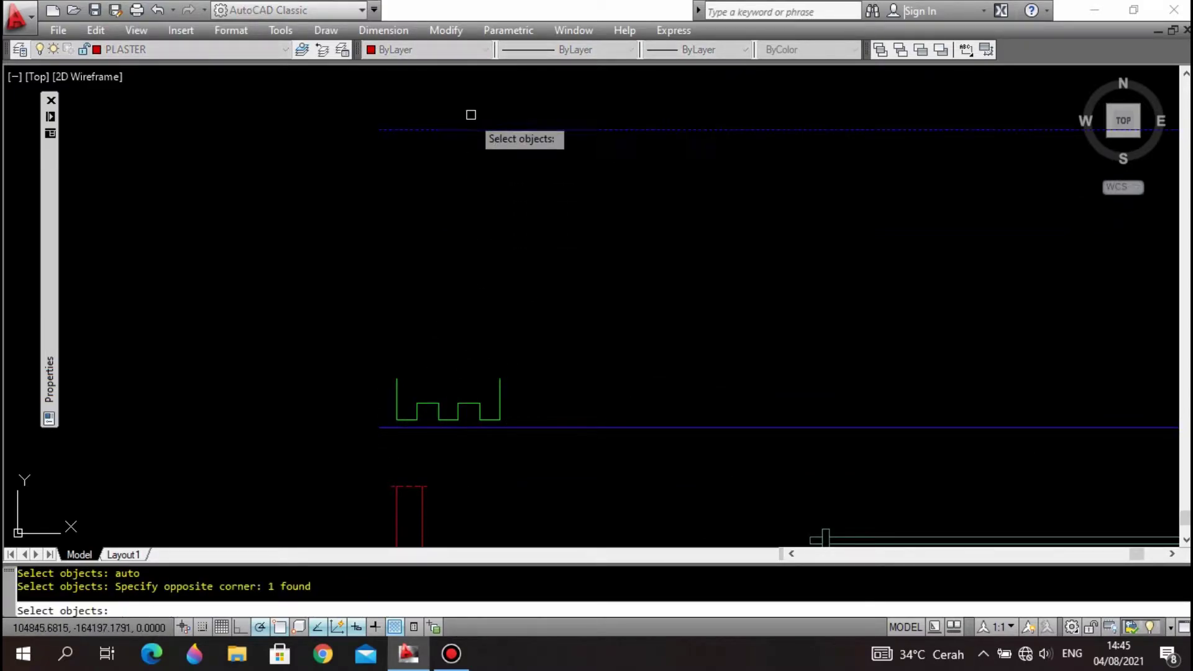
pyautogui.press('Return')
pyautogui.press('f')
pyautogui.press('Return')
pyautogui.press('Escape')
pyautogui.press('Escape')
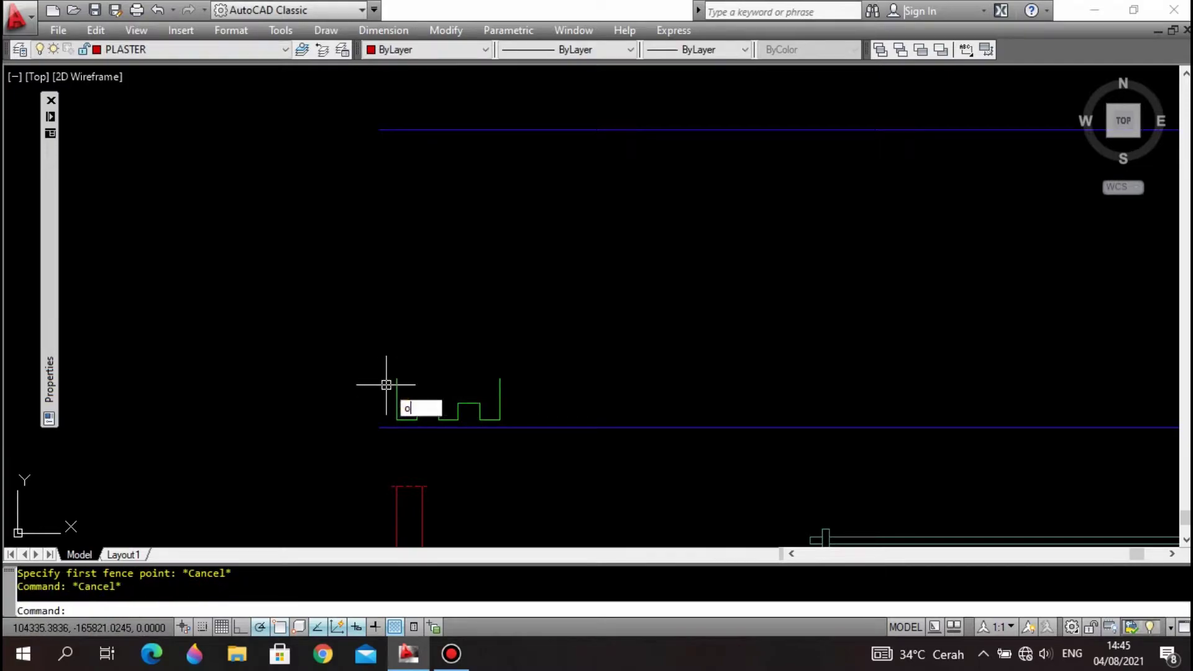
# Step: Extend the outline's vertical lines up to the upper guide line using a fence
pyautogui.write('ex')
pyautogui.press('Return')
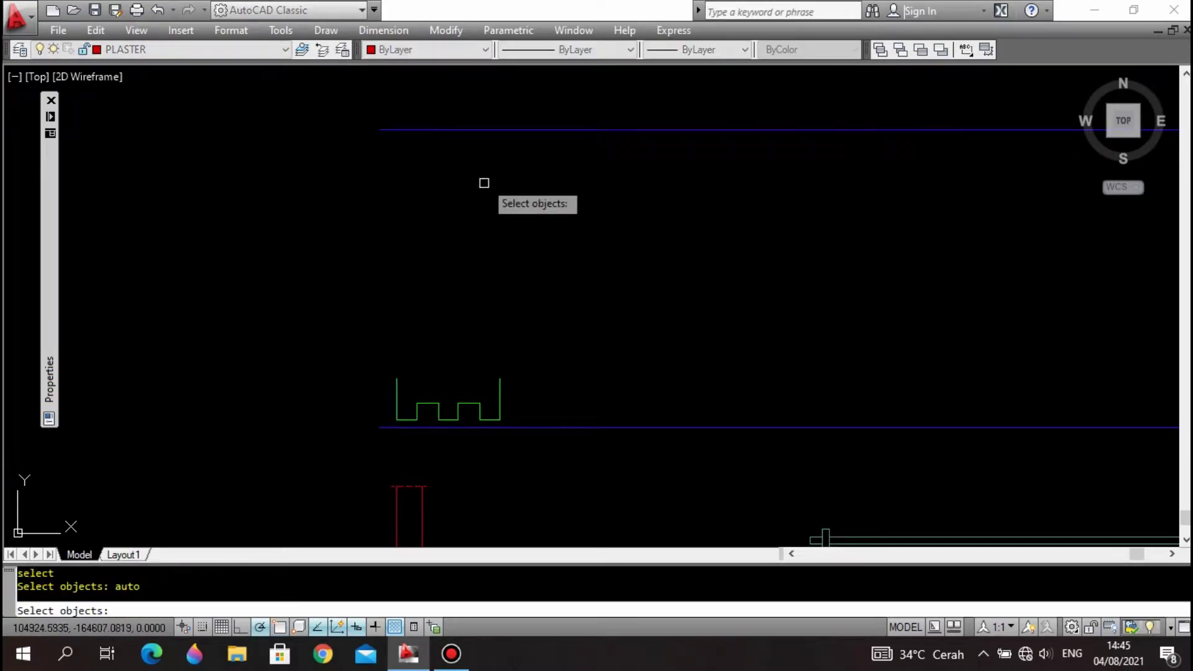
pyautogui.click(484, 184)
pyautogui.click(466, 95)
pyautogui.press('Return')
pyautogui.press('f')
pyautogui.press('Return')
pyautogui.scroll(2, 384, 404)
pyautogui.click(383, 404)
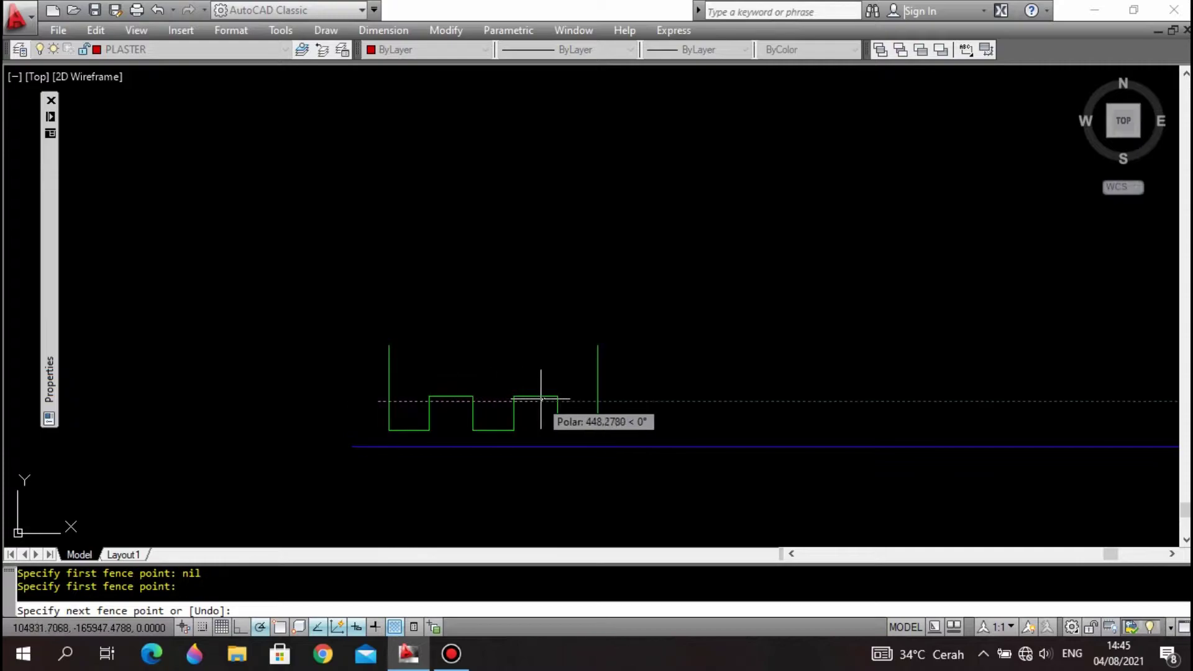
pyautogui.click(631, 396)
# Step: Extend the leftmost vertical line to the top blue line, then select the vertical line ends
pyautogui.press('Return')
pyautogui.press('Escape')
pyautogui.scroll(-2, 383, 329)
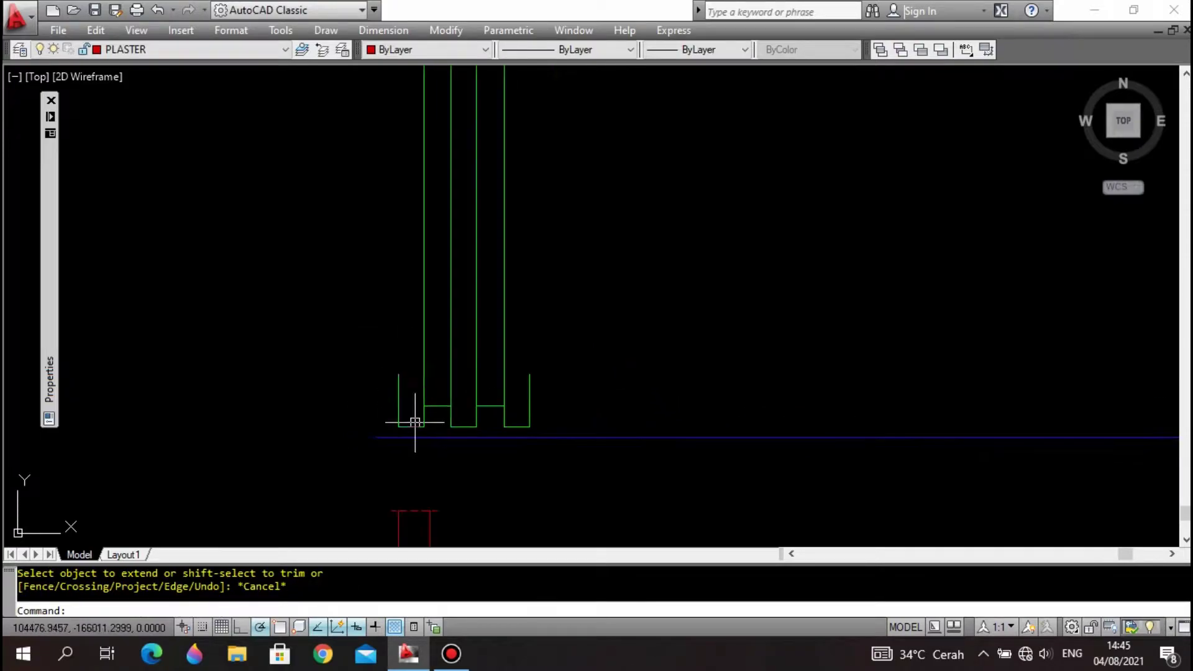
pyautogui.write('ex')
pyautogui.press('Return')
pyautogui.scroll(-2, 553, 285)
pyautogui.click(554, 284)
pyautogui.click(522, 242)
pyautogui.scroll(3, 477, 389)
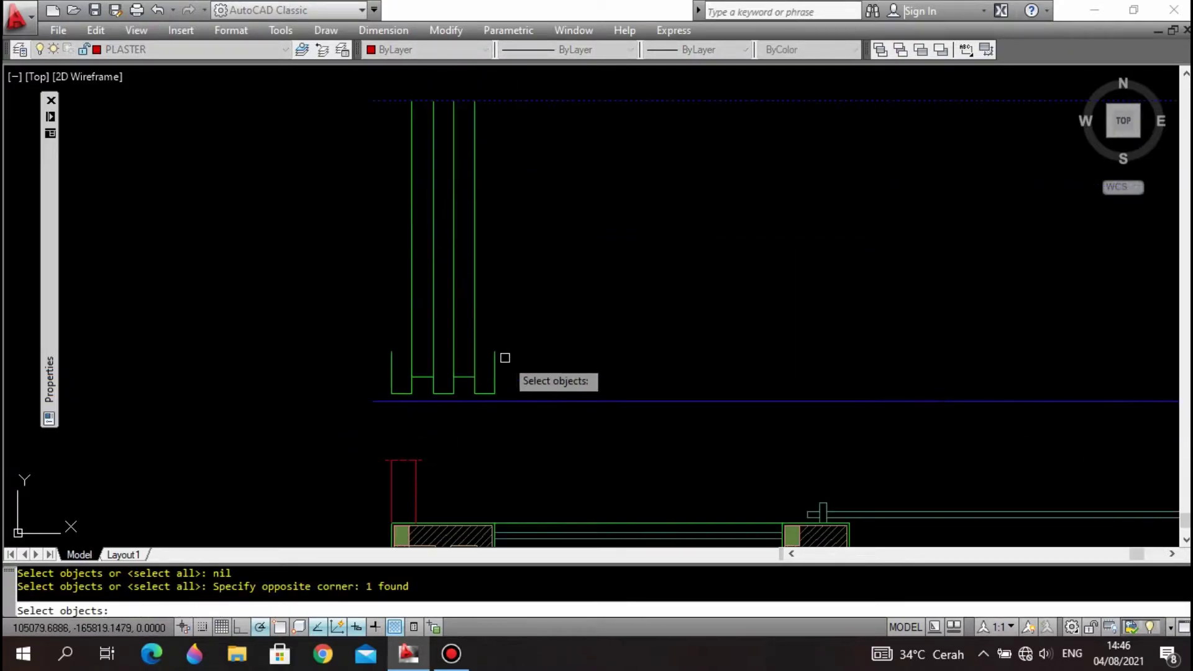
pyautogui.press('Return')
pyautogui.click(390, 360)
pyautogui.press('Escape')
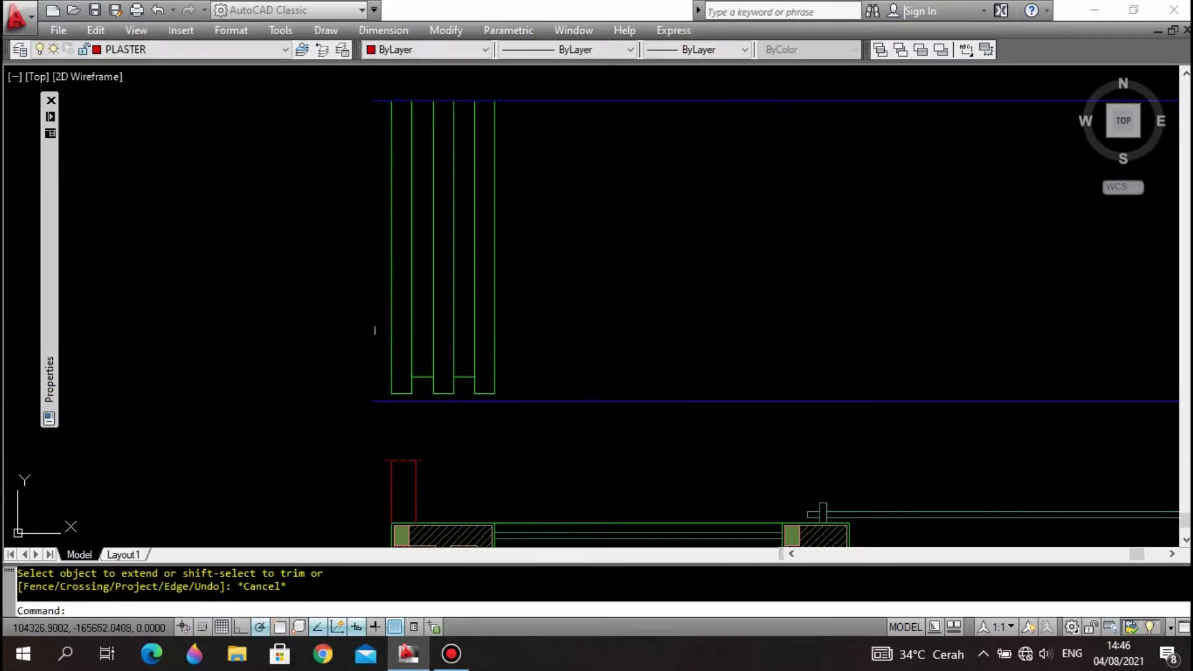
pyautogui.click(376, 328)
pyautogui.click(539, 420)
# Step: Extend the green vertical lines down to the bottom blue line
pyautogui.write('x')
pyautogui.press('Return')
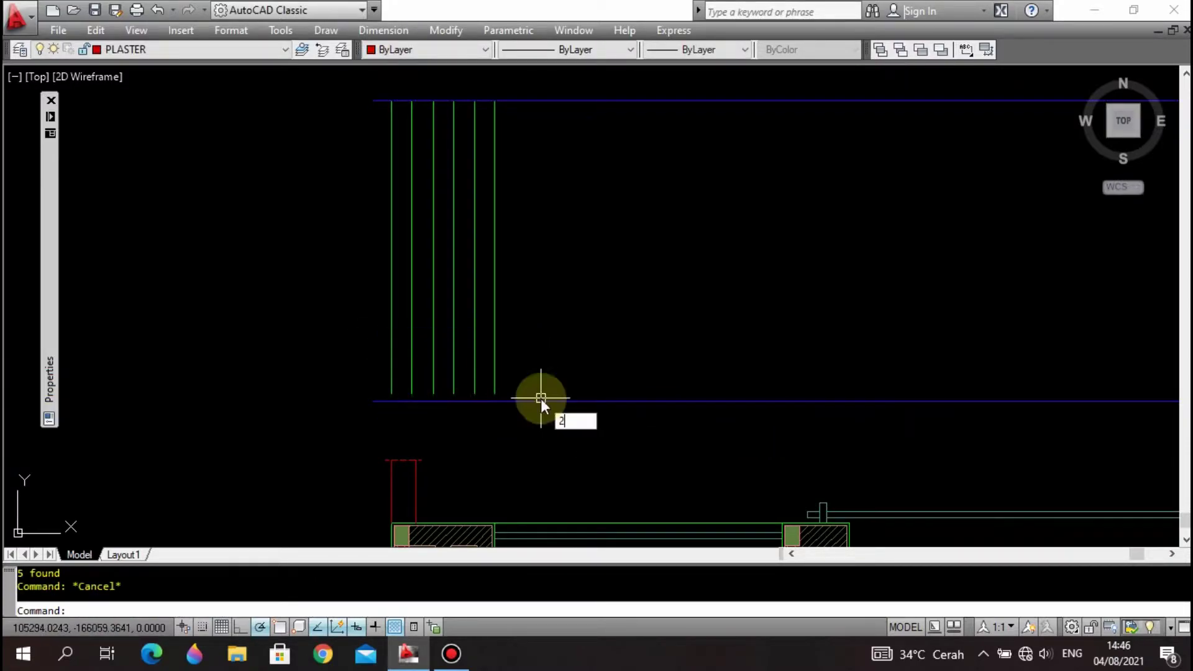
pyautogui.click(541, 397)
pyautogui.press('Return')
pyautogui.moveTo(515, 340); pyautogui.dragTo(364, 301)
pyautogui.click(362, 300)
pyautogui.press('Return')
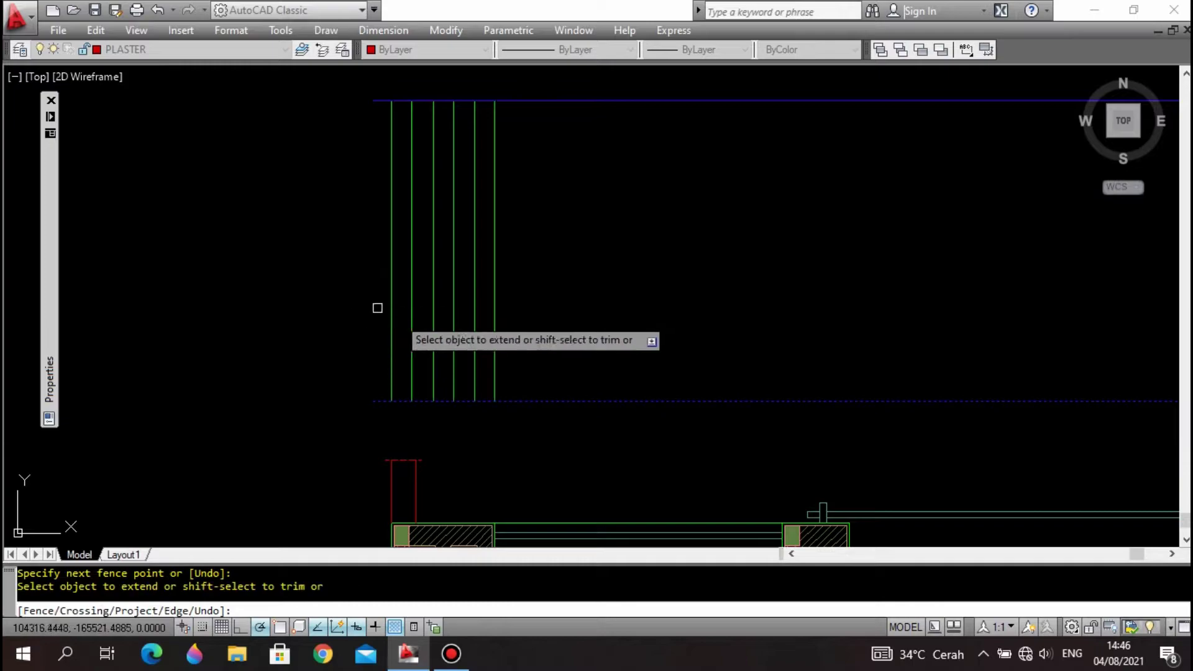
pyautogui.press('Escape')
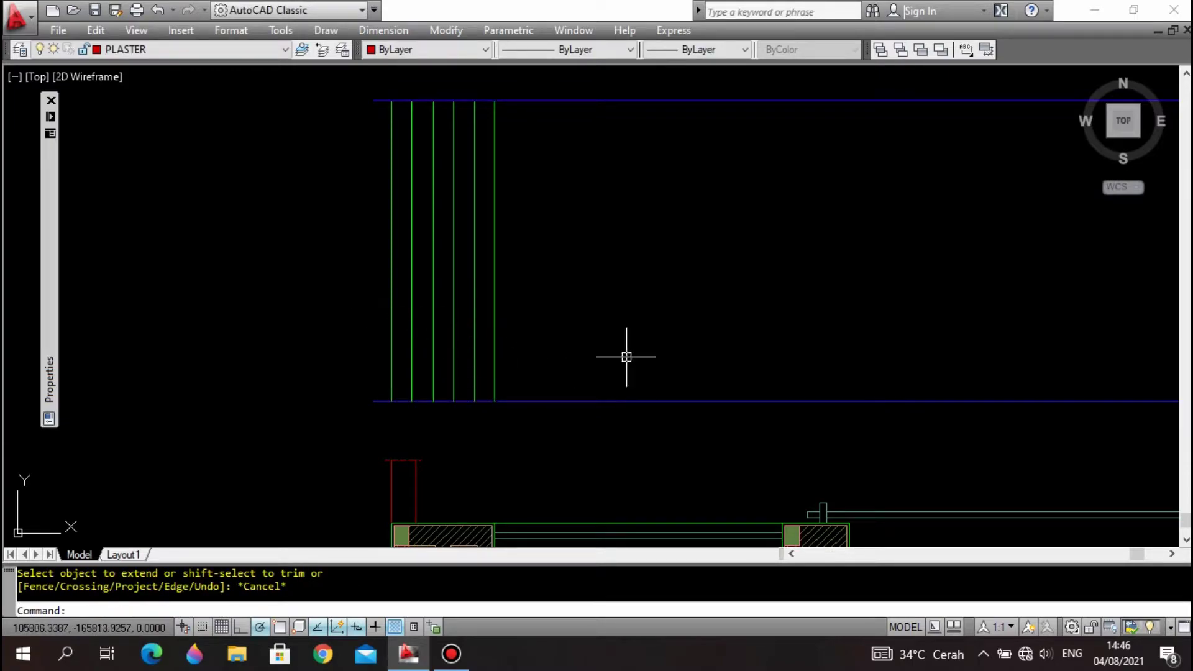
# Step: Copy the bottom blue line 800 units upward
pyautogui.moveTo(627, 356); pyautogui.dragTo(611, 403)
pyautogui.write('co')
pyautogui.press('Return')
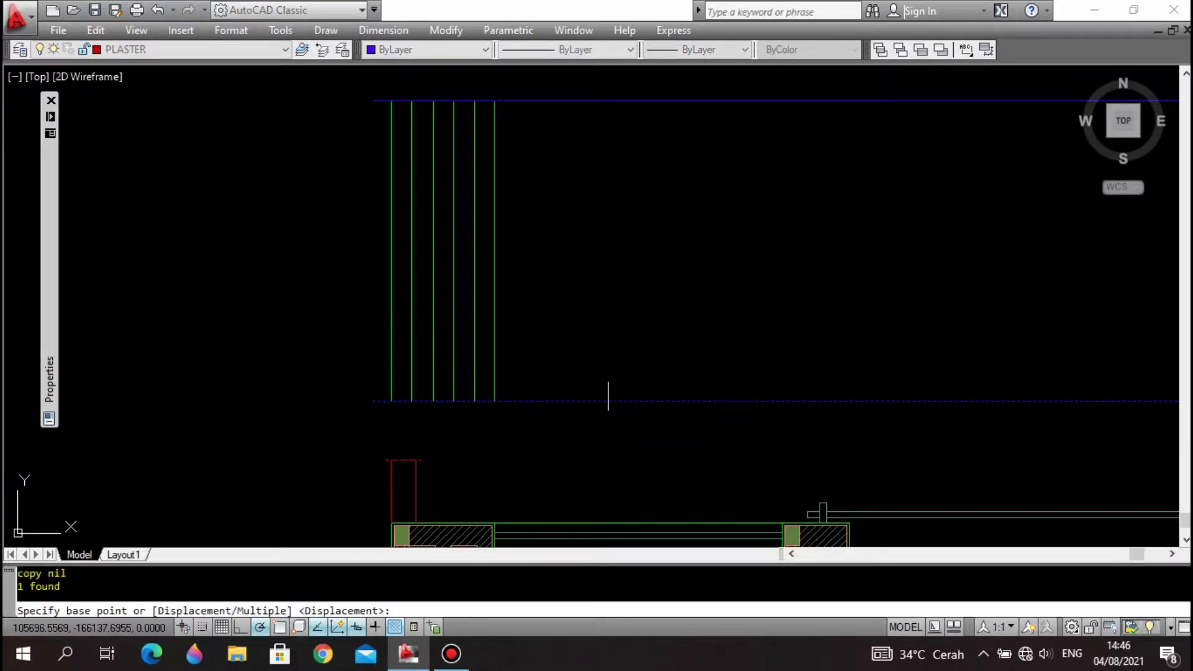
pyautogui.click(608, 410)
pyautogui.click(607, 396)
pyautogui.write('800')
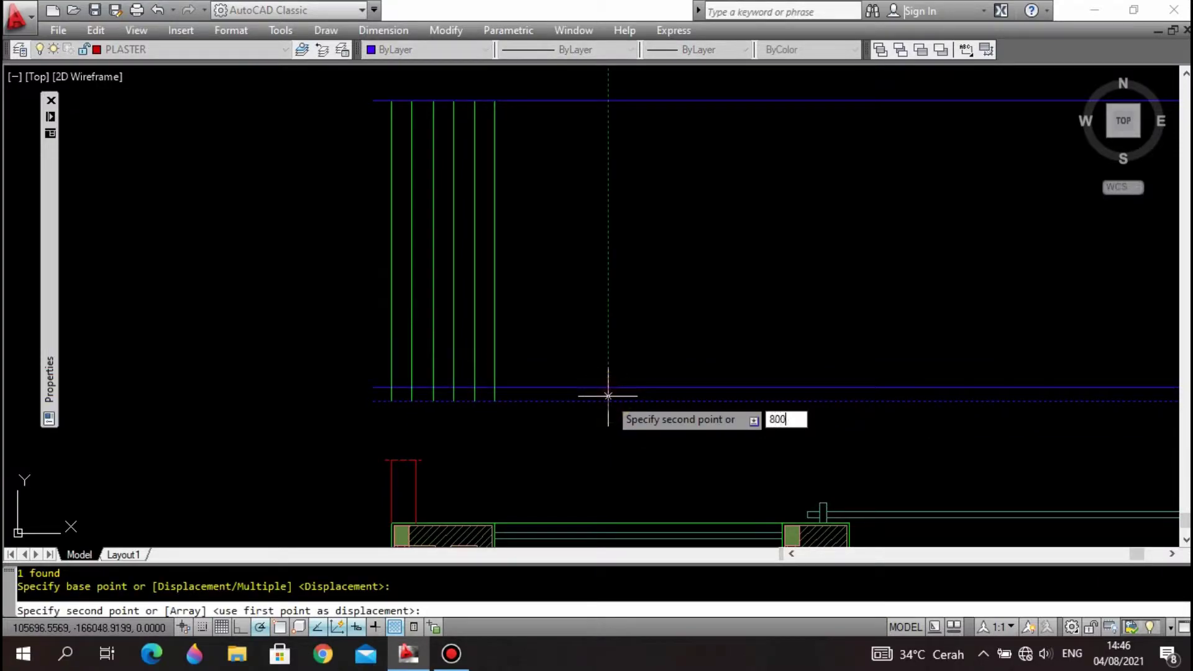
pyautogui.press('Return')
pyautogui.moveTo(545, 242); pyautogui.dragTo(546, 311, button='middle')
pyautogui.press('Escape')
# Step: Match a green post line's properties onto the middle rail line
pyautogui.click(511, 362)
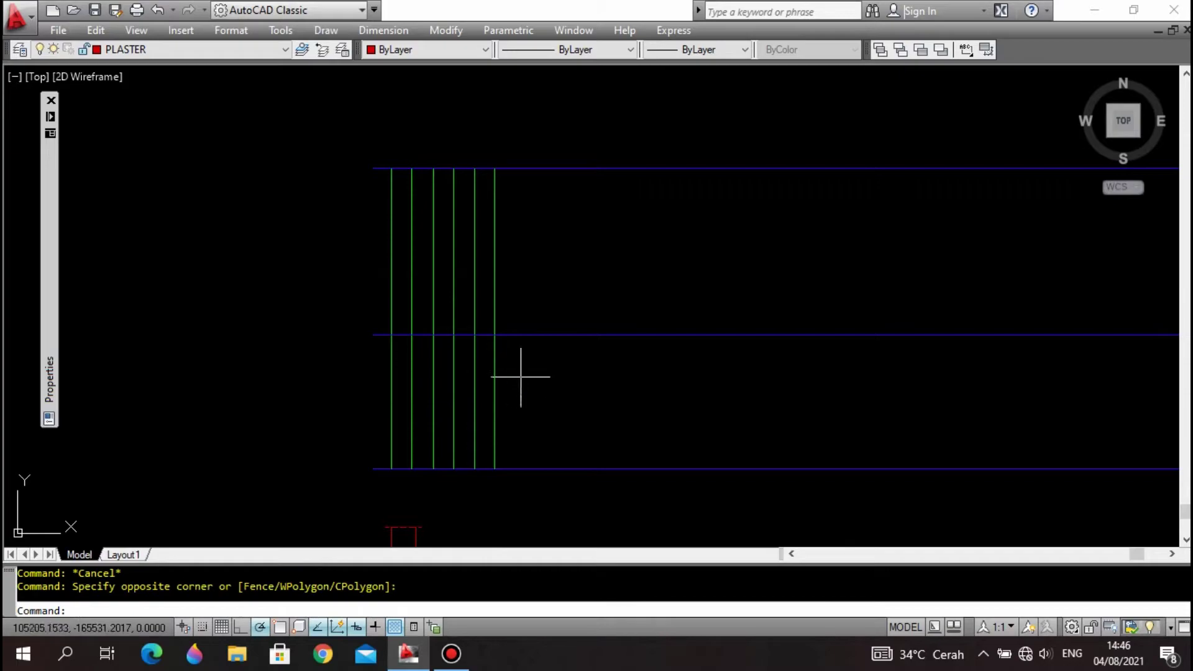
pyautogui.click(498, 363)
pyautogui.write('ma')
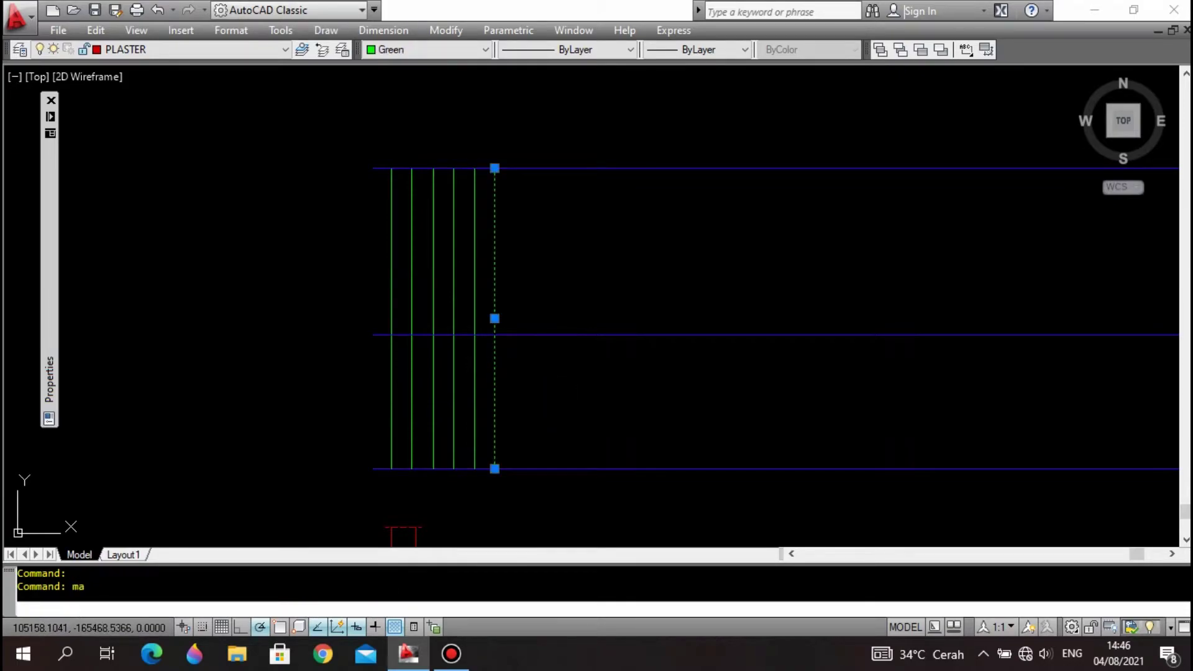
pyautogui.press('Return')
pyautogui.click(521, 366)
pyautogui.click(511, 327)
pyautogui.press('Escape')
# Step: Trim the middle rail line back on the left of the post
pyautogui.write('tr')
pyautogui.press('Return')
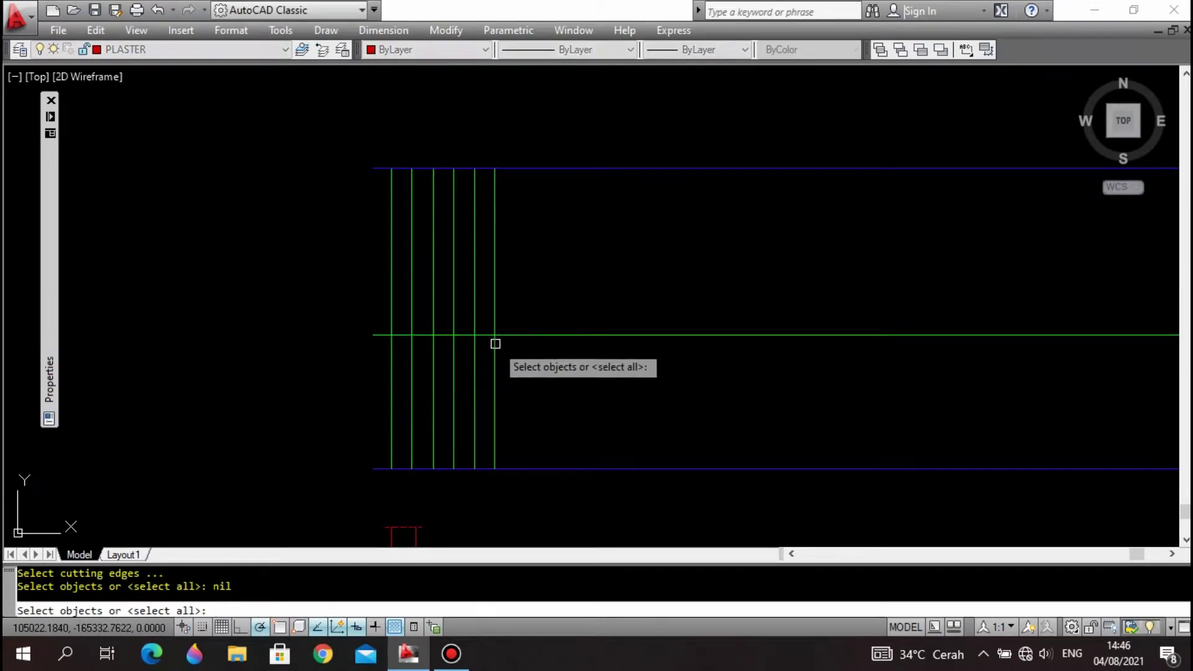
pyautogui.press('Return')
pyautogui.click(488, 335)
pyautogui.moveTo(501, 194); pyautogui.dragTo(622, 288, button='middle')
pyautogui.press('Escape')
pyautogui.press('Escape')
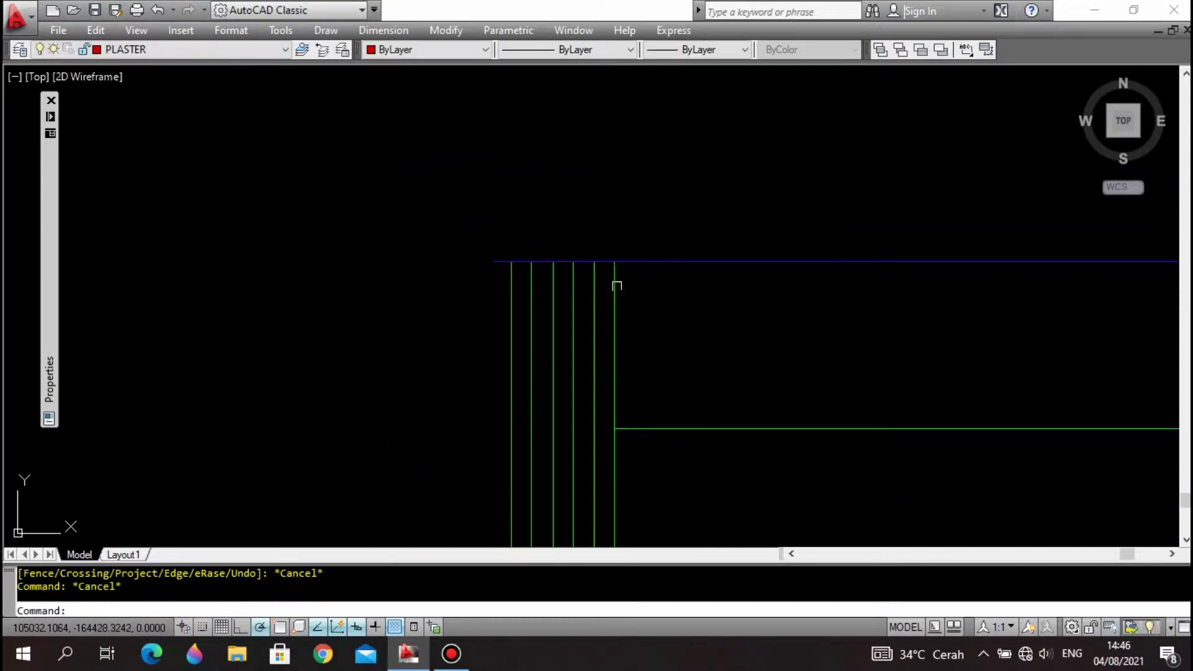
# Step: Trim the top blue line beyond the six post lines
pyautogui.press('Return')
pyautogui.click(621, 286)
pyautogui.click(513, 264)
pyautogui.press('Return')
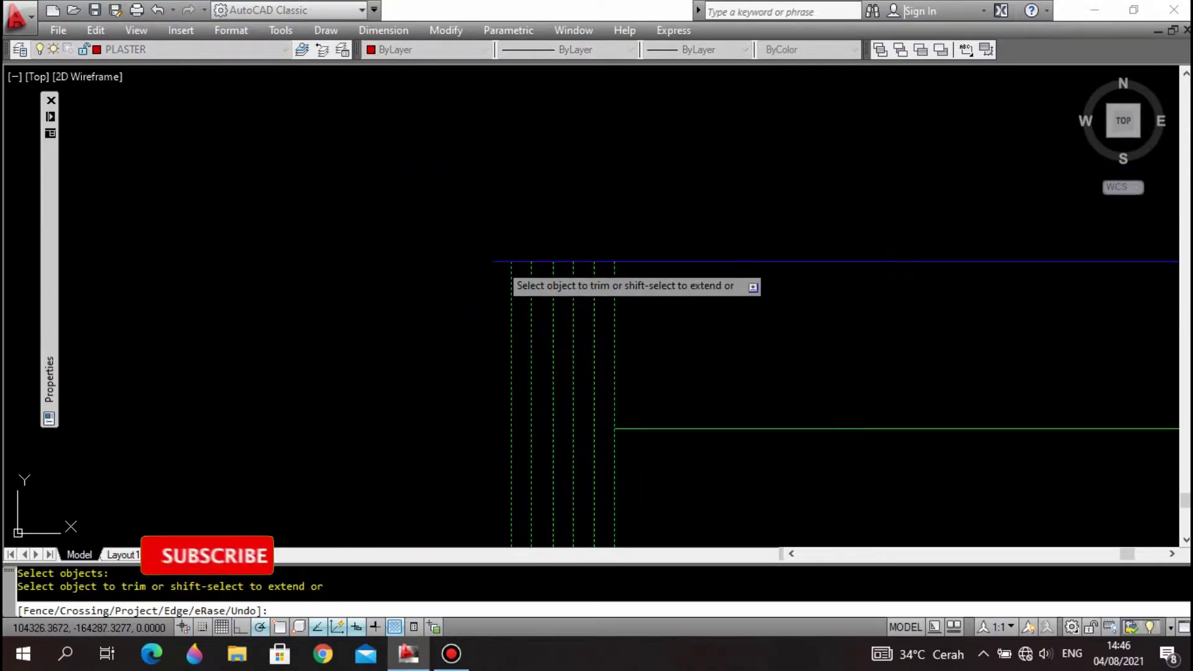
pyautogui.click(653, 260)
pyautogui.press('Escape')
pyautogui.scroll(5, 568, 249)
# Step: Match the green vertical line's properties onto the top blue line
pyautogui.click(583, 292)
pyautogui.click(575, 303)
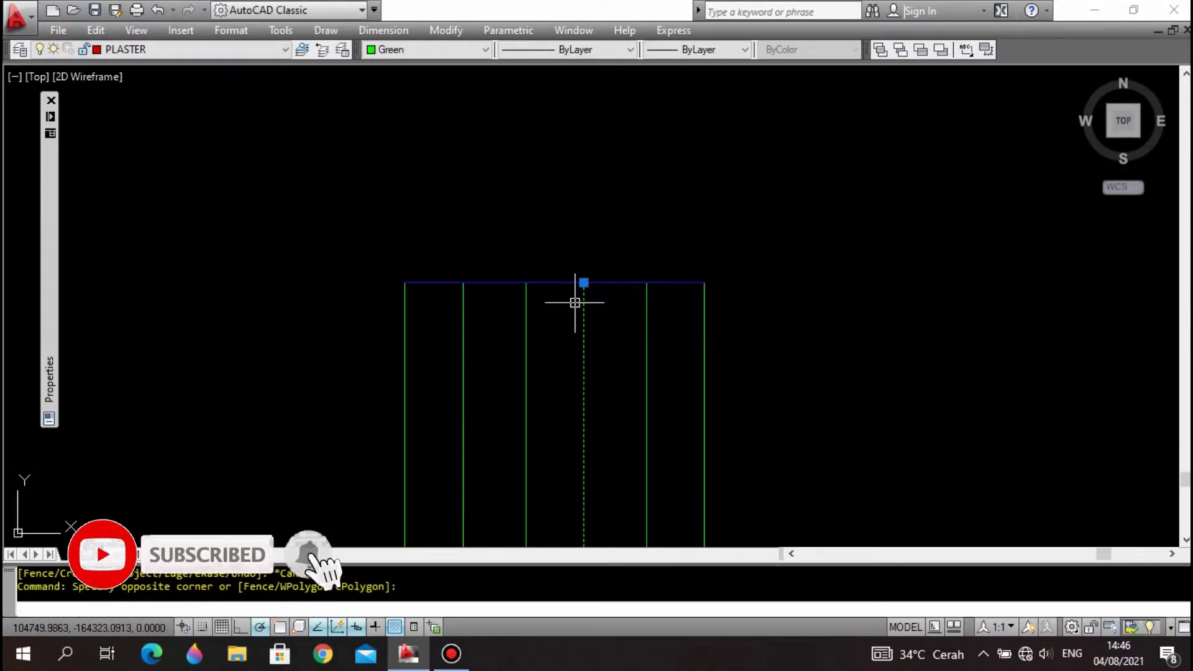
pyautogui.write('ma')
pyautogui.press('Return')
pyautogui.click(570, 276)
pyautogui.click(573, 314)
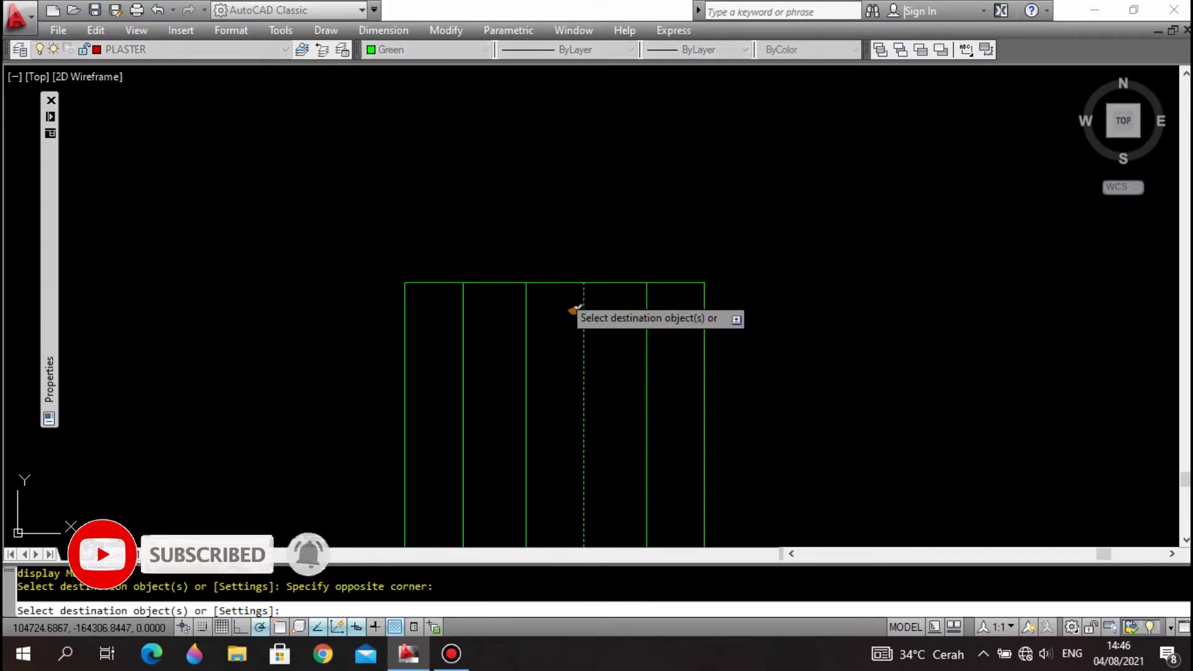
pyautogui.press('Escape')
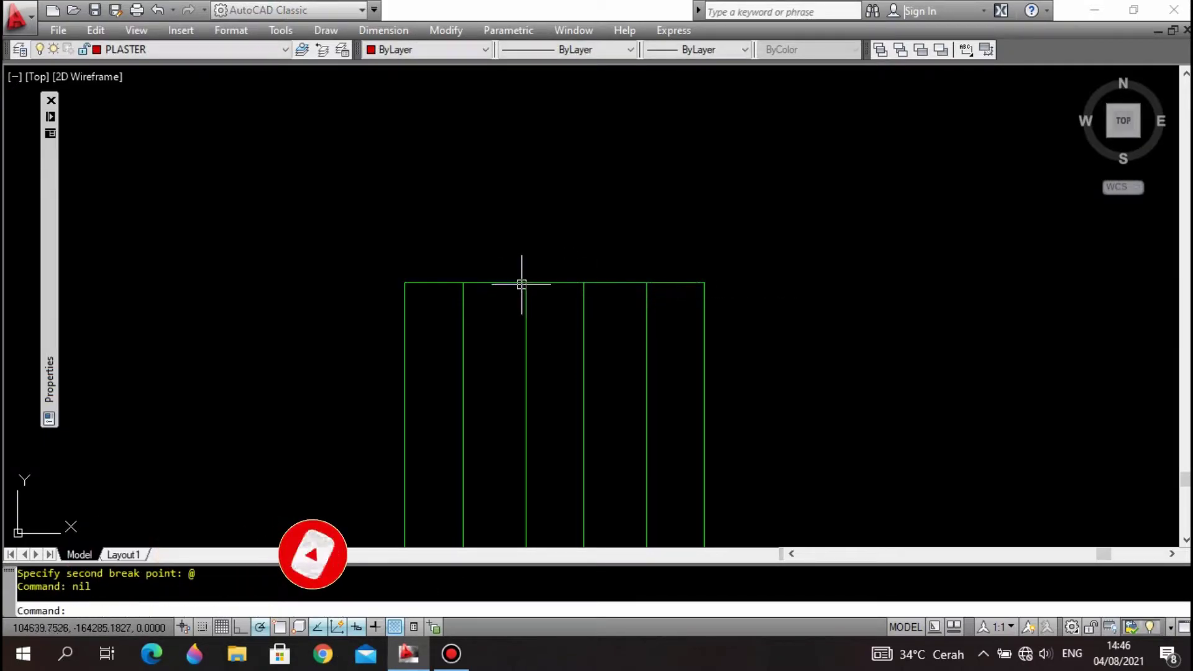
# Step: Break the top line at its intersections with the vertical lines
pyautogui.press('b')
pyautogui.press('Return')
pyautogui.click(469, 282)
pyautogui.write('f')
pyautogui.press('Return')
pyautogui.write('int')
pyautogui.press('Return')
pyautogui.write('@')
pyautogui.press('Return')
pyautogui.press('b')
pyautogui.press('Return')
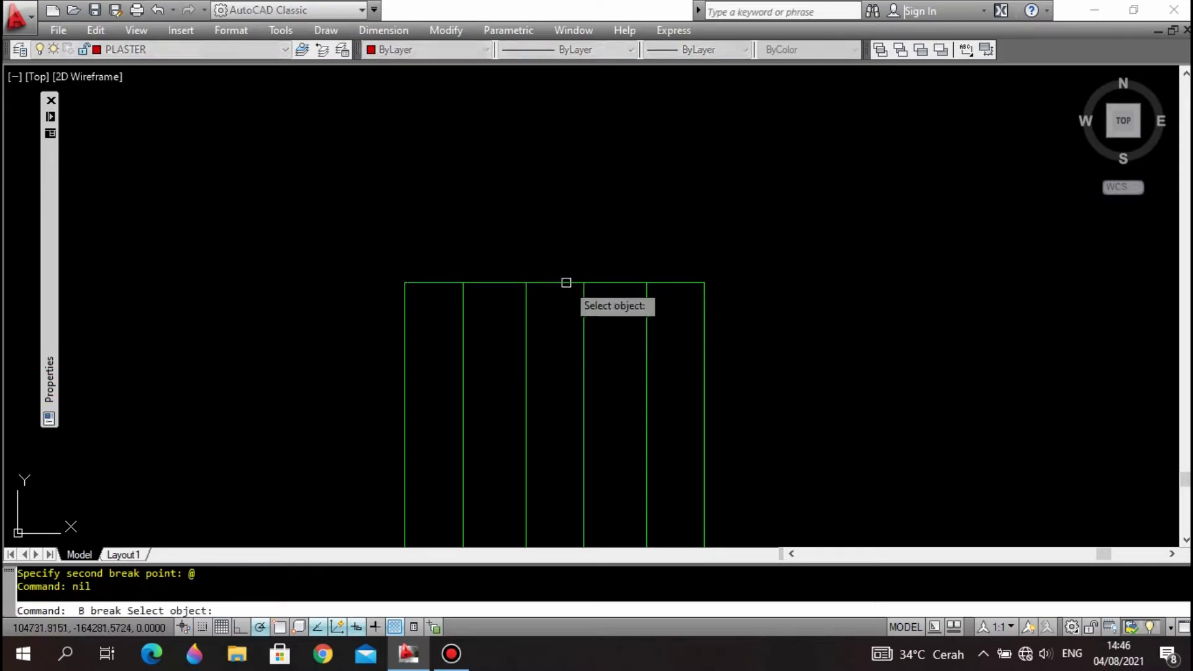
pyautogui.click(612, 283)
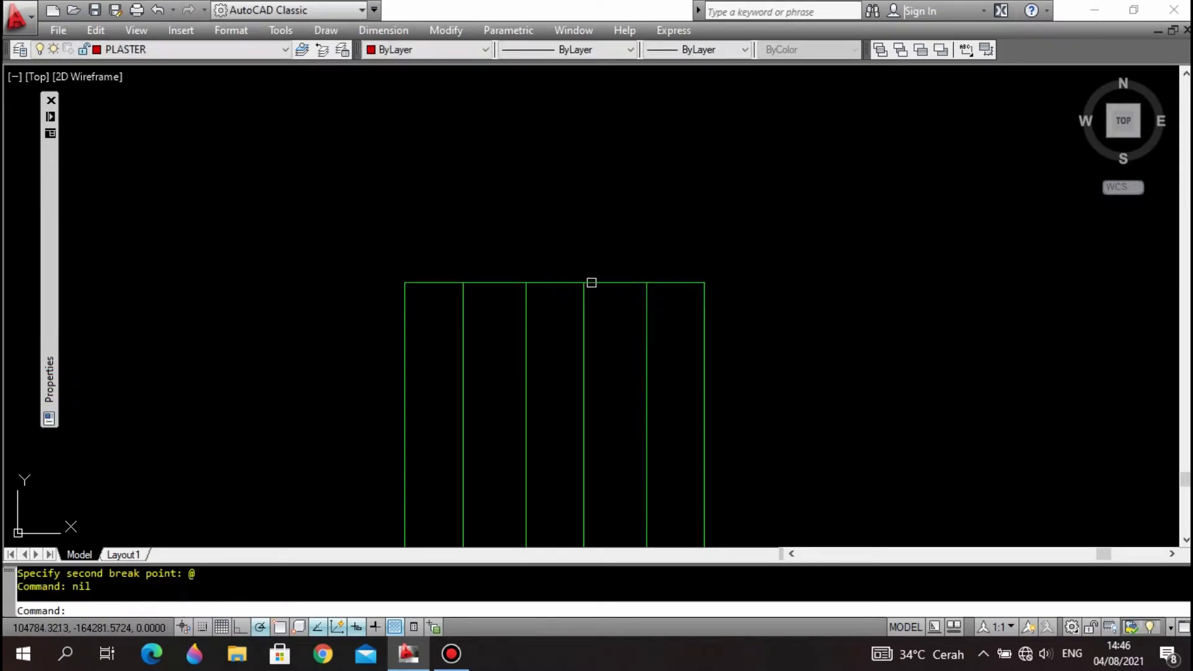
pyautogui.press('Escape')
# Step: Try moving a top segment down 8, then undo it
pyautogui.click(647, 277)
pyautogui.click(500, 269)
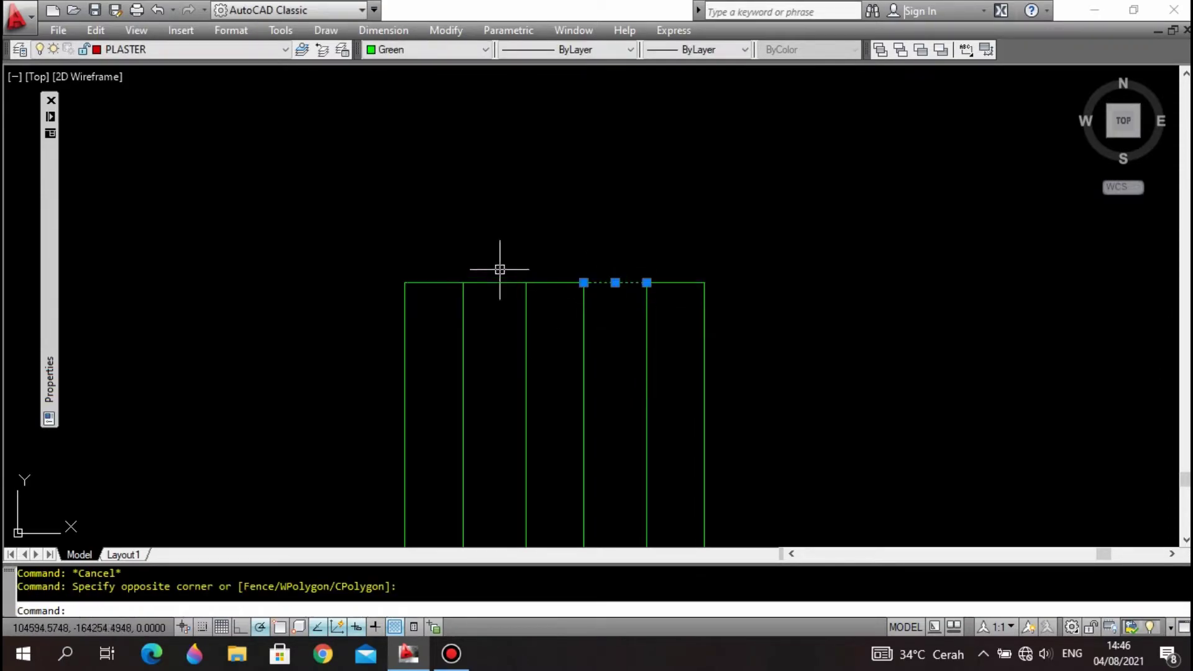
pyautogui.write('m')
pyautogui.press('Return')
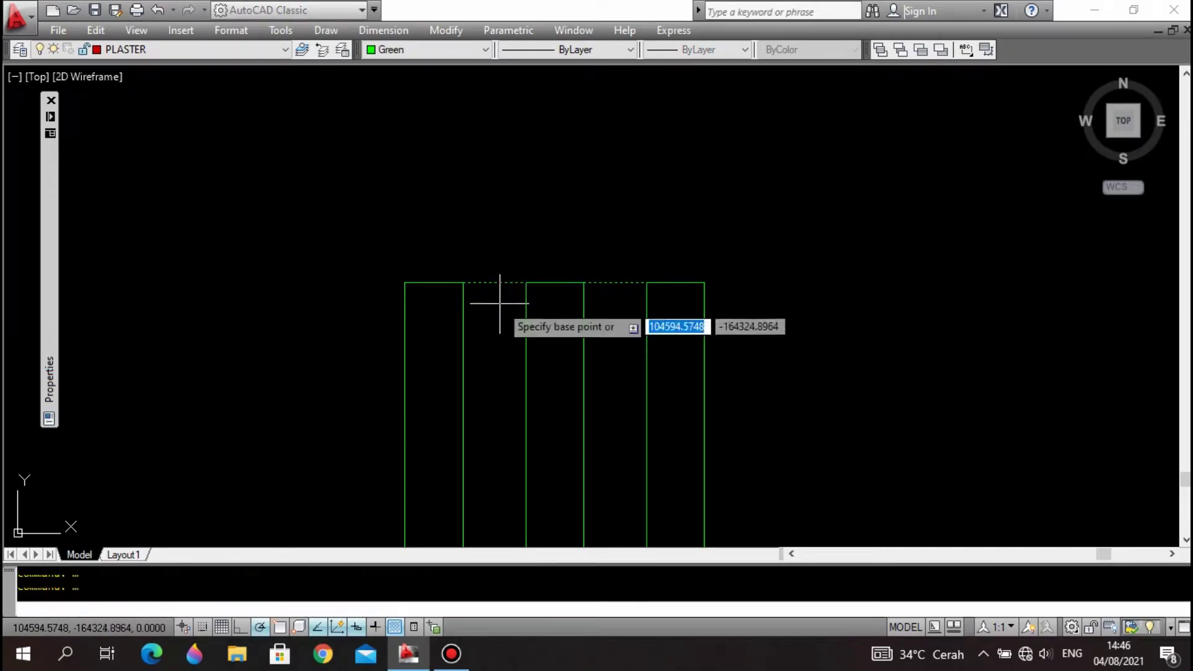
pyautogui.click(500, 307)
pyautogui.write('8')
pyautogui.press('Return')
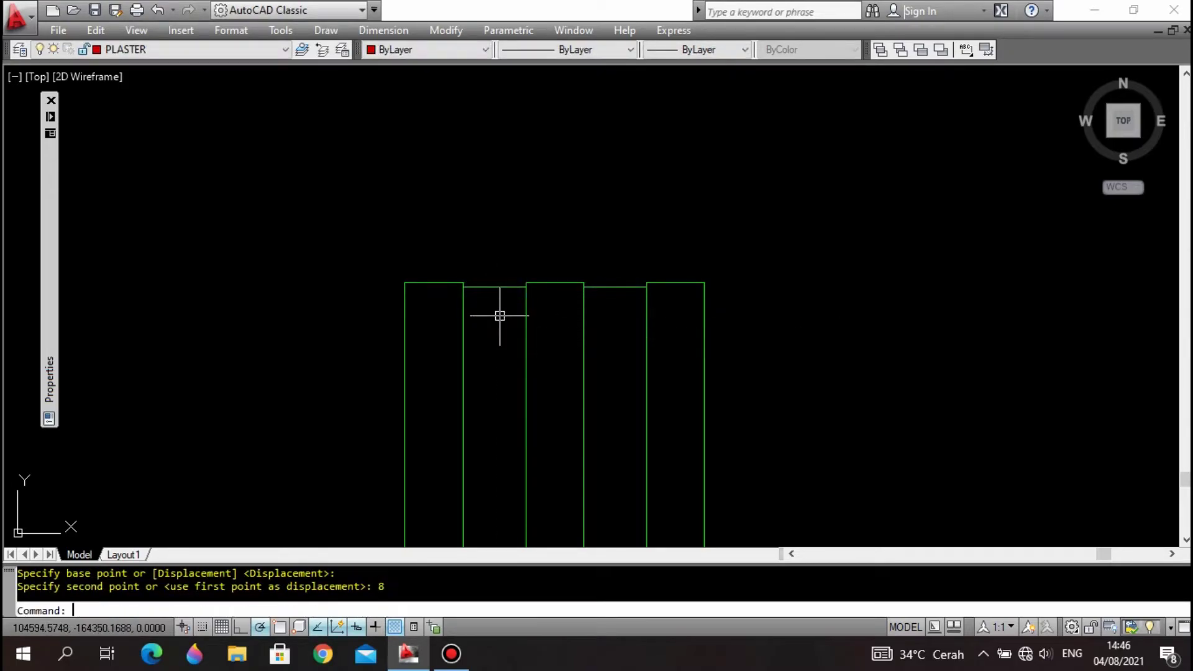
pyautogui.write('u')
pyautogui.press('Return')
# Step: Move two alternating top segments between posts down by 80
pyautogui.click(488, 245)
pyautogui.click(480, 314)
pyautogui.click(601, 310)
pyautogui.click(596, 269)
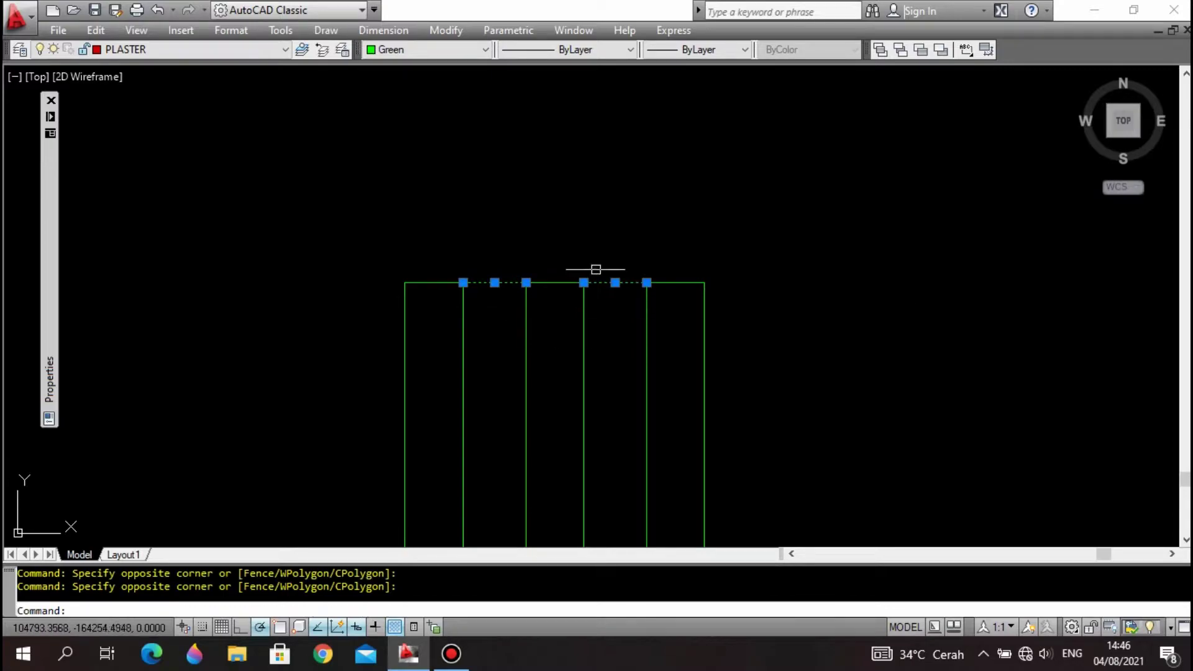
pyautogui.write('m')
pyautogui.press('Return')
pyautogui.click(596, 244)
pyautogui.write('8')
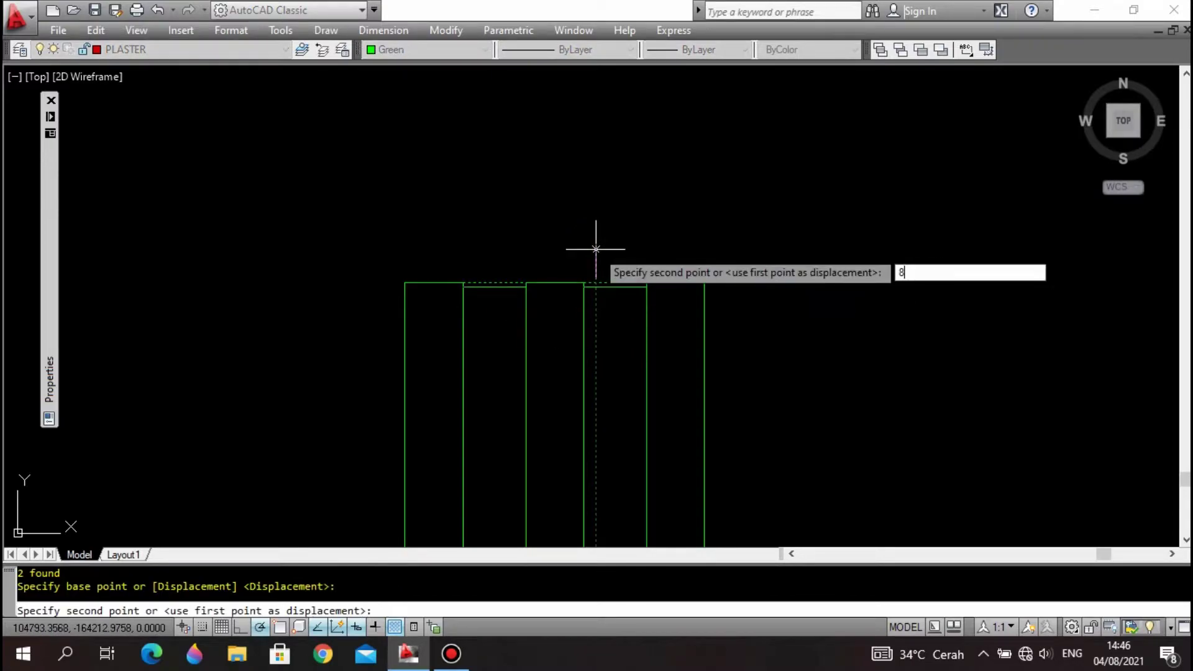
pyautogui.write('0')
pyautogui.press('Return')
pyautogui.scroll(-5, 589, 330)
# Step: Copy the middle hatched post's outline from the plan up into the elevation
pyautogui.moveTo(589, 330); pyautogui.dragTo(527, 303, button='middle')
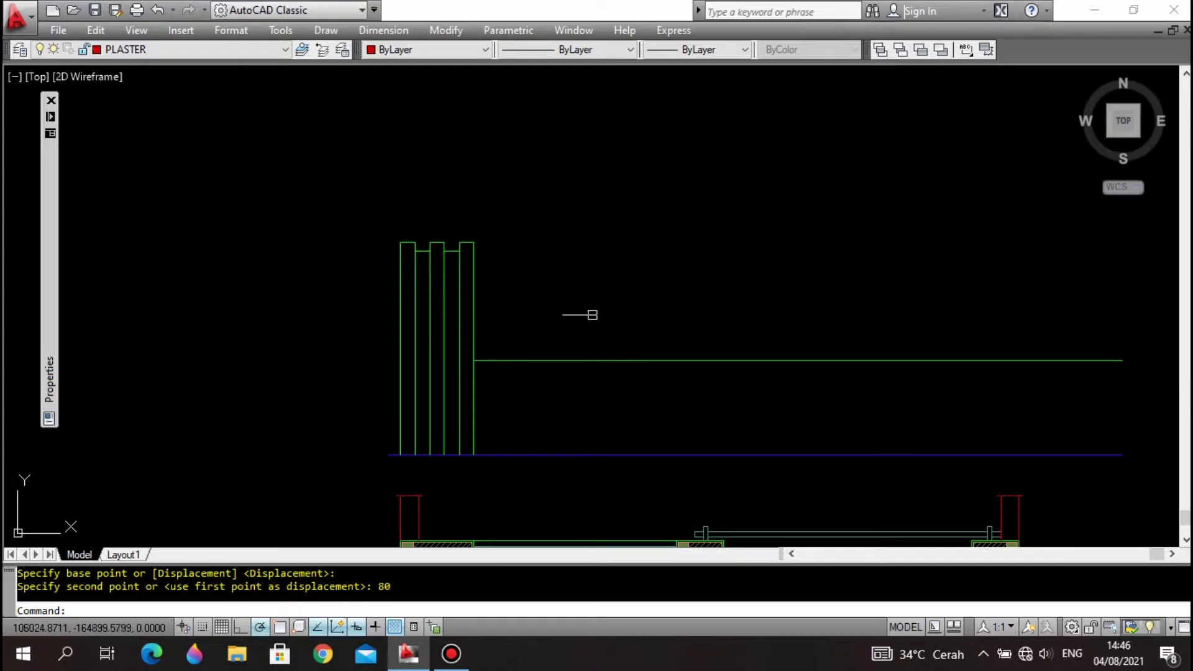
pyautogui.scroll(-3, 713, 307)
pyautogui.moveTo(714, 306); pyautogui.dragTo(661, 309, button='middle')
pyautogui.scroll(2, 597, 404)
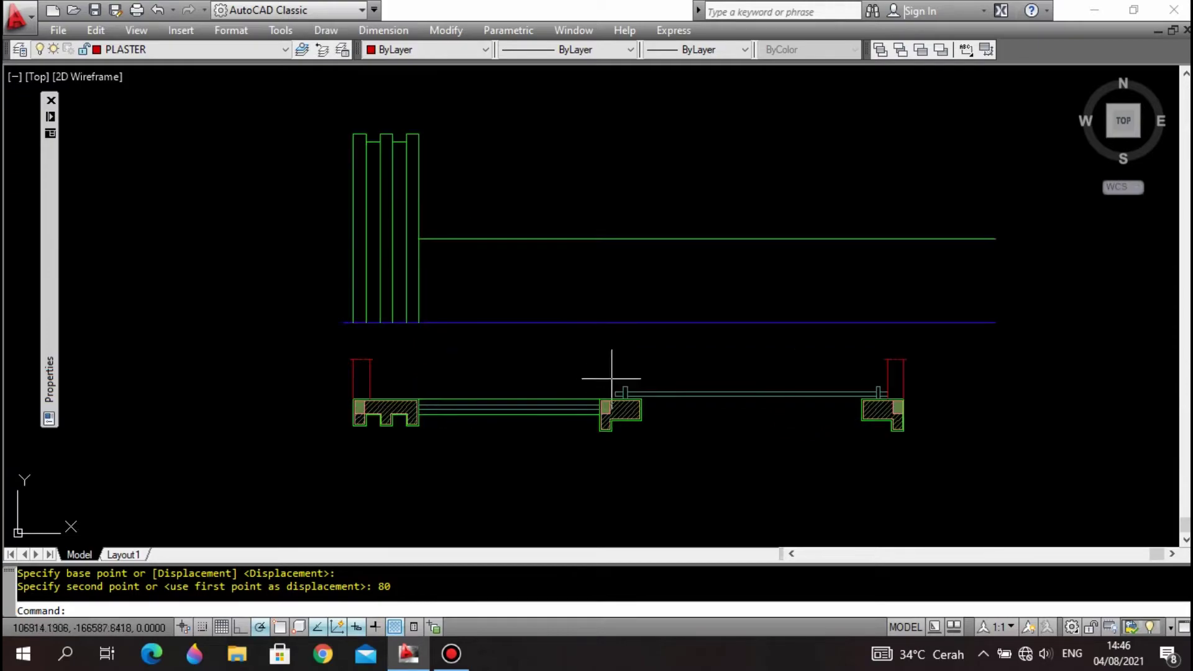
pyautogui.press('Escape')
pyautogui.scroll(3, 607, 427)
pyautogui.scroll(2, 609, 439)
pyautogui.click(611, 440)
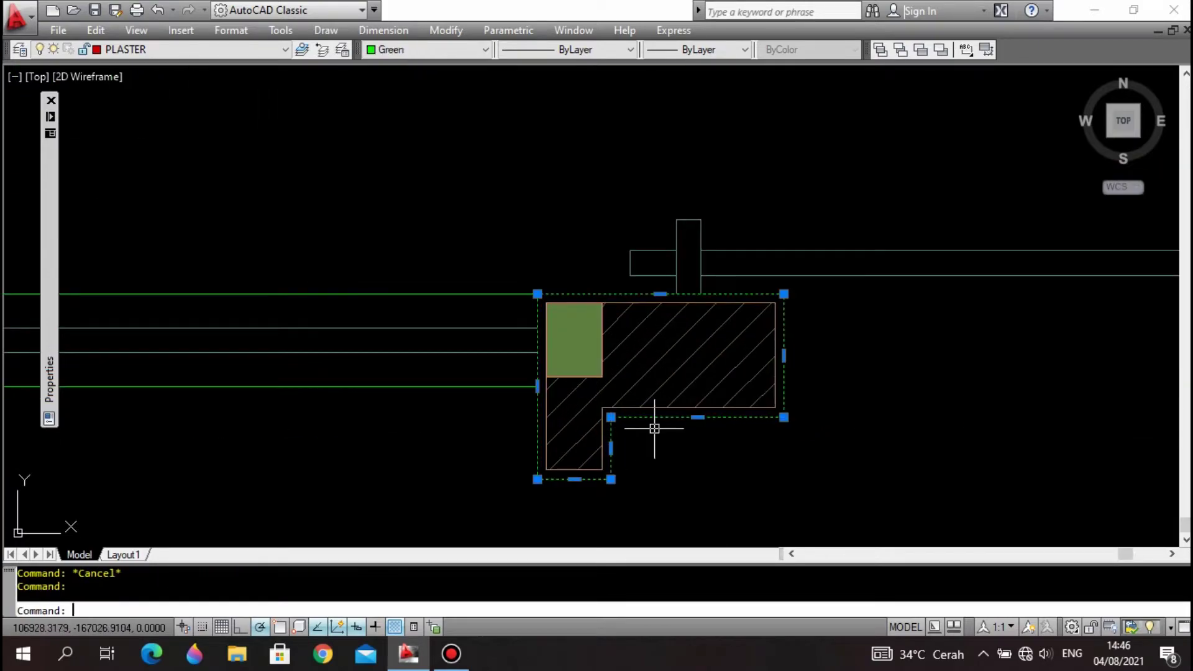
pyautogui.write('co')
pyautogui.press('Return')
pyautogui.click(654, 428)
pyautogui.scroll(-5, 655, 428)
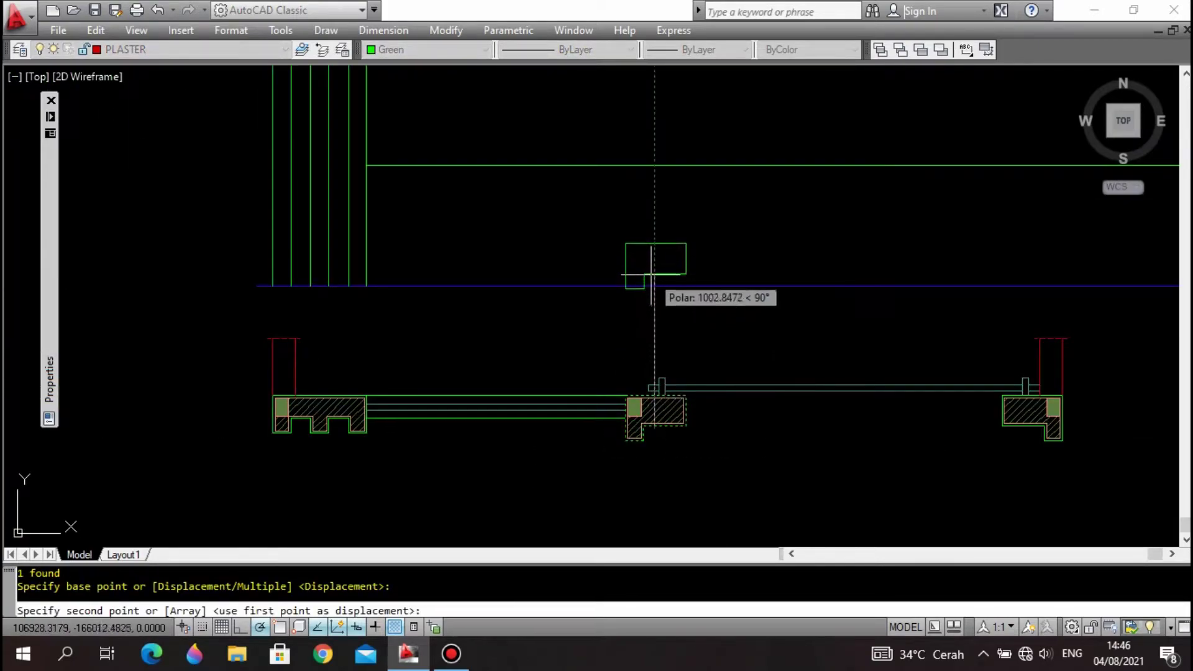
# Step: Start EXPLODE and select the blue ground line in the elevation
pyautogui.write('x')
pyautogui.press('Return')
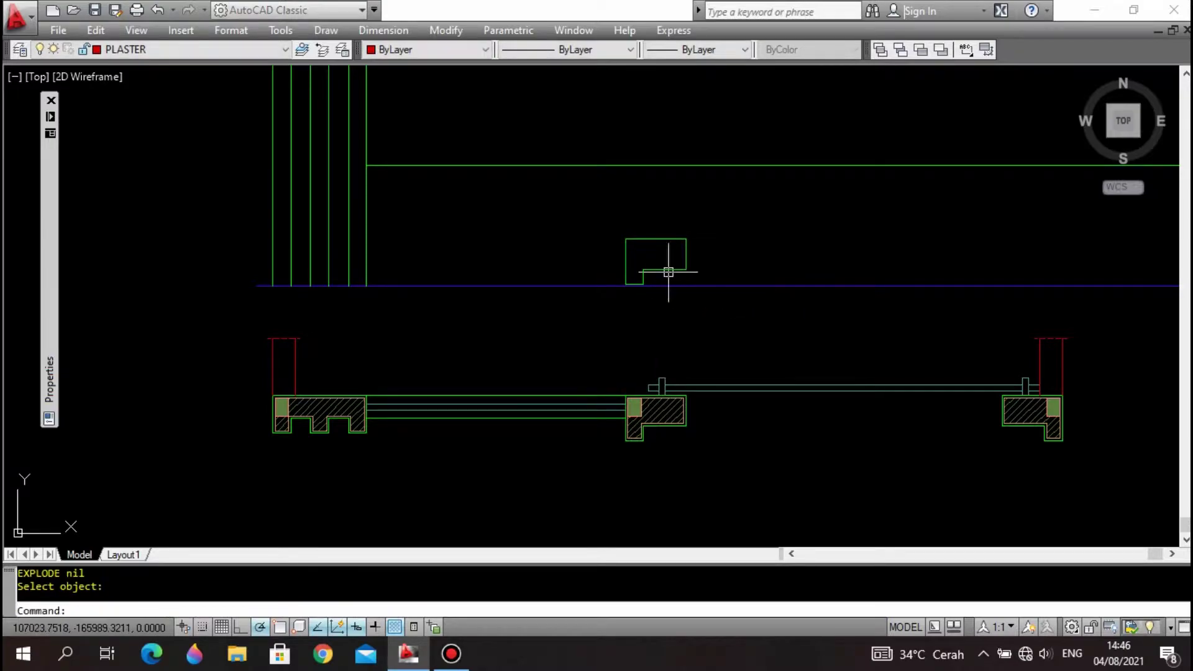
pyautogui.moveTo(663, 269); pyautogui.dragTo(665, 324, button='middle')
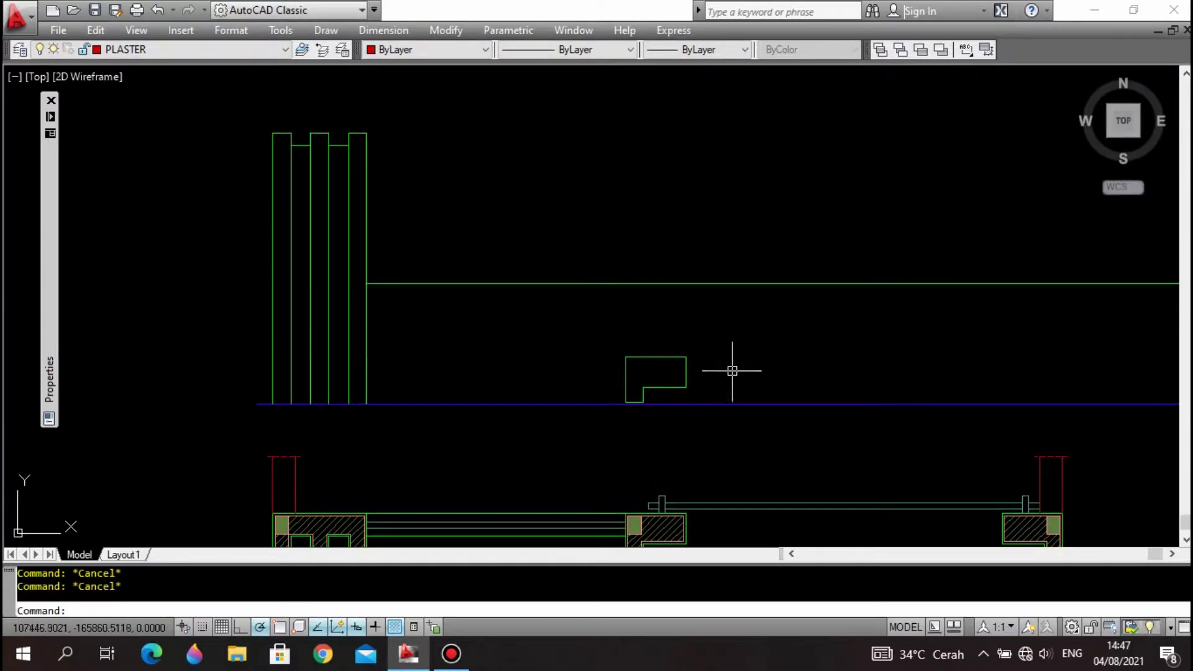
pyautogui.click(727, 404)
pyautogui.click(723, 422)
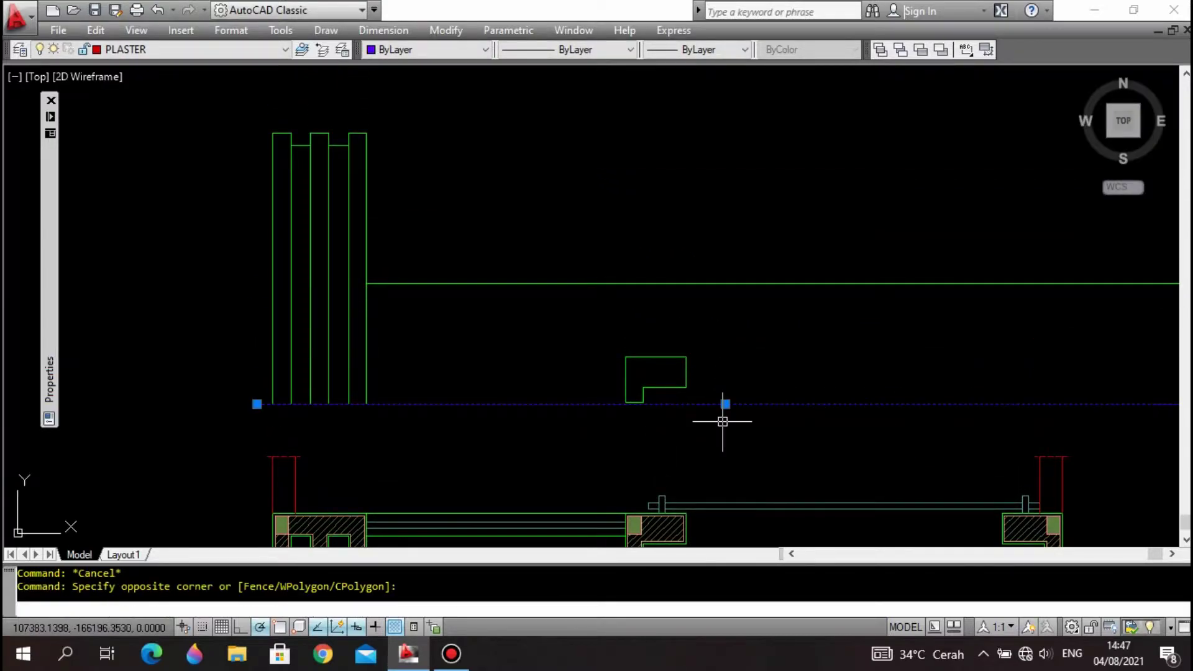
# Step: Copy the ground line 1800 units higher as the top guide line
pyautogui.write('co')
pyautogui.press('Return')
pyautogui.click(721, 345)
pyautogui.write('1800')
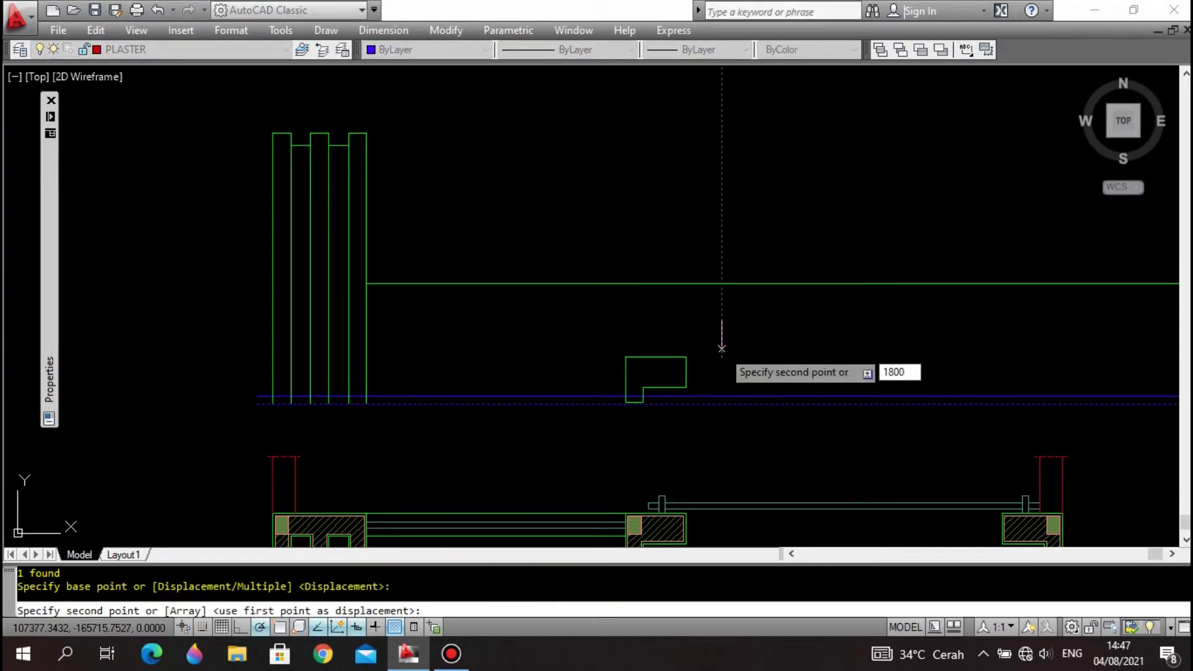
pyautogui.press('Return')
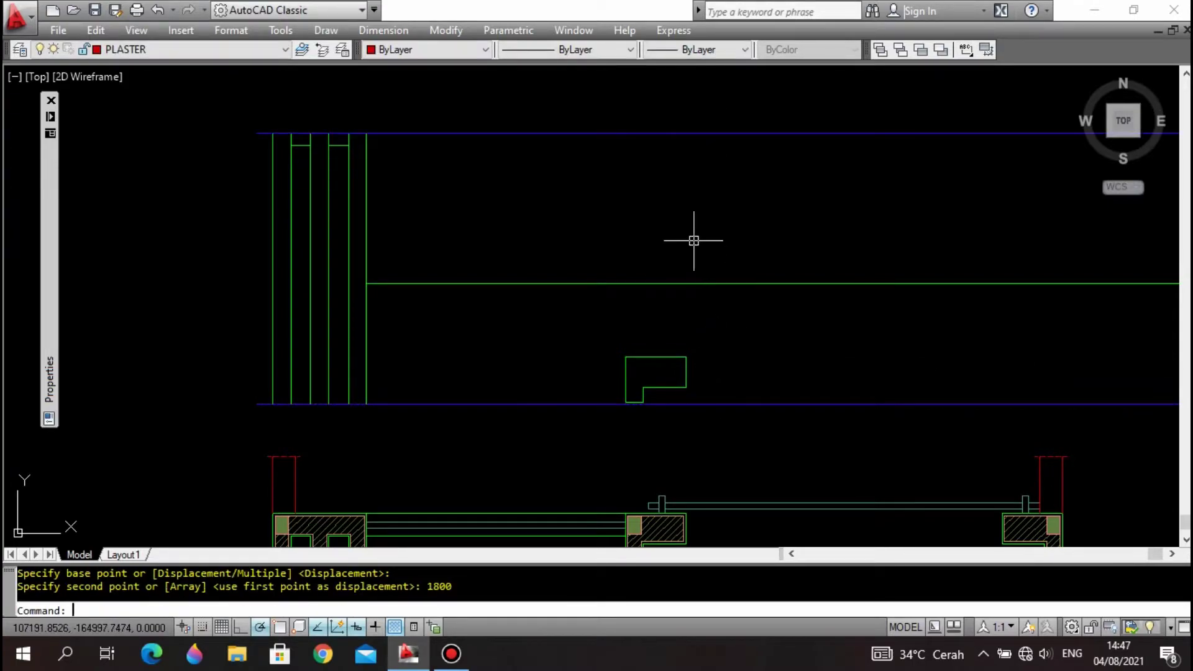
# Step: Trim lines crossed by a fence against window-selected cutting edges
pyautogui.write('tr')
pyautogui.press('Return')
pyautogui.click(664, 117)
pyautogui.click(679, 200)
pyautogui.write('f')
pyautogui.click(668, 363)
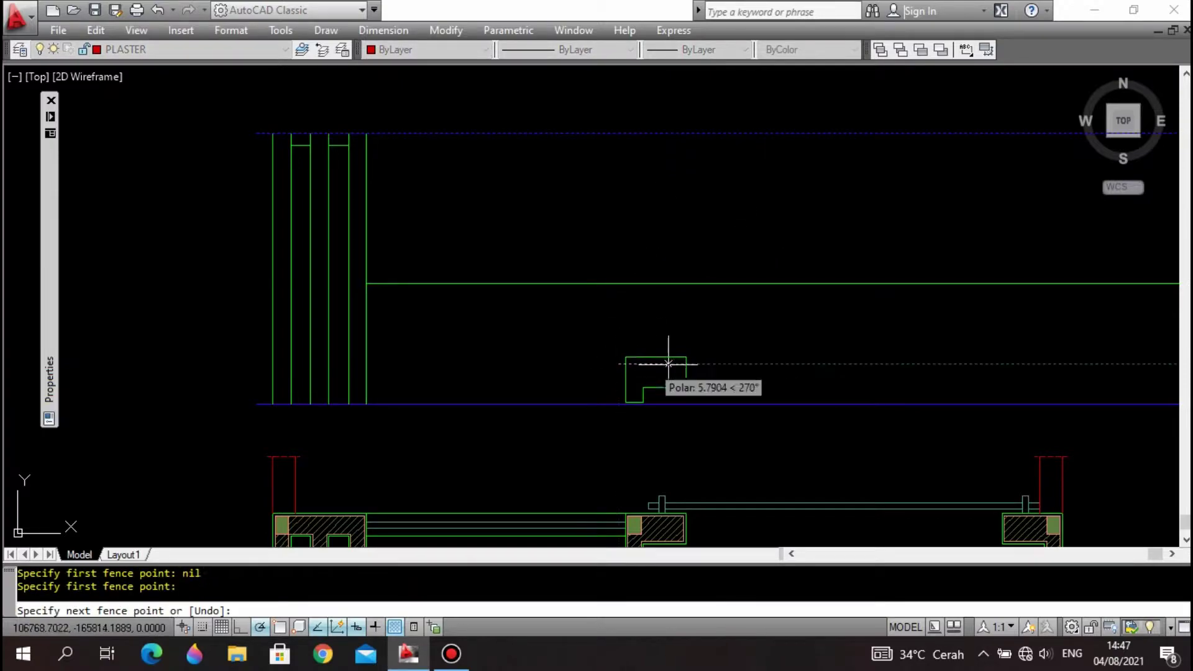
pyautogui.press('Return')
pyautogui.scroll(3, 646, 395)
pyautogui.press('Escape')
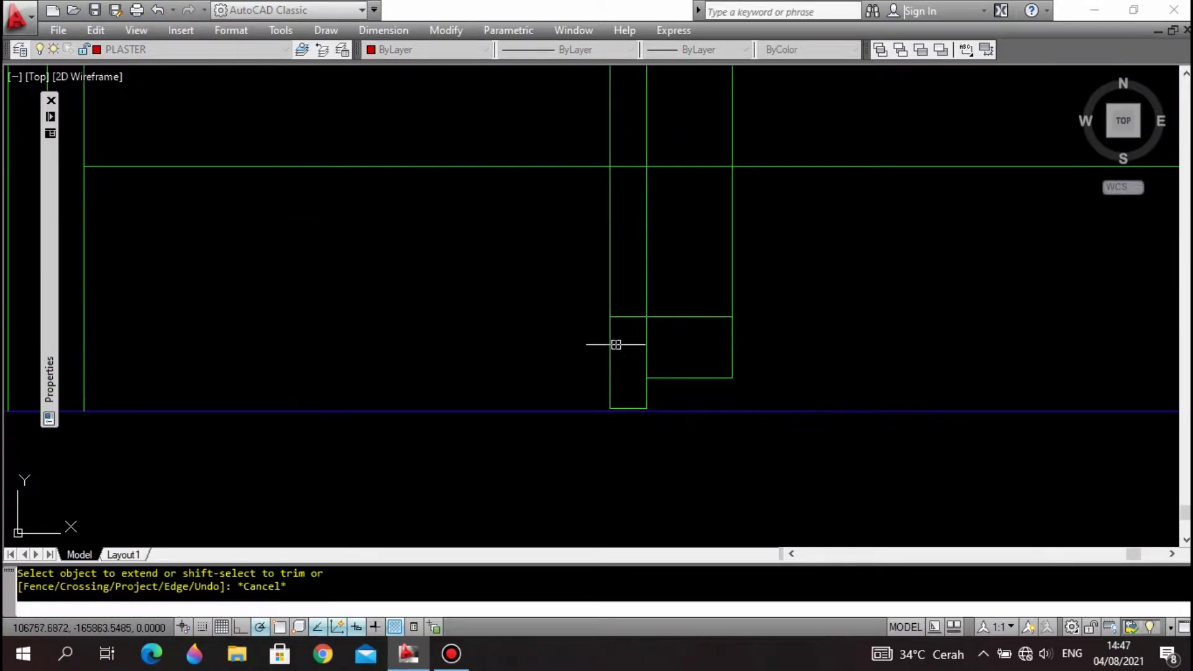
# Step: Erase the lower rectangle lines of the copied outline
pyautogui.click(583, 295)
pyautogui.click(772, 418)
pyautogui.write('e')
pyautogui.press('Return')
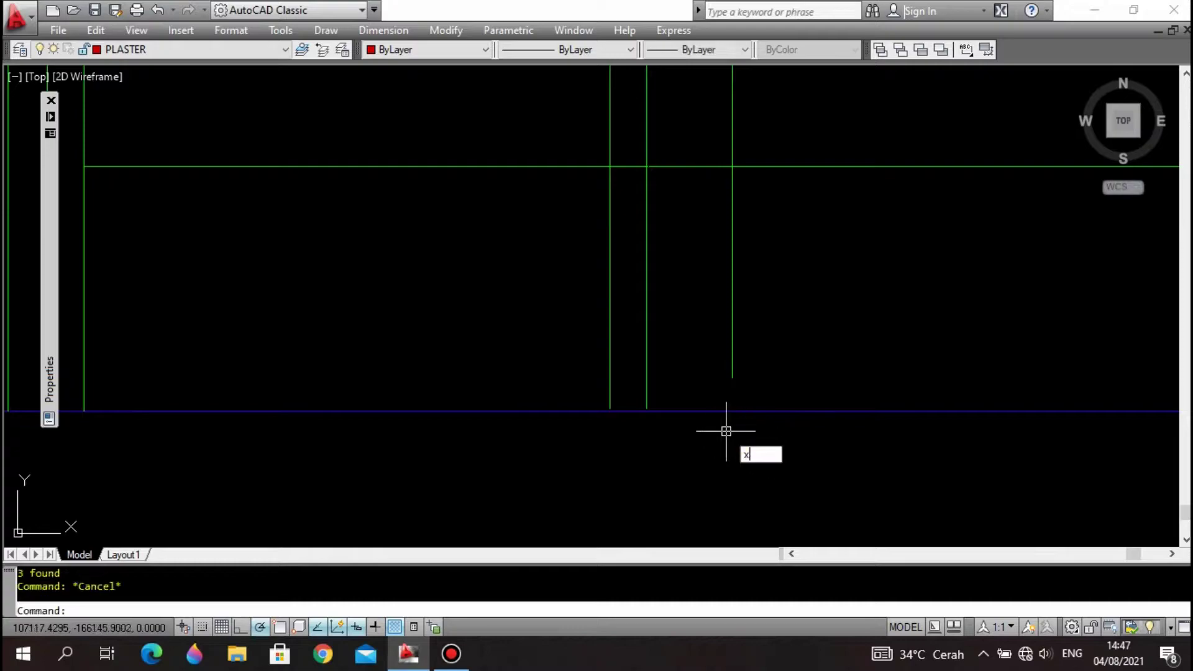
# Step: Extend the post's vertical lines down to the blue ground line
pyautogui.press('Return')
pyautogui.click(711, 403)
pyautogui.click(684, 429)
pyautogui.press('Return')
pyautogui.moveTo(645, 320); pyautogui.dragTo(558, 293)
pyautogui.press('Escape')
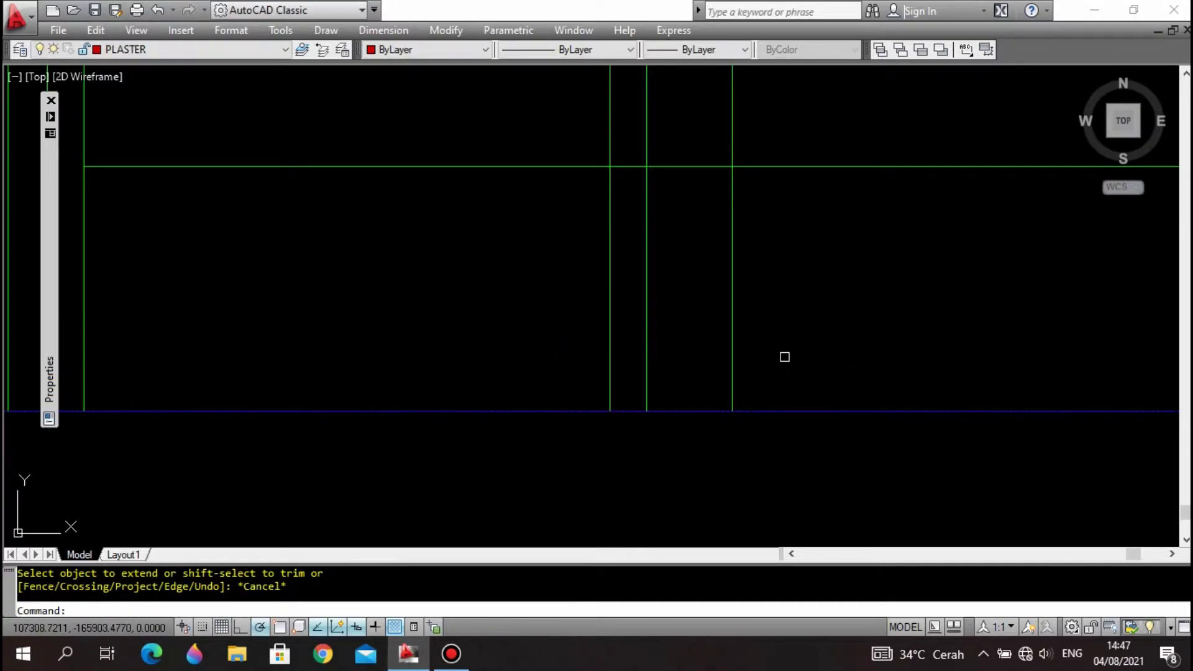
pyautogui.press('Escape')
pyautogui.scroll(-3, 785, 356)
pyautogui.scroll(4, 719, 357)
pyautogui.write('t')
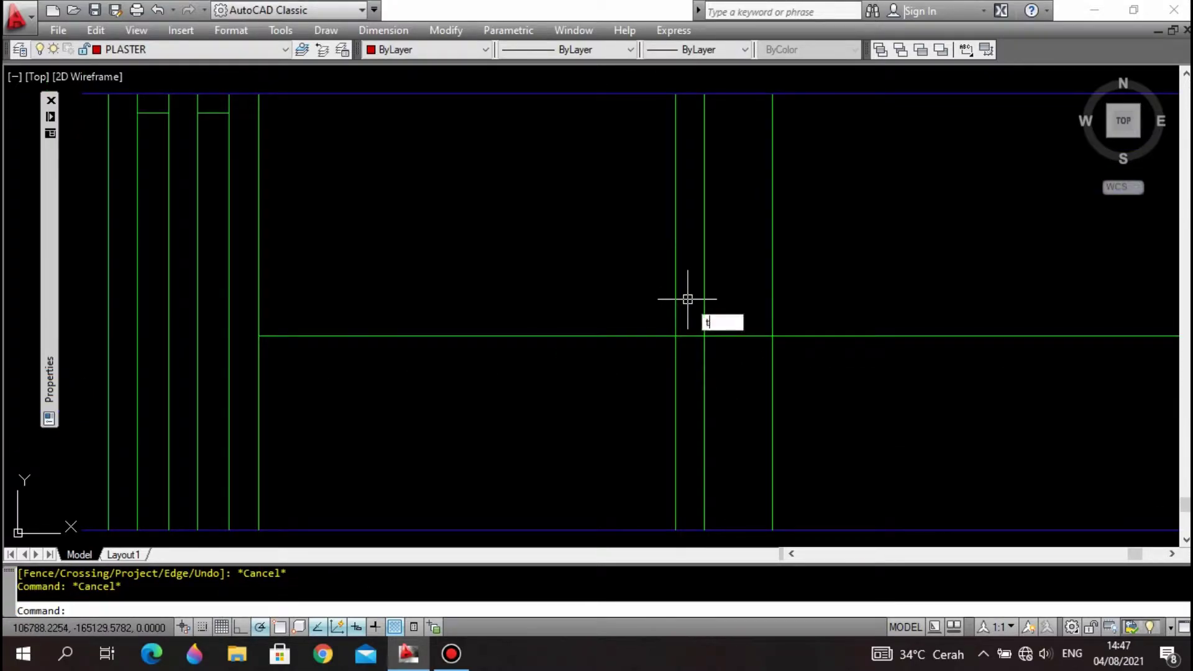
# Step: Trim the rail between the post's two vertical lines
pyautogui.press('Return')
pyautogui.press('Escape')
pyautogui.press('Return')
pyautogui.click(725, 311)
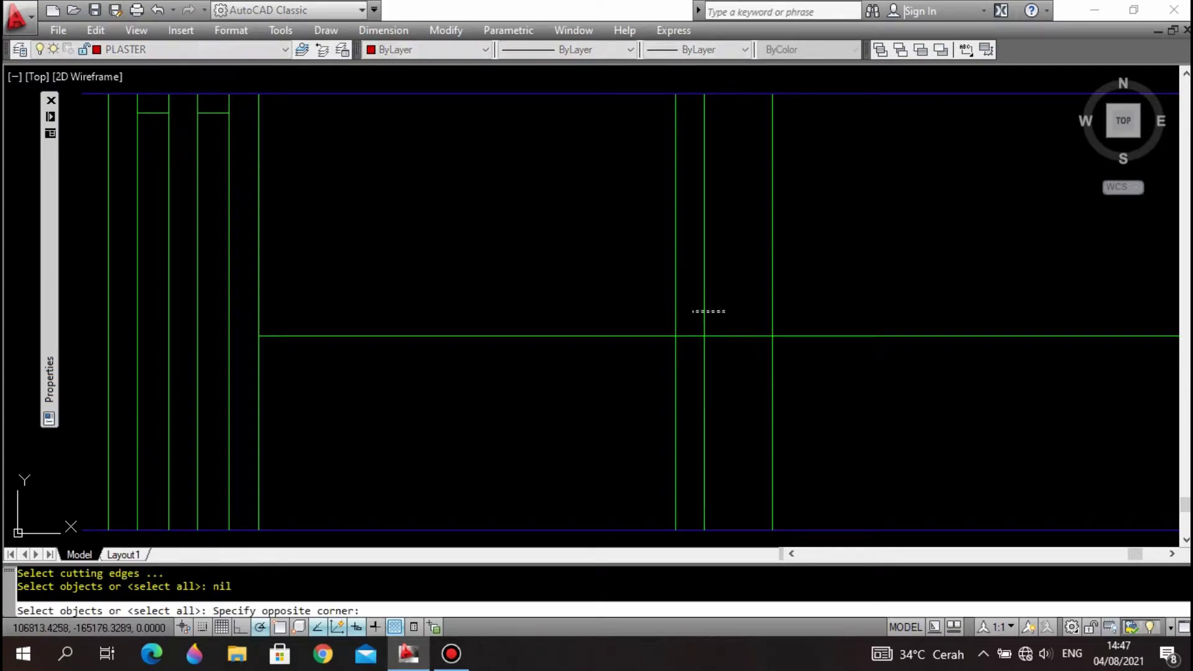
pyautogui.click(665, 334)
pyautogui.press('Return')
# Step: Trim the rail right of the right vertical line, then reselect cutting edges
pyautogui.click(687, 336)
pyautogui.press('Escape')
pyautogui.press('Return')
pyautogui.moveTo(793, 327); pyautogui.dragTo(774, 318)
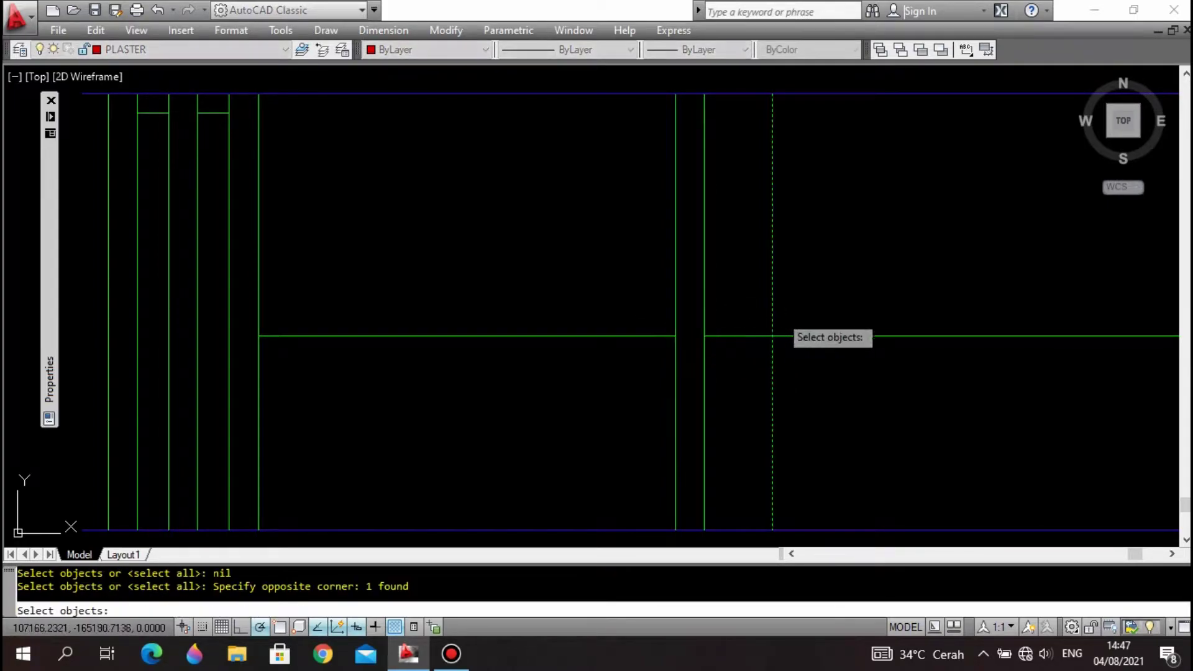
pyautogui.press('Return')
pyautogui.click(795, 335)
pyautogui.press('Escape')
pyautogui.press('Escape')
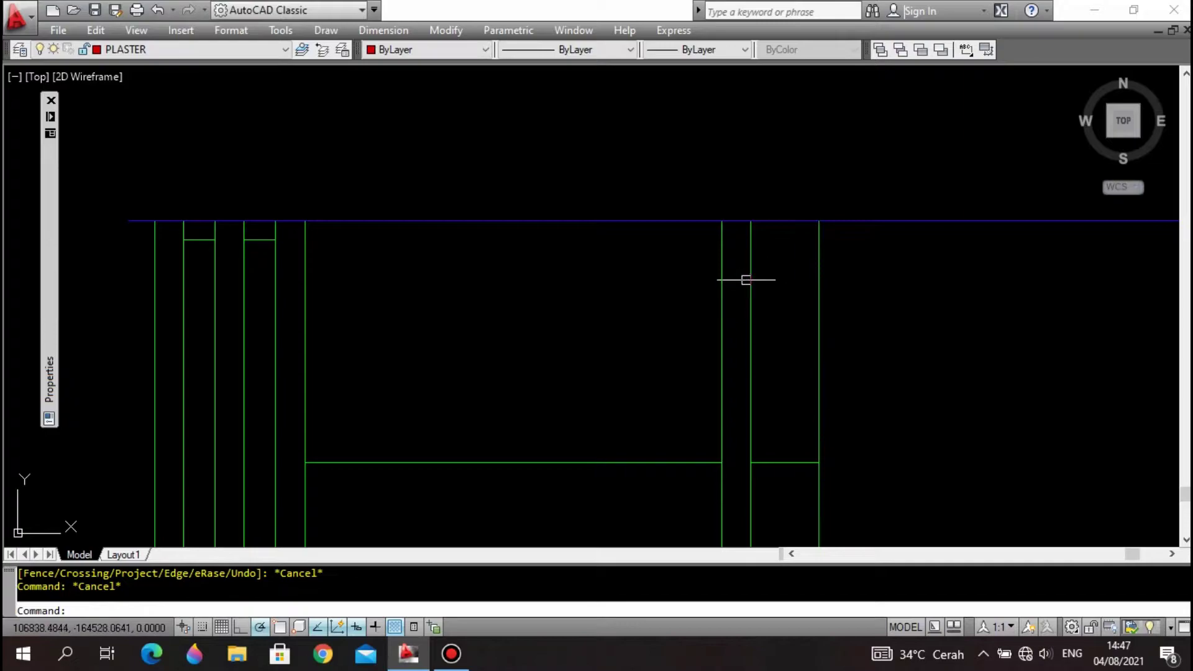
pyautogui.press('space')
pyautogui.moveTo(752, 260); pyautogui.dragTo(698, 245)
pyautogui.press('Return')
# Step: Trim the blue top line back to the right pilaster on both sides
pyautogui.click(698, 222)
pyautogui.press('Escape')
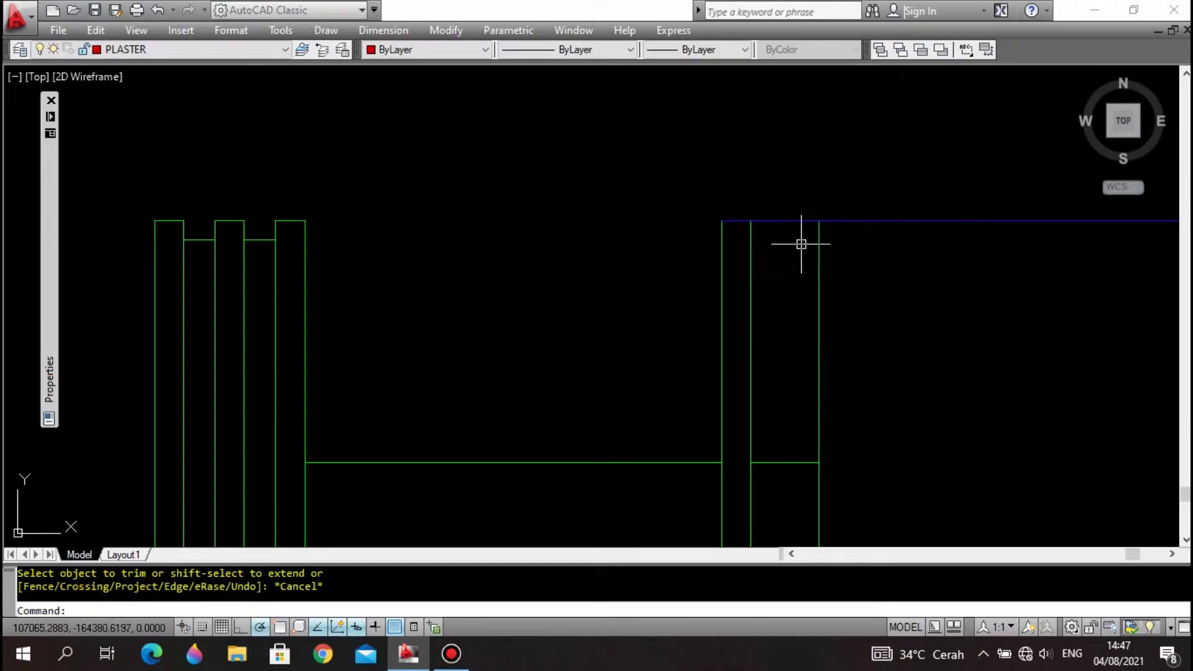
pyautogui.click(833, 240)
pyautogui.click(801, 253)
pyautogui.press('Return')
pyautogui.click(831, 220)
pyautogui.press('Escape')
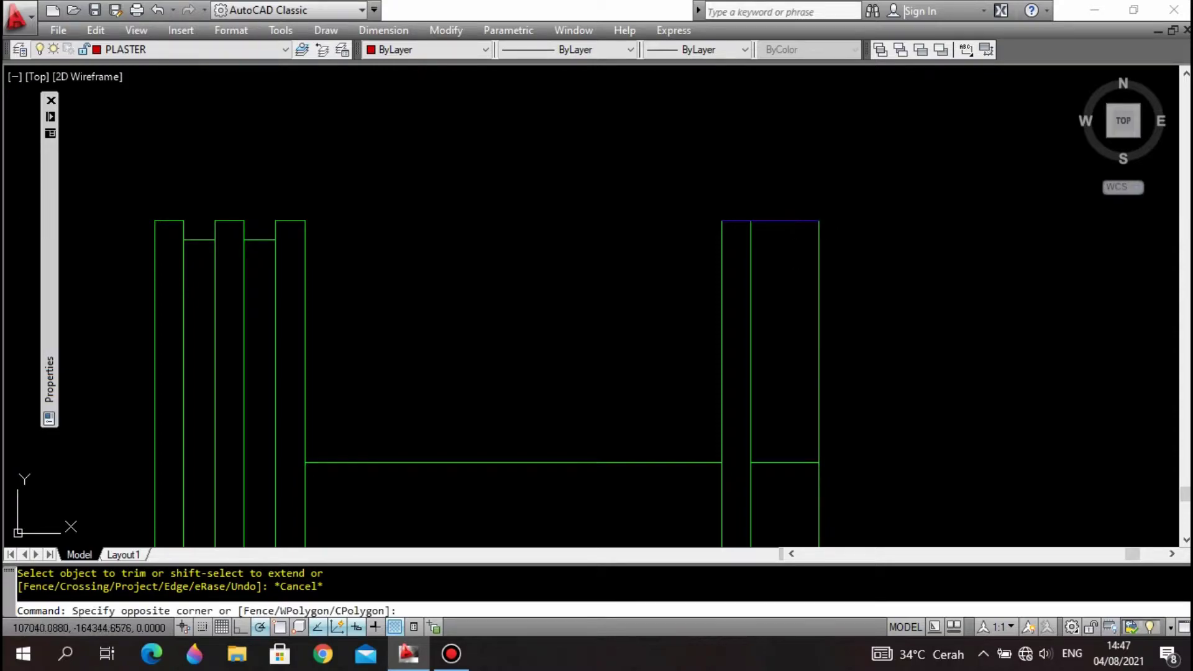
# Step: Copy the short blue cap line 120 units down the pilaster
pyautogui.click(798, 214)
pyautogui.write('c')
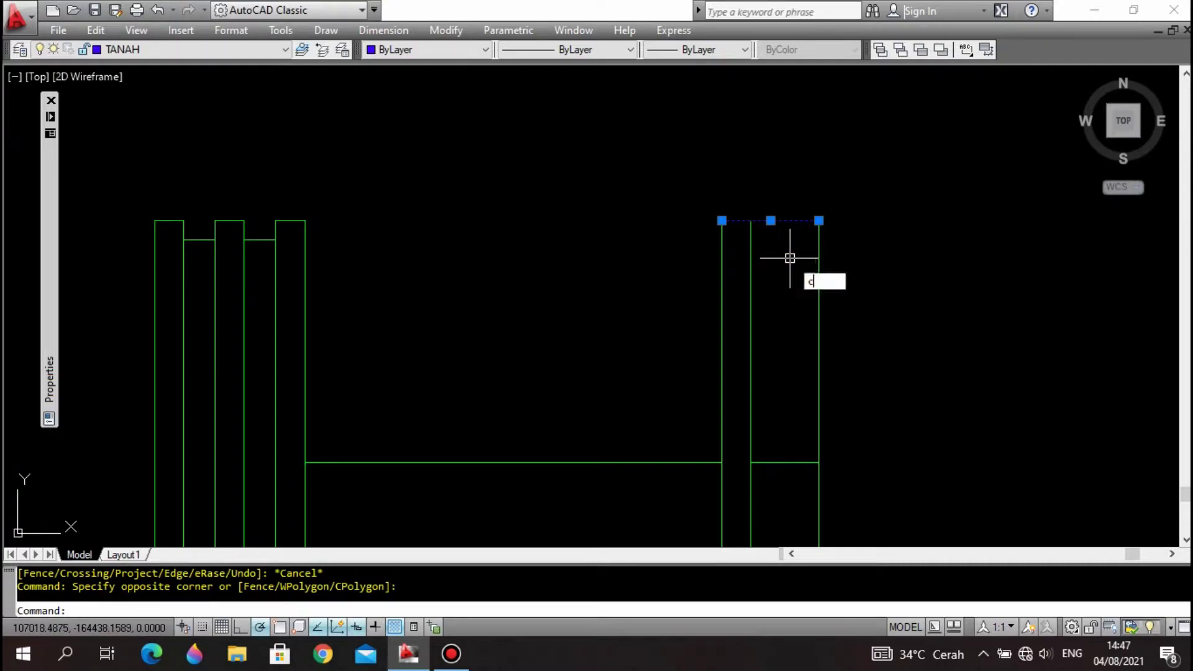
pyautogui.write('o')
pyautogui.press('Return')
pyautogui.click(790, 258)
pyautogui.write('120')
pyautogui.press('Return')
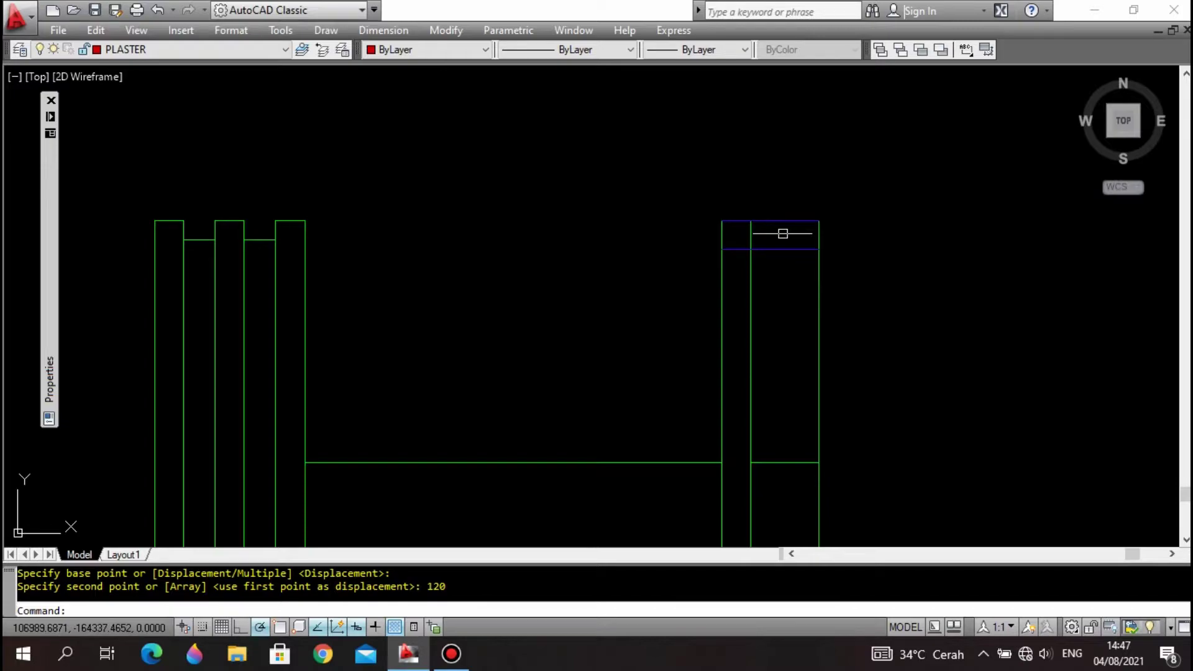
pyautogui.scroll(3, 783, 234)
# Step: Break the pilaster's inner vertical line at the corner intersection, after abandoning chamfer and match properties
pyautogui.write('cha')
pyautogui.press('Return')
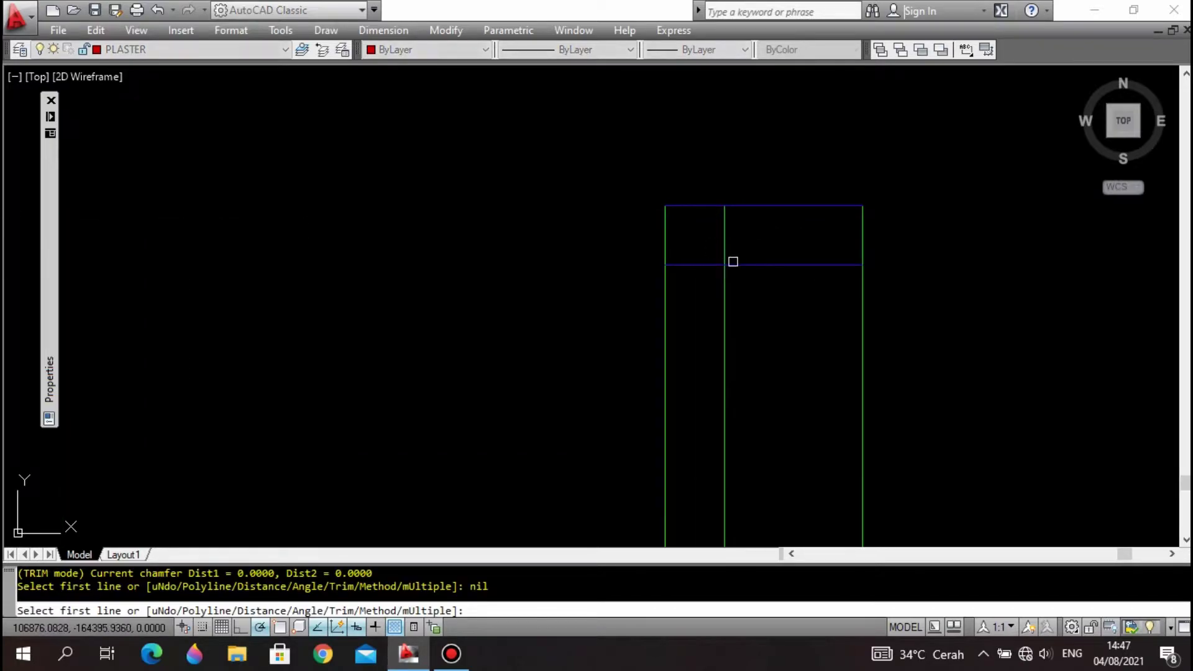
pyautogui.click(729, 265)
pyautogui.press('Escape')
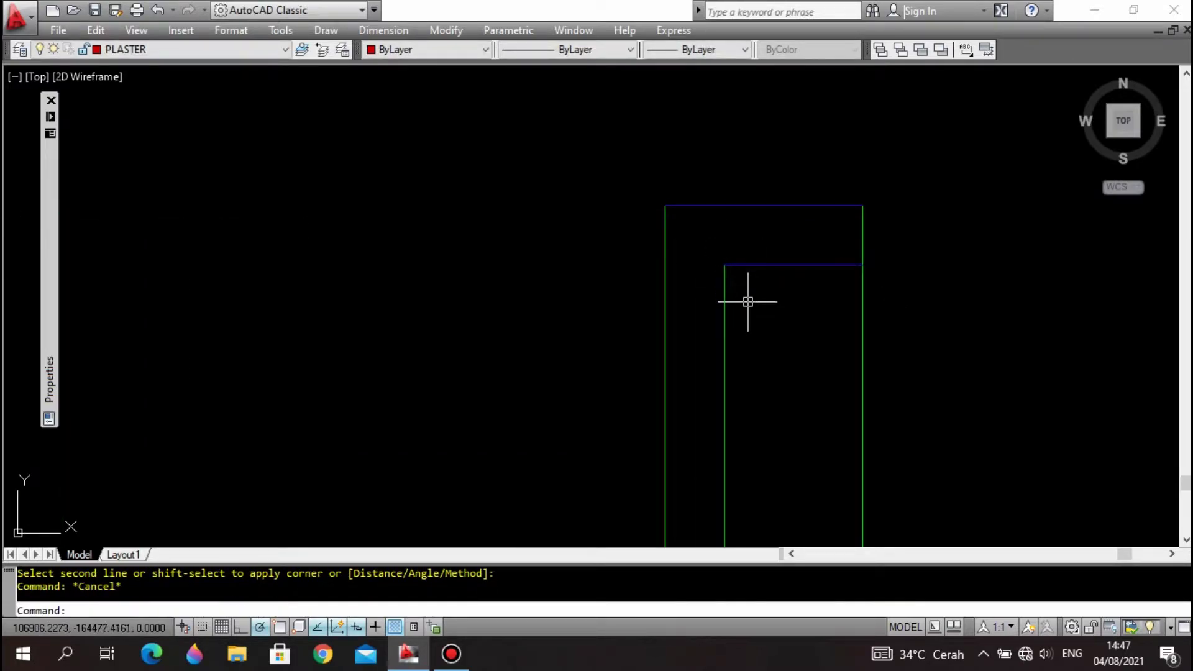
pyautogui.click(723, 307)
pyautogui.write('a')
pyautogui.press('Return')
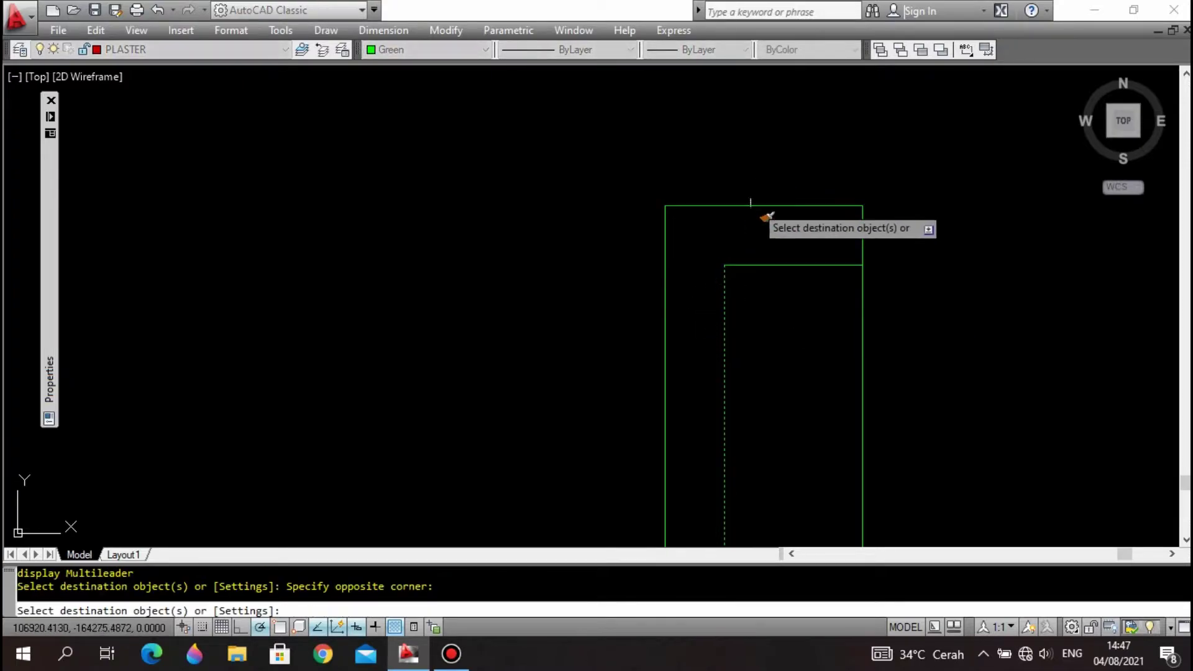
pyautogui.press('Escape')
pyautogui.click(695, 289)
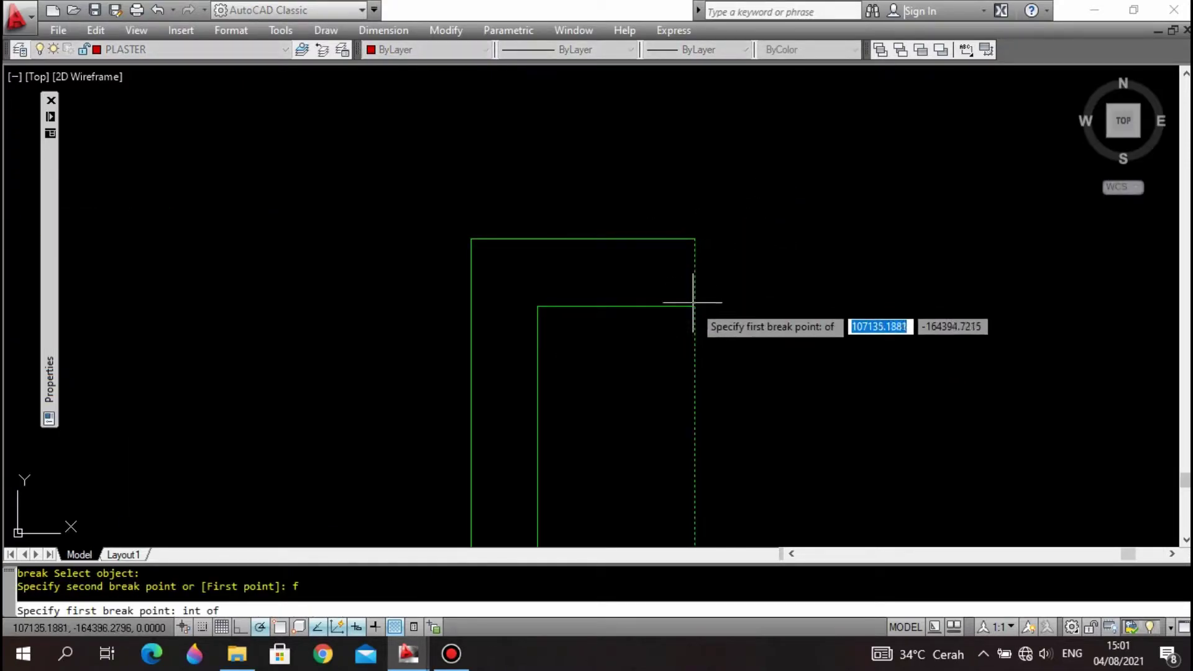
pyautogui.write('s')
# Step: Stretch the pilaster cap's end 50 units outward to form the overhang
pyautogui.press('Return')
pyautogui.click(714, 225)
pyautogui.click(675, 355)
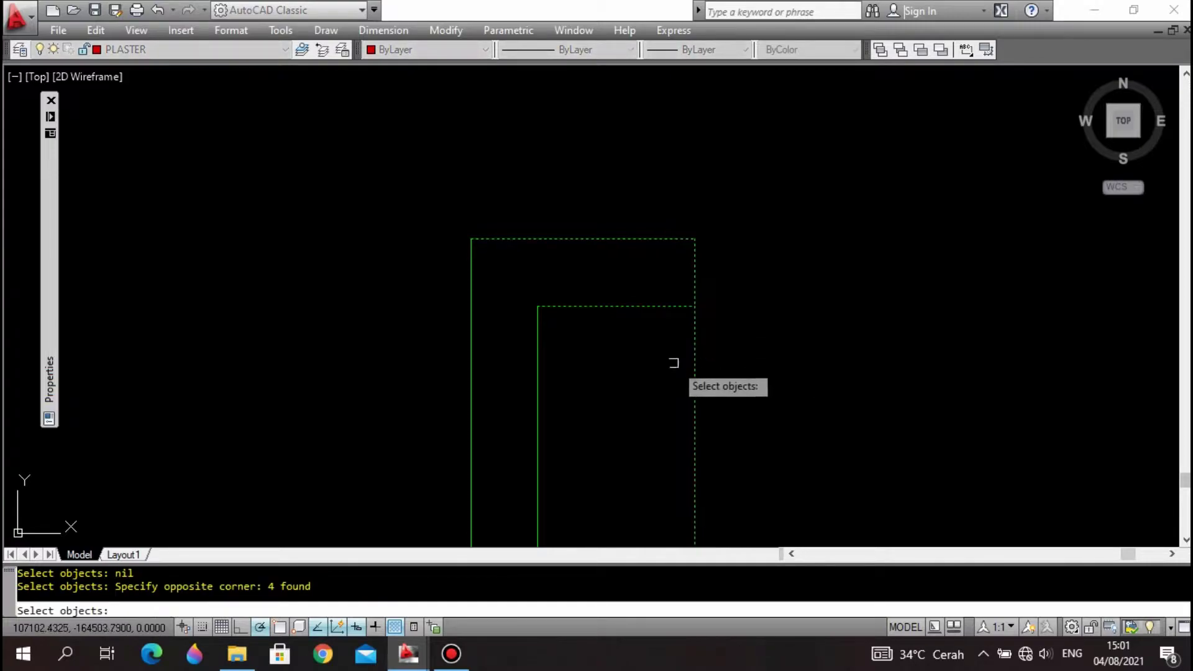
pyautogui.keyDown('shift'); pyautogui.moveTo(702, 376); pyautogui.dragTo(653, 373); pyautogui.keyUp('shift')
pyautogui.press('Return')
pyautogui.click(744, 356)
pyautogui.write('5')
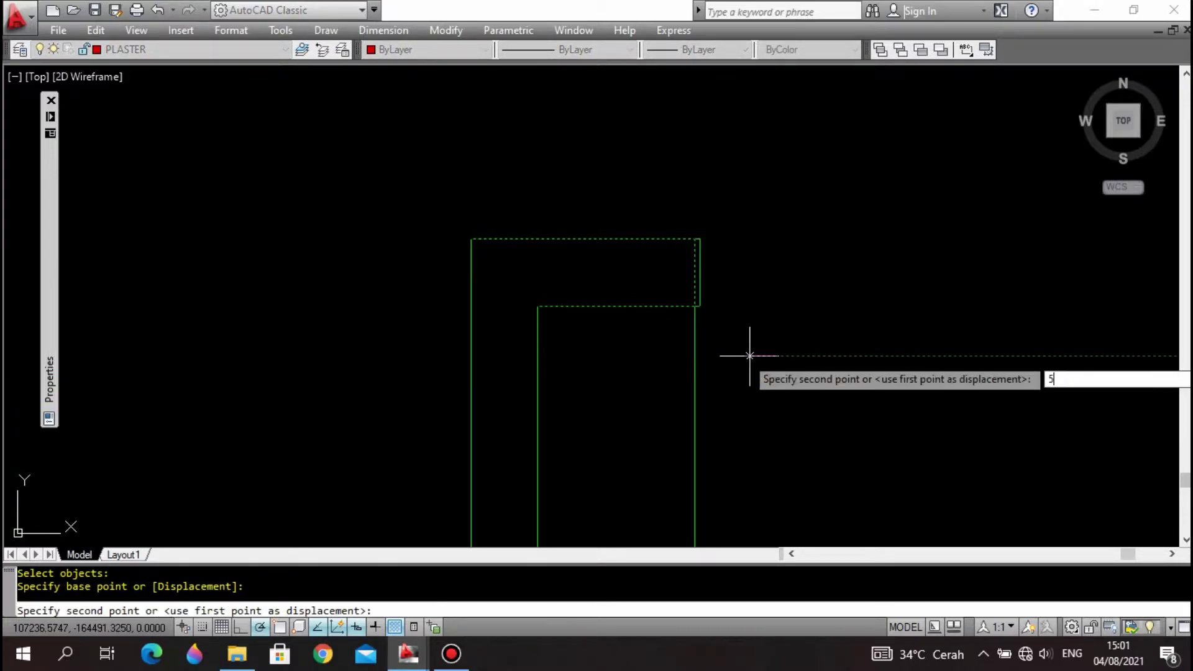
pyautogui.write('0')
pyautogui.press('Return')
# Step: Copy the short pilaster line 80 units down to outline the band
pyautogui.scroll(-6, 703, 261)
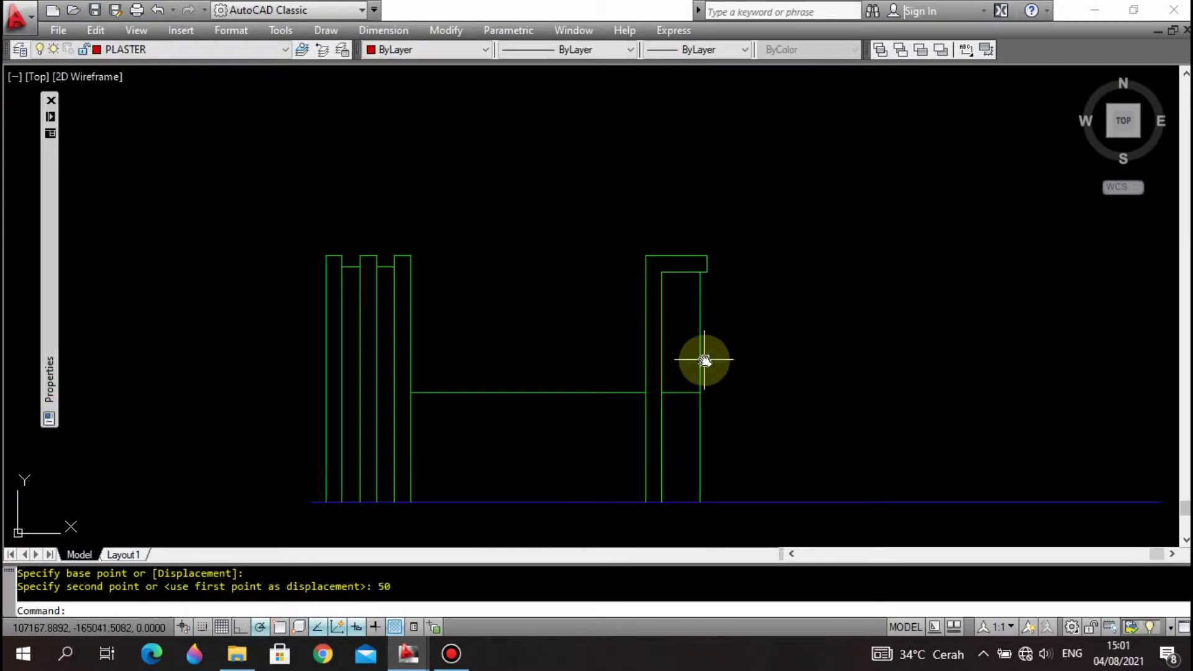
pyautogui.moveTo(704, 359); pyautogui.dragTo(691, 320, button='middle')
pyautogui.click(680, 334)
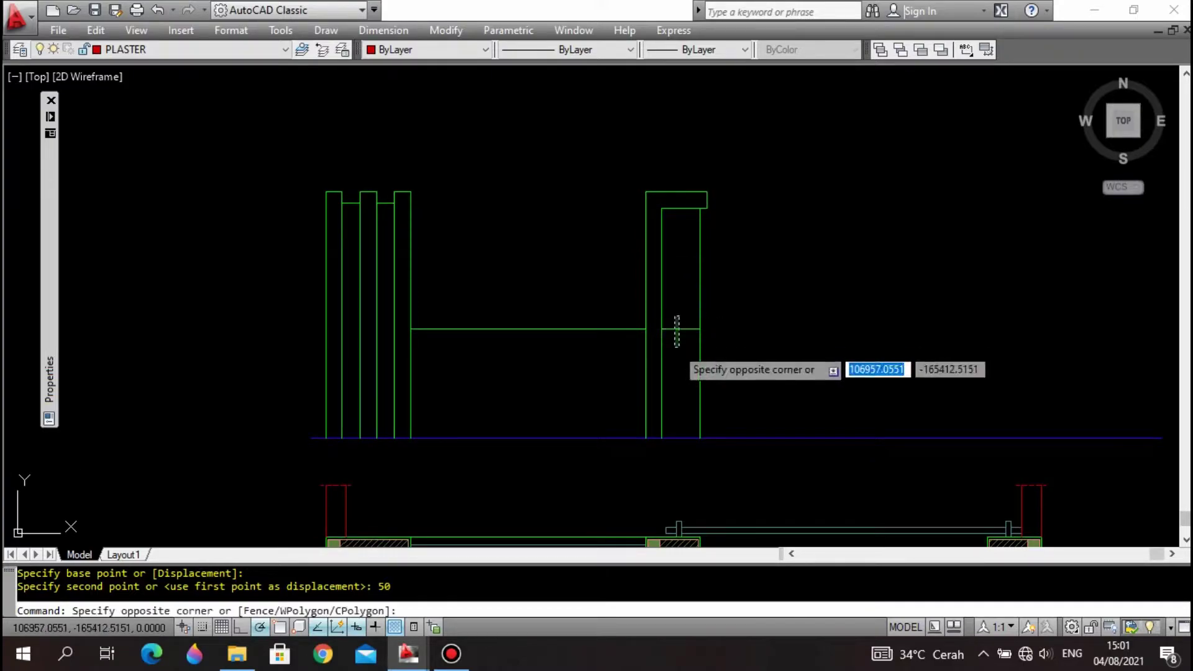
pyautogui.write('co')
pyautogui.press('Return')
pyautogui.scroll(5, 684, 339)
pyautogui.click(684, 339)
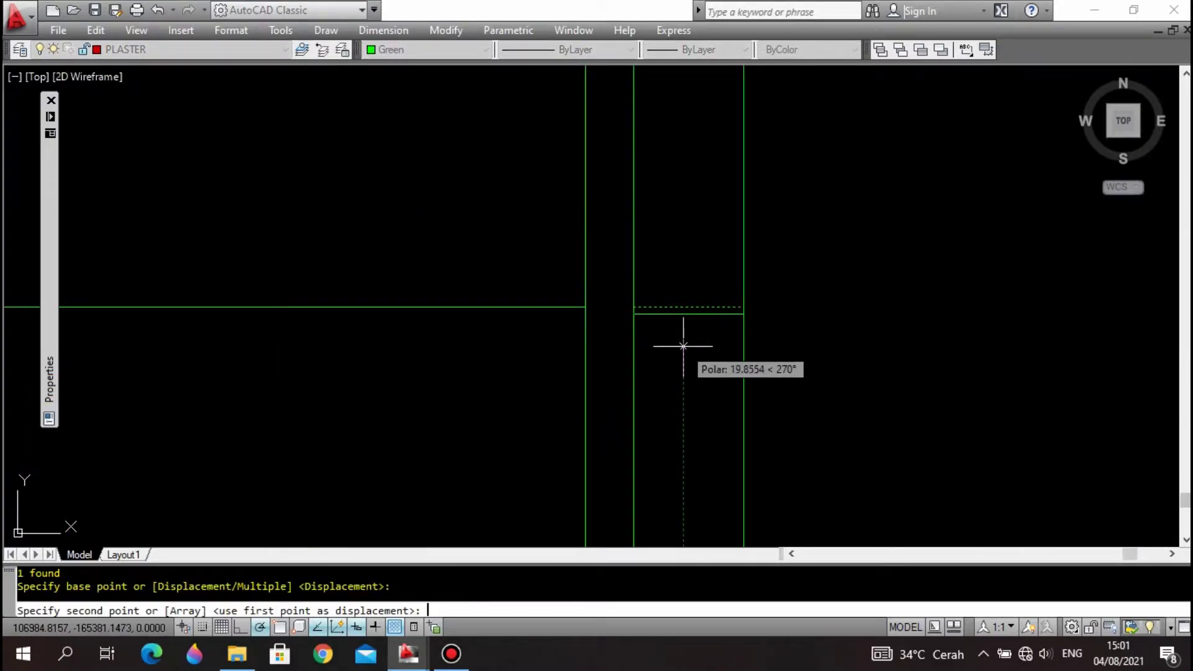
pyautogui.write('80')
pyautogui.press('Return')
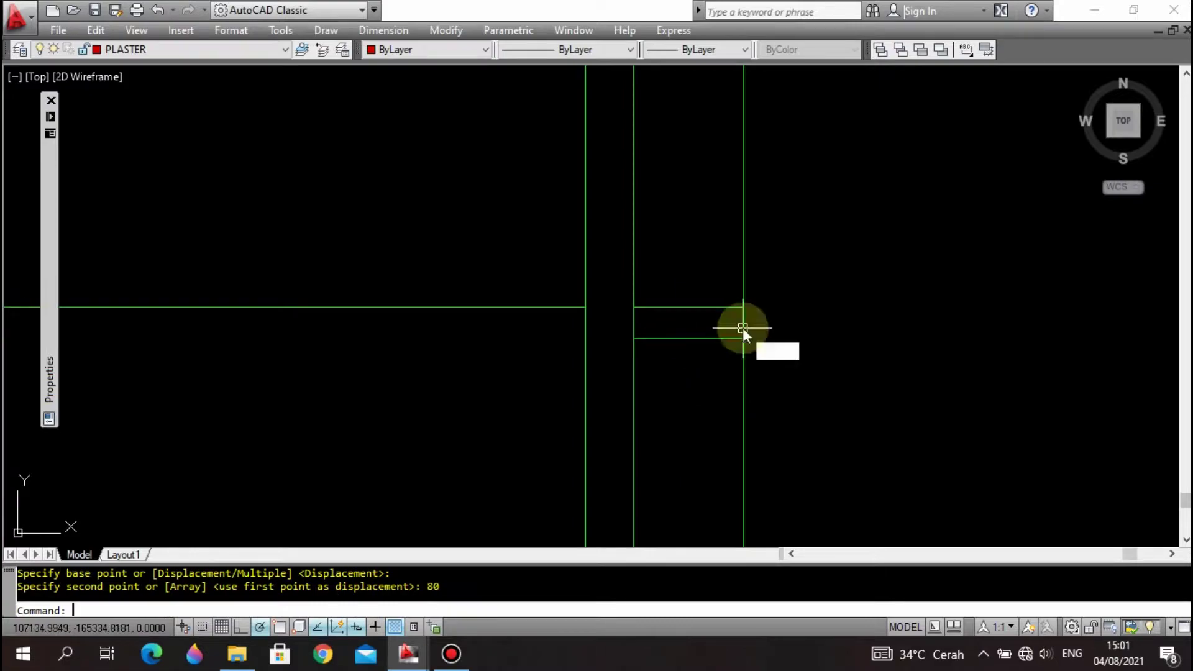
# Step: Break the band lines at their intersections
pyautogui.click(740, 298)
pyautogui.write('f int @')
pyautogui.click(740, 325)
pyautogui.write('f int of')
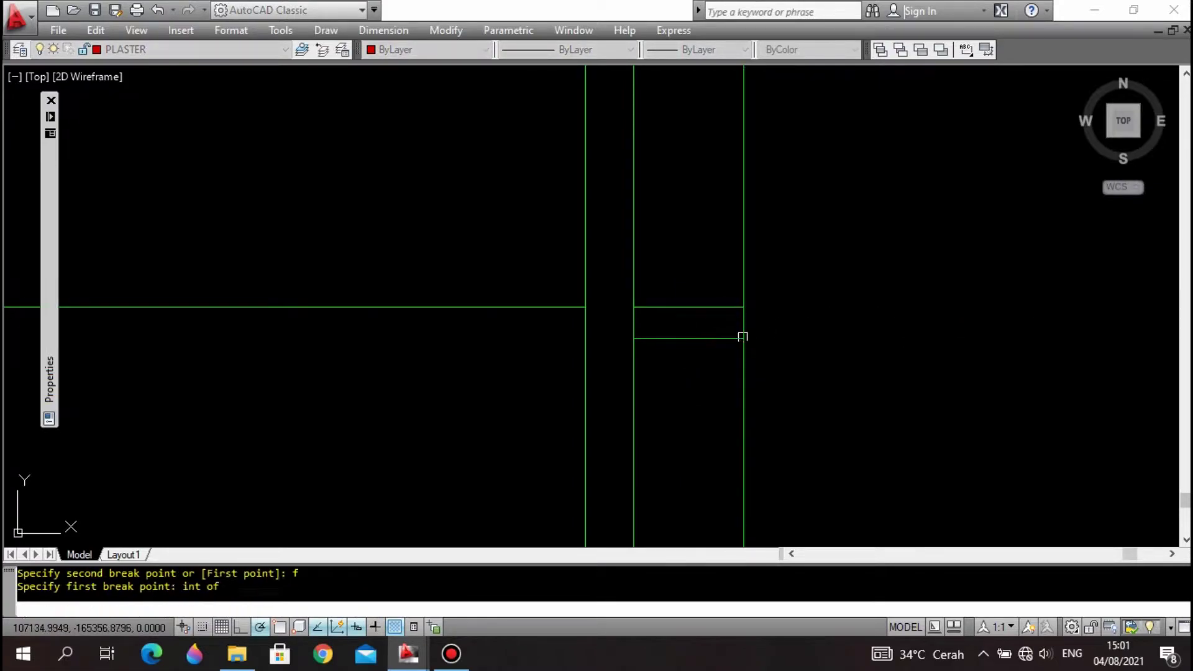
pyautogui.write('@ s')
pyautogui.click(755, 292)
# Step: Stretch the band's end 30 units outward
pyautogui.click(741, 336)
pyautogui.keyDown('shift'); pyautogui.click(744, 367); pyautogui.keyUp('shift')
pyautogui.click(780, 274)
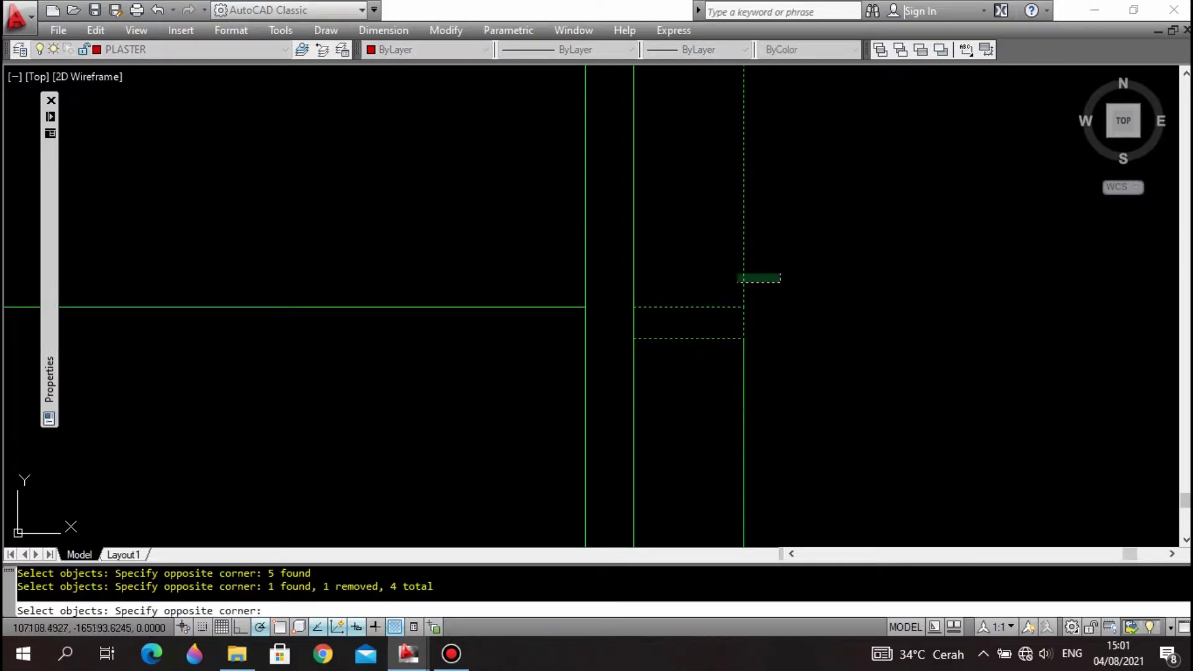
pyautogui.click(737, 281)
pyautogui.press('Return')
pyautogui.click(751, 303)
pyautogui.write('30')
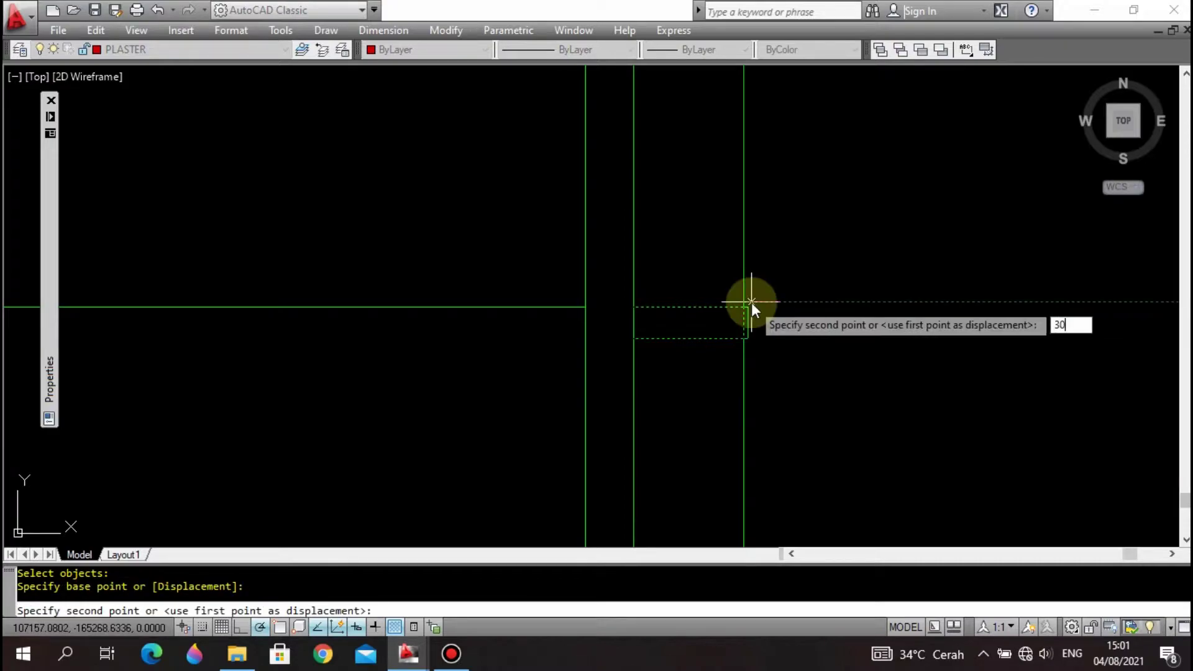
pyautogui.press('Return')
# Step: Copy the horizontal rail between the pilasters 80 units to double it
pyautogui.scroll(-4, 770, 282)
pyautogui.click(640, 322)
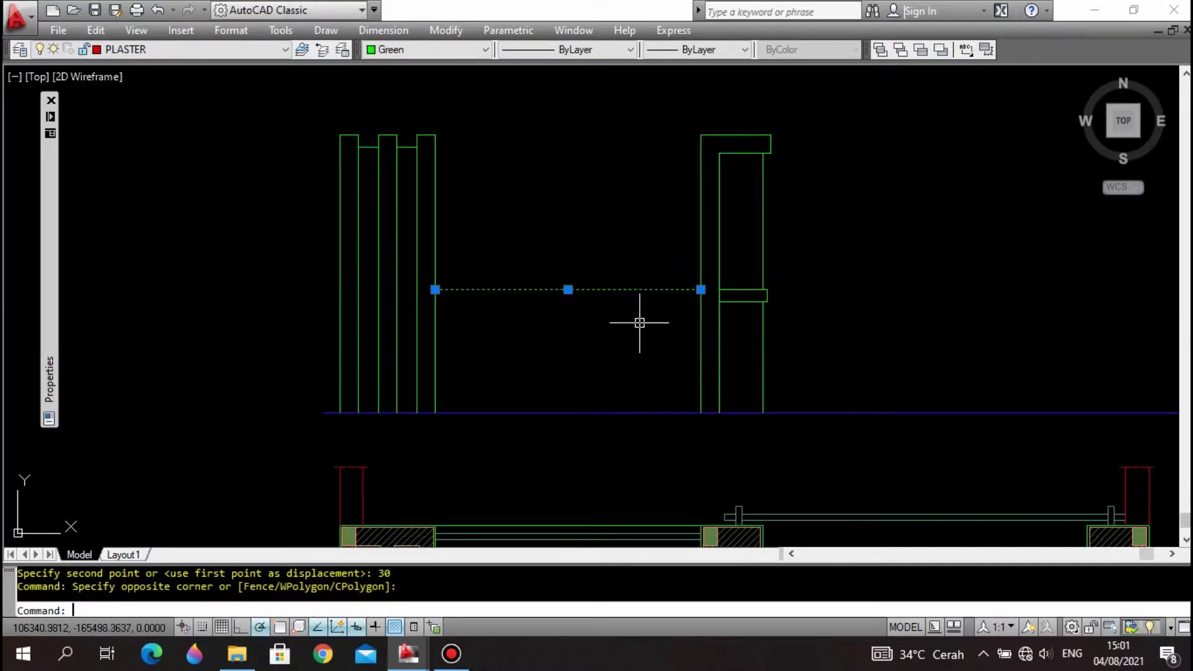
pyautogui.write('co')
pyautogui.press('Return')
pyautogui.write('80')
pyautogui.press('Return')
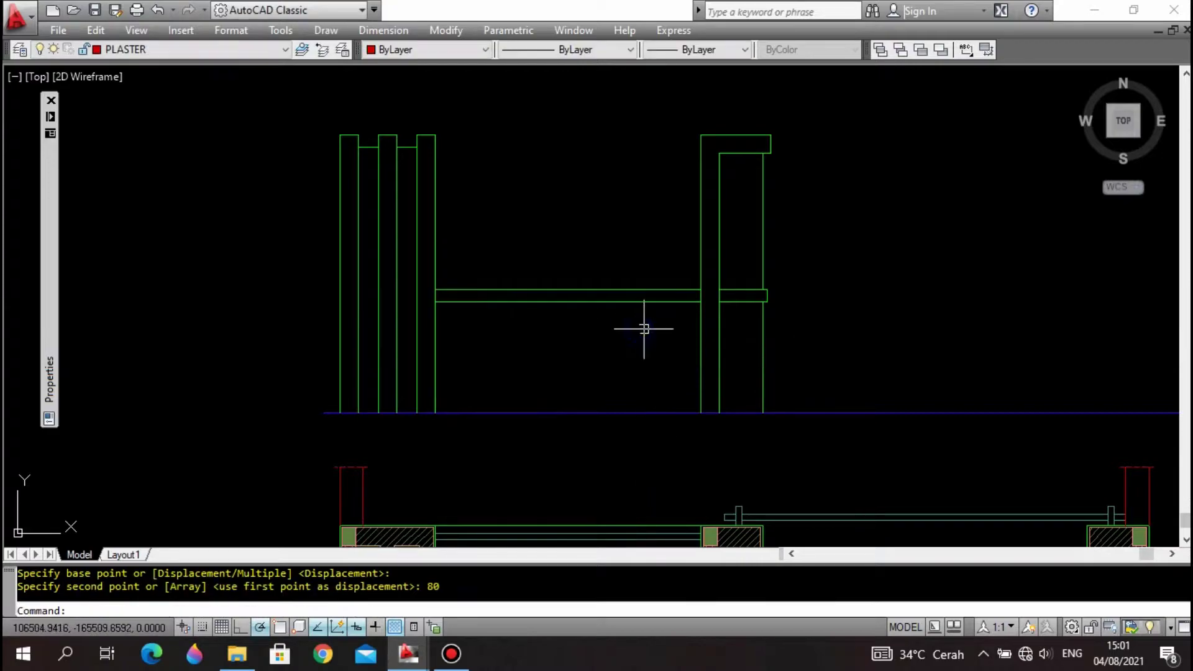
pyautogui.moveTo(707, 221); pyautogui.dragTo(719, 244, button='middle')
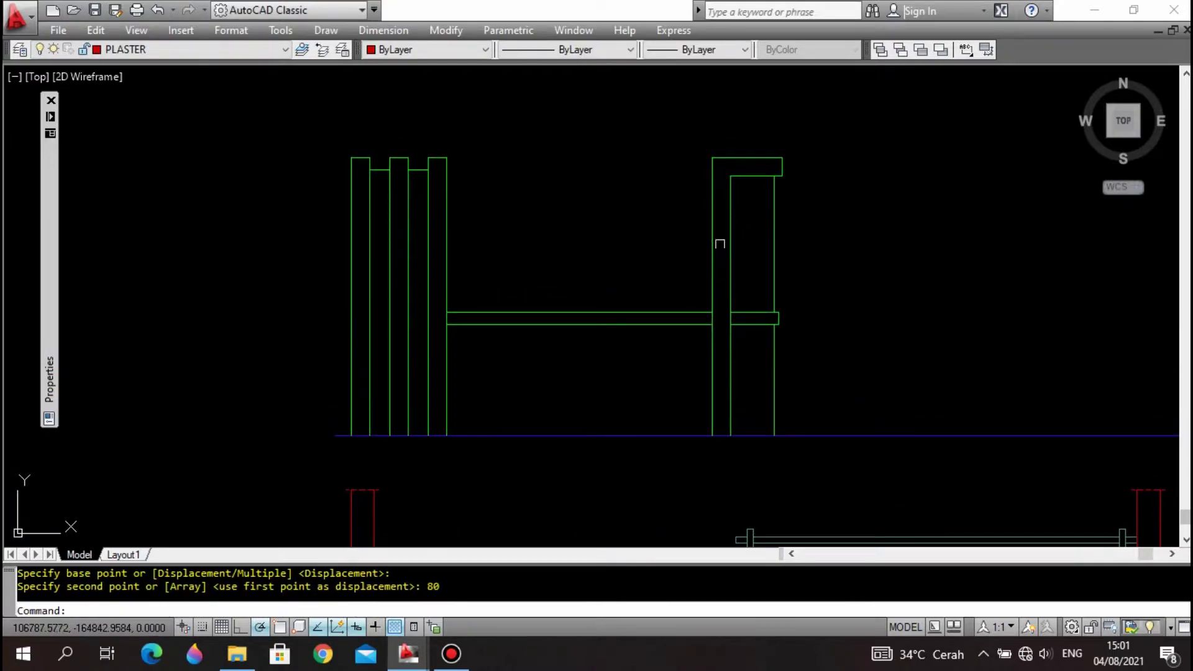
pyautogui.scroll(3, 764, 206)
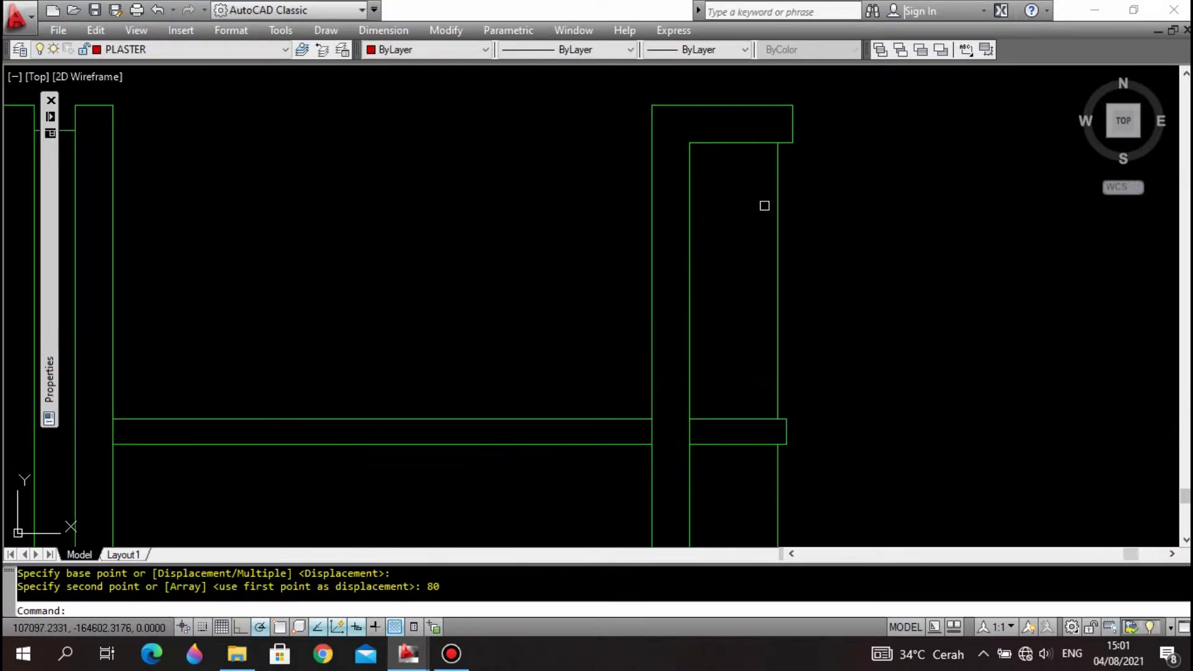
pyautogui.write('c')
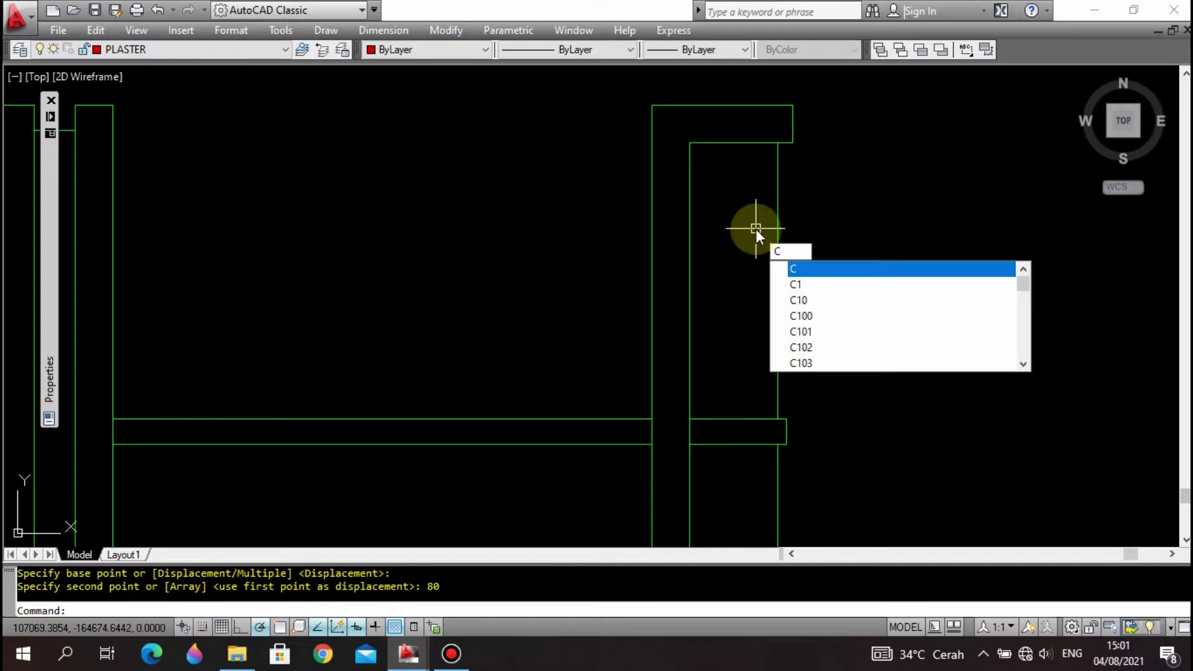
pyautogui.press('Escape')
pyautogui.press('Escape')
pyautogui.scroll(-5, 756, 228)
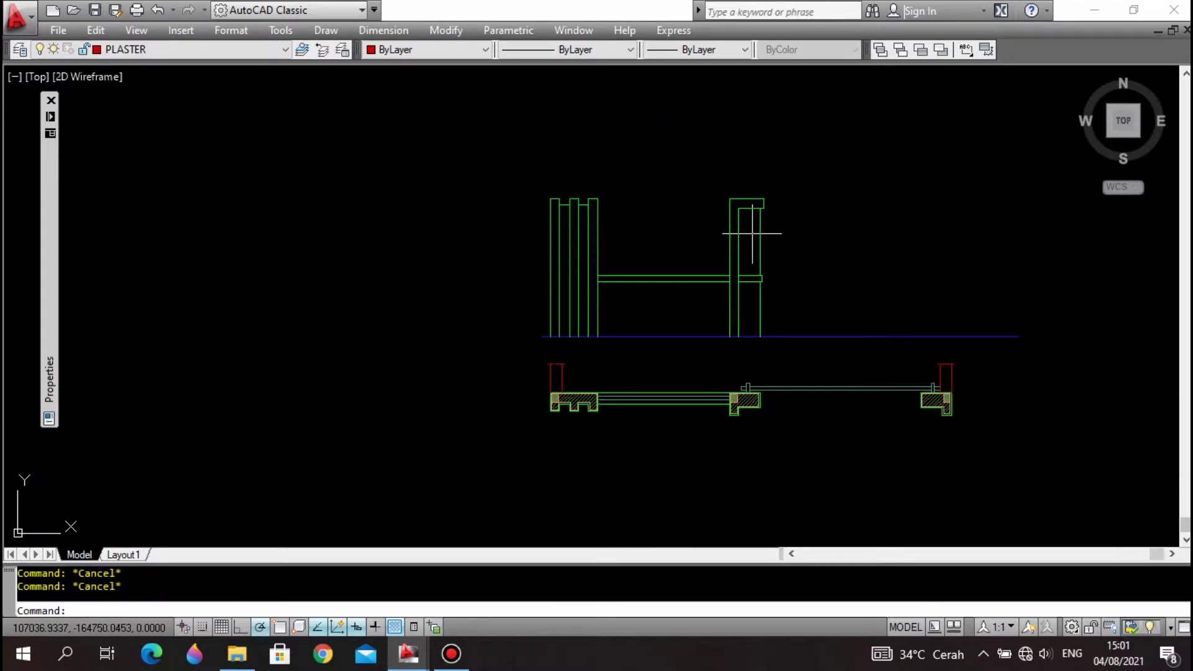
# Step: Offset the top connector line 200 units downward
pyautogui.moveTo(677, 222); pyautogui.dragTo(742, 229, button='middle')
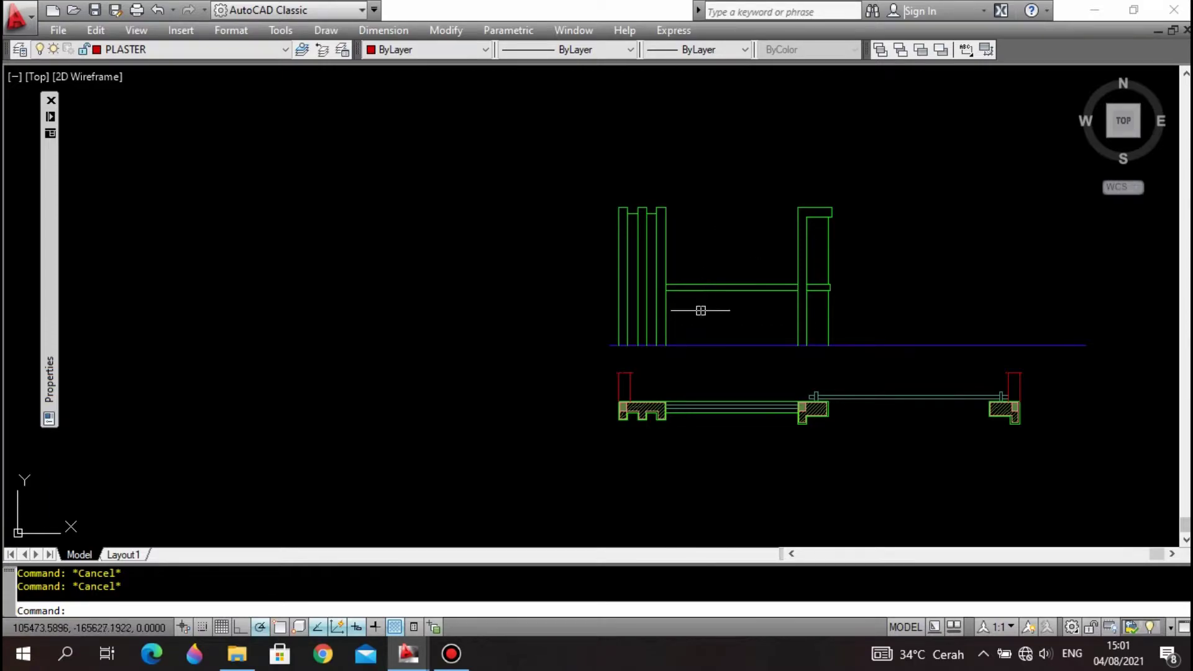
pyautogui.scroll(2, 701, 310)
pyautogui.scroll(1, 712, 258)
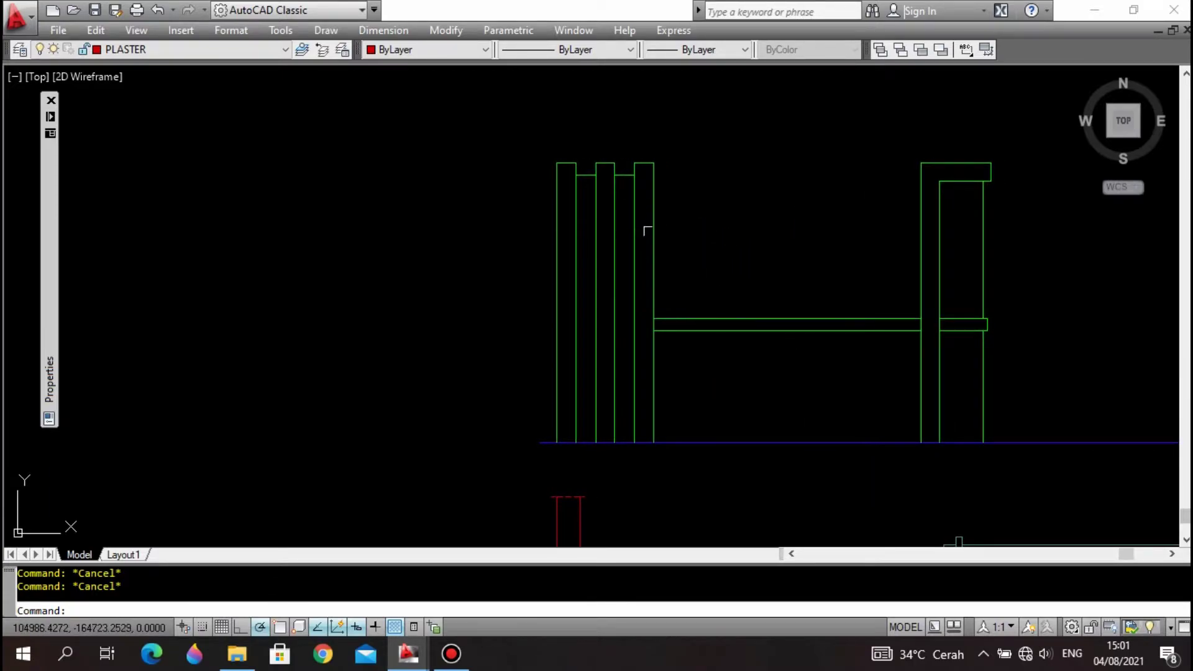
pyautogui.scroll(3, 621, 181)
pyautogui.write('o')
pyautogui.press('Return')
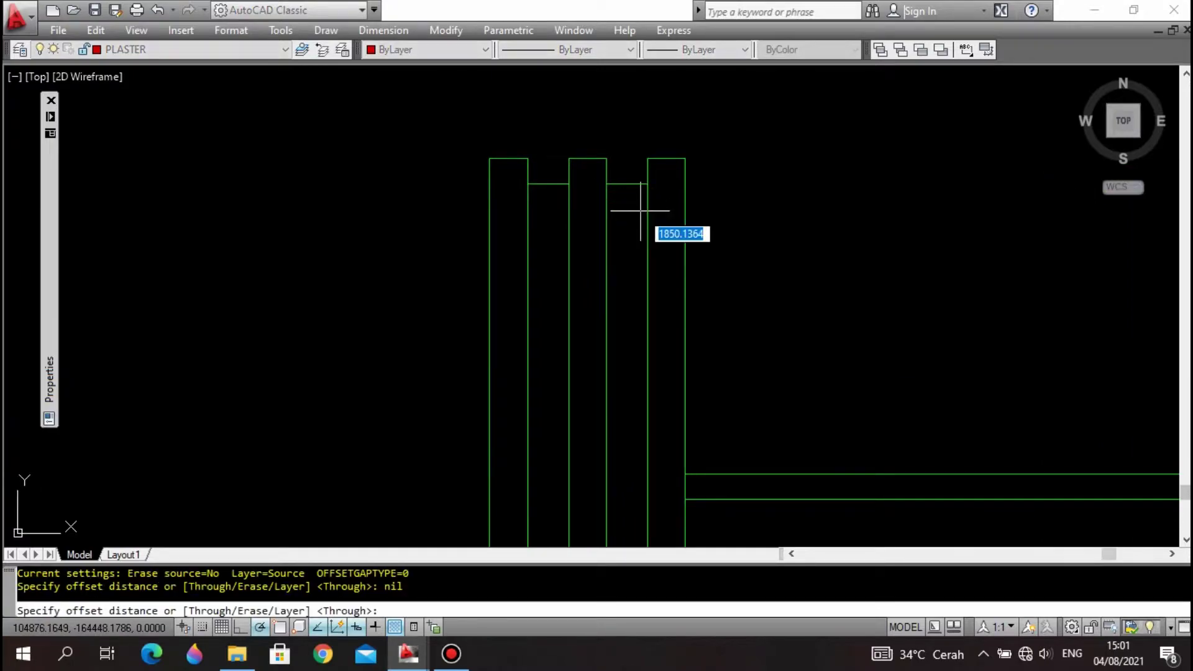
pyautogui.press('Return')
pyautogui.click(635, 184)
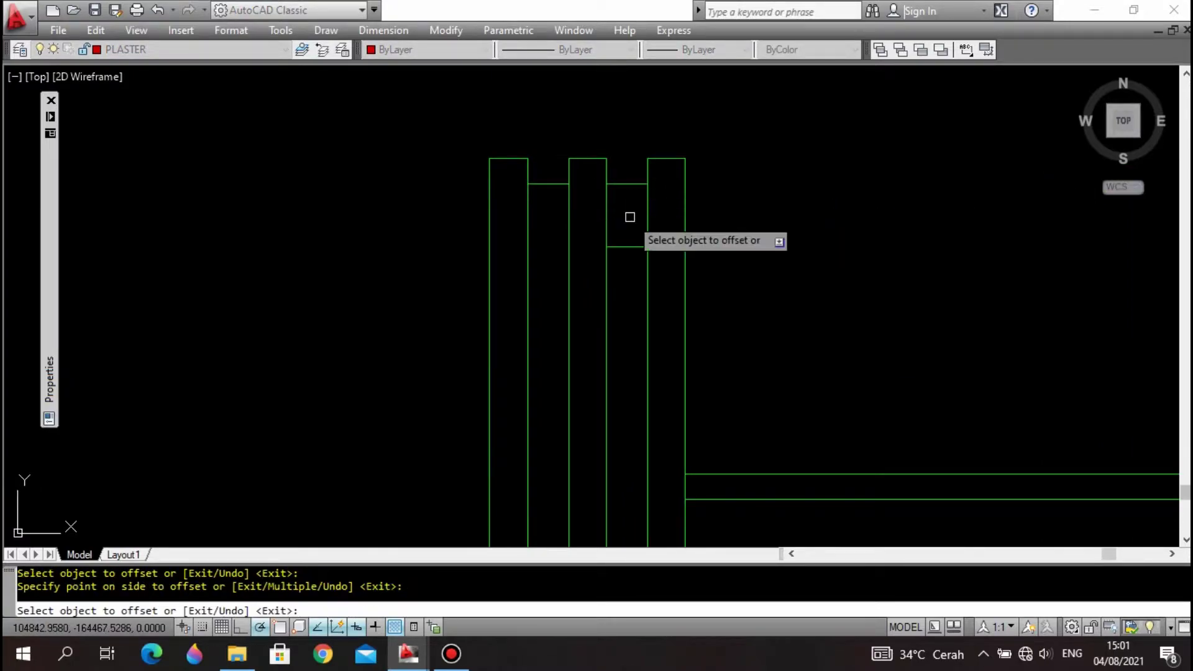
pyautogui.click(629, 218)
pyautogui.press('Escape')
pyautogui.press('Escape')
# Step: Copy the new offset line 250 units down
pyautogui.moveTo(635, 228); pyautogui.dragTo(626, 260)
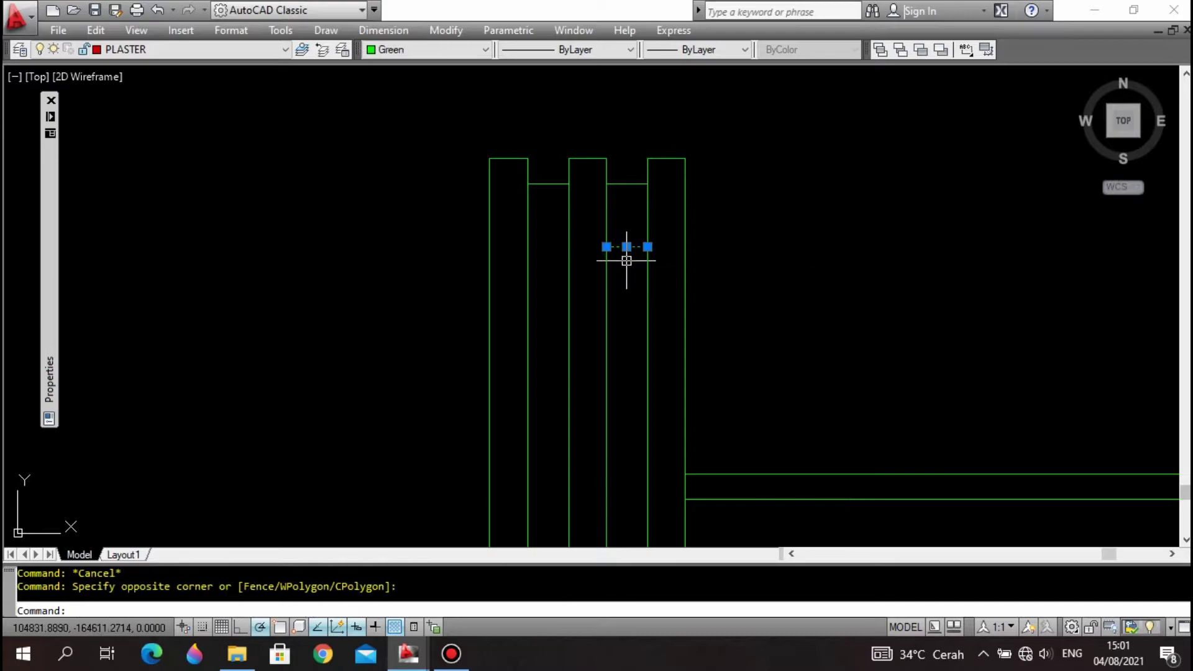
pyautogui.write('co')
pyautogui.press('Return')
pyautogui.click(627, 275)
pyautogui.write('250')
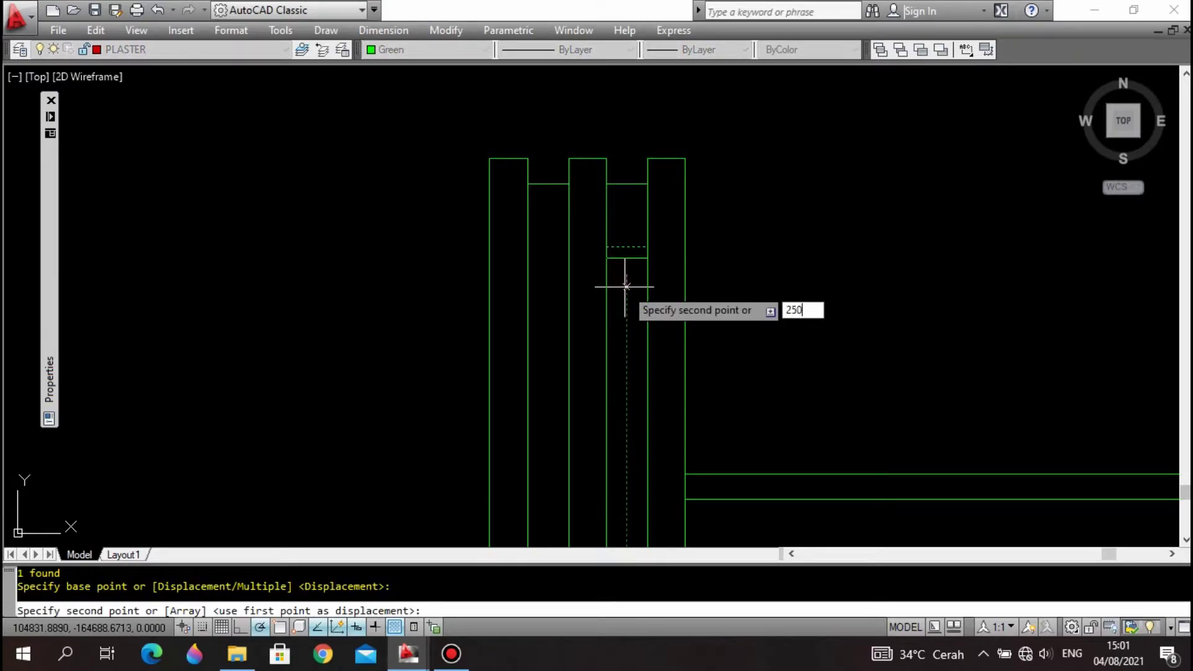
pyautogui.press('Return')
pyautogui.scroll(2, 625, 287)
pyautogui.scroll(1, 625, 287)
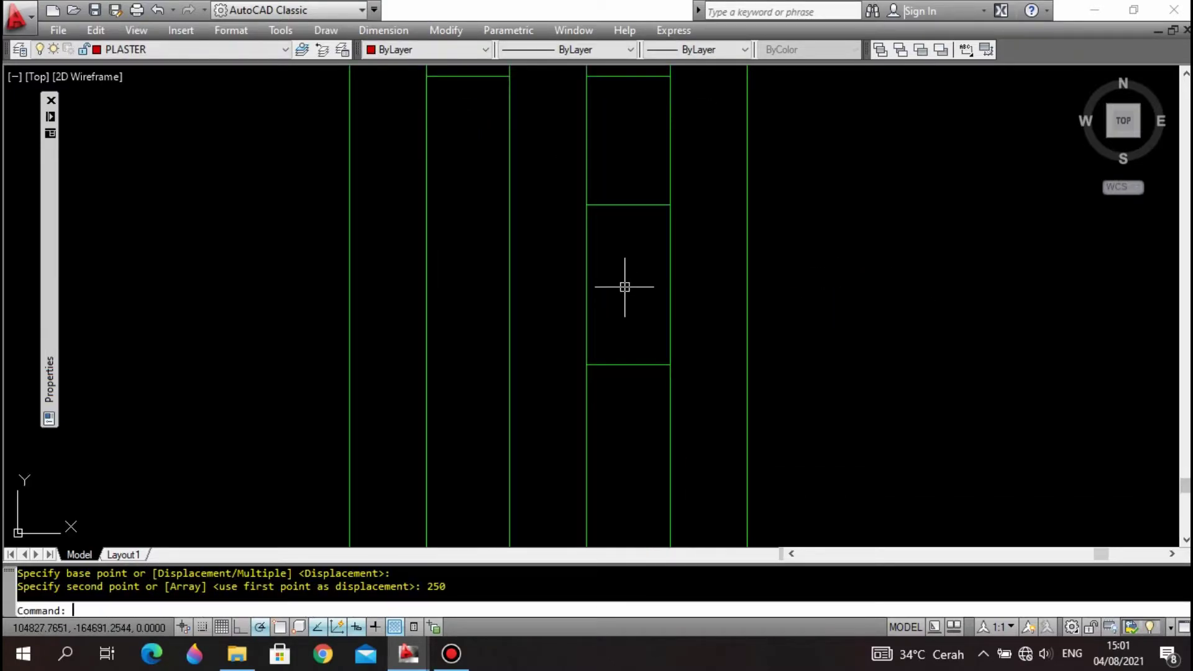
pyautogui.write('rc')
# Step: Draw a red rectangle across the pilaster opening using Endpoint snaps
pyautogui.press('Return')
pyautogui.keyDown('shift'); pyautogui.rightClick(639, 213); pyautogui.keyUp('shift')
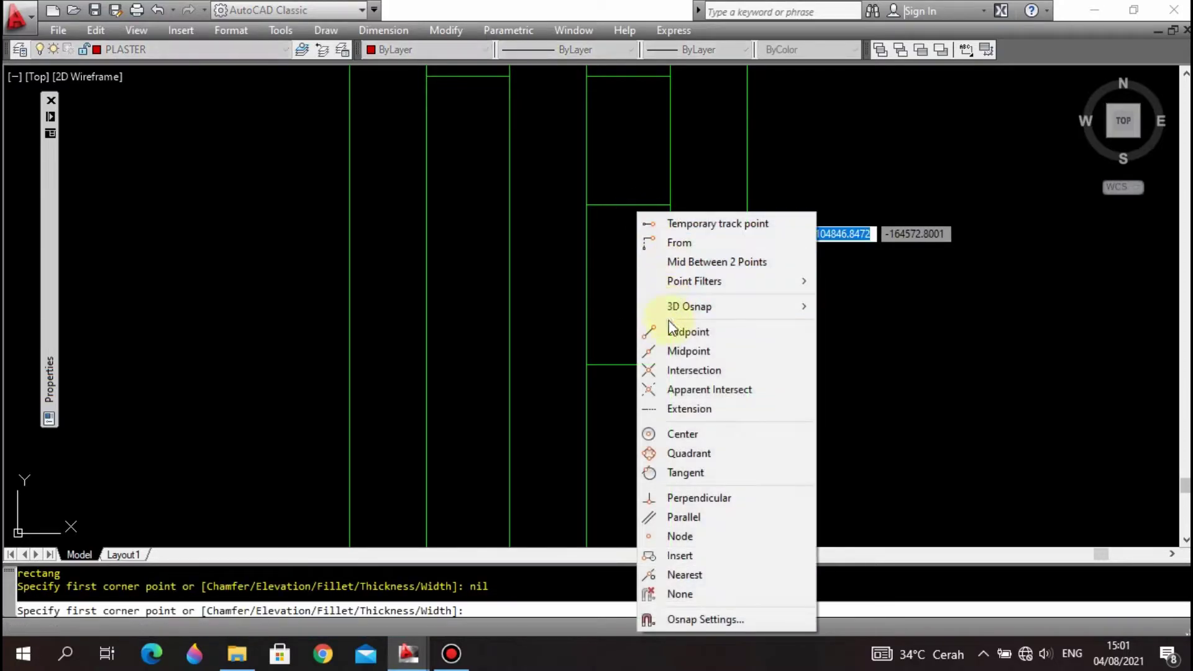
pyautogui.click(669, 329)
pyautogui.click(668, 364)
pyautogui.keyDown('shift'); pyautogui.rightClick(624, 263); pyautogui.keyUp('shift')
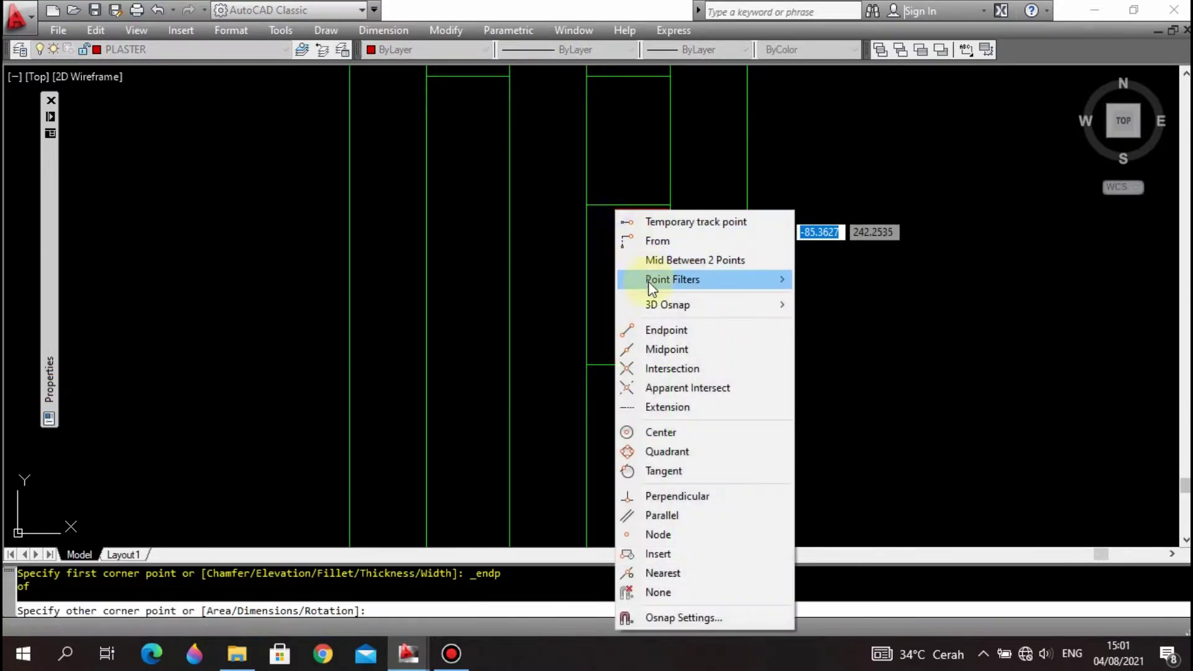
pyautogui.click(642, 330)
pyautogui.click(610, 206)
pyautogui.press('Escape')
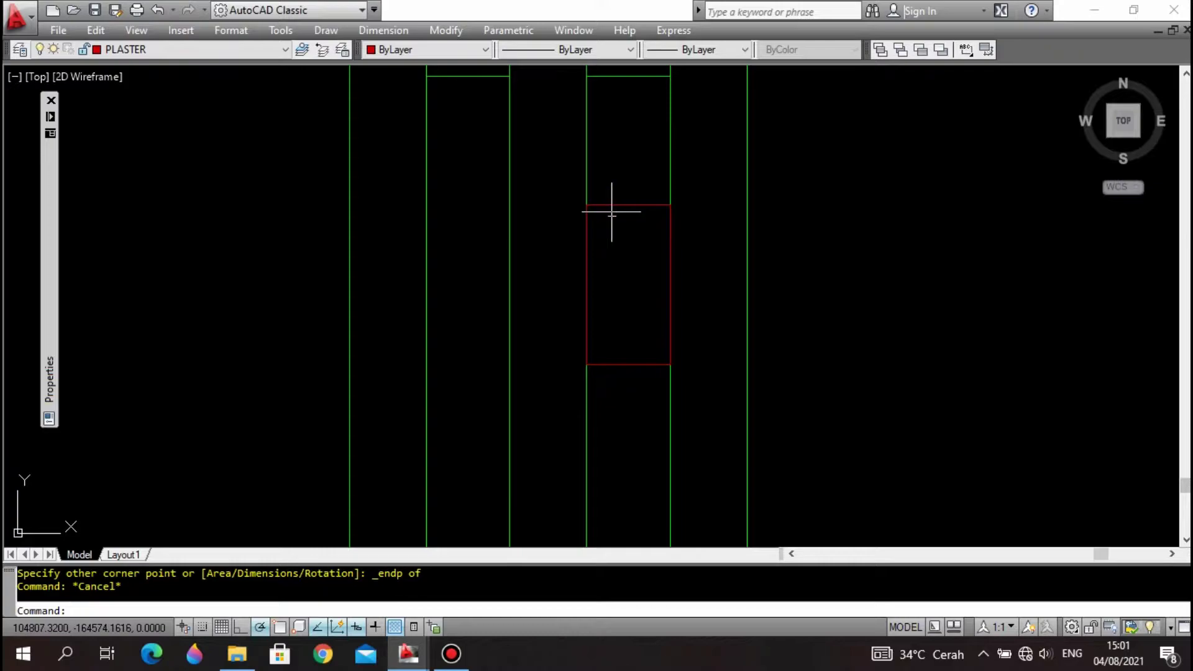
# Step: Offset the red rectangle 15 units inward and delete the outer one
pyautogui.write('o')
pyautogui.press('Return')
pyautogui.press('Return')
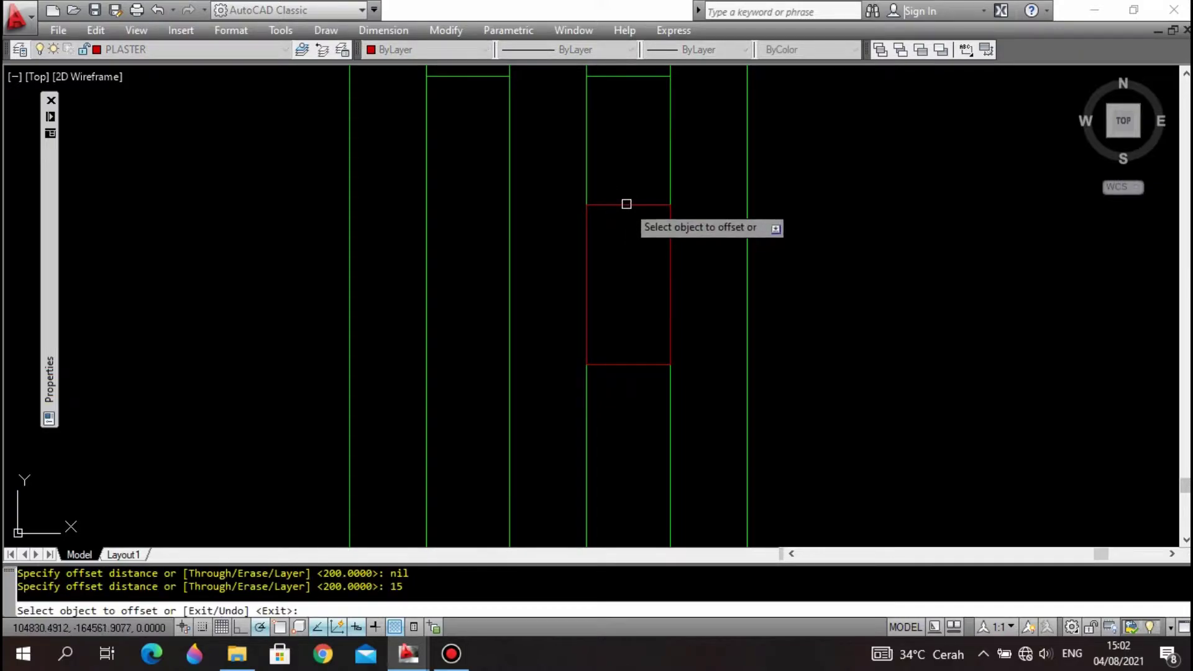
pyautogui.click(624, 205)
pyautogui.press('Escape')
pyautogui.scroll(2, 588, 220)
pyautogui.press('Escape')
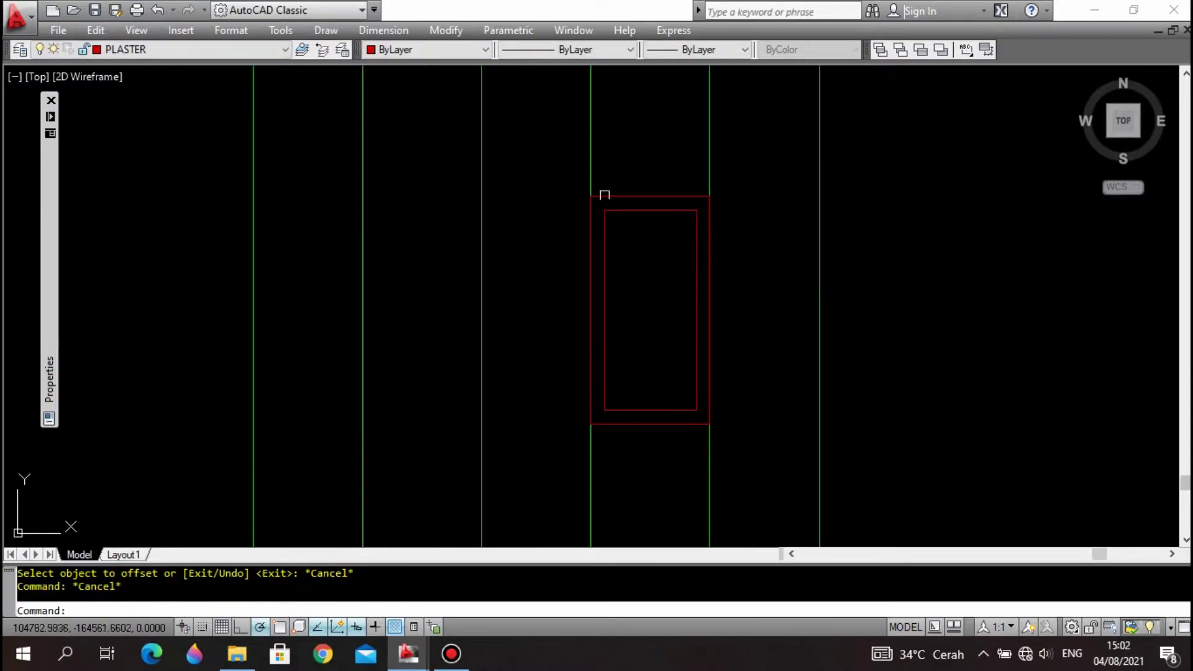
pyautogui.click(620, 198)
pyautogui.press('Delete')
pyautogui.moveTo(656, 269); pyautogui.dragTo(641, 245, button='middle')
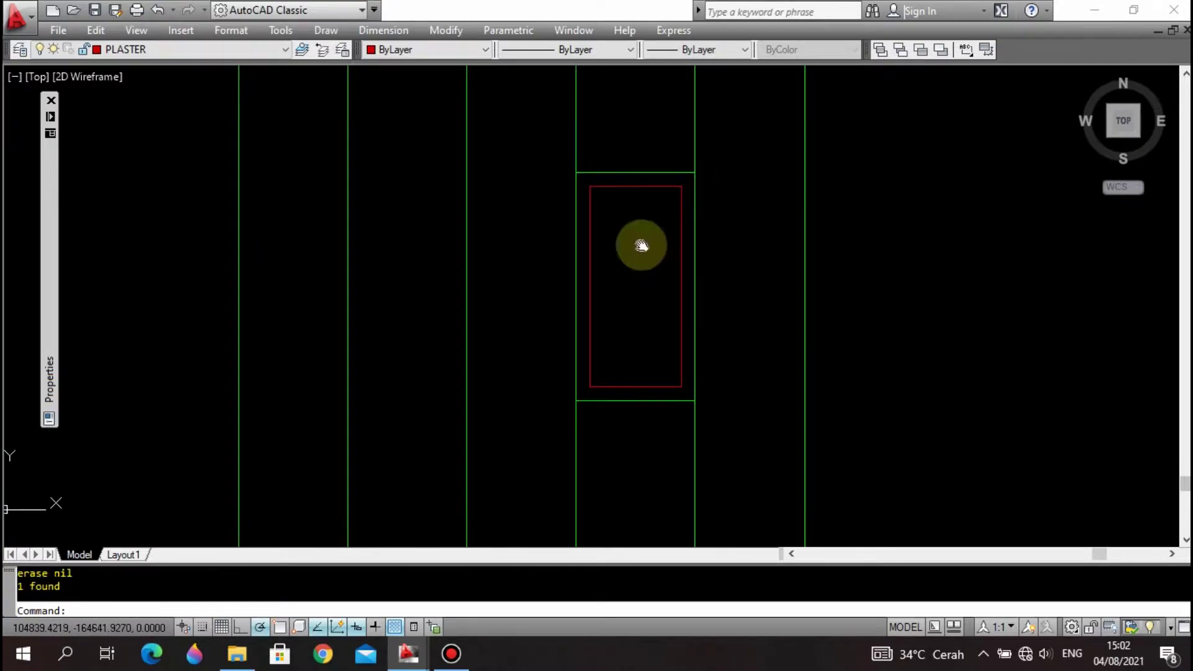
pyautogui.write('lee')
# Step: Draw two corner-to-corner diagonals forming an X in the inner rectangle
pyautogui.press('Return')
pyautogui.click(591, 186)
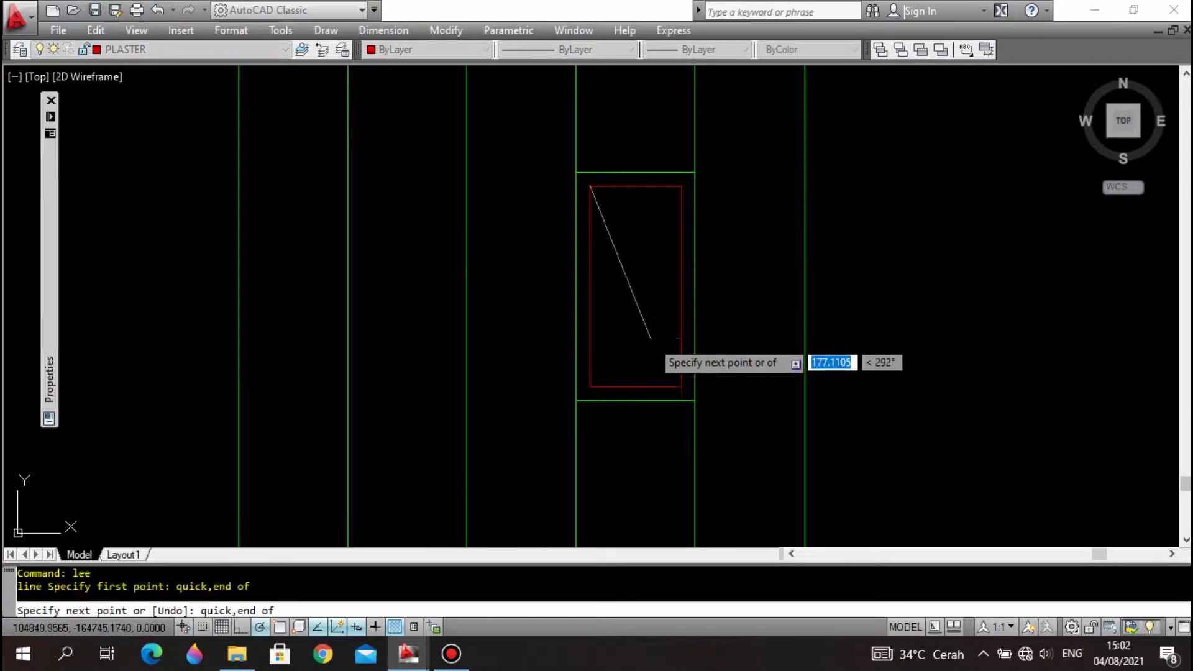
pyautogui.click(681, 386)
pyautogui.press('Return')
pyautogui.press('Return')
pyautogui.click(617, 385)
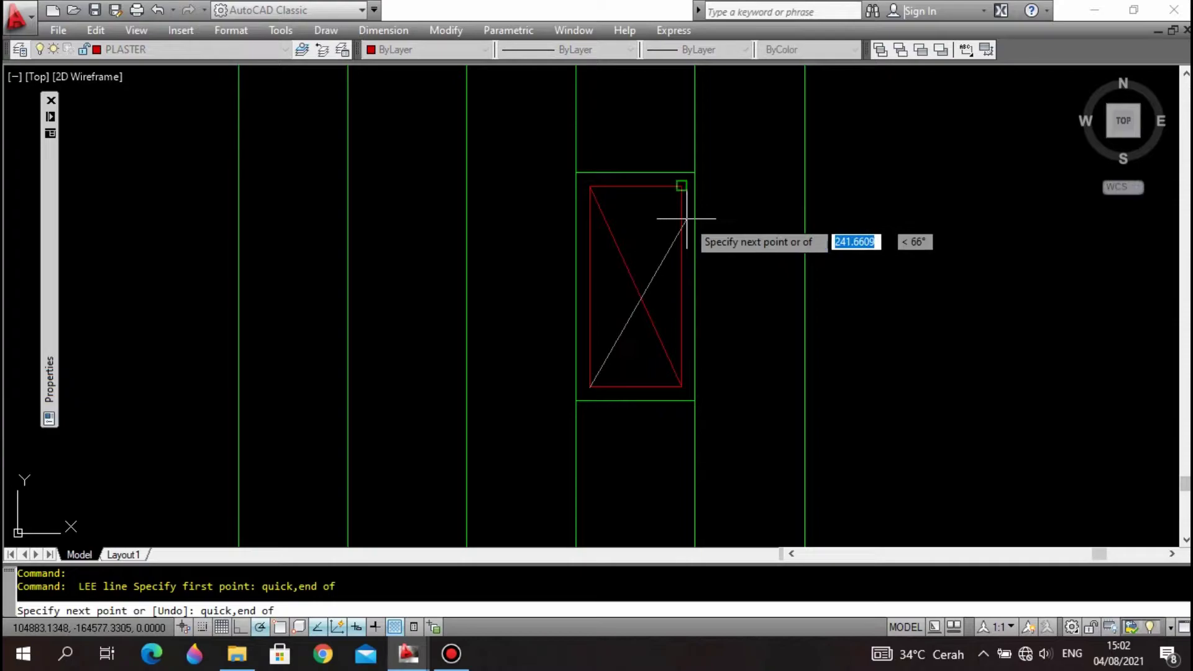
pyautogui.click(682, 183)
pyautogui.press('Return')
pyautogui.press('Escape')
pyautogui.scroll(-2, 696, 264)
# Step: Divide the red vertical guide line into 3 equal parts
pyautogui.click(577, 333)
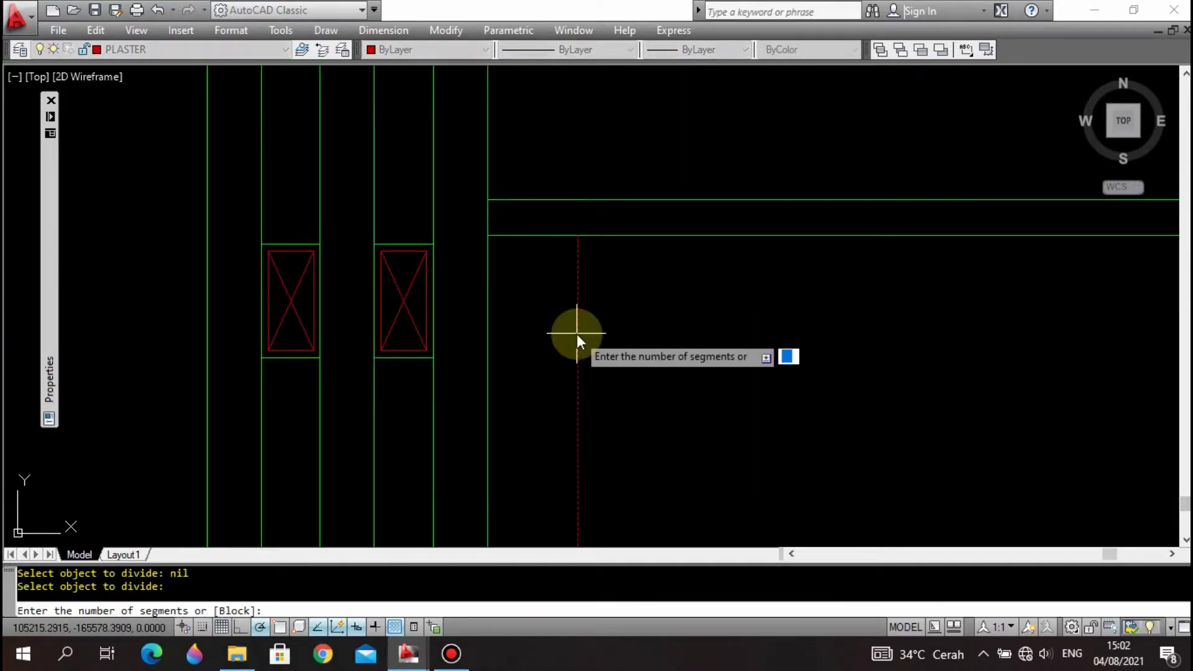
pyautogui.write('3')
pyautogui.press('Return')
pyautogui.press('Escape')
# Step: Copy the green horizontal rail line from its endpoint to the upper division node
pyautogui.scroll(-1, 608, 344)
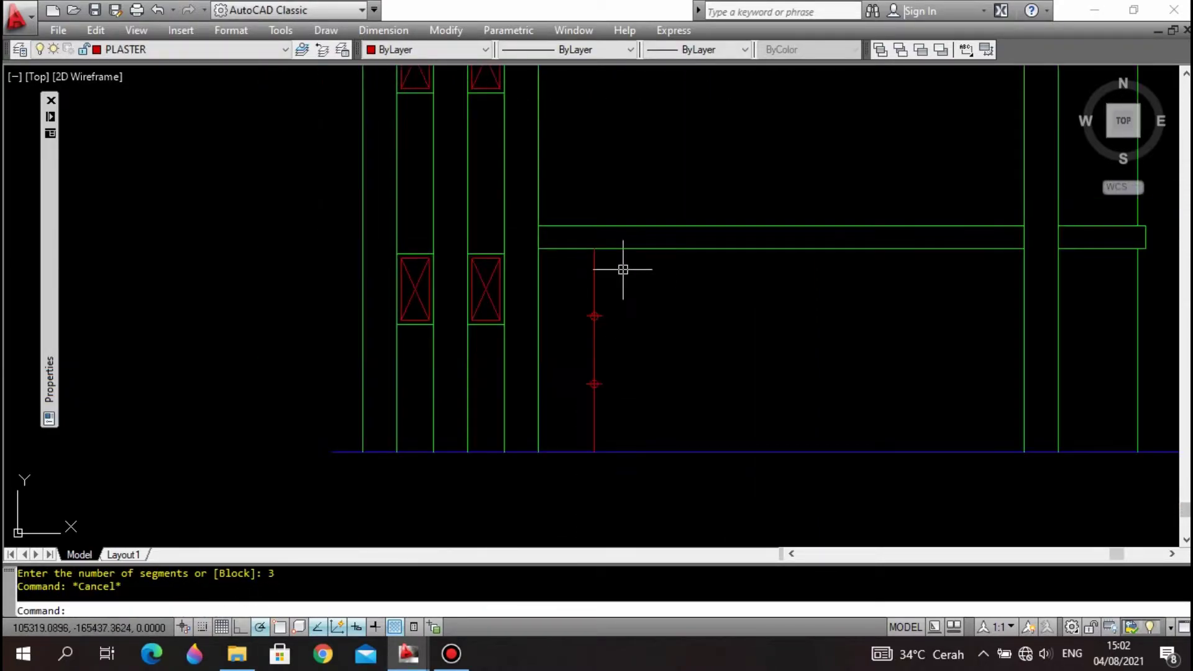
pyautogui.moveTo(621, 267); pyautogui.dragTo(612, 235)
pyautogui.write('o')
pyautogui.press('Return')
pyautogui.scroll(3, 615, 271)
pyautogui.keyDown('shift'); pyautogui.rightClick(609, 218); pyautogui.keyUp('shift')
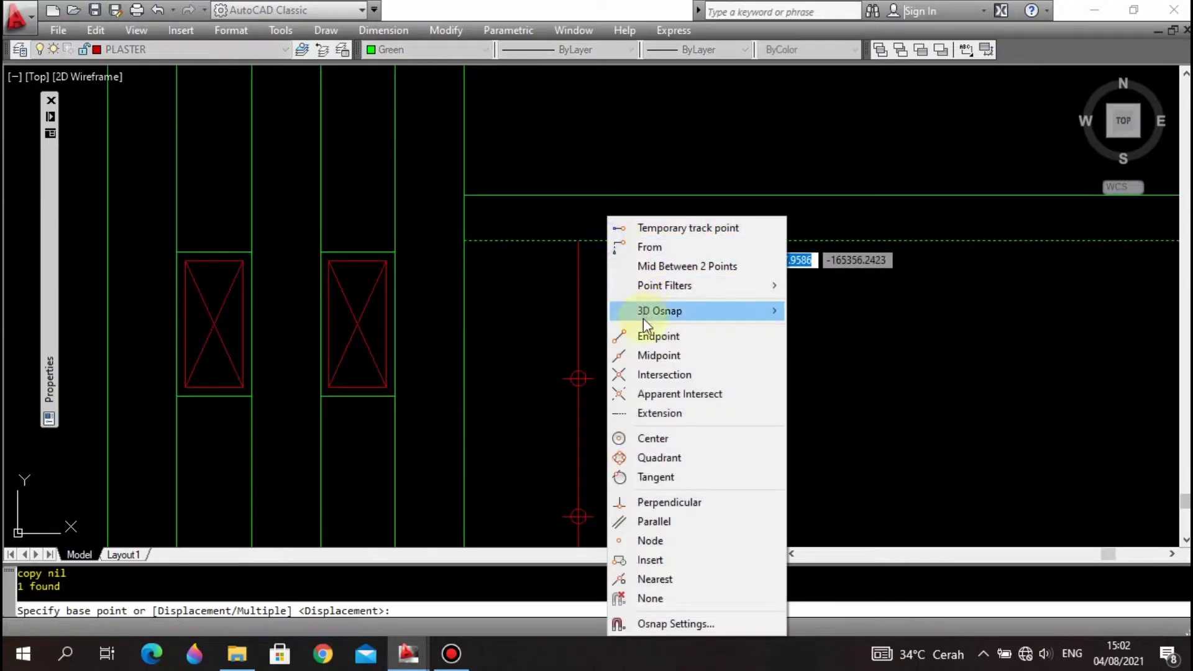
pyautogui.click(646, 336)
pyautogui.click(583, 282)
pyautogui.keyDown('shift'); pyautogui.rightClick(583, 282); pyautogui.keyUp('shift')
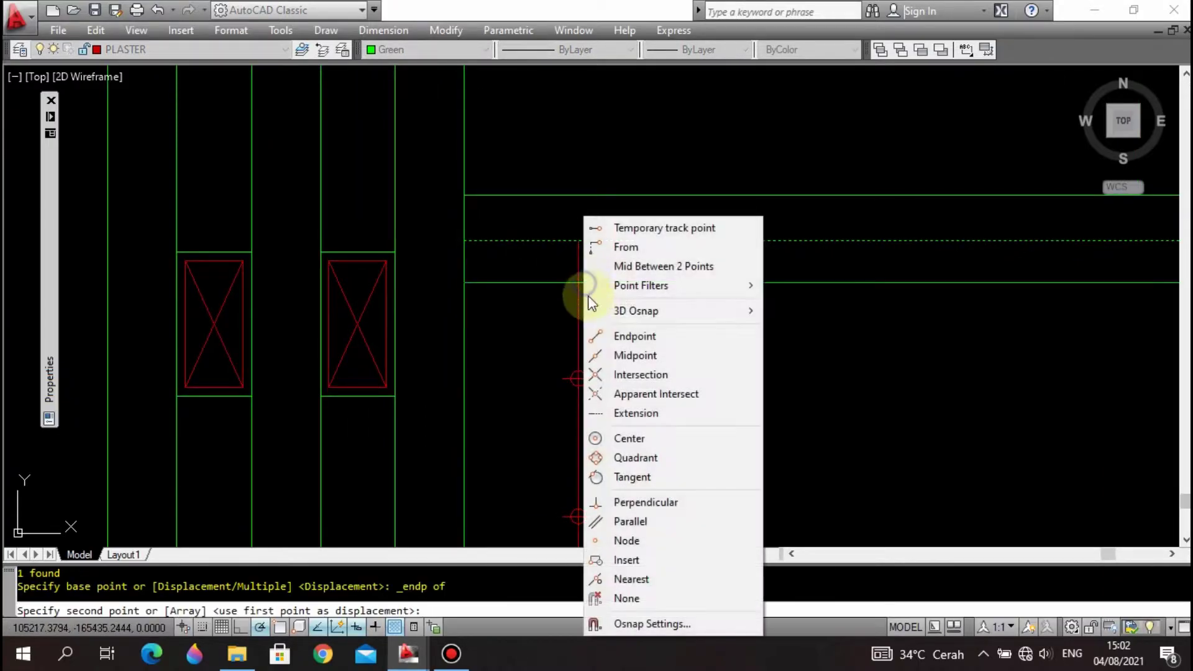
pyautogui.click(617, 538)
pyautogui.click(578, 378)
pyautogui.press('Escape')
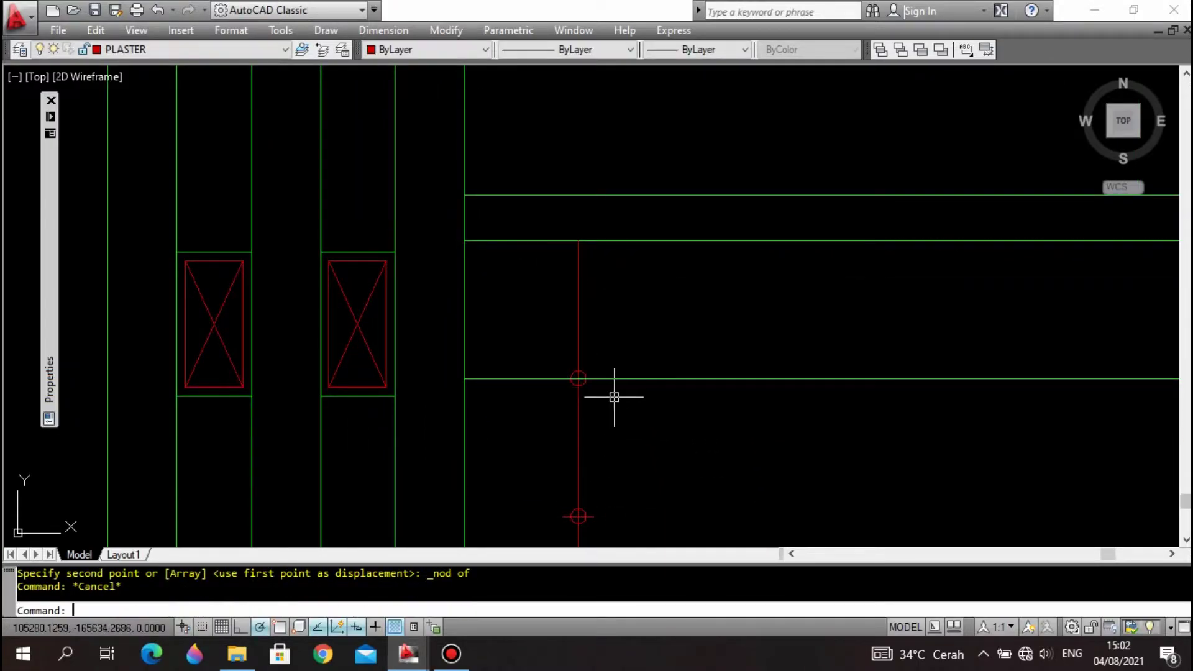
# Step: Offset the copied rail line 15 units above and below
pyautogui.write('o')
pyautogui.press('Return')
pyautogui.write('15')
pyautogui.press('Return')
pyautogui.scroll(2, 612, 382)
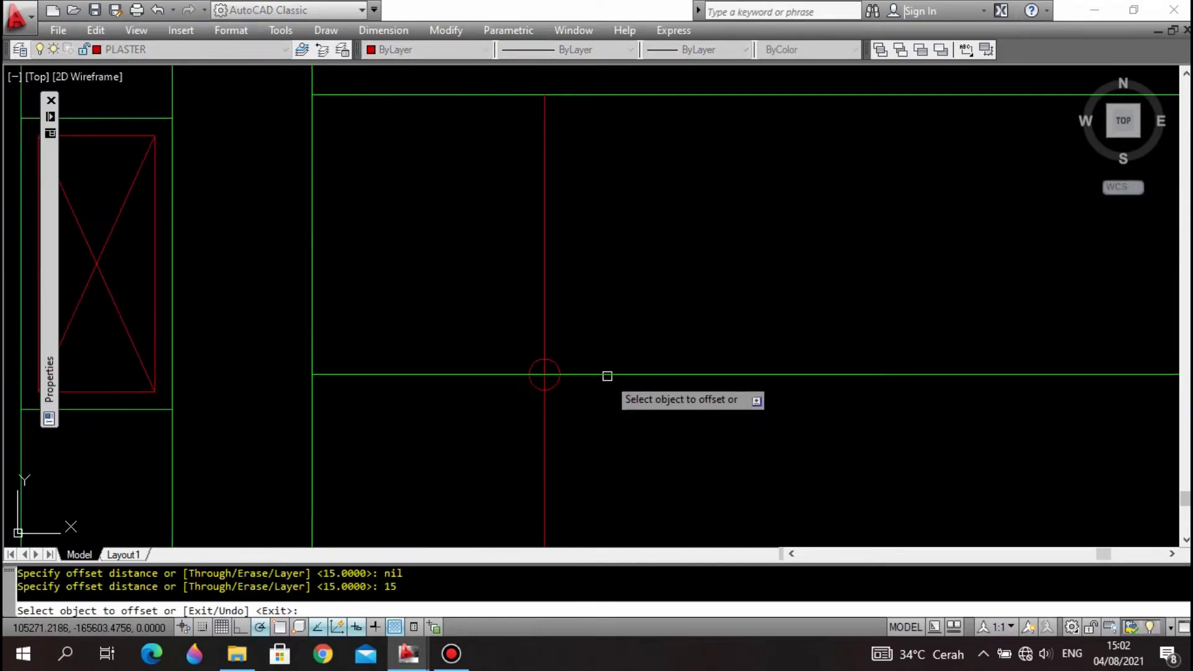
pyautogui.click(607, 376)
pyautogui.click(602, 355)
pyautogui.click(613, 394)
pyautogui.press('Escape')
# Step: Recolour the two offset rail lines to colour 33 (orange)
pyautogui.click(607, 426)
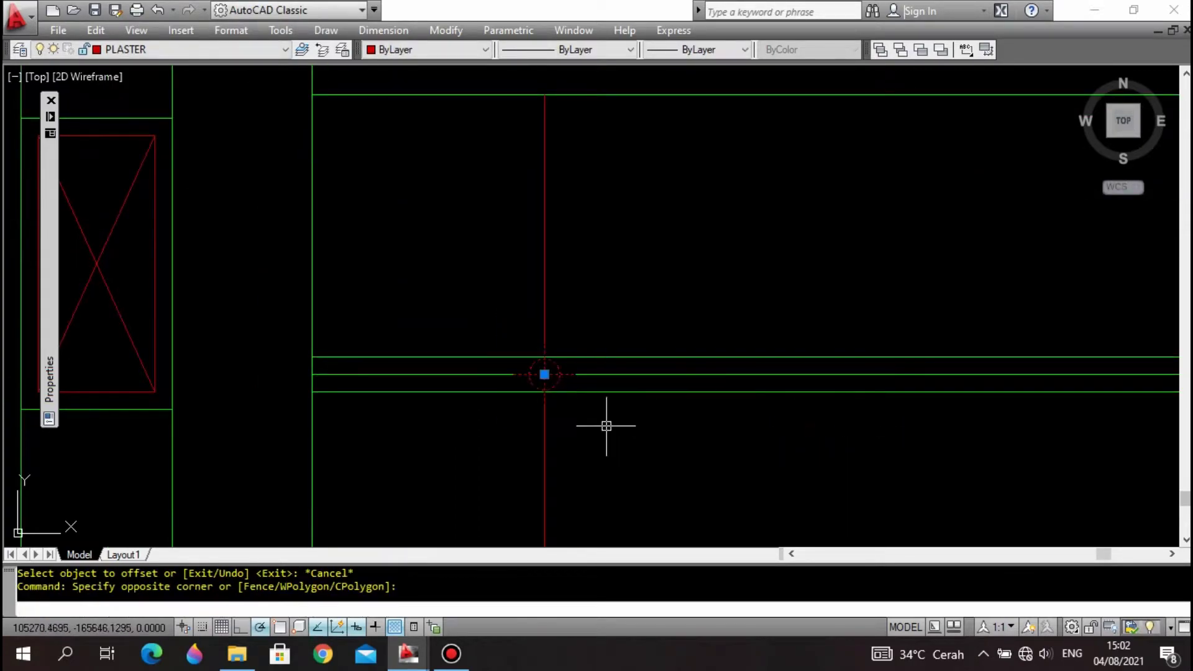
pyautogui.press('Escape')
pyautogui.scroll(-3, 646, 335)
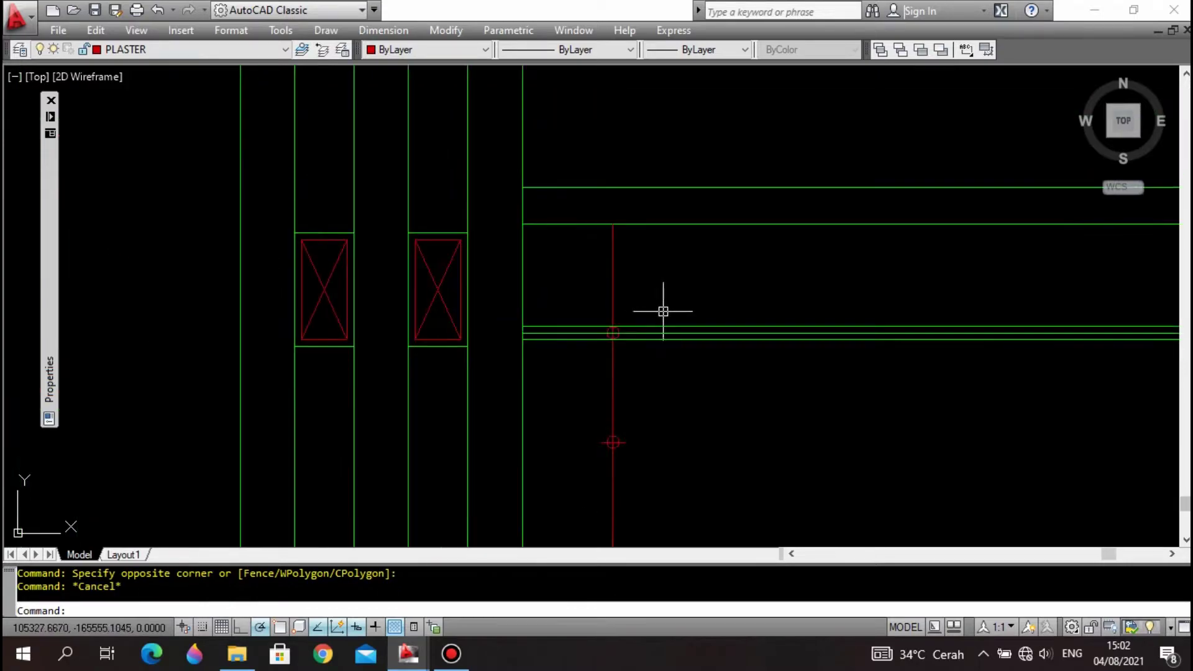
pyautogui.scroll(3, 653, 324)
pyautogui.click(641, 316)
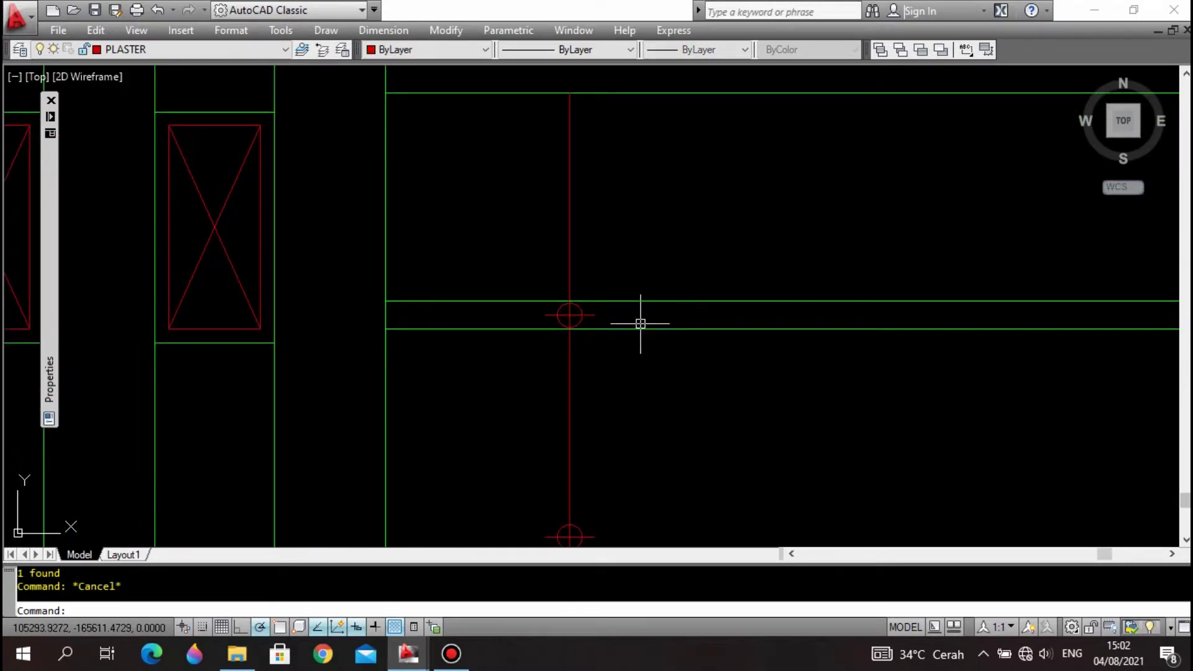
pyautogui.write('c33')
pyautogui.press('Return')
pyautogui.click(641, 324)
pyautogui.click(634, 261)
pyautogui.press('Return')
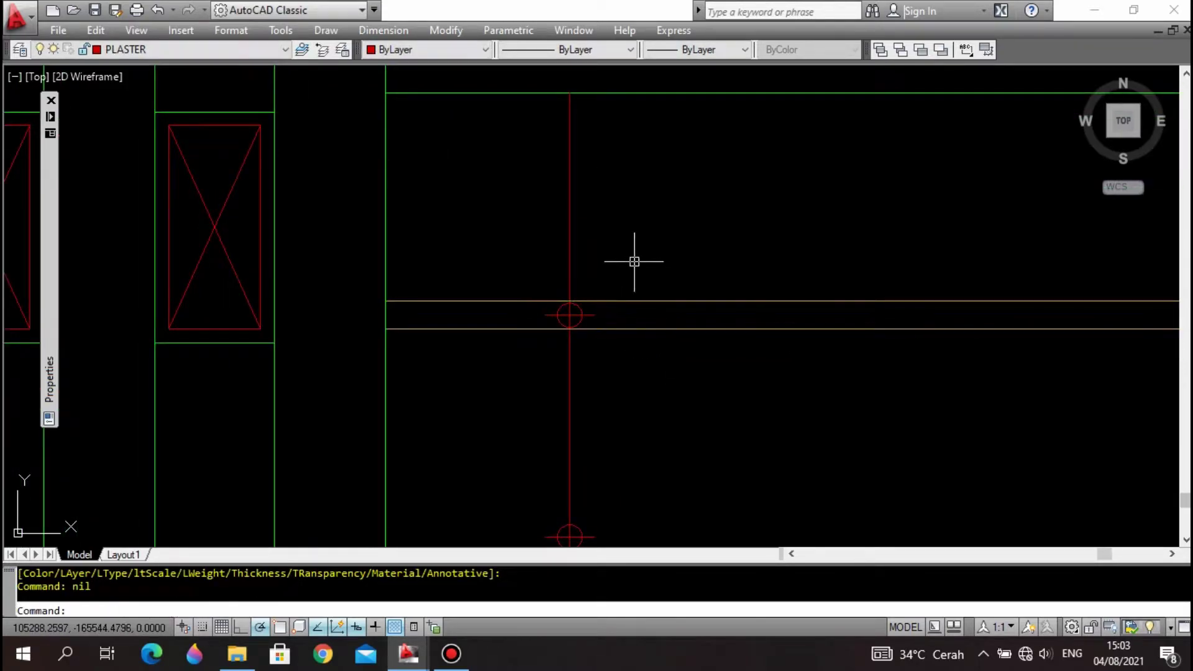
pyautogui.press('Escape')
# Step: Mirror the orange rail pair about the guide's midpoint, keeping the originals
pyautogui.scroll(-2, 644, 283)
pyautogui.click(673, 255)
pyautogui.click(658, 314)
pyautogui.write('c')
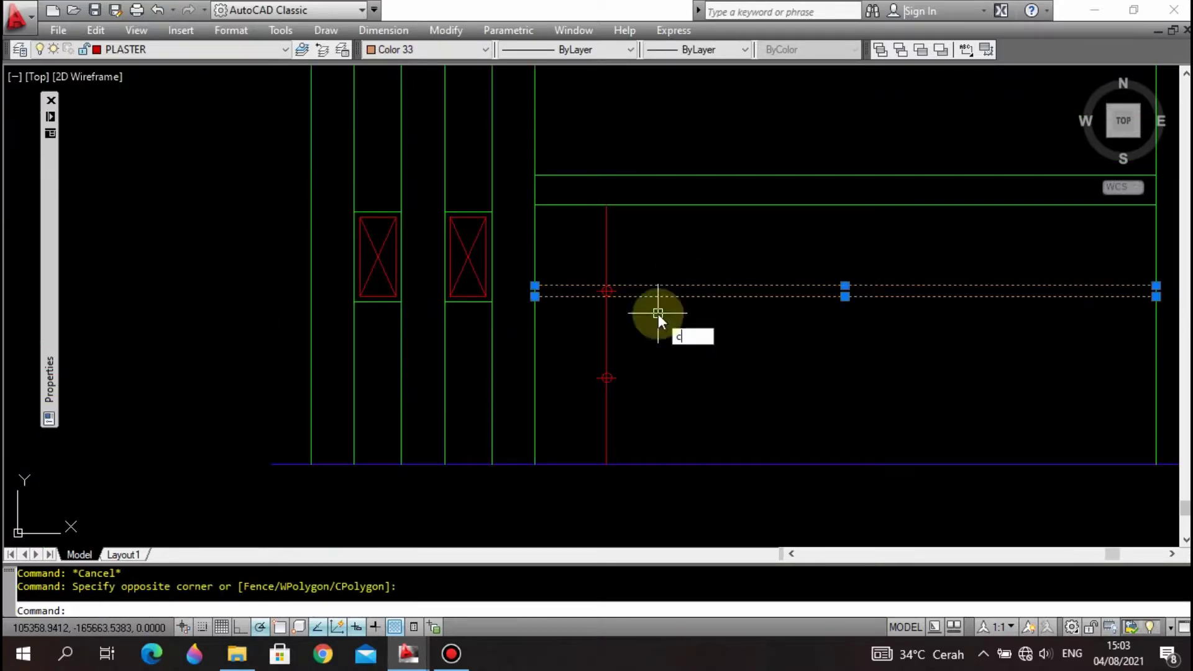
pyautogui.press('BackSpace')
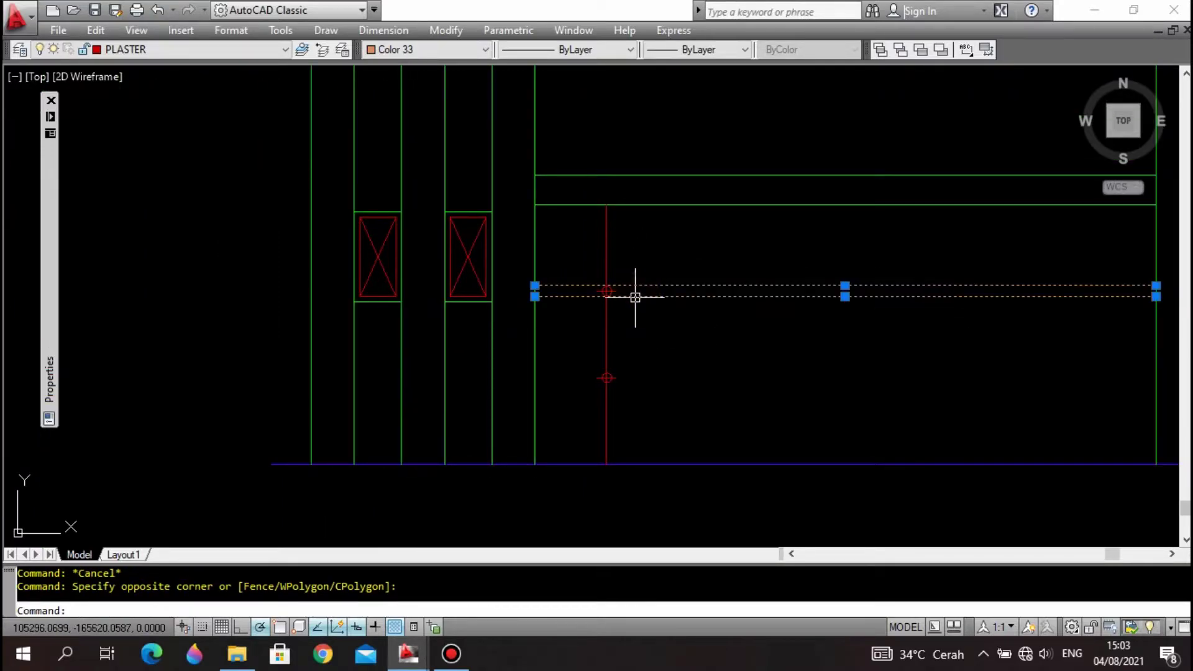
pyautogui.write('mi')
pyautogui.press('Return')
pyautogui.keyDown('shift'); pyautogui.rightClick(585, 293); pyautogui.keyUp('shift')
pyautogui.click(622, 353)
pyautogui.click(609, 334)
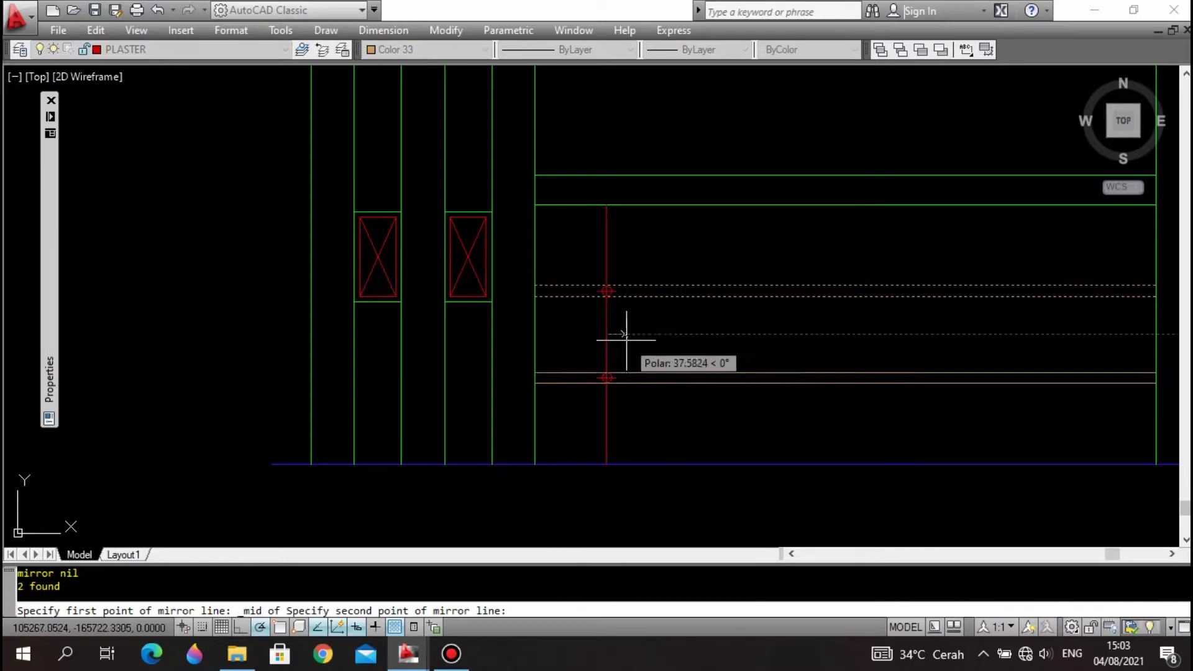
pyautogui.press('Return')
pyautogui.press('Escape')
# Step: Delete the red guide line and its division points
pyautogui.click(575, 261)
pyautogui.click(639, 404)
pyautogui.click(632, 334)
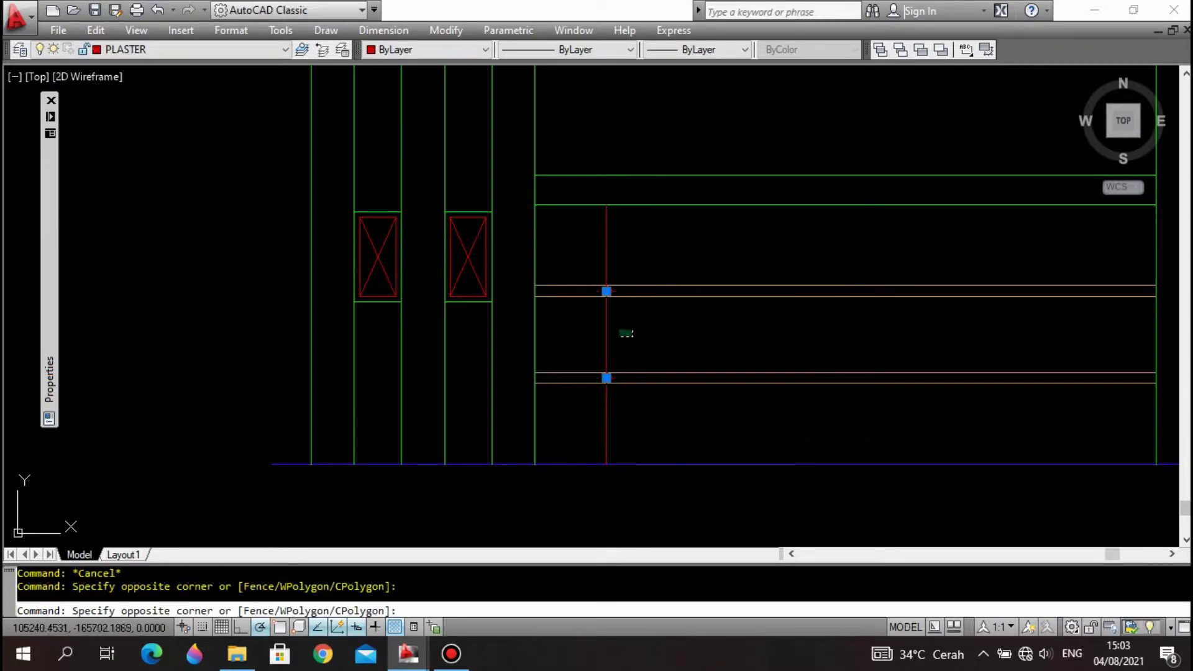
pyautogui.click(591, 314)
pyautogui.press('Delete')
pyautogui.press('Escape')
pyautogui.scroll(-3, 596, 330)
# Step: Extend the gate's top rail line to the right post line
pyautogui.moveTo(599, 333)
pyautogui.mouseDown(button='middle')
pyautogui.moveTo(669, 337)
pyautogui.moveTo(653, 347)
pyautogui.mouseUp(button='middle')
pyautogui.scroll(2, 653, 346)
pyautogui.write('ex')
pyautogui.press('Return')
pyautogui.click(802, 258)
pyautogui.press('Return')
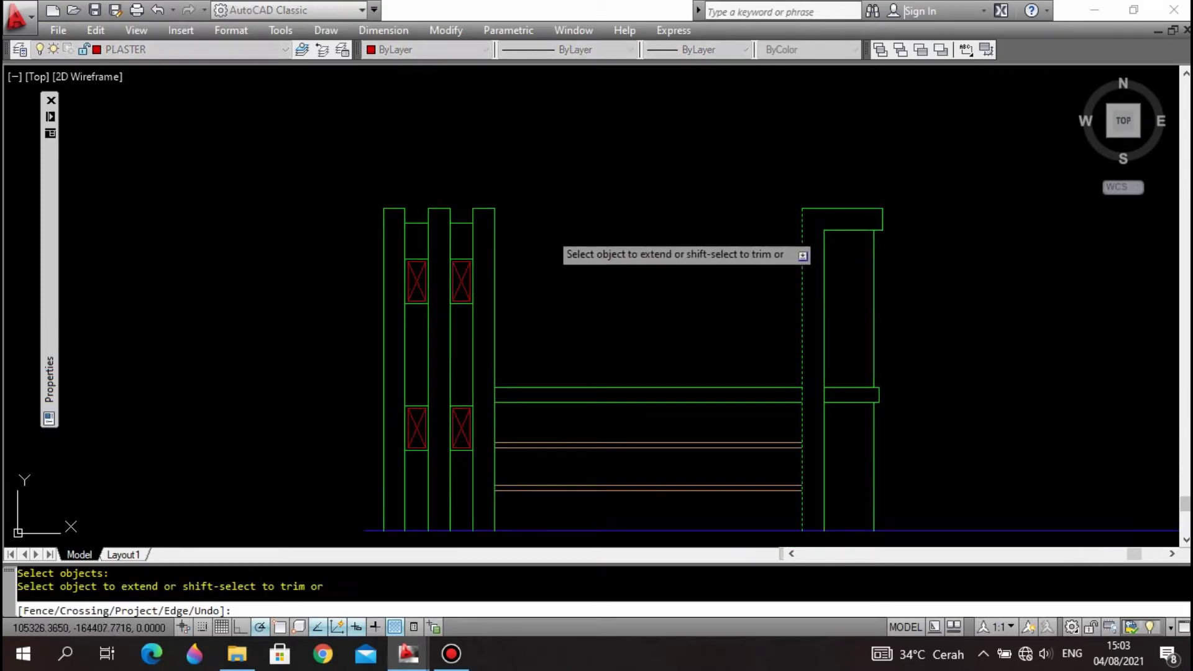
pyautogui.scroll(3, 478, 217)
pyautogui.click(457, 227)
pyautogui.press('Escape')
# Step: Trim the top rail line's overhang past the posts
pyautogui.press('Return')
pyautogui.click(528, 248)
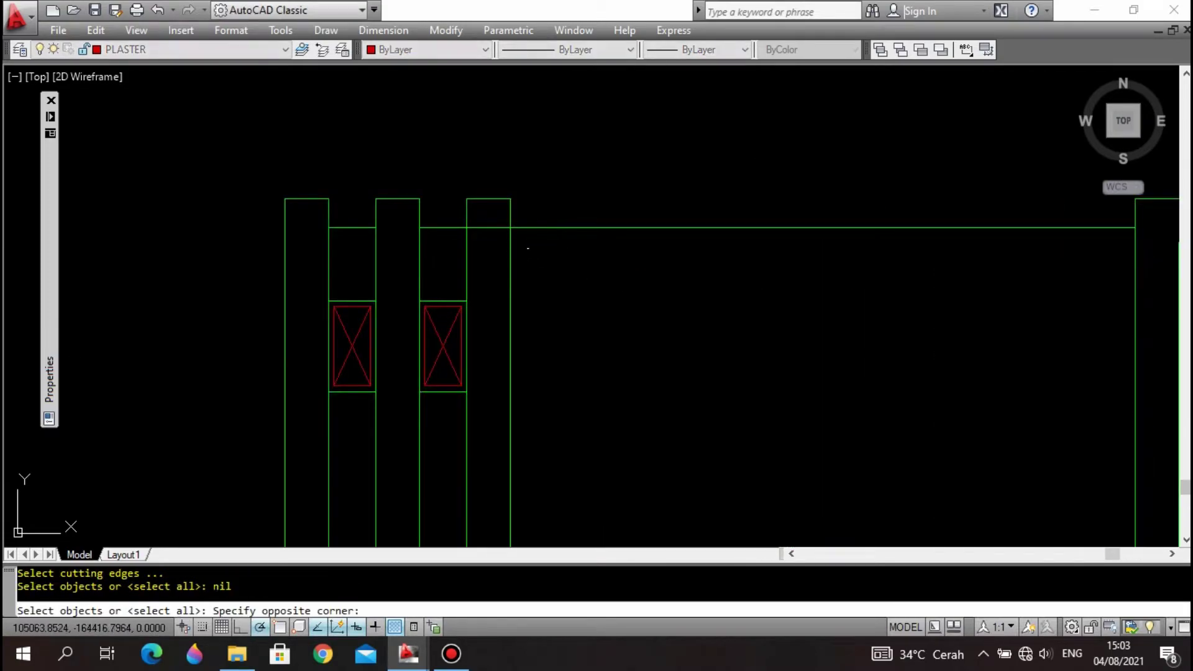
pyautogui.click(482, 234)
pyautogui.press('Return')
pyautogui.press('Escape')
pyautogui.scroll(-3, 492, 232)
pyautogui.moveTo(547, 242)
pyautogui.mouseDown(button='middle')
pyautogui.moveTo(568, 249)
pyautogui.moveTo(574, 289)
pyautogui.mouseUp(button='middle')
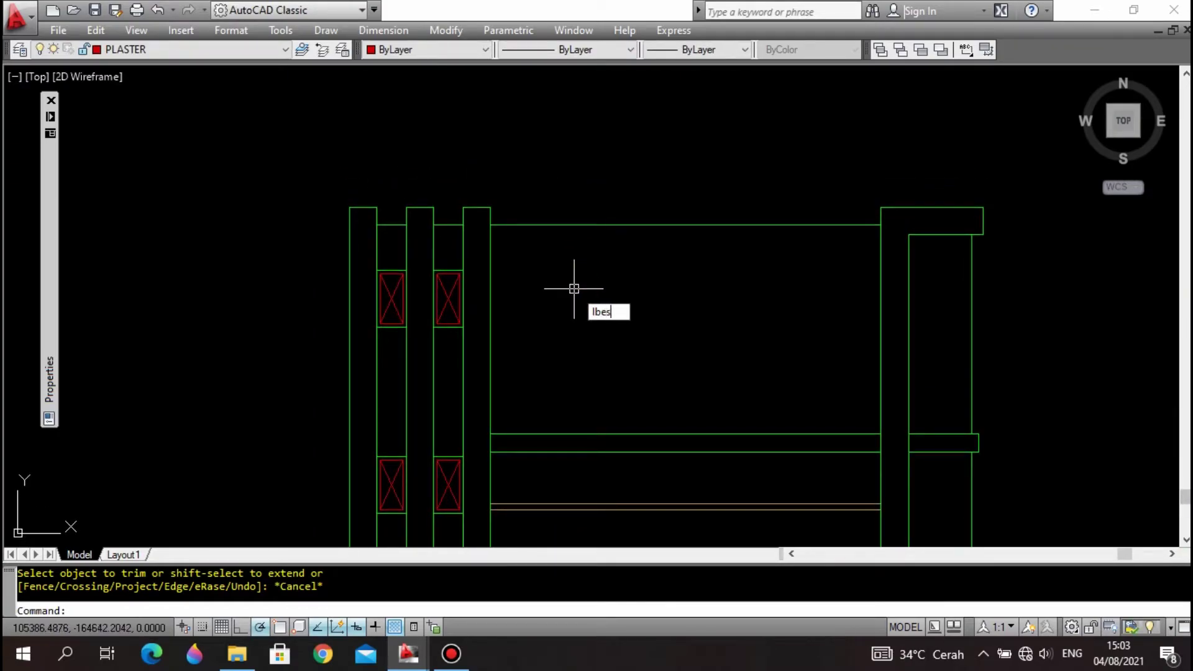
# Step: Make Besi the current layer, move the top rail onto it, set colour ByLayer
pyautogui.press('Return')
pyautogui.press('Escape')
pyautogui.press('Return')
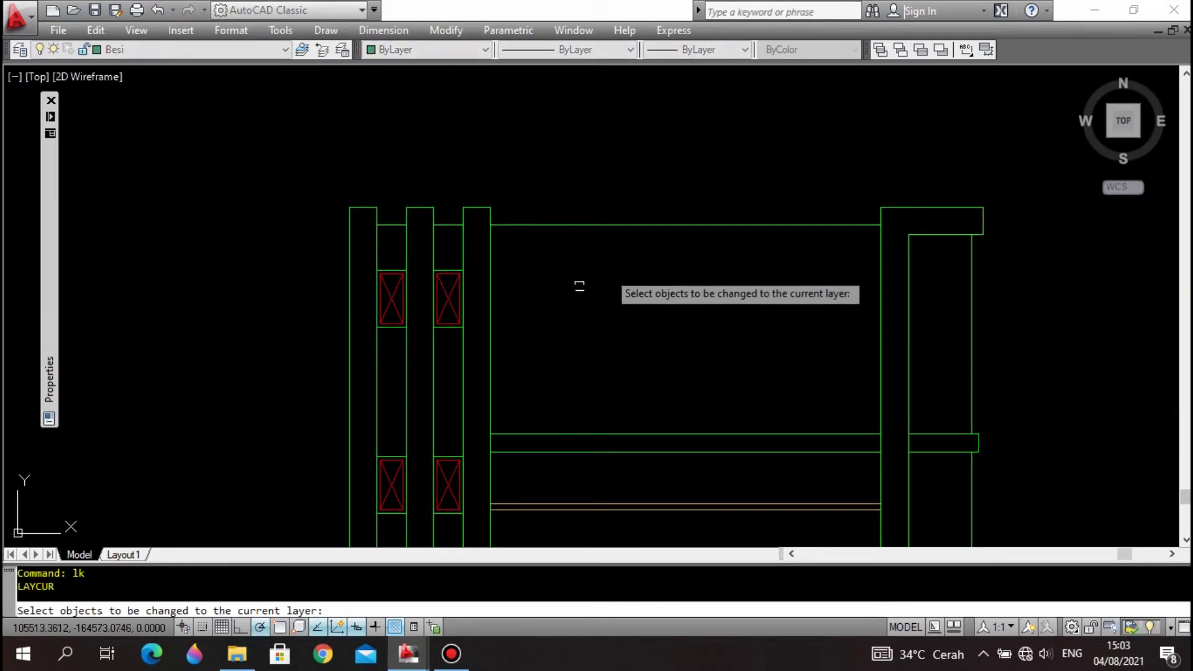
pyautogui.click(624, 279)
pyautogui.click(589, 190)
pyautogui.write('cc')
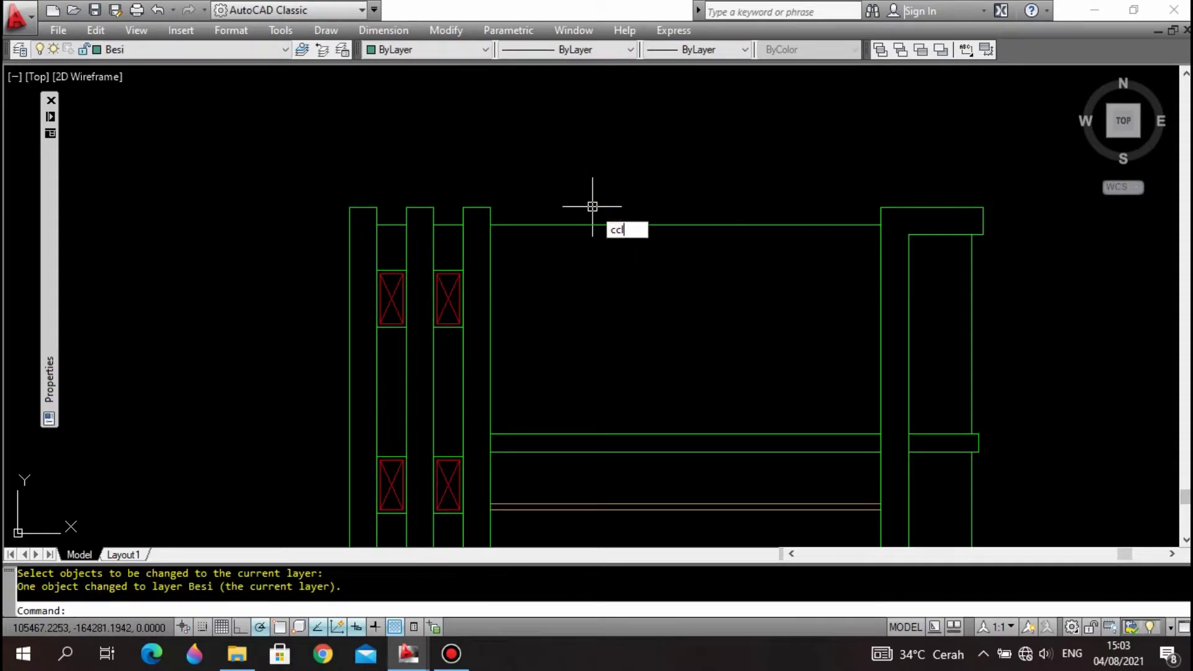
pyautogui.press('Return')
pyautogui.click(584, 225)
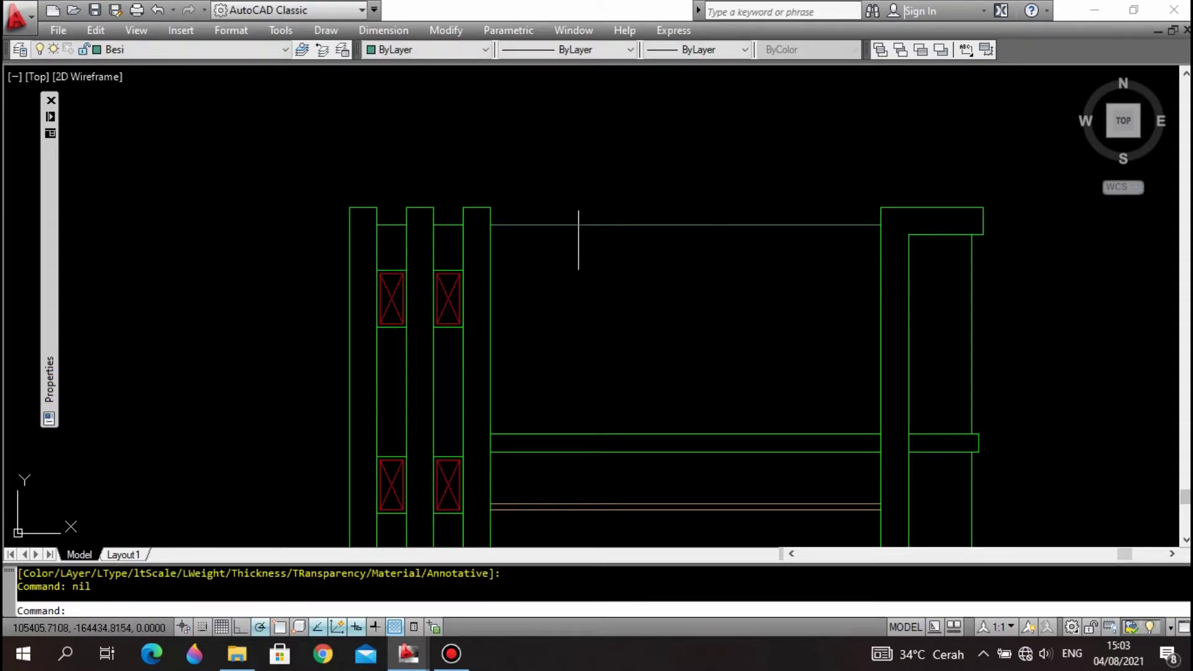
pyautogui.moveTo(639, 289); pyautogui.dragTo(596, 267, button='middle')
pyautogui.press('Escape')
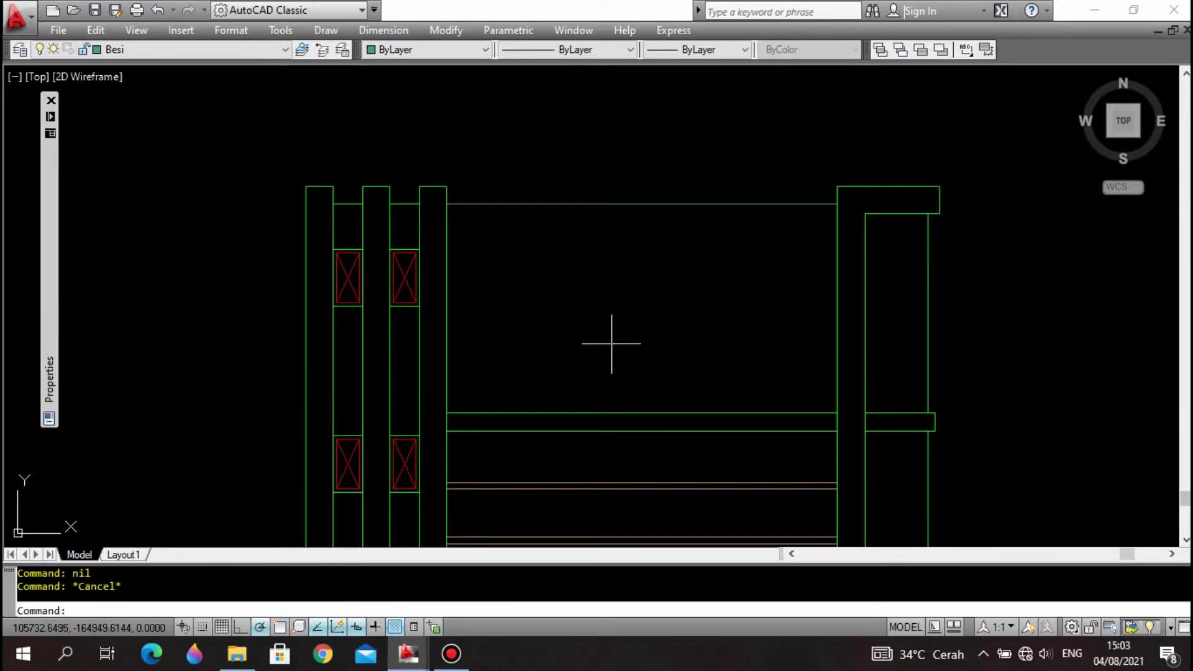
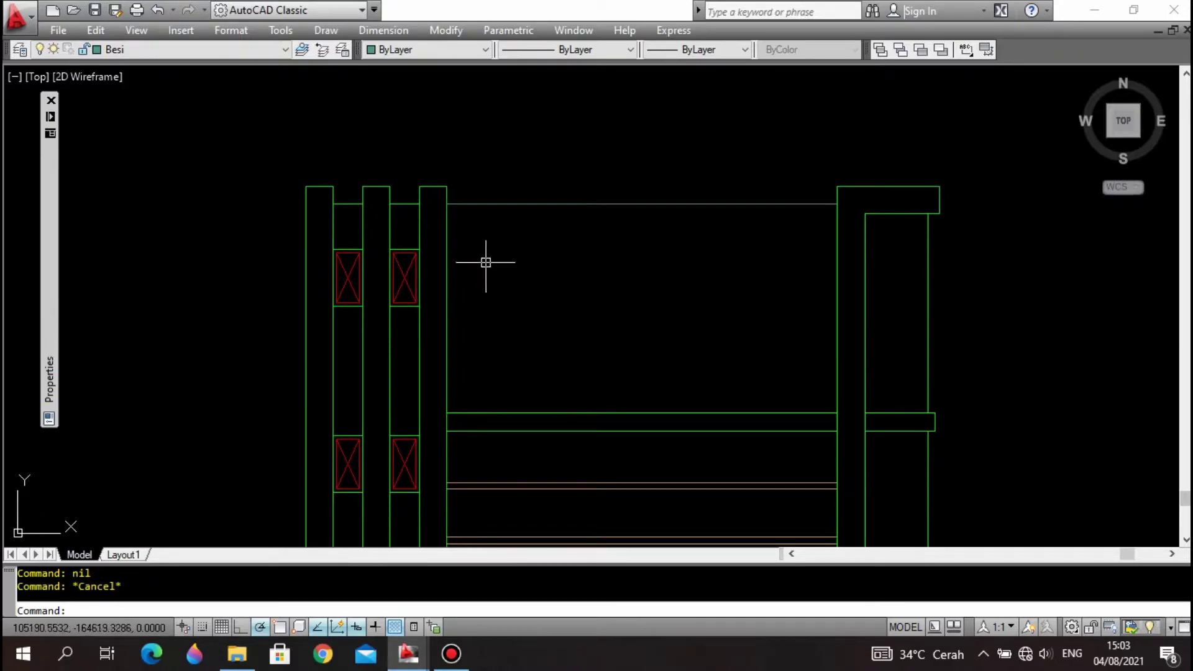
# Step: Draw a rectangle across the gate's upper opening, snapping both corners to endpoints
pyautogui.press('Return')
pyautogui.keyDown('shift'); pyautogui.rightClick(466, 190); pyautogui.keyUp('shift')
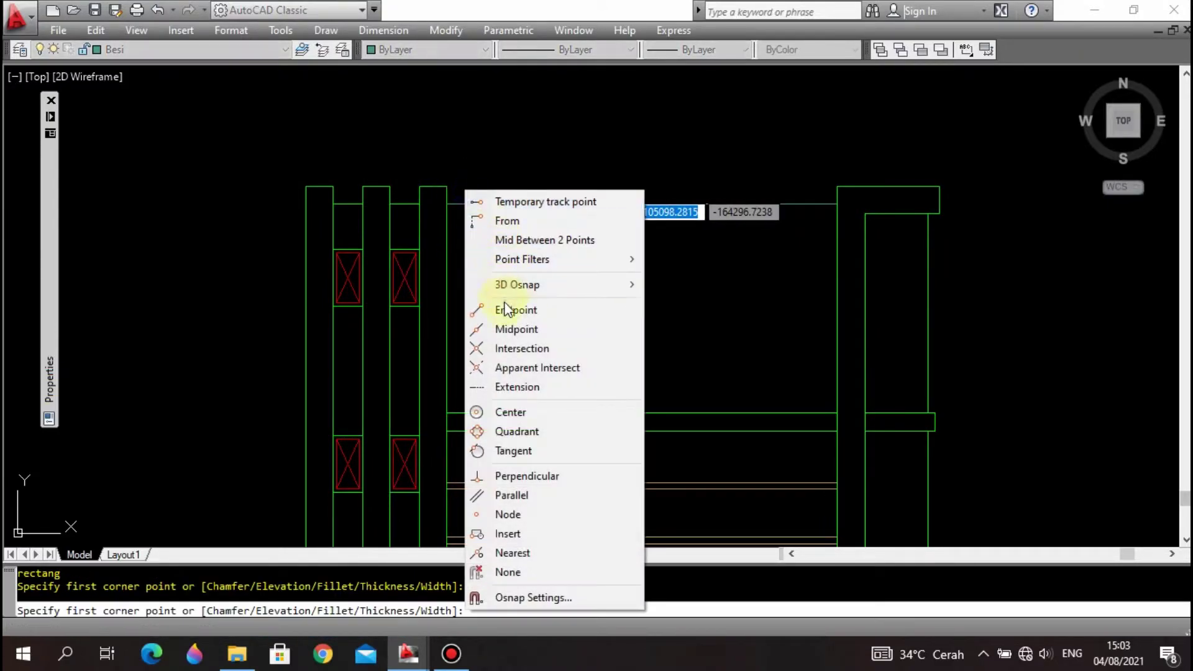
pyautogui.click(500, 308)
pyautogui.click(475, 204)
pyautogui.keyDown('shift'); pyautogui.rightClick(583, 216); pyautogui.keyUp('shift')
pyautogui.click(637, 336)
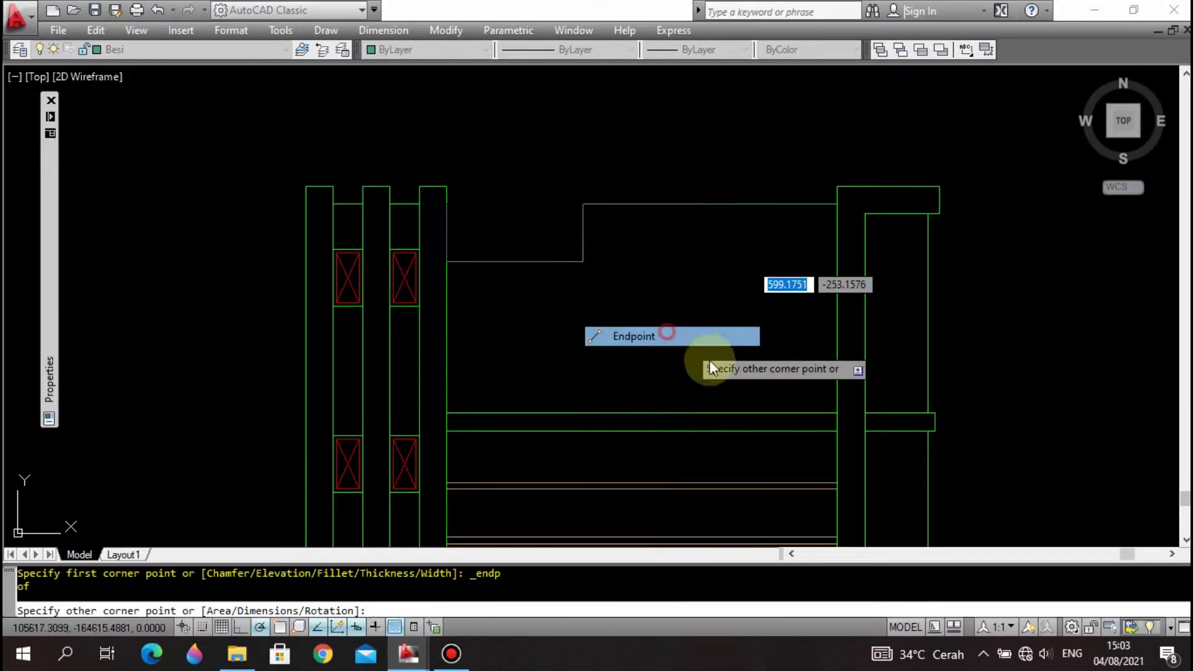
pyautogui.click(838, 411)
# Step: Offset the new rectangle 40 units inward to form an inner frame
pyautogui.write('o')
pyautogui.press('Return')
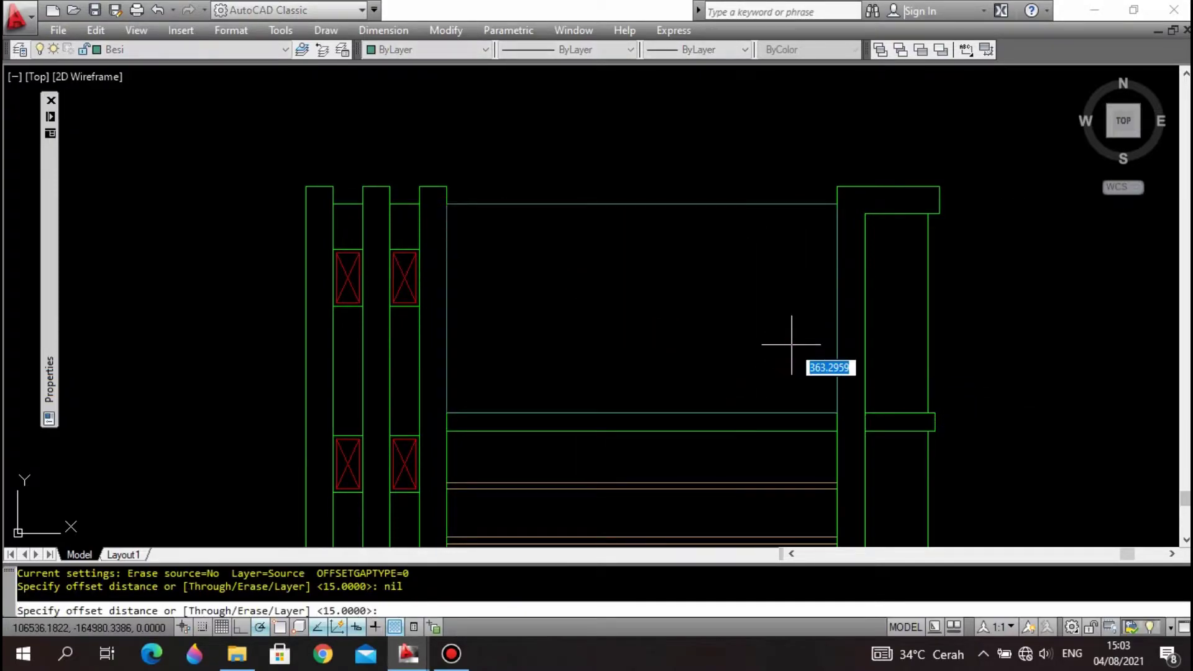
pyautogui.write('40')
pyautogui.press('Return')
pyautogui.click(836, 328)
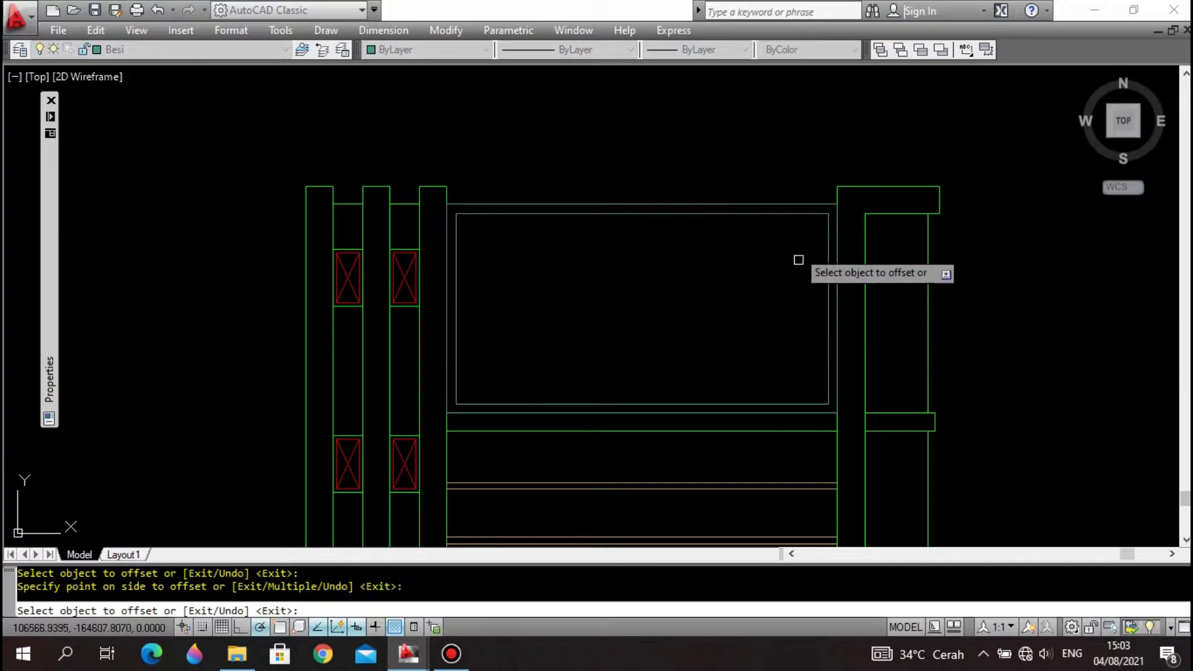
pyautogui.click(796, 259)
pyautogui.press('Escape')
# Step: Select the original outer rectangle with a selection window
pyautogui.scroll(3, 807, 198)
pyautogui.click(814, 190)
pyautogui.click(813, 214)
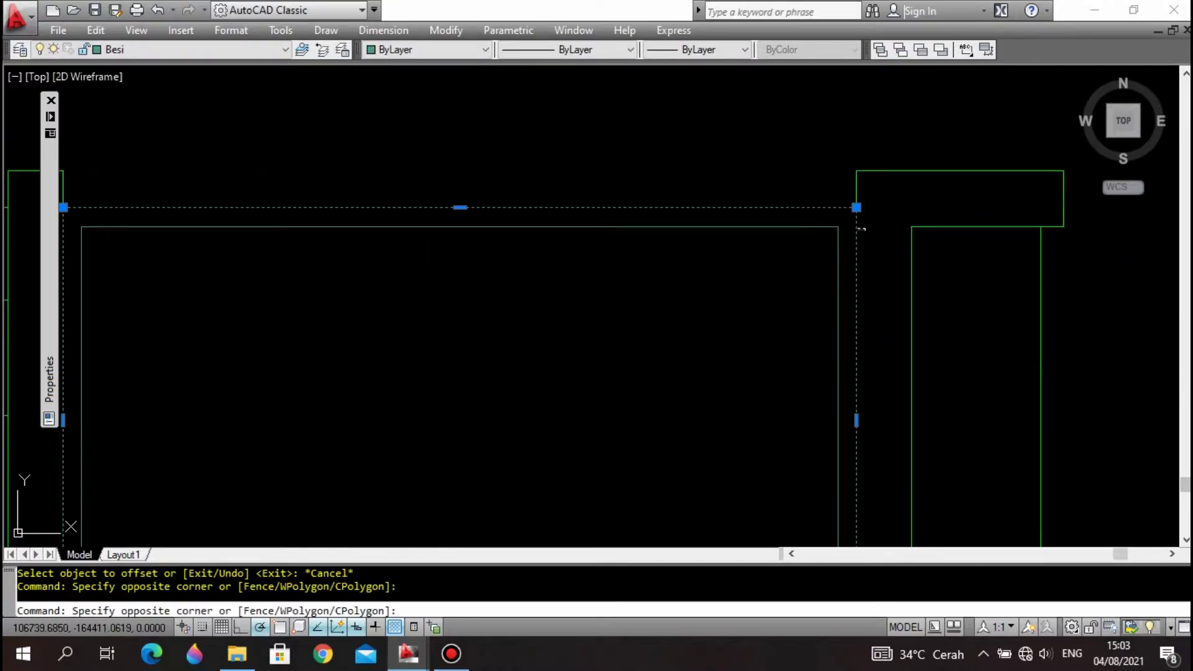
pyautogui.keyDown('shift'); pyautogui.click(842, 230); pyautogui.keyUp('shift')
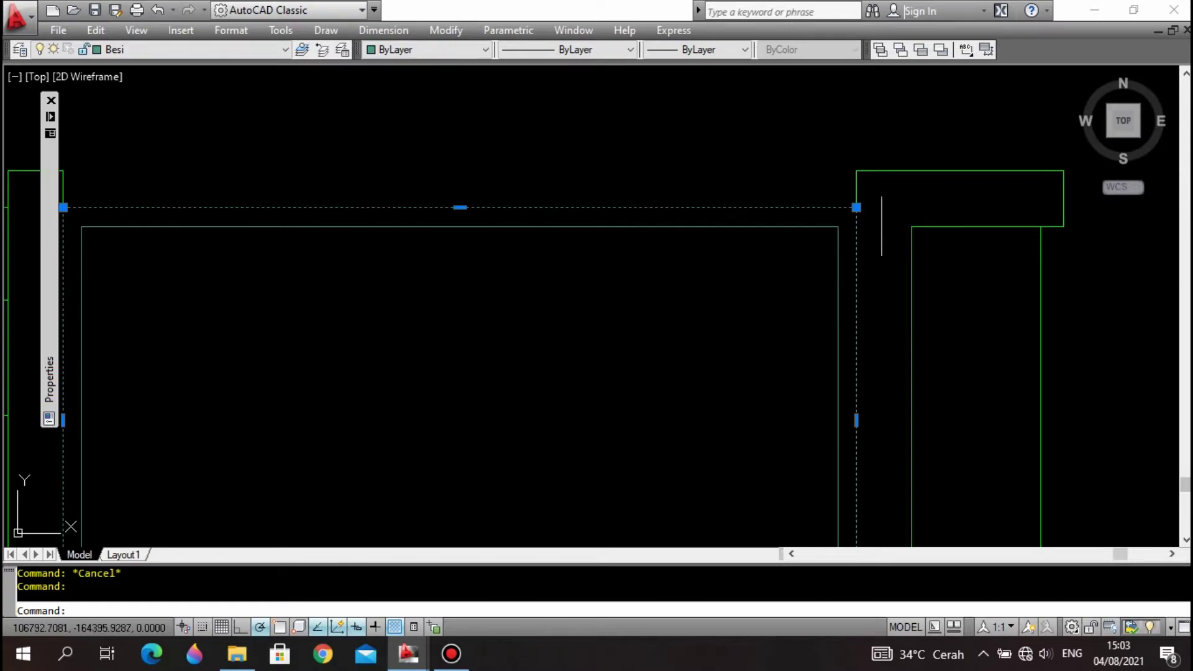
pyautogui.write('e')
# Step: Erase the original outer rectangle
pyautogui.press('Return')
pyautogui.click(856, 177)
pyautogui.press('Escape')
pyautogui.scroll(-3, 808, 205)
pyautogui.scroll(2, 544, 295)
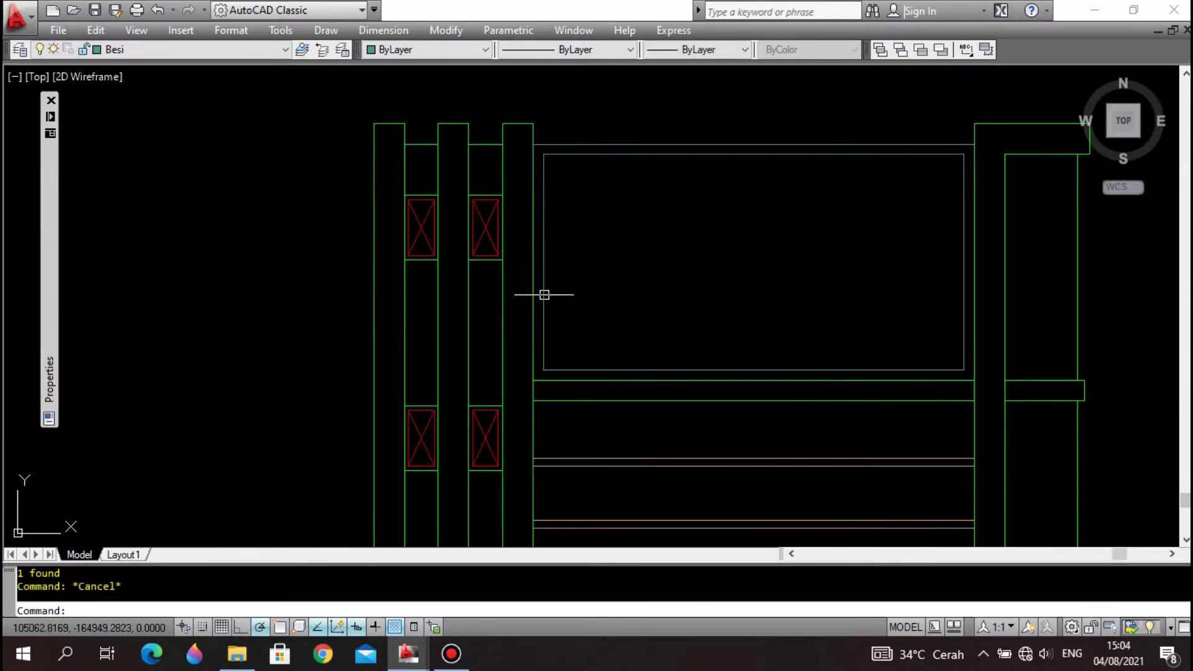
pyautogui.write('o')
# Step: Offset the remaining rectangle another 40 units inward
pyautogui.press('Return')
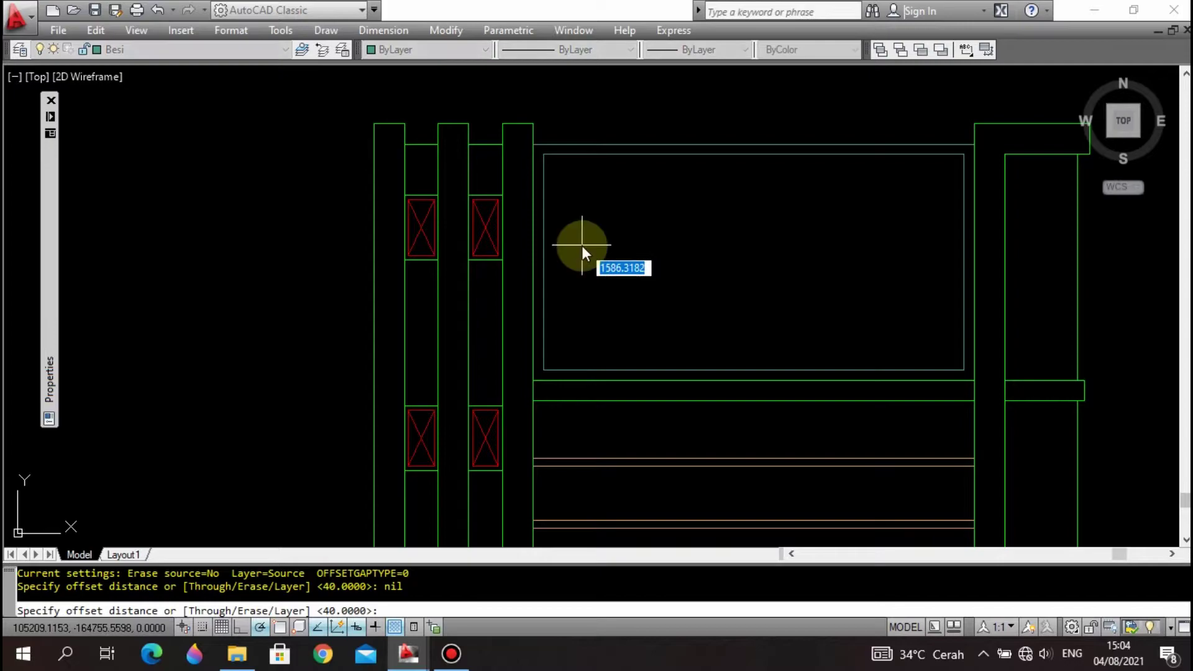
pyautogui.press('Return')
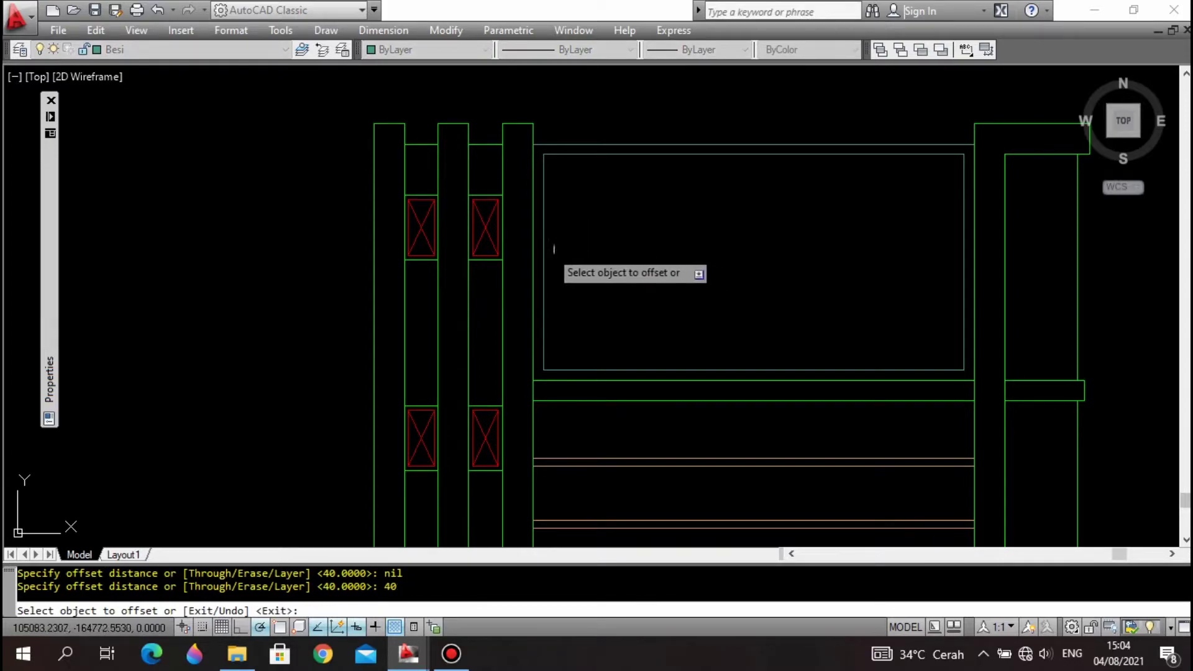
pyautogui.click(544, 246)
pyautogui.click(550, 171)
pyautogui.scroll(4, 621, 180)
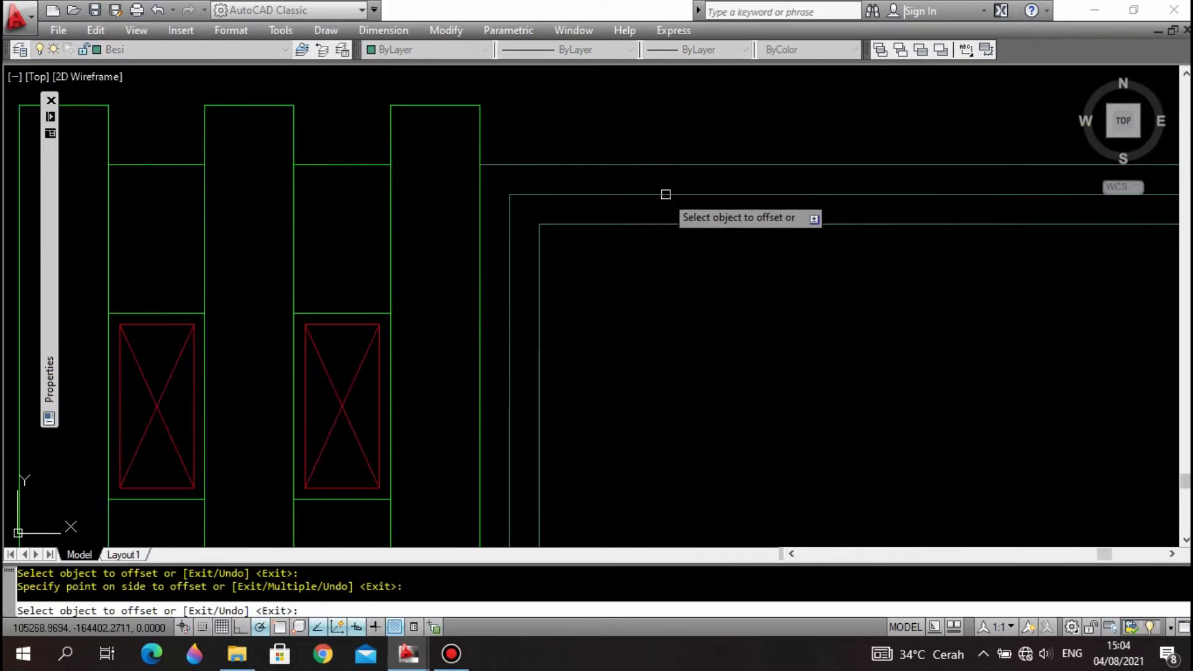
pyautogui.press('Escape')
pyautogui.scroll(-5, 799, 259)
pyautogui.scroll(2, 962, 249)
pyautogui.write('s')
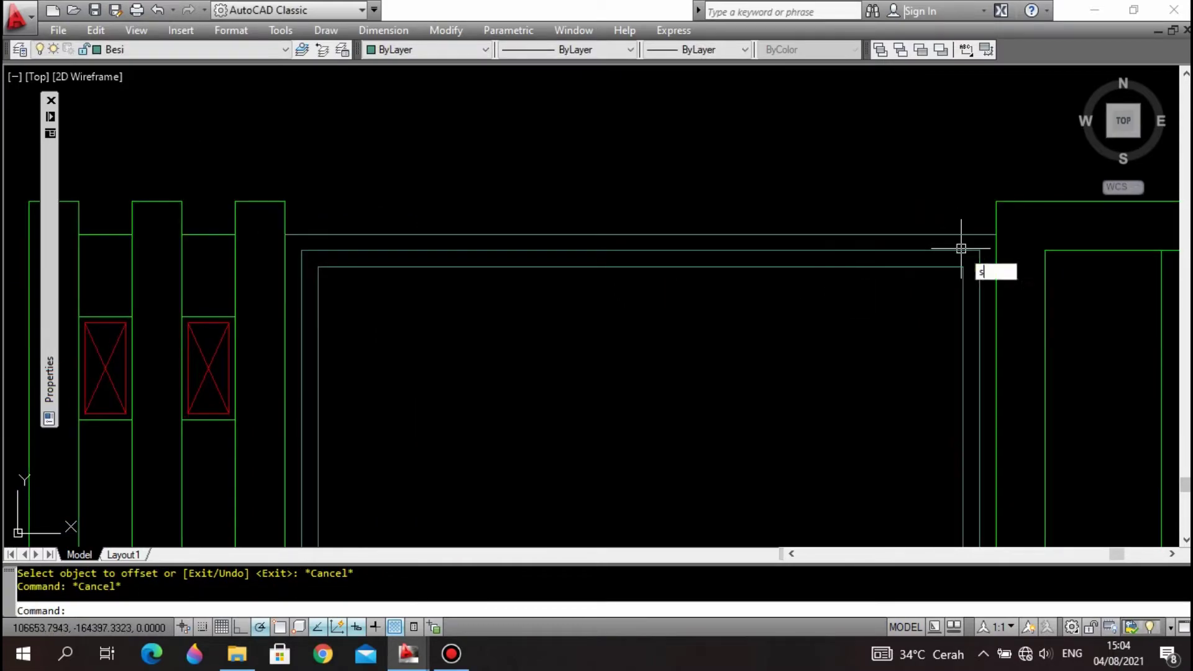
# Step: Stretch both nested rectangles' top edges upward by 40 using a crossing window
pyautogui.press('Return')
pyautogui.click(988, 245)
pyautogui.click(290, 291)
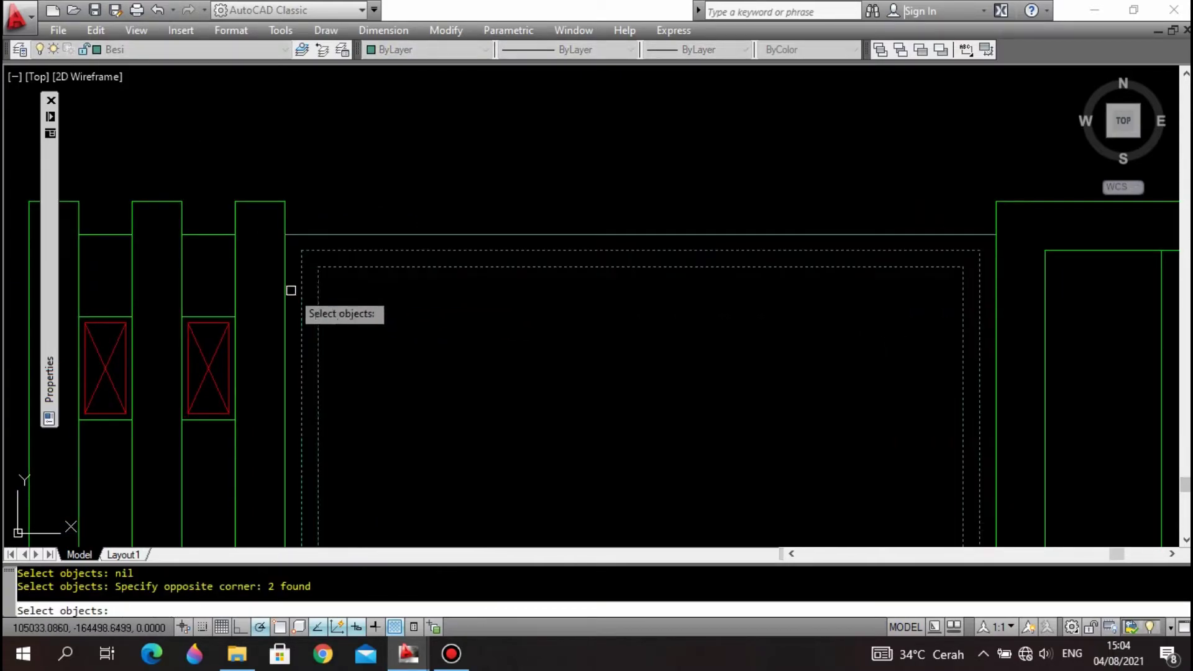
pyautogui.press('Return')
pyautogui.click(373, 285)
pyautogui.write('40')
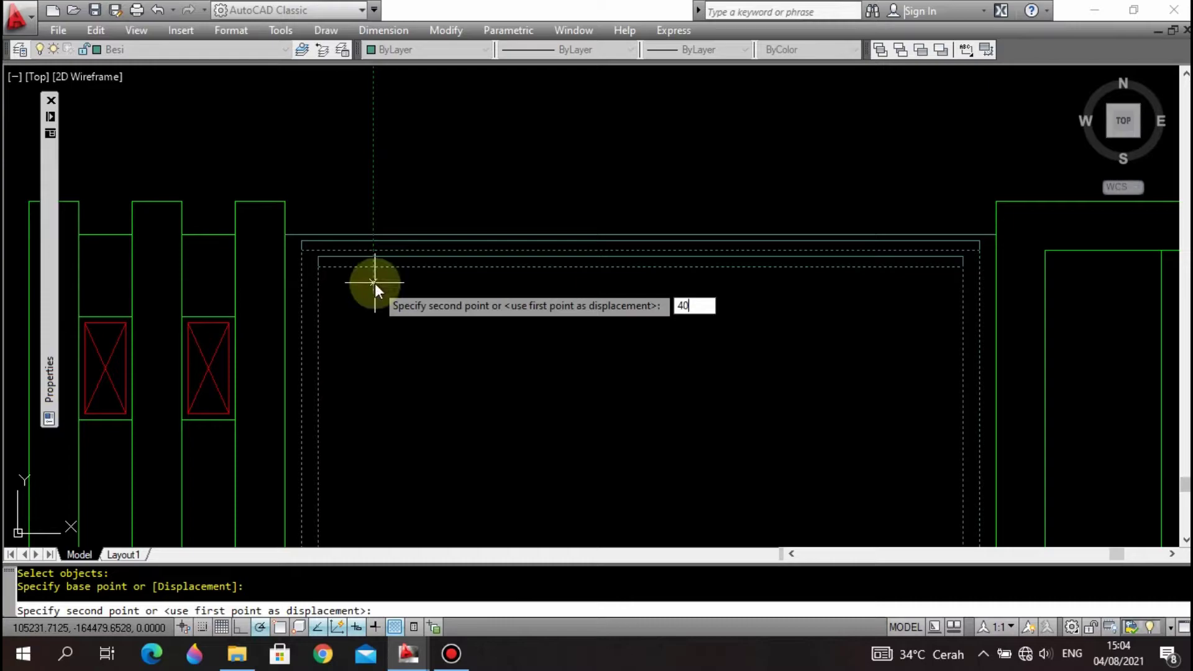
pyautogui.press('Return')
pyautogui.press('Escape')
pyautogui.scroll(3, 267, 221)
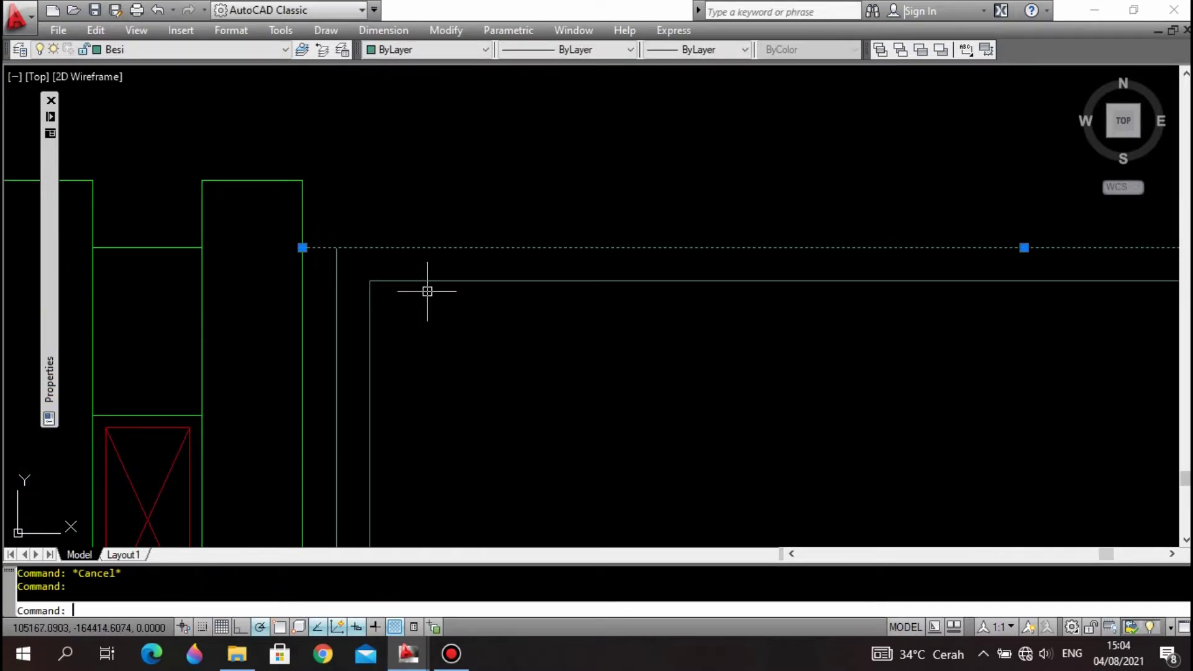
pyautogui.scroll(-3, 531, 255)
pyautogui.moveTo(613, 386); pyautogui.dragTo(587, 290, button='middle')
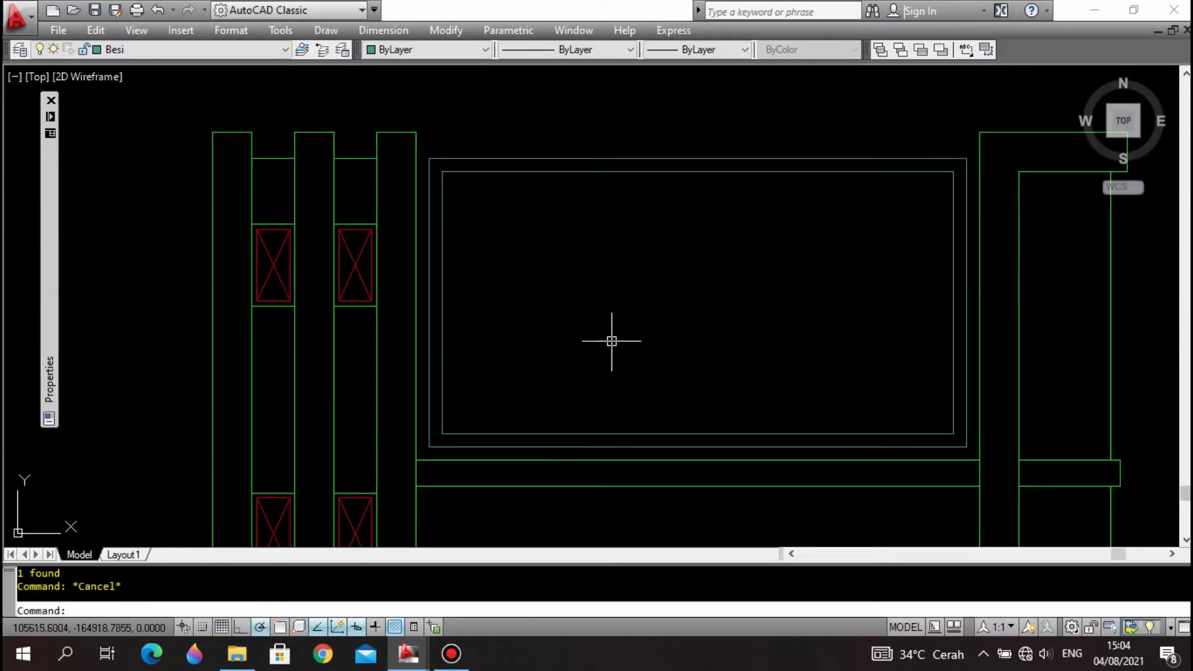
# Step: Explode the inner rectangle into separate lines
pyautogui.write('ex')
pyautogui.press('Return')
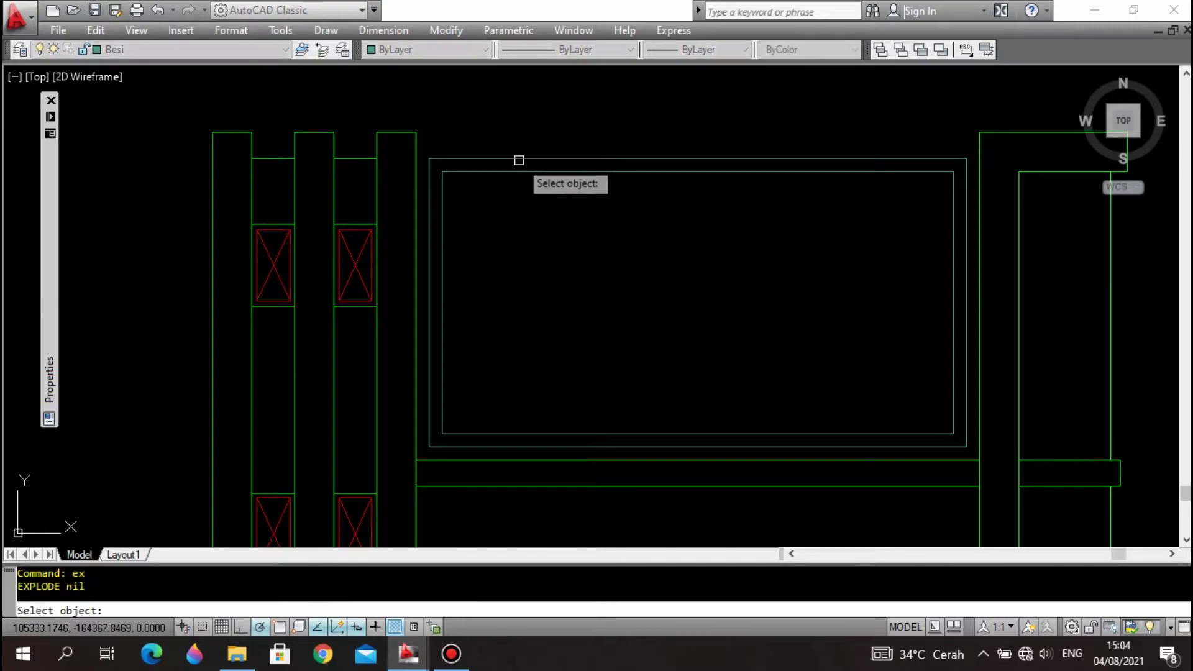
pyautogui.scroll(4, 412, 165)
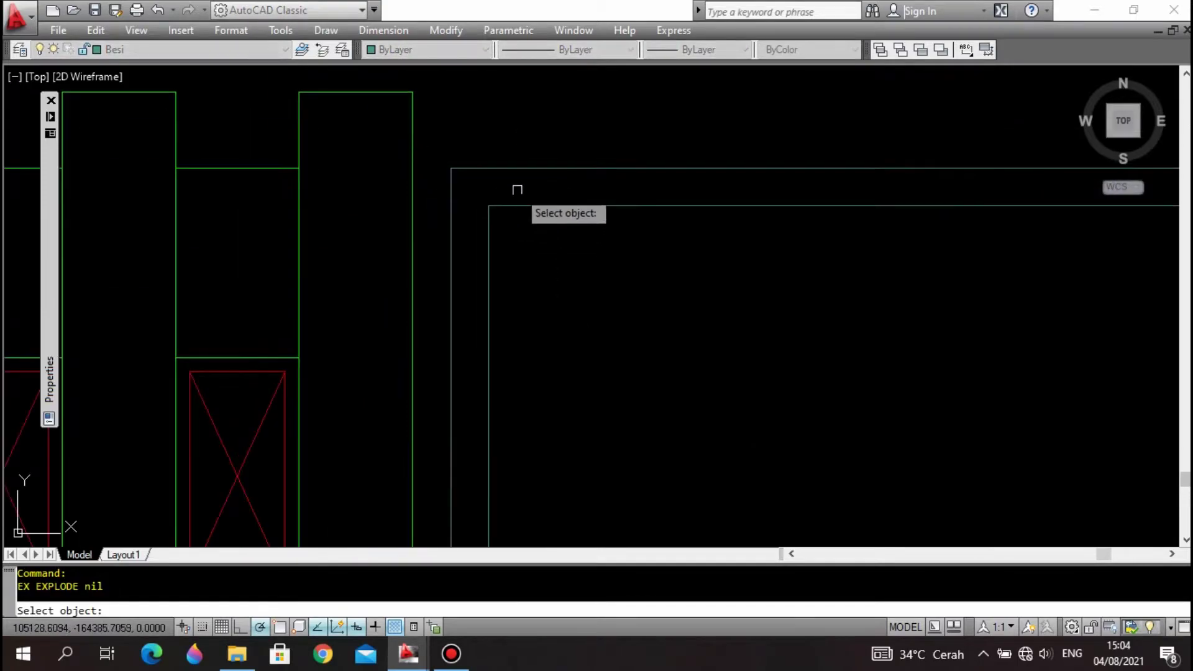
pyautogui.click(520, 206)
pyautogui.press('Escape')
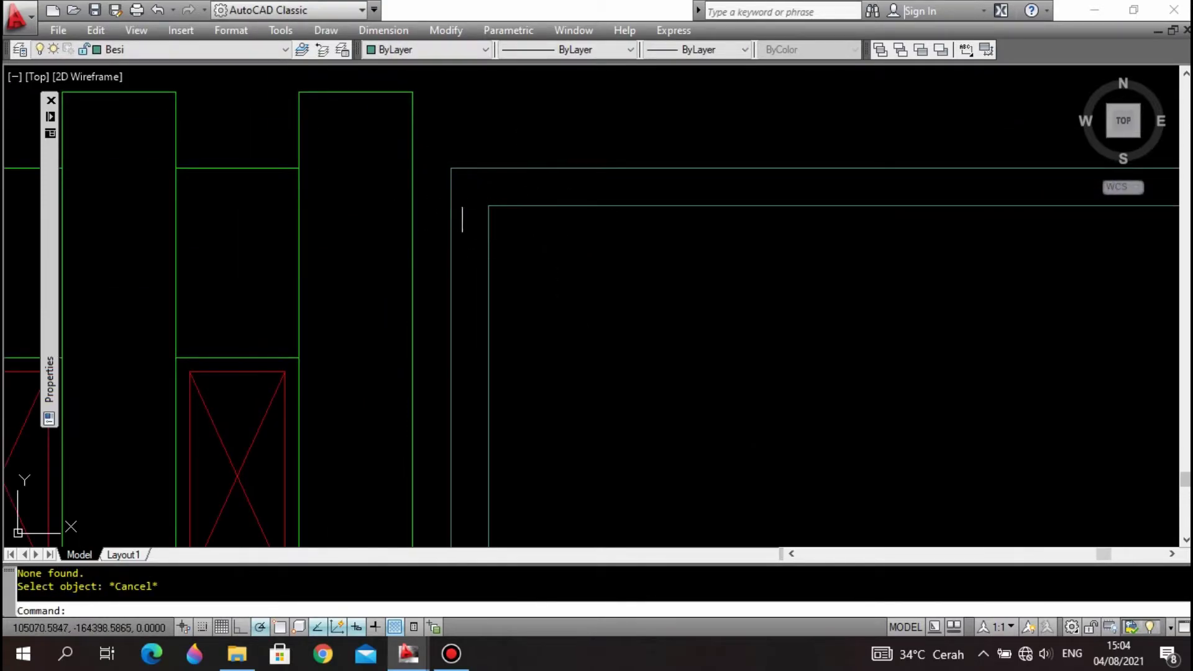
# Step: Extend both top lines left to the green boundary line
pyautogui.press('Return')
pyautogui.moveTo(463, 219); pyautogui.dragTo(394, 224)
pyautogui.press('Return')
pyautogui.moveTo(534, 242)
pyautogui.mouseDown()
pyautogui.moveTo(426, 181)
pyautogui.moveTo(517, 242)
pyautogui.mouseUp()
pyautogui.scroll(3, 426, 181)
pyautogui.press('Escape')
# Step: Window-select cutting edges for a trim, then cancel it
pyautogui.write('tr')
pyautogui.press('Return')
pyautogui.click(620, 274)
pyautogui.click(453, 133)
pyautogui.press('Return')
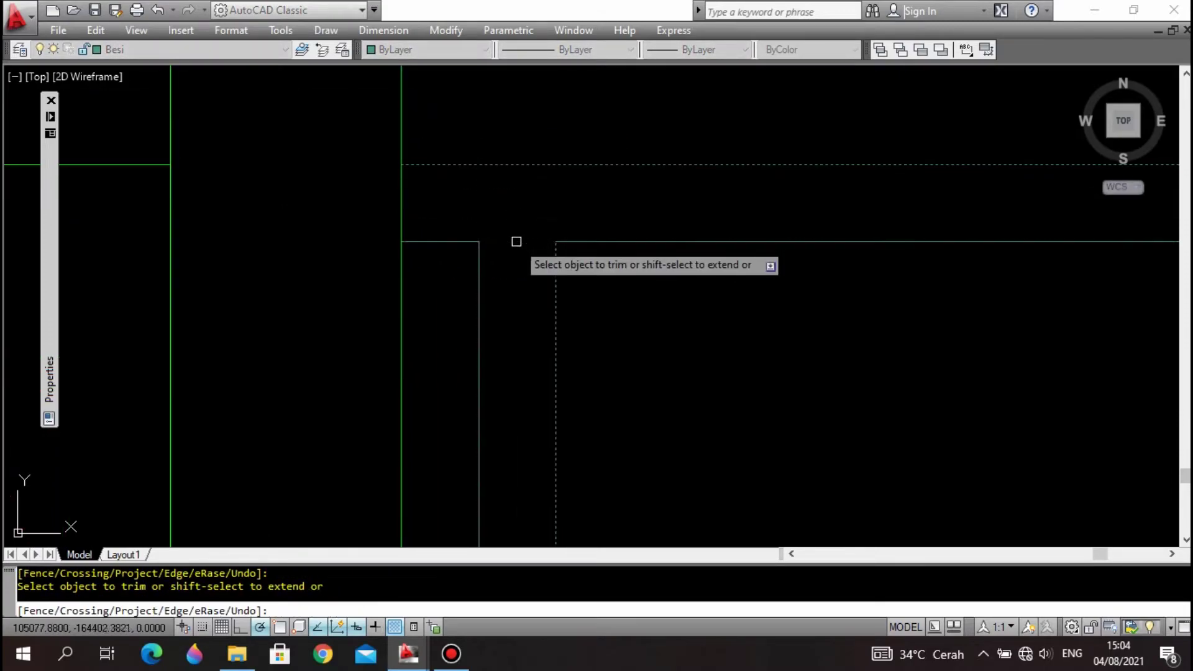
pyautogui.scroll(-3, 516, 242)
pyautogui.scroll(-2, 522, 365)
pyautogui.scroll(4, 530, 373)
pyautogui.scroll(2, 530, 373)
pyautogui.press('Escape')
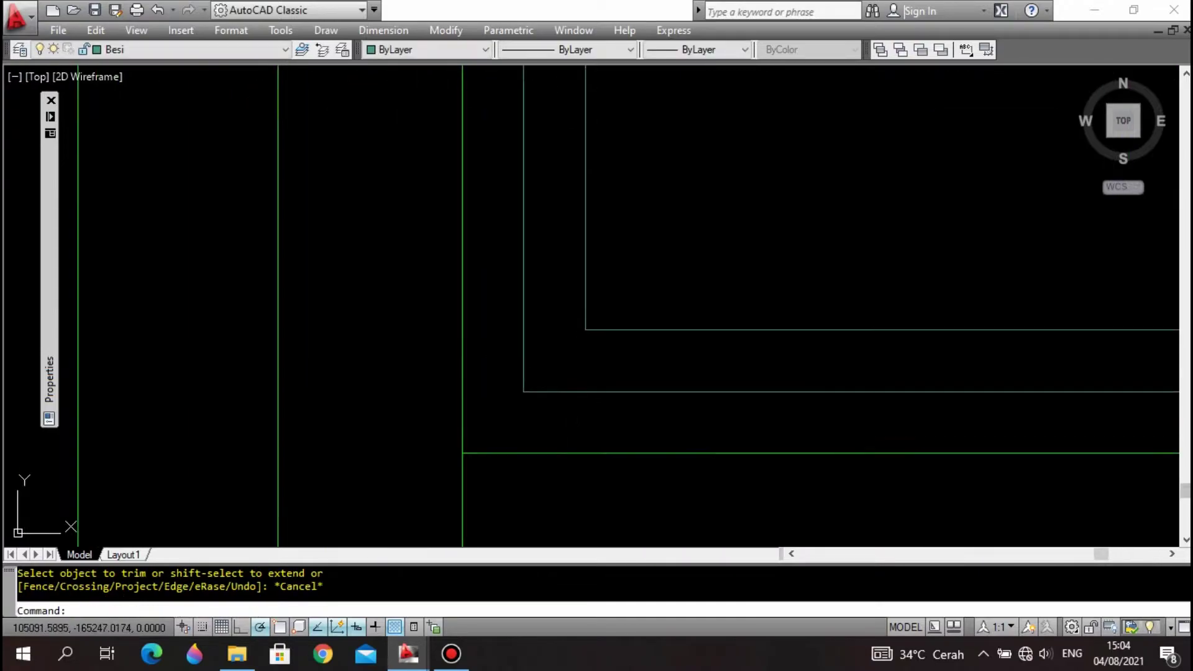
# Step: Extend both vertical lines down to the bottom green line
pyautogui.write('ex')
pyautogui.press('Return')
pyautogui.moveTo(606, 435); pyautogui.dragTo(547, 497)
pyautogui.press('Return')
pyautogui.moveTo(606, 314); pyautogui.dragTo(513, 283)
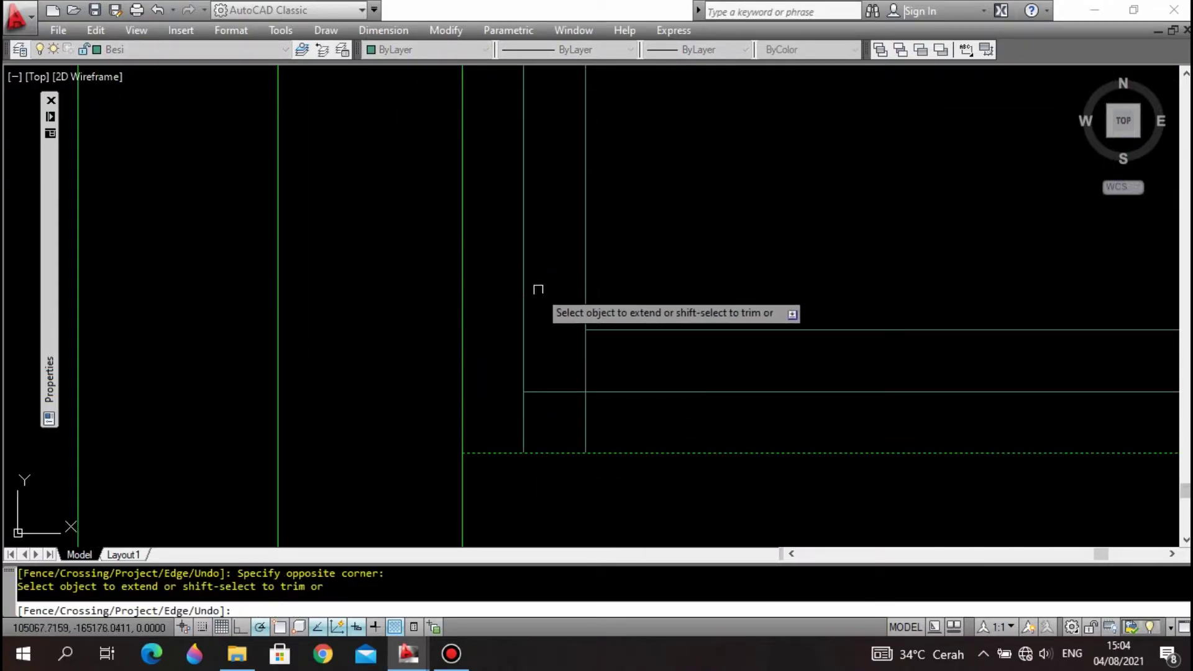
pyautogui.press('Escape')
pyautogui.press('Escape')
# Step: Extend both horizontal lines left to the green vertical line
pyautogui.write('ex')
pyautogui.press('Return')
pyautogui.moveTo(484, 323); pyautogui.dragTo(439, 336)
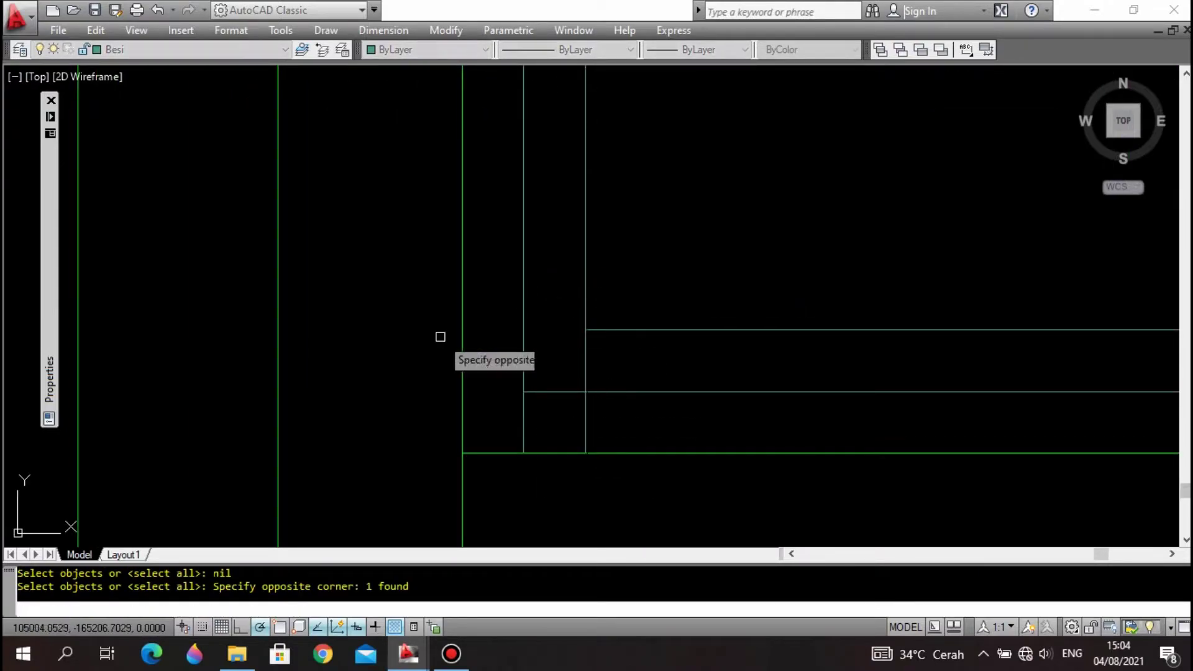
pyautogui.press('Return')
pyautogui.moveTo(652, 314)
pyautogui.mouseDown()
pyautogui.moveTo(628, 402)
pyautogui.moveTo(571, 373)
pyautogui.mouseUp()
pyautogui.press('Escape')
# Step: Trim the overlapping line segments at the corner with a fence
pyautogui.press('space')
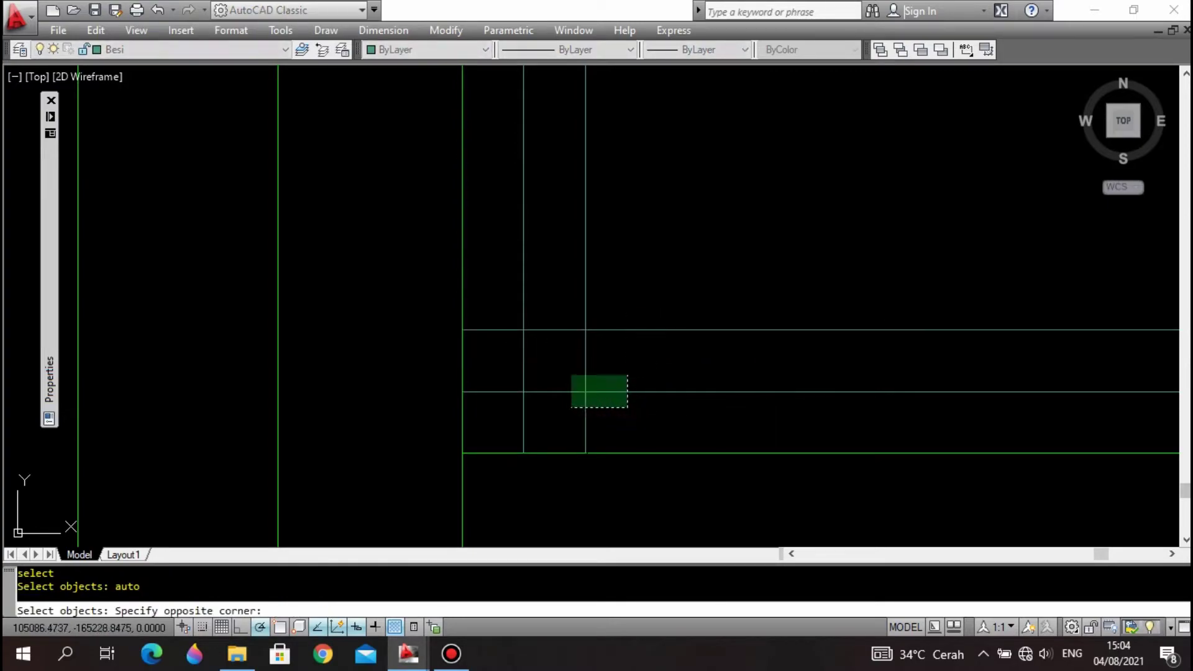
pyautogui.press('Return')
pyautogui.click(566, 305)
pyautogui.click(566, 381)
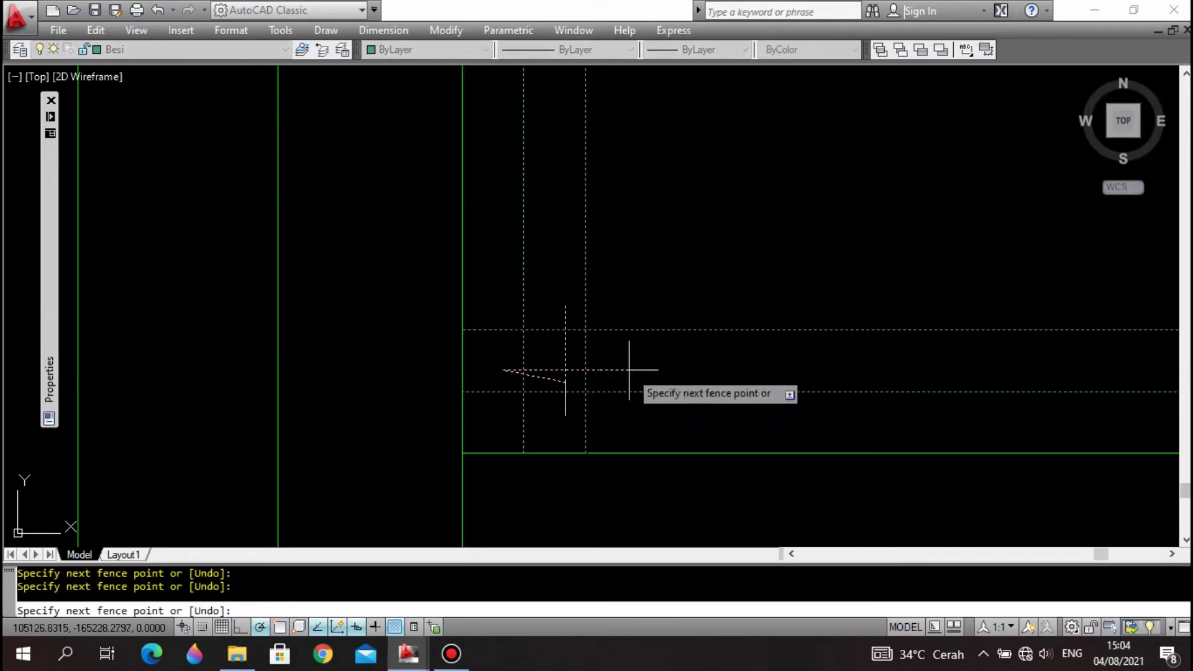
pyautogui.press('Return')
pyautogui.press('Escape')
# Step: Extend the lower-right corner line to the vertical boundary line
pyautogui.moveTo(488, 304); pyautogui.dragTo(623, 323, button='middle')
pyautogui.scroll(3, 623, 324)
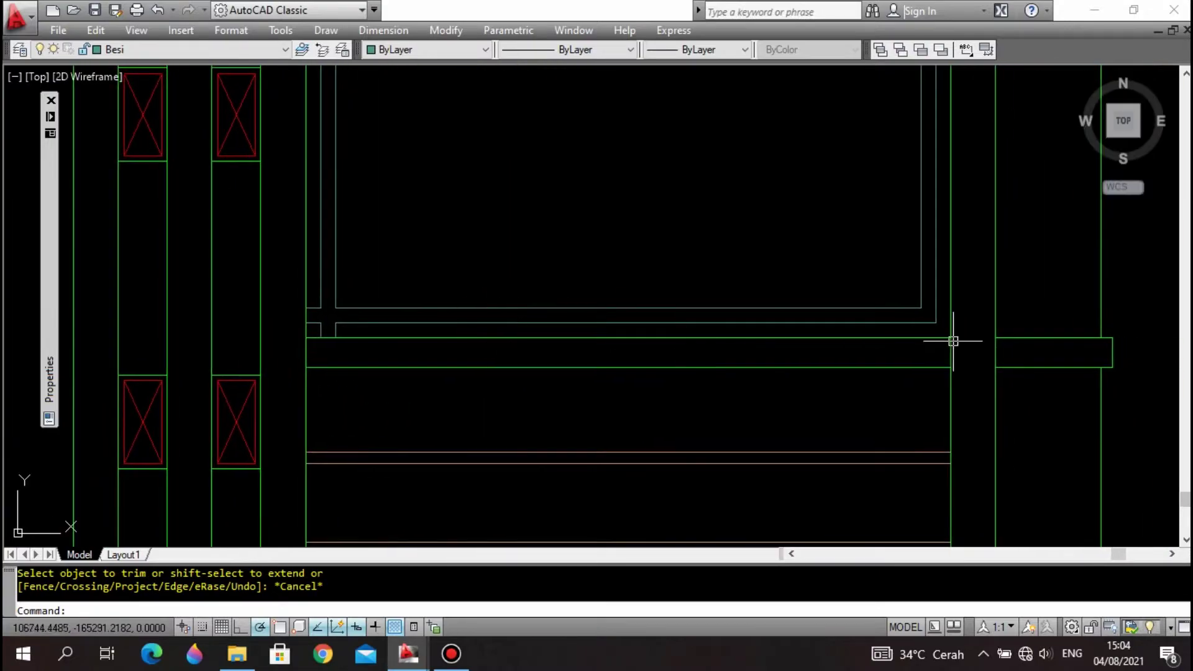
pyautogui.scroll(3, 951, 339)
pyautogui.write('ex')
pyautogui.press('Return')
pyautogui.click(829, 310)
pyautogui.press('Return')
pyautogui.click(788, 241)
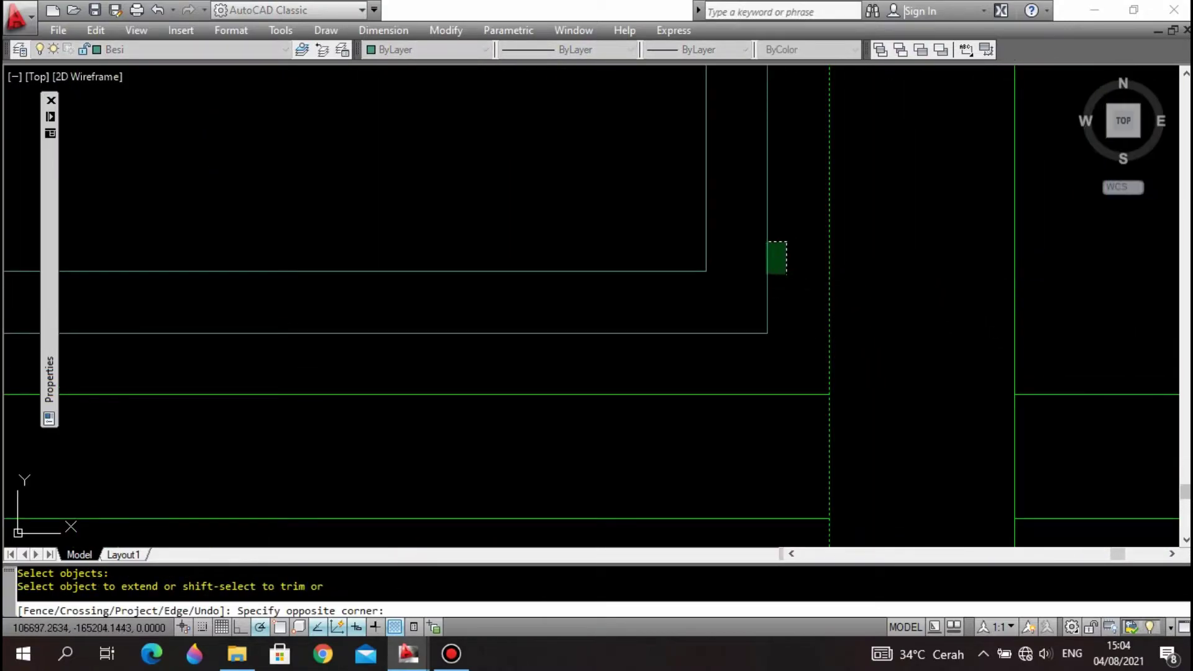
pyautogui.click(702, 341)
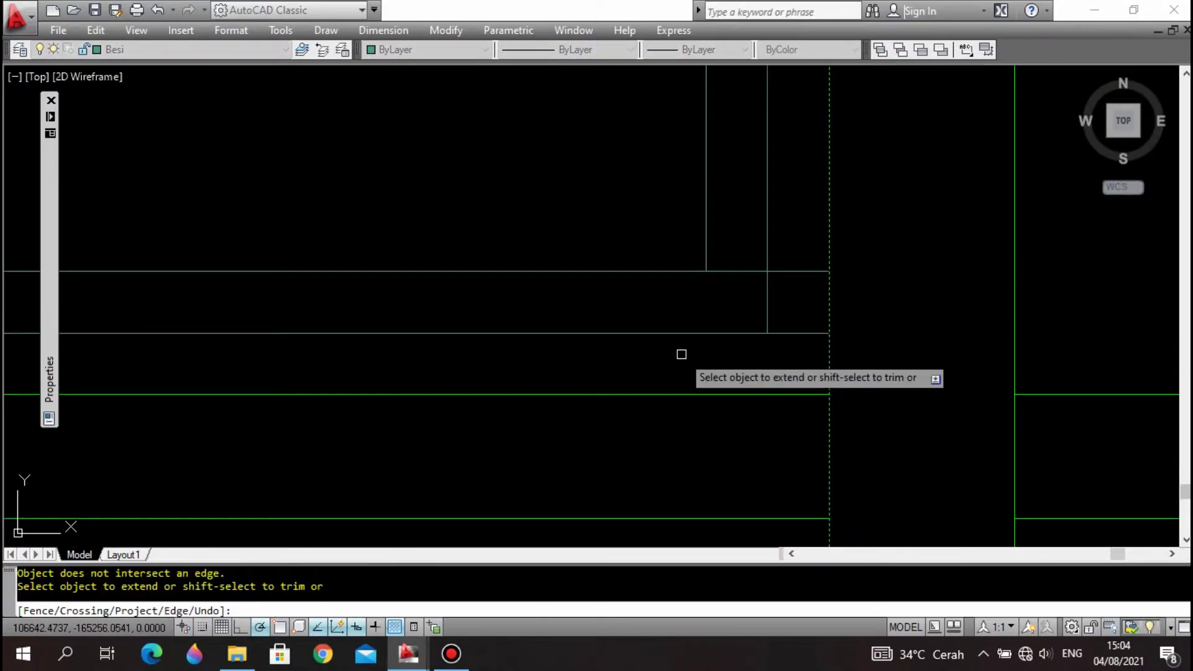
pyautogui.click(726, 241)
pyautogui.press('Escape')
# Step: Extend the four panel corner lines to the horizontal boundary using a fence
pyautogui.press('Escape')
pyautogui.press('Return')
pyautogui.click(740, 394)
pyautogui.press('Return')
pyautogui.click(784, 234)
pyautogui.click(656, 206)
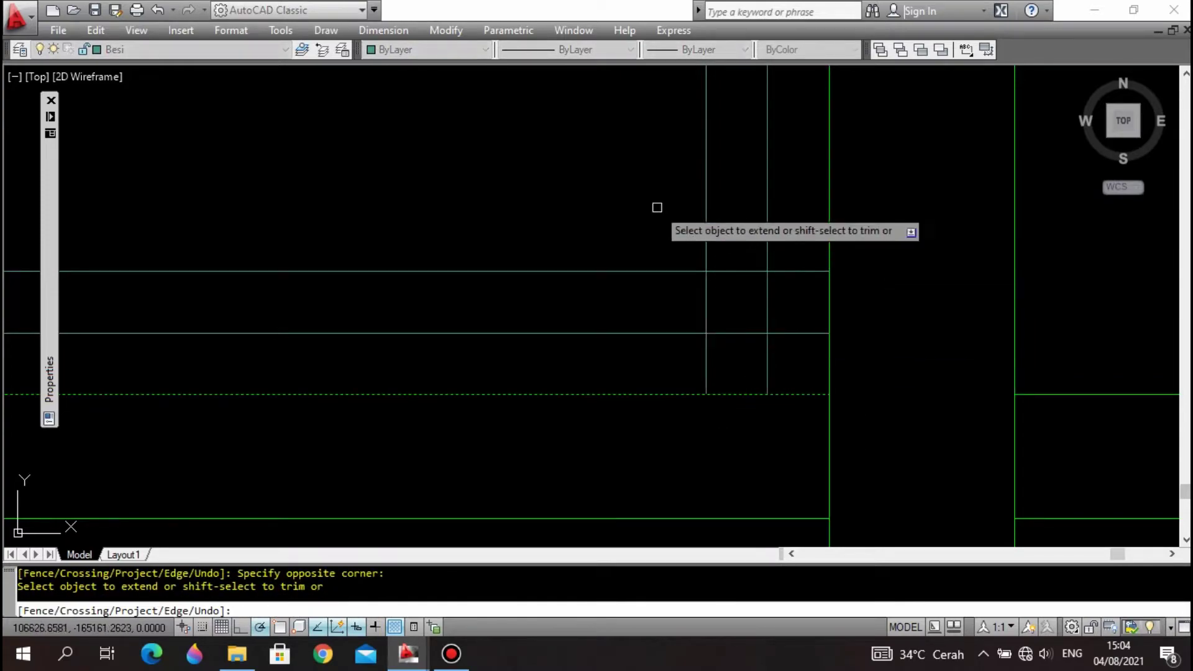
pyautogui.press('Escape')
pyautogui.press('Return')
pyautogui.click(781, 246)
pyautogui.click(684, 353)
pyautogui.write('f')
pyautogui.press('Return')
pyautogui.click(692, 306)
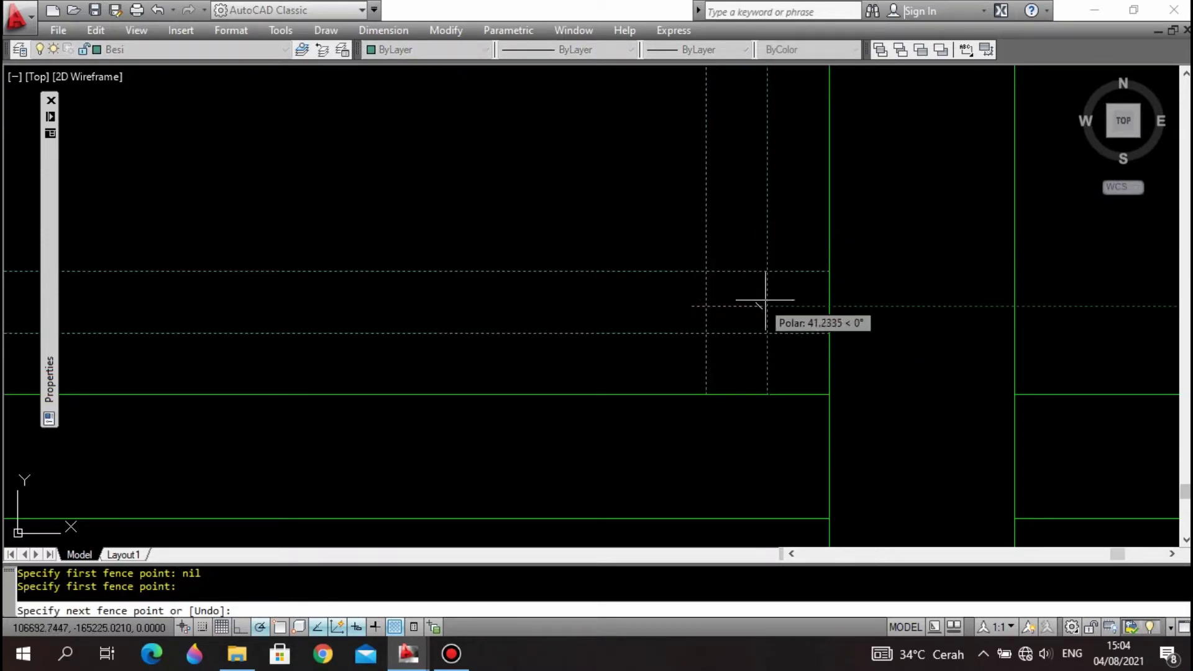
pyautogui.click(787, 305)
pyautogui.press('Return')
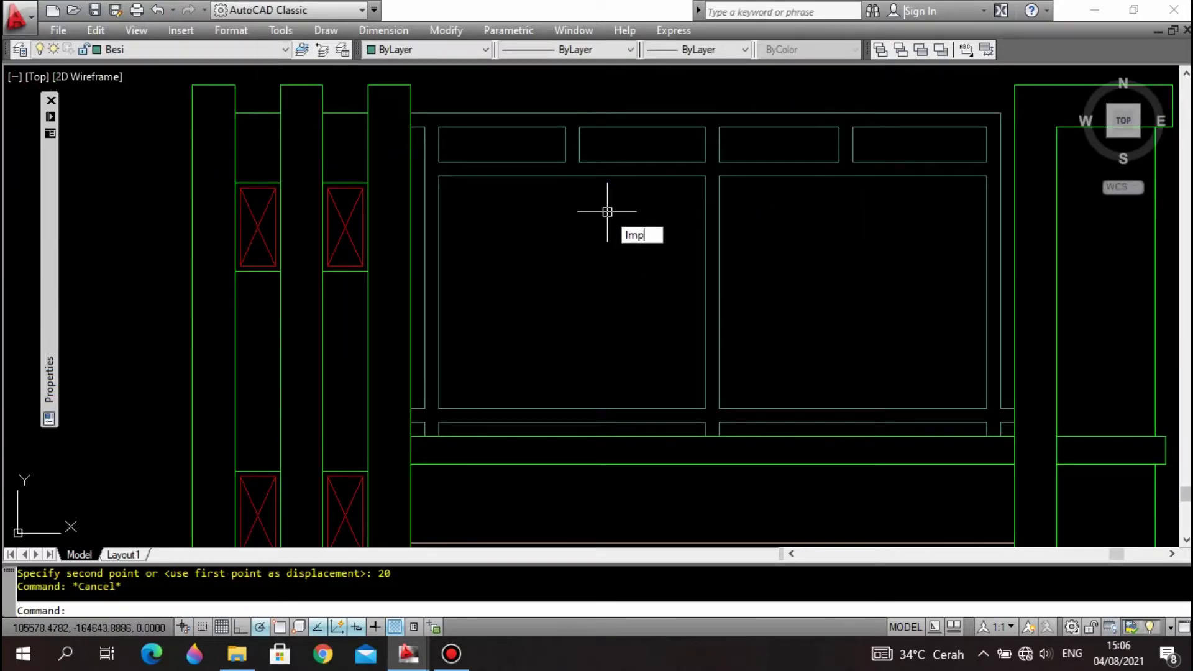
# Step: Draw a vertical line from the top edge's midpoint down to the bottom edge
pyautogui.press('Return')
pyautogui.click(599, 173)
pyautogui.click(594, 410)
pyautogui.press('Return')
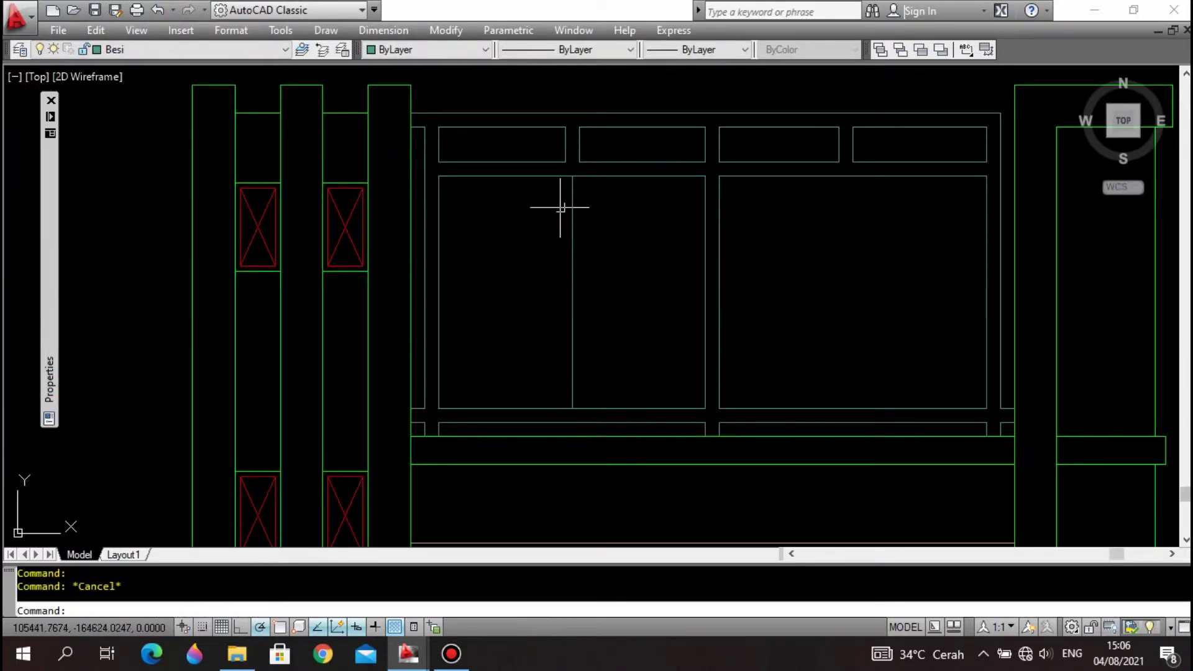
pyautogui.scroll(2, 560, 208)
# Step: Offset the vertical line 10 units to each side
pyautogui.write('o')
pyautogui.press('Return')
pyautogui.write('10')
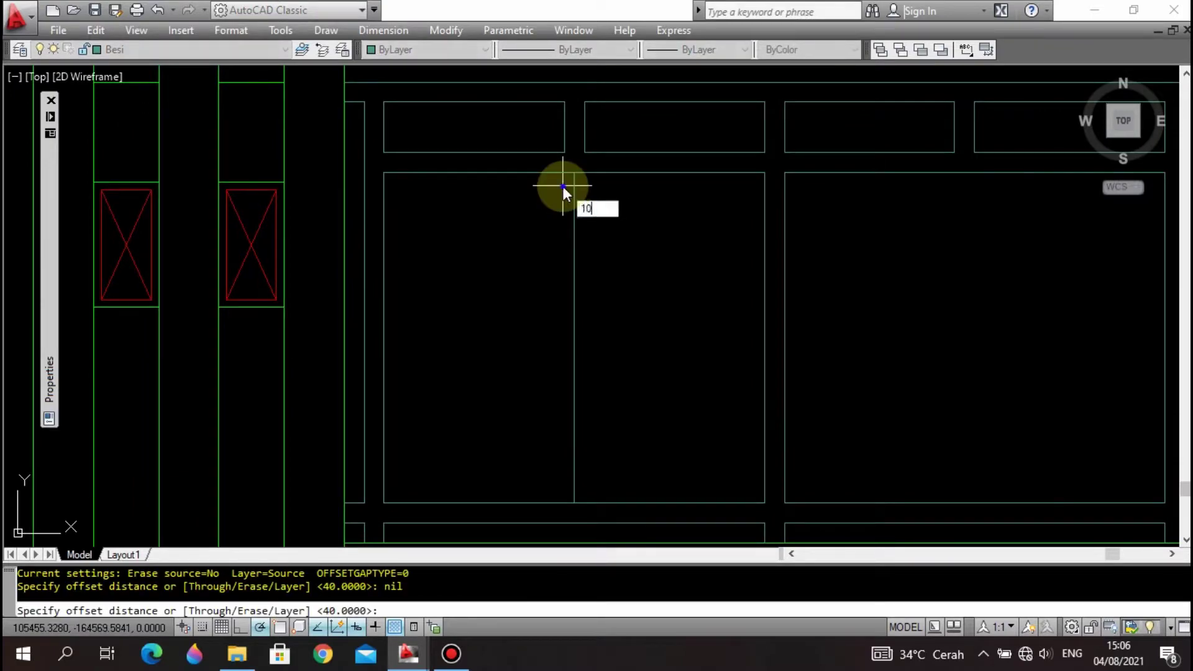
pyautogui.press('Return')
pyautogui.scroll(1, 565, 177)
pyautogui.click(575, 183)
pyautogui.click(580, 192)
pyautogui.click(590, 202)
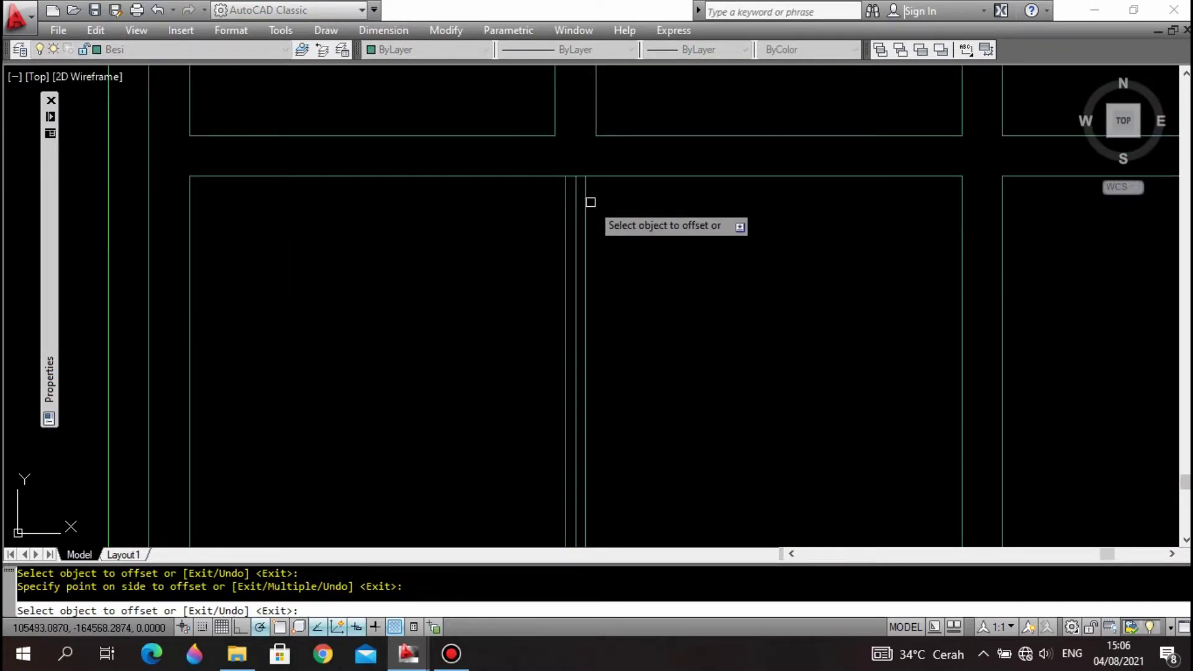
pyautogui.press('Escape')
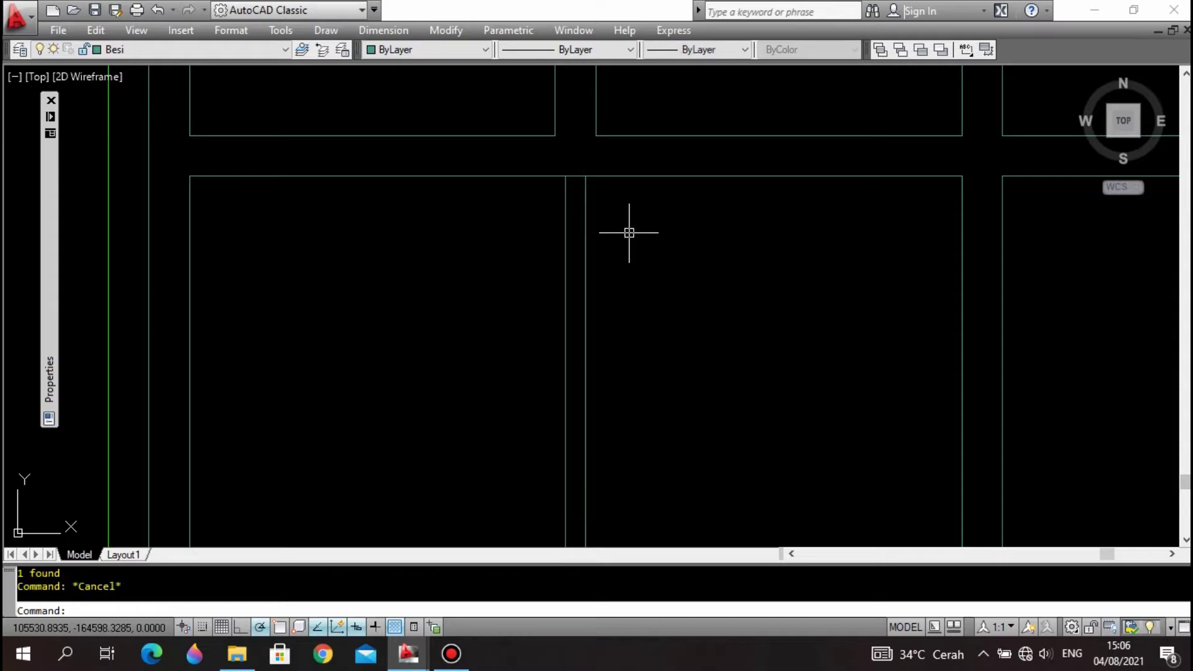
# Step: Copy the offset line pair 80 units to the left
pyautogui.click(628, 232)
pyautogui.click(542, 258)
pyautogui.press('Return')
pyautogui.click(636, 258)
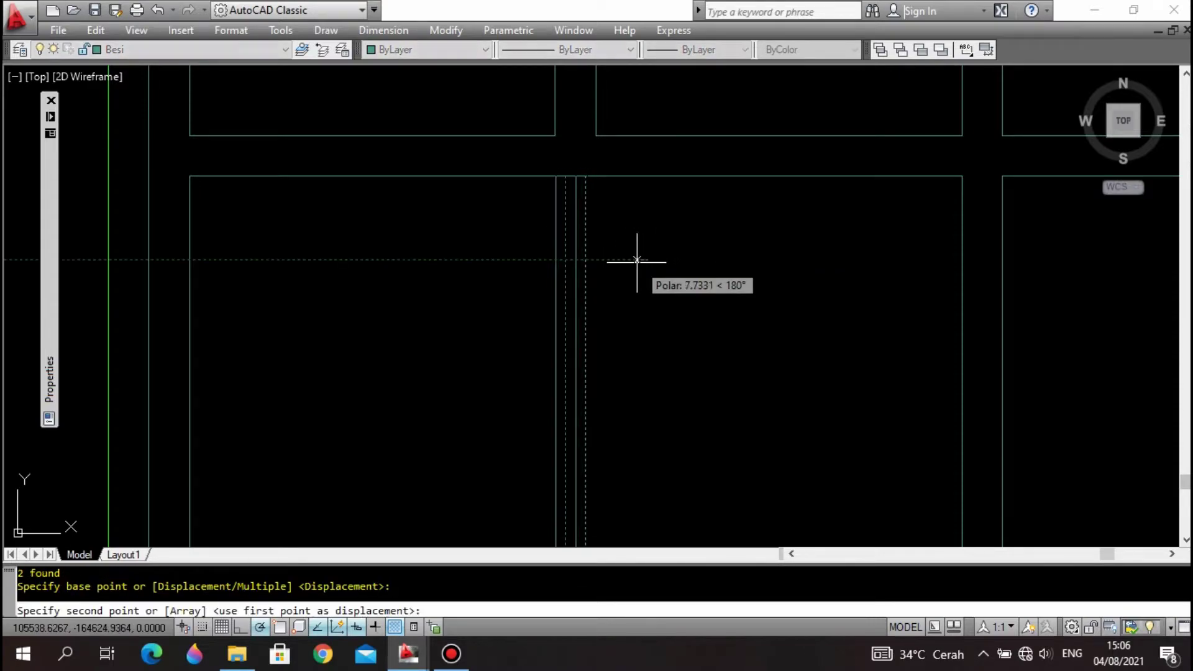
pyautogui.write('80')
pyautogui.press('Return')
pyautogui.scroll(-2, 548, 244)
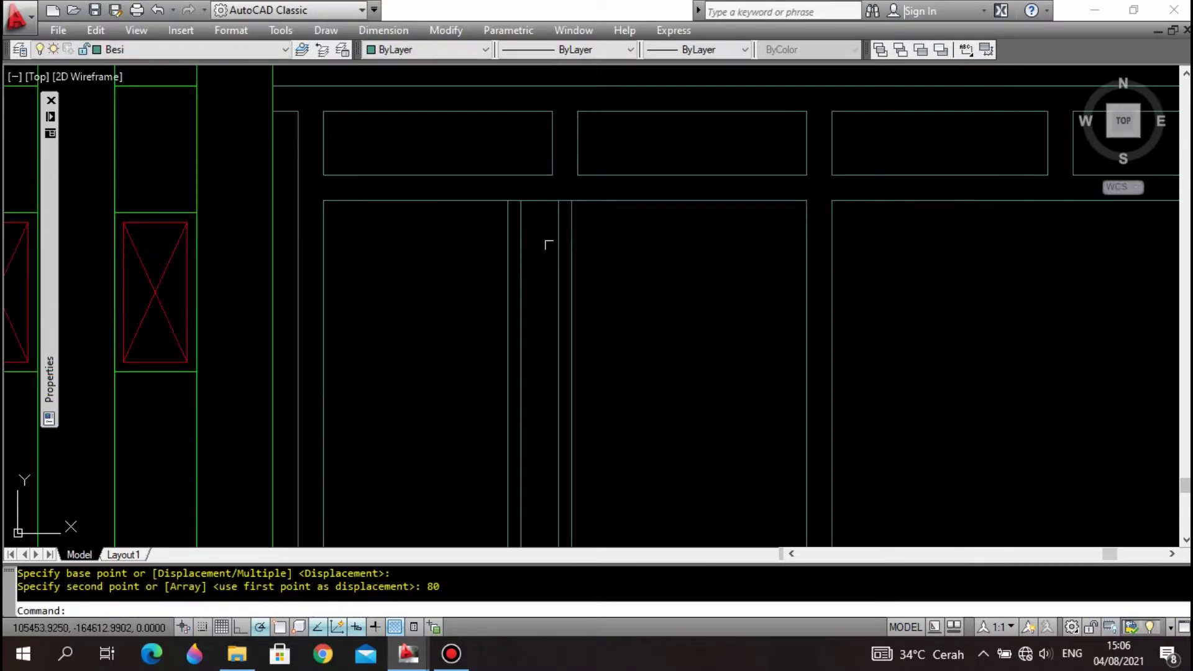
# Step: With Endpoint snap on, copy the bar pair 80 and 160 units to the left
pyautogui.write('oe')
pyautogui.press('Return')
pyautogui.write('cm')
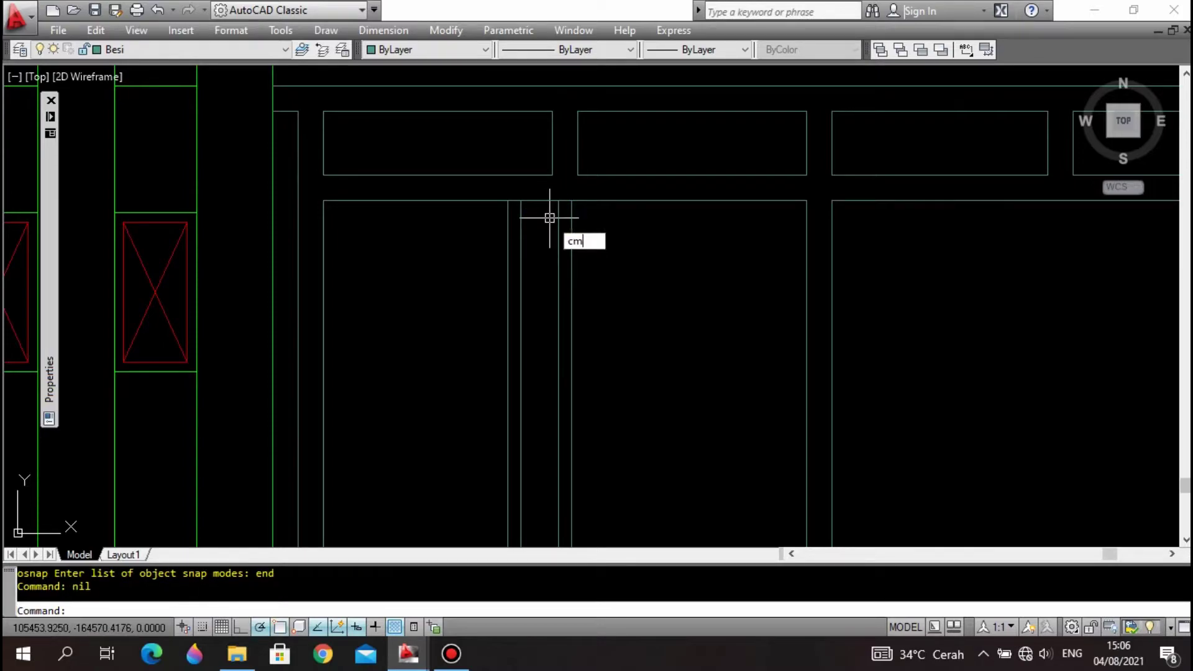
pyautogui.press('Return')
pyautogui.click(541, 226)
pyautogui.click(469, 250)
pyautogui.press('Return')
pyautogui.click(558, 200)
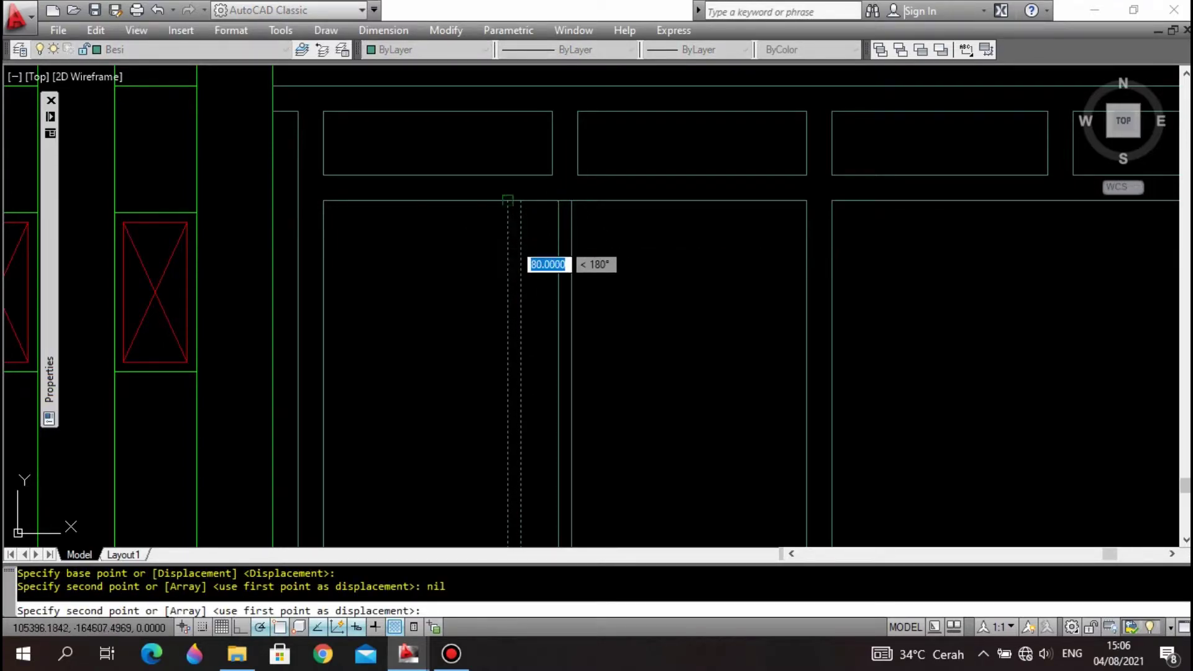
pyautogui.click(508, 200)
pyautogui.click(457, 224)
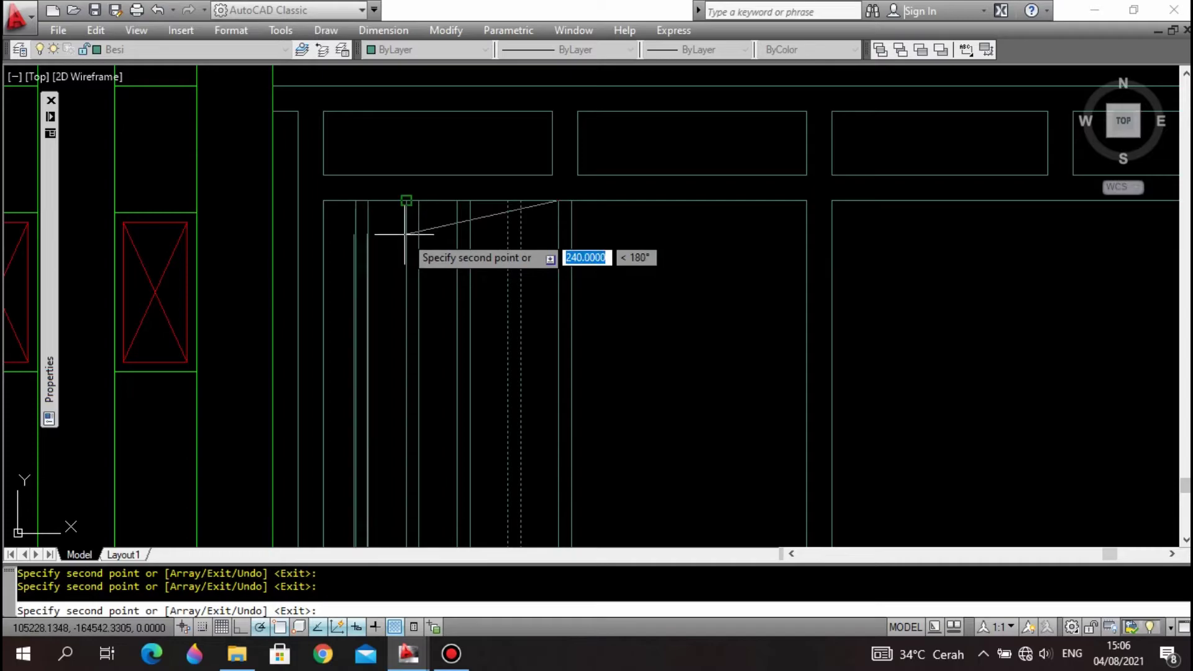
pyautogui.press('Escape')
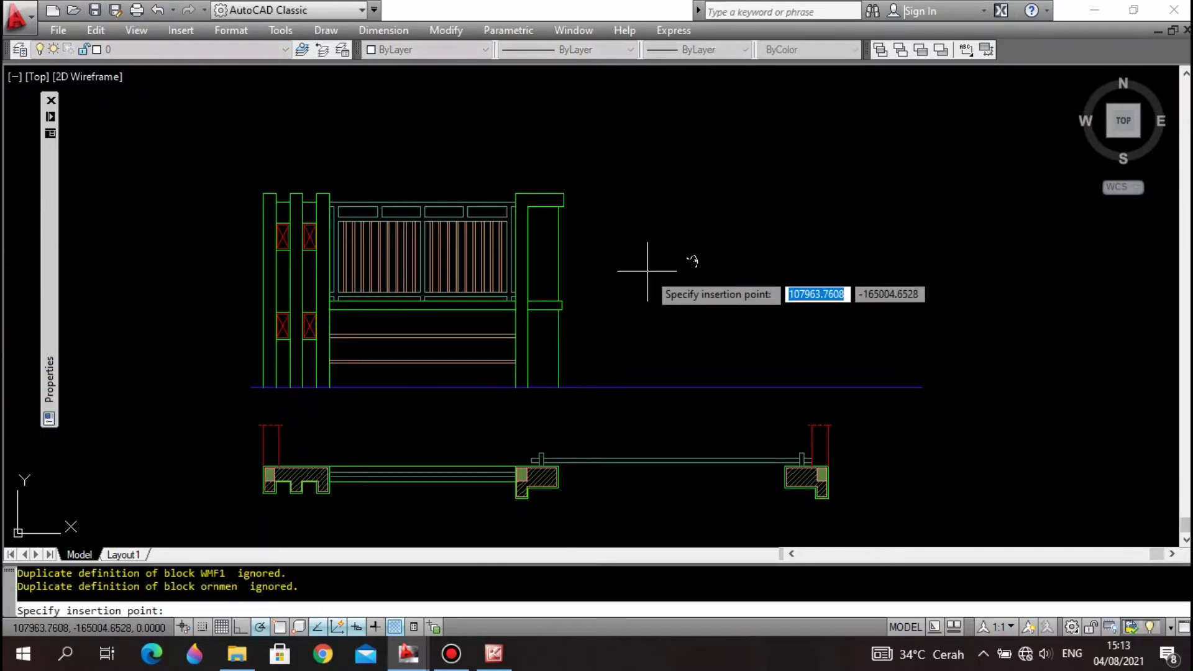
# Step: Place the leaf ornament block beside the gate and start moving it from its top midpoint
pyautogui.click(650, 272)
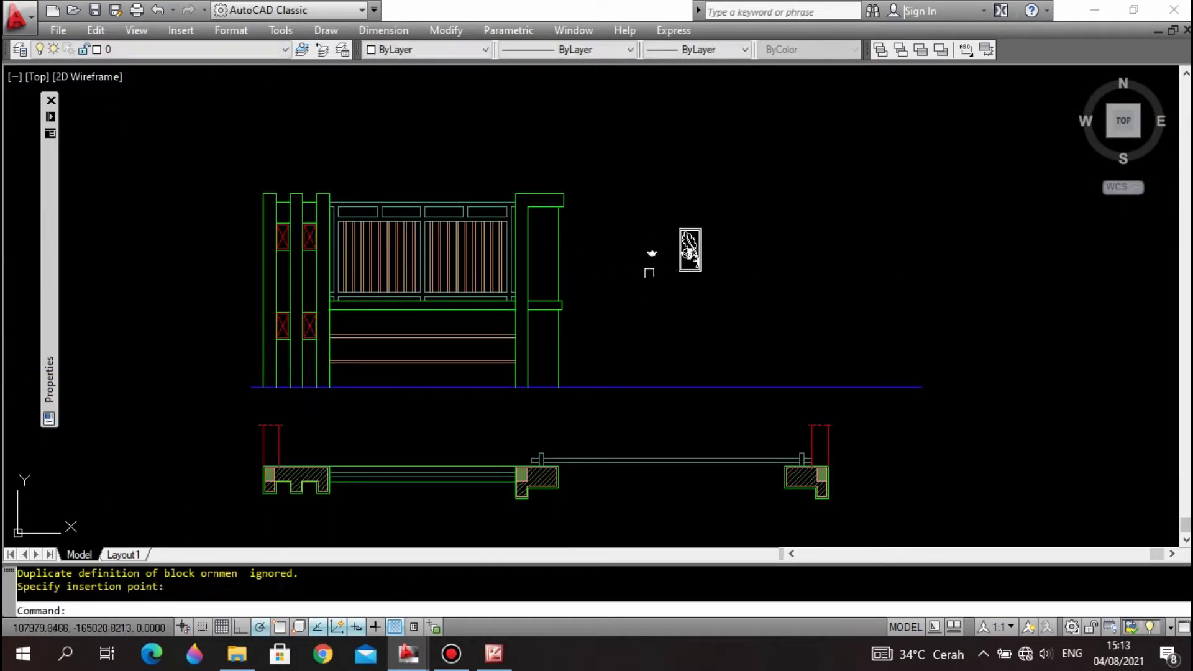
pyautogui.scroll(2, 668, 235)
pyautogui.moveTo(719, 199); pyautogui.dragTo(694, 302)
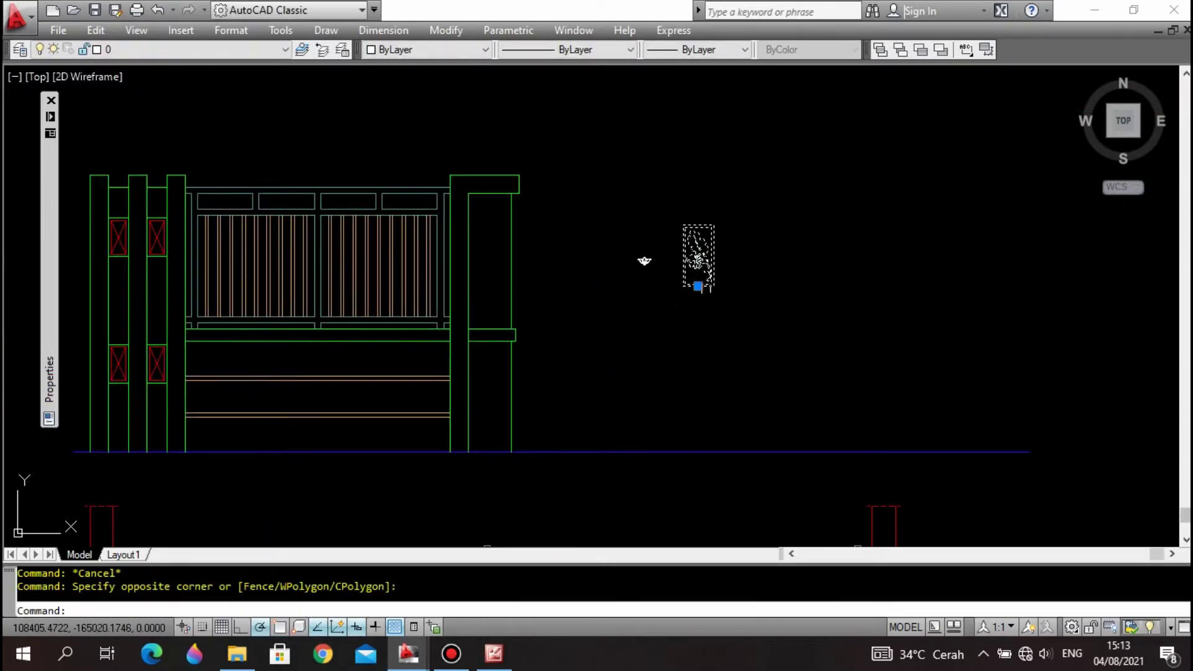
pyautogui.write('m')
pyautogui.press('Return')
pyautogui.keyDown('shift'); pyautogui.rightClick(715, 181); pyautogui.keyUp('shift')
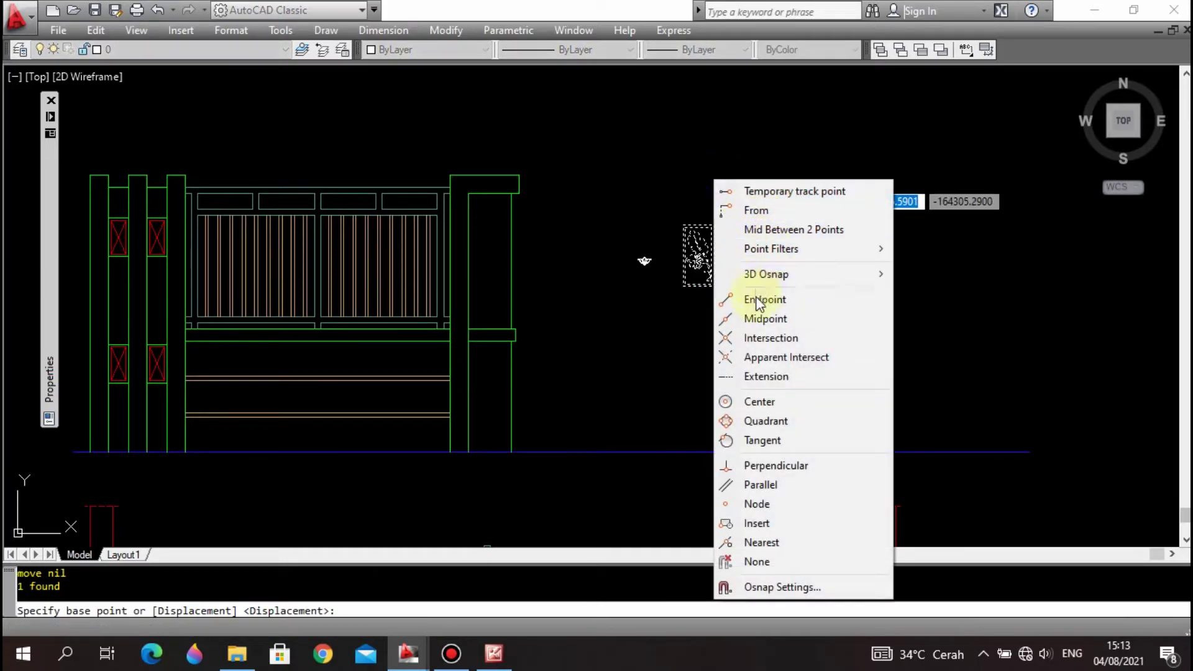
pyautogui.click(754, 318)
pyautogui.scroll(5, 701, 221)
pyautogui.click(690, 246)
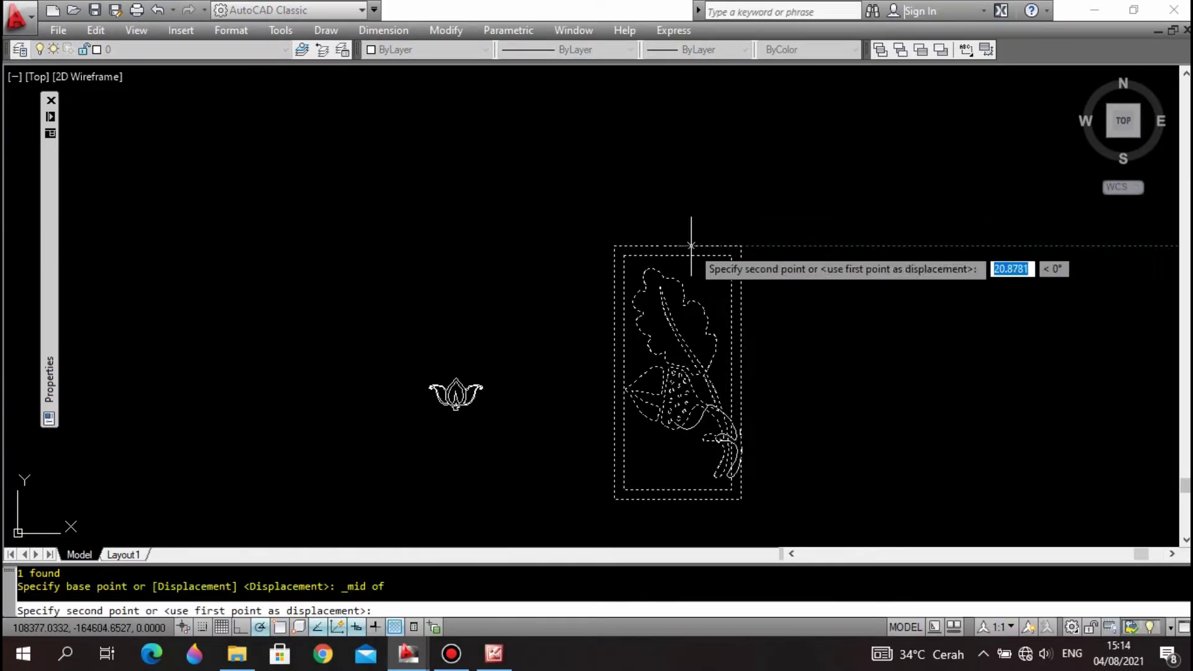
# Step: Drop the ornament midway between the two pillar corners using Mid Between 2 Points
pyautogui.scroll(-5, 687, 261)
pyautogui.scroll(3, 529, 295)
pyautogui.keyDown('shift'); pyautogui.rightClick(552, 208); pyautogui.keyUp('shift')
pyautogui.click(581, 258)
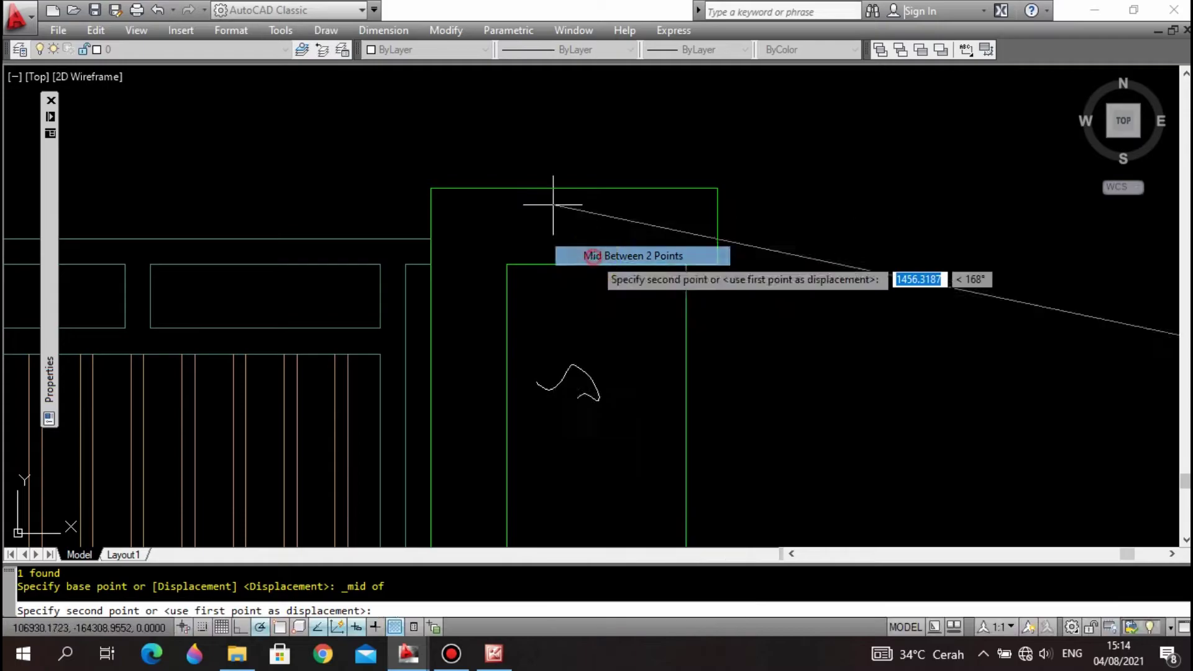
pyautogui.keyDown('shift'); pyautogui.rightClick(594, 216); pyautogui.keyUp('shift')
pyautogui.click(659, 336)
pyautogui.click(687, 259)
pyautogui.keyDown('shift'); pyautogui.rightClick(520, 217); pyautogui.keyUp('shift')
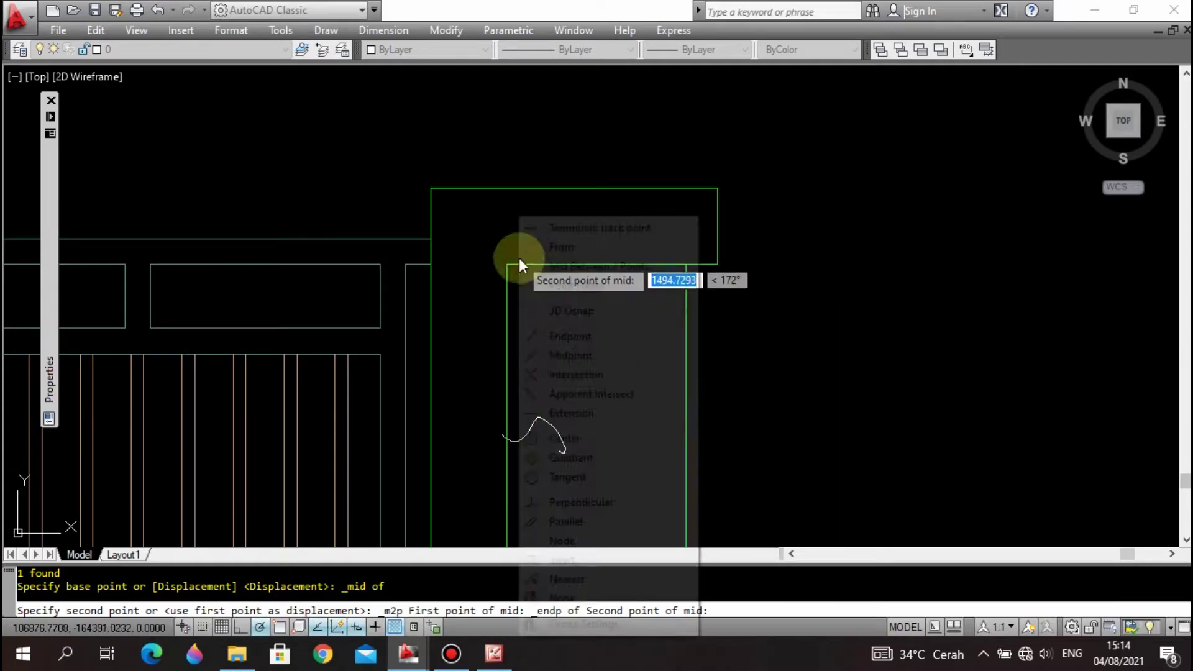
pyautogui.click(559, 336)
pyautogui.click(506, 314)
pyautogui.scroll(-4, 848, 347)
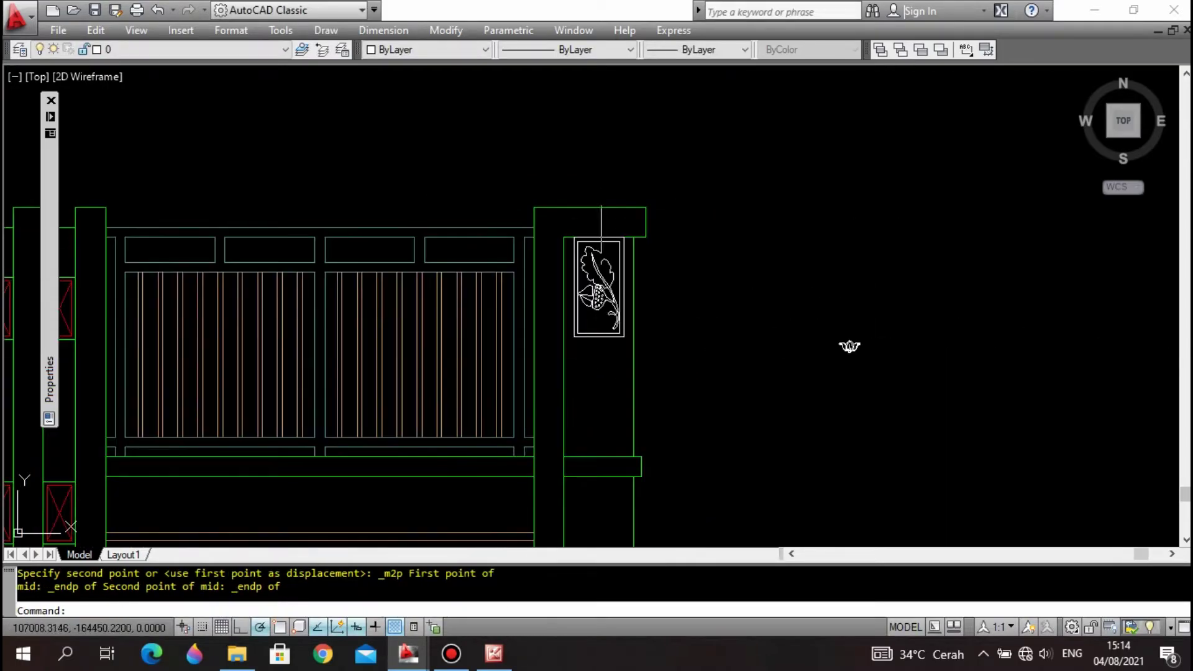
pyautogui.press('Escape')
# Step: Try a second move from the ornament's midpoint, tracking from the pillar edge midpoint, then cancel
pyautogui.write('m')
pyautogui.press('Return')
pyautogui.scroll(2, 663, 267)
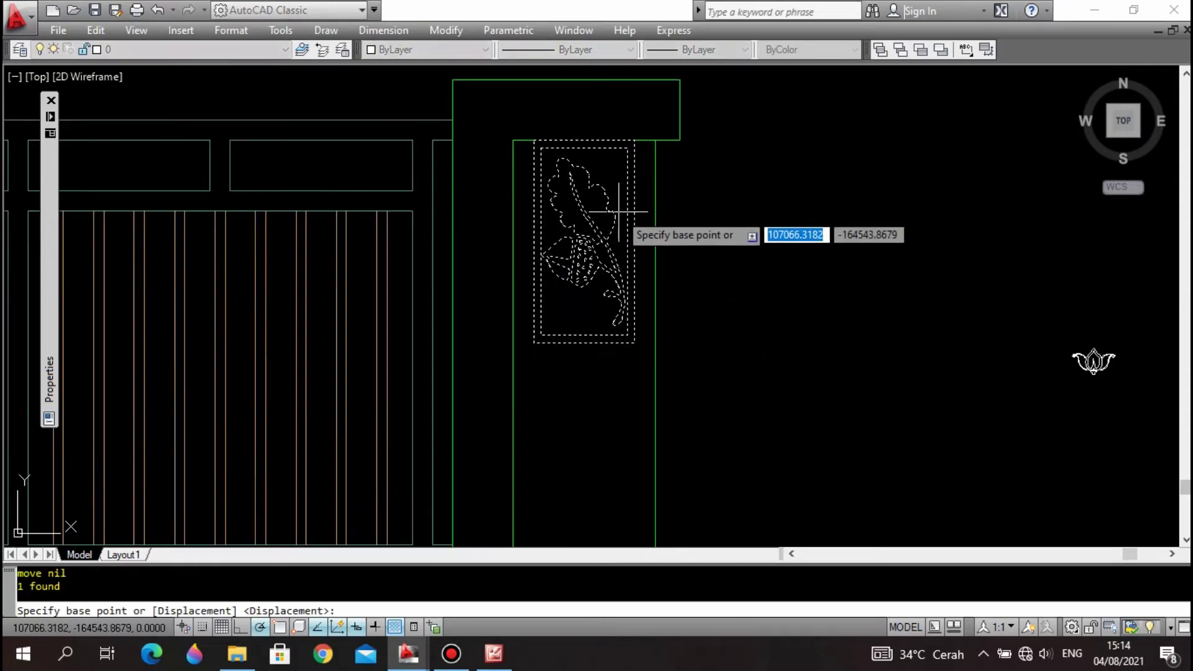
pyautogui.keyDown('shift'); pyautogui.rightClick(618, 215); pyautogui.keyUp('shift')
pyautogui.click(652, 349)
pyautogui.click(637, 259)
pyautogui.keyDown('shift'); pyautogui.rightClick(638, 259); pyautogui.keyUp('shift')
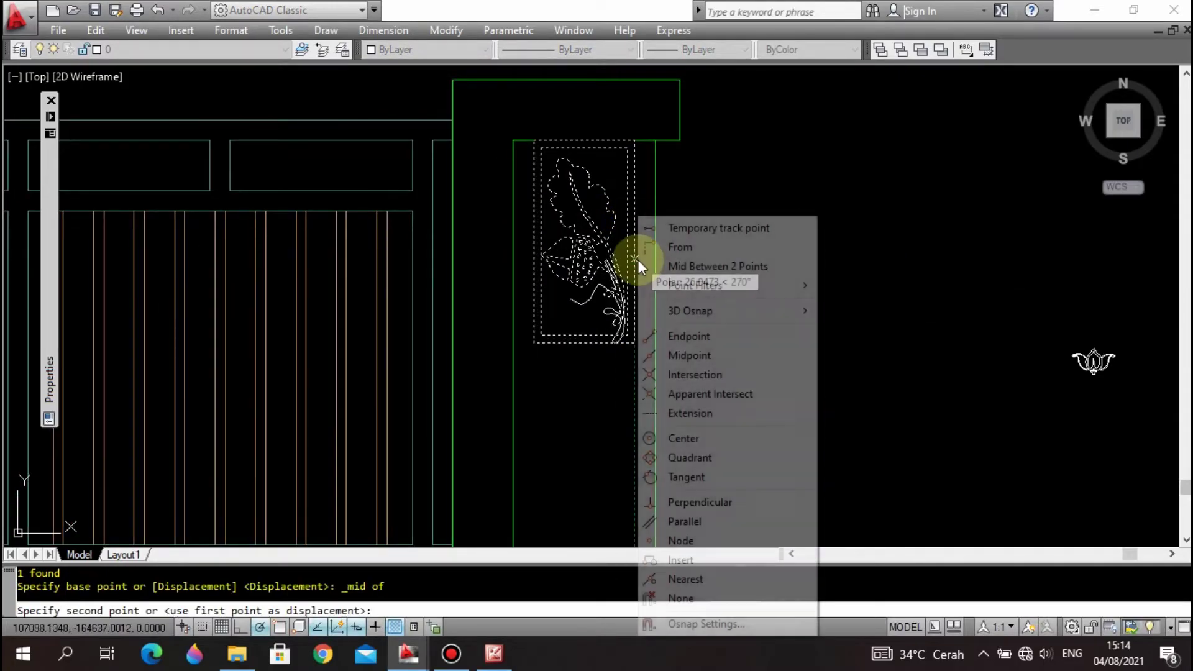
pyautogui.click(660, 230)
pyautogui.keyDown('shift'); pyautogui.rightClick(660, 230); pyautogui.keyUp('shift')
pyautogui.click(688, 355)
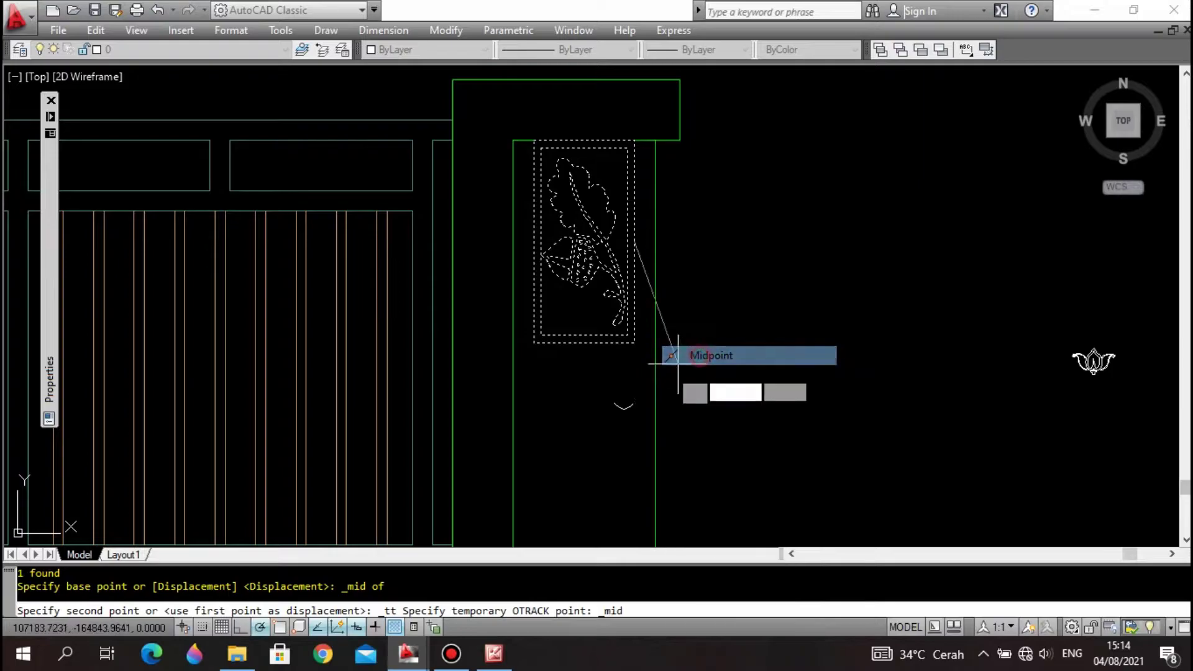
pyautogui.click(655, 362)
pyautogui.press('Escape')
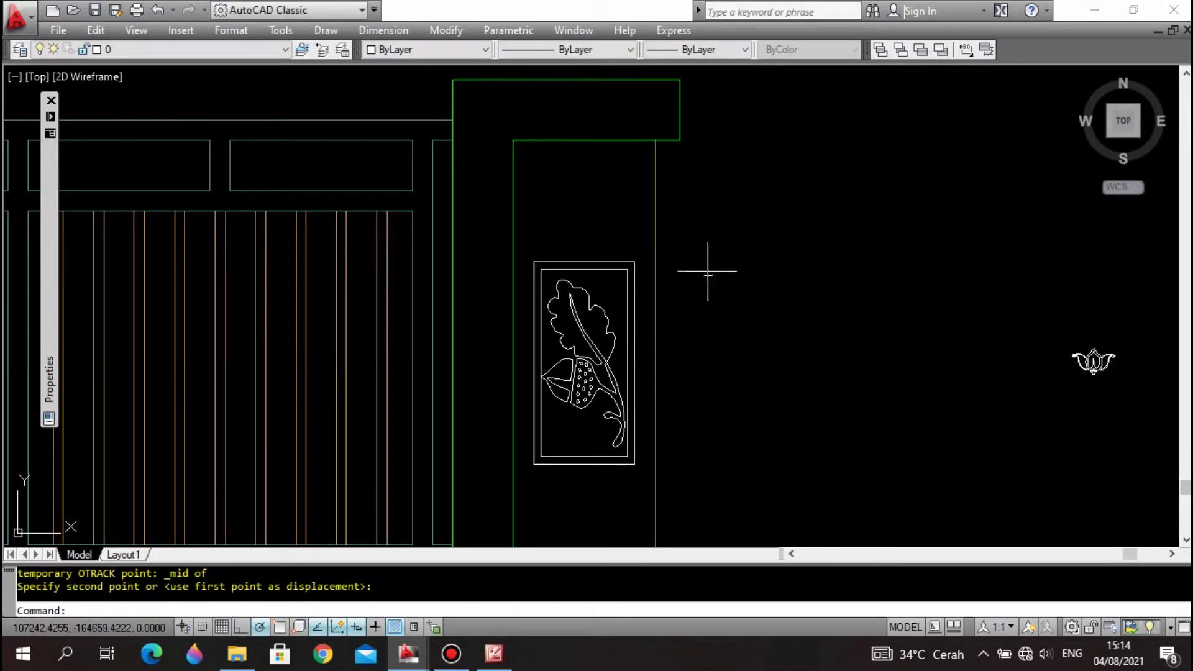
pyautogui.scroll(-4, 712, 284)
pyautogui.scroll(3, 685, 312)
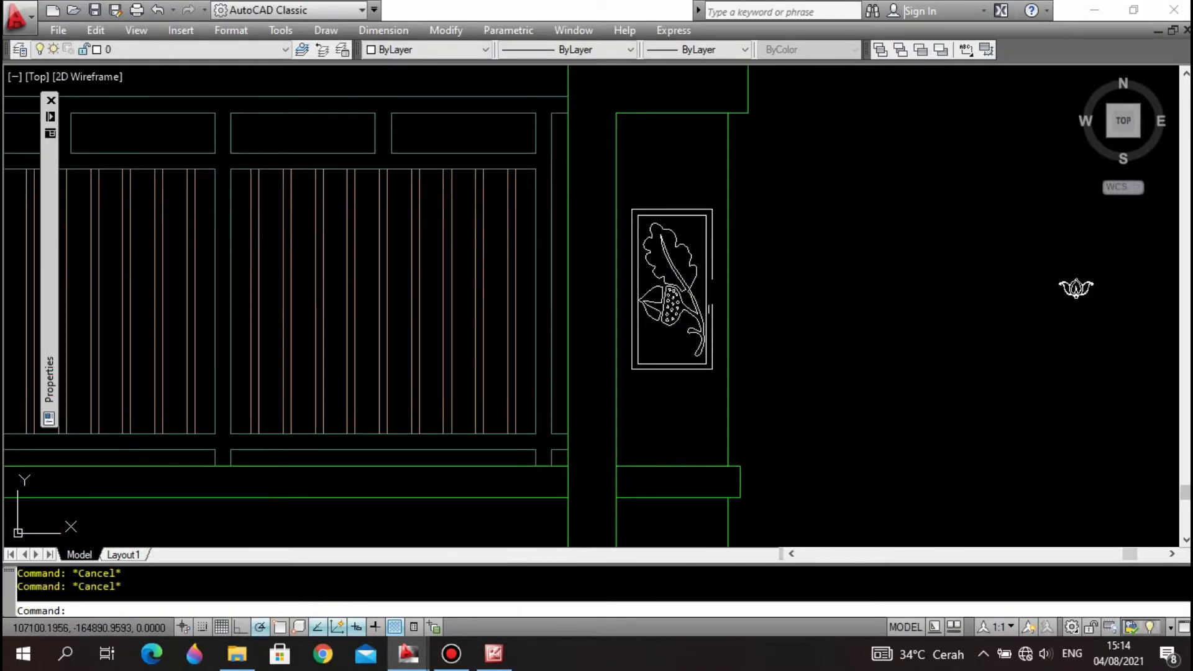
# Step: Stretch the lotus ornament's grip to the point midway between the two top-rail corners
pyautogui.scroll(-2, 730, 315)
pyautogui.click(933, 331)
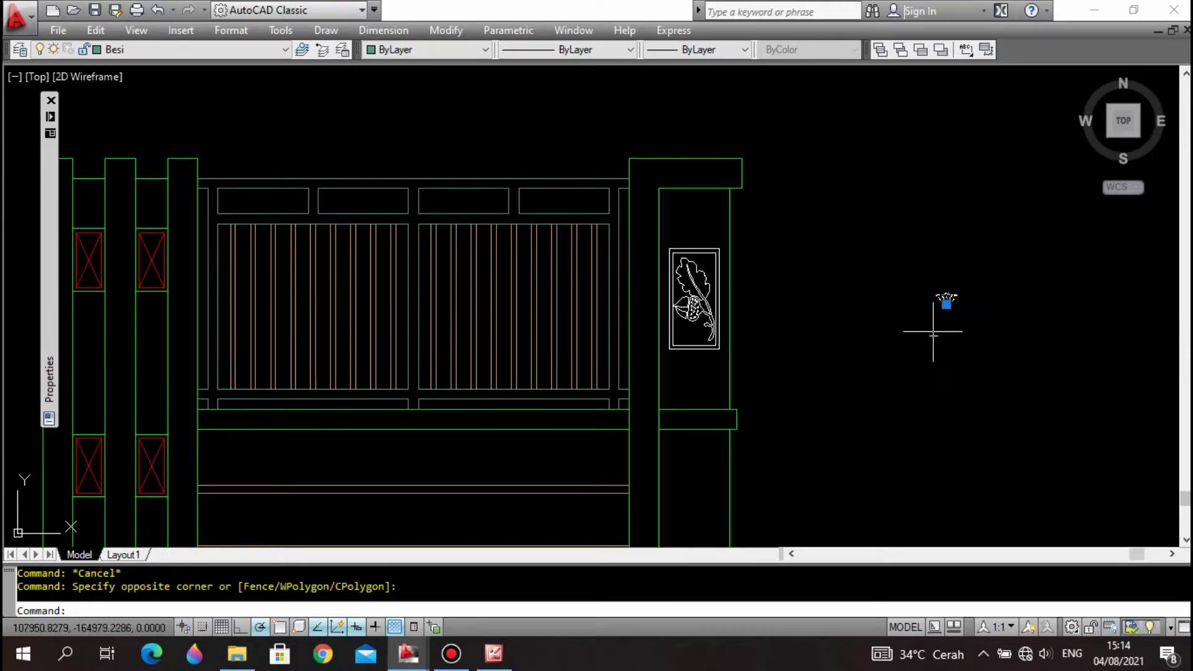
pyautogui.click(947, 305)
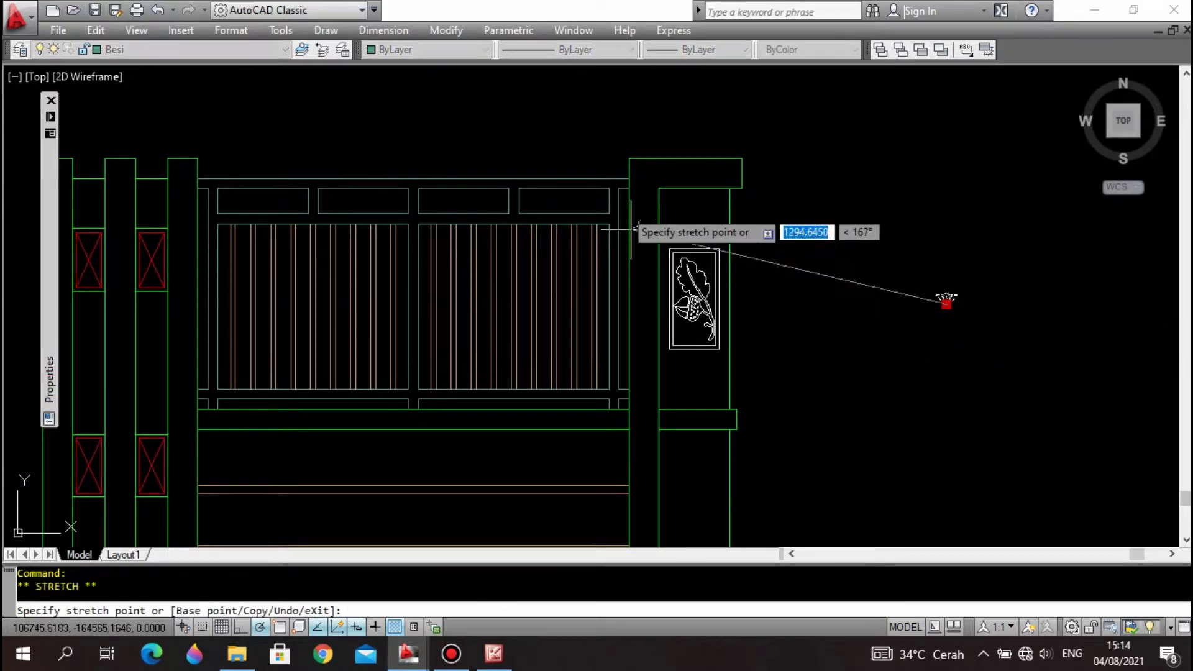
pyautogui.scroll(1, 724, 256)
pyautogui.scroll(4, 691, 254)
pyautogui.moveTo(700, 213); pyautogui.dragTo(715, 253, button='middle')
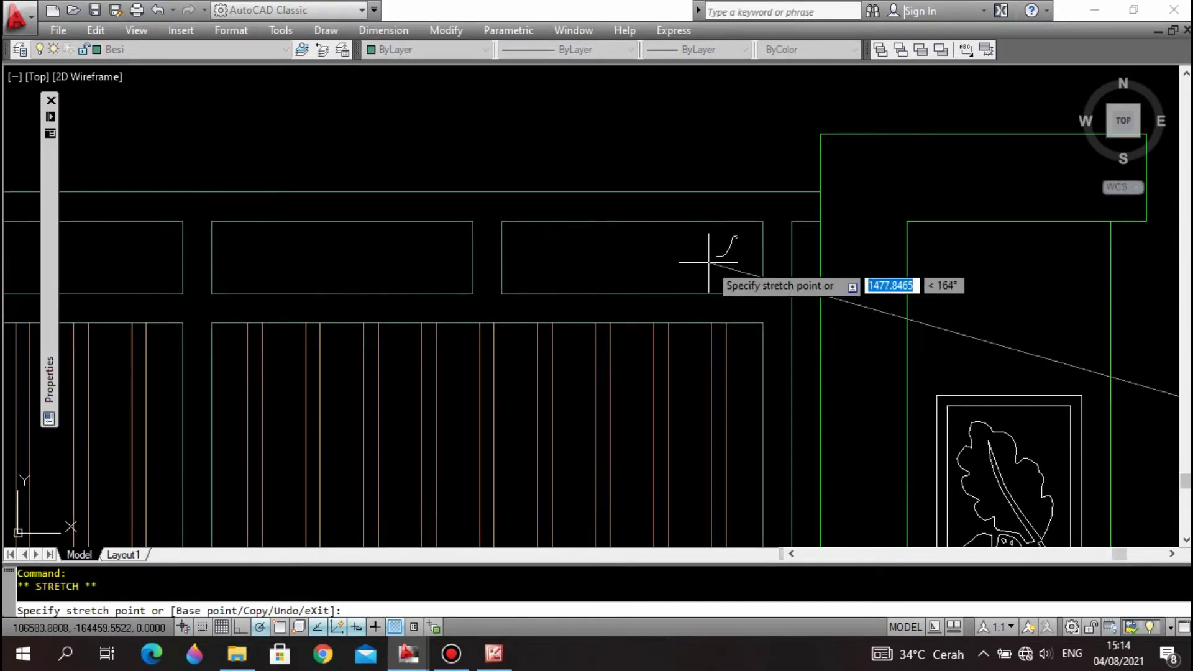
pyautogui.keyDown('shift'); pyautogui.rightClick(732, 213); pyautogui.keyUp('shift')
pyautogui.click(808, 262)
pyautogui.keyDown('shift'); pyautogui.rightClick(805, 231); pyautogui.keyUp('shift')
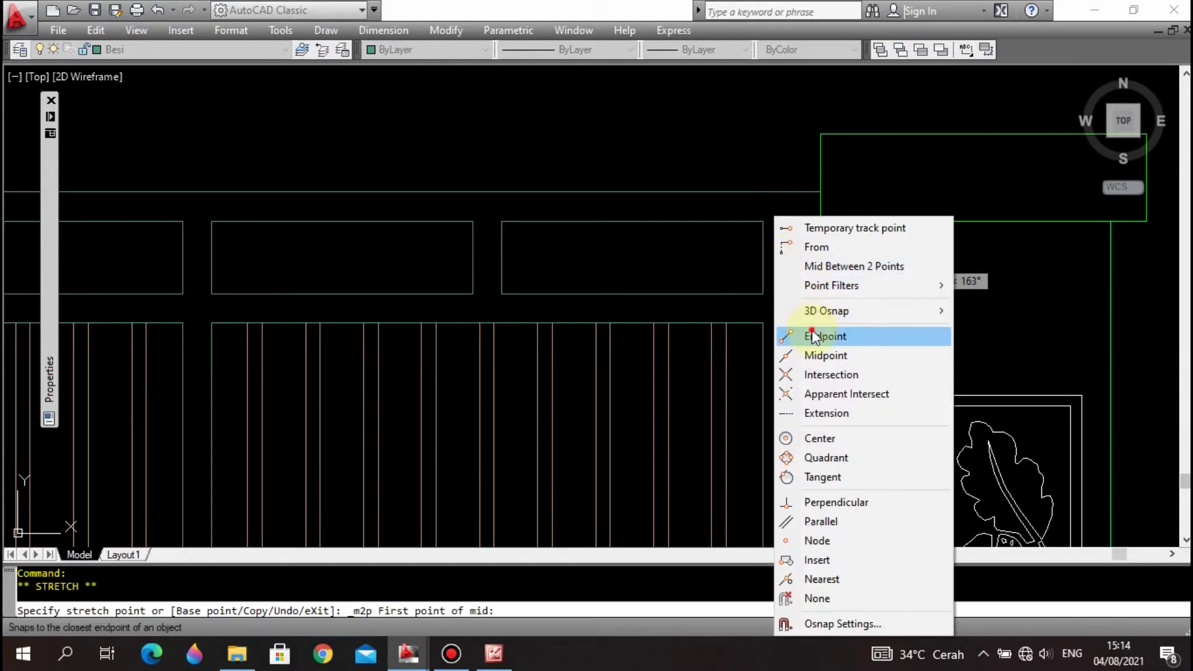
pyautogui.click(811, 348)
pyautogui.click(726, 322)
pyautogui.keyDown('shift'); pyautogui.rightClick(715, 214); pyautogui.keyUp('shift')
pyautogui.click(749, 335)
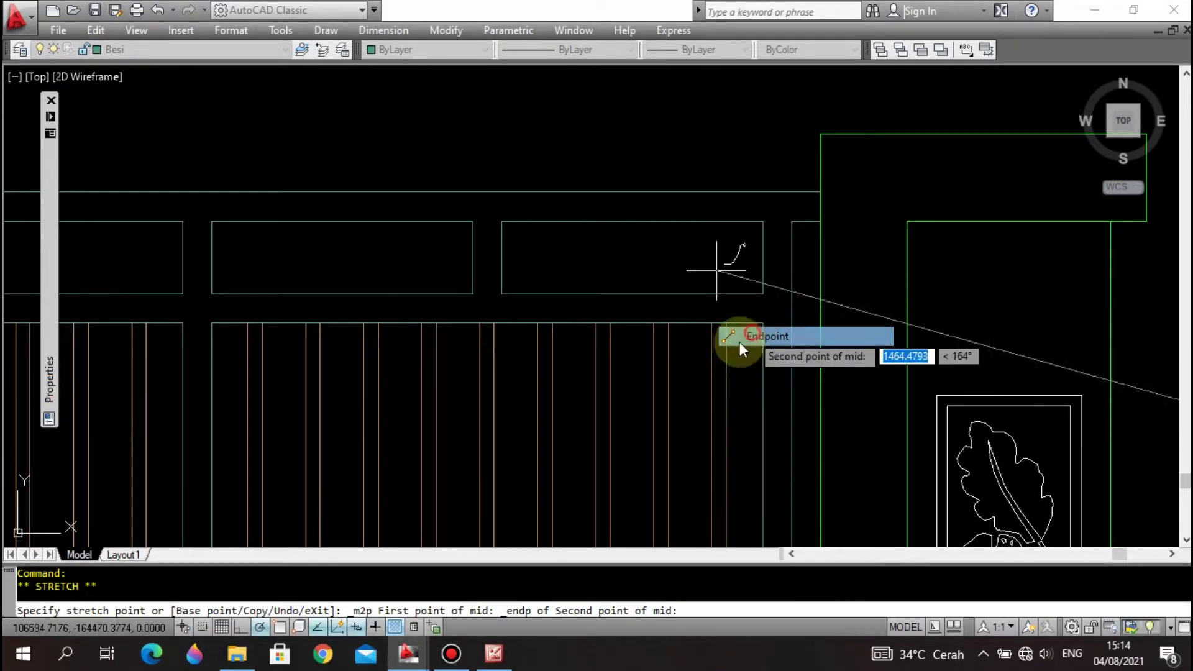
pyautogui.click(726, 316)
# Step: Reposition the ornament's grip so it rests on the top rail, then clear the selection
pyautogui.click(719, 322)
pyautogui.keyDown('shift'); pyautogui.rightClick(722, 203); pyautogui.keyUp('shift')
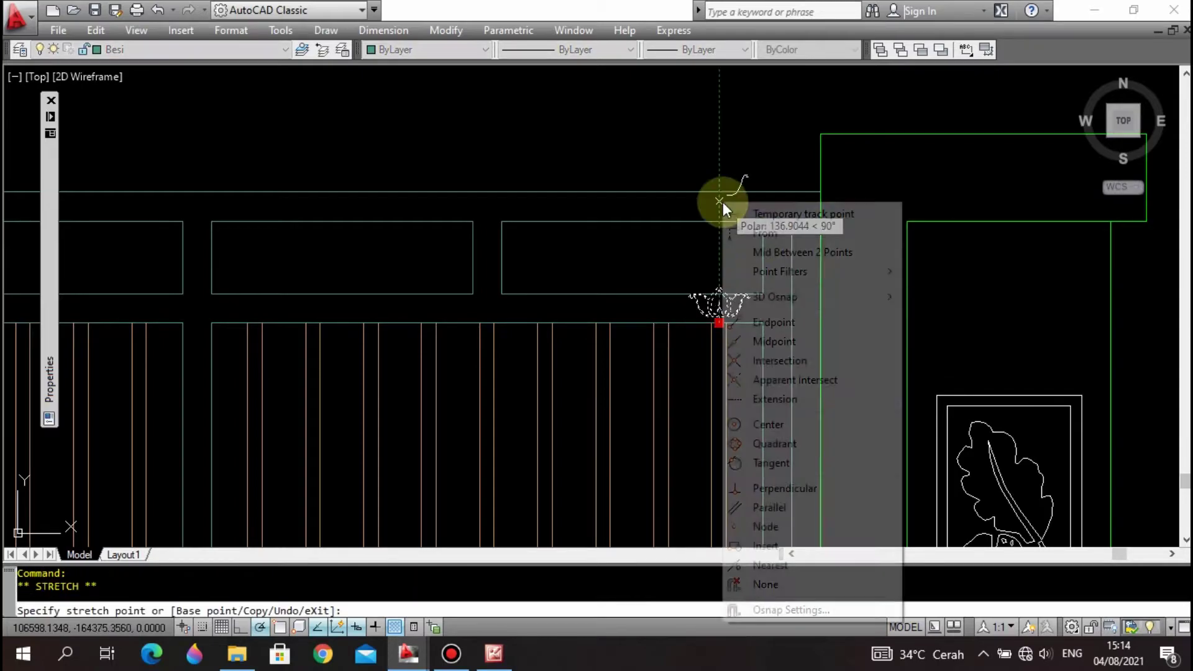
pyautogui.click(795, 486)
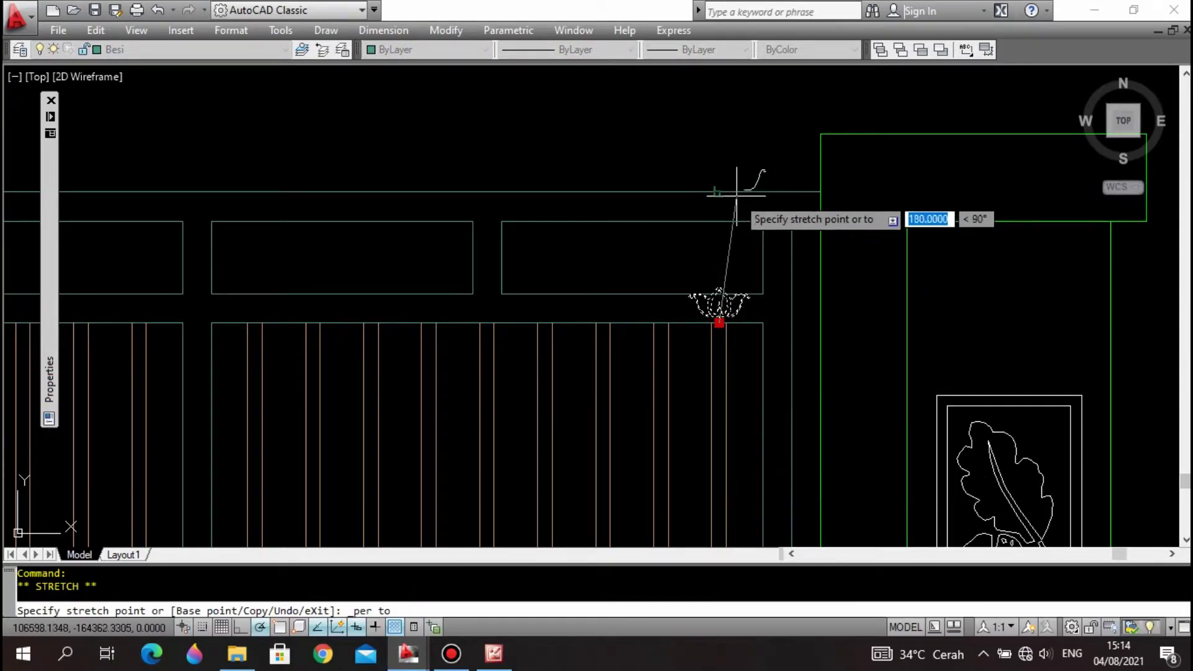
pyautogui.moveTo(733, 186); pyautogui.dragTo(736, 62, button='middle')
pyautogui.scroll(-2, 740, 268)
pyautogui.press('Escape')
pyautogui.moveTo(740, 267); pyautogui.dragTo(805, 266, button='middle')
pyautogui.scroll(2, 792, 231)
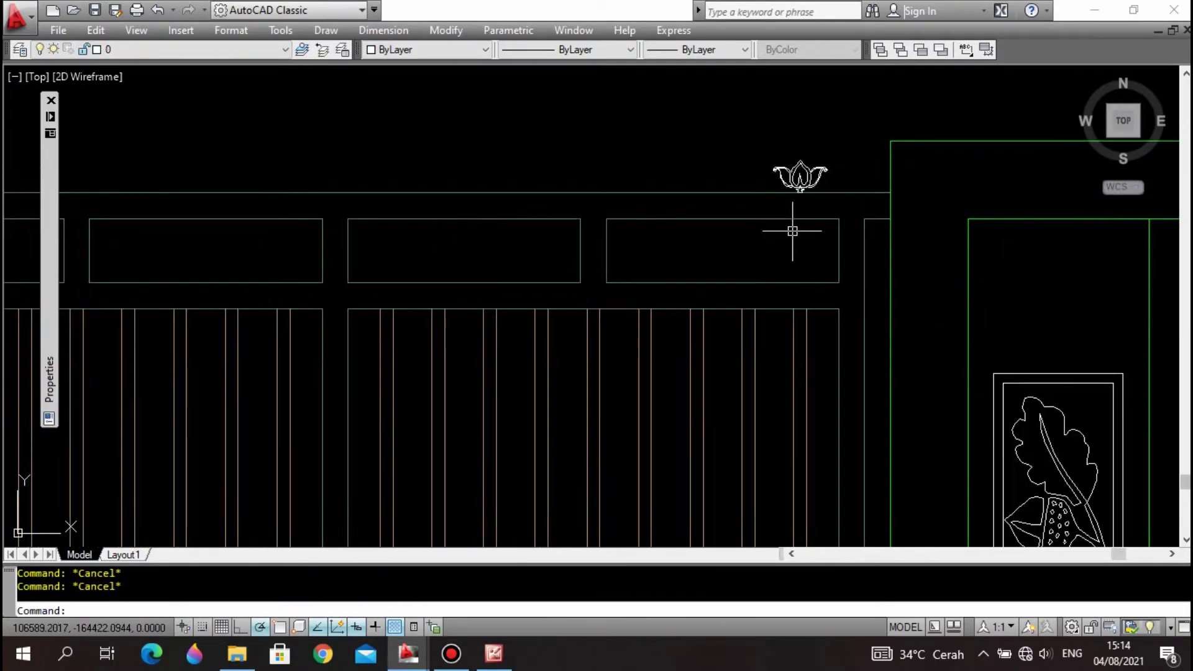
pyautogui.write('oe')
pyautogui.press('Return')
pyautogui.write('cm')
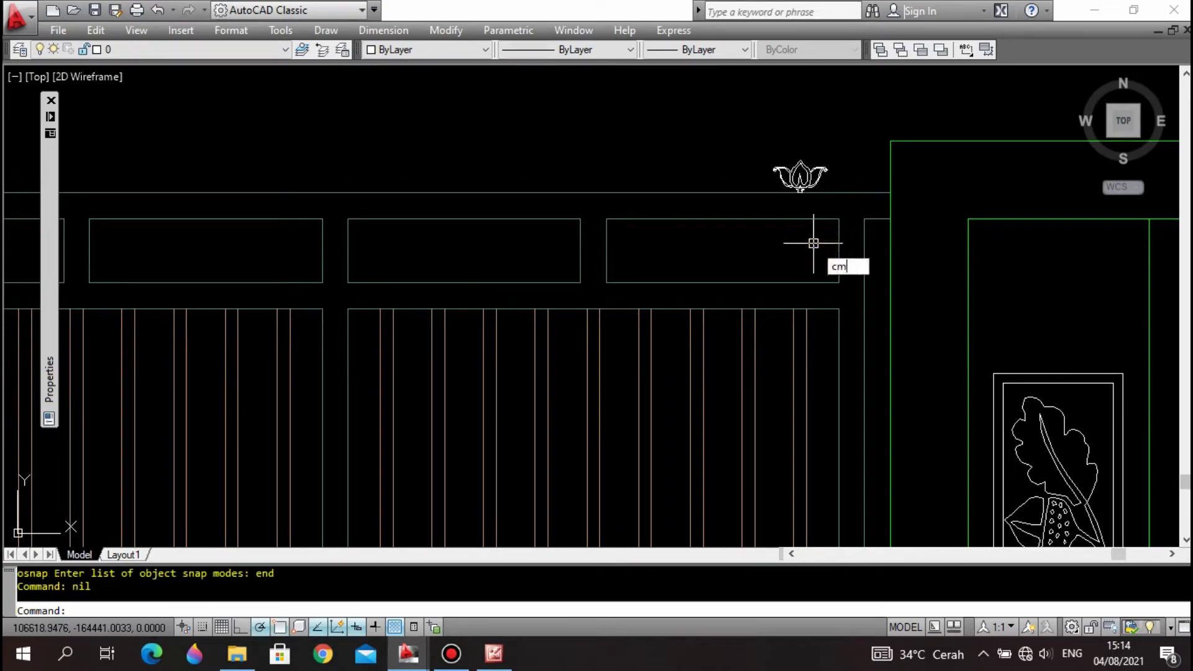
pyautogui.press('Return')
# Step: Copy the lotus ornament in Multiple mode to four positions leftward along the top rail
pyautogui.click(802, 182)
pyautogui.press('Return')
pyautogui.write('m')
pyautogui.press('Return')
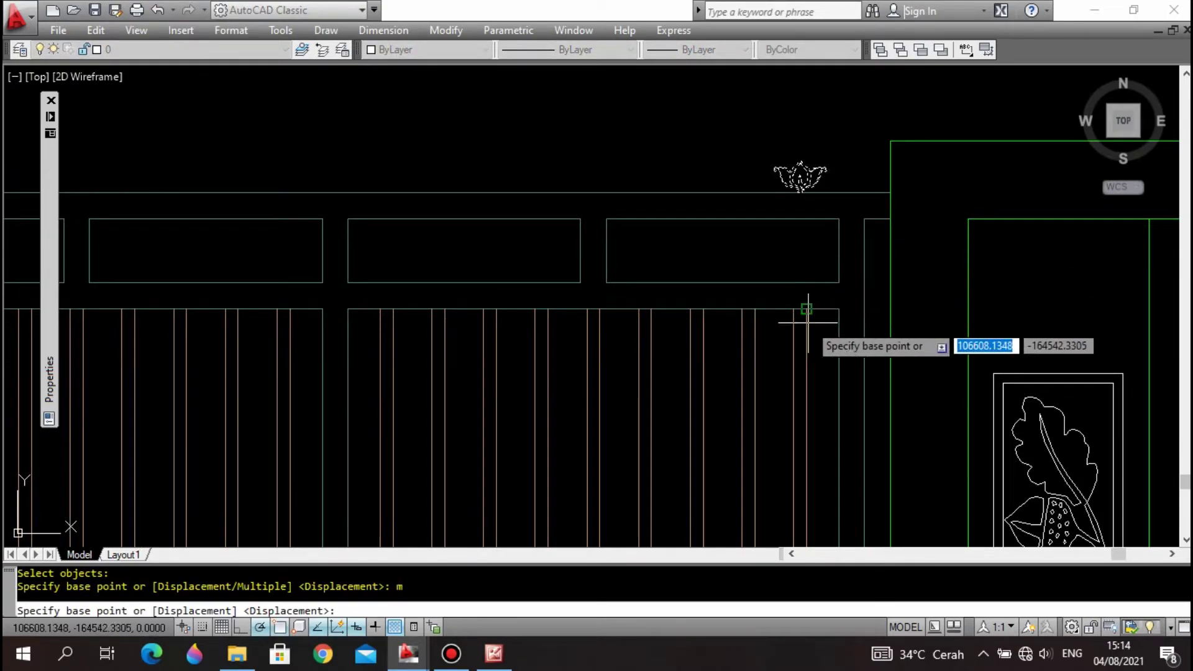
pyautogui.click(807, 323)
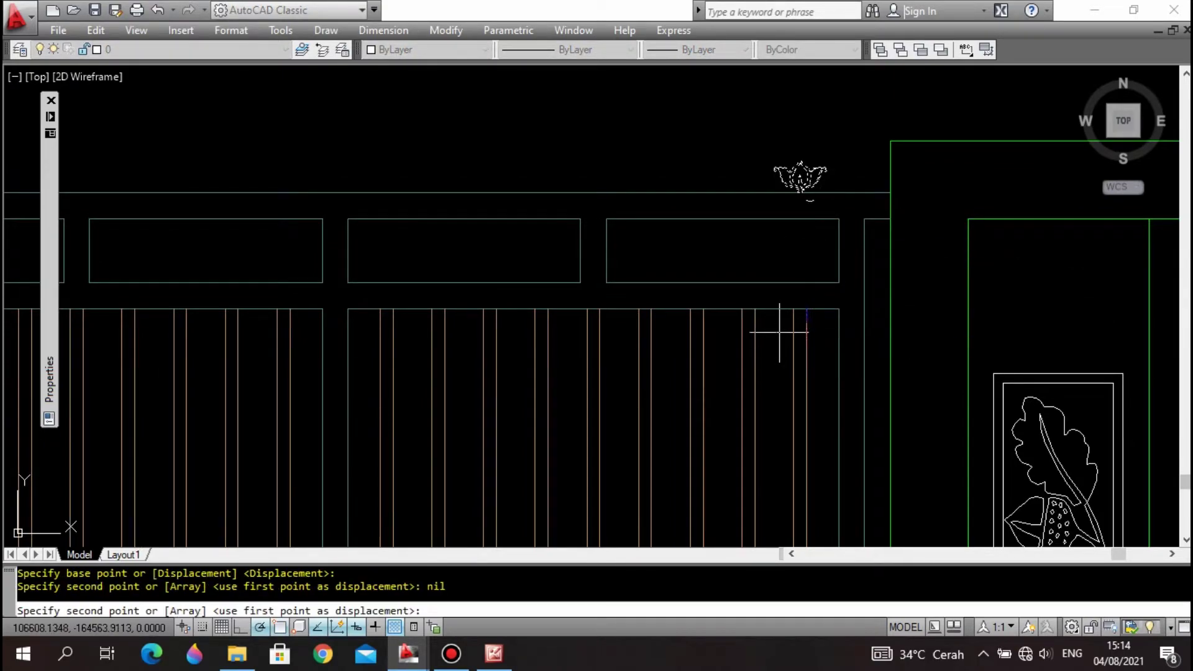
pyautogui.click(706, 318)
pyautogui.click(604, 348)
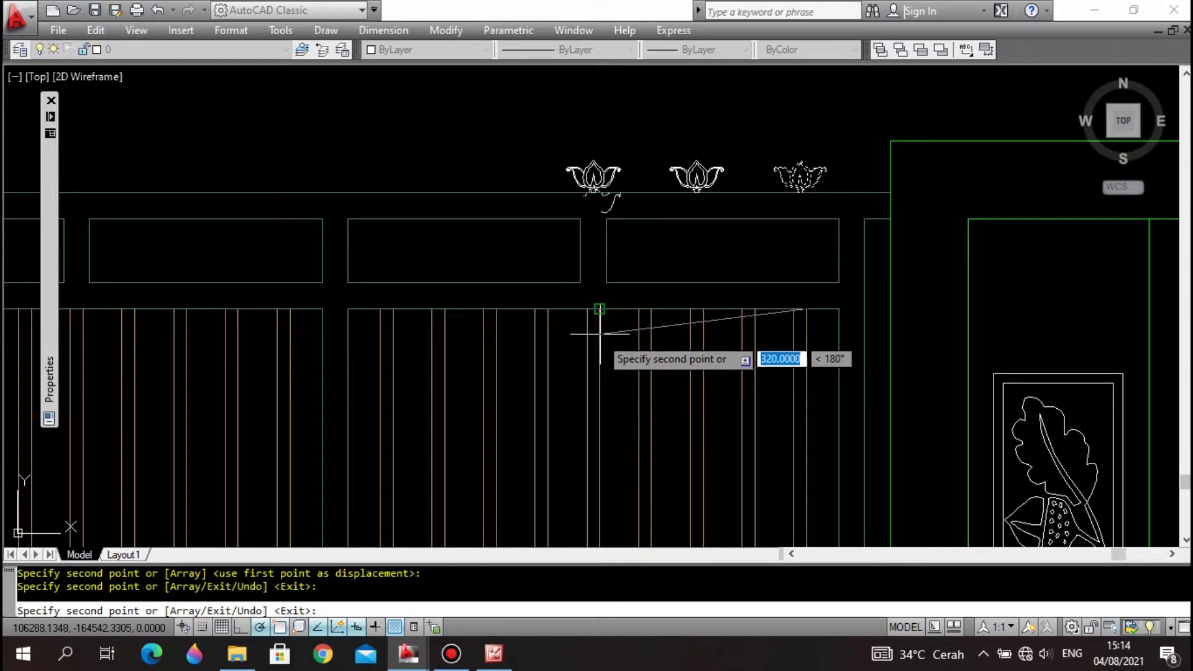
pyautogui.click(497, 311)
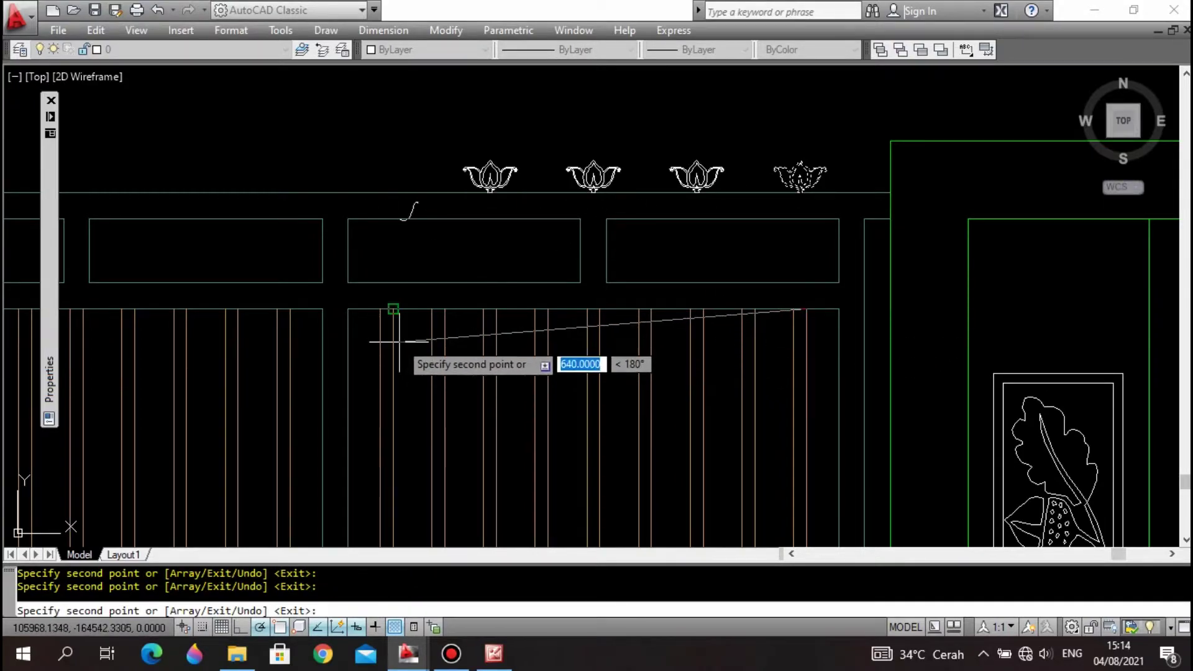
pyautogui.click(394, 311)
# Step: Place four more ornament copies toward the rail's left end and paste the scroll ornament
pyautogui.moveTo(419, 343); pyautogui.dragTo(753, 310, button='middle')
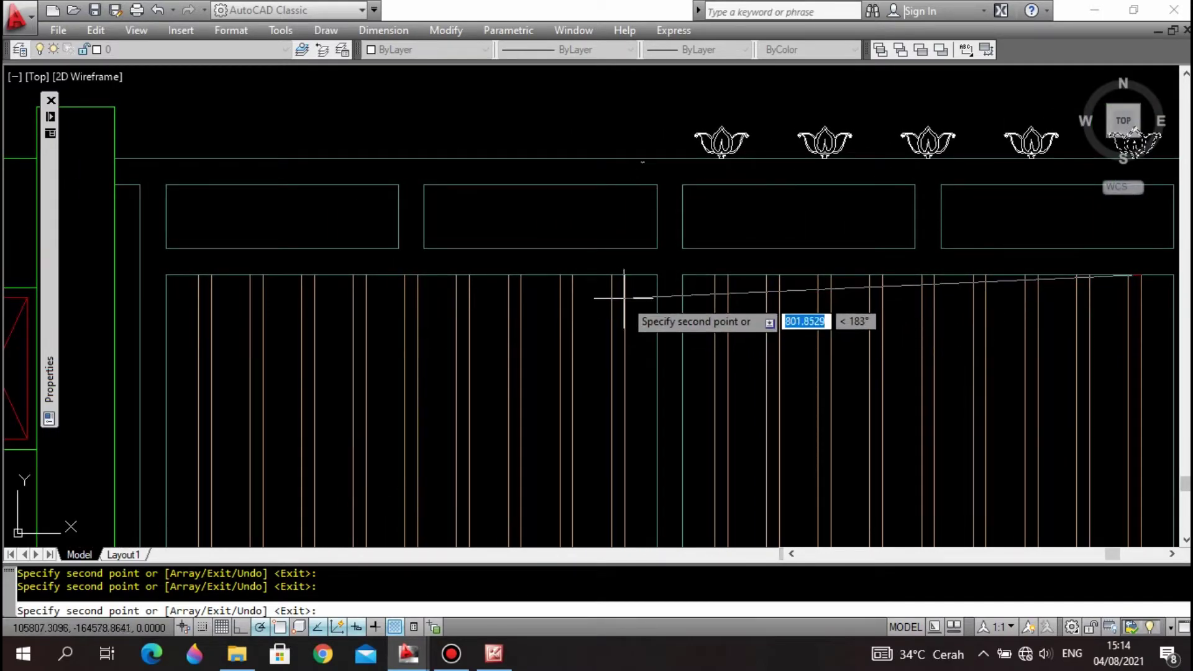
pyautogui.click(624, 274)
pyautogui.click(521, 275)
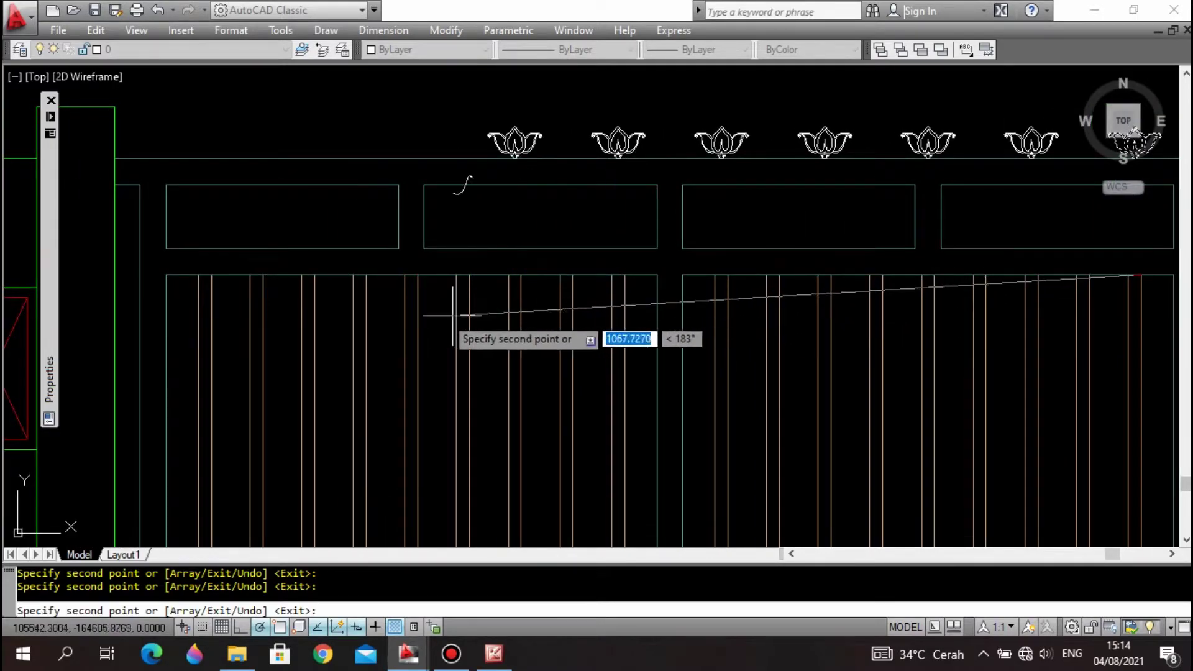
pyautogui.click(417, 275)
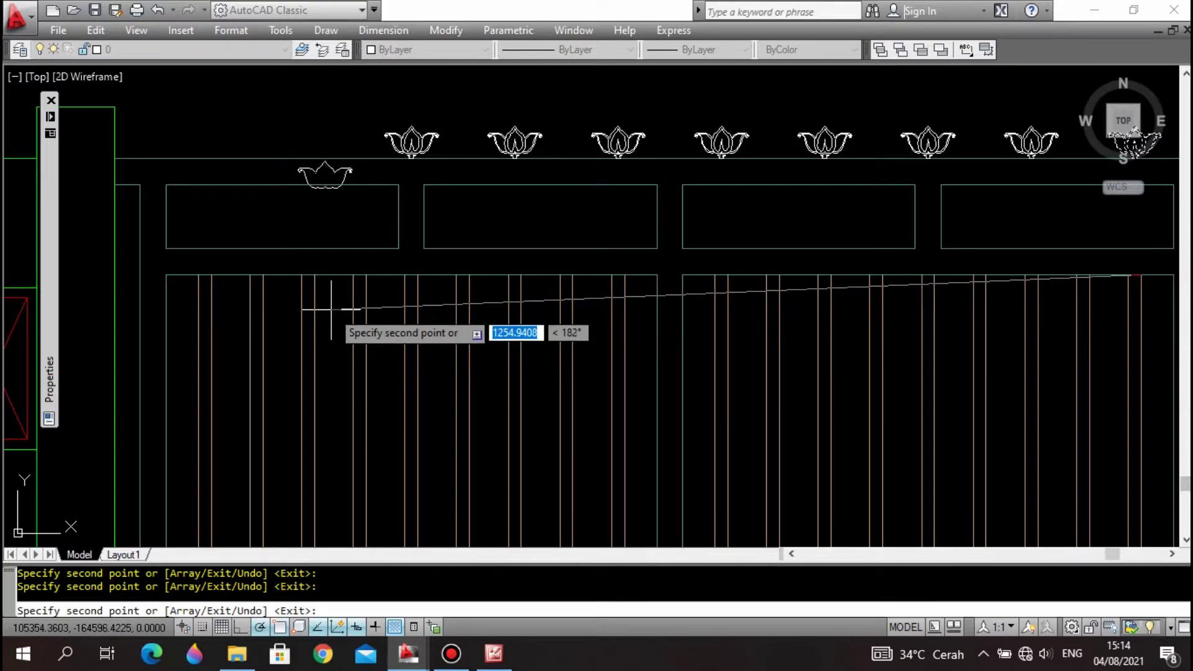
pyautogui.click(314, 275)
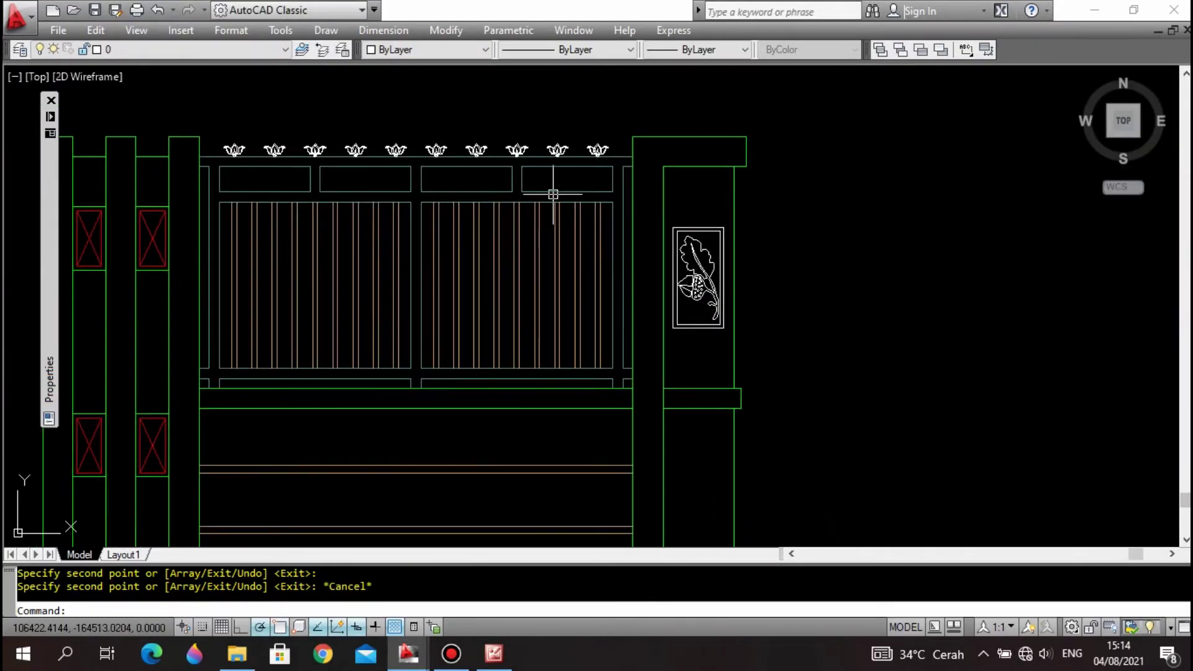
pyautogui.hotkey('ctrl', 'v')
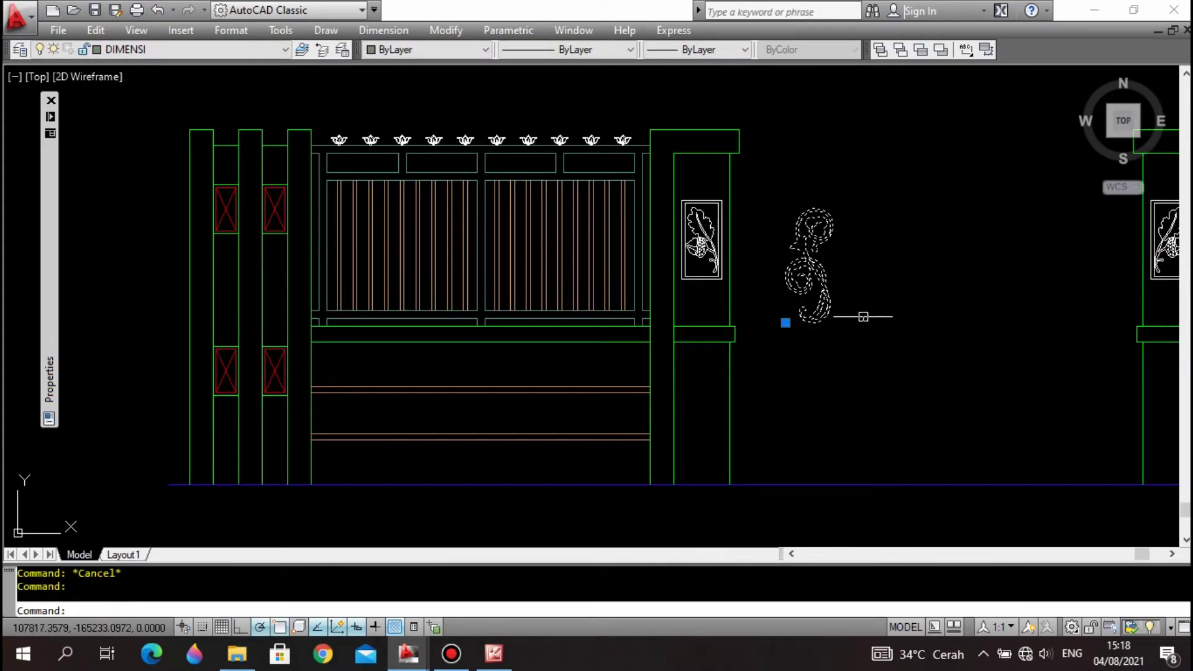
# Step: Stretch the pasted scroll ornament into the right gate panel with an Endpoint snap
pyautogui.keyDown('shift'); pyautogui.rightClick(621, 323); pyautogui.keyUp('shift')
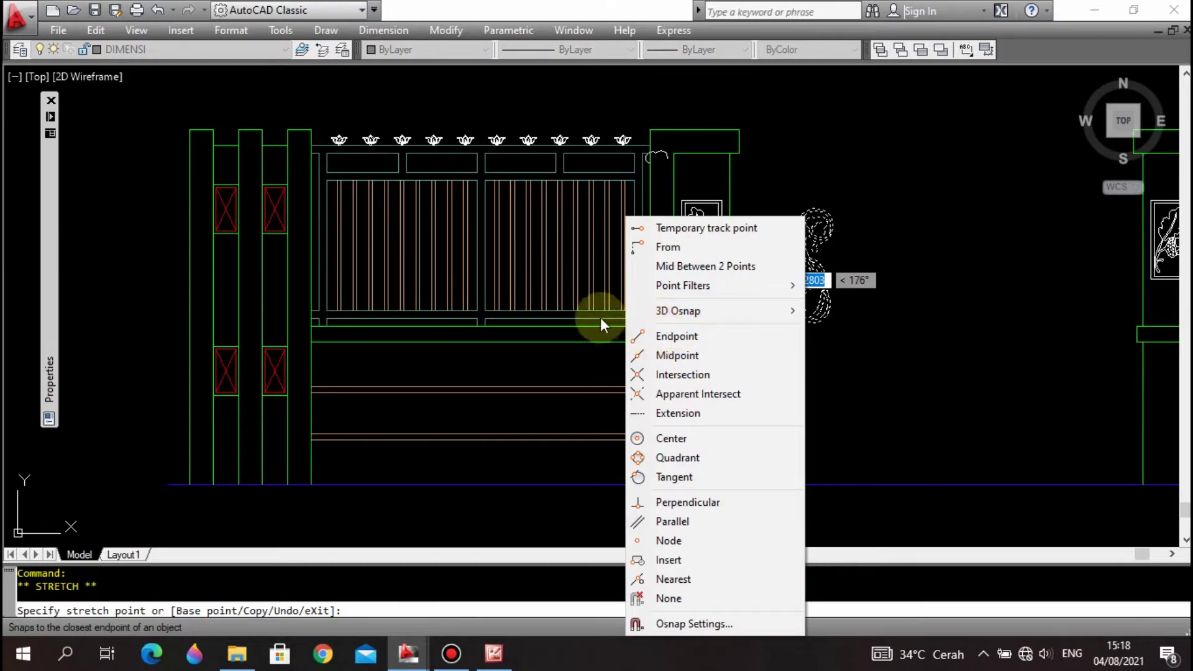
pyautogui.click(662, 335)
pyautogui.scroll(2, 575, 306)
pyautogui.click(576, 311)
pyautogui.moveTo(682, 250); pyautogui.dragTo(681, 306, button='middle')
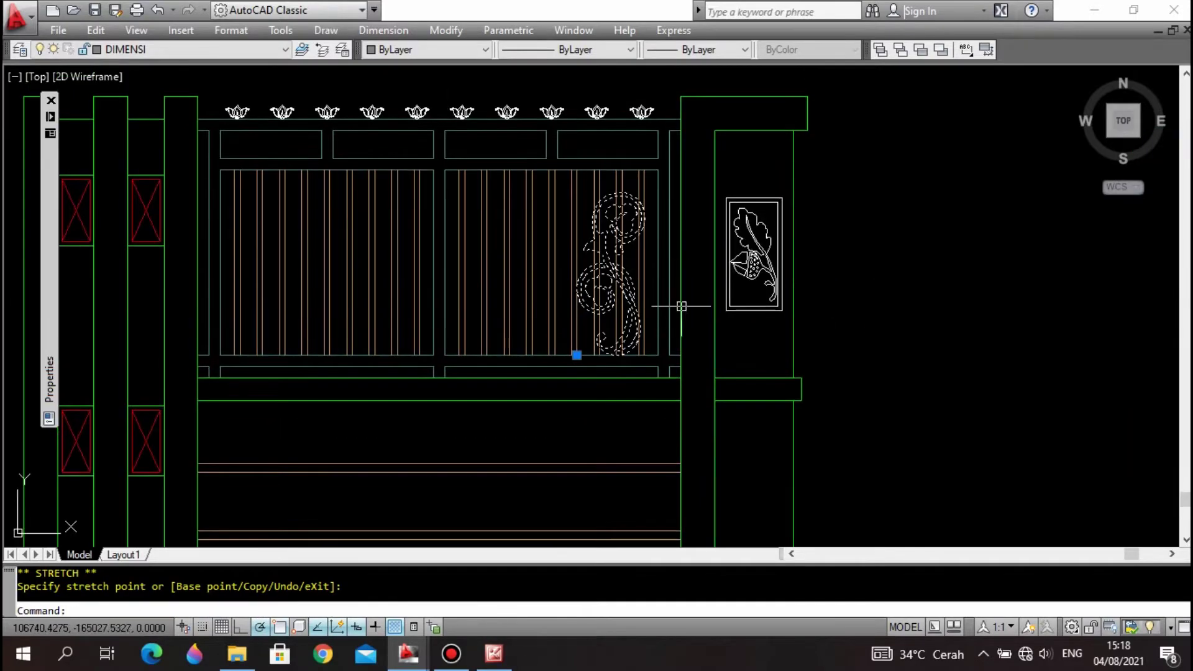
pyautogui.write('m')
# Step: Nudge the scroll ornament slightly right against the panel edge beside the pillar
pyautogui.press('Return')
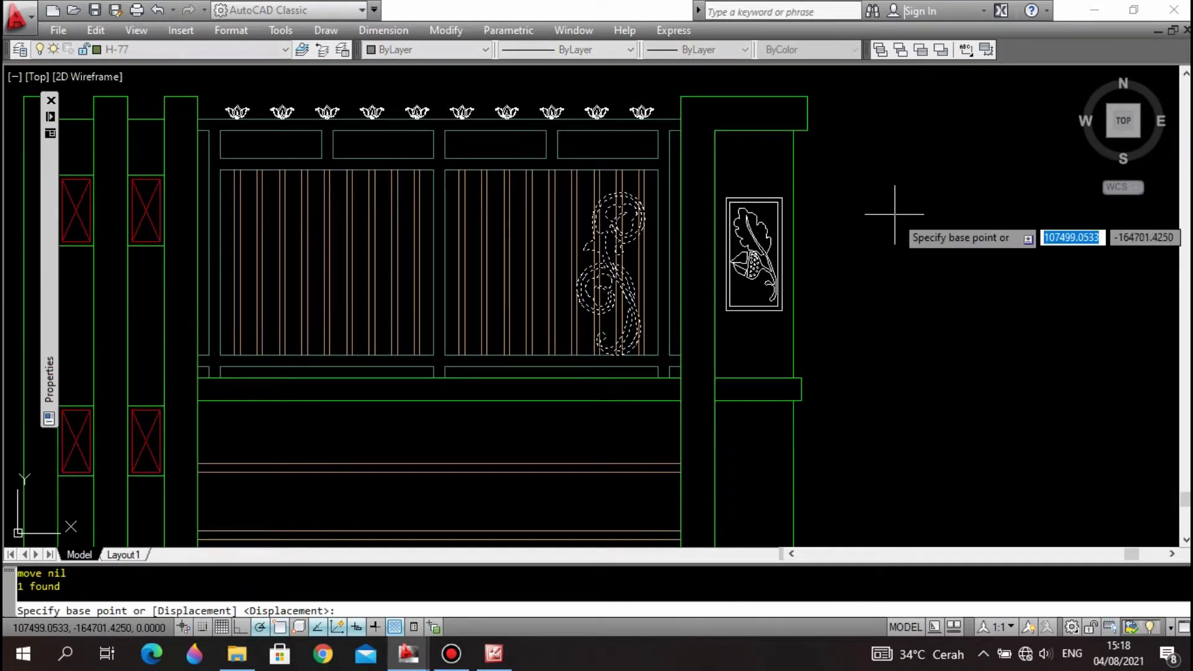
pyautogui.click(894, 215)
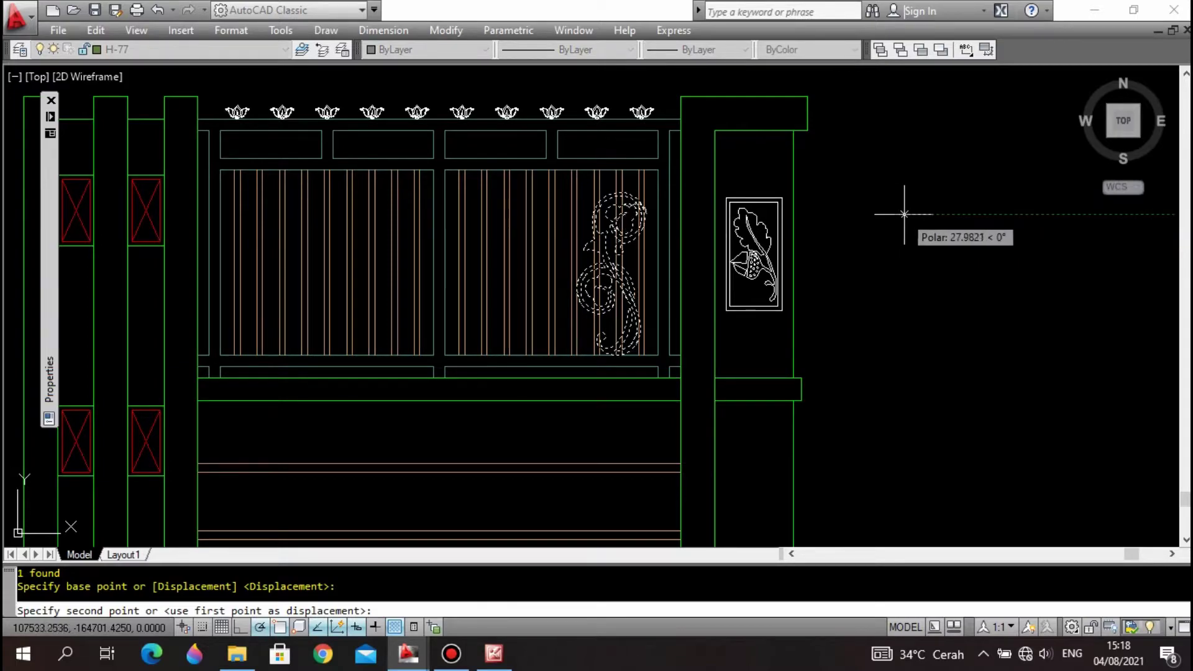
pyautogui.click(906, 214)
pyautogui.moveTo(744, 259); pyautogui.dragTo(885, 267, button='middle')
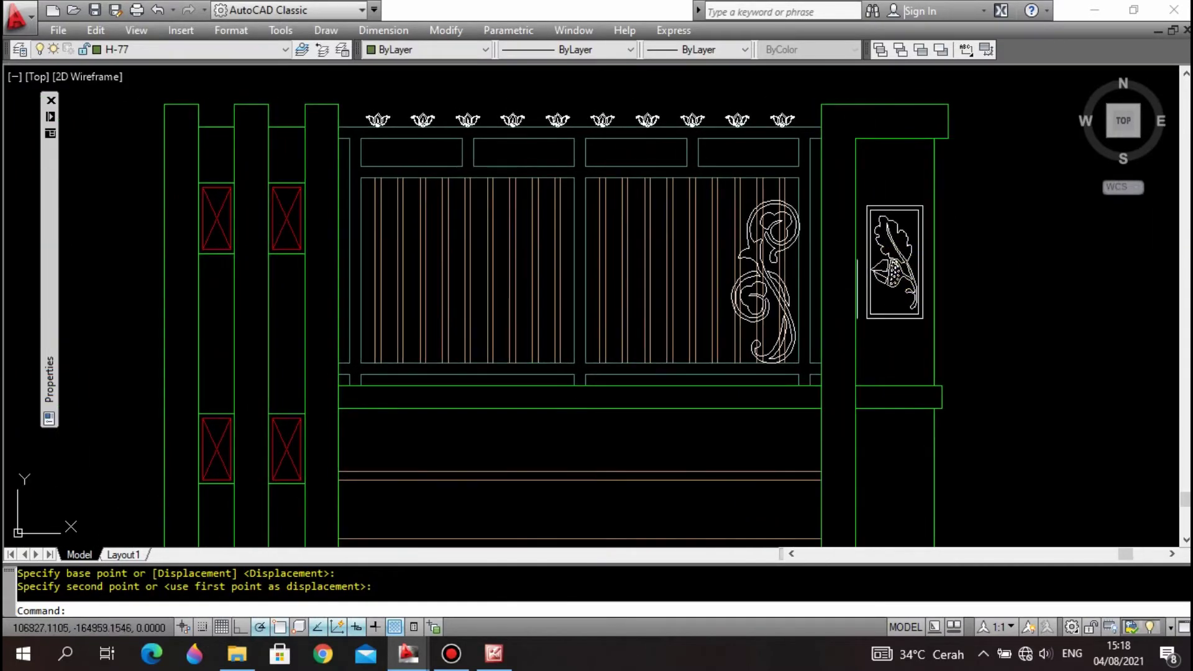
pyautogui.press('Escape')
pyautogui.press('Escape')
pyautogui.write('mi')
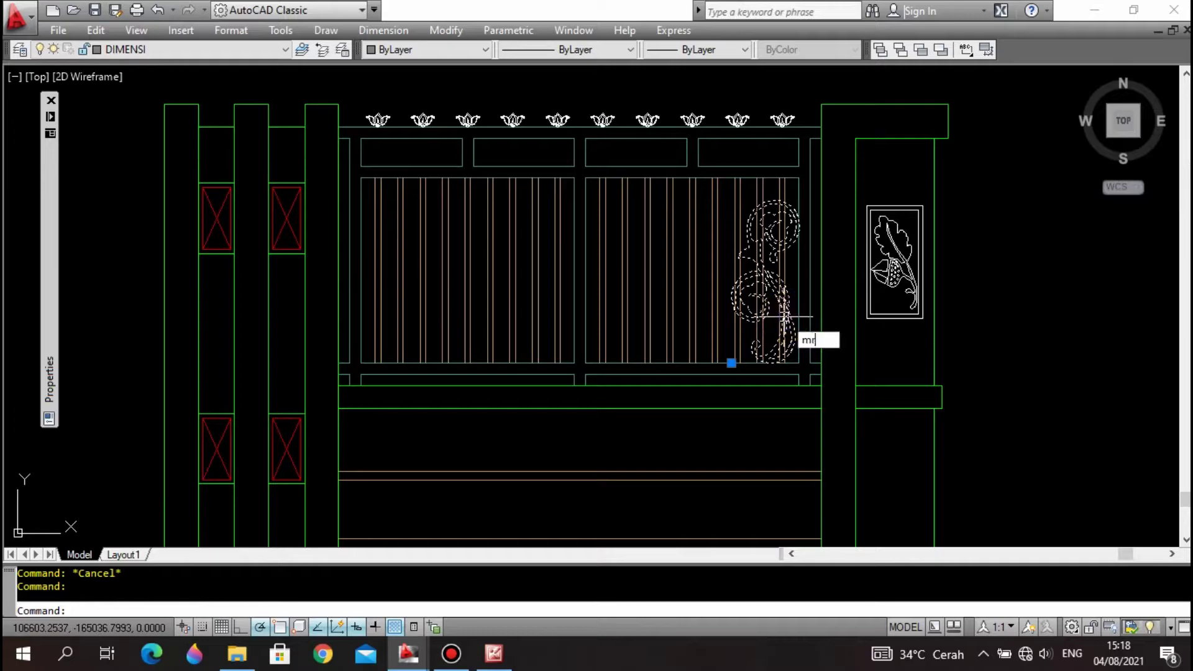
# Step: Mirror the scroll ornament about a vertical line through the midpoint, keeping the original
pyautogui.press('Return')
pyautogui.keyDown('shift'); pyautogui.rightClick(621, 214); pyautogui.keyUp('shift')
pyautogui.press('Escape')
pyautogui.press('Escape')
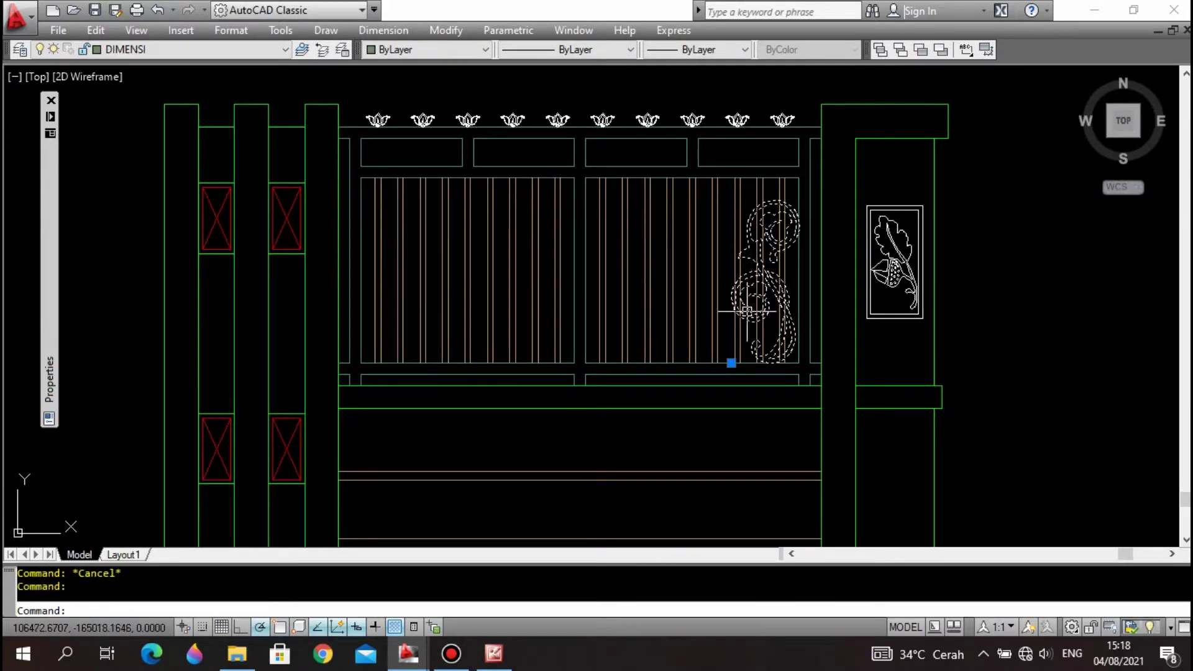
pyautogui.write('mi')
pyautogui.press('Return')
pyautogui.keyDown('shift'); pyautogui.rightClick(628, 216); pyautogui.keyUp('shift')
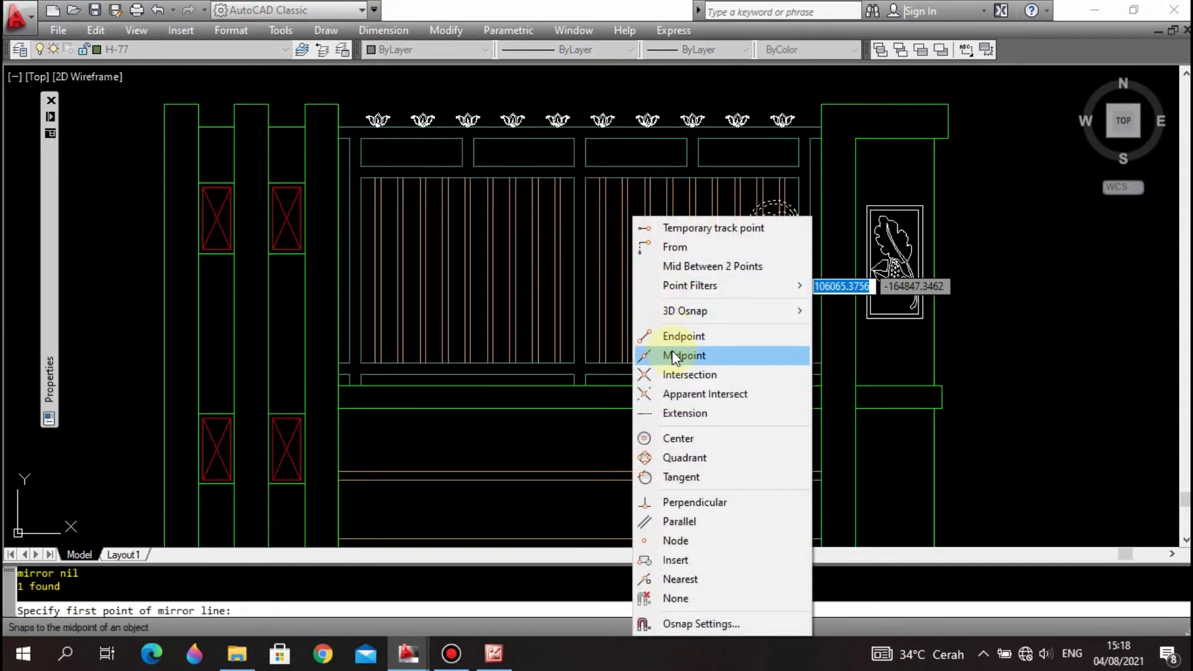
pyautogui.click(672, 351)
pyautogui.click(633, 402)
pyautogui.click(581, 503)
pyautogui.press('Return')
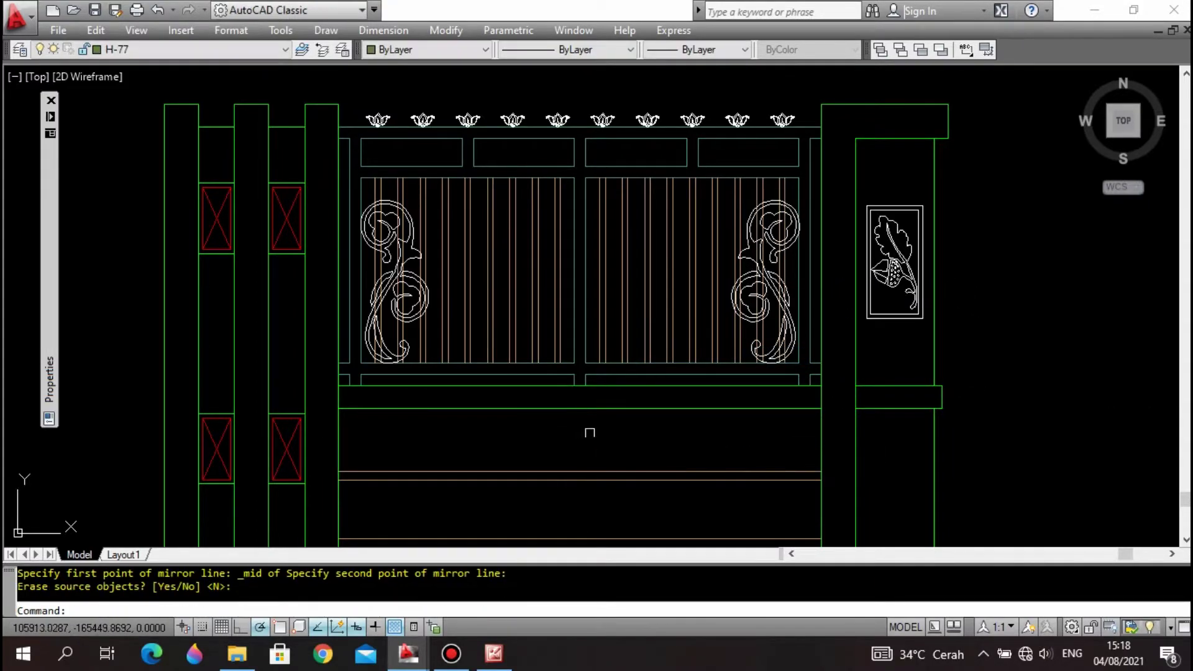
pyautogui.press('Escape')
pyautogui.scroll(-2, 618, 282)
pyautogui.moveTo(768, 295); pyautogui.dragTo(571, 269, button='middle')
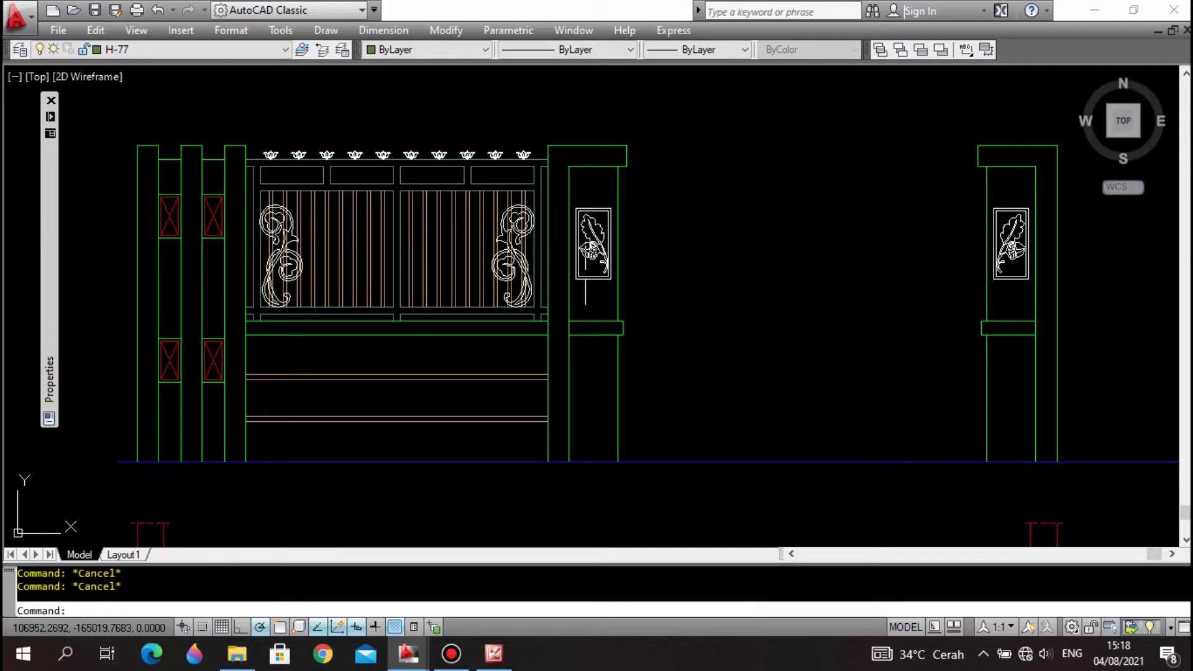
# Step: Quicksave the ornamented gate drawing and pan to show both pillars
pyautogui.hotkey('ctrl', 's')
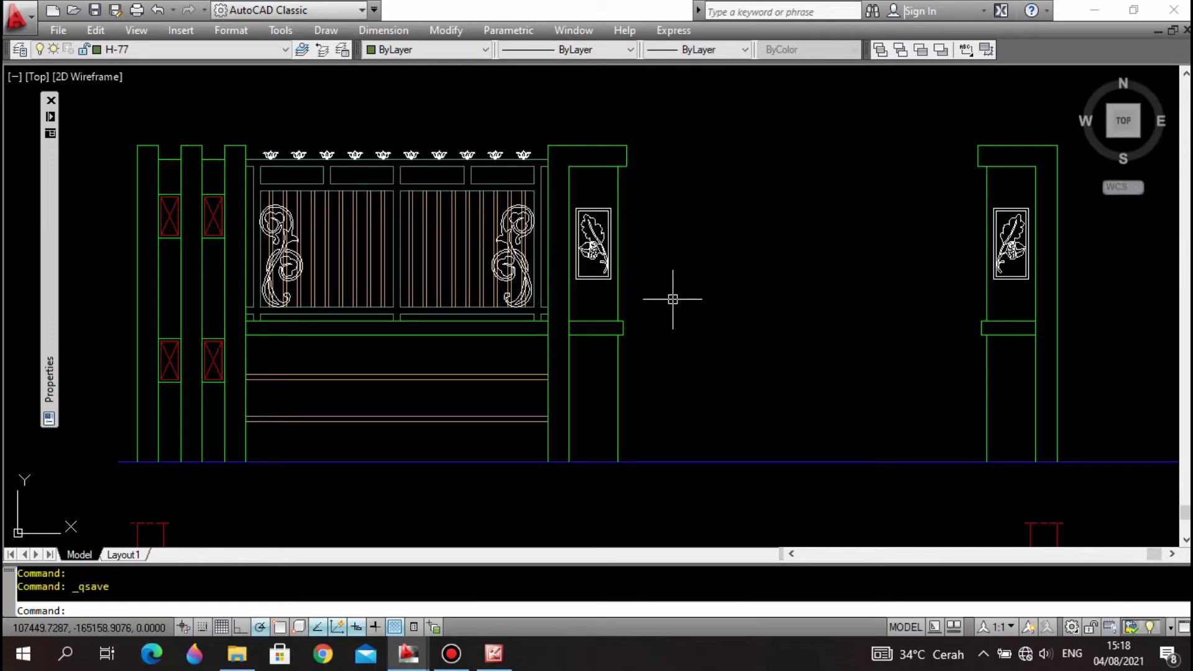
pyautogui.moveTo(696, 255); pyautogui.dragTo(612, 256, button='middle')
pyautogui.write('x')
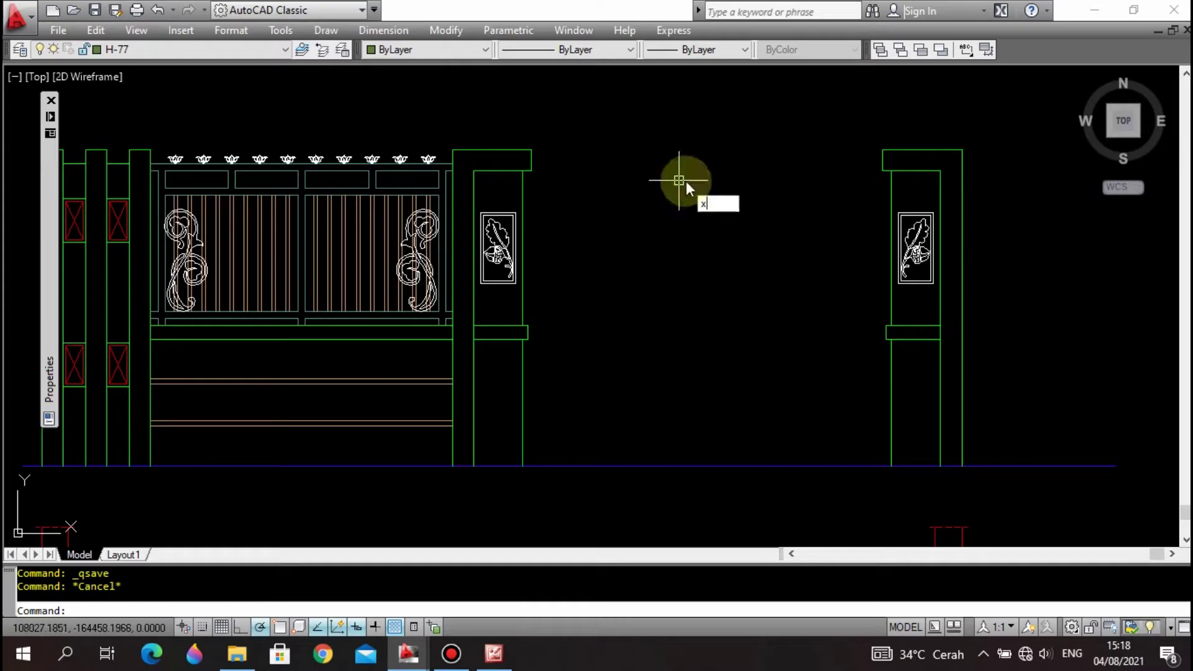
pyautogui.press('Return')
# Step: Try trimming with the pillar outline as cutting edge, then cancel the trim
pyautogui.press('Return')
pyautogui.scroll(5, 453, 183)
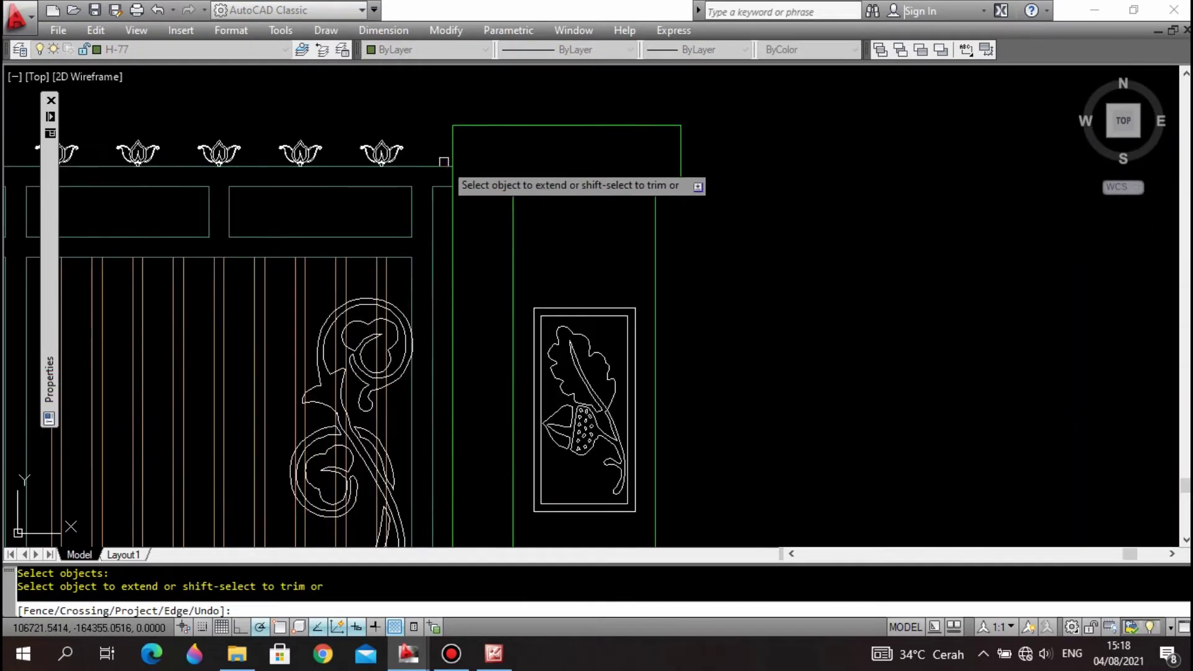
pyautogui.press('Escape')
pyautogui.write('tr')
pyautogui.press('Return')
pyautogui.click(707, 147)
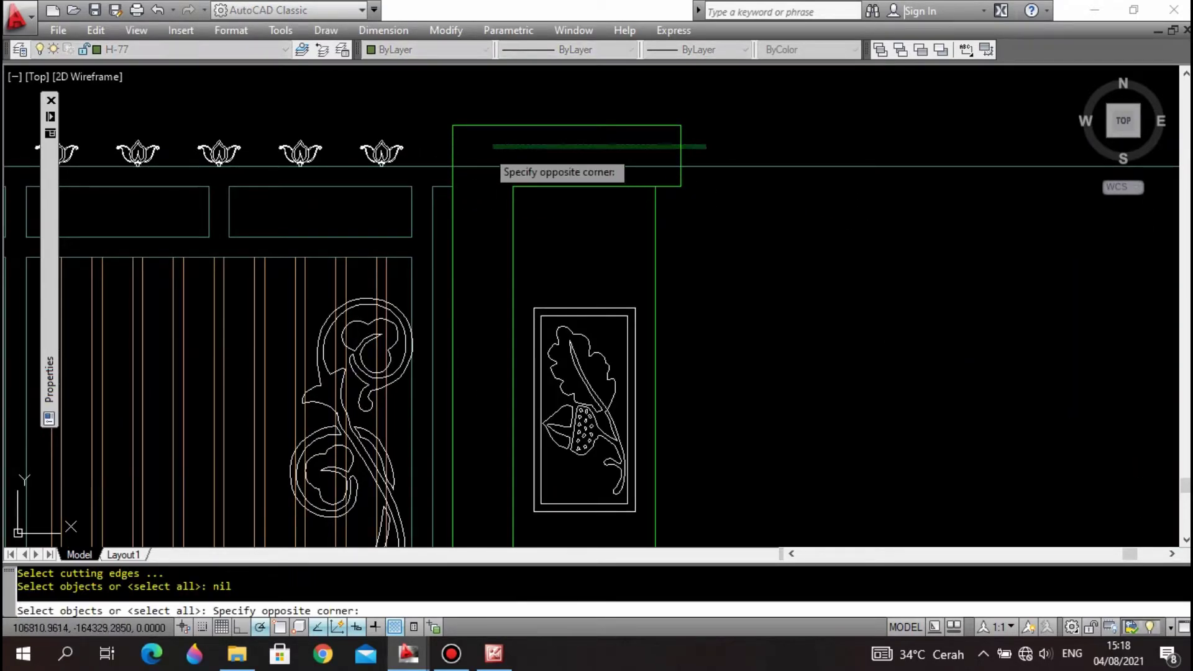
pyautogui.click(432, 156)
pyautogui.press('Return')
pyautogui.scroll(-5, 557, 165)
pyautogui.moveTo(701, 184); pyautogui.dragTo(642, 184, button='middle')
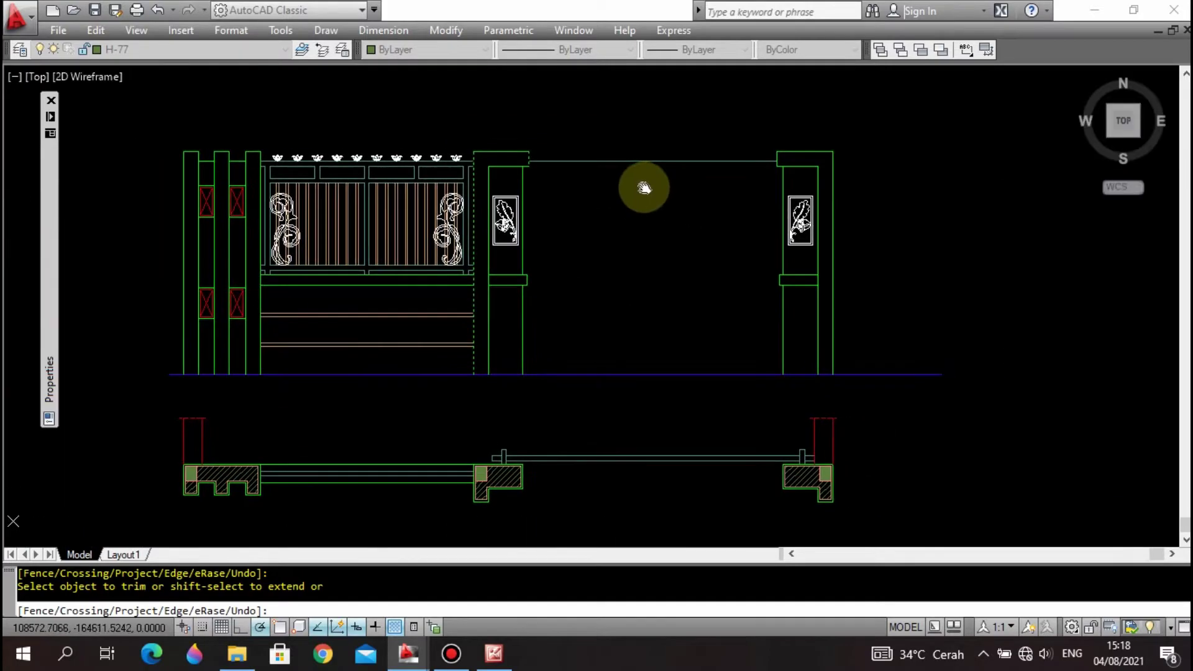
pyautogui.press('Escape')
# Step: Extend the pillar's vertical edge up to the selected boundary line
pyautogui.press('Return')
pyautogui.click(577, 432)
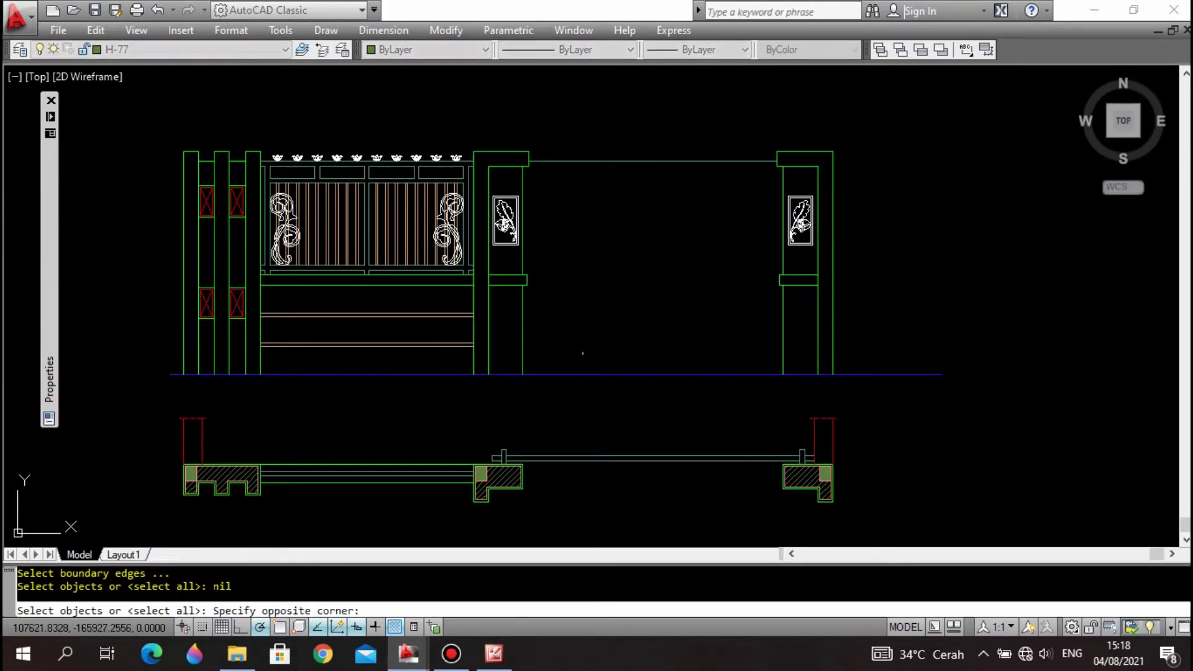
pyautogui.click(554, 240)
pyautogui.press('Return')
pyautogui.scroll(6, 531, 162)
pyautogui.click(570, 117)
pyautogui.press('Escape')
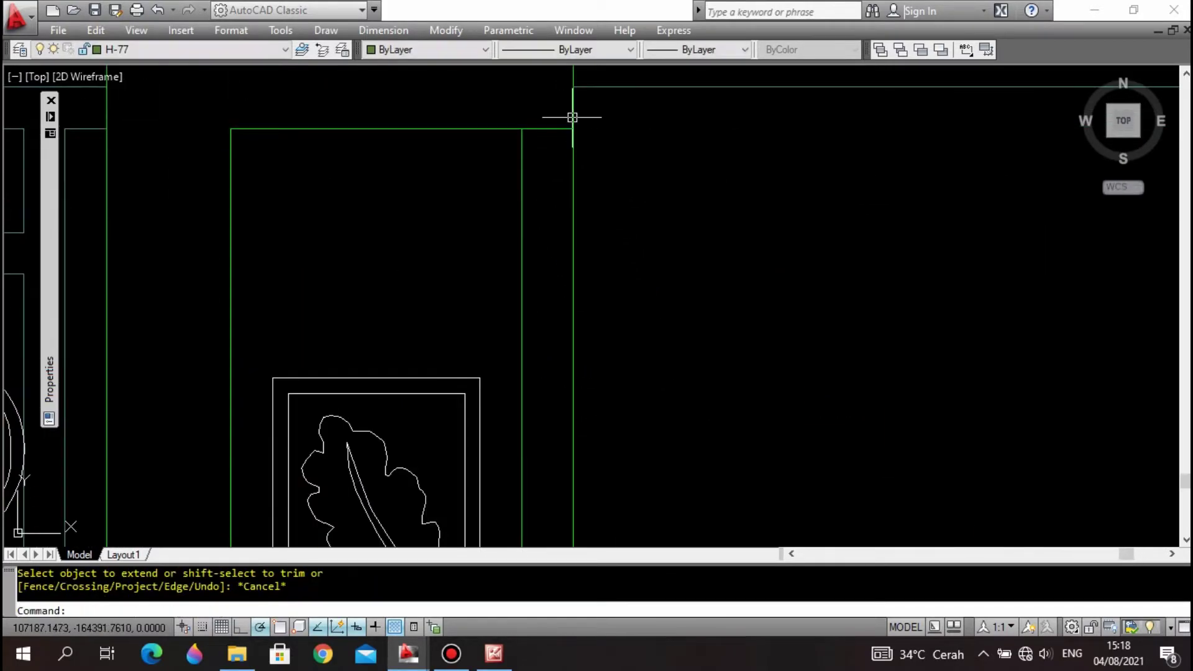
pyautogui.write('br')
pyautogui.press('Return')
pyautogui.press('Escape')
pyautogui.click(575, 117)
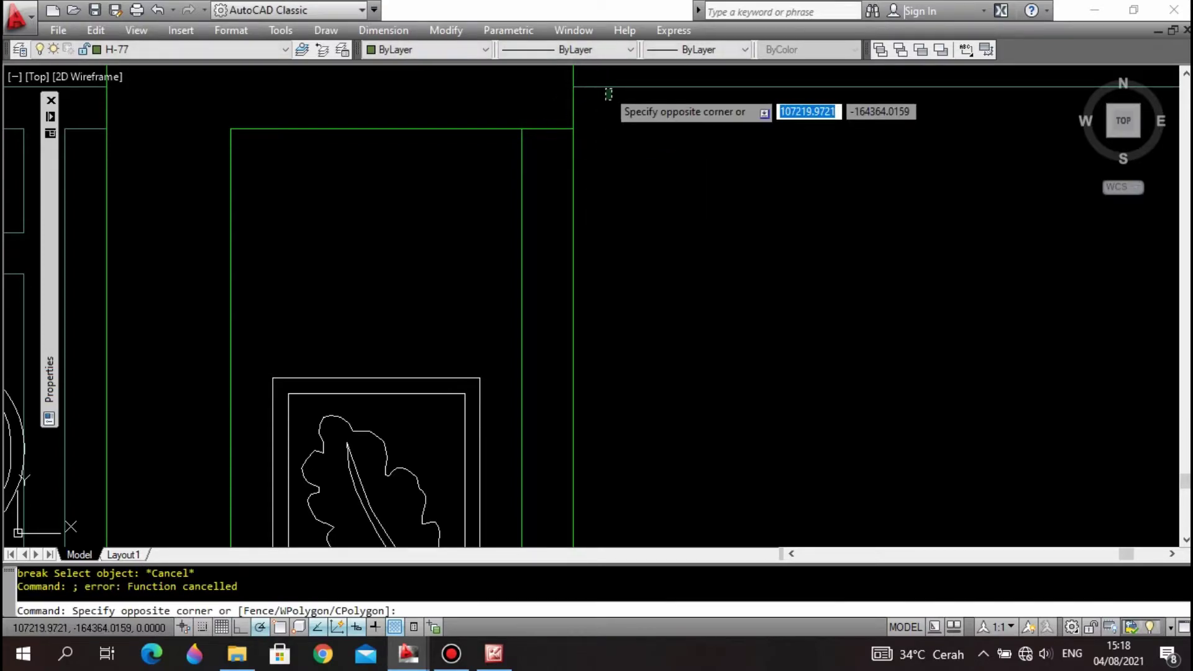
pyautogui.press('Escape')
# Step: Abandon breaking the opening's top line and select it as the Match Properties source
pyautogui.moveTo(584, 120); pyautogui.dragTo(582, 177, button='middle')
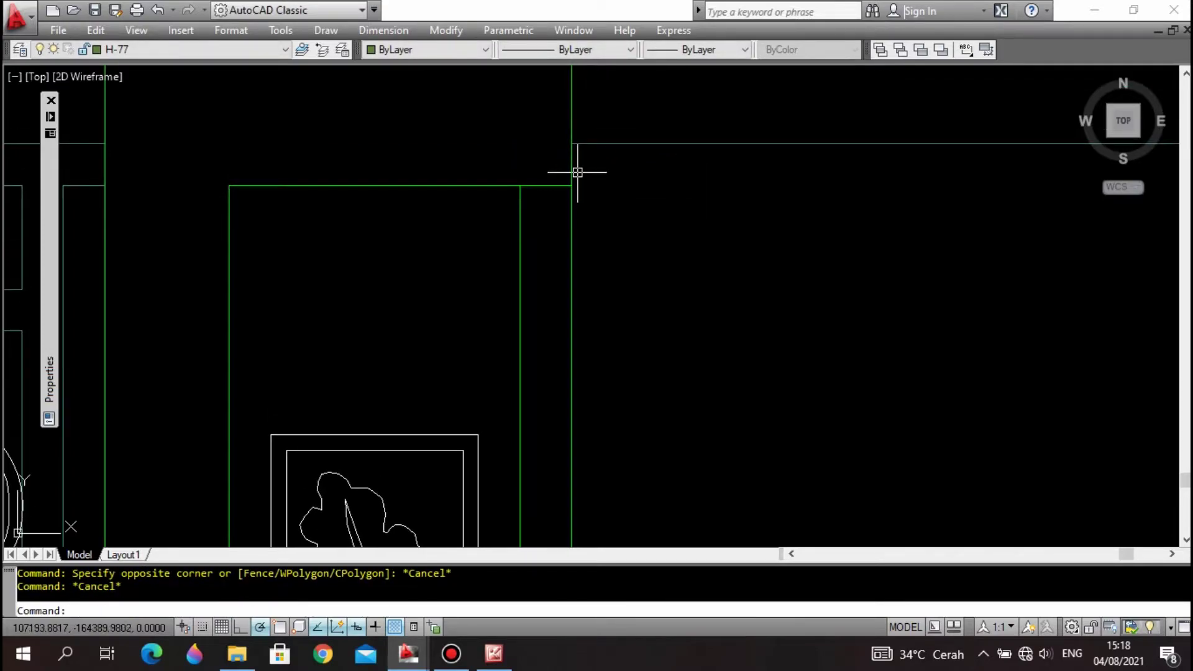
pyautogui.write('b')
pyautogui.press('Return')
pyautogui.press('Escape')
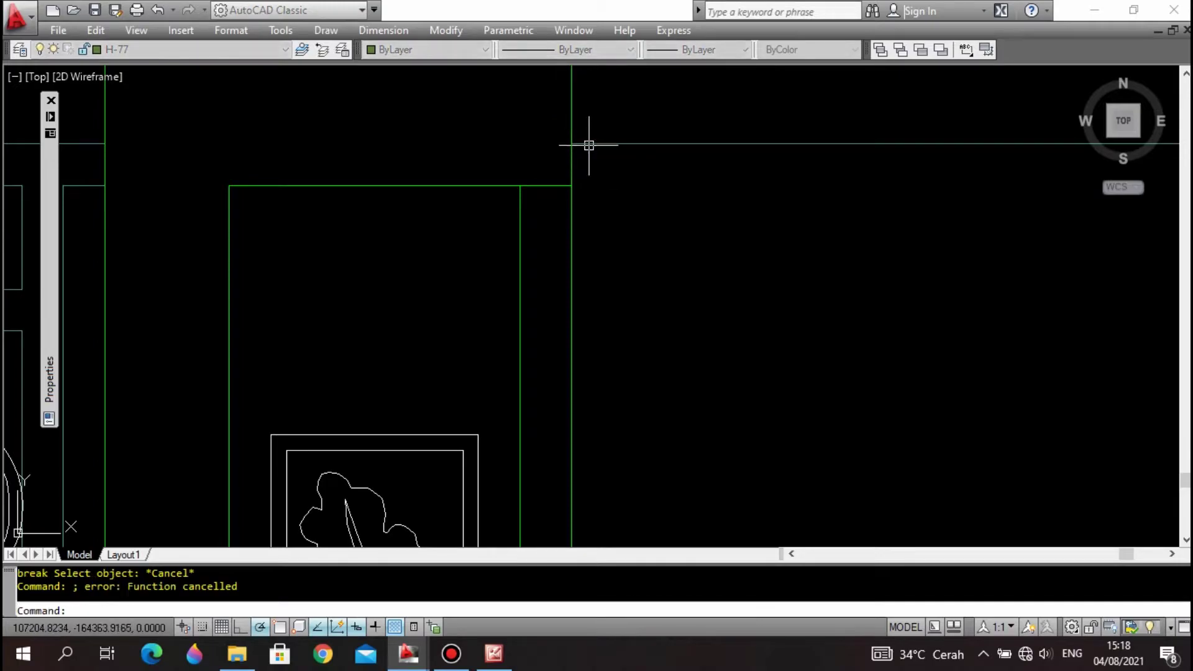
pyautogui.write('b')
pyautogui.press('Return')
pyautogui.click(573, 172)
pyautogui.write('f')
pyautogui.press('Return')
pyautogui.write('int')
pyautogui.press('Escape')
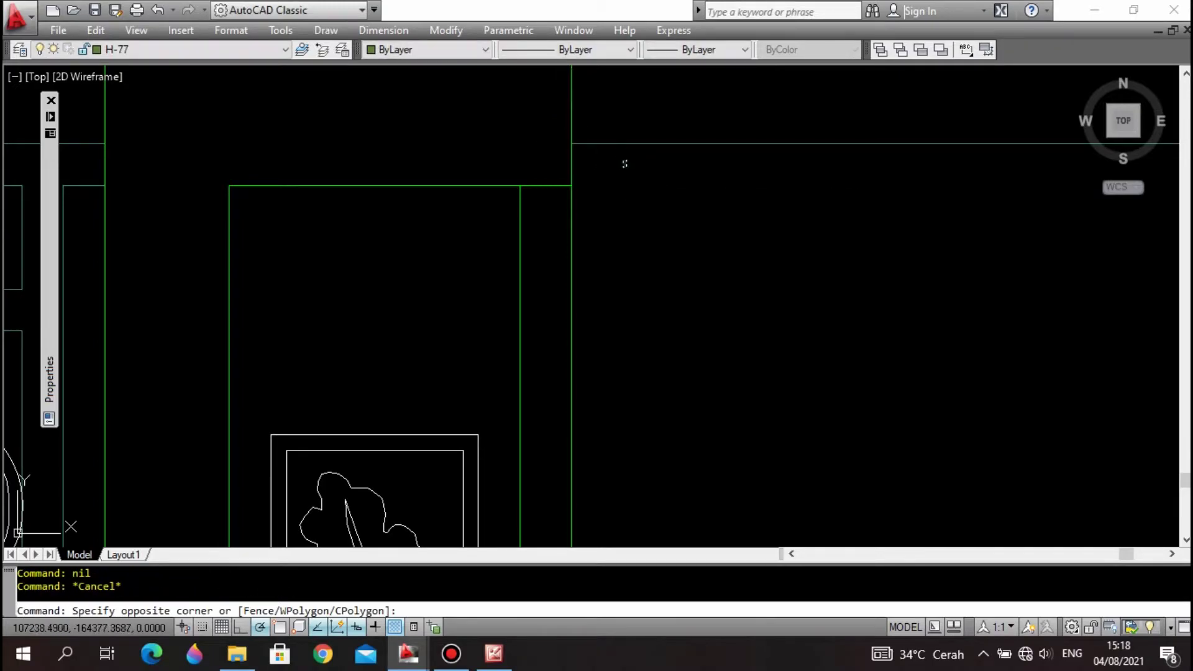
pyautogui.moveTo(621, 140)
pyautogui.mouseDown()
pyautogui.moveTo(594, 239)
pyautogui.moveTo(559, 272)
pyautogui.mouseUp()
pyautogui.press('Return')
# Step: Select the opening's left edge line and try a midpoint-snapped mirror, then cancel it
pyautogui.scroll(-3, 559, 186)
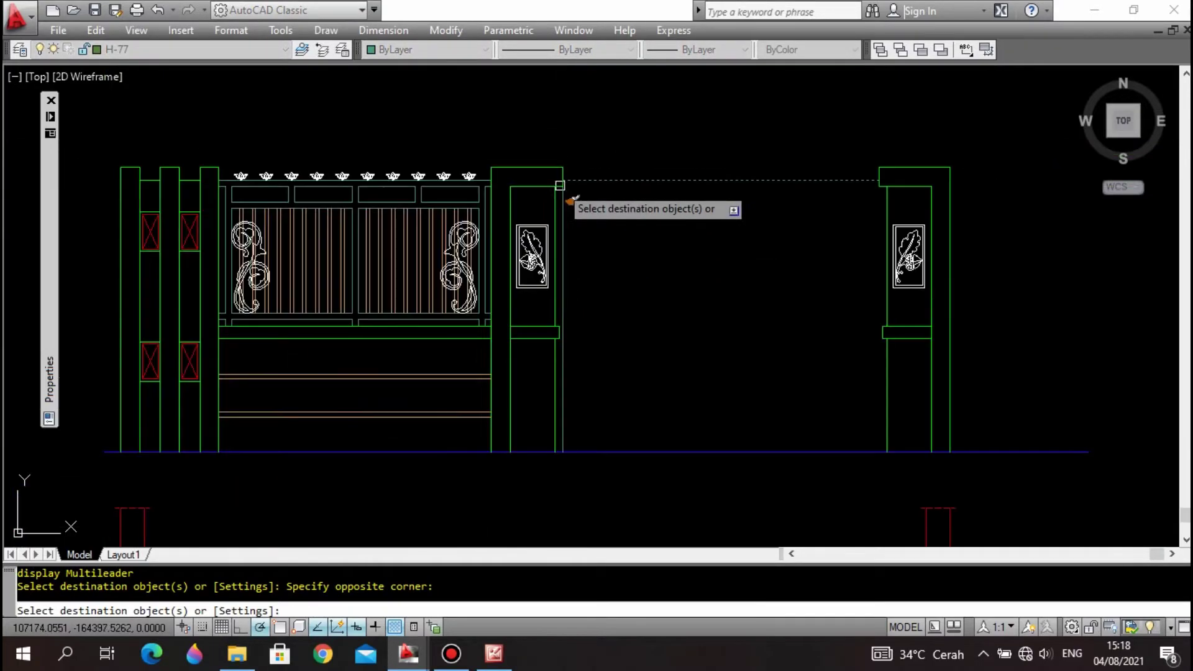
pyautogui.scroll(2, 540, 185)
pyautogui.press('Escape')
pyautogui.click(506, 166)
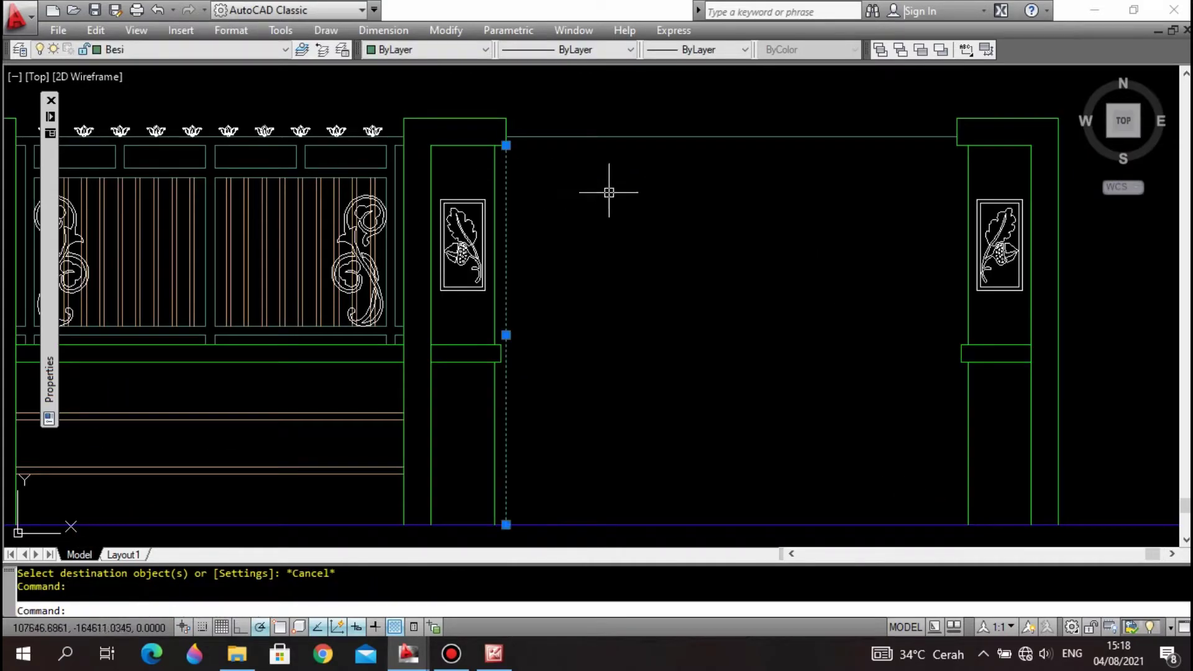
pyautogui.write('mi')
pyautogui.press('Return')
pyautogui.keyDown('shift'); pyautogui.rightClick(699, 153); pyautogui.keyUp('shift')
pyautogui.click(758, 285)
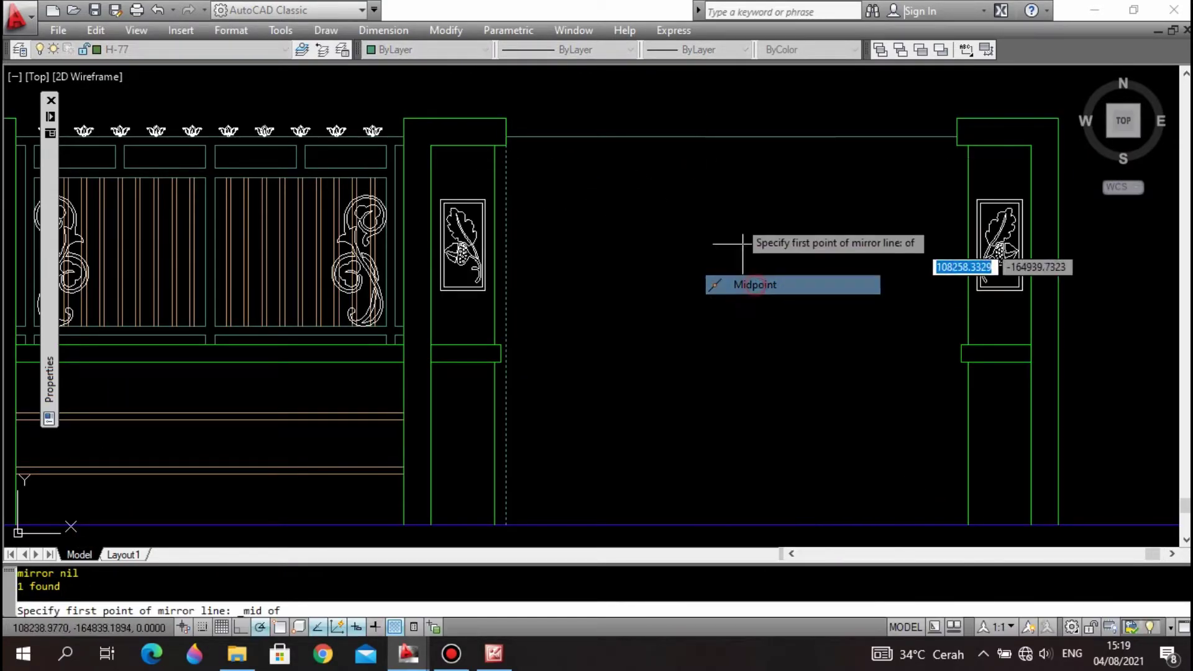
pyautogui.press('Escape')
# Step: Mirror the left edge line about the top line's midpoint, keeping the original
pyautogui.click(561, 218)
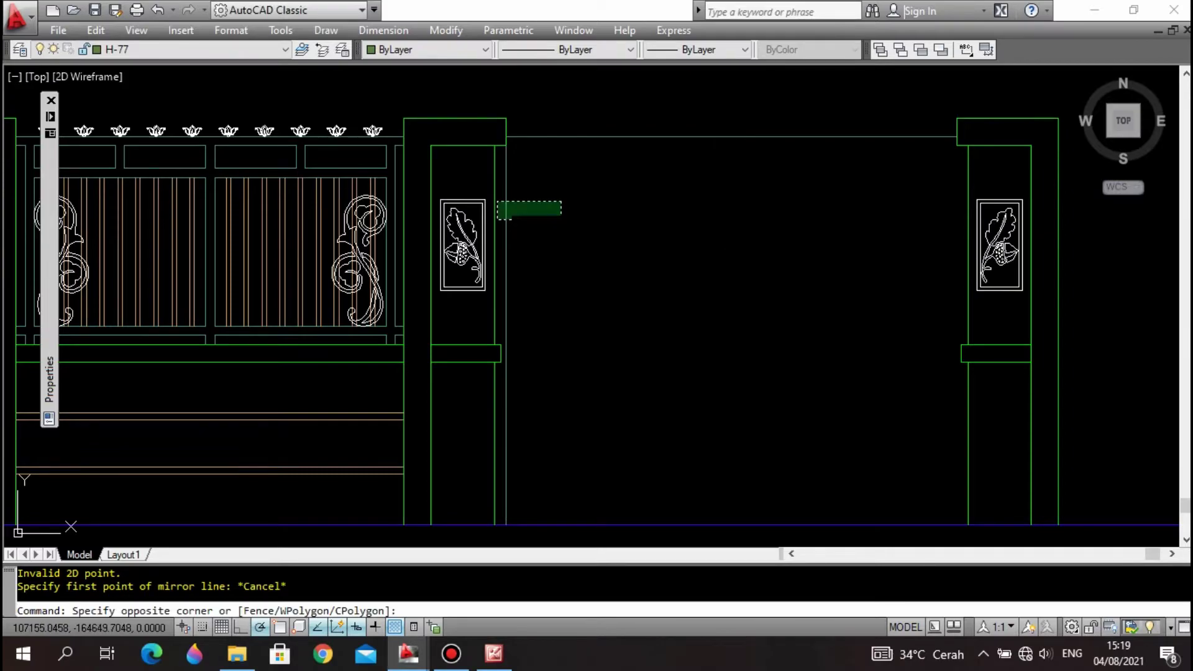
pyautogui.click(496, 201)
pyautogui.press('Return')
pyautogui.keyDown('shift'); pyautogui.rightClick(697, 142); pyautogui.keyUp('shift')
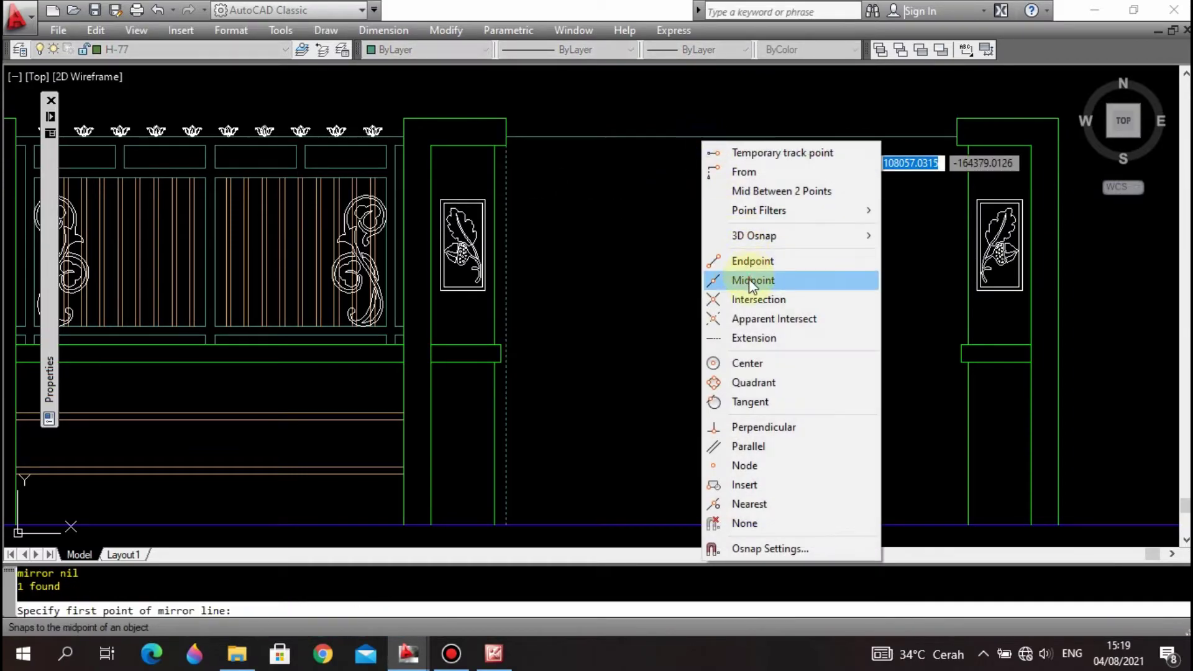
pyautogui.click(751, 274)
pyautogui.click(736, 137)
pyautogui.click(731, 178)
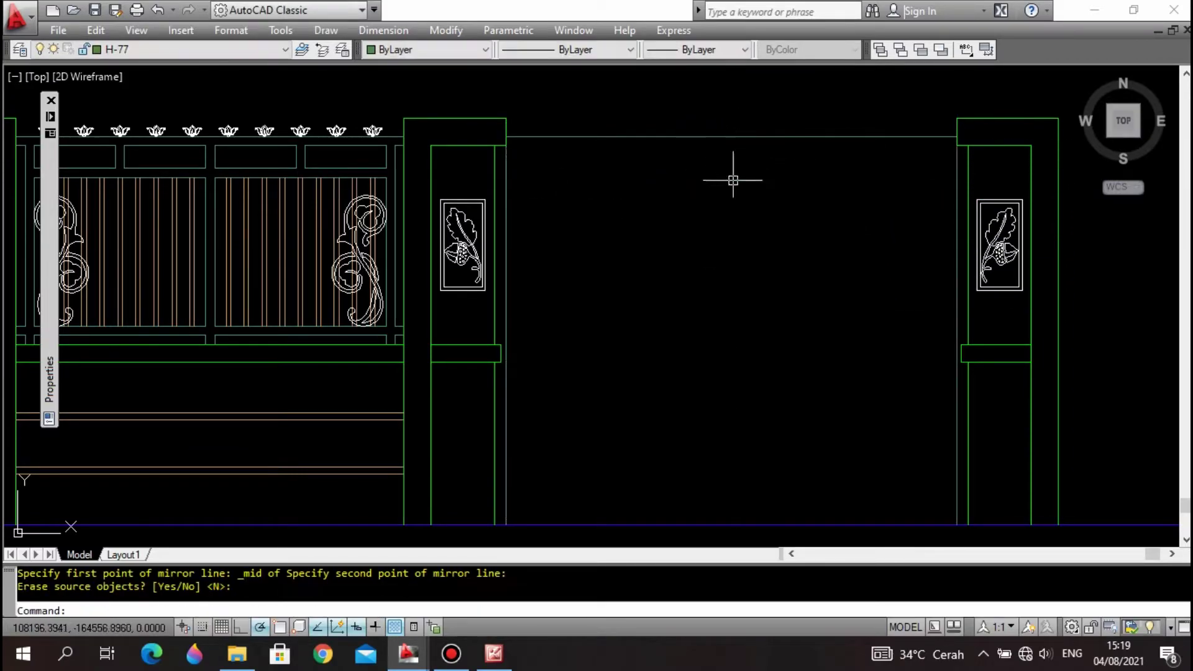
pyautogui.press('Escape')
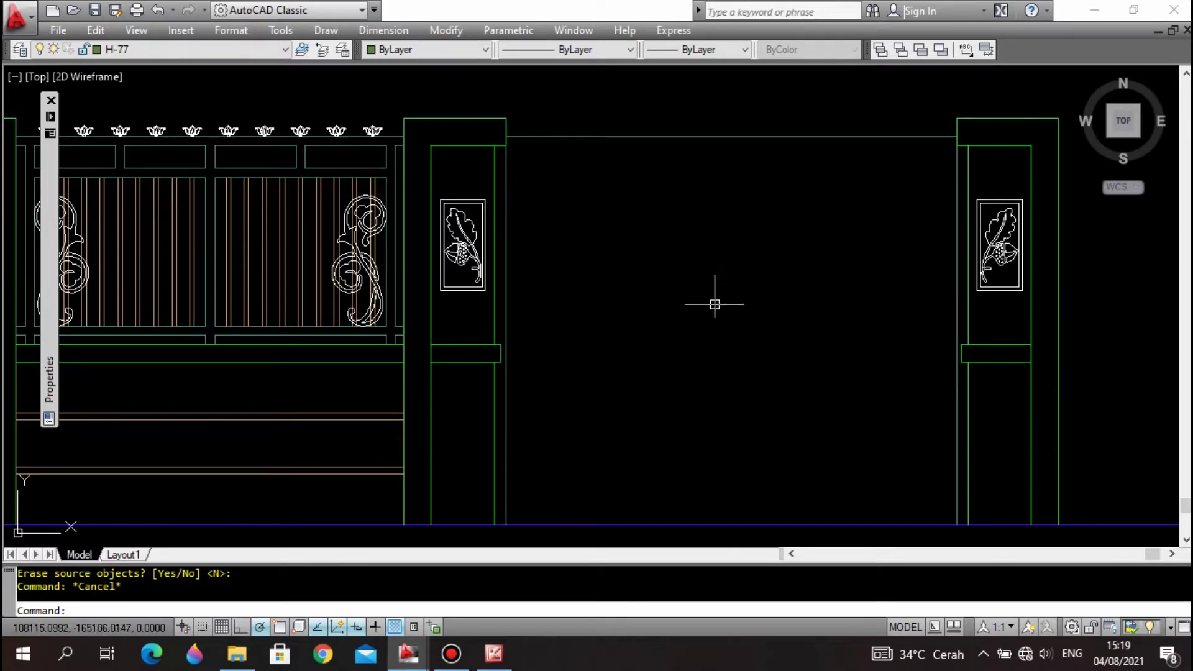
# Step: Copy the ground line 50 units straight up as the opening's bottom edge
pyautogui.press('Escape')
pyautogui.scroll(3, 680, 429)
pyautogui.click(644, 439)
pyautogui.click(635, 482)
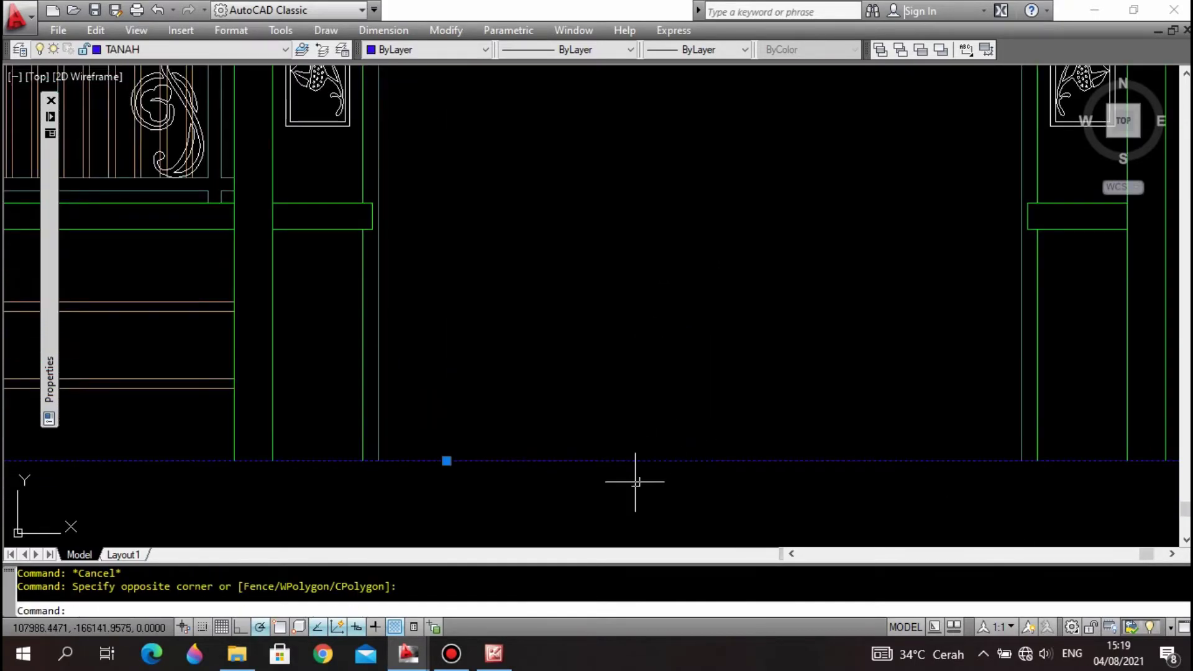
pyautogui.write('co')
pyautogui.press('Return')
pyautogui.click(642, 425)
pyautogui.write('5')
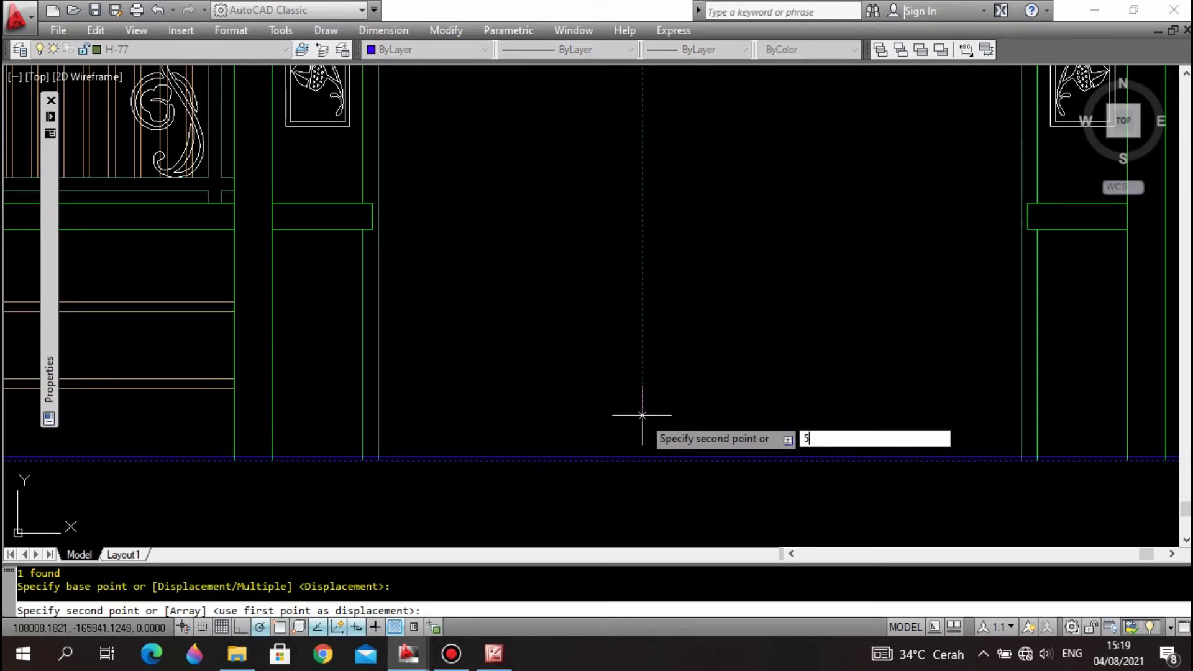
pyautogui.write('0')
pyautogui.press('Return')
# Step: Join both edge lines to the raised bottom line at the left and right corners
pyautogui.press('Return')
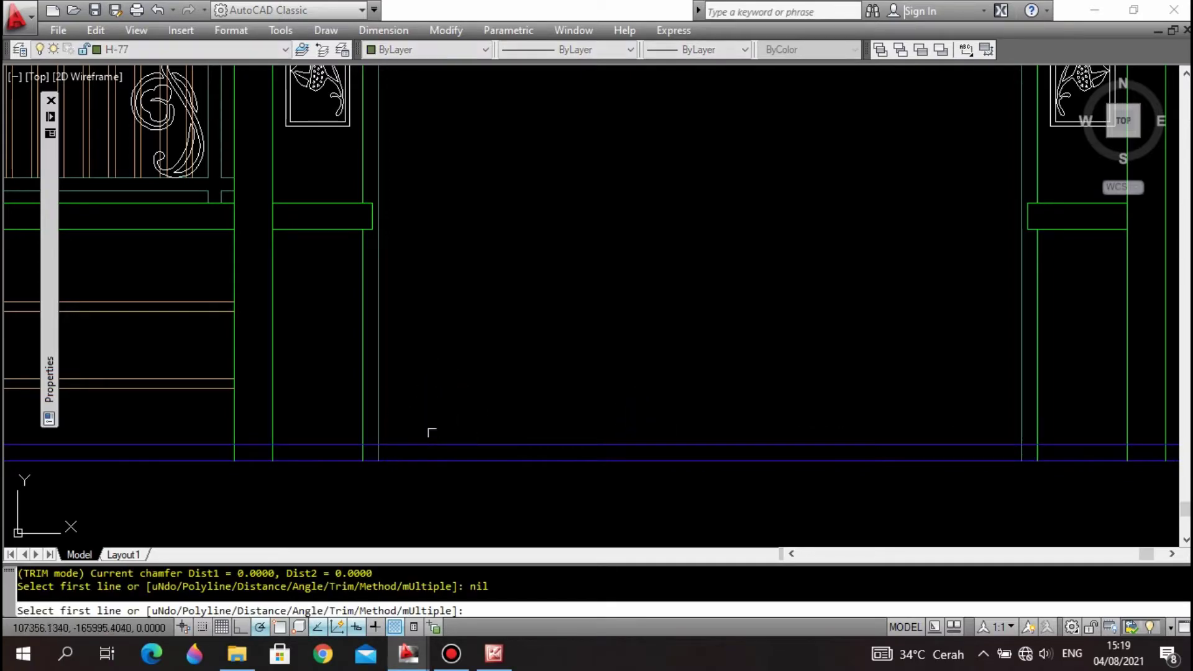
pyautogui.click(380, 420)
pyautogui.click(396, 444)
pyautogui.press('Return')
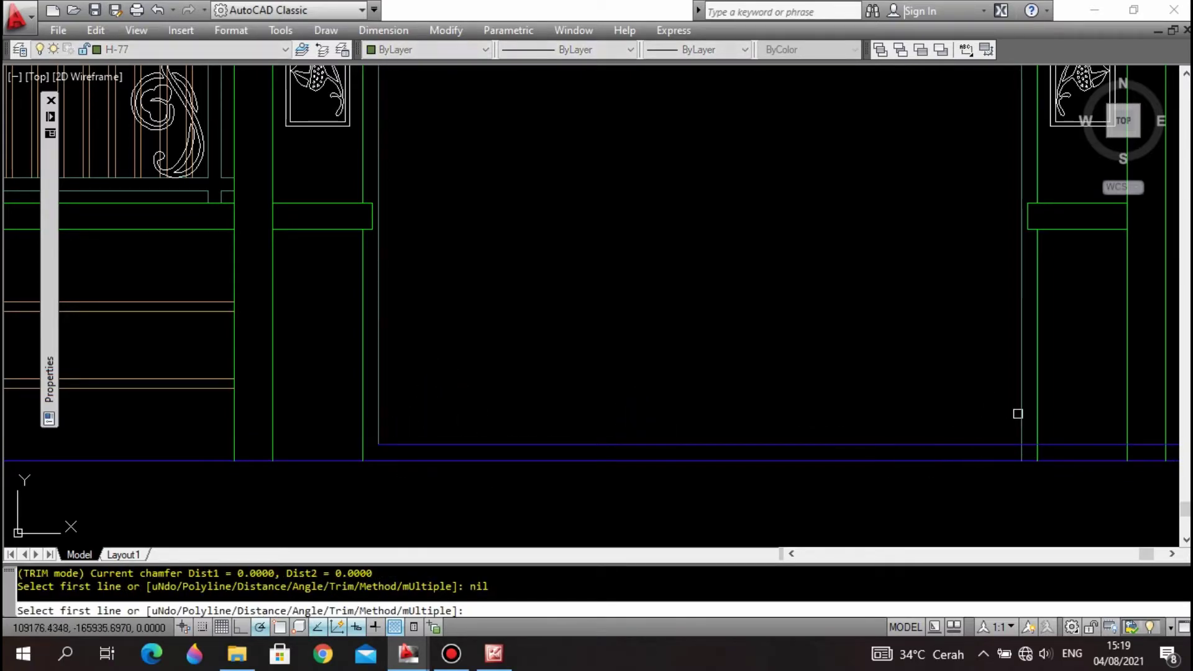
pyautogui.click(999, 445)
pyautogui.press('Escape')
pyautogui.write('ma')
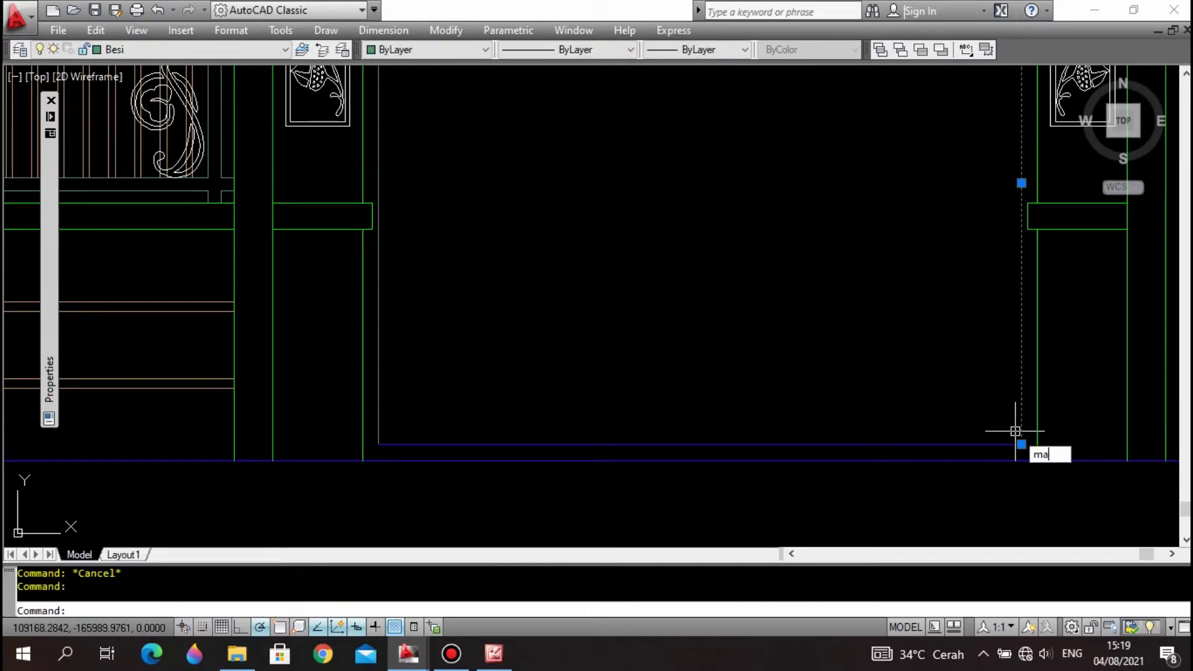
# Step: Match the new bottom line to the gray edge line's properties
pyautogui.press('Return')
pyautogui.press('Escape')
pyautogui.scroll(-5, 852, 400)
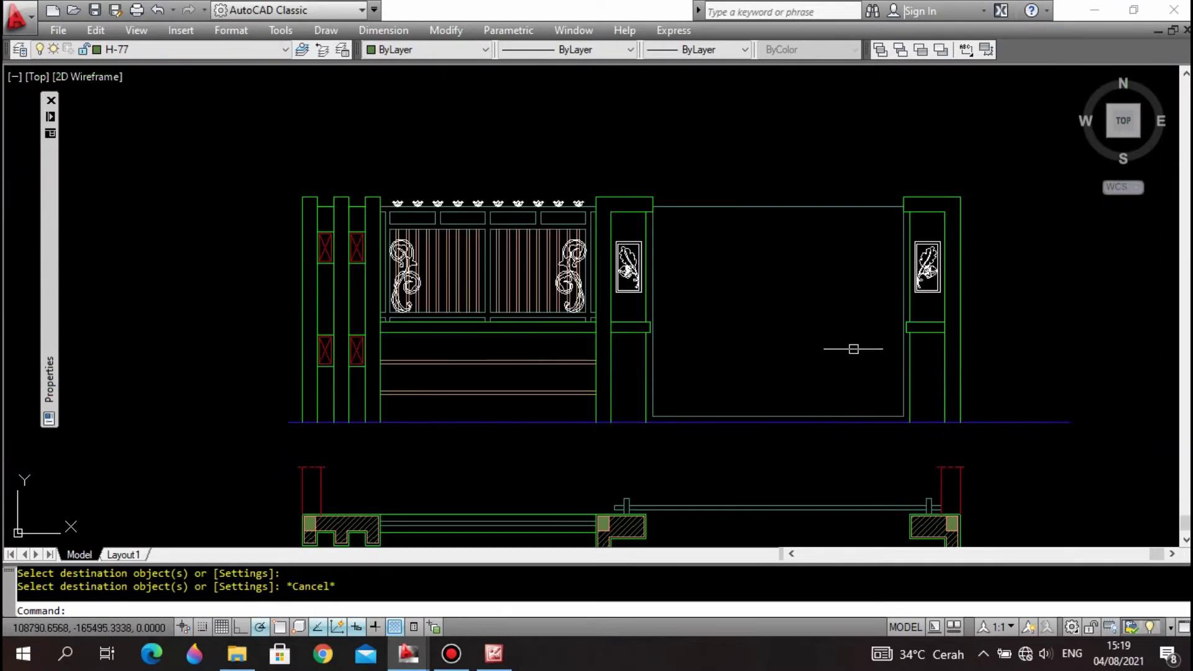
pyautogui.scroll(2, 853, 349)
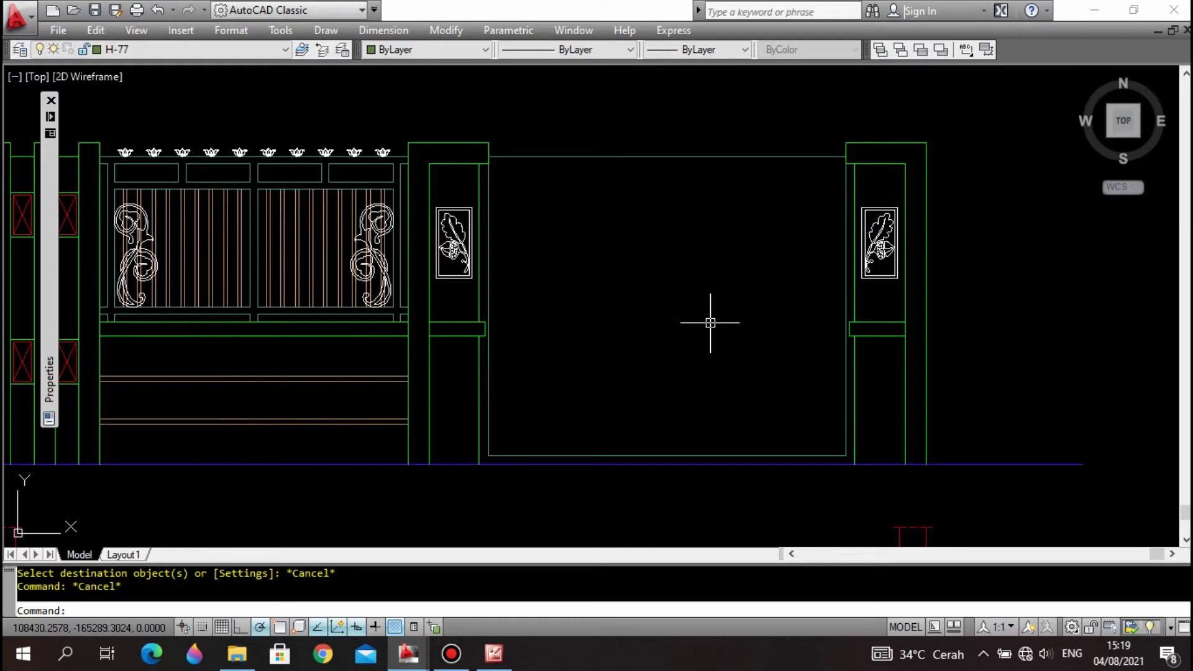
pyautogui.moveTo(623, 264); pyautogui.dragTo(618, 269, button='middle')
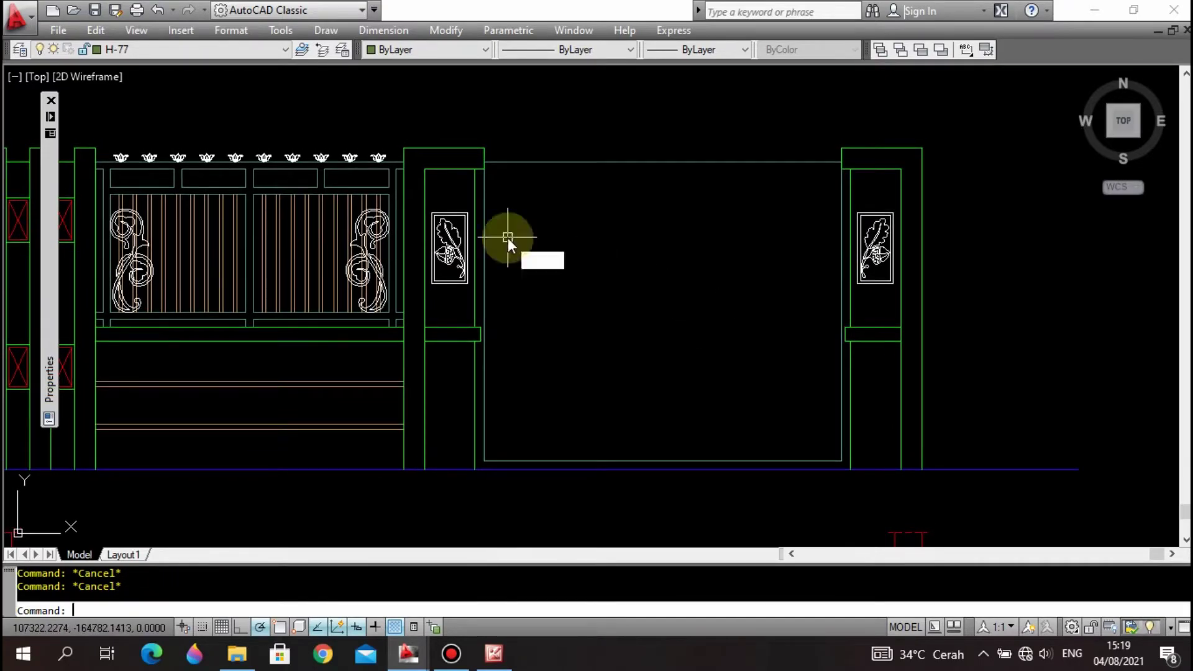
pyautogui.write('rc')
# Step: Draw a rectangle snapped to the opening's top-left and bottom-right endpoints
pyautogui.press('Return')
pyautogui.keyDown('shift'); pyautogui.rightClick(487, 152); pyautogui.keyUp('shift')
pyautogui.click(536, 277)
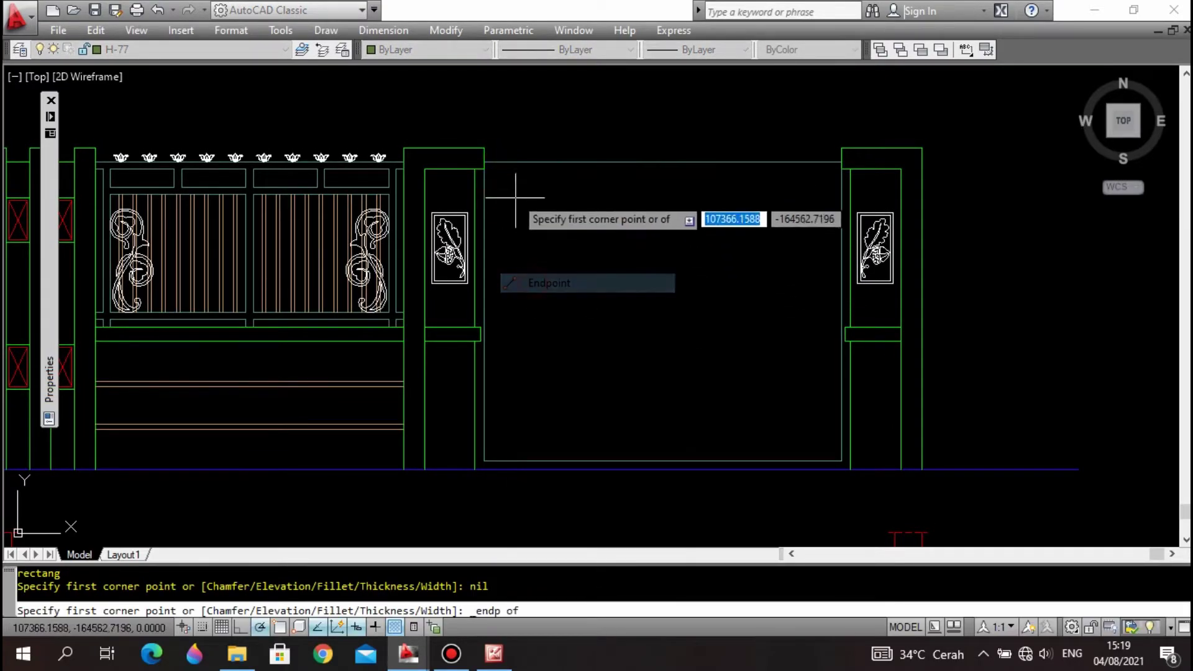
pyautogui.click(484, 162)
pyautogui.keyDown('shift'); pyautogui.rightClick(742, 286); pyautogui.keyUp('shift')
pyautogui.click(800, 335)
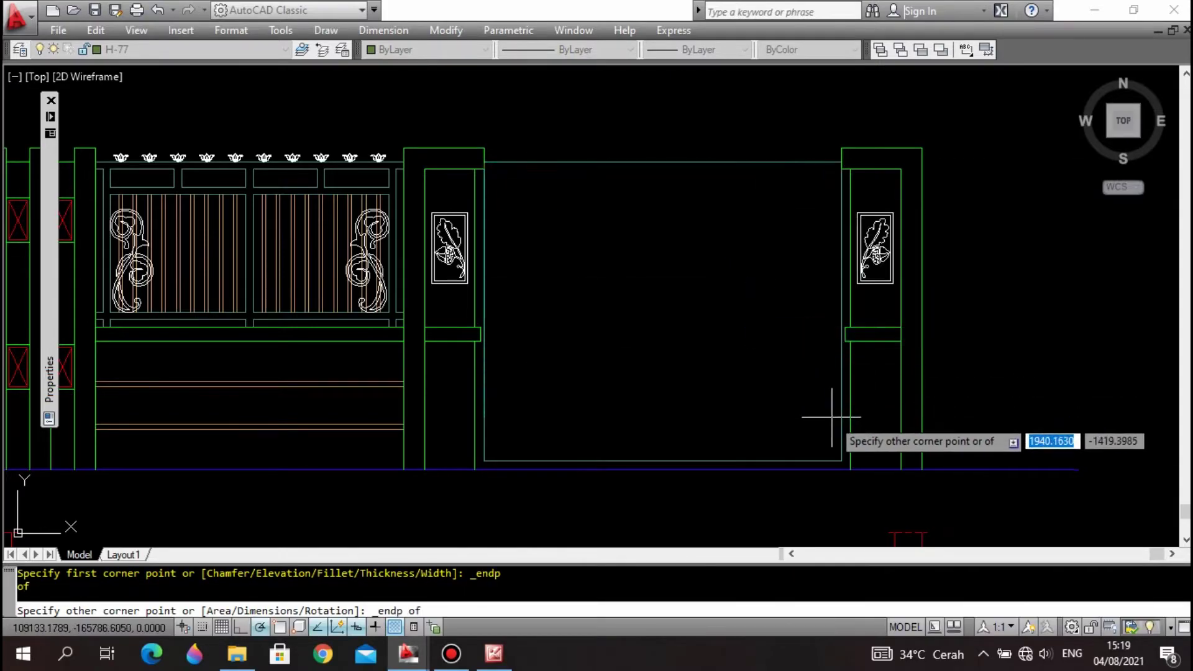
pyautogui.click(835, 419)
pyautogui.press('Escape')
# Step: Offset the rectangle 40 units inward to form the inner outline
pyautogui.write('o')
pyautogui.press('Return')
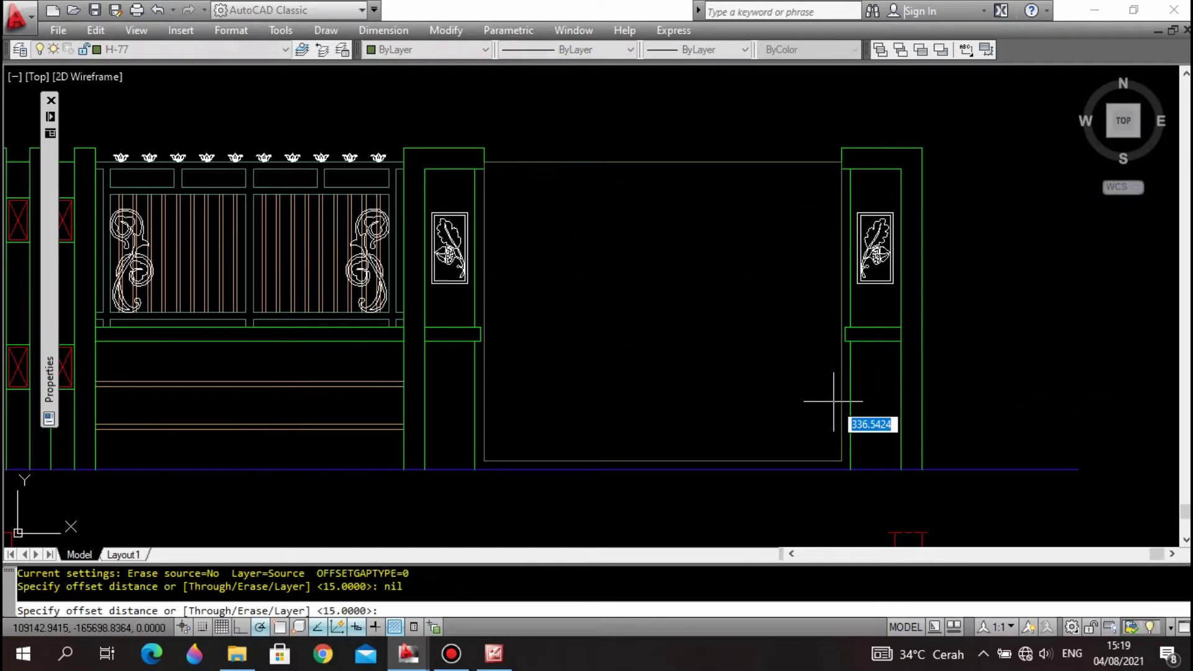
pyautogui.write('40')
pyautogui.press('Return')
pyautogui.click(837, 406)
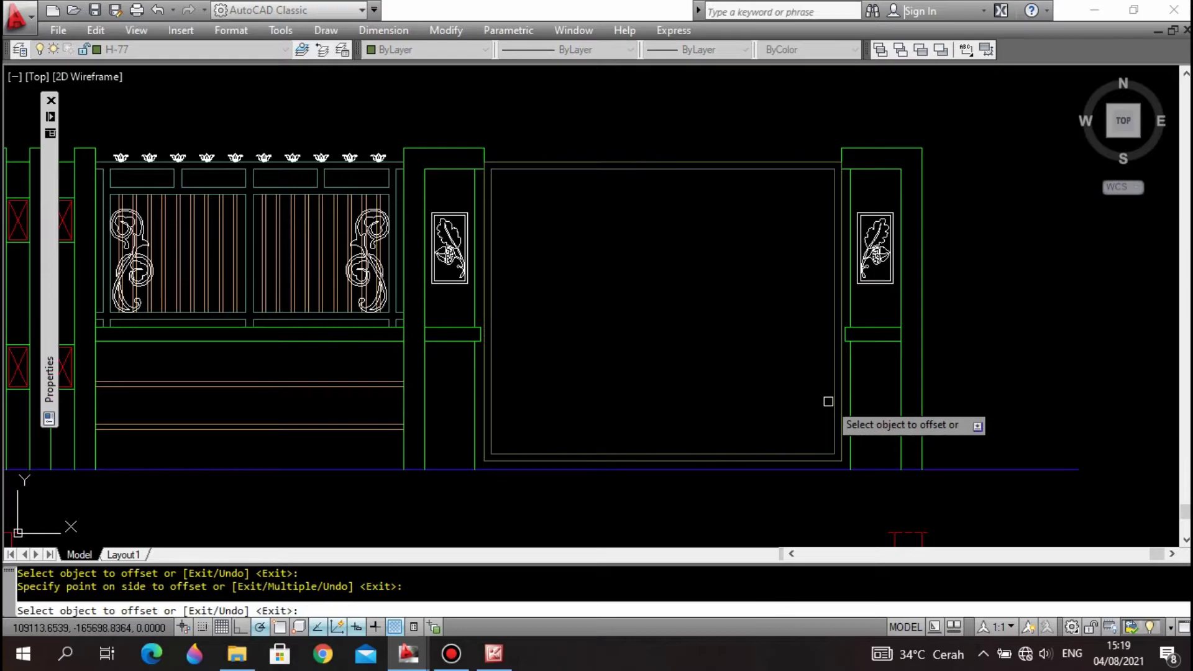
pyautogui.press('Escape')
pyautogui.click(840, 379)
# Step: Clear the selection and cancel a property-matching attempt
pyautogui.scroll(2, 840, 380)
pyautogui.press('Escape')
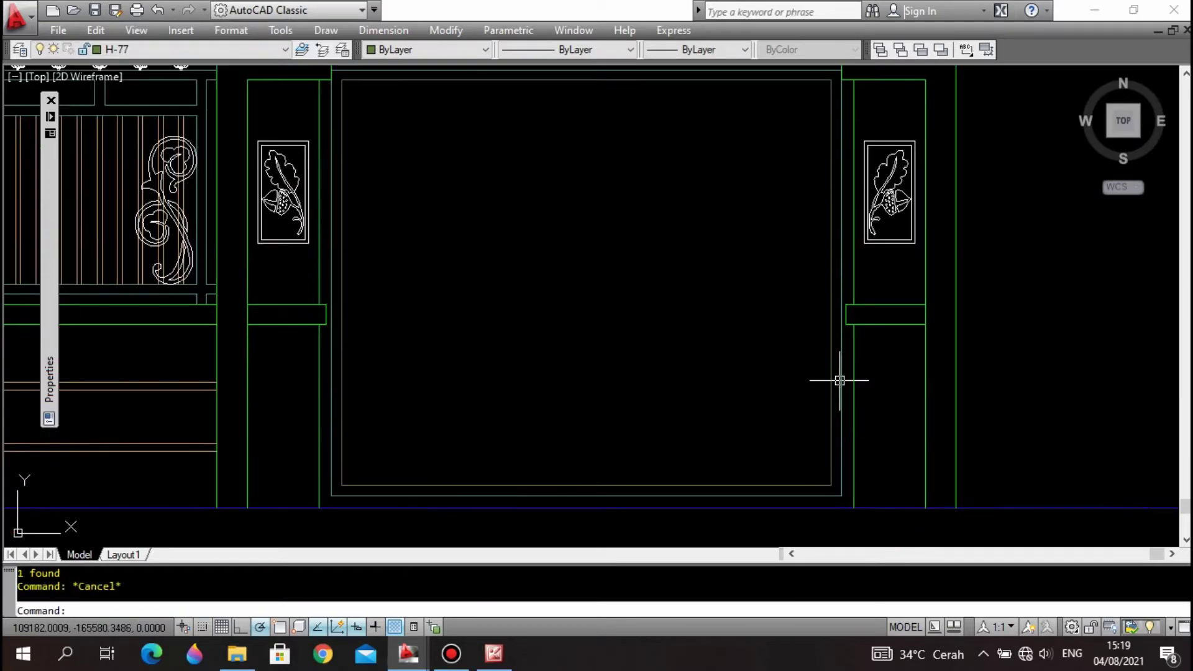
pyautogui.write('ma')
pyautogui.press('Return')
pyautogui.press('Escape')
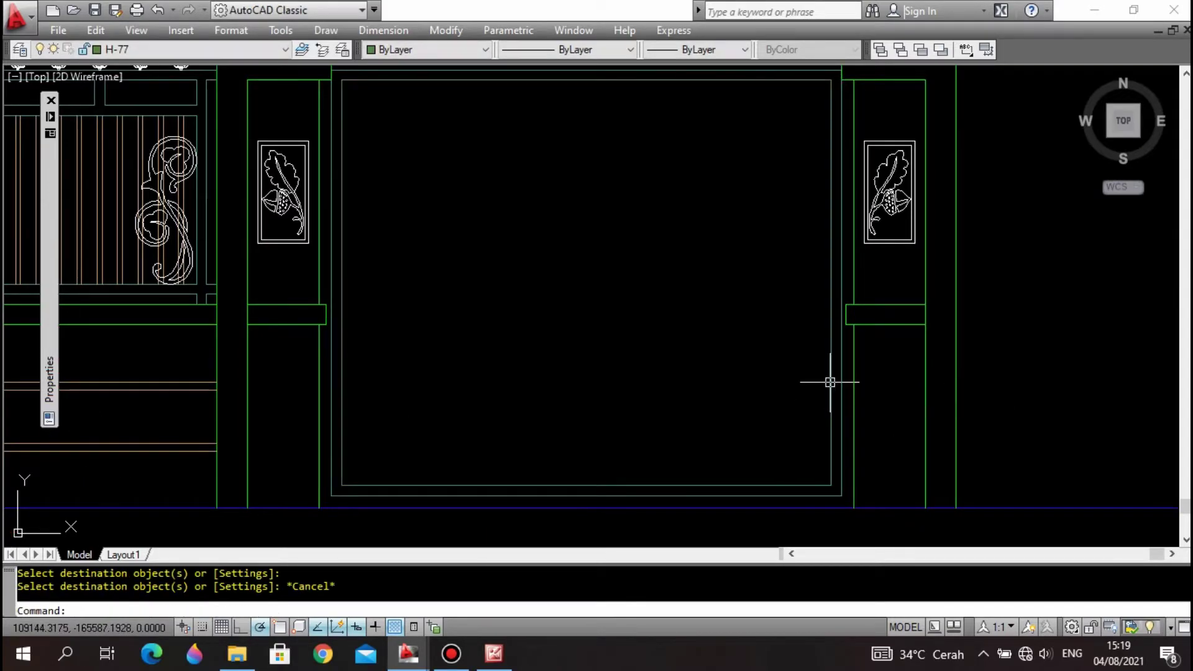
pyautogui.write('g')
pyautogui.press('Escape')
pyautogui.scroll(-2, 814, 388)
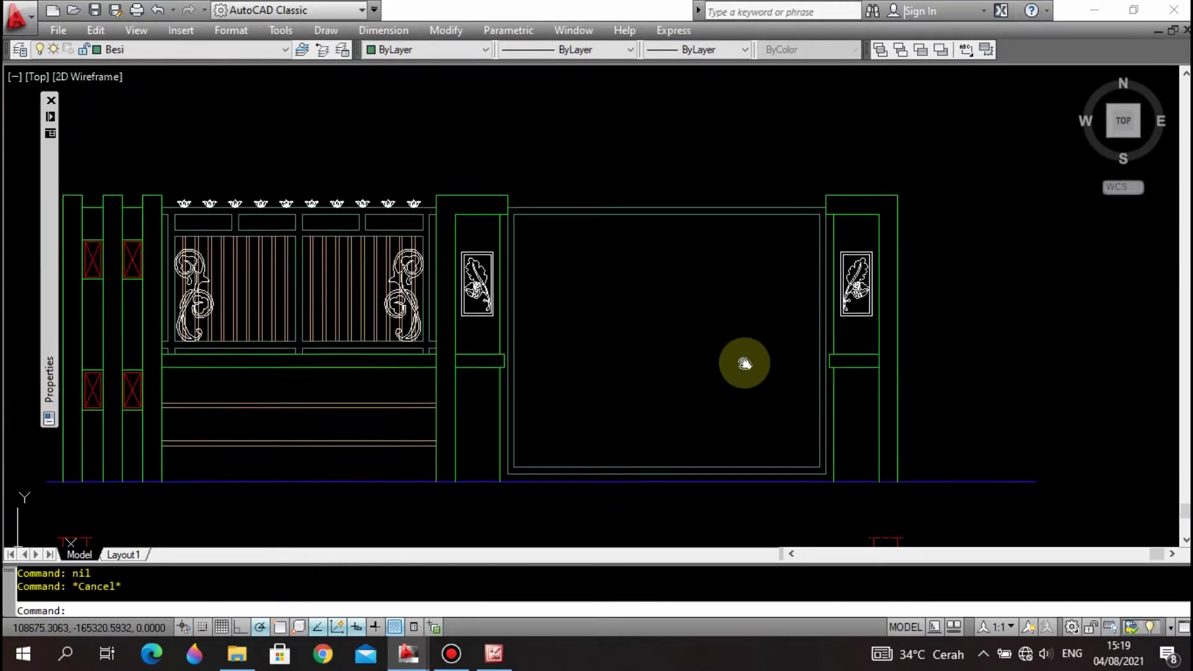
pyautogui.scroll(2, 715, 398)
pyautogui.write('lmp')
pyautogui.press('Return')
pyautogui.click(659, 483)
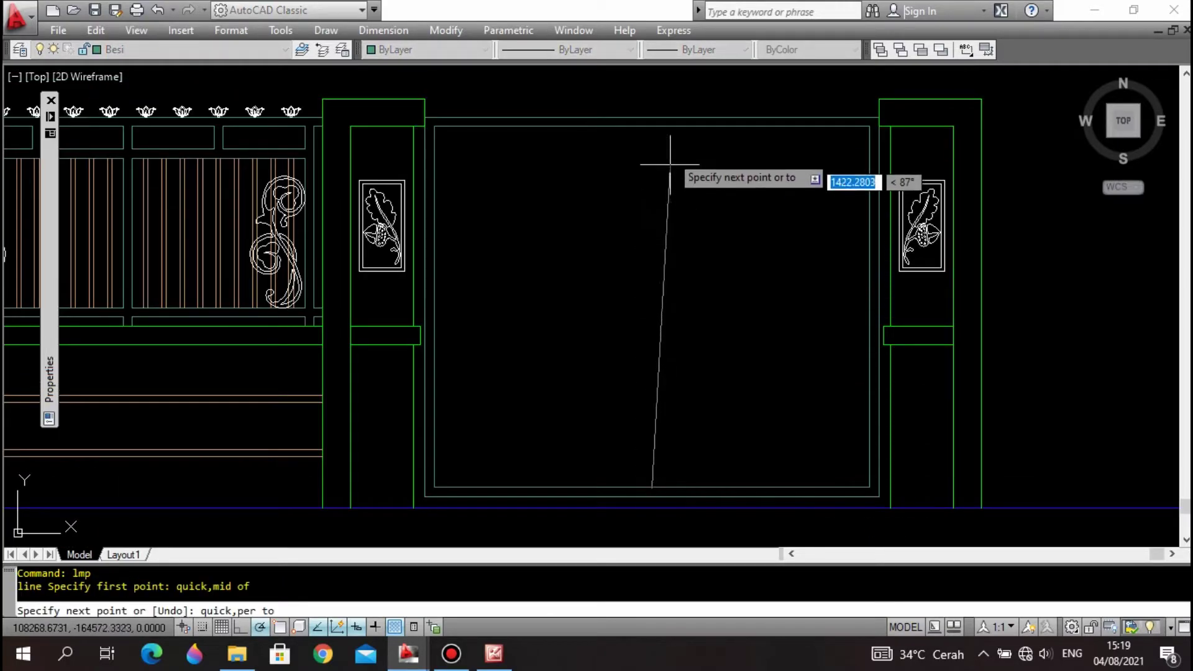
pyautogui.click(660, 127)
pyautogui.press('Escape')
pyautogui.write('W')
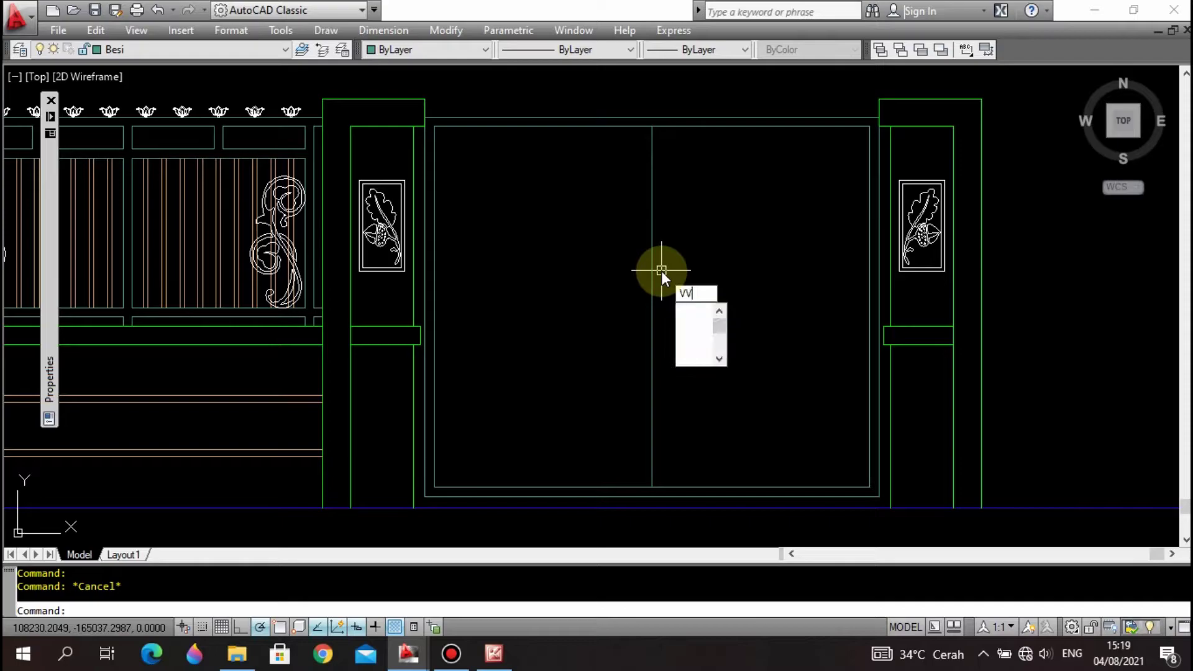
pyautogui.write('2')
pyautogui.press('Return')
pyautogui.click(652, 269)
pyautogui.press('Return')
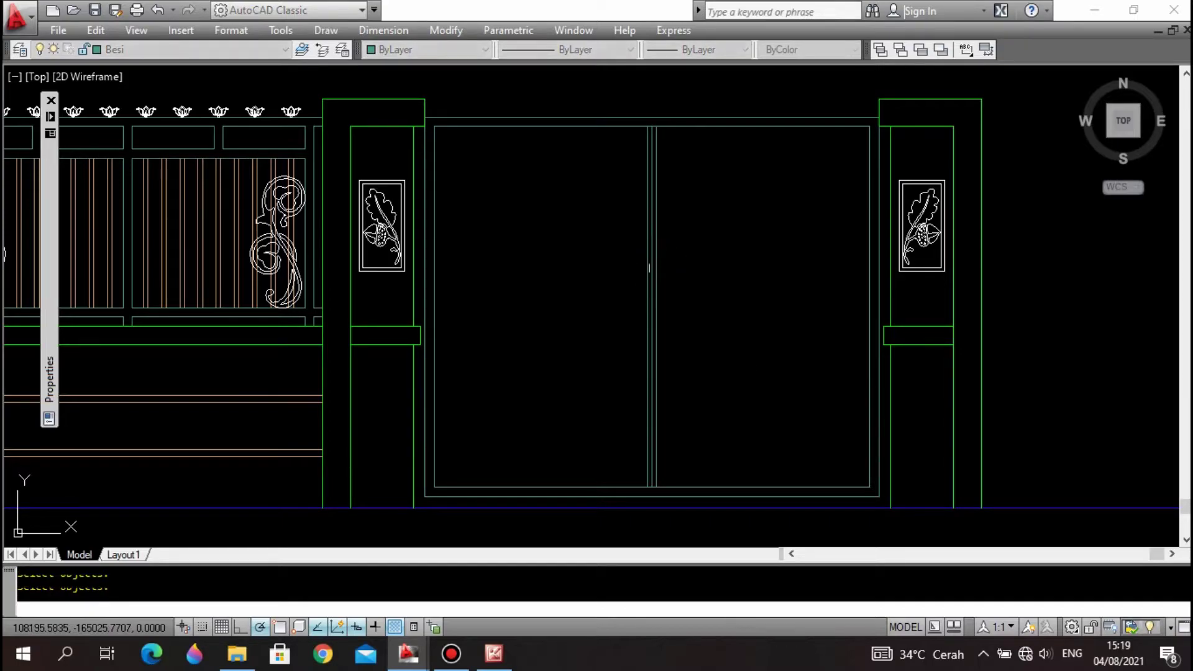
pyautogui.scroll(3, 651, 285)
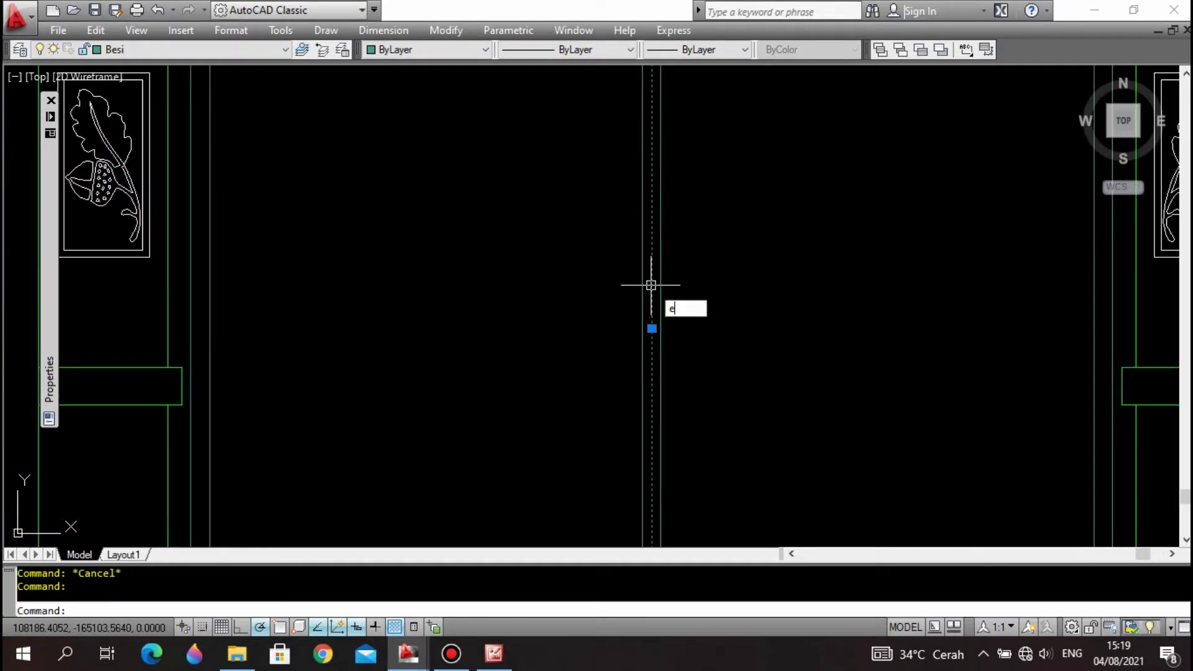
pyautogui.scroll(-4, 645, 306)
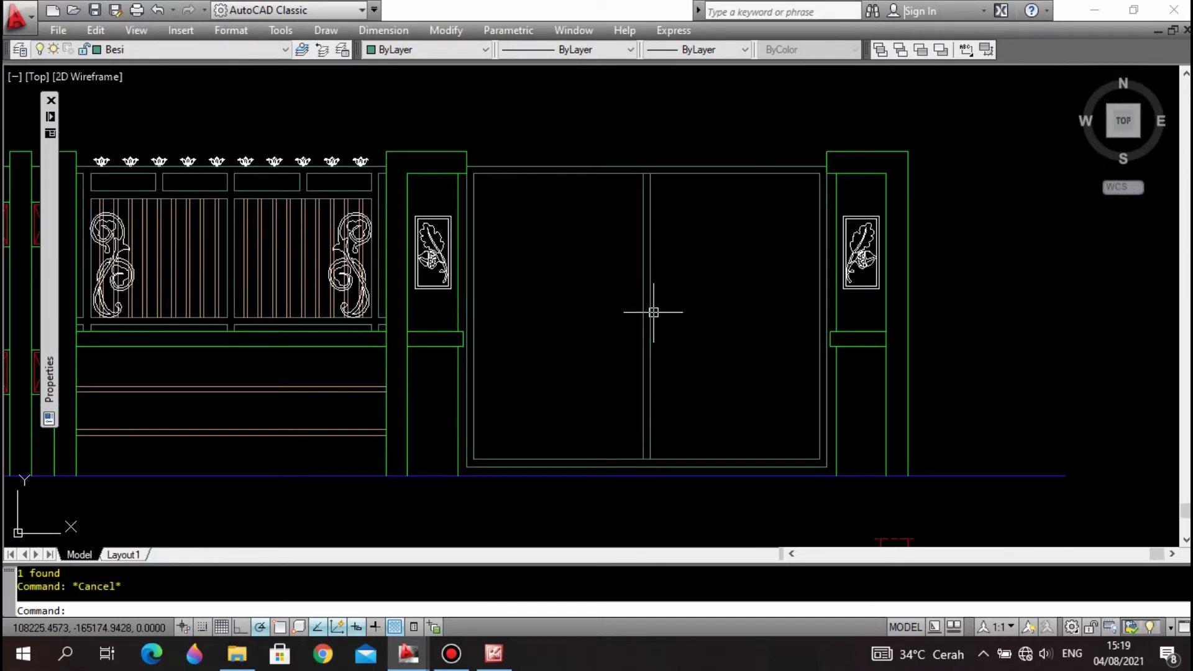
pyautogui.moveTo(654, 295)
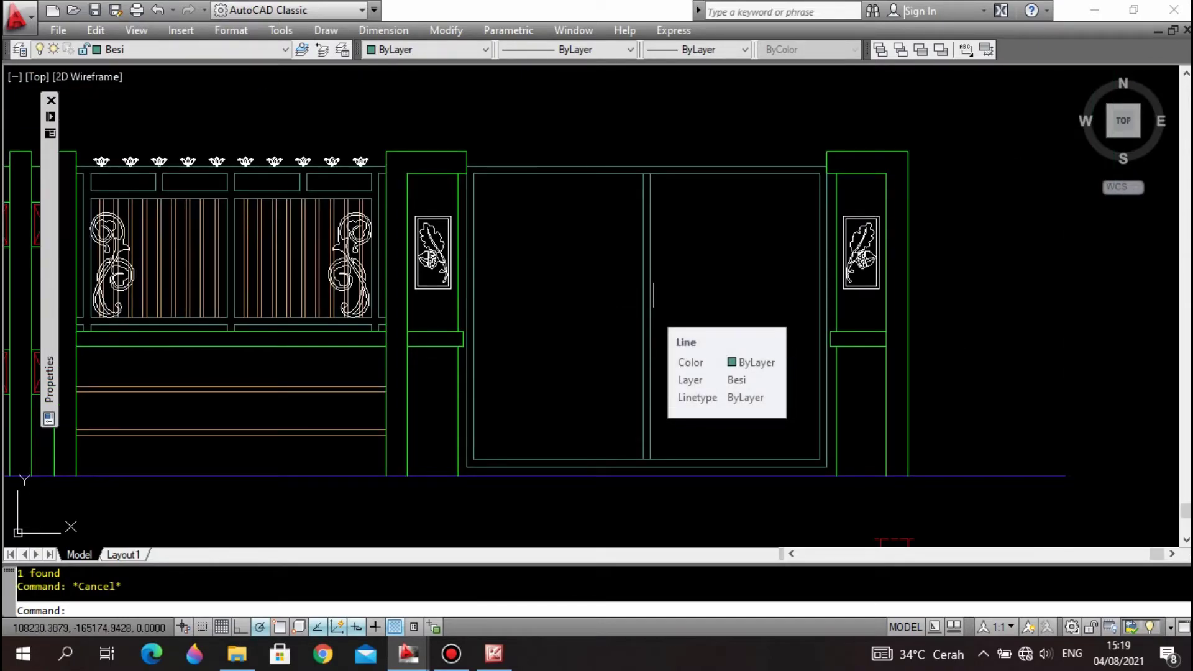
pyautogui.scroll(-2, 709, 322)
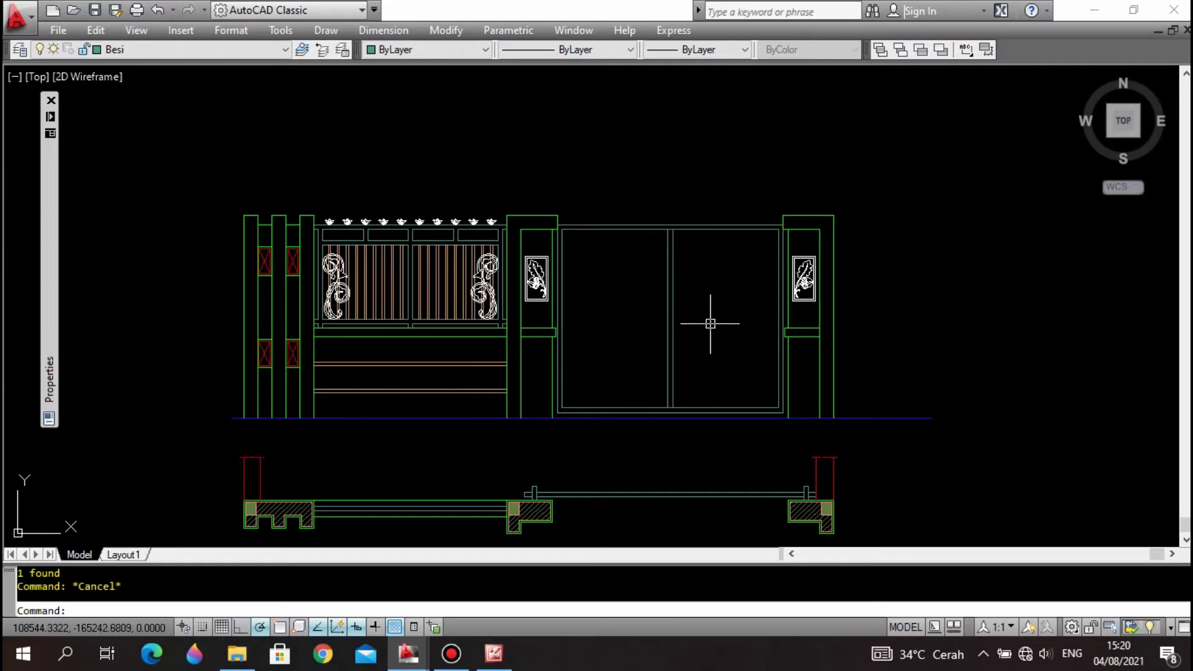
pyautogui.scroll(1, 650, 292)
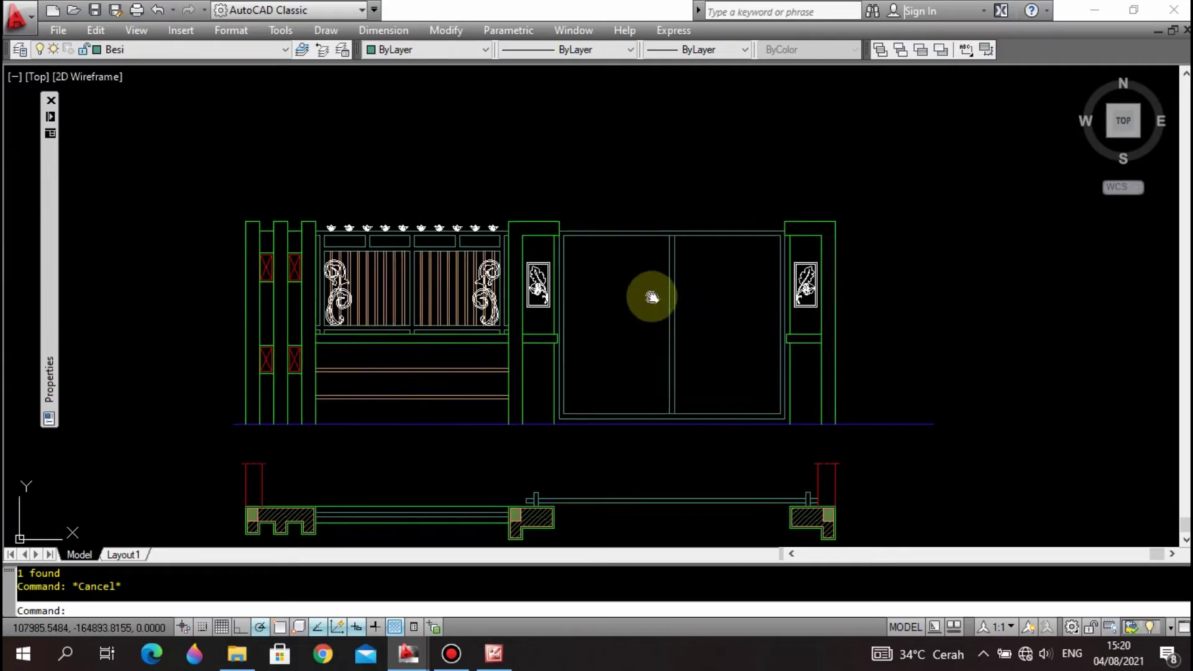
pyautogui.scroll(1, 646, 274)
pyautogui.scroll(2, 641, 253)
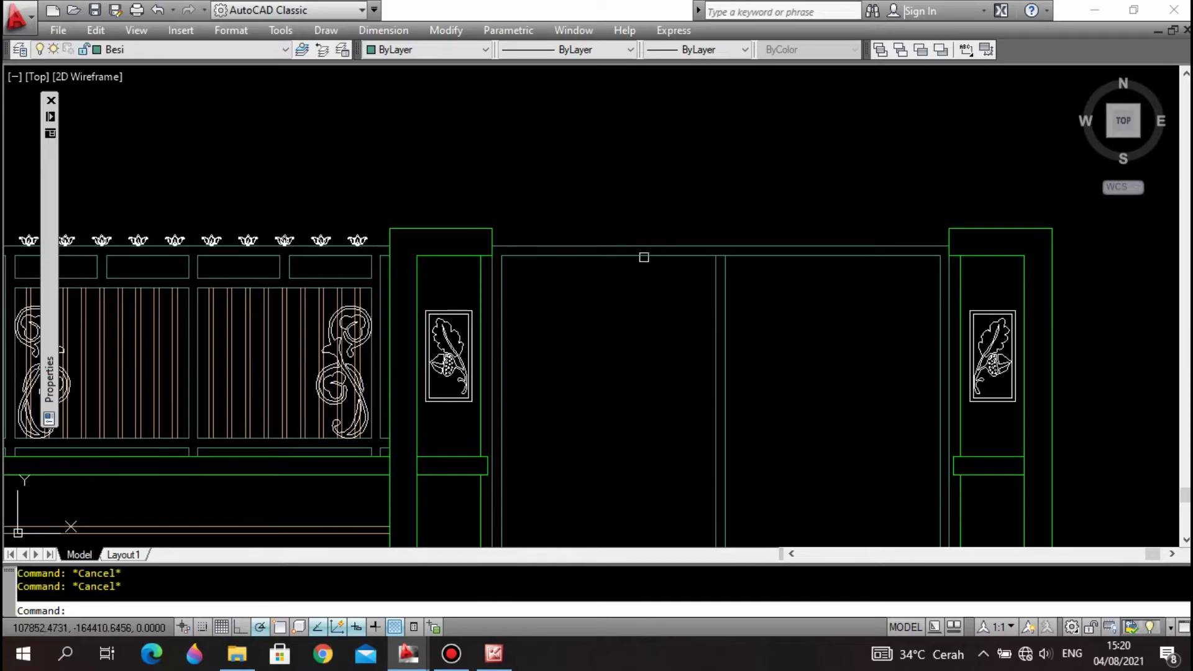
# Step: Erase the two stray horizontal lines in the railing
pyautogui.scroll(3, 417, 267)
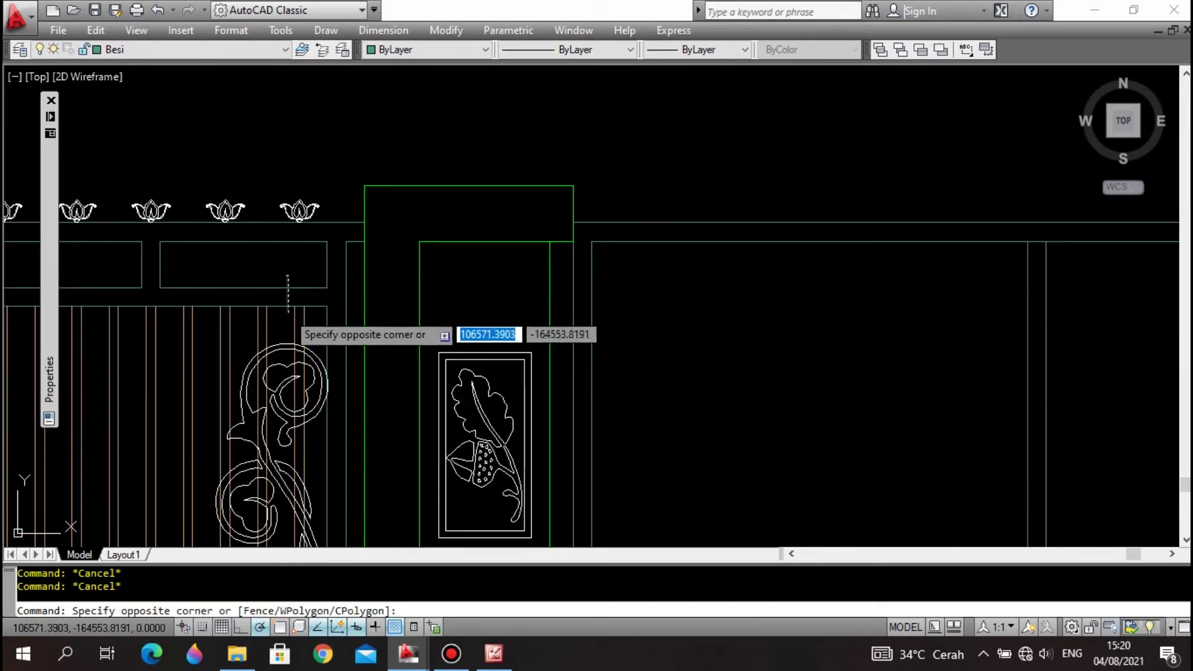
pyautogui.click(299, 309)
pyautogui.write('e')
pyautogui.press('Return')
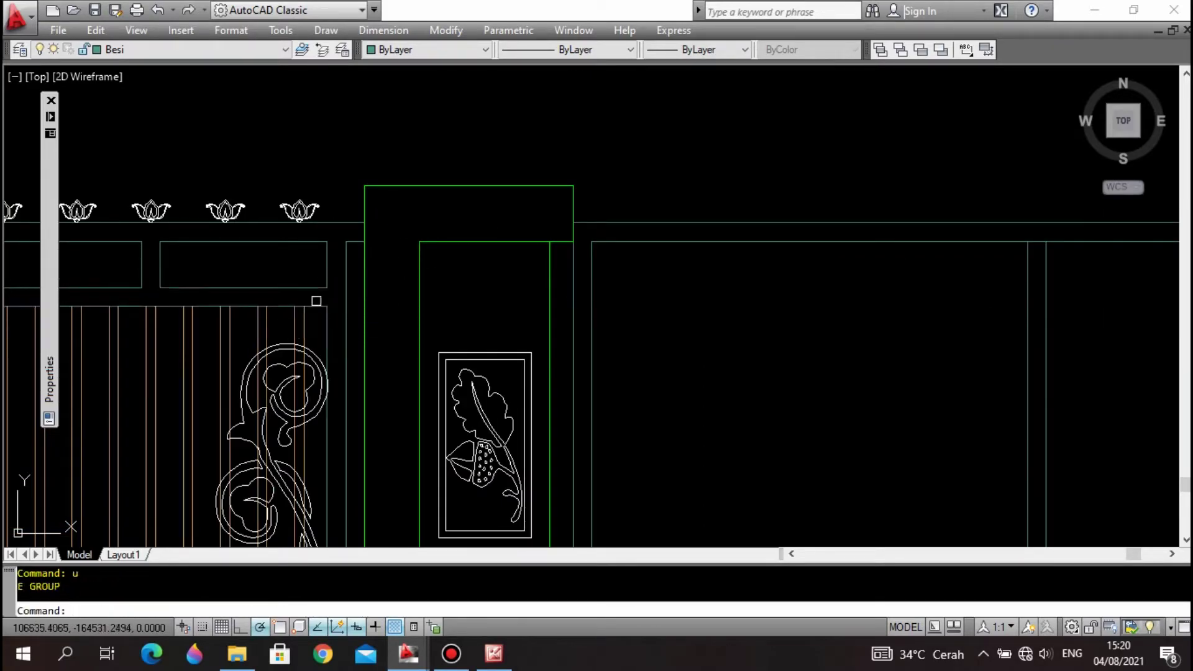
# Step: Copy the railing's two rail lines into the gate opening
pyautogui.click(291, 275)
pyautogui.click(283, 310)
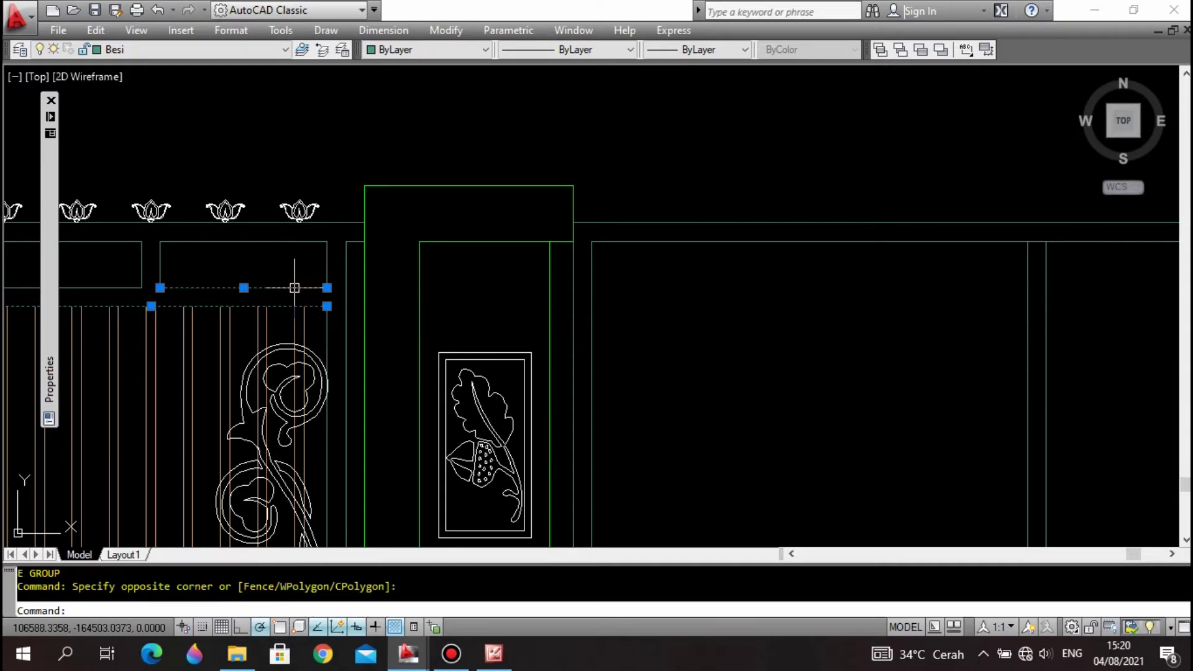
pyautogui.write('co')
pyautogui.press('Return')
pyautogui.click(165, 288)
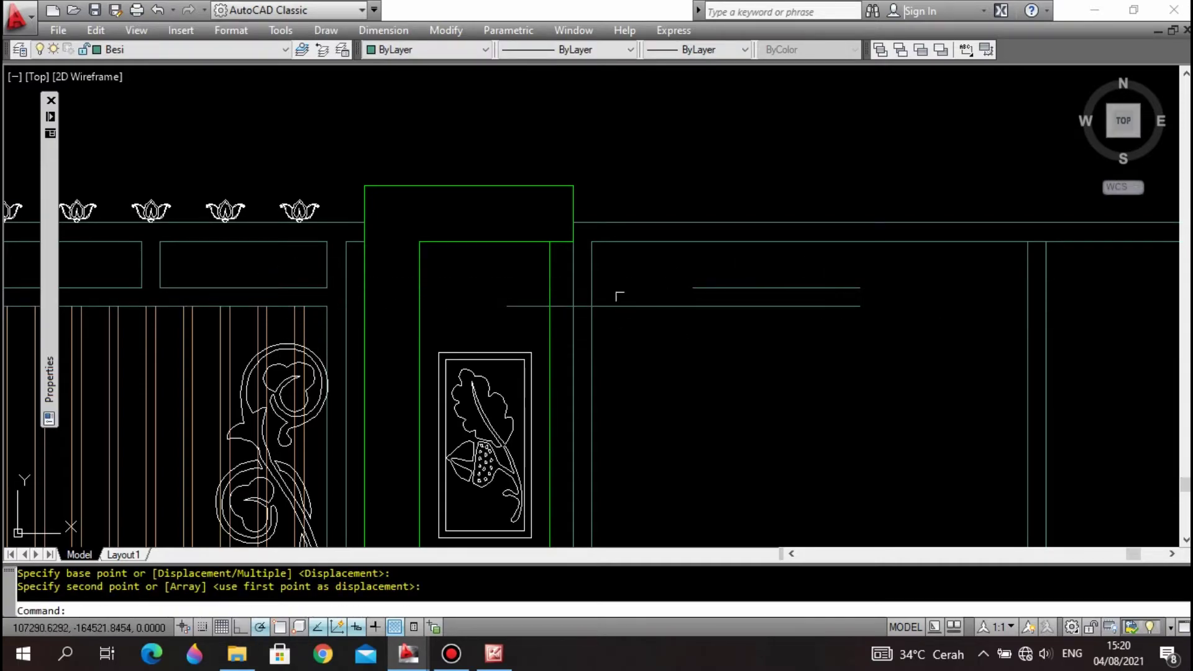
pyautogui.write('ex')
pyautogui.click(612, 293)
# Step: Pick the gate frame as extend boundary and make a first, cancelled trim of the rails
pyautogui.press('Return')
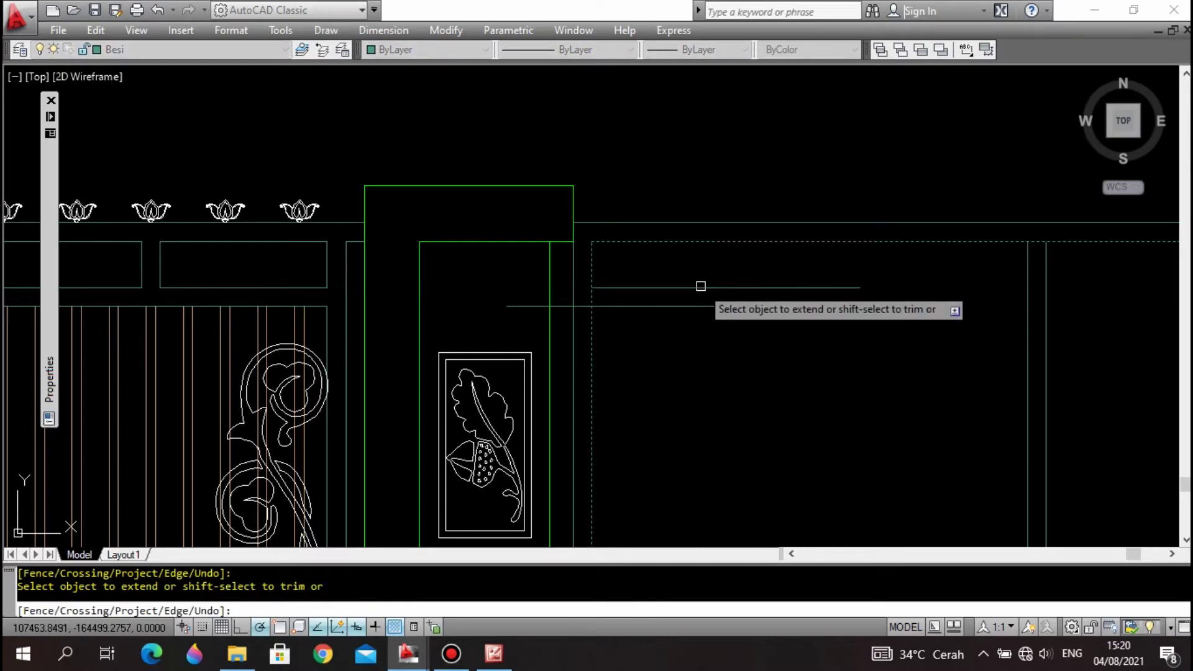
pyautogui.click(698, 288)
pyautogui.press('Escape')
pyautogui.write('tr')
pyautogui.press('Return')
pyautogui.scroll(3, 602, 293)
pyautogui.press('Return')
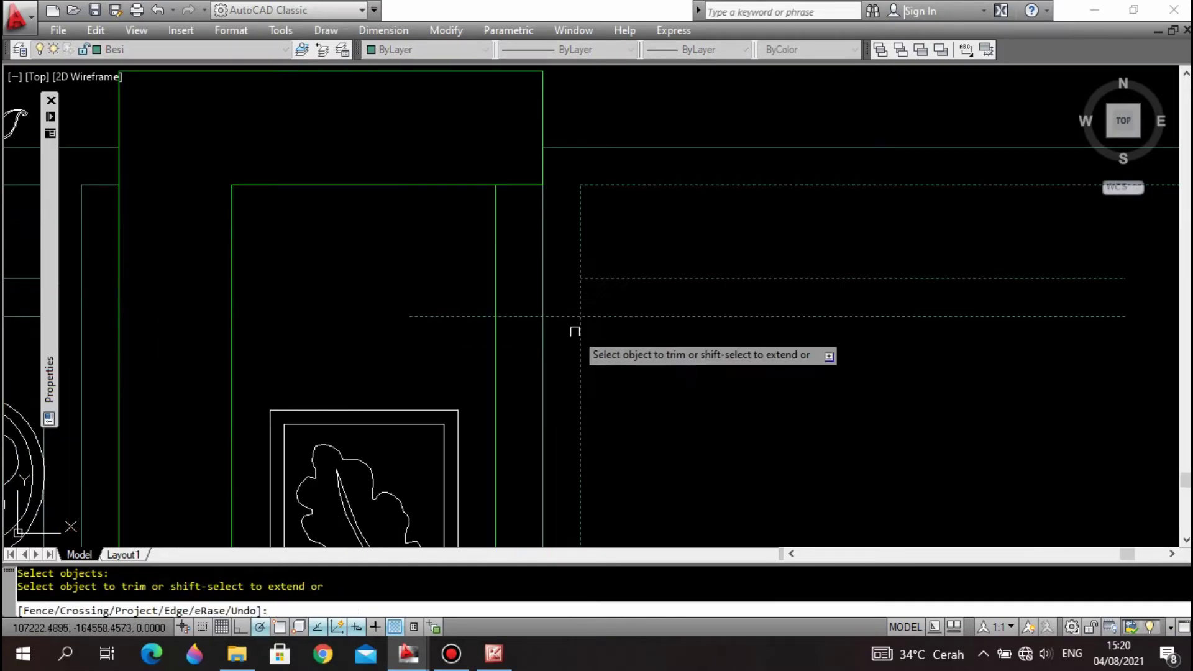
pyautogui.click(564, 302)
pyautogui.press('Escape')
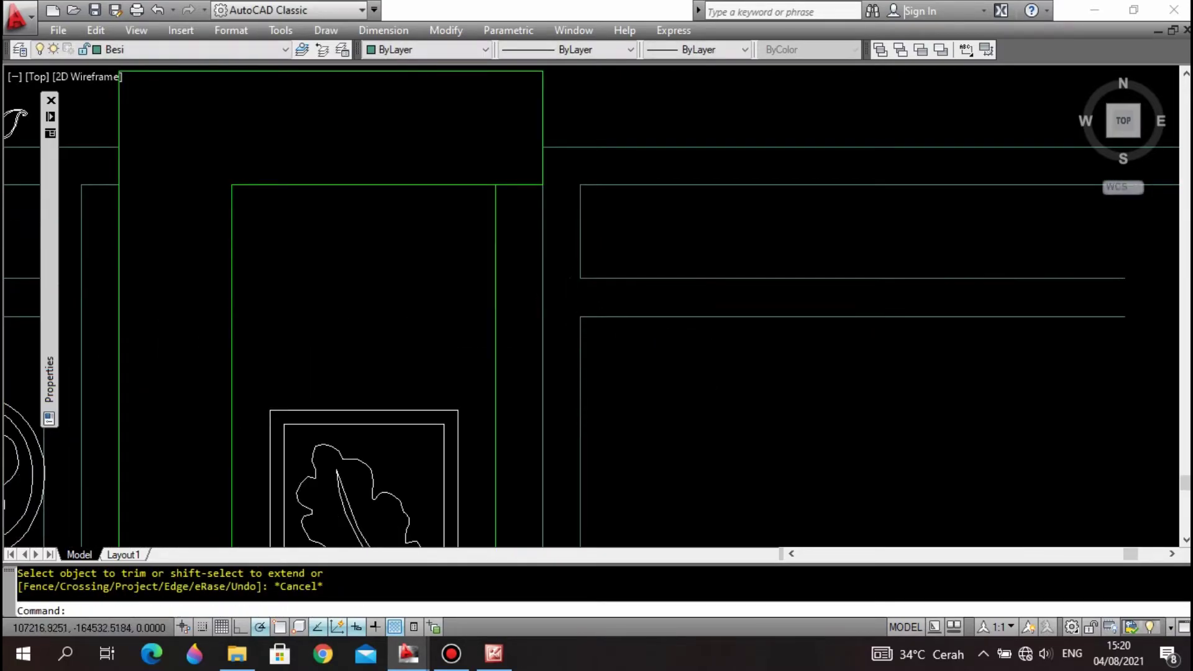
# Step: Extend the upper and lower copied rail lines to the gate frame
pyautogui.scroll(-3, 584, 299)
pyautogui.press('space')
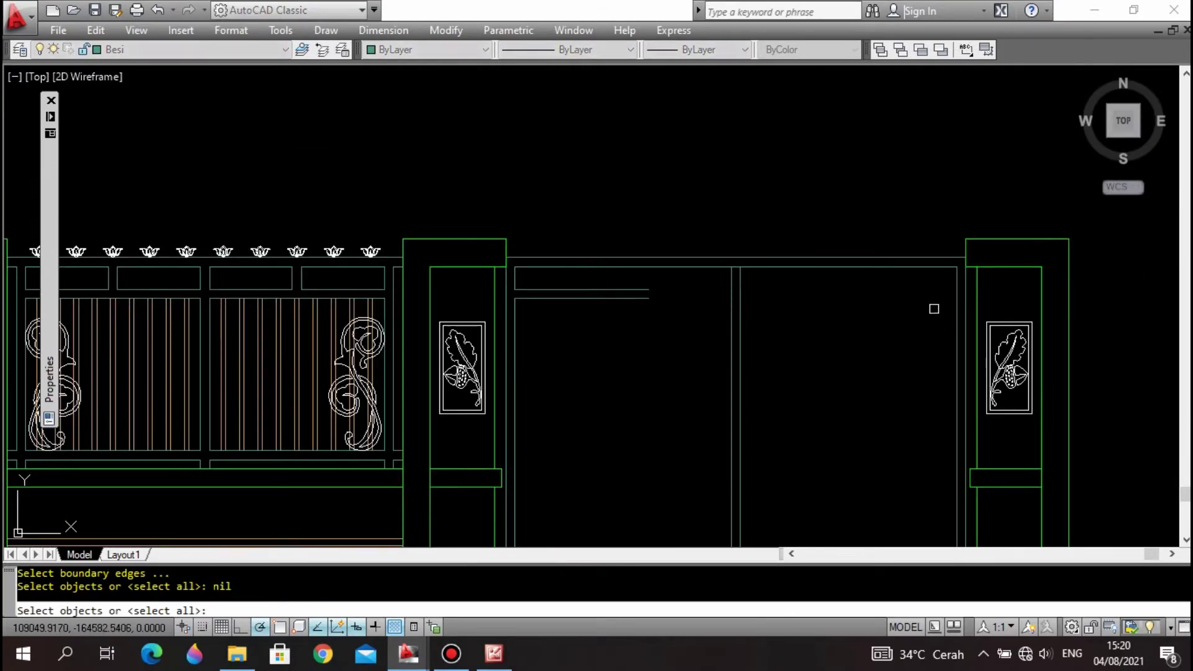
pyautogui.press('Return')
pyautogui.click(671, 328)
pyautogui.click(584, 276)
pyautogui.press('Escape')
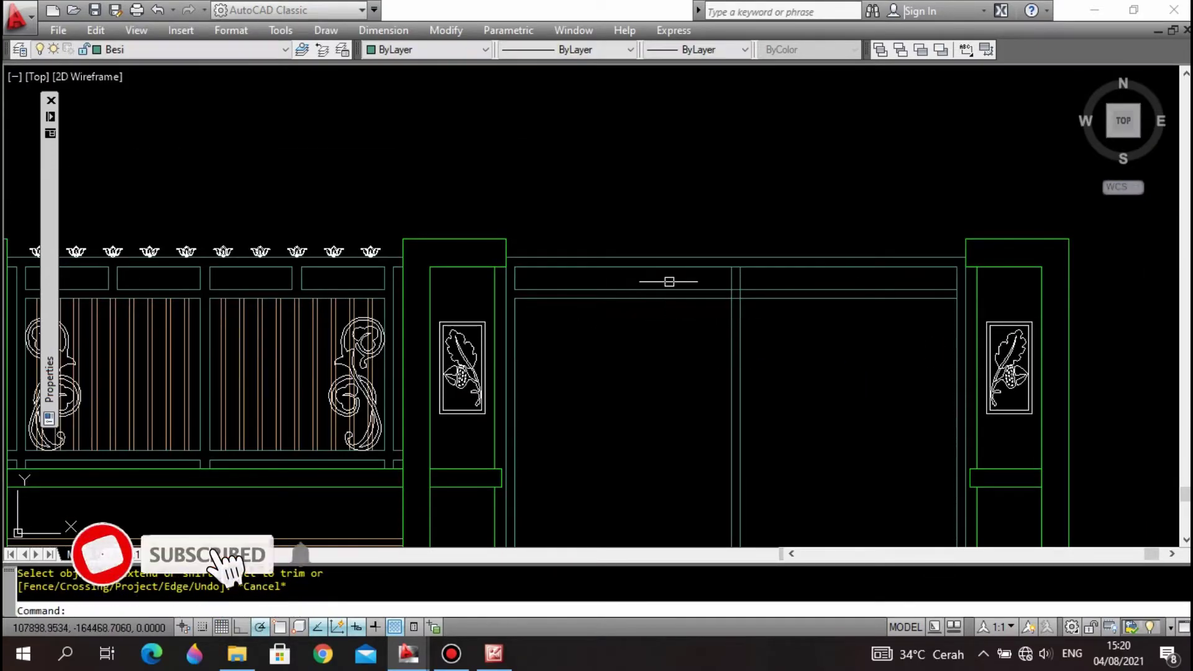
# Step: Fence-trim the rail segments using the rail and divider lines as cutting edges
pyautogui.write('x')
pyautogui.press('space')
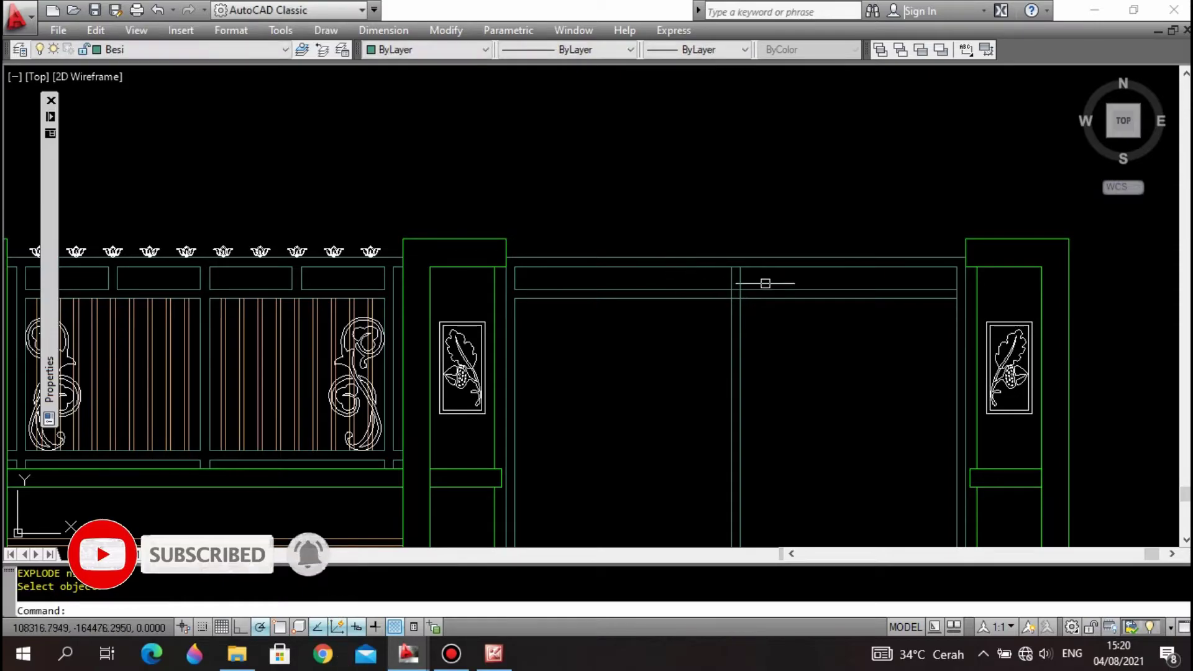
pyautogui.scroll(3, 749, 283)
pyautogui.scroll(2, 744, 346)
pyautogui.write('select')
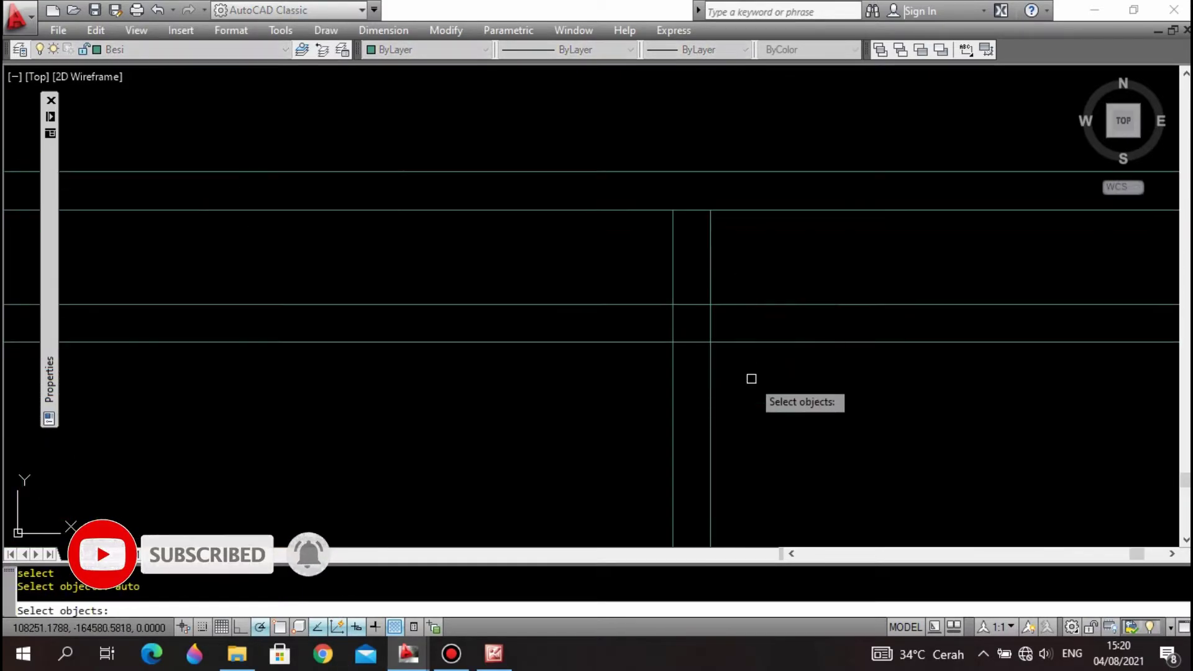
pyautogui.click(751, 378)
pyautogui.click(643, 287)
pyautogui.write('f')
pyautogui.press('space')
pyautogui.click(680, 292)
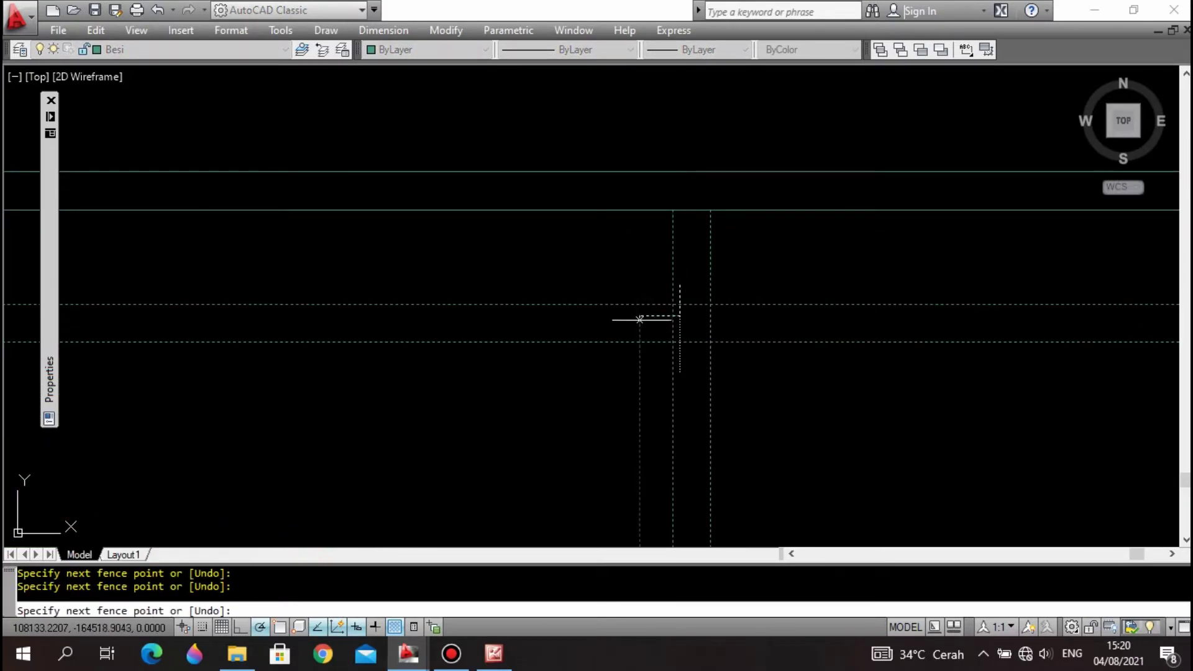
pyautogui.press('Return')
# Step: Fence-trim the rail lines across the centre divider, splitting the top band in two
pyautogui.click(692, 256)
pyautogui.write('f')
pyautogui.press('space')
pyautogui.click(695, 237)
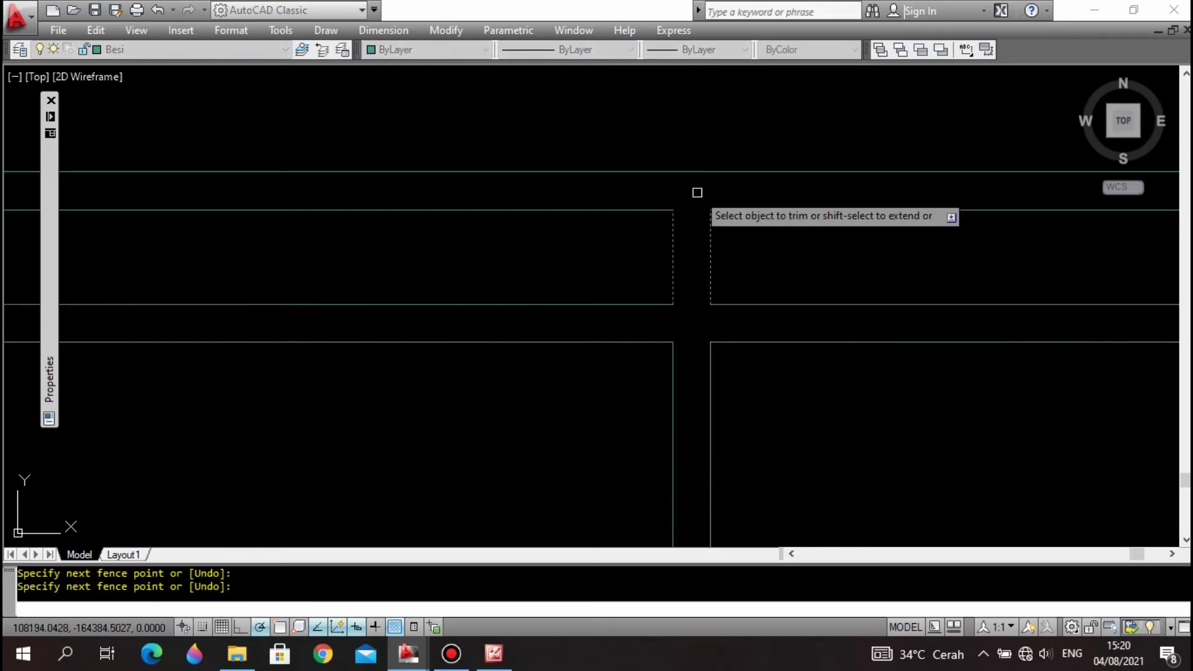
pyautogui.press('Return')
pyautogui.scroll(-3, 698, 193)
pyautogui.scroll(3, 812, 250)
# Step: Select cutting edges near the pillar, cancel that trim, and review the panels
pyautogui.press('Escape')
pyautogui.press('space')
pyautogui.click(868, 254)
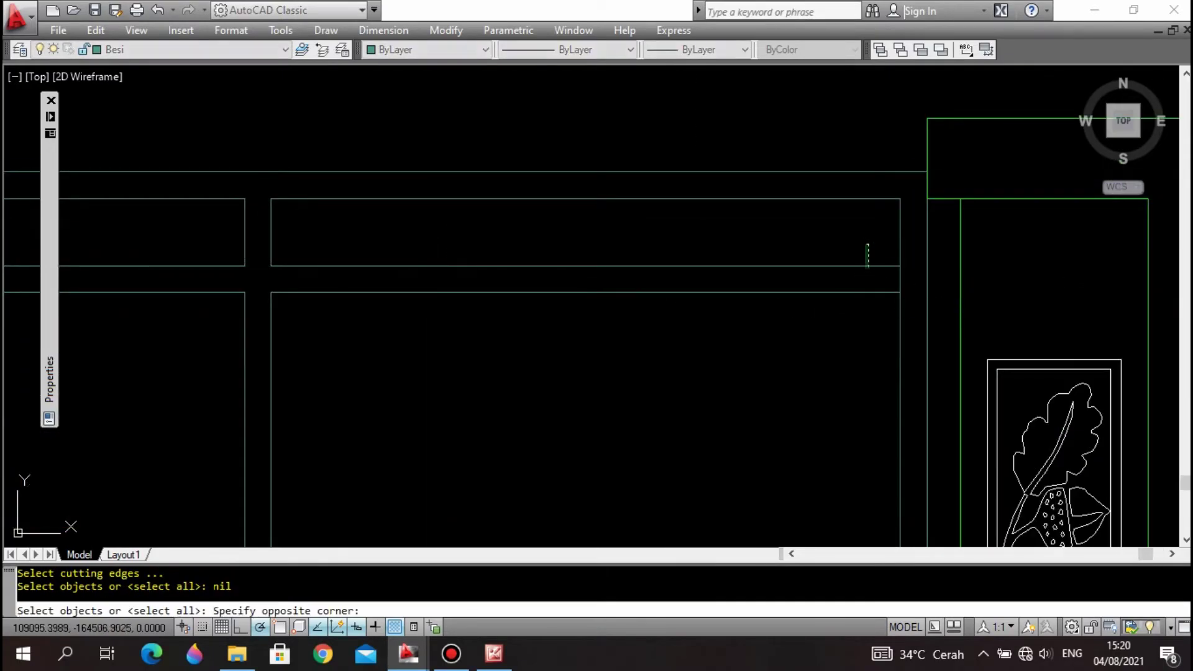
pyautogui.click(886, 277)
pyautogui.press('Return')
pyautogui.press('Escape')
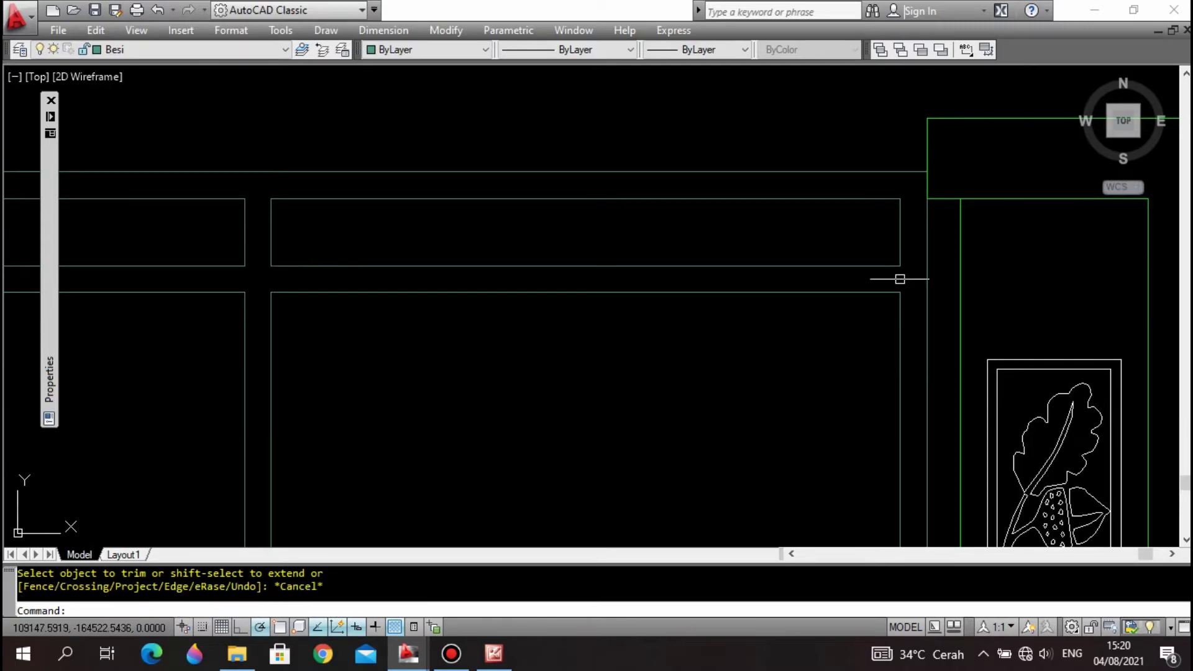
pyautogui.scroll(-3, 858, 267)
pyautogui.scroll(2, 770, 300)
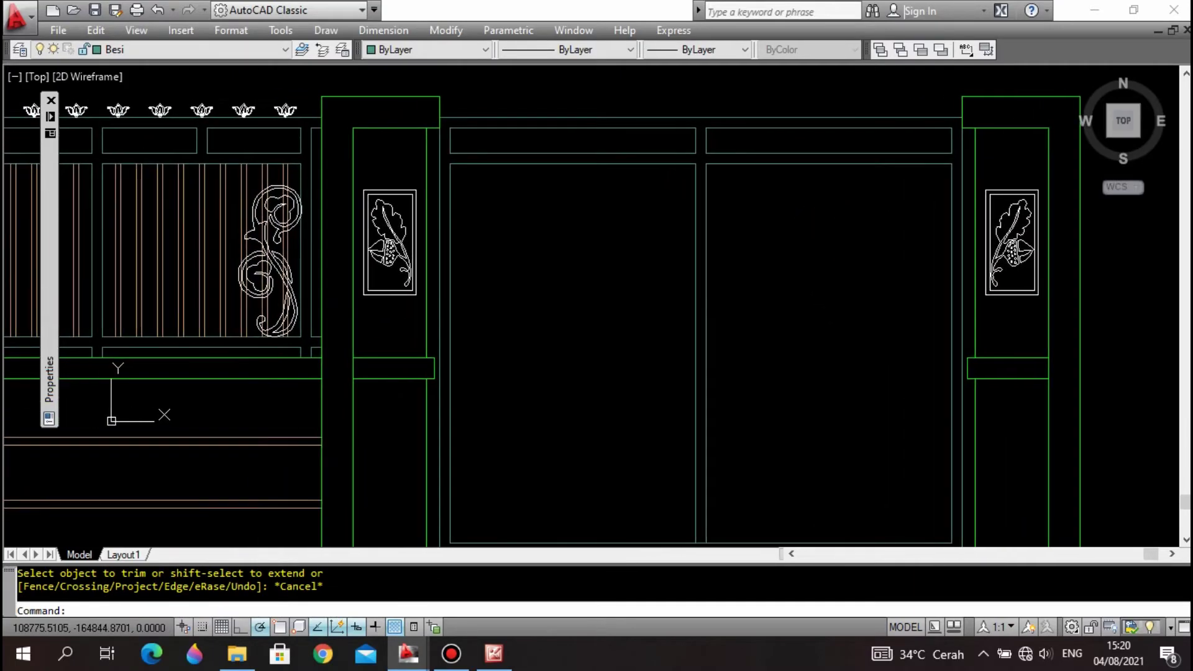
pyautogui.scroll(1, 802, 311)
pyautogui.scroll(-1, 814, 292)
pyautogui.scroll(1, 680, 342)
# Step: Copy the gate's bottom line 500 units up
pyautogui.scroll(-1, 621, 404)
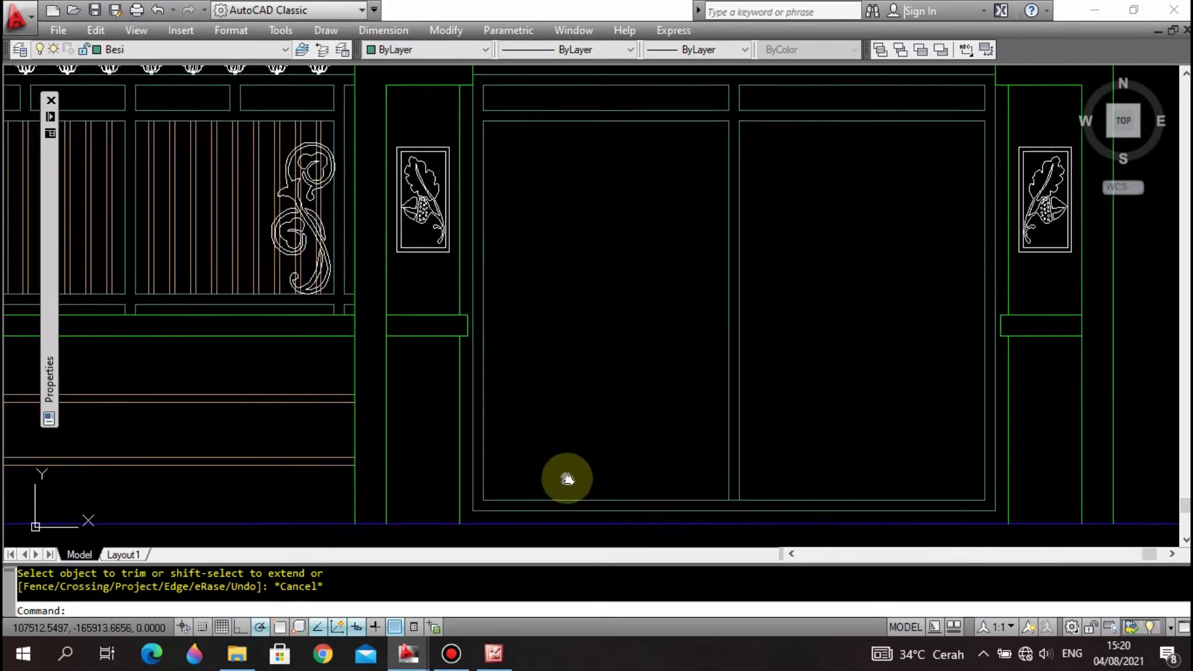
pyautogui.scroll(1, 564, 474)
pyautogui.press('Escape')
pyautogui.write('c')
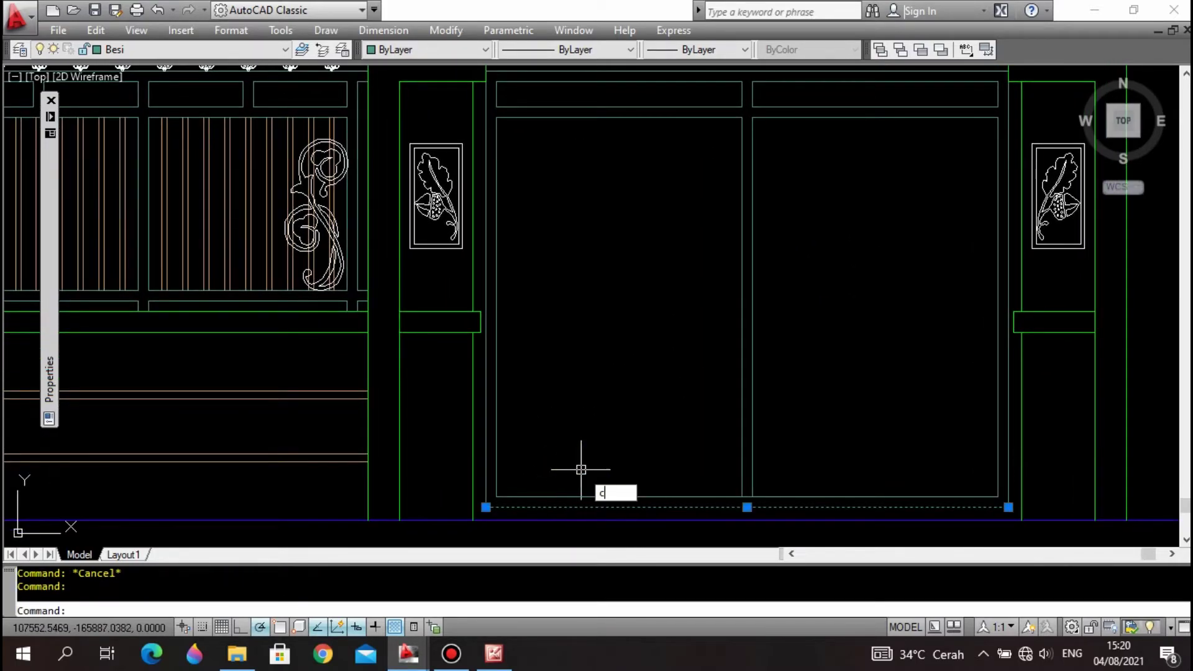
pyautogui.press('Return')
pyautogui.click(581, 460)
pyautogui.write('00')
pyautogui.press('Return')
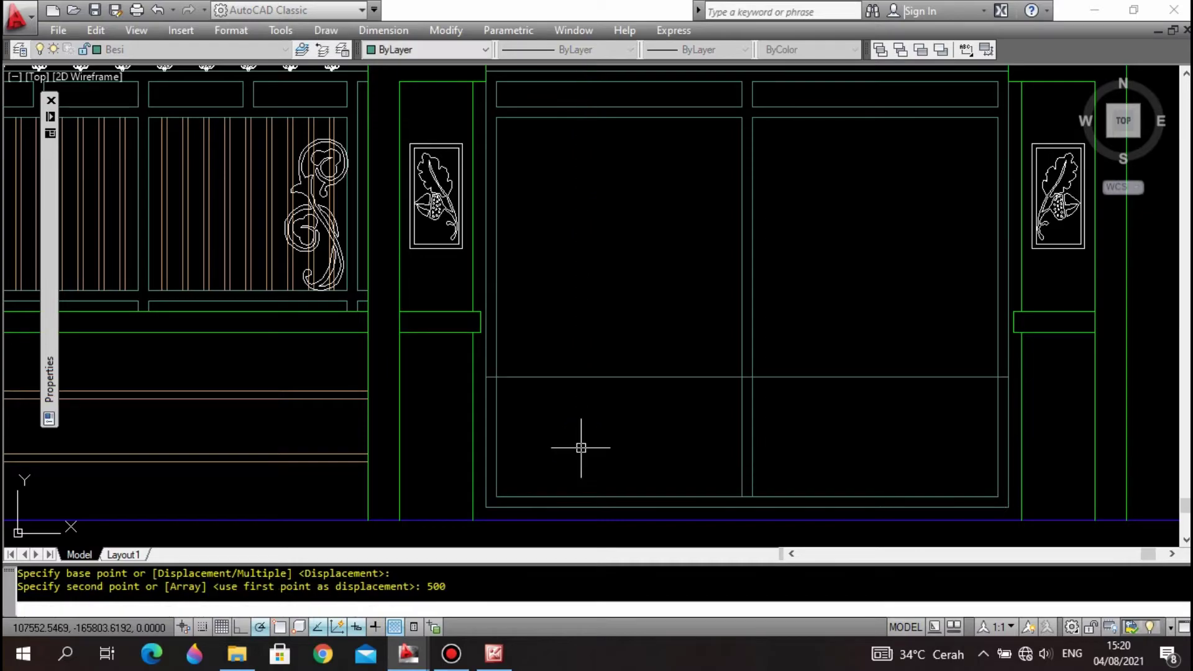
# Step: Copy the new line a further 100 units up
pyautogui.click(577, 394)
pyautogui.click(569, 356)
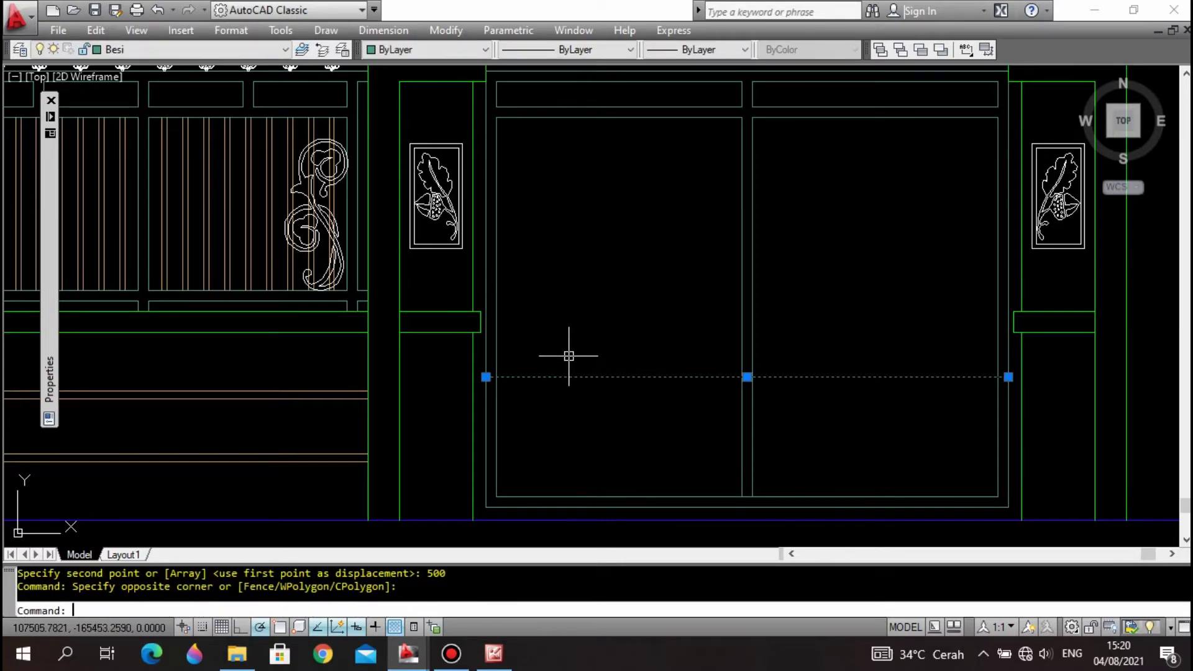
pyautogui.press('Return')
pyautogui.click(569, 356)
pyautogui.write('100')
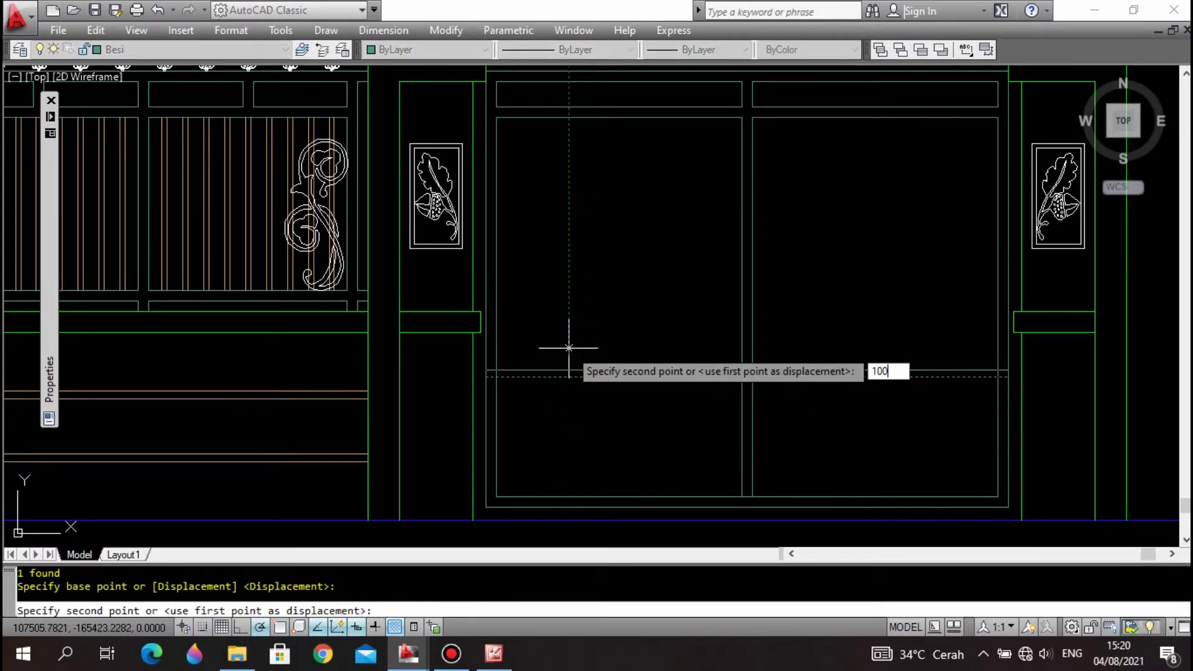
pyautogui.press('Return')
# Step: Copy the newest line 40 units down to form the double rail
pyautogui.click(573, 373)
pyautogui.click(565, 335)
pyautogui.press('Return')
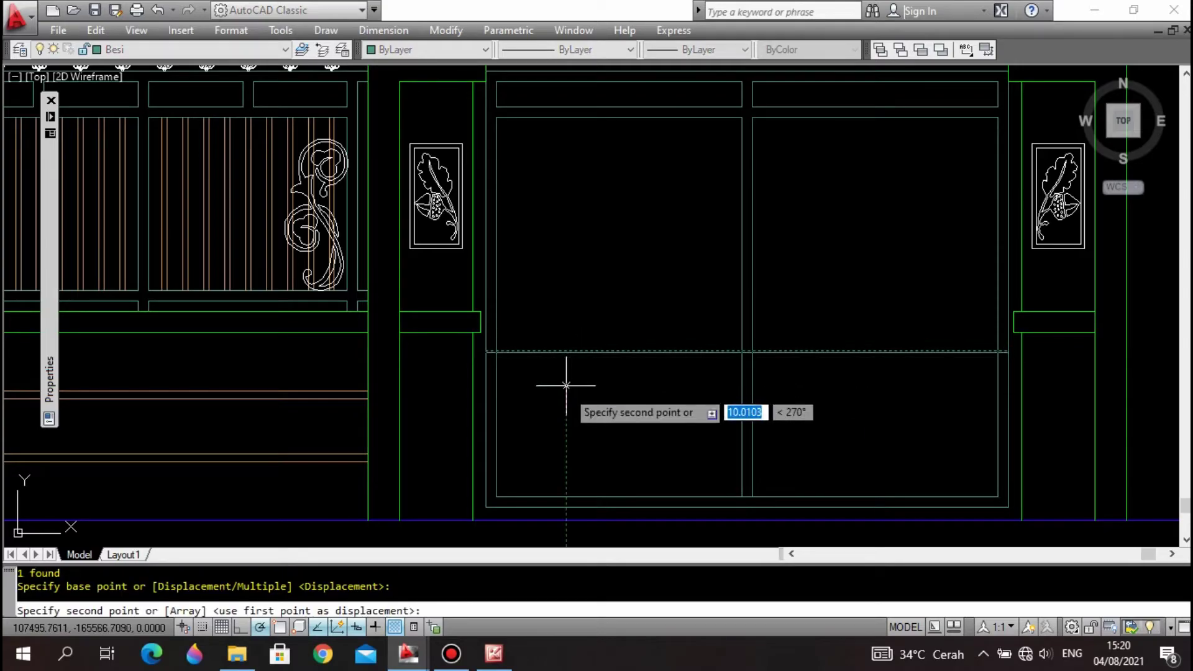
pyautogui.write('40')
pyautogui.press('Return')
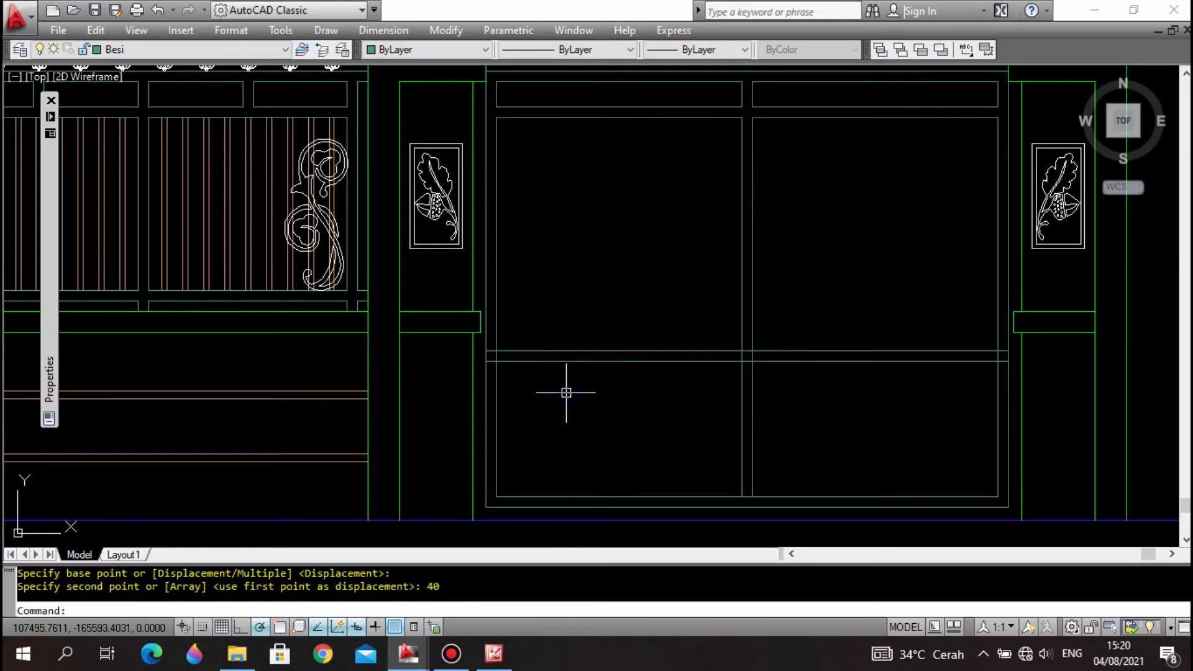
# Step: Trim the new rail lines with a fence drawn across them
pyautogui.press('Return')
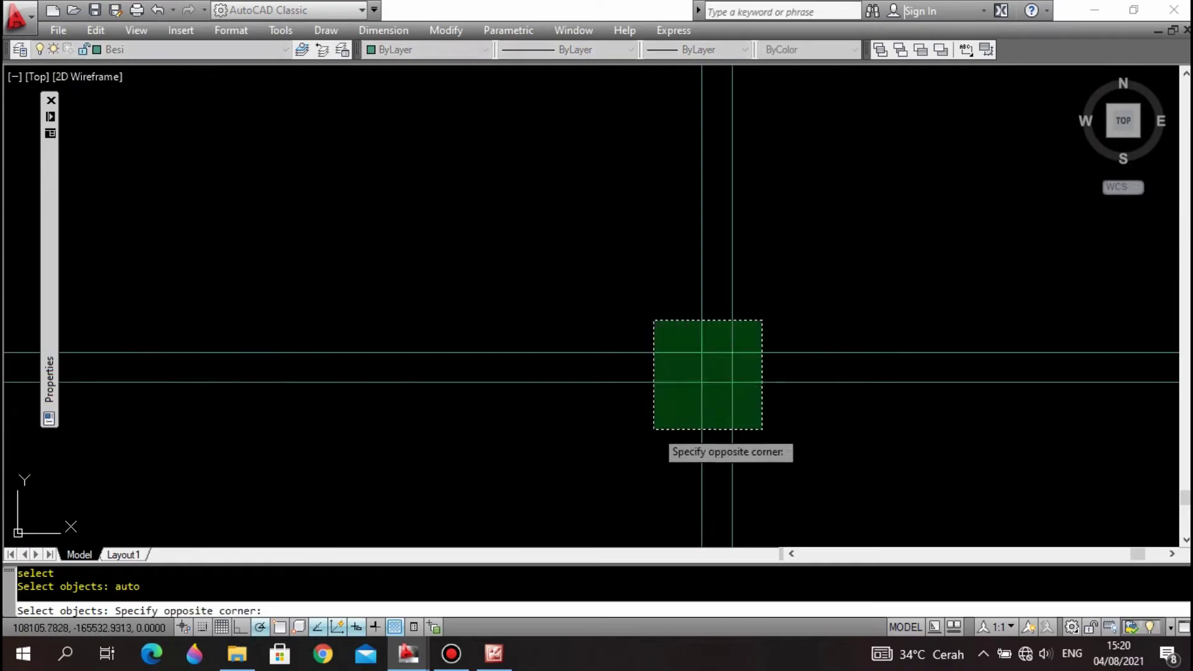
pyautogui.click(724, 327)
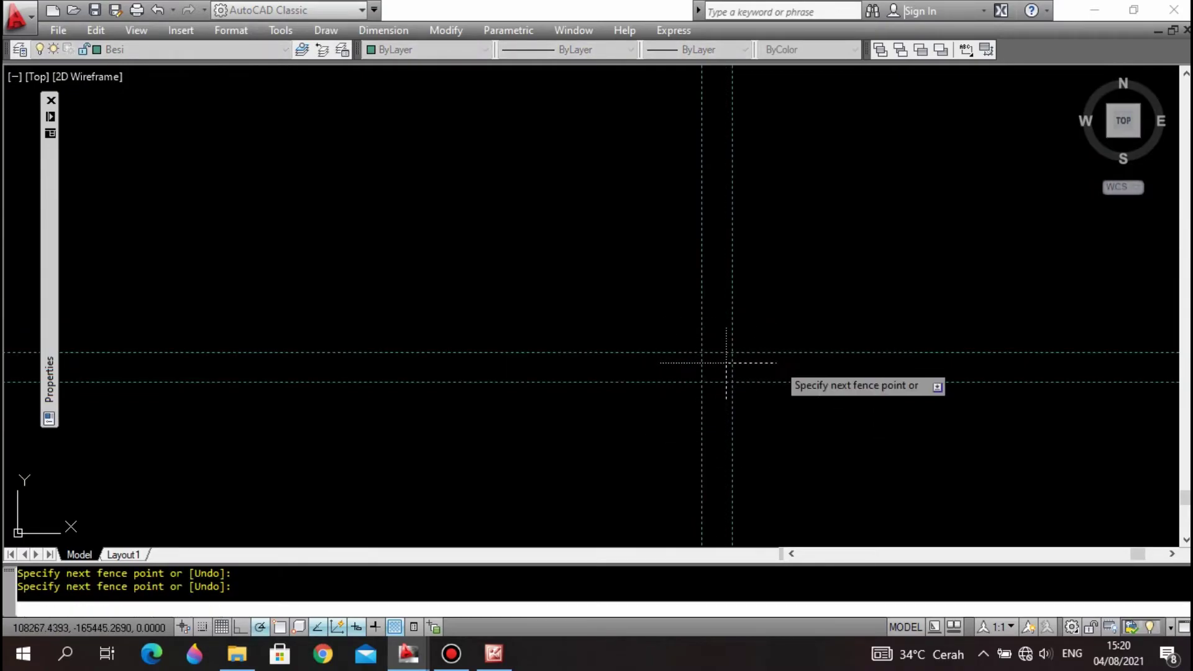
pyautogui.press('Escape')
pyautogui.scroll(-5, 726, 363)
pyautogui.scroll(5, 775, 336)
pyautogui.scroll(4, 633, 346)
# Step: Trim the leftover rail segment using cutting edges picked with a crossing window
pyautogui.press('Return')
pyautogui.click(780, 348)
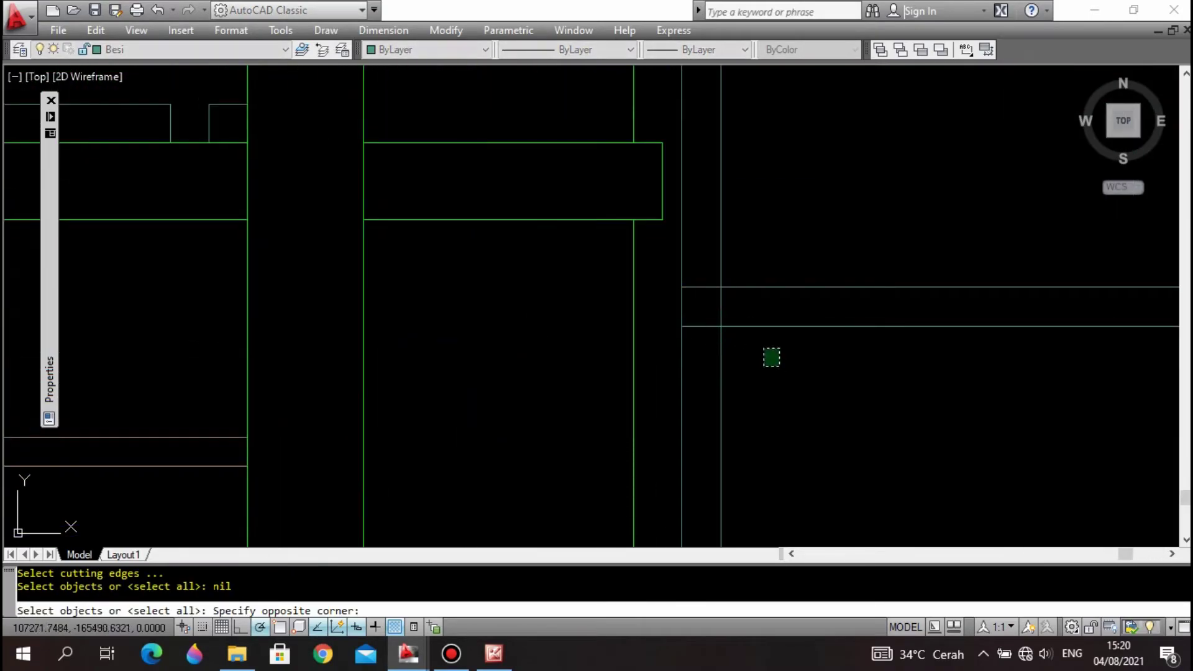
pyautogui.click(716, 278)
pyautogui.press('Return')
pyautogui.click(700, 349)
pyautogui.click(727, 329)
pyautogui.press('Escape')
pyautogui.scroll(-3, 714, 330)
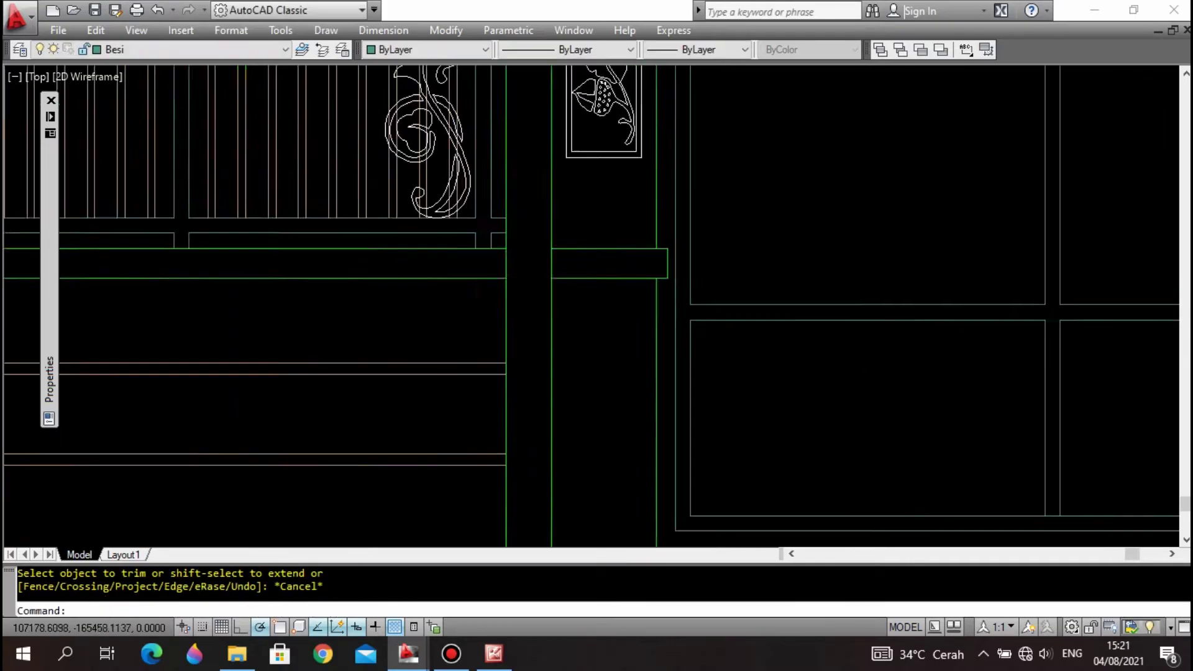
pyautogui.scroll(-2, 799, 330)
pyautogui.scroll(-1, 760, 309)
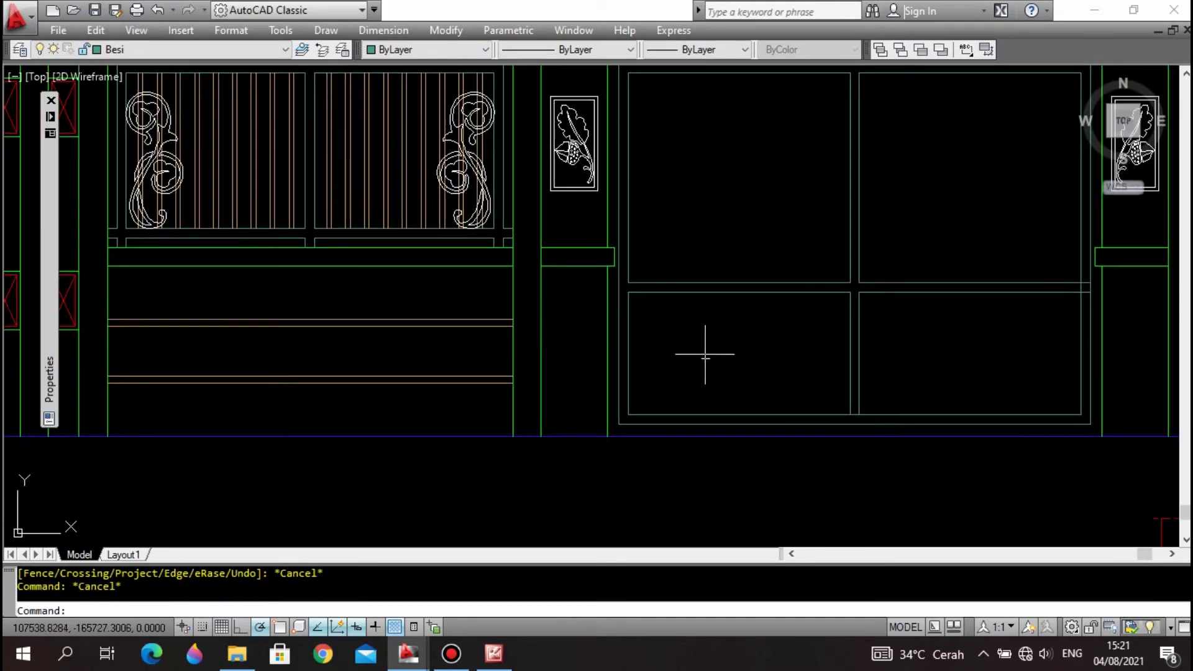
pyautogui.write('Imp')
# Step: Draw a horizontal line from the panel edge midpoint, perpendicular to the opposite edge
pyautogui.press('Return')
pyautogui.click(627, 353)
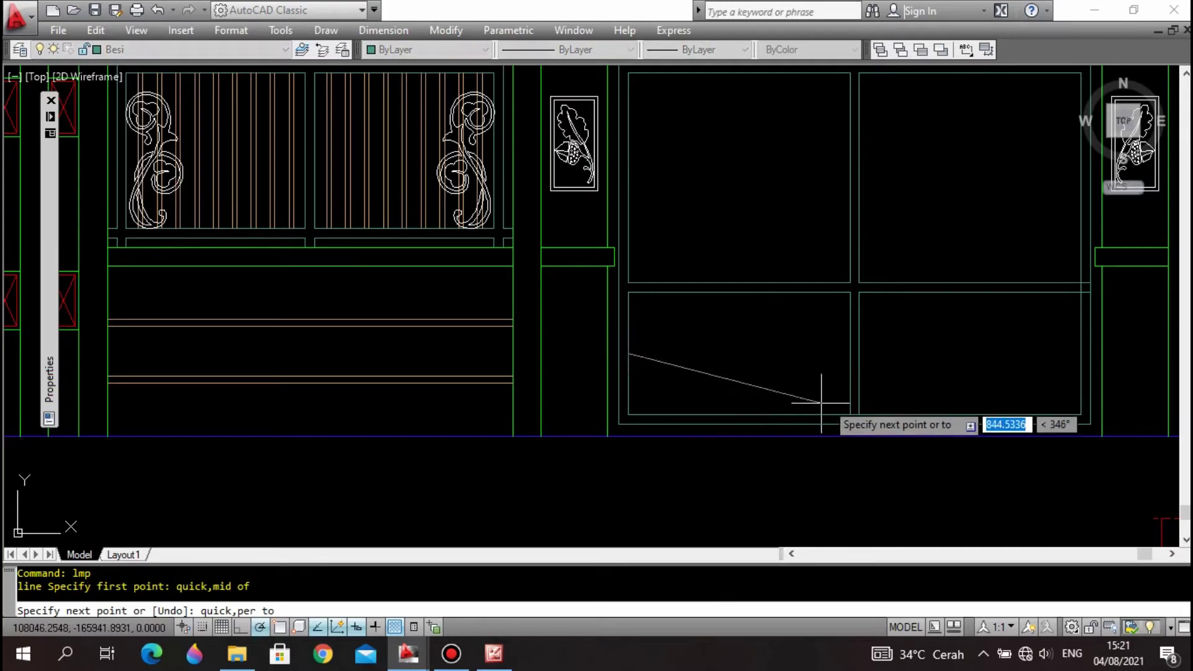
pyautogui.click(847, 366)
pyautogui.press('Escape')
# Step: Duplicate the horizontal line into a parallel second rail line
pyautogui.write('h')
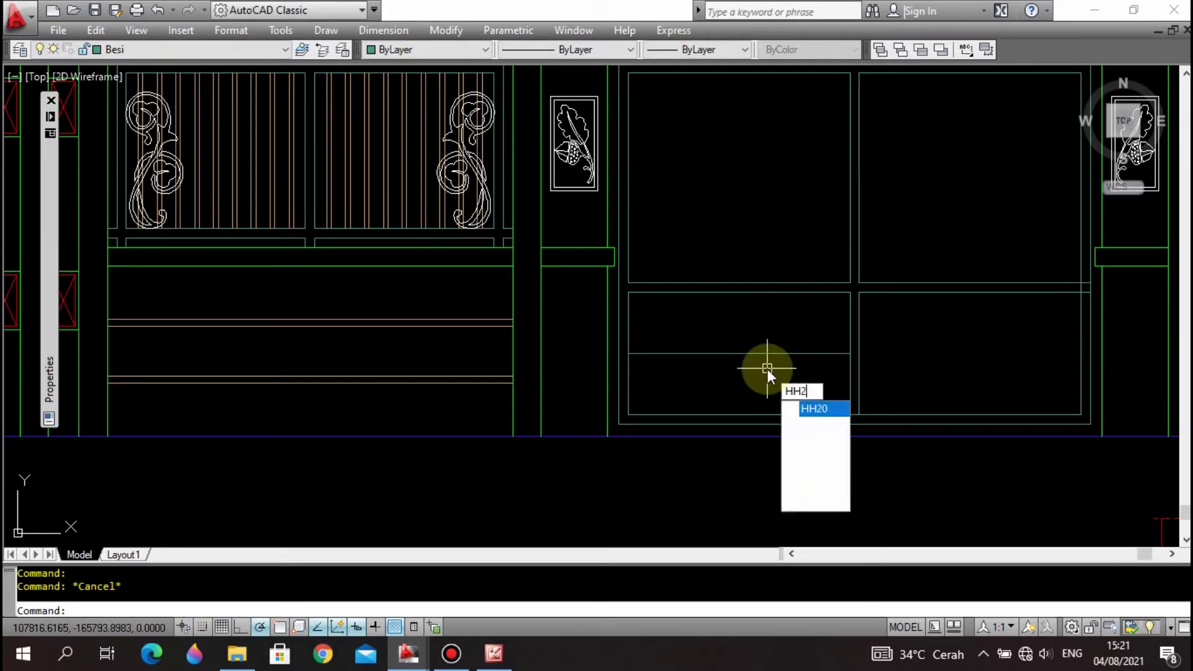
pyautogui.write('h')
pyautogui.press('Return')
pyautogui.click(766, 352)
pyautogui.press('Return')
pyautogui.scroll(3, 763, 353)
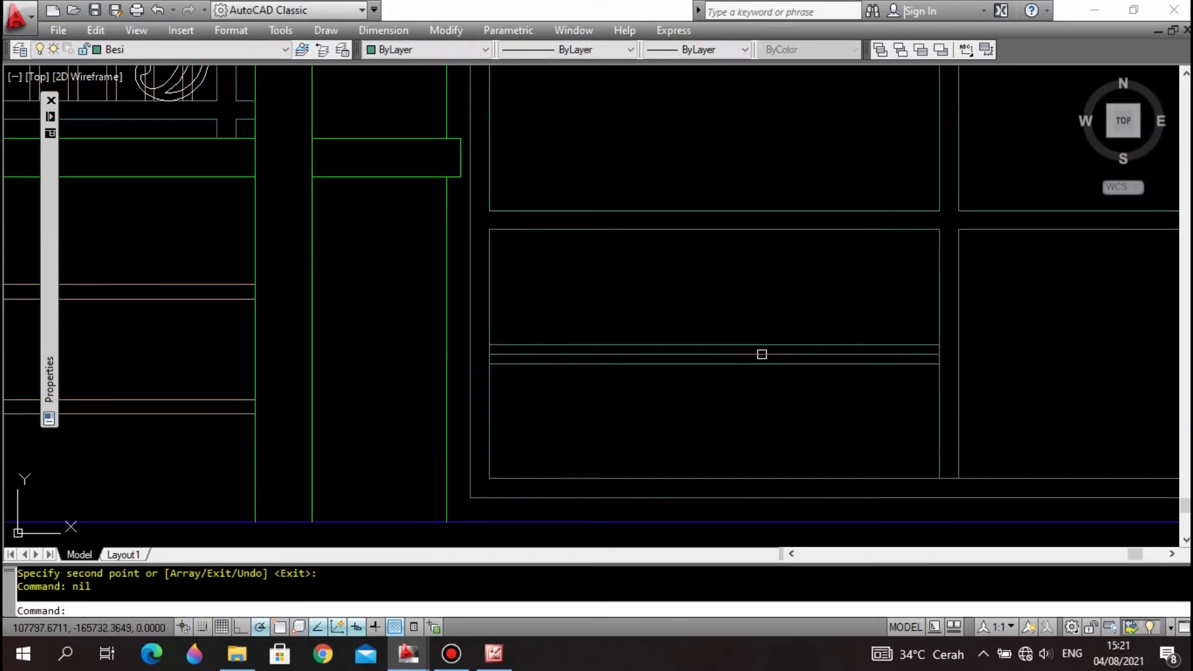
pyautogui.press('Escape')
pyautogui.scroll(-3, 762, 354)
pyautogui.scroll(1, 693, 386)
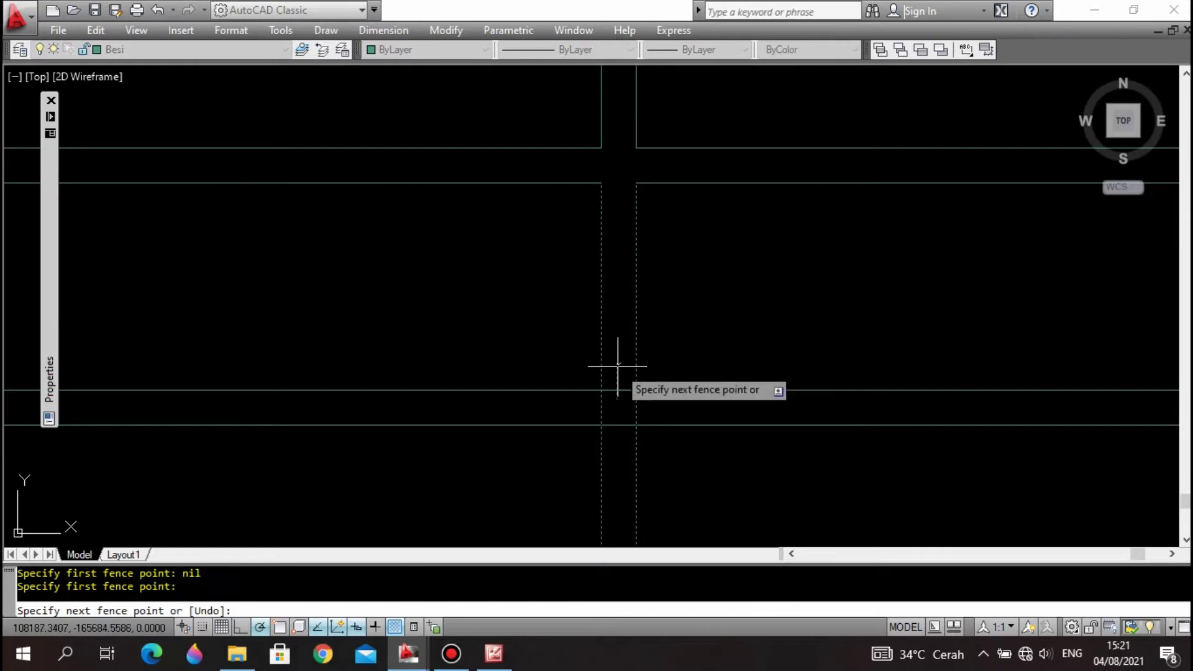
# Step: Select the vertical line and the rail lines as trim cutting edges
pyautogui.press('Return')
pyautogui.scroll(-3, 932, 346)
pyautogui.press('Escape')
pyautogui.scroll(2, 861, 365)
pyautogui.scroll(2, 868, 344)
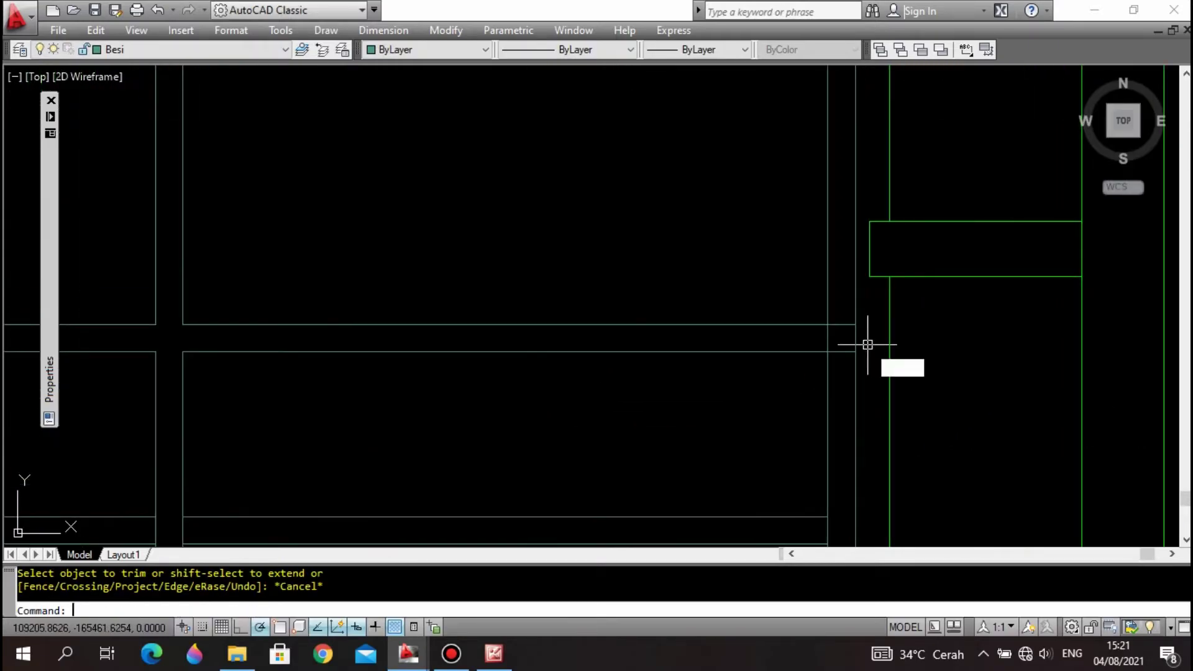
pyautogui.press('Return')
pyautogui.click(807, 389)
pyautogui.click(821, 371)
pyautogui.press('Return')
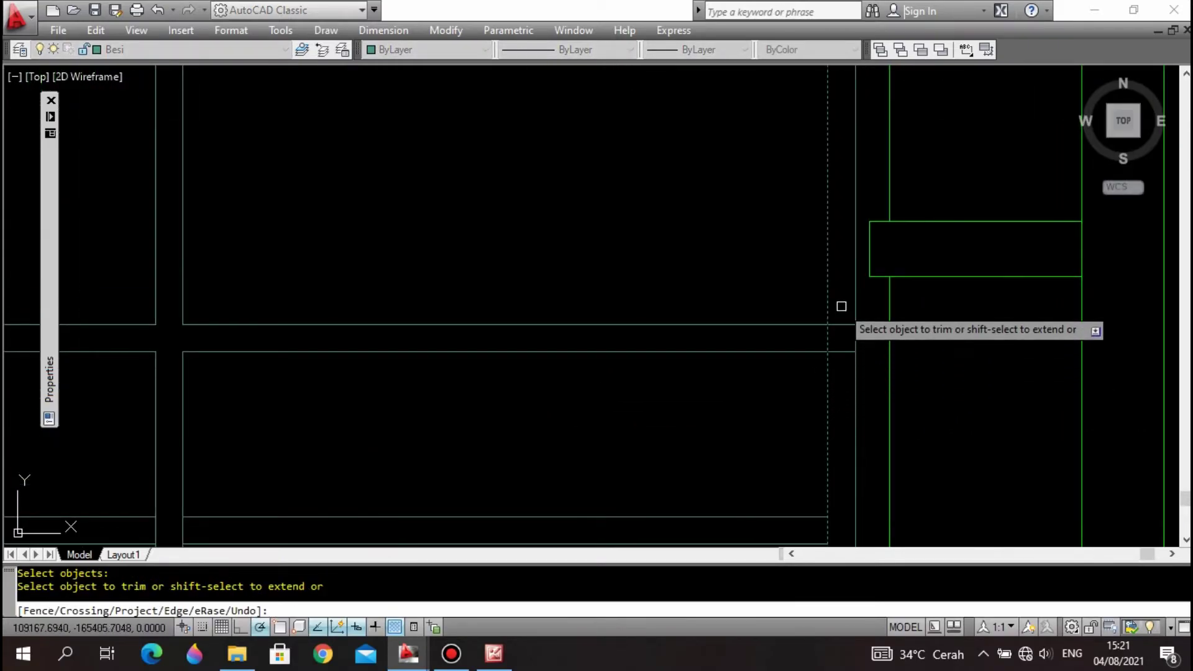
pyautogui.click(837, 325)
pyautogui.press('Escape')
# Step: Trim the vertical segments between the two rails and bring the whole door into view
pyautogui.press('Return')
pyautogui.click(818, 371)
pyautogui.press('Return')
pyautogui.click(827, 339)
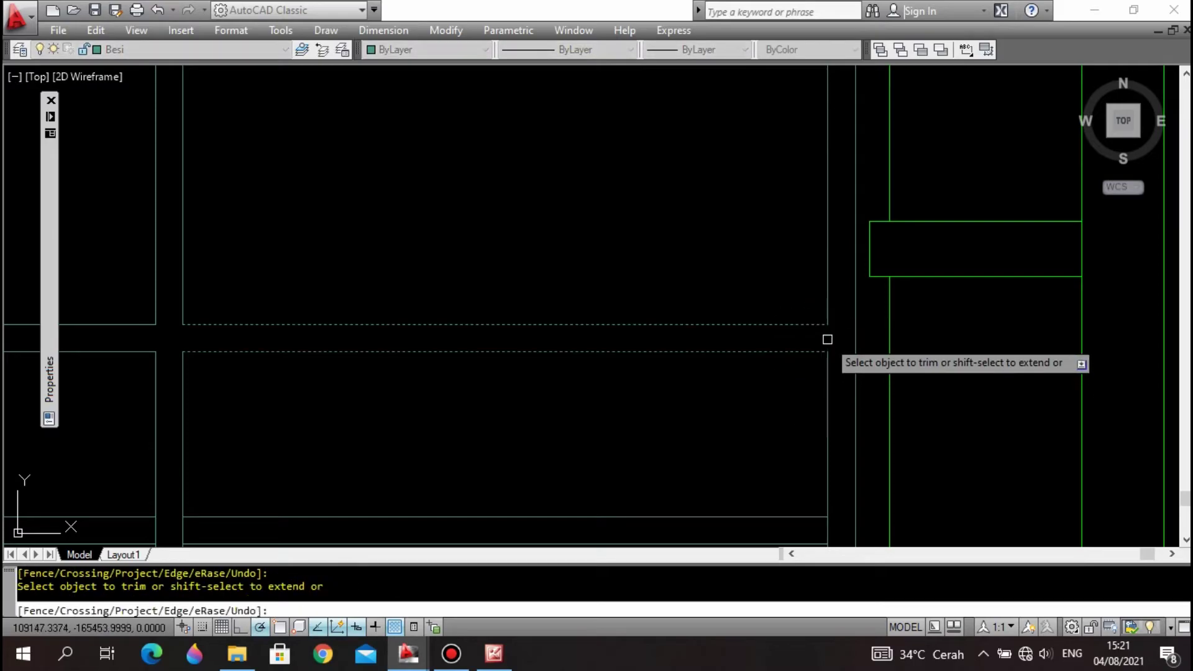
pyautogui.scroll(-3, 827, 339)
pyautogui.scroll(1, 706, 301)
pyautogui.scroll(3, 698, 232)
pyautogui.press('Escape')
pyautogui.moveTo(697, 231); pyautogui.dragTo(723, 282, button='middle')
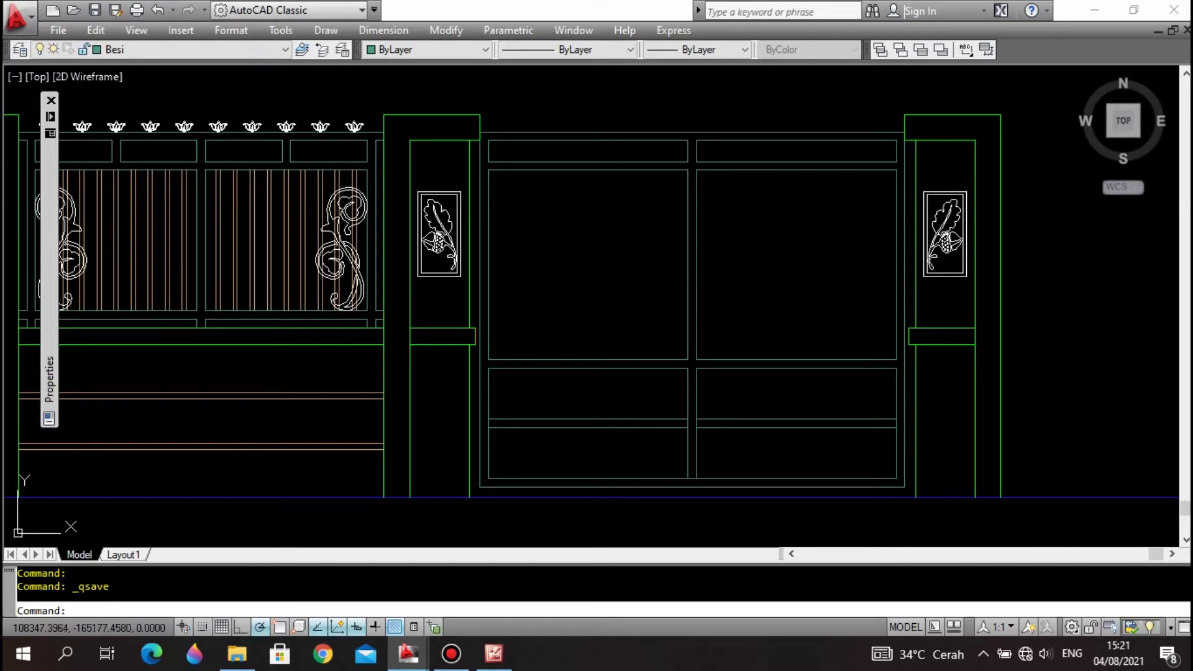
# Step: Draw a vertical line across the top strip at its lower-edge midpoint
pyautogui.scroll(-3, 706, 280)
pyautogui.scroll(2, 685, 251)
pyautogui.moveTo(682, 286); pyautogui.dragTo(727, 298, button='middle')
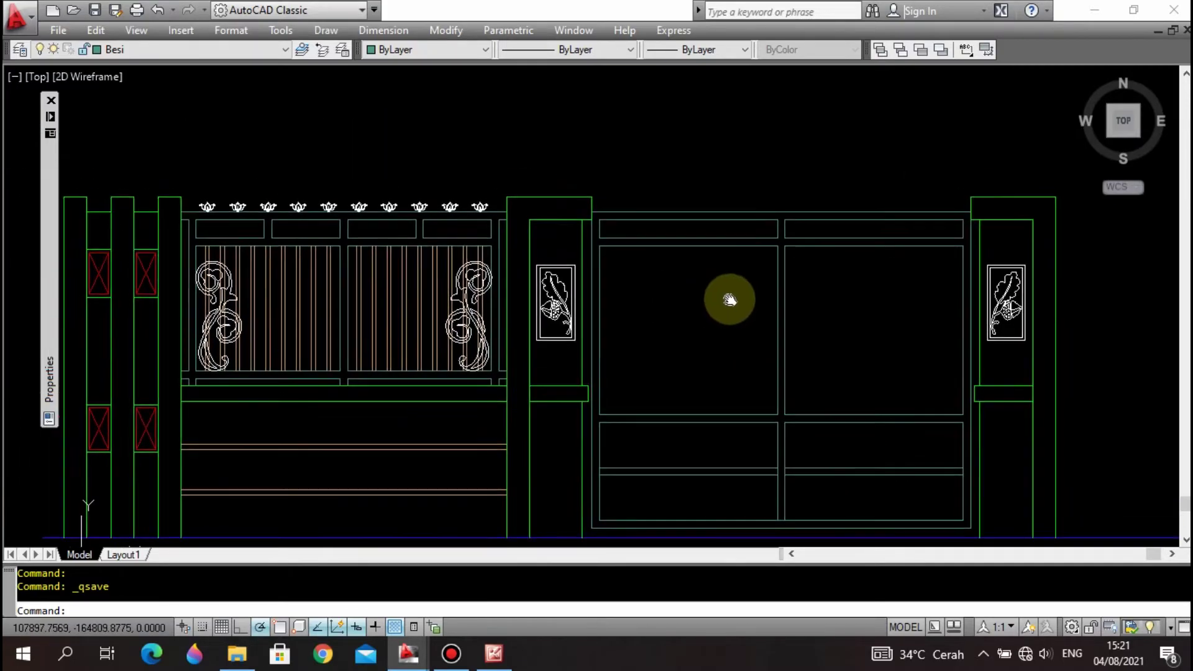
pyautogui.scroll(1, 727, 298)
pyautogui.press('Escape')
pyautogui.moveTo(801, 224)
pyautogui.mouseDown(button='middle')
pyautogui.moveTo(708, 213)
pyautogui.moveTo(831, 263)
pyautogui.moveTo(732, 261)
pyautogui.mouseUp(button='middle')
pyautogui.press('Escape')
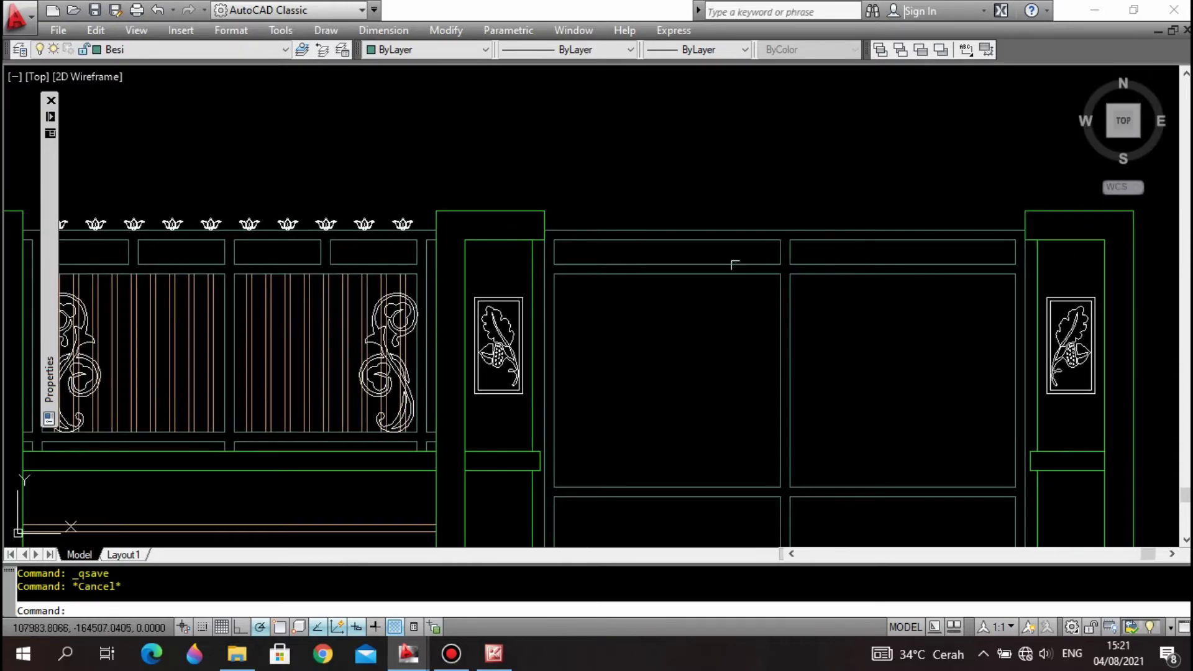
pyautogui.scroll(3, 729, 273)
pyautogui.press('Return')
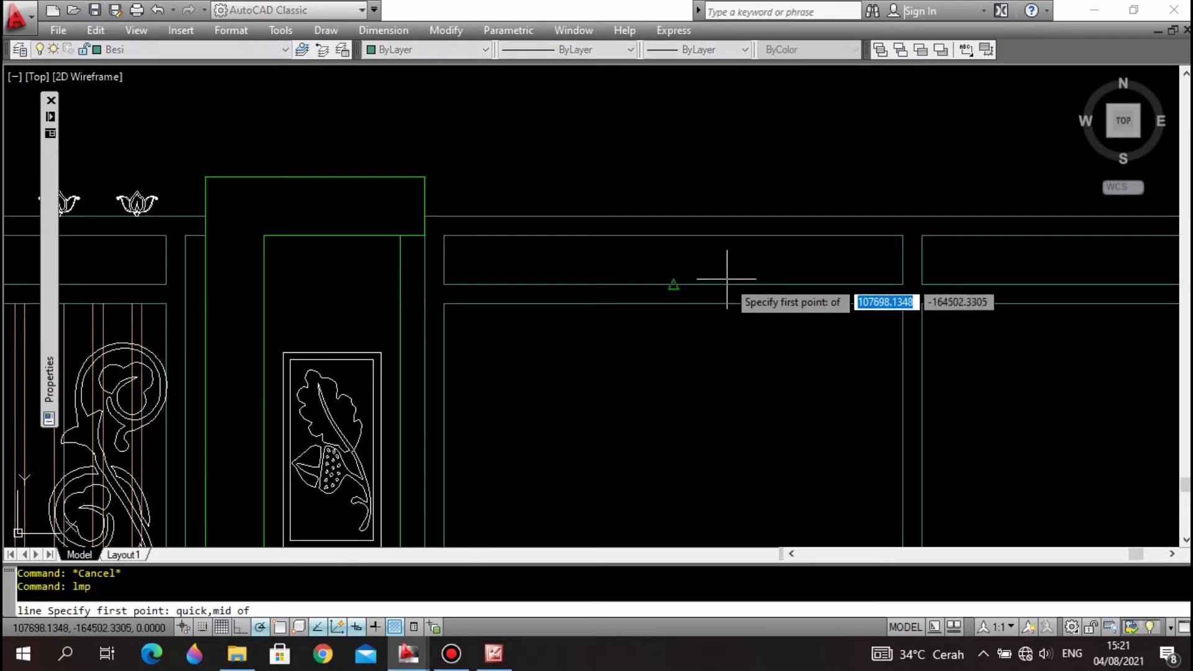
pyautogui.click(727, 281)
pyautogui.click(722, 236)
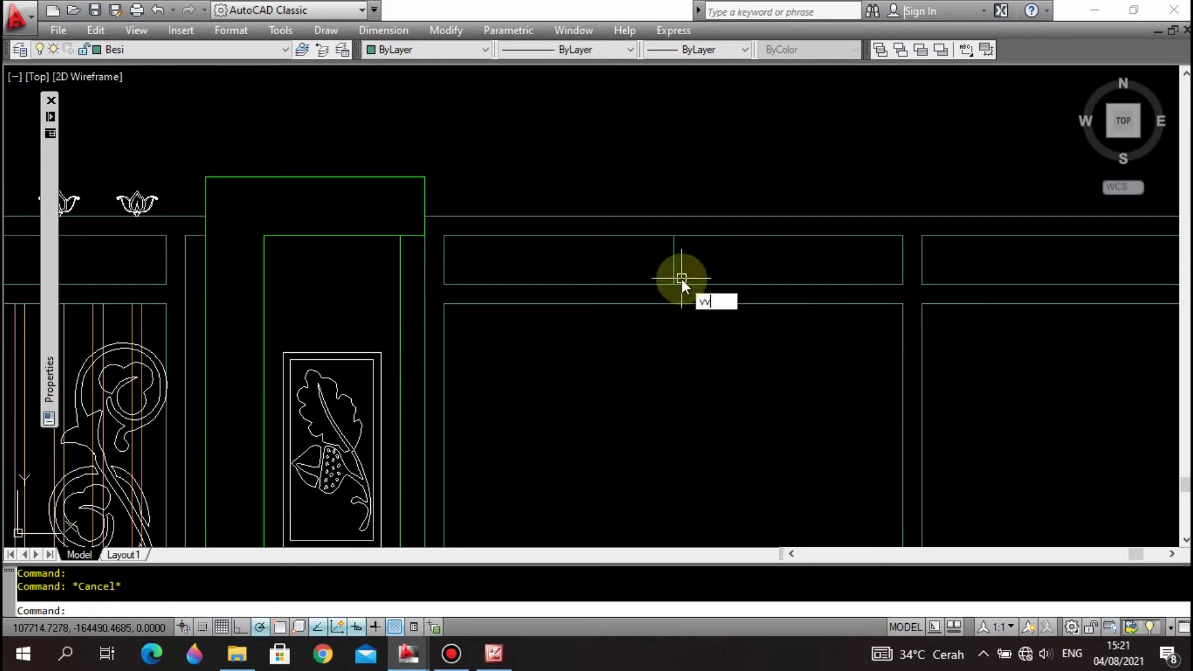
# Step: Add a second parallel vertical line and trim the strip edges between the two lines
pyautogui.press('Return')
pyautogui.click(669, 251)
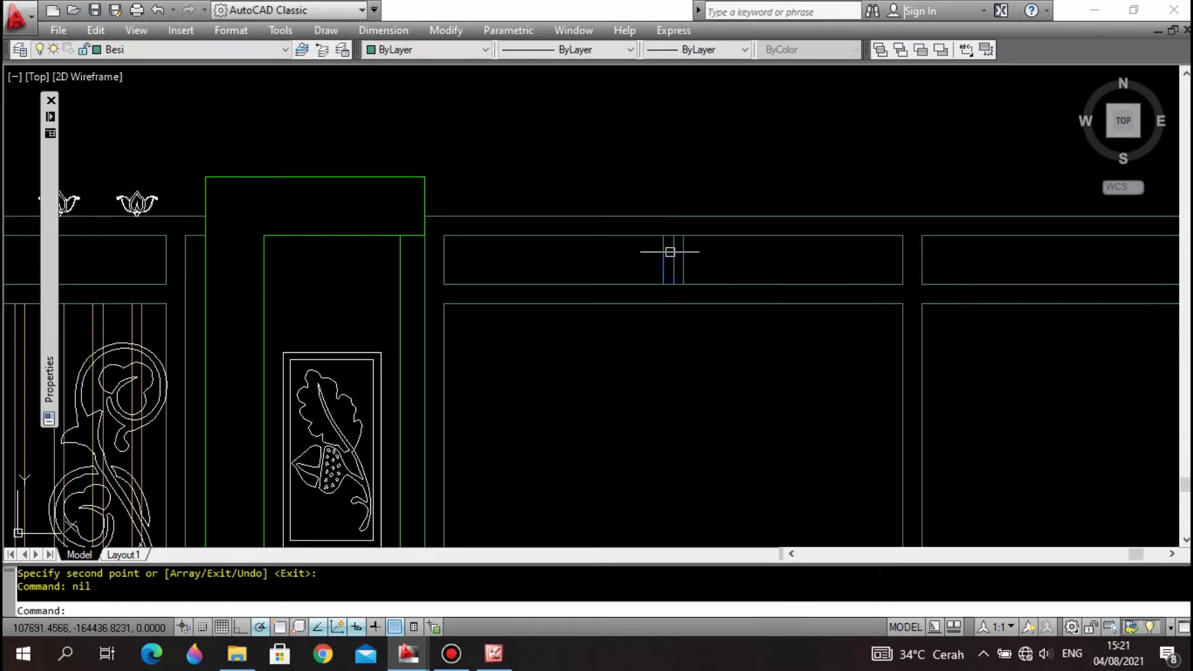
pyautogui.scroll(3, 670, 252)
pyautogui.write('t')
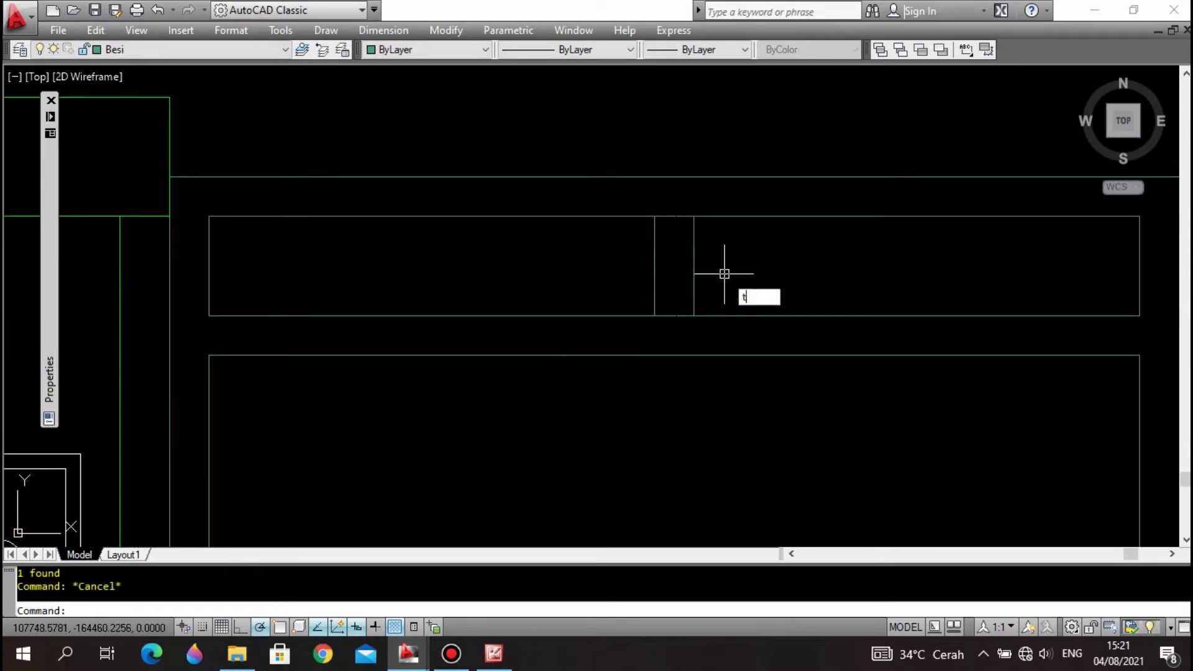
pyautogui.press('Return')
pyautogui.click(658, 266)
pyautogui.press('Return')
pyautogui.click(673, 200)
pyautogui.click(662, 320)
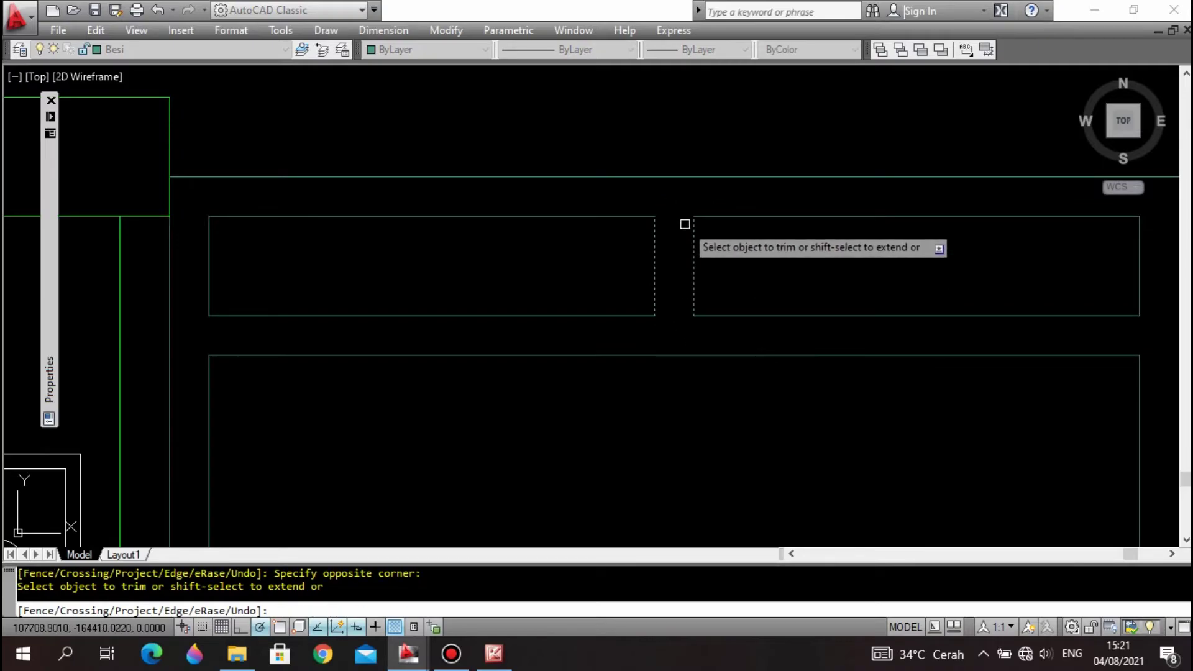
pyautogui.press('Escape')
pyautogui.scroll(-5, 691, 237)
pyautogui.scroll(3, 320, 278)
# Step: Copy the pair of vertical bar lines from one midpoint to another across the panel
pyautogui.click(342, 267)
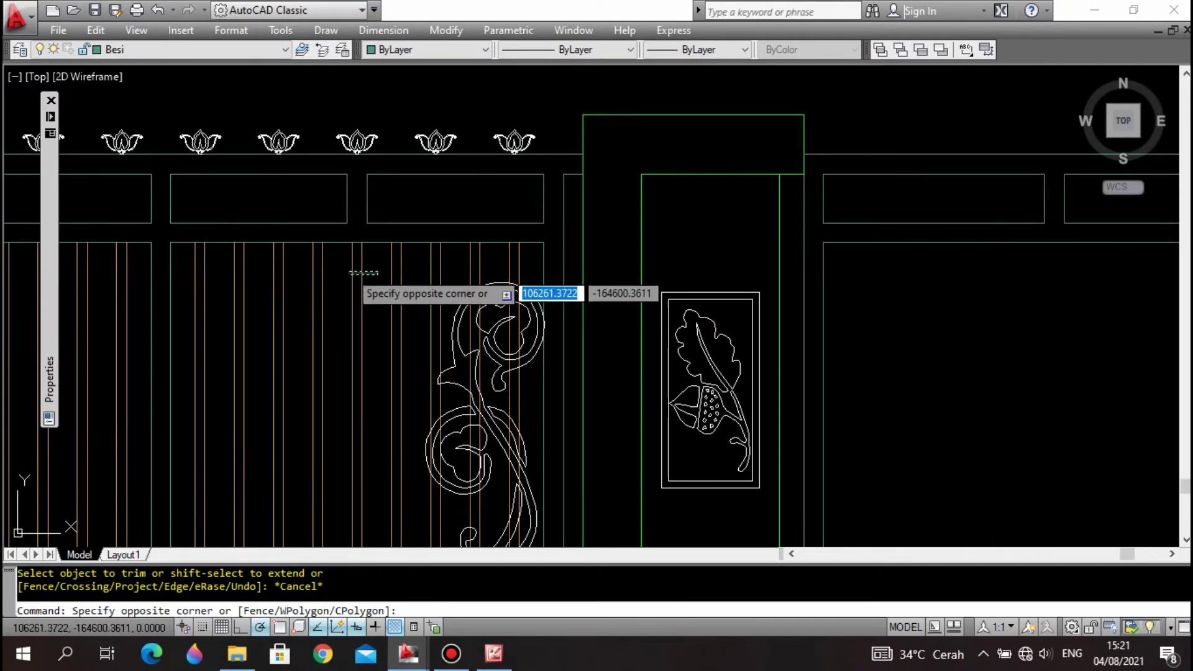
pyautogui.write('o')
pyautogui.press('Return')
pyautogui.scroll(3, 373, 263)
pyautogui.keyDown('shift'); pyautogui.rightClick(367, 226); pyautogui.keyUp('shift')
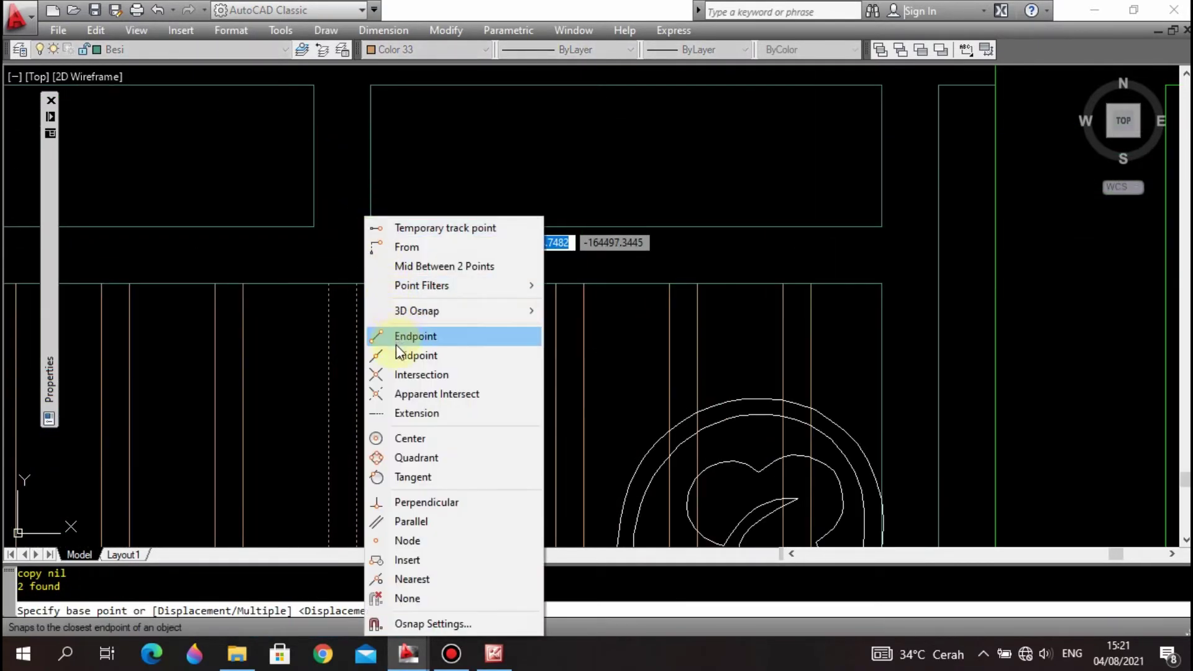
pyautogui.click(404, 355)
pyautogui.click(390, 286)
pyautogui.scroll(-3, 391, 286)
pyautogui.scroll(3, 665, 292)
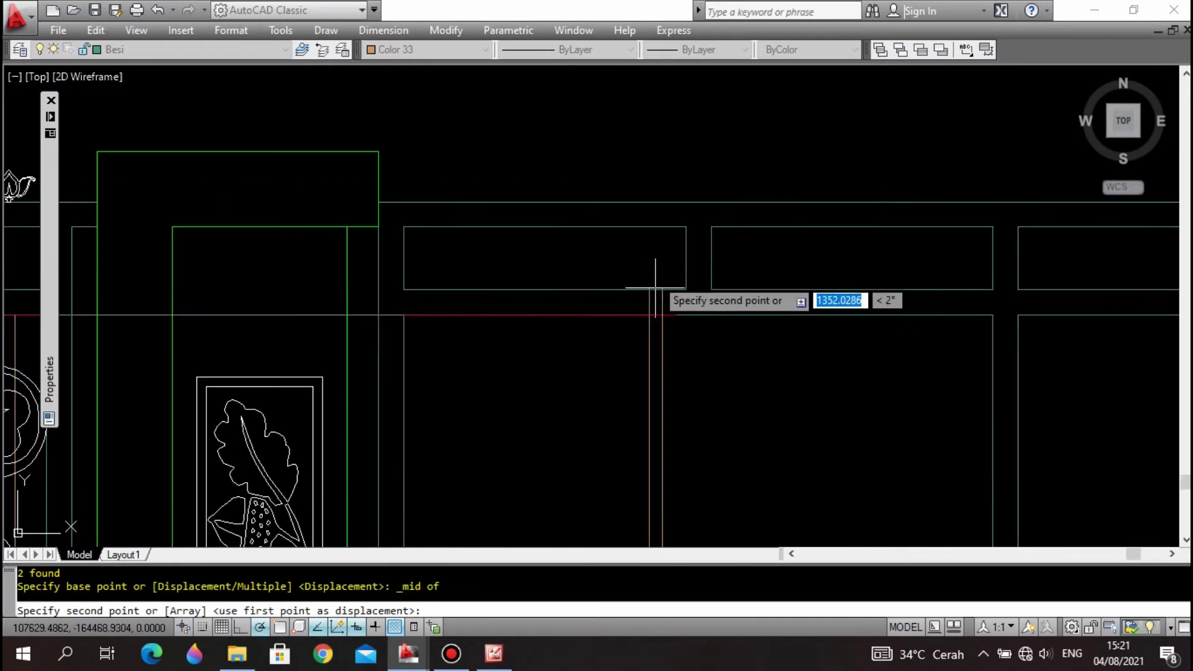
pyautogui.keyDown('shift'); pyautogui.rightClick(656, 219); pyautogui.keyUp('shift')
pyautogui.click(699, 357)
pyautogui.click(698, 315)
pyautogui.press('Return')
# Step: Try extending the bars to the bottom boundary line, then cancel
pyautogui.scroll(-3, 701, 315)
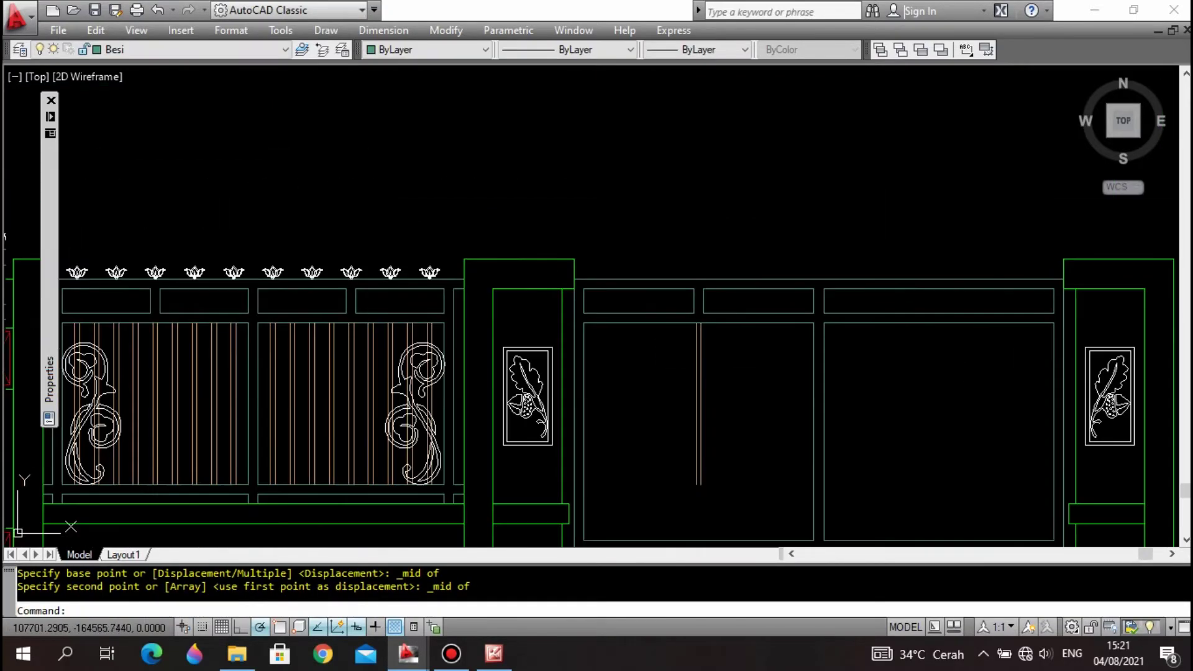
pyautogui.scroll(3, 687, 267)
pyautogui.scroll(3, 684, 323)
pyautogui.write('x')
pyautogui.press('Return')
pyautogui.click(678, 407)
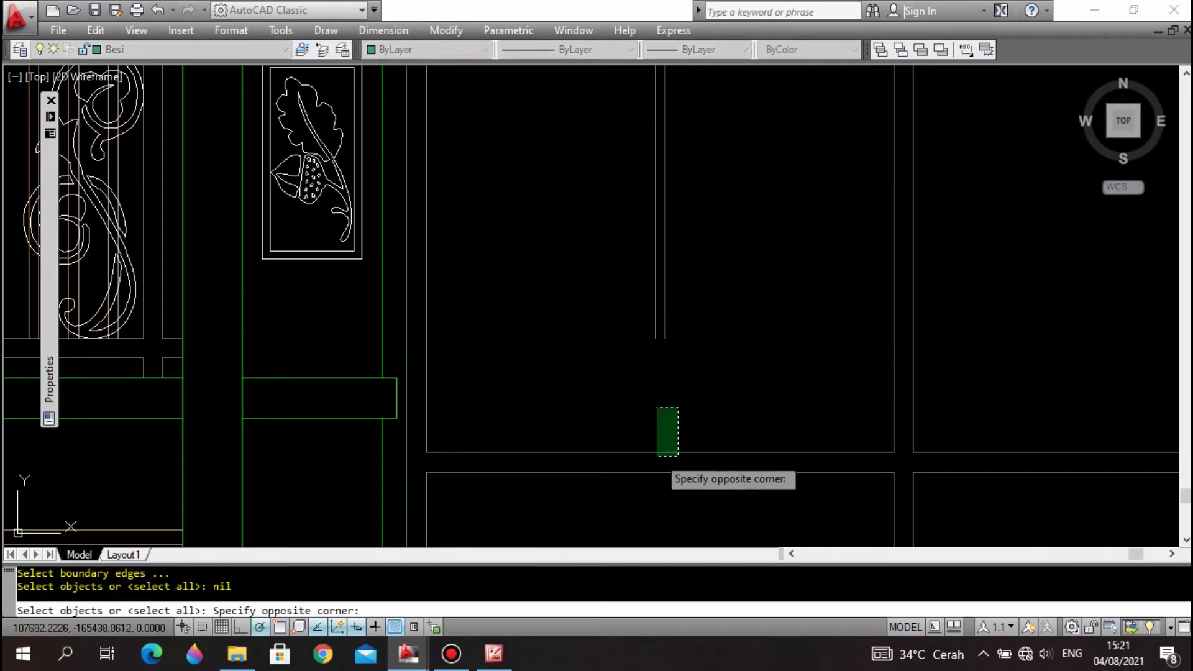
pyautogui.click(658, 453)
pyautogui.press('Return')
pyautogui.press('Escape')
pyautogui.scroll(-5, 640, 287)
pyautogui.scroll(3, 701, 304)
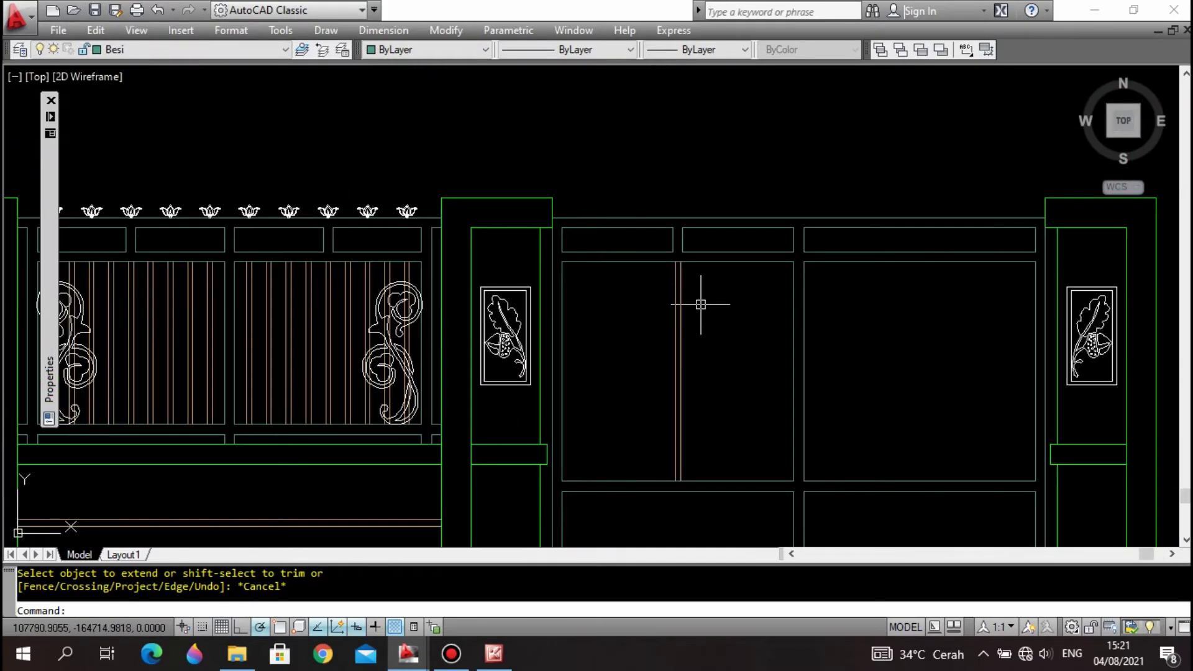
# Step: Copy the two door bar lines 80 units over
pyautogui.click(713, 315)
pyautogui.write('co')
pyautogui.press('Return')
pyautogui.click(719, 321)
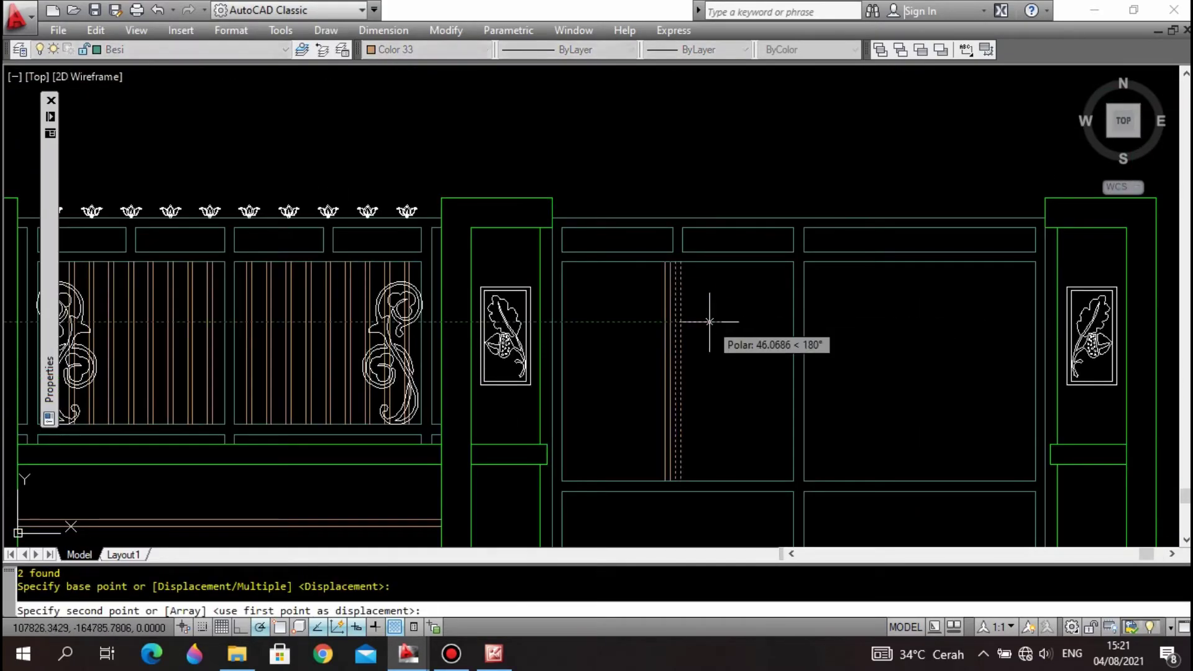
pyautogui.write('80')
pyautogui.press('Return')
pyautogui.scroll(3, 709, 322)
pyautogui.scroll(2, 671, 340)
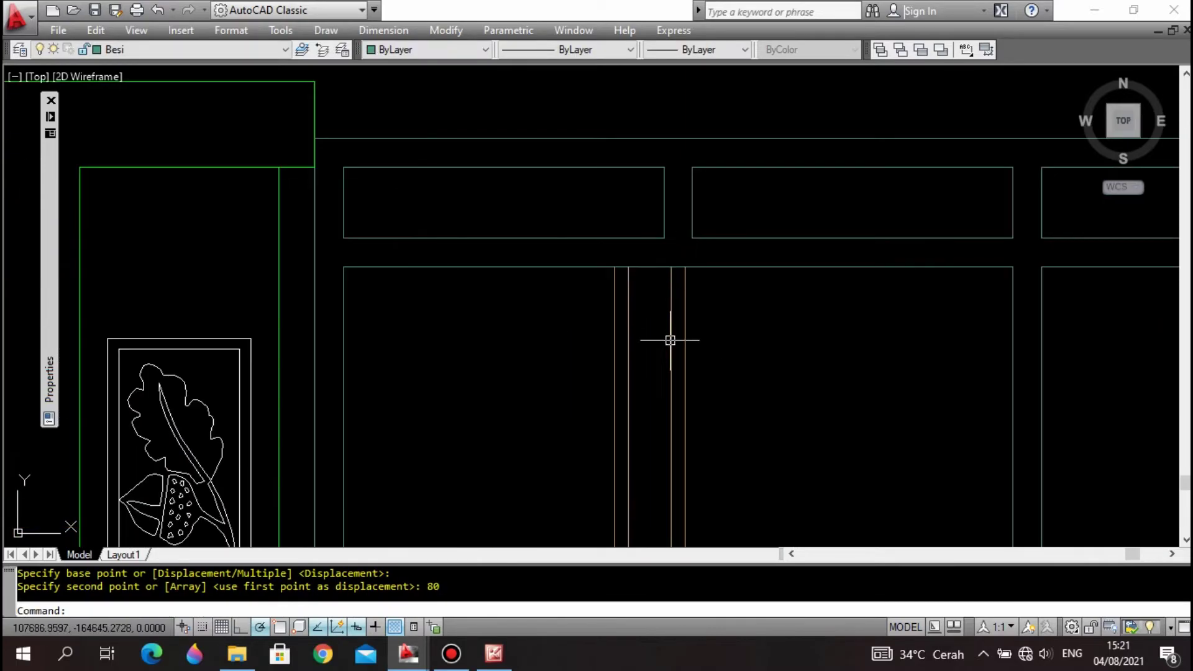
pyautogui.write('cm')
# Step: Place more copies of the bar pair across the panel
pyautogui.press('Return')
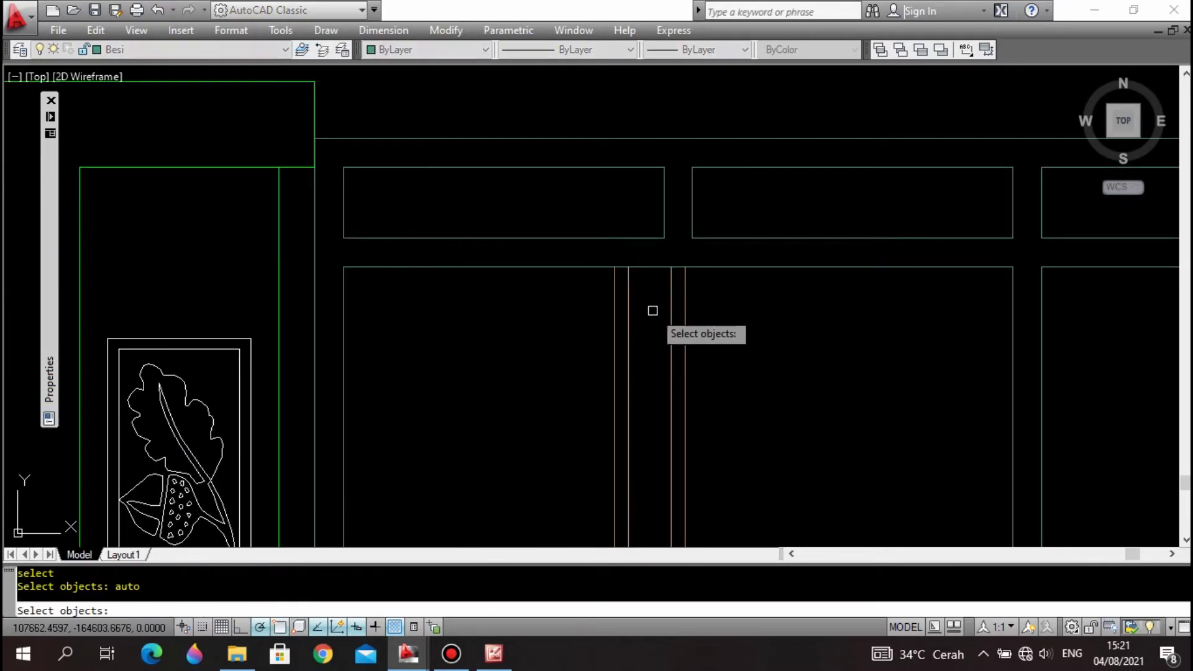
pyautogui.moveTo(650, 309); pyautogui.dragTo(642, 319)
pyautogui.press('Return')
pyautogui.click(670, 267)
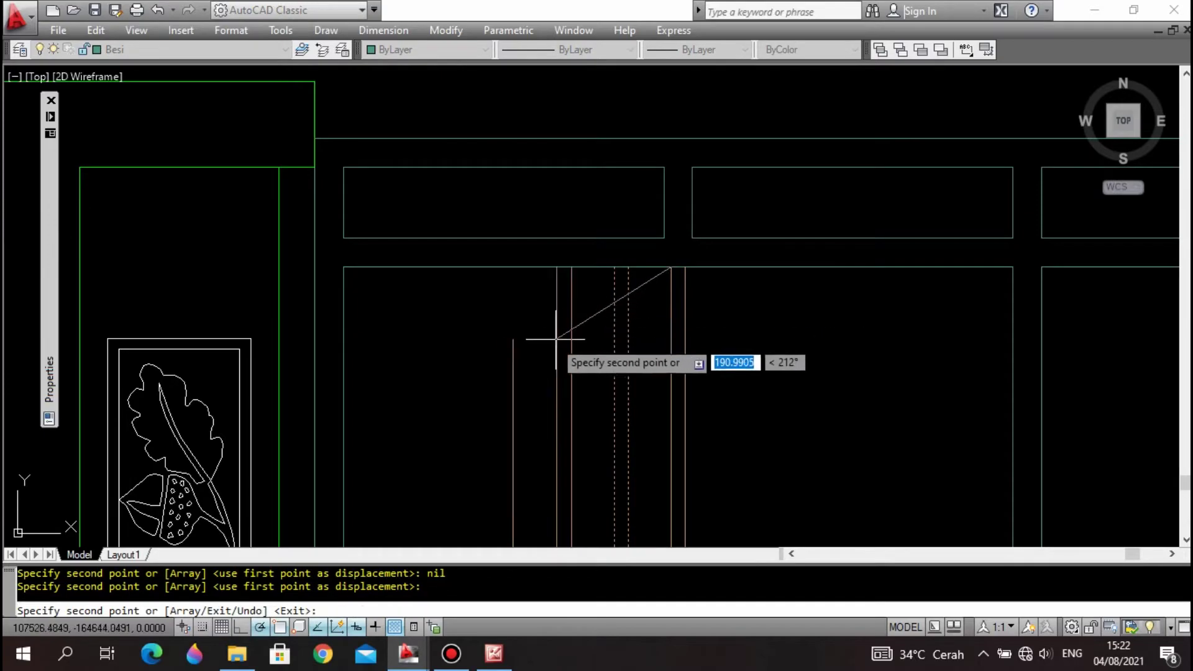
pyautogui.click(558, 329)
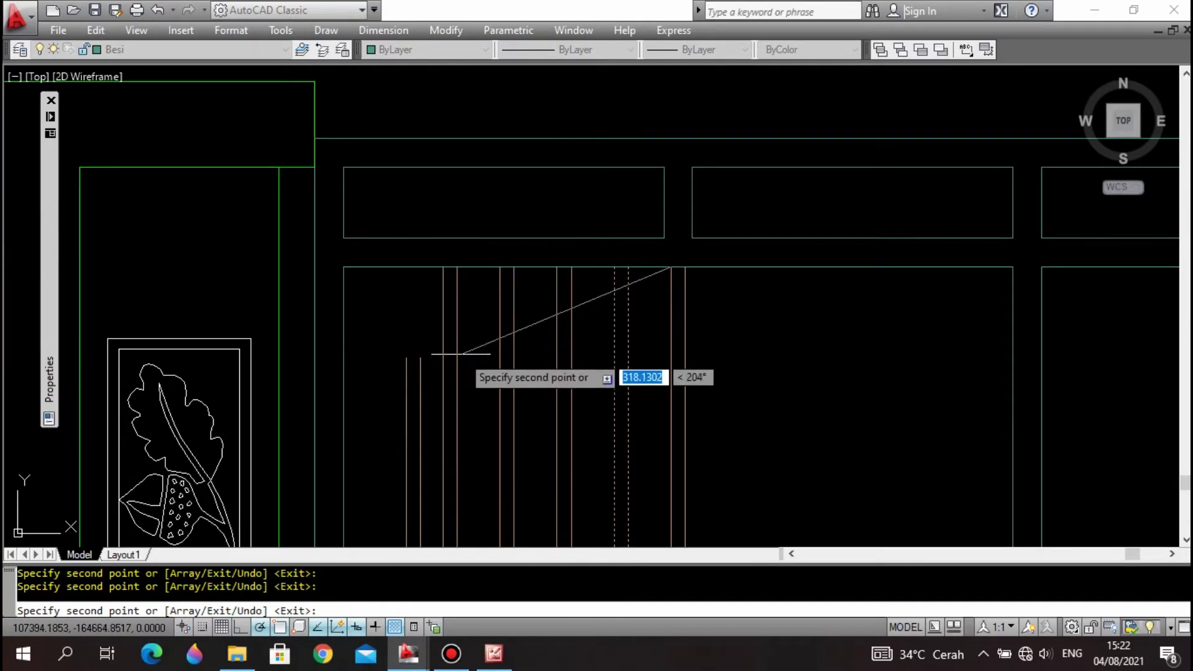
pyautogui.press('Escape')
pyautogui.scroll(-2, 614, 292)
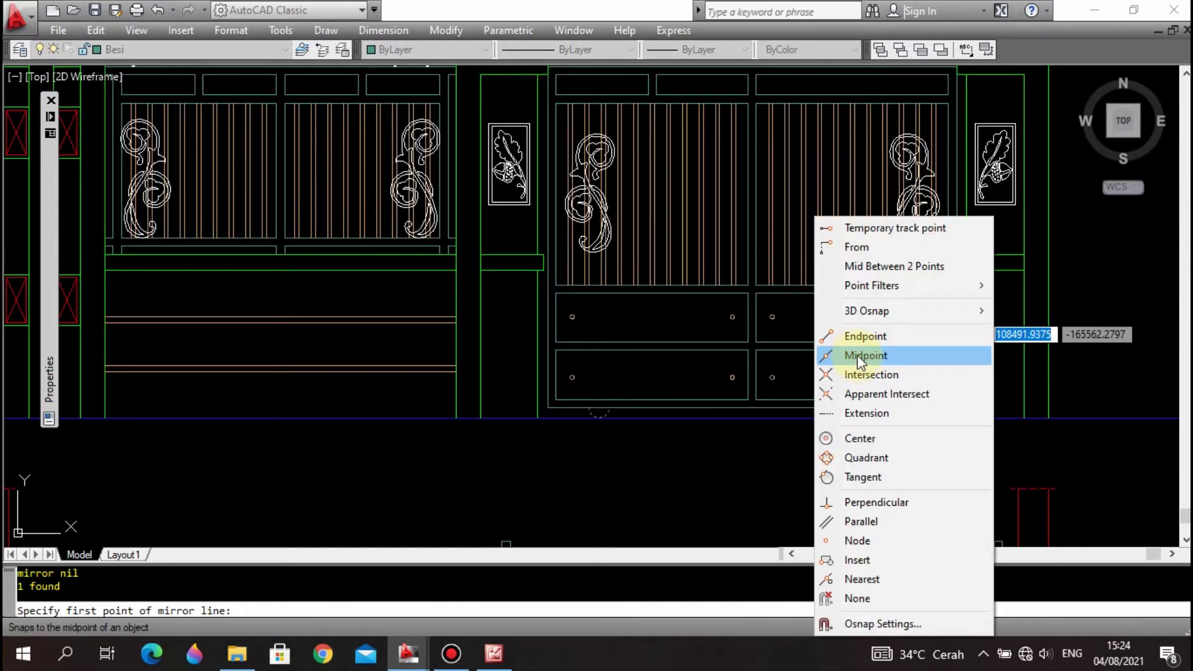
# Step: Mirror the dashed roller wheel about the panel's midpoint, keeping the original, then select the two green horizontal lines
pyautogui.click(835, 370)
pyautogui.scroll(2, 780, 405)
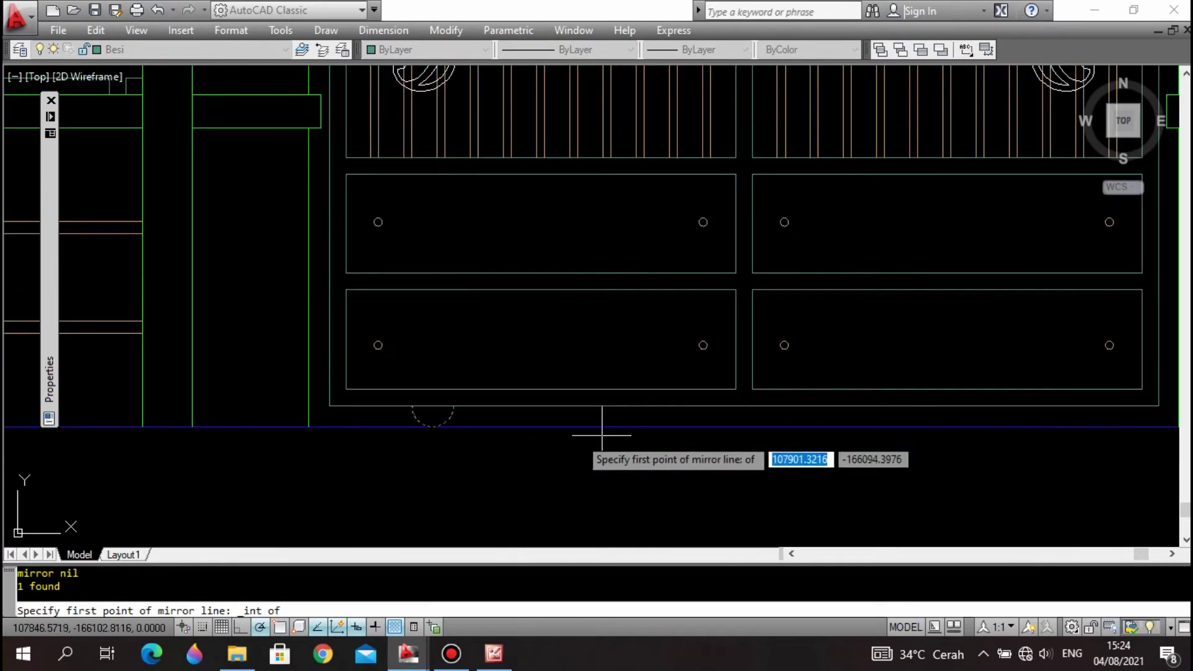
pyautogui.press('Escape')
pyautogui.press('Return')
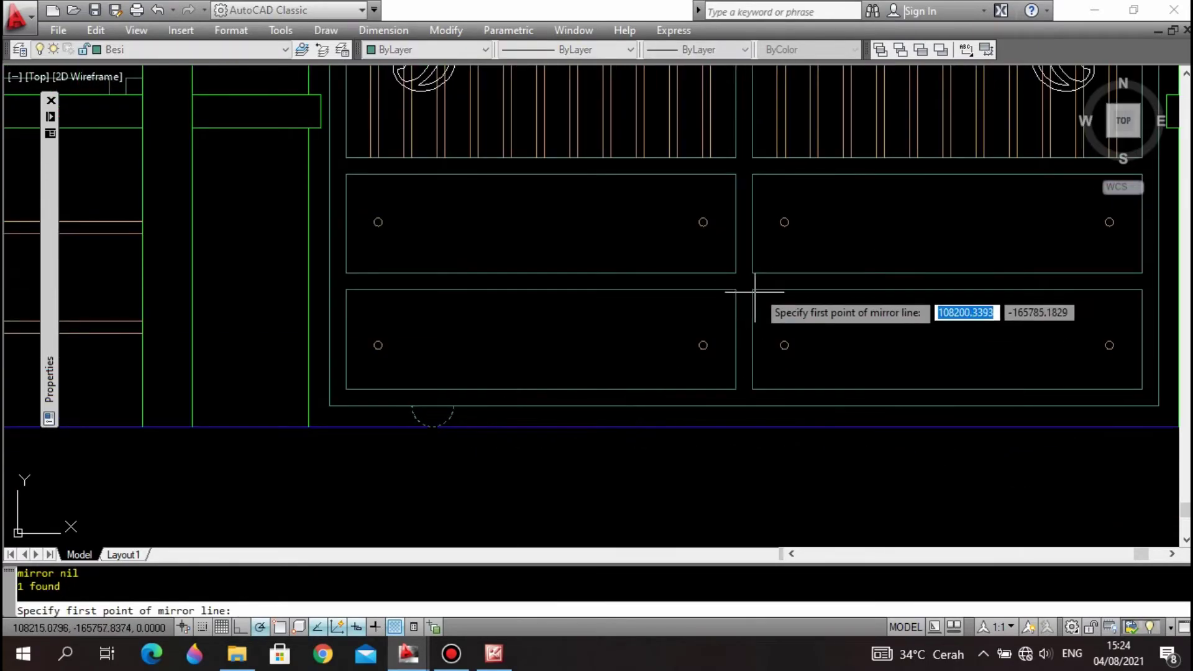
pyautogui.keyDown('shift'); pyautogui.rightClick(759, 223); pyautogui.keyUp('shift')
pyautogui.click(802, 339)
pyautogui.click(745, 405)
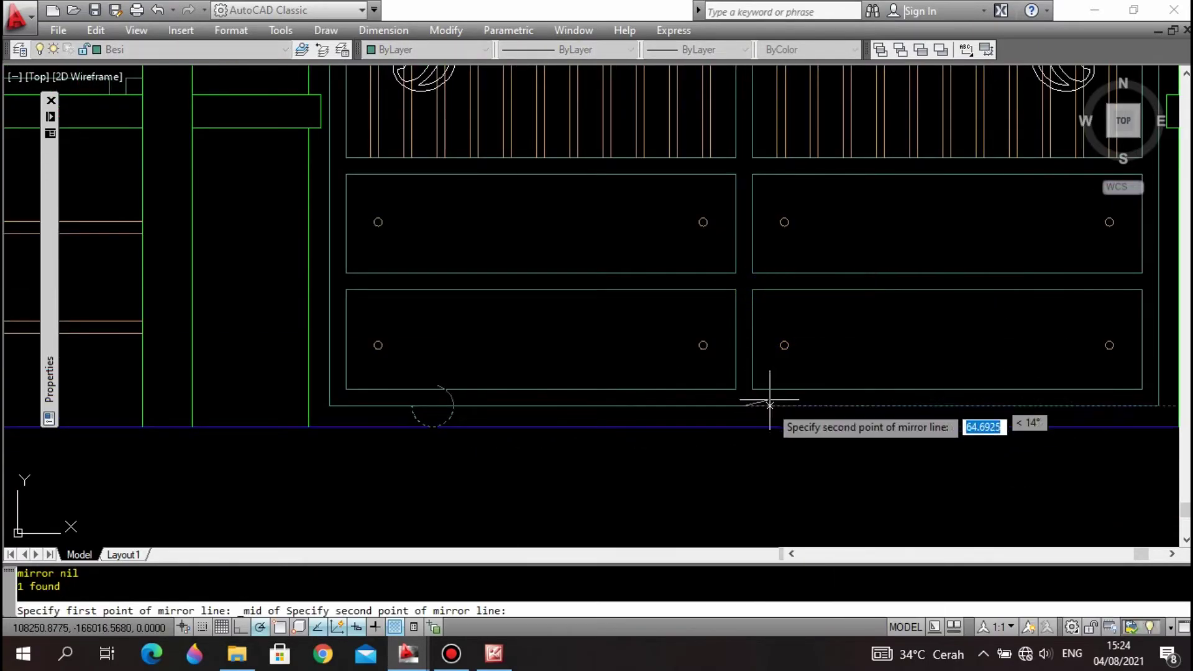
pyautogui.click(744, 441)
pyautogui.scroll(-5, 740, 435)
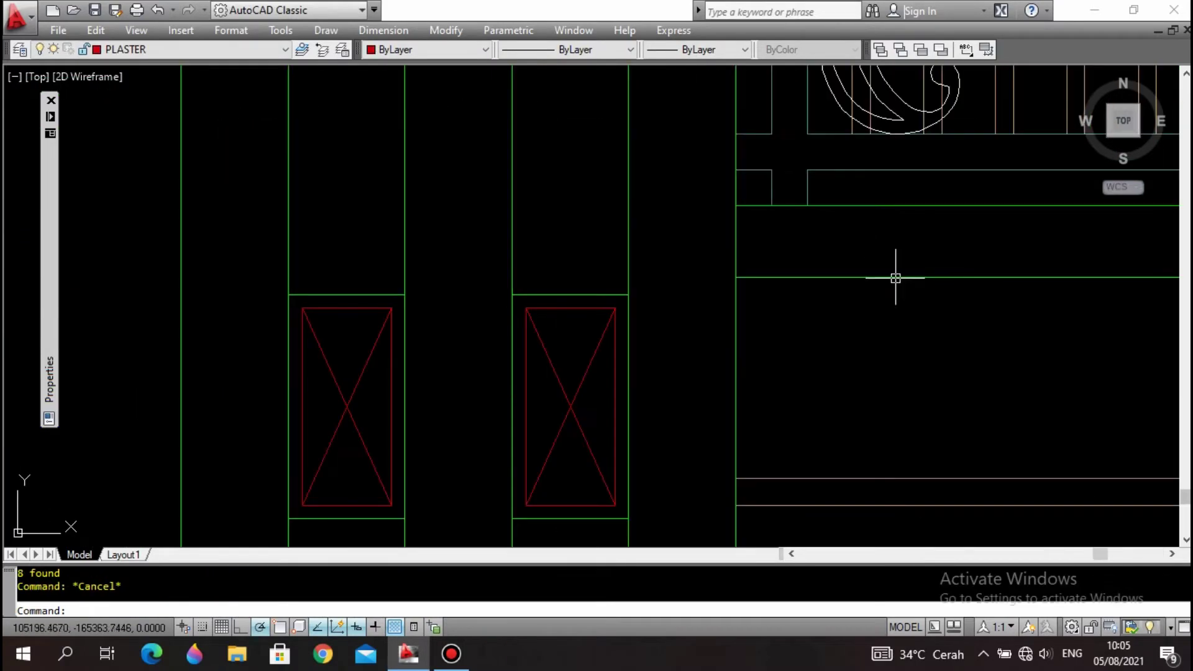
pyautogui.click(929, 324)
pyautogui.click(874, 193)
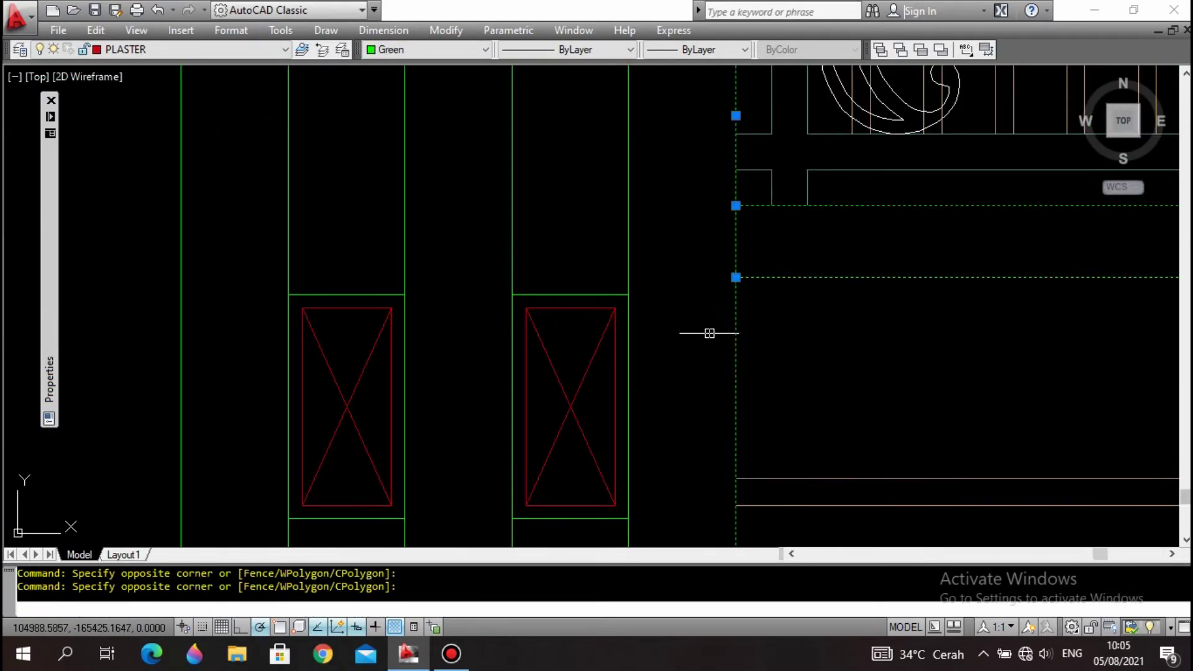
# Step: Copy the left vertical line 150 units over to form the narrow pillar strip
pyautogui.scroll(-3, 709, 333)
pyautogui.write('co')
pyautogui.press('Return')
pyautogui.click(898, 326)
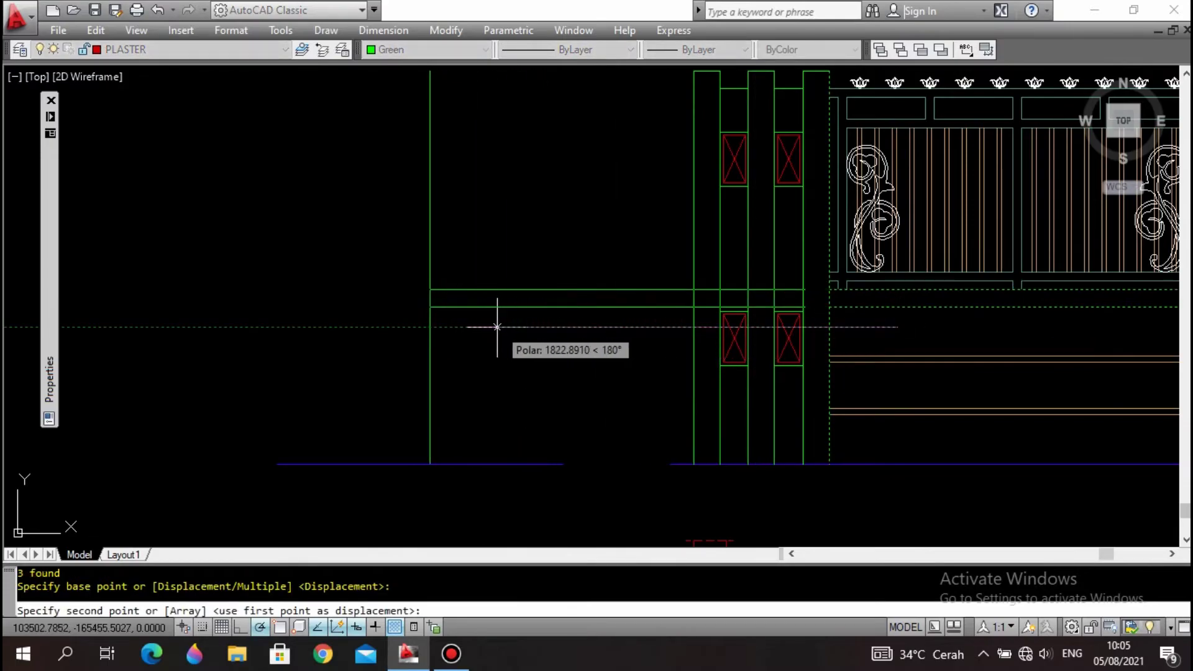
pyautogui.press('Escape')
pyautogui.click(495, 325)
pyautogui.click(423, 373)
pyautogui.write('co')
pyautogui.press('Return')
pyautogui.click(462, 358)
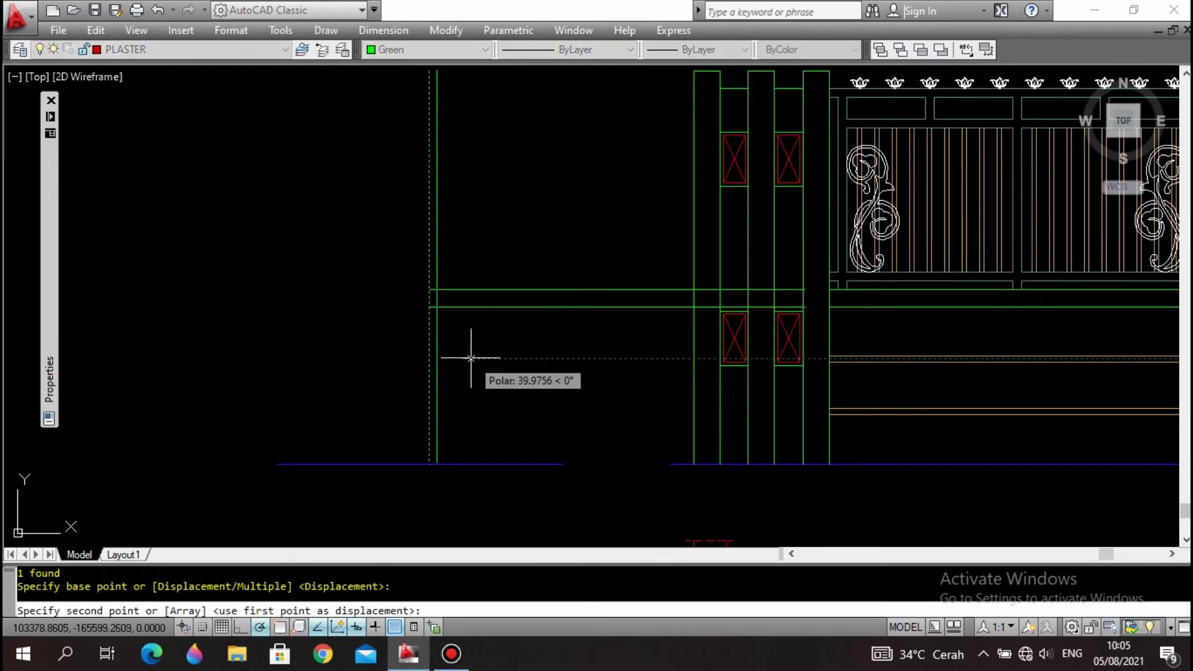
pyautogui.write('0')
pyautogui.press('Return')
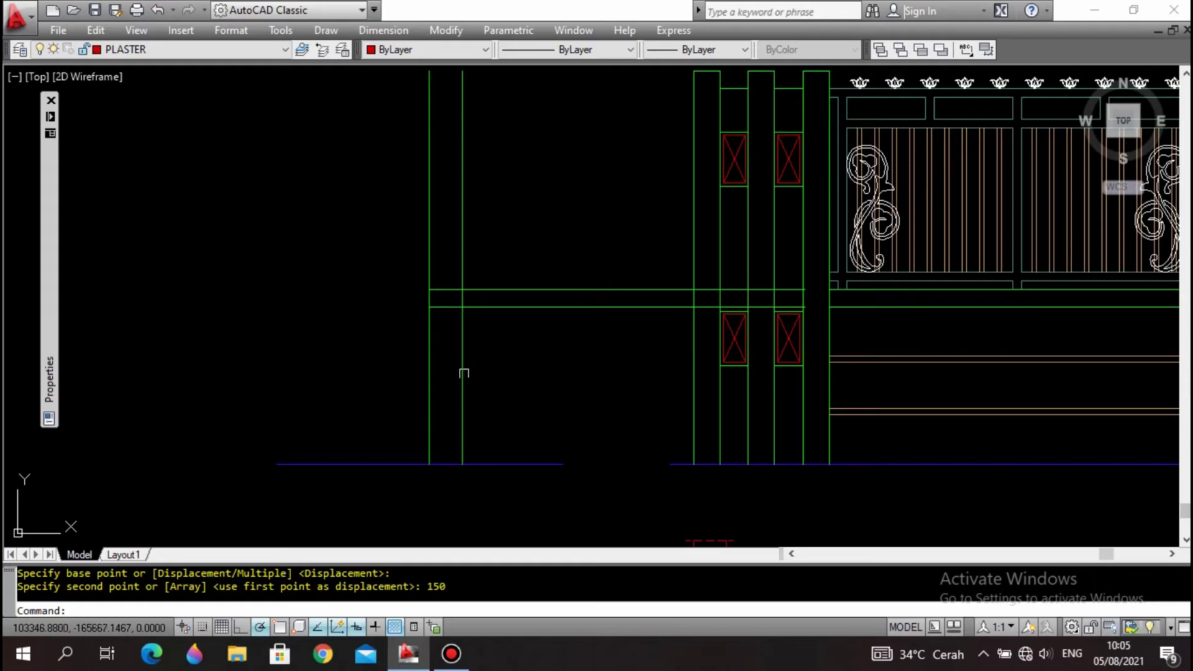
# Step: Trim the horizontal rail lines that run past the new vertical edge
pyautogui.scroll(1, 442, 289)
pyautogui.scroll(2, 568, 232)
pyautogui.press('Escape')
pyautogui.write('t')
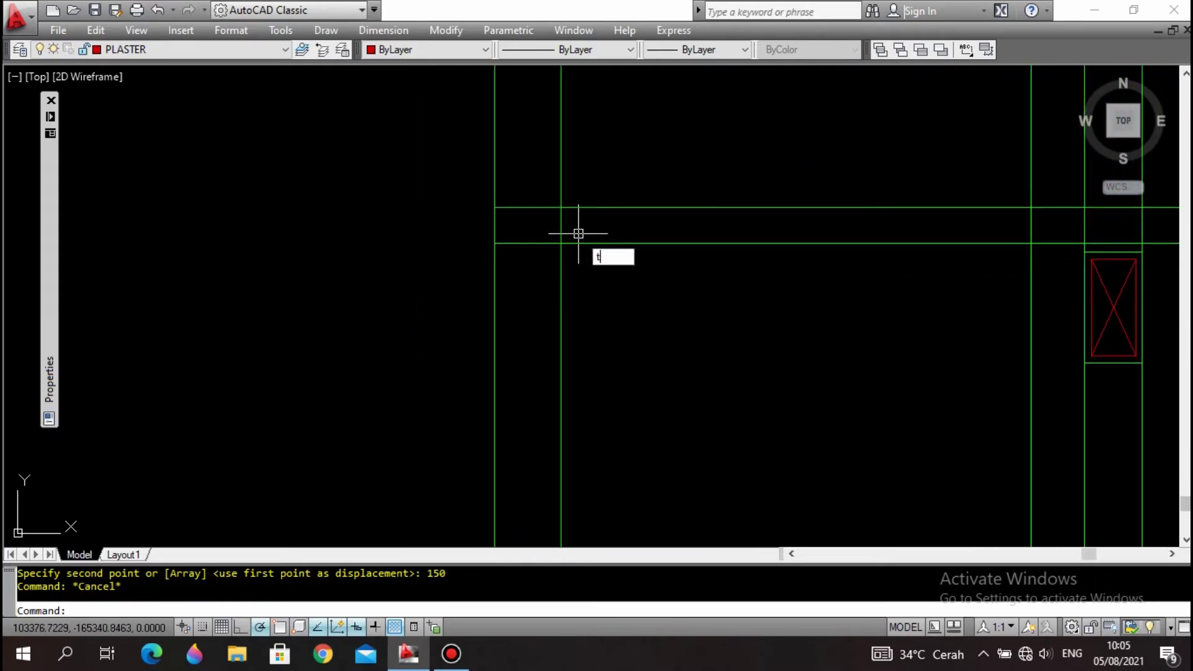
pyautogui.write('r')
pyautogui.press('Return')
pyautogui.press('Return')
pyautogui.moveTo(628, 197); pyautogui.dragTo(602, 261)
pyautogui.press('Escape')
pyautogui.scroll(-1, 527, 256)
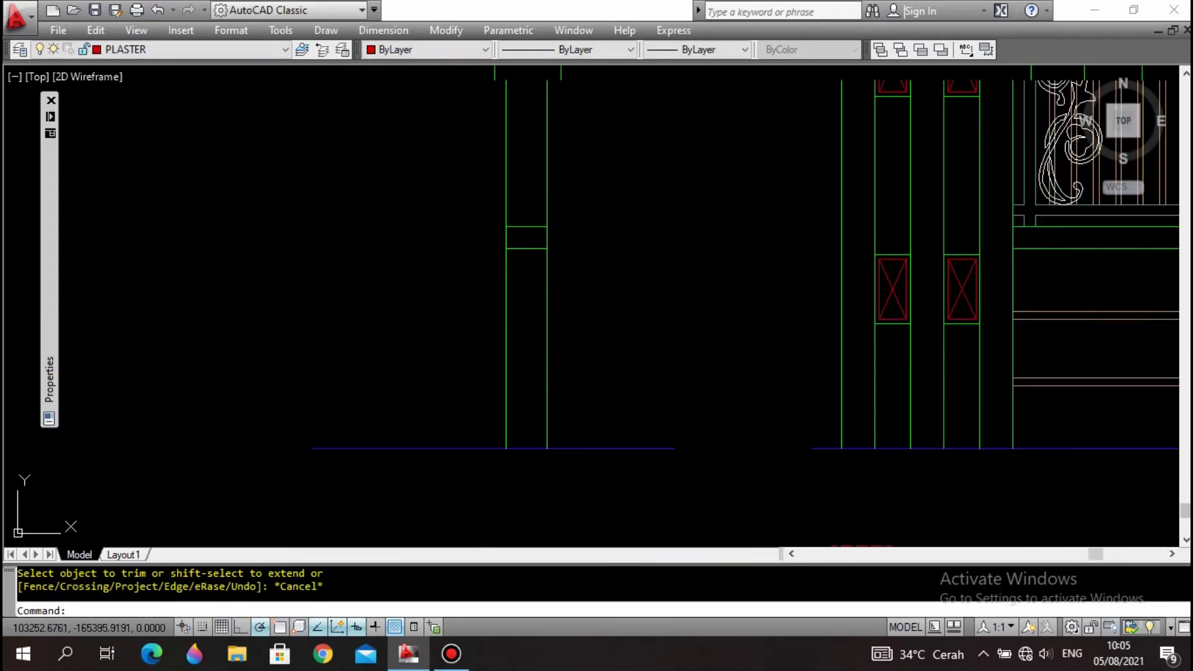
pyautogui.scroll(3, 540, 292)
pyautogui.press('Escape')
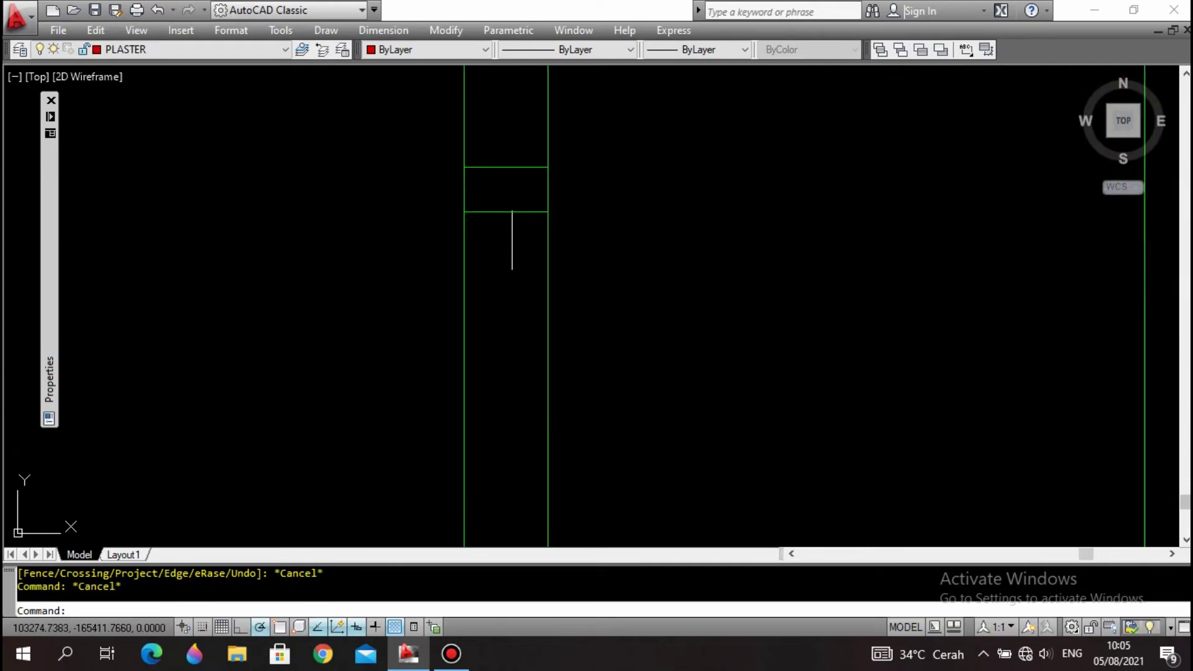
pyautogui.scroll(2, 538, 164)
# Step: Break the right vertical line at its two intersections
pyautogui.write('b')
pyautogui.press('Return')
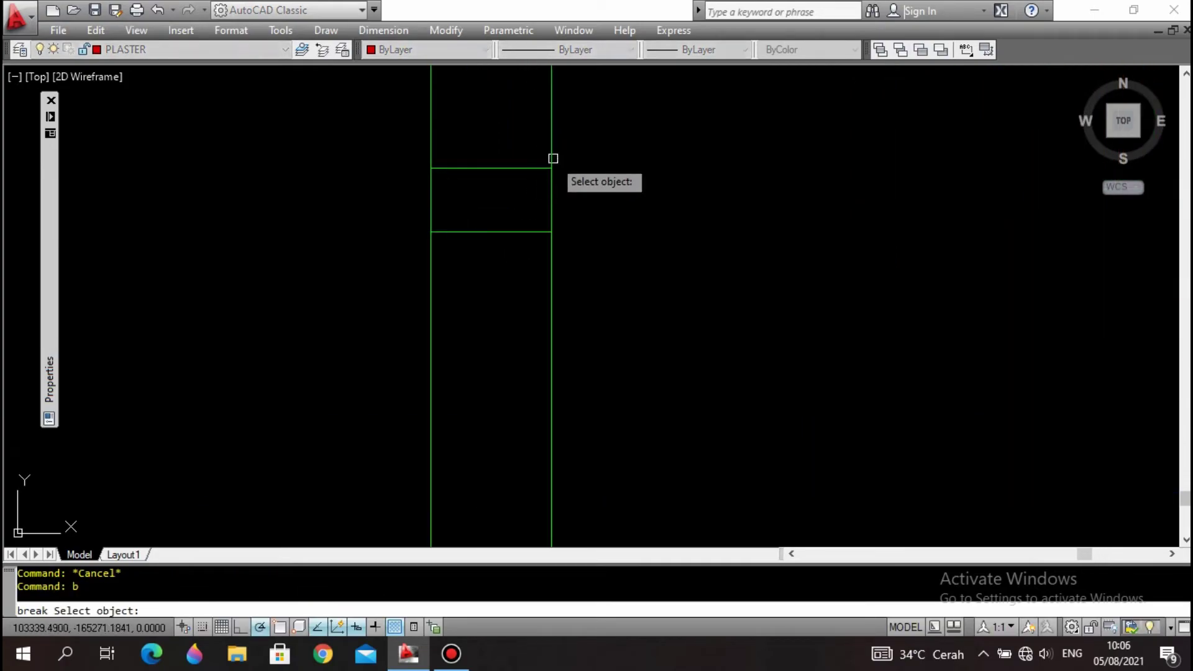
pyautogui.click(553, 158)
pyautogui.write('b')
pyautogui.press('Return')
pyautogui.click(551, 215)
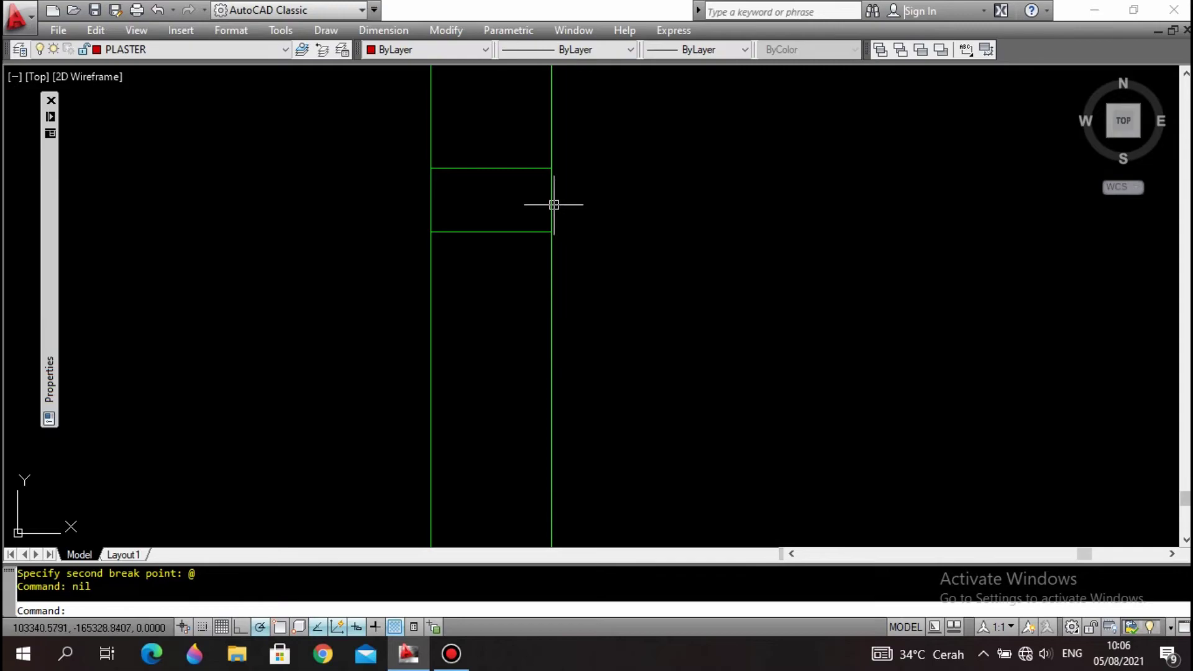
pyautogui.write('s')
# Step: Stretch the box's right side out 30 units to form the projecting cap
pyautogui.press('Return')
pyautogui.click(568, 147)
pyautogui.click(544, 267)
pyautogui.keyDown('shift'); pyautogui.click(559, 276); pyautogui.keyUp('shift')
pyautogui.keyDown('shift'); pyautogui.click(517, 286); pyautogui.keyUp('shift')
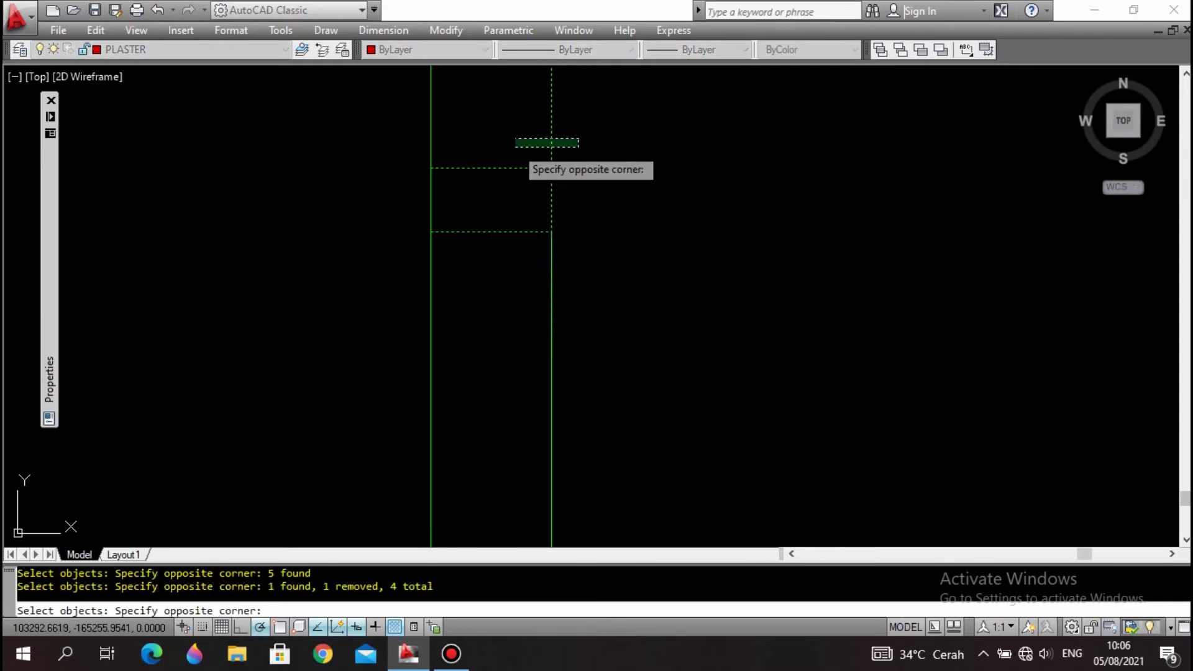
pyautogui.click(514, 147)
pyautogui.press('Return')
pyautogui.click(606, 179)
pyautogui.write('30')
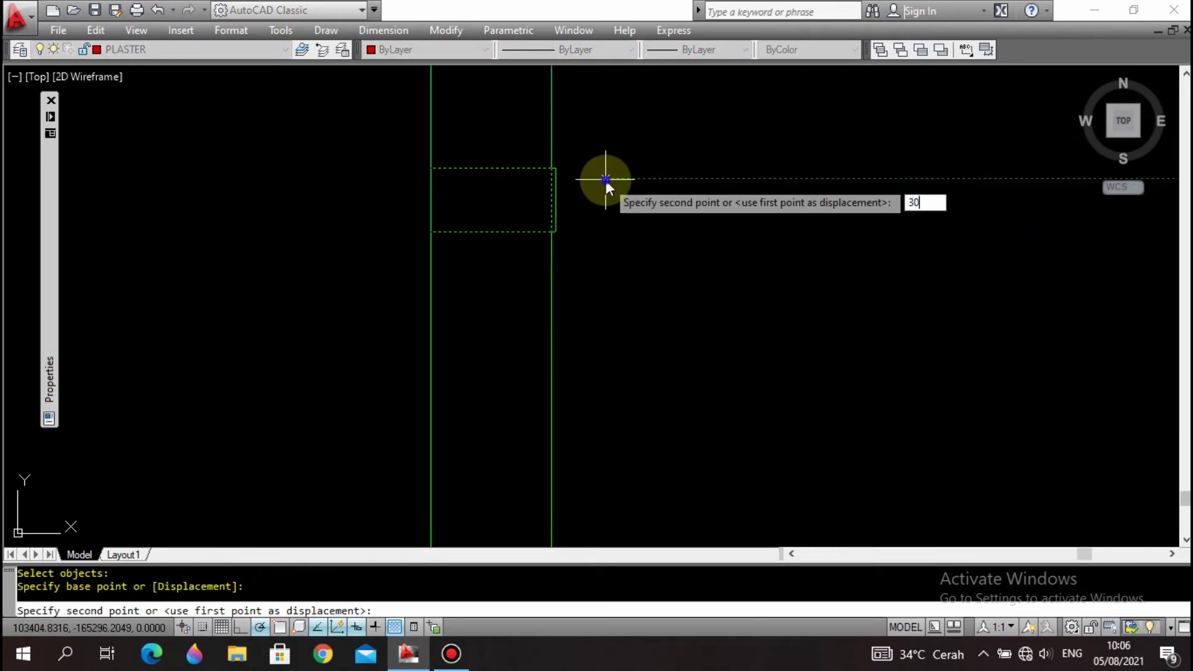
pyautogui.press('Return')
# Step: Trim inside the projecting box and PEDIT-join the segments into one outline
pyautogui.press('Return')
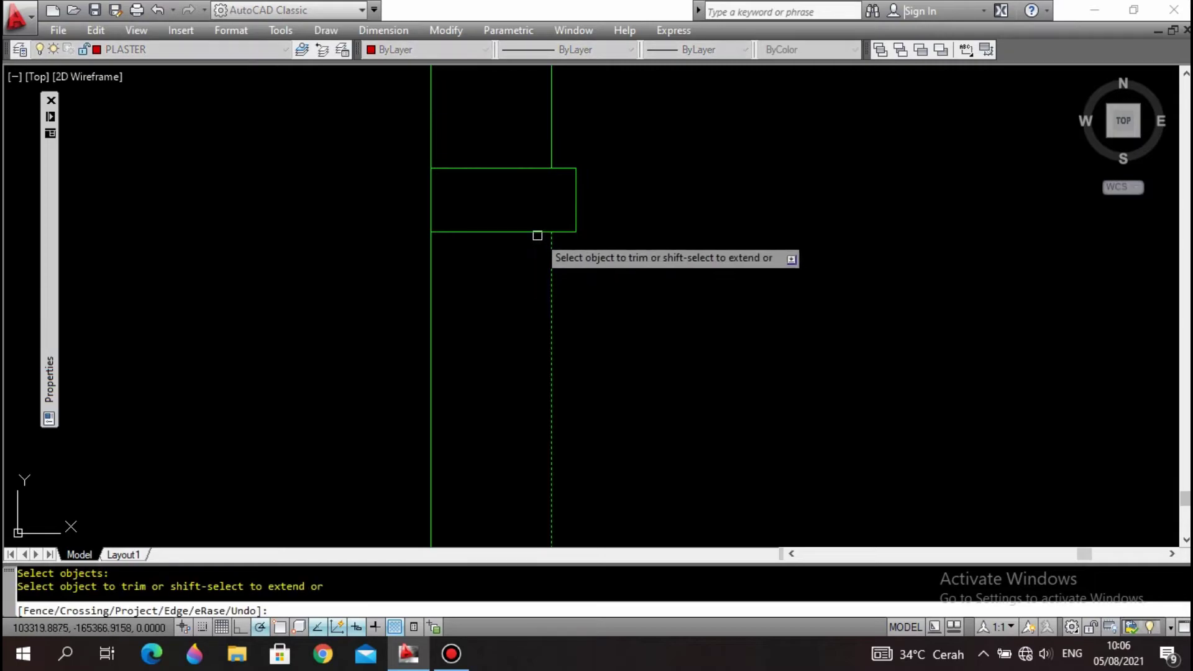
pyautogui.press('Escape')
pyautogui.press('Return')
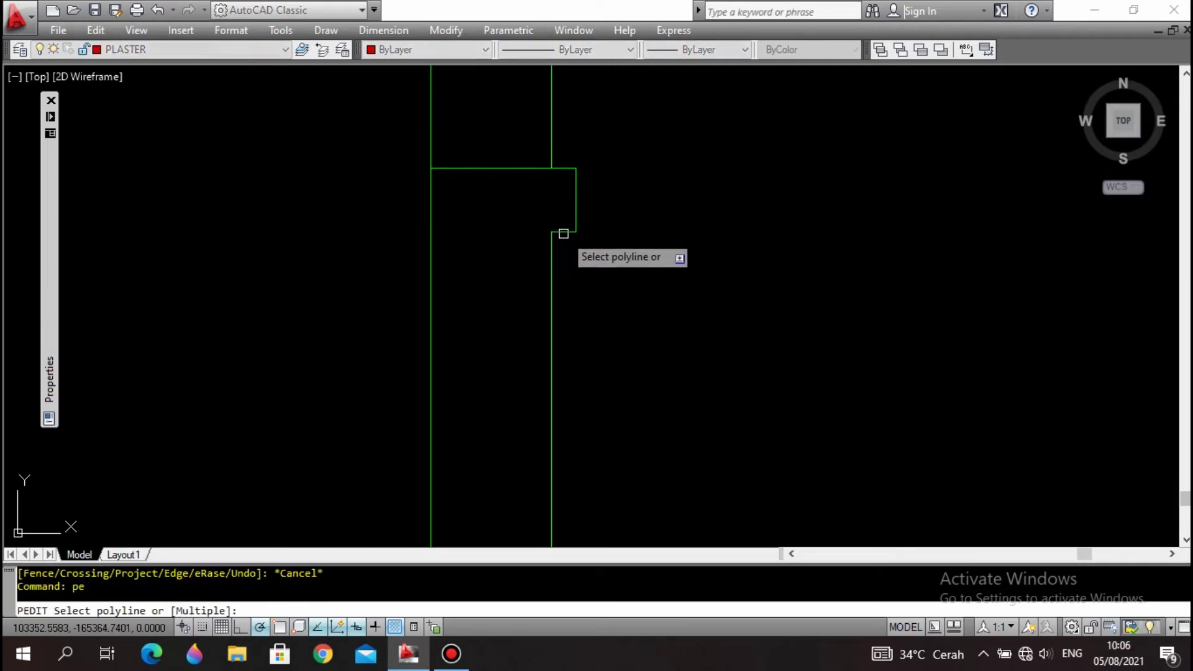
pyautogui.click(565, 232)
pyautogui.press('Return')
pyautogui.write('j')
pyautogui.press('Return')
pyautogui.click(531, 181)
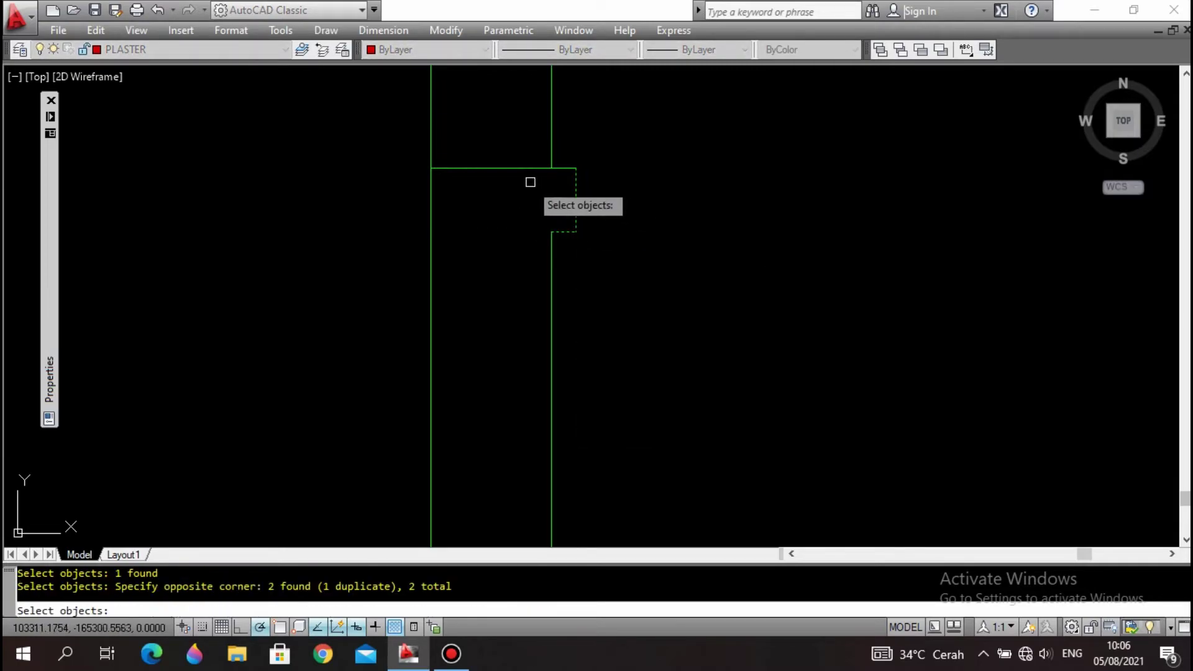
pyautogui.click(506, 165)
pyautogui.press('Return')
pyautogui.press('Return')
pyautogui.write('o')
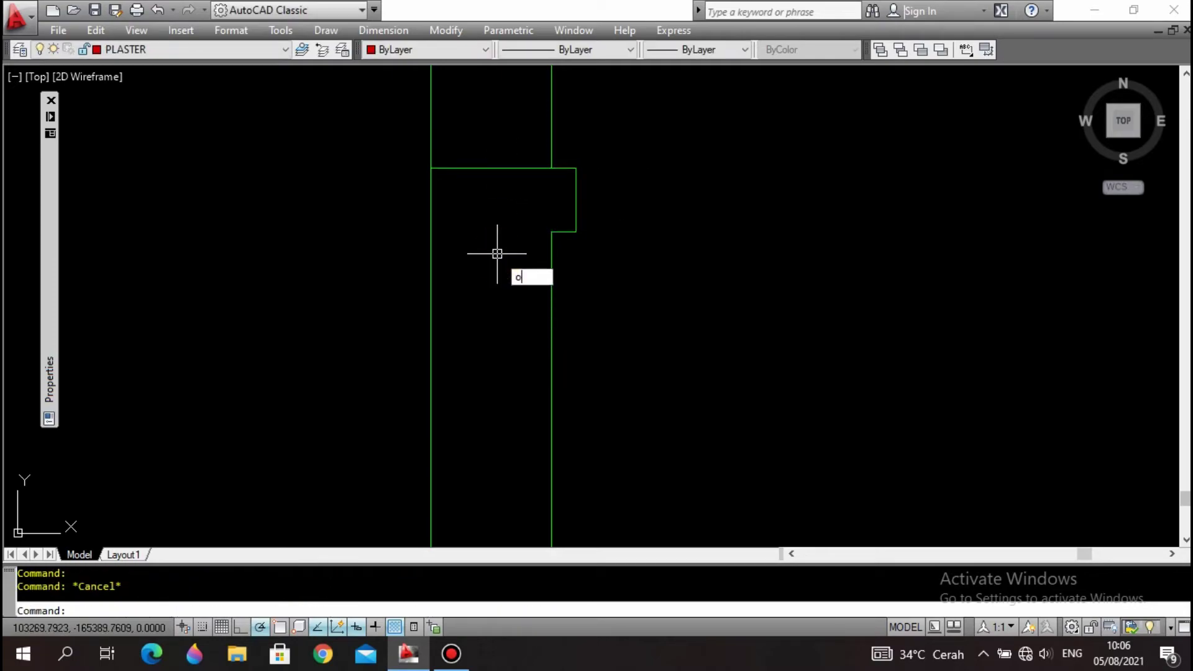
# Step: Offset the pillar outline 15 units inward
pyautogui.press('Return')
pyautogui.write('15')
pyautogui.press('Return')
pyautogui.click(430, 268)
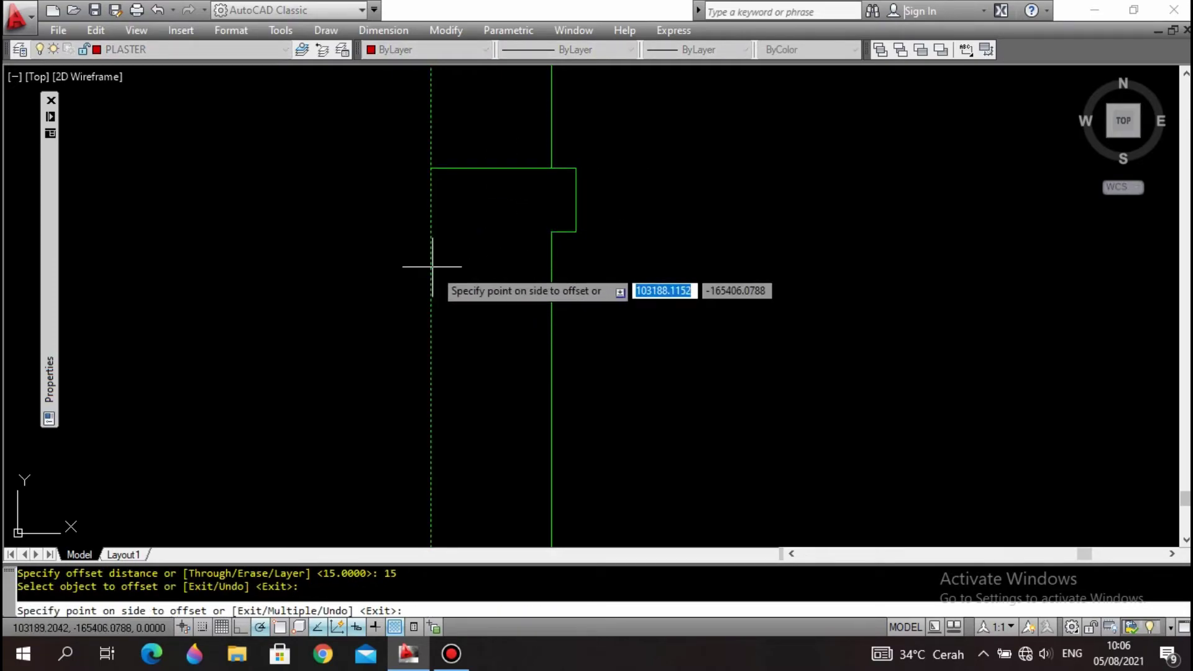
pyautogui.click(507, 168)
pyautogui.click(454, 186)
pyautogui.press('Escape')
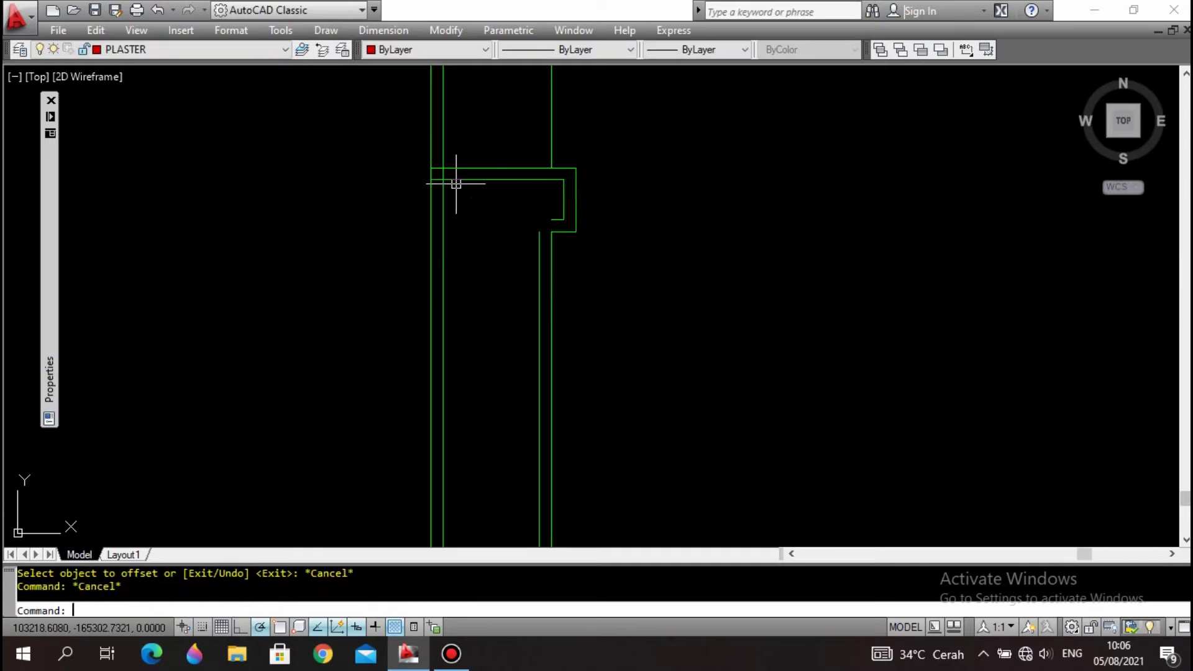
# Step: Trim the new inner offset lines against the outline
pyautogui.write('tr')
pyautogui.press('Return')
pyautogui.scroll(2, 456, 184)
pyautogui.scroll(3, 391, 235)
pyautogui.press('Return')
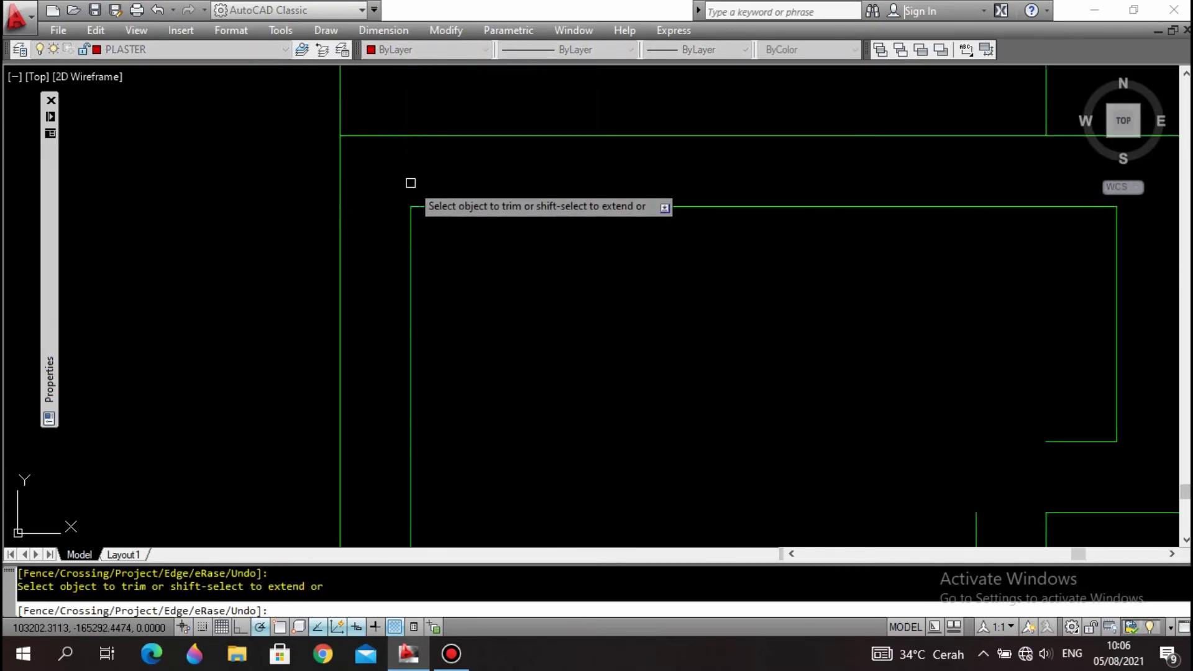
pyautogui.press('Escape')
# Step: Give the inner outline colour 33
pyautogui.press('Return')
pyautogui.click(427, 199)
pyautogui.click(401, 233)
pyautogui.press('Return')
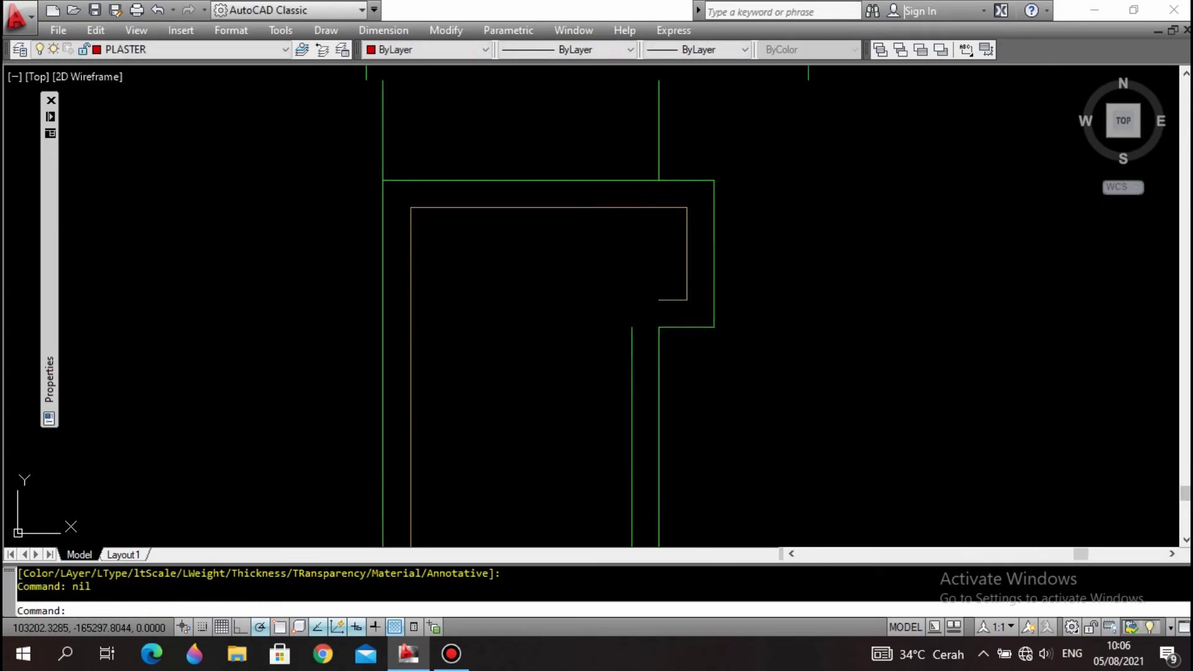
# Step: Extend the lower inner vertical line up to the outline
pyautogui.moveTo(684, 248); pyautogui.dragTo(507, 244, button='middle')
pyautogui.write('x')
pyautogui.press('Return')
pyautogui.moveTo(507, 245); pyautogui.dragTo(469, 186)
pyautogui.press('Return')
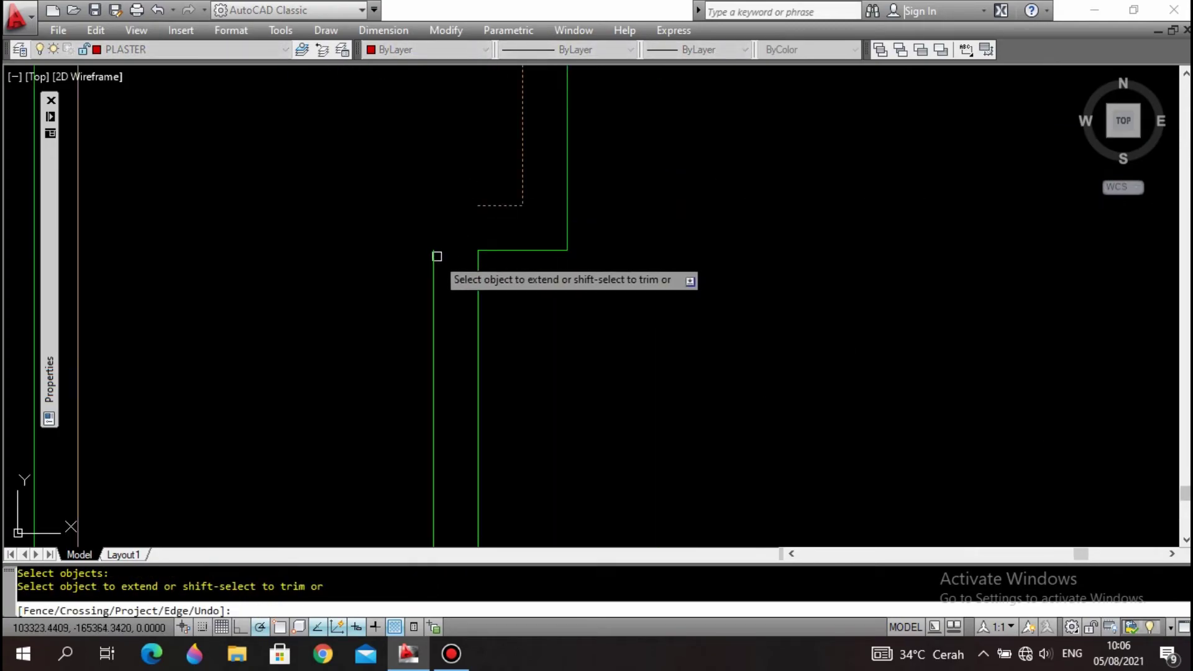
pyautogui.click(434, 256)
pyautogui.press('Escape')
pyautogui.press('Return')
# Step: Match the pink inner line's properties onto the other inner line with MATCHPROP
pyautogui.click(482, 205)
pyautogui.press('Escape')
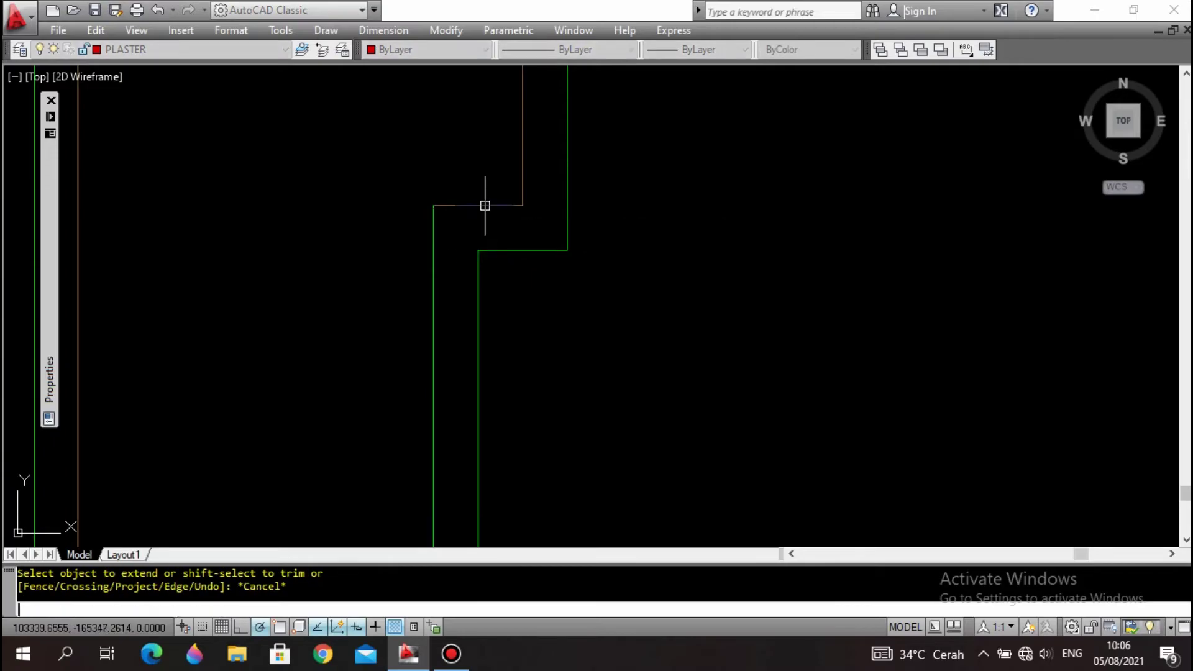
pyautogui.write('ma')
pyautogui.press('Return')
pyautogui.click(445, 240)
pyautogui.click(525, 200)
pyautogui.press('Escape')
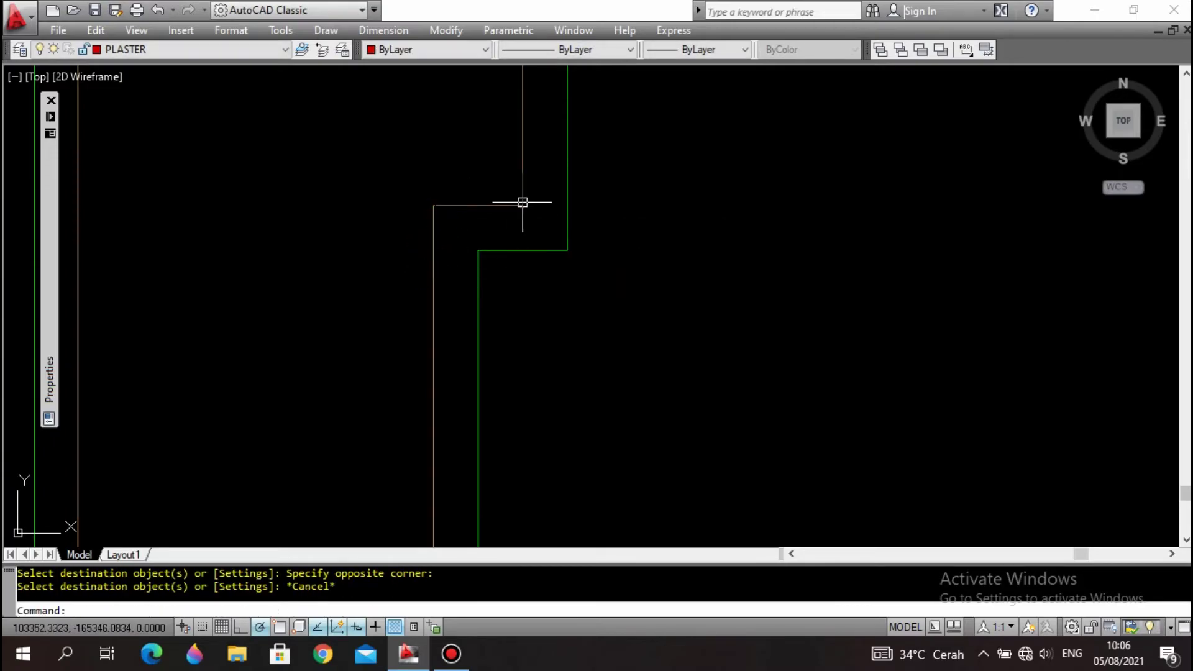
pyautogui.scroll(-2, 523, 200)
pyautogui.moveTo(523, 200); pyautogui.dragTo(518, 268, button='middle')
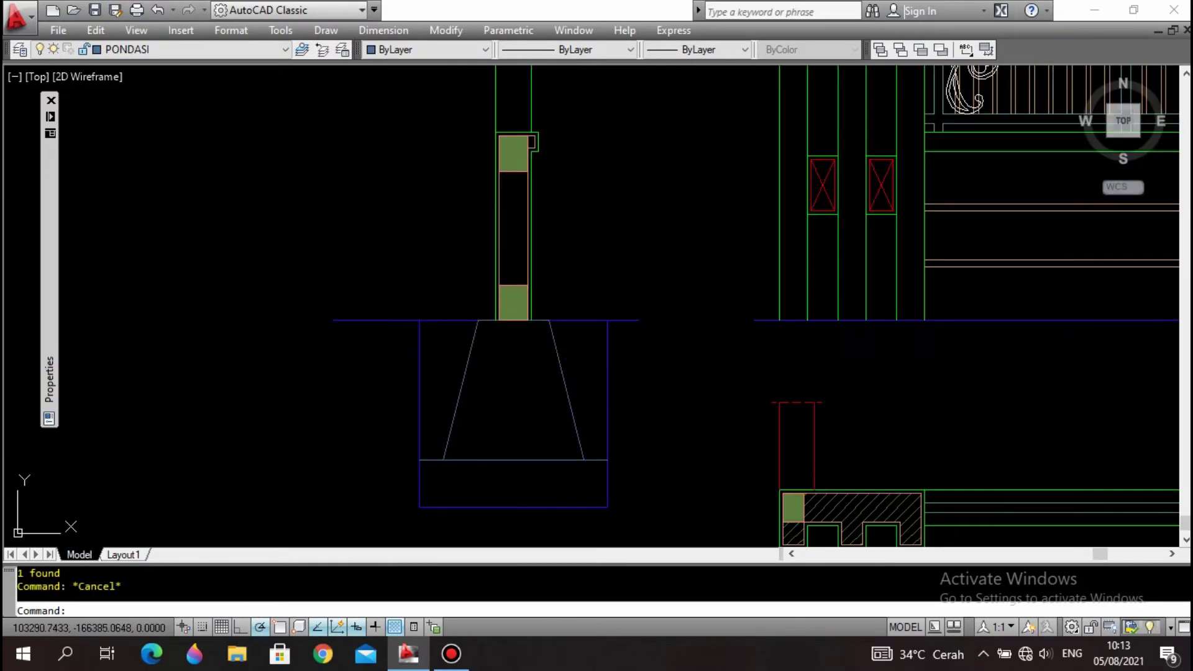
# Step: Turn the trapezoid footing lines and the footing's top line orange
pyautogui.press('Return')
pyautogui.click(577, 375)
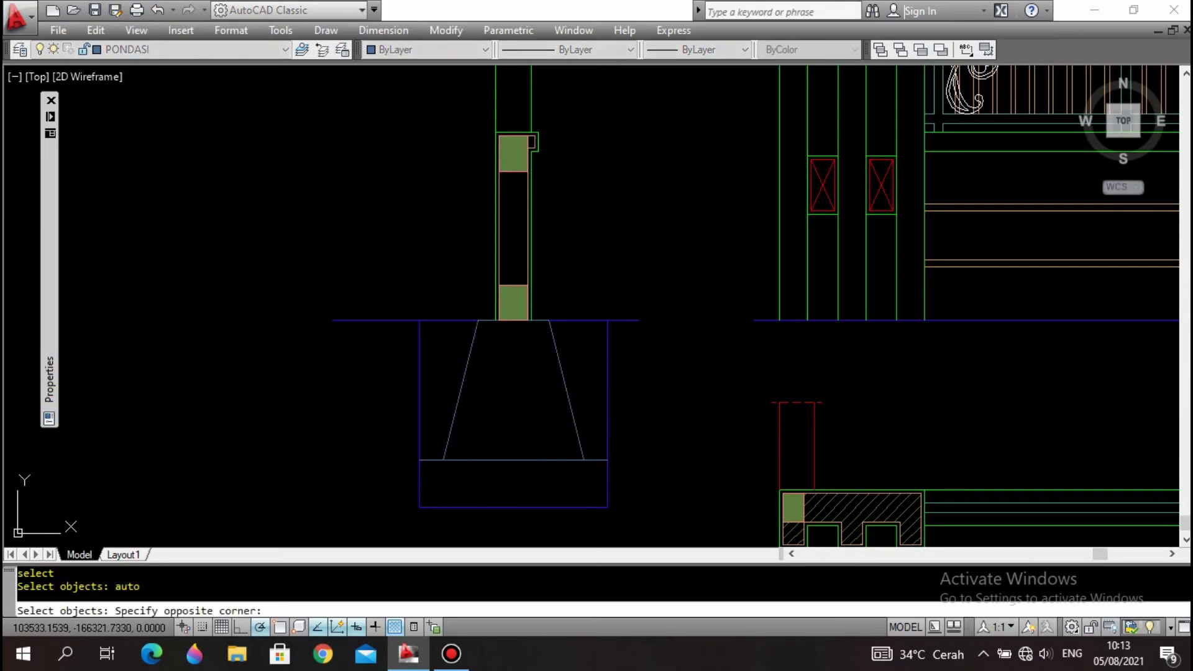
pyautogui.click(442, 486)
pyautogui.press('Return')
pyautogui.scroll(2, 540, 417)
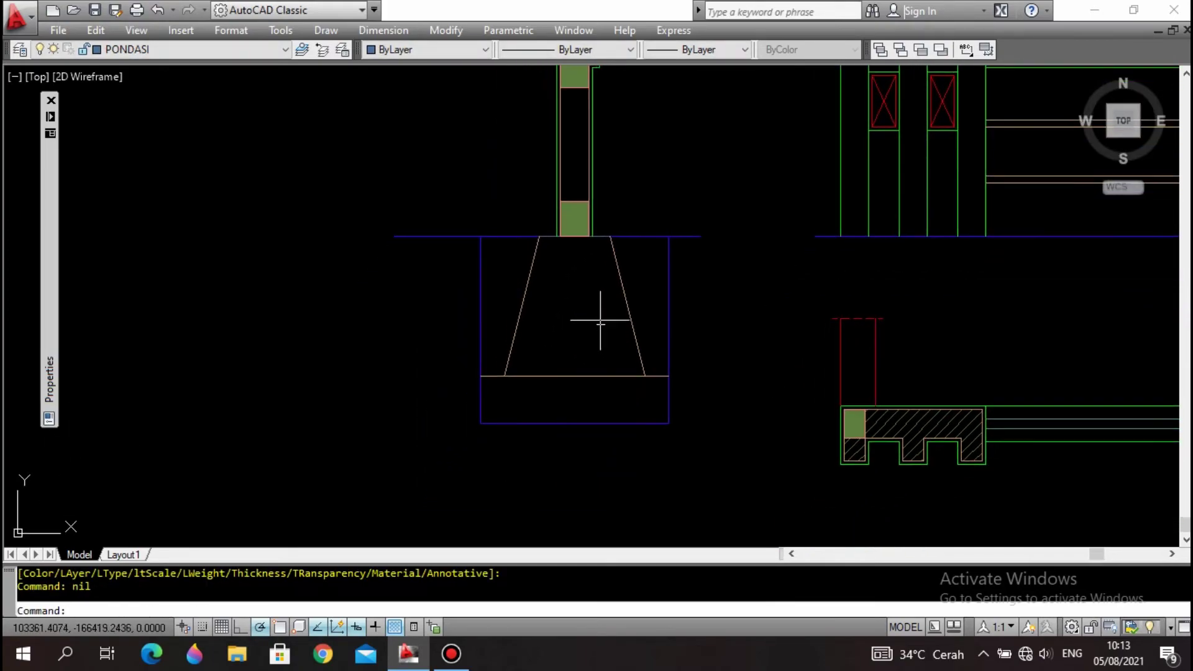
pyautogui.scroll(1, 607, 320)
pyautogui.press('Return')
pyautogui.click(529, 241)
pyautogui.press('Return')
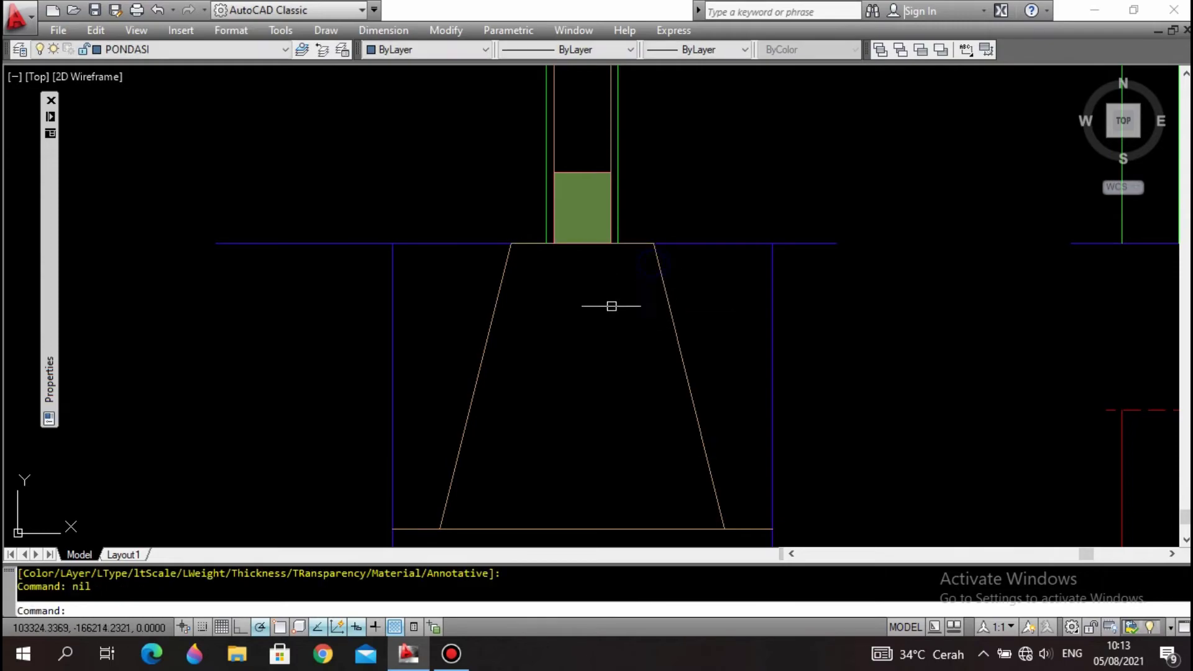
pyautogui.scroll(-2, 618, 323)
pyautogui.scroll(-1, 627, 307)
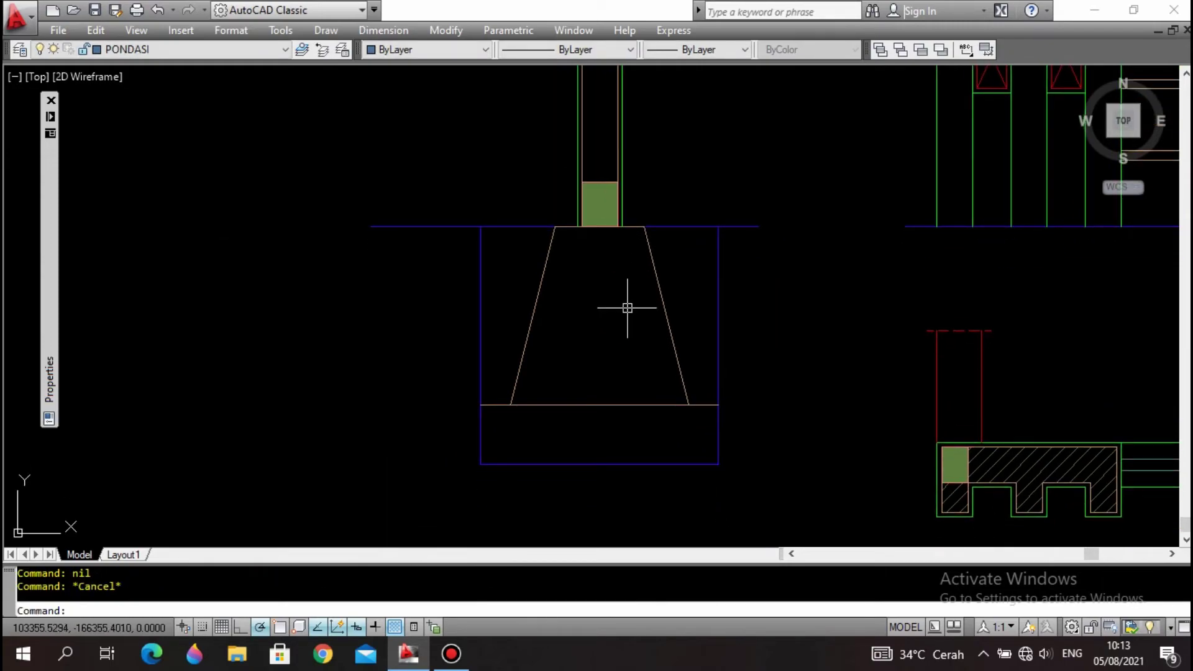
# Step: Copy the left footing line 100 units over
pyautogui.click(501, 439)
pyautogui.write('co')
pyautogui.press('Return')
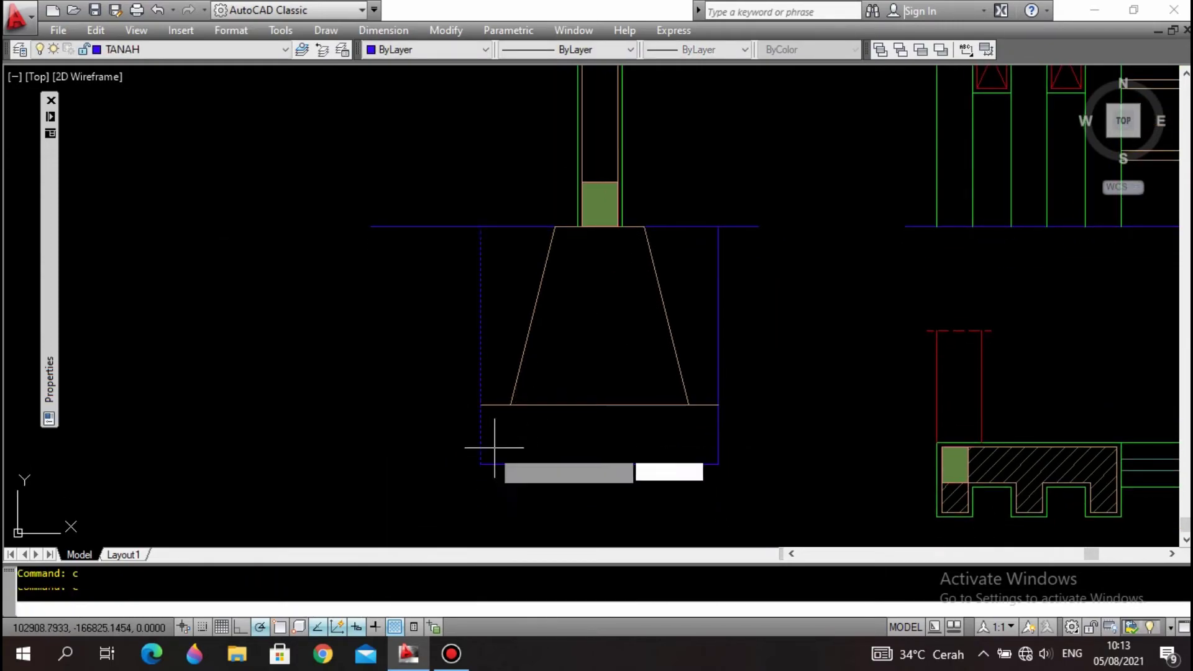
pyautogui.scroll(2, 502, 436)
pyautogui.click(501, 436)
pyautogui.press('Return')
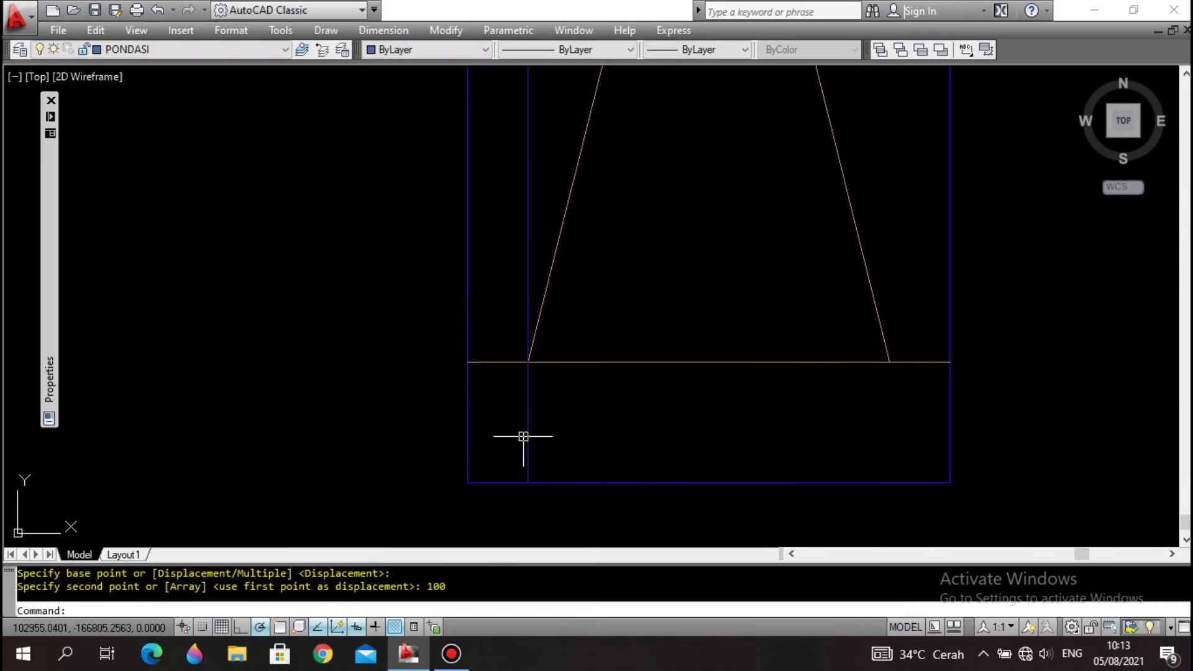
# Step: Trim away the upper part of the copied line
pyautogui.press('t')
pyautogui.press('r')
pyautogui.press('Return')
pyautogui.moveTo(592, 403); pyautogui.dragTo(576, 333)
pyautogui.press('Return')
pyautogui.click(528, 269)
pyautogui.press('Escape')
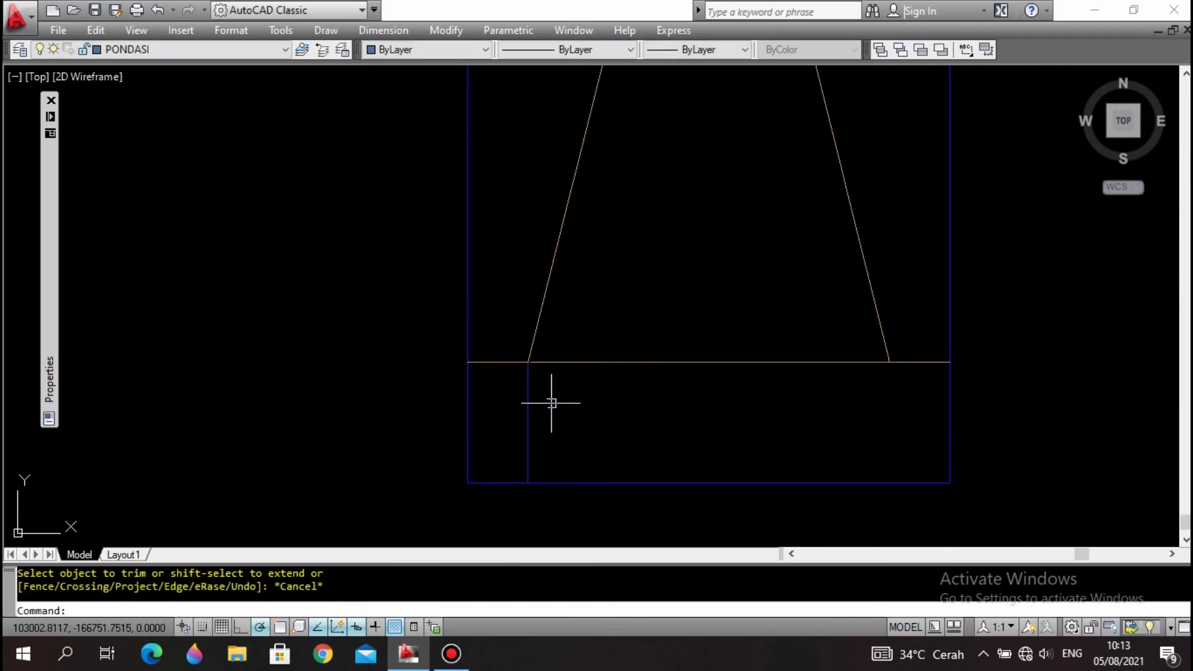
# Step: Draw an ellipse stone under the footing using Midpoint and Perpendicular snaps with a 100 distance
pyautogui.moveTo(552, 400); pyautogui.dragTo(570, 363, button='middle')
pyautogui.write('l')
pyautogui.press('Return')
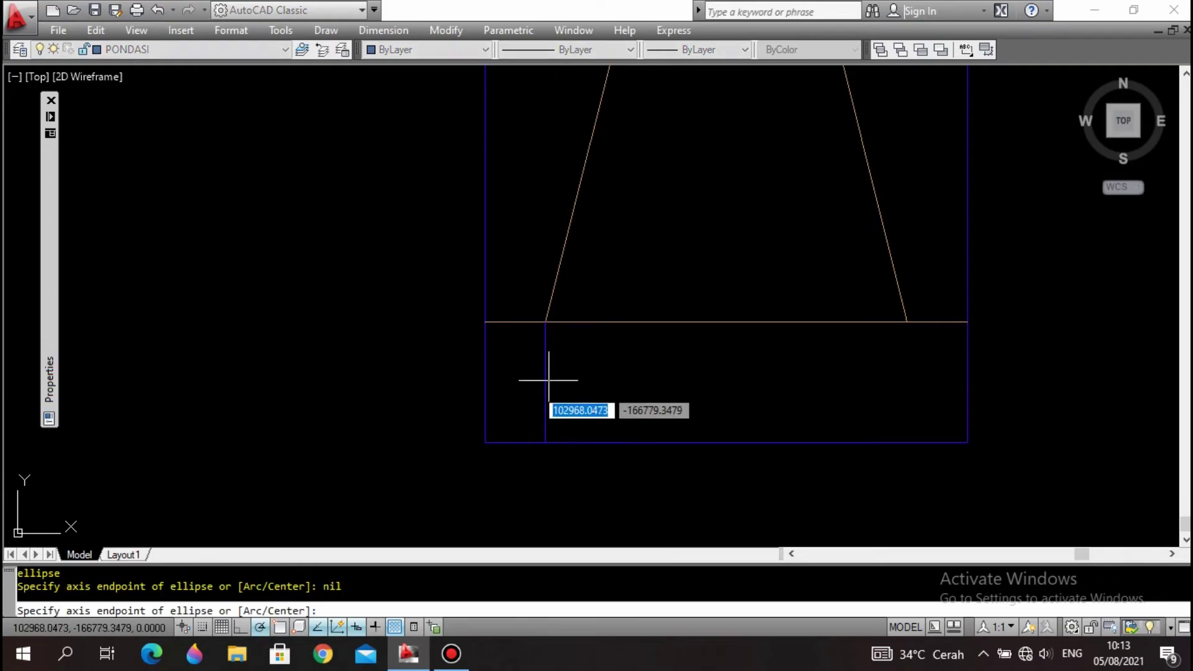
pyautogui.scroll(2, 546, 385)
pyautogui.keyDown('shift'); pyautogui.rightClick(599, 274); pyautogui.keyUp('shift')
pyautogui.click(646, 355)
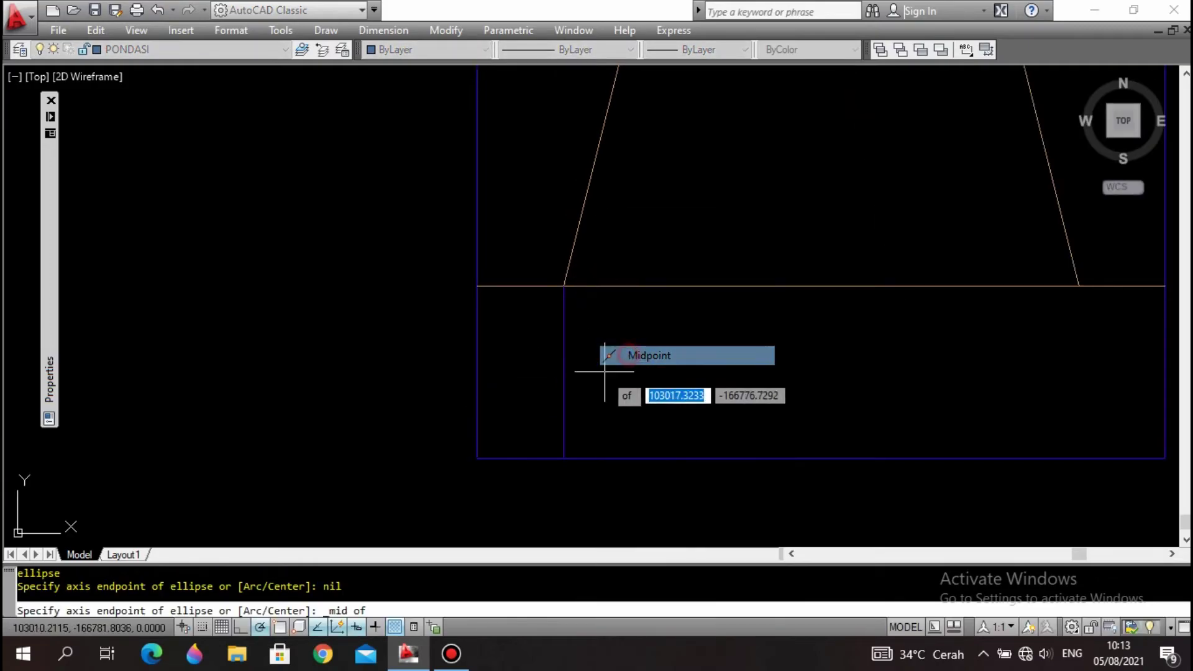
pyautogui.click(562, 372)
pyautogui.keyDown('shift'); pyautogui.rightClick(491, 386); pyautogui.keyUp('shift')
pyautogui.click(534, 502)
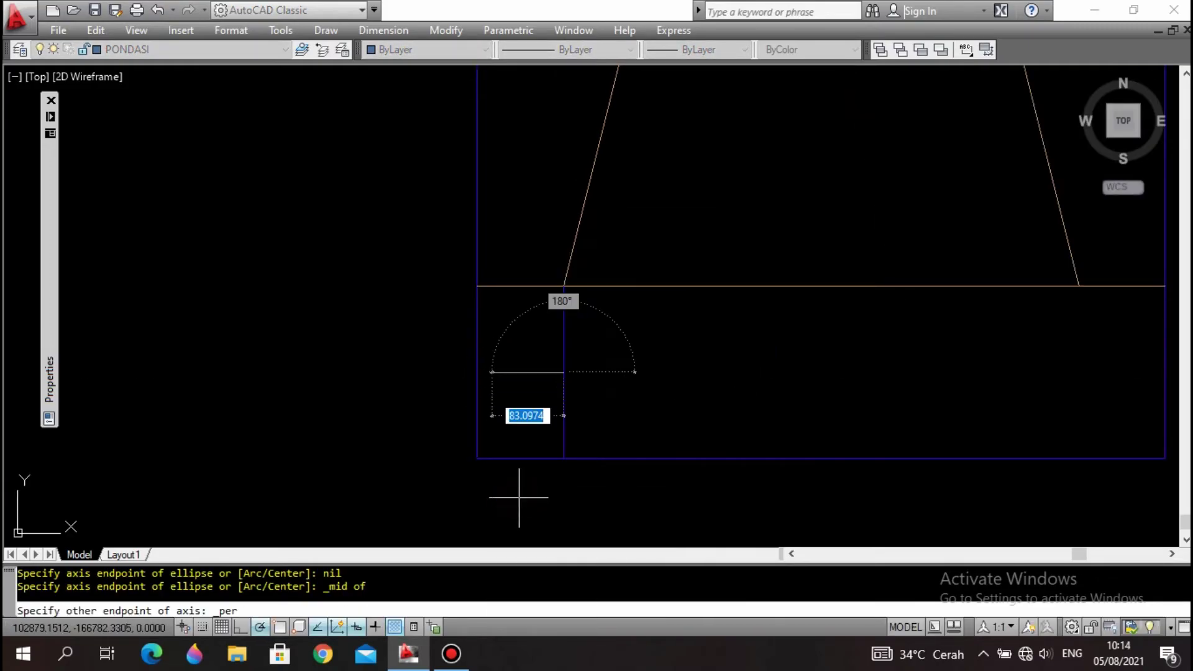
pyautogui.click(478, 410)
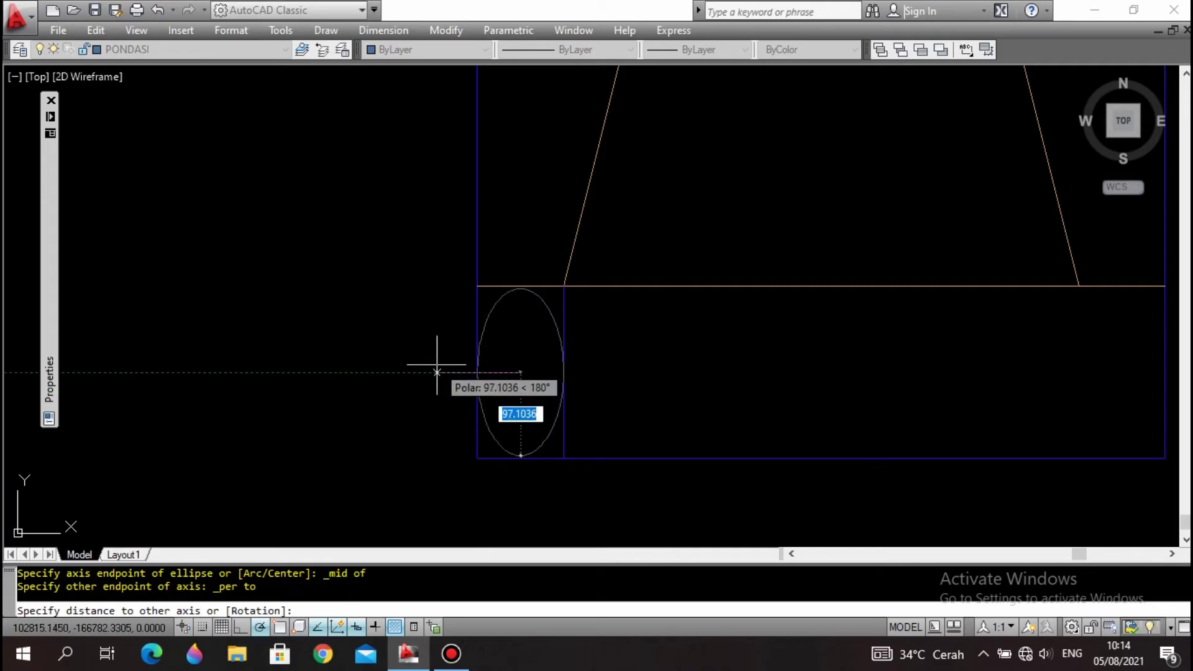
pyautogui.write('100')
pyautogui.press('Return')
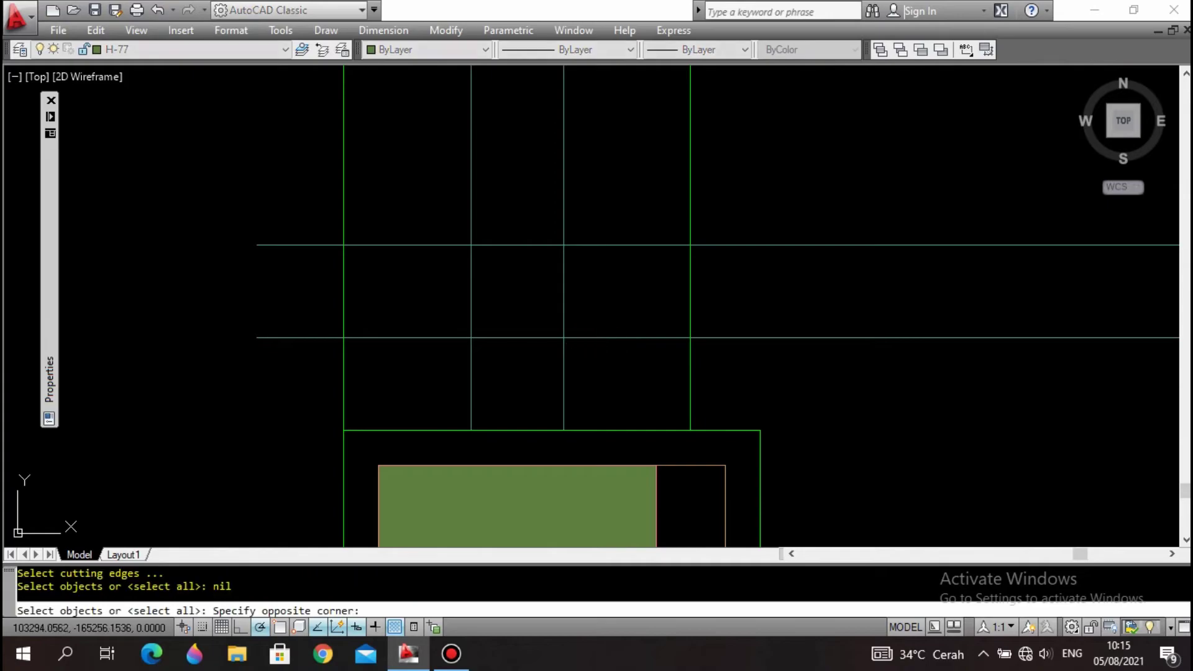
# Step: Trim the extra horizontal lines around the stones
pyautogui.click(454, 362)
pyautogui.click(555, 234)
pyautogui.press('Escape')
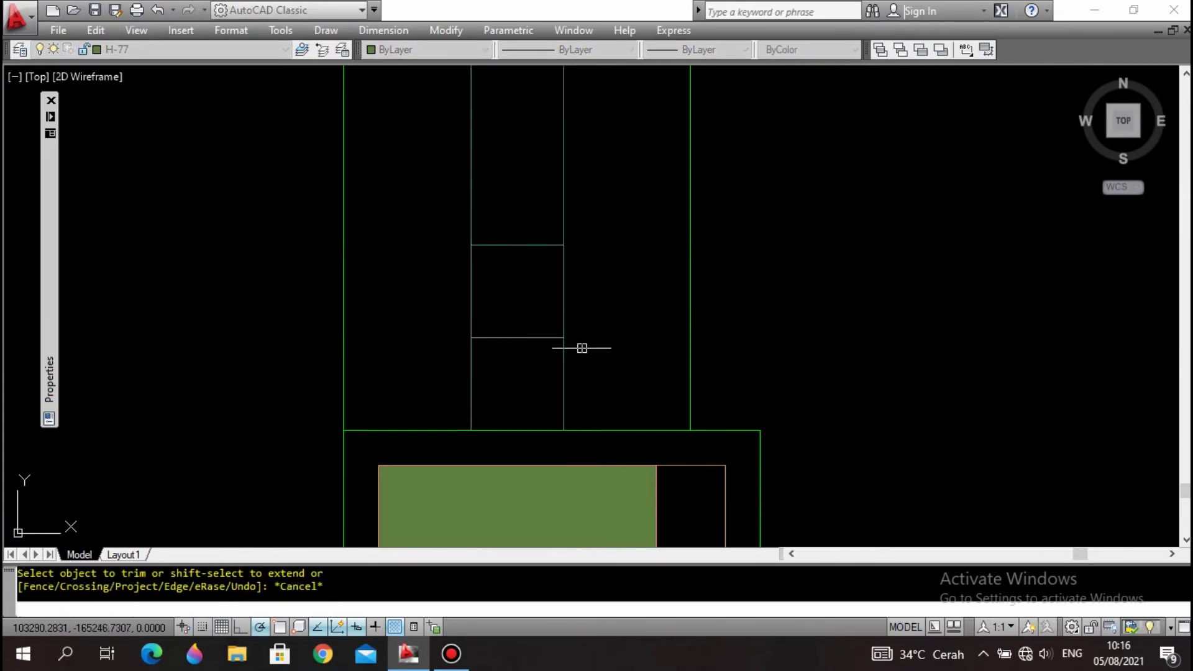
pyautogui.scroll(-5, 601, 240)
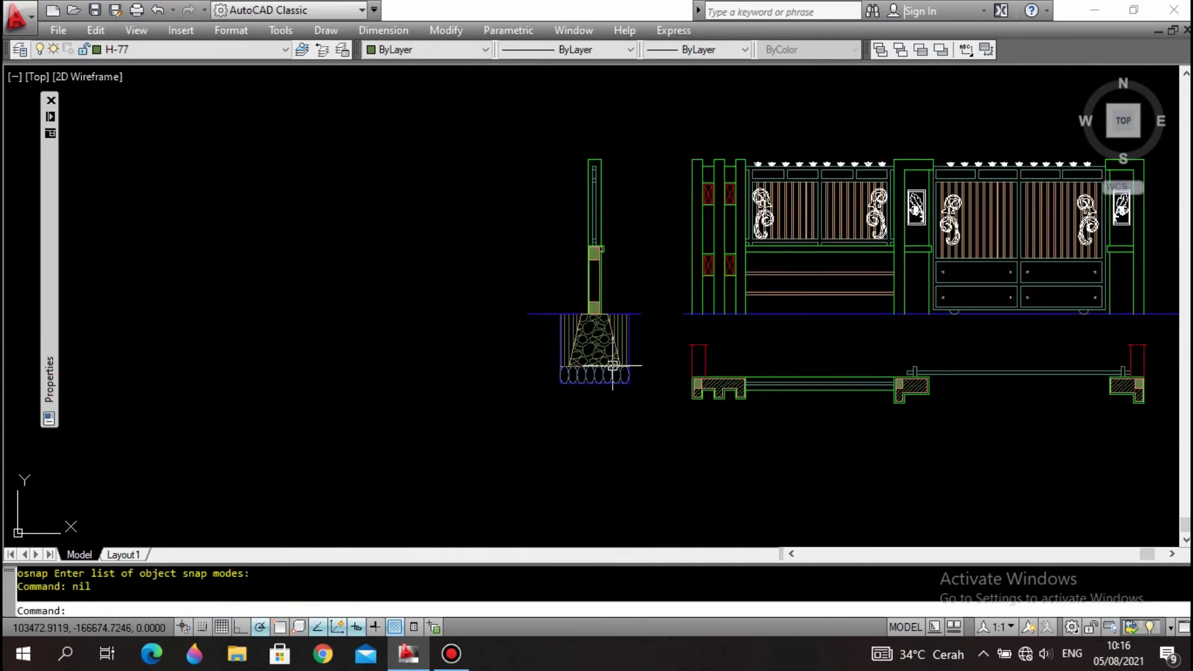
pyautogui.scroll(2, 613, 367)
# Step: Change the footing's gravel hatch scale from 10 to 15 using HATCHEDIT
pyautogui.write('he')
pyautogui.press('Return')
pyautogui.click(602, 345)
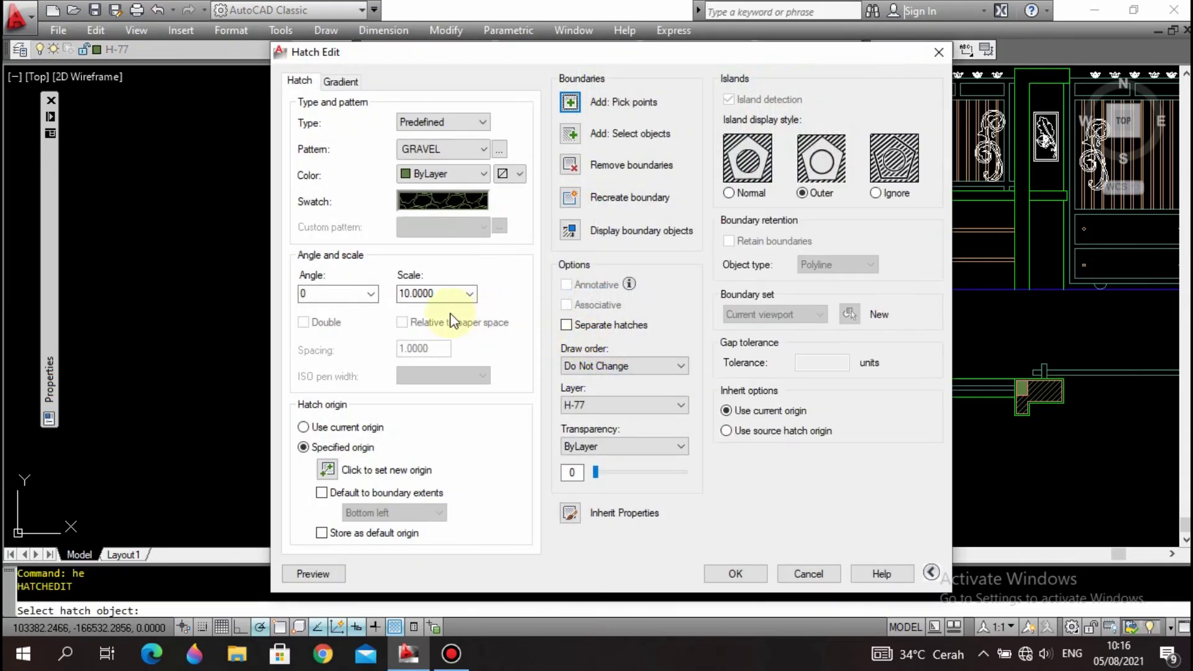
pyautogui.doubleClick(425, 294)
pyautogui.write('15')
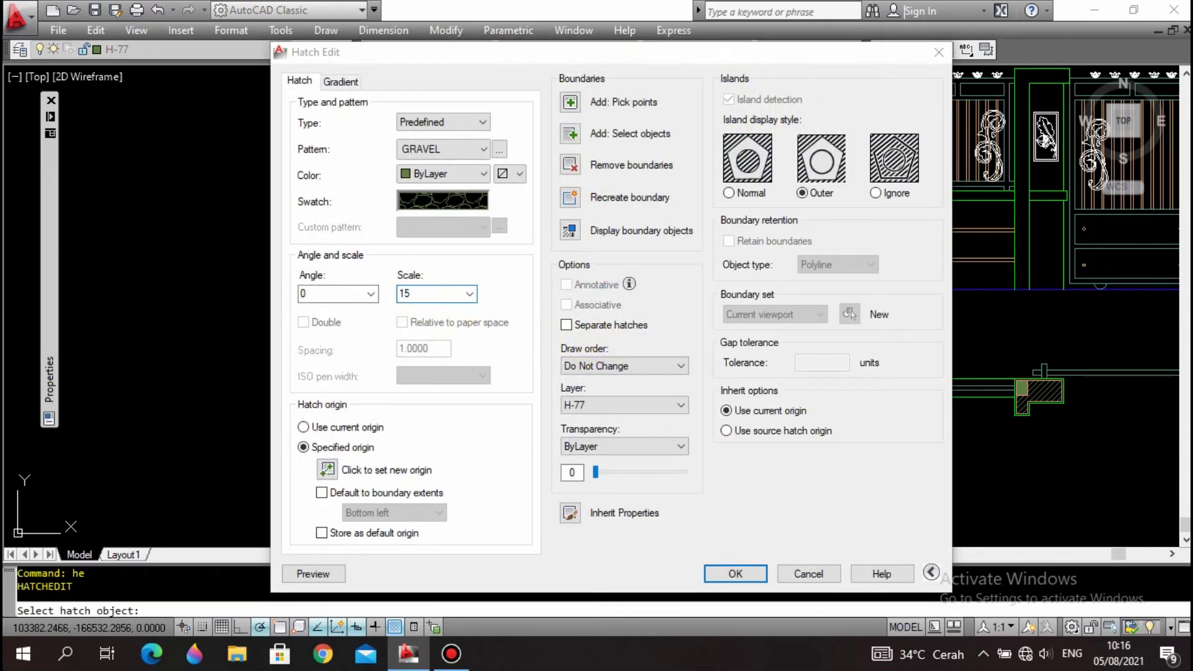
pyautogui.press('Return')
# Step: Pan toward the gate plan and check the green plaster outline, then clear the selection
pyautogui.moveTo(823, 388); pyautogui.dragTo(625, 341, button='middle')
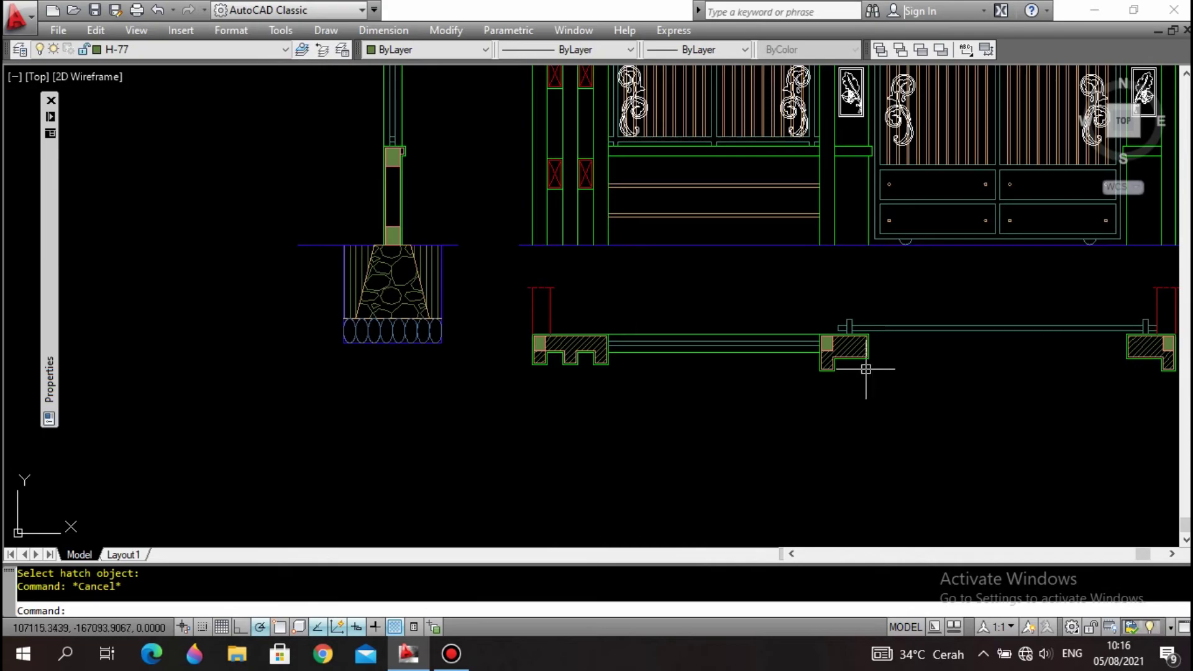
pyautogui.scroll(4, 851, 363)
pyautogui.scroll(4, 760, 325)
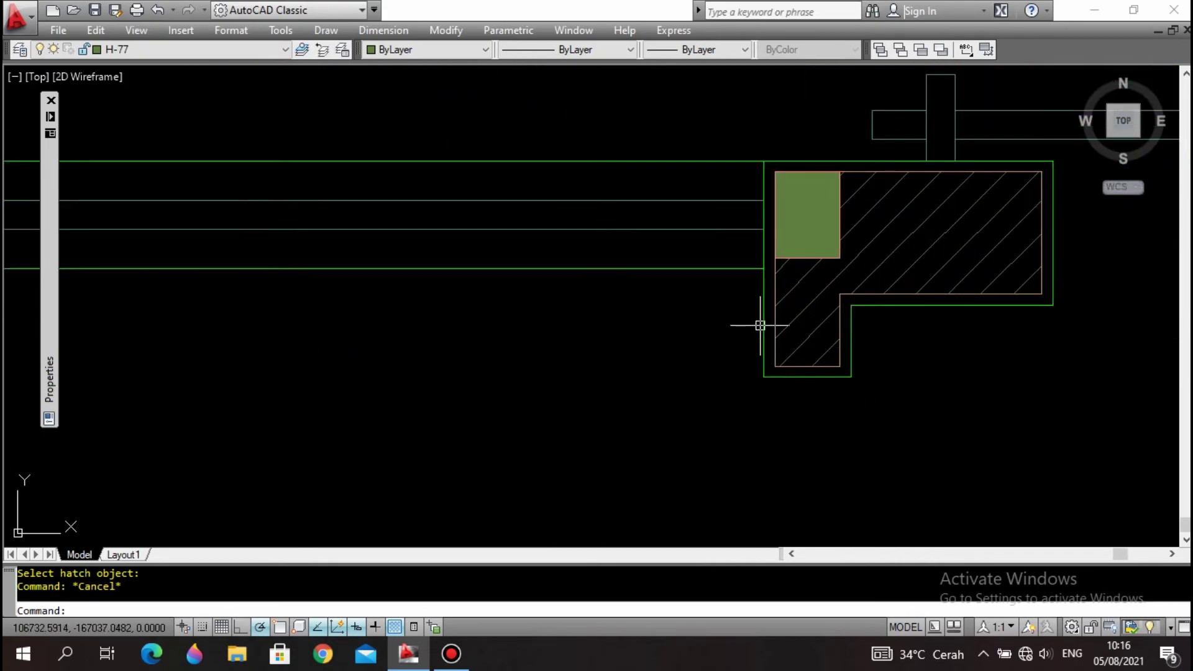
pyautogui.click(764, 339)
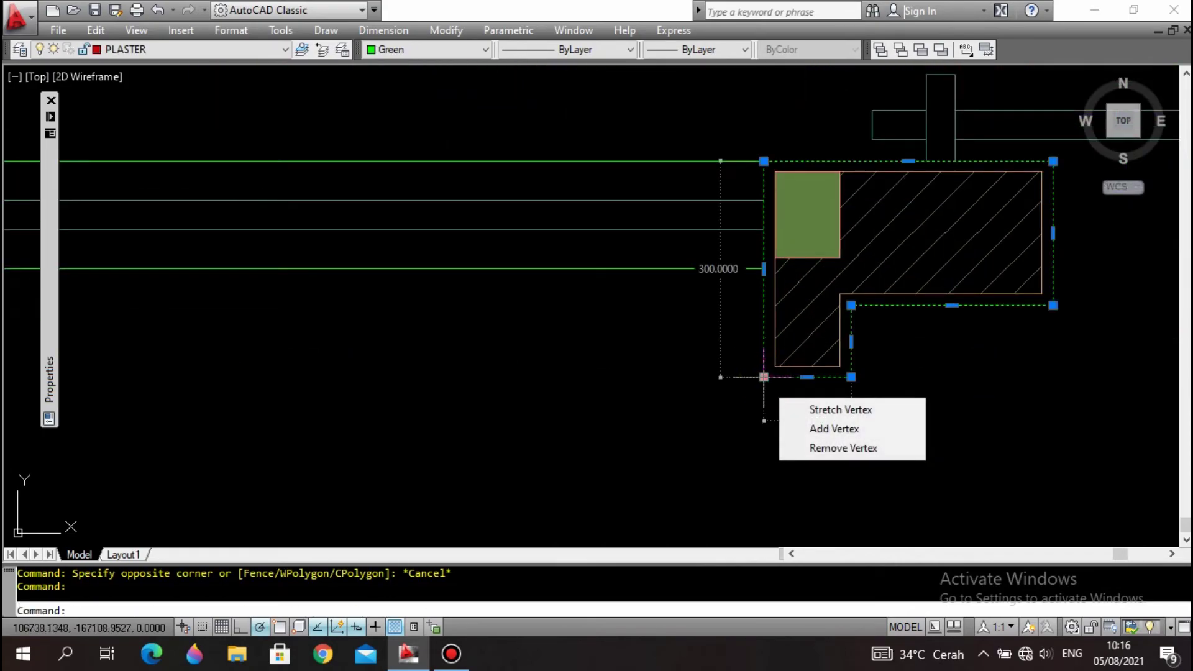
pyautogui.scroll(-10, 699, 393)
pyautogui.scroll(6, 567, 317)
pyautogui.press('Escape')
pyautogui.scroll(2, 615, 318)
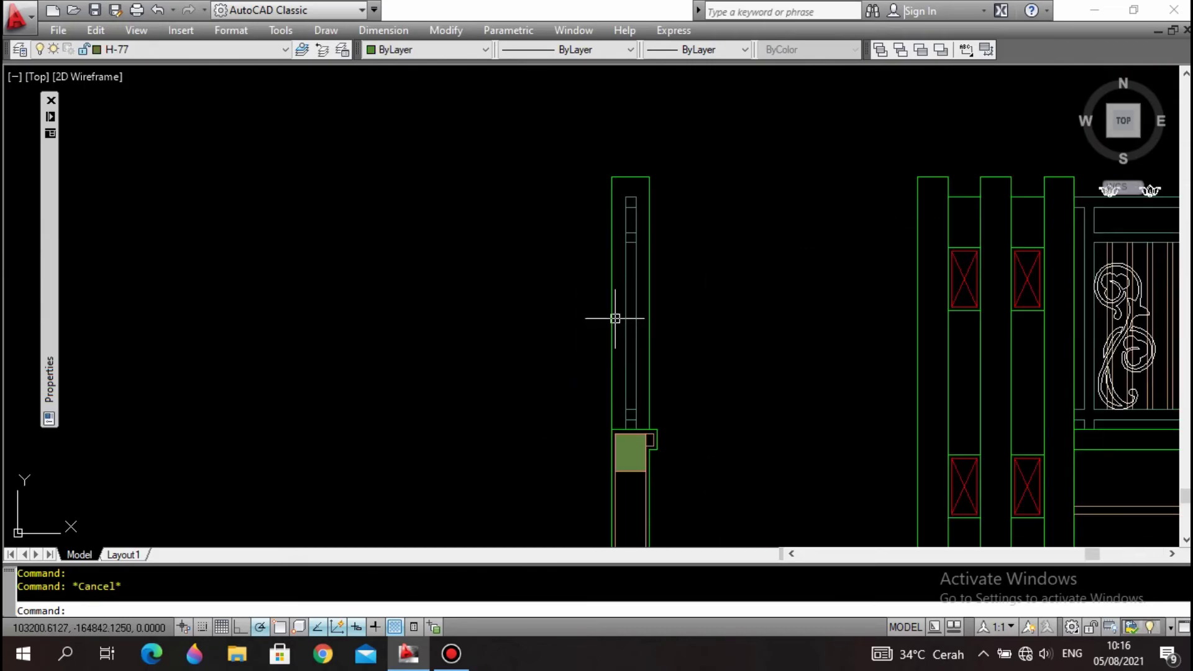
# Step: Offset a copy of the post line 300 units to the right
pyautogui.write('co')
pyautogui.press('Return')
pyautogui.click(655, 317)
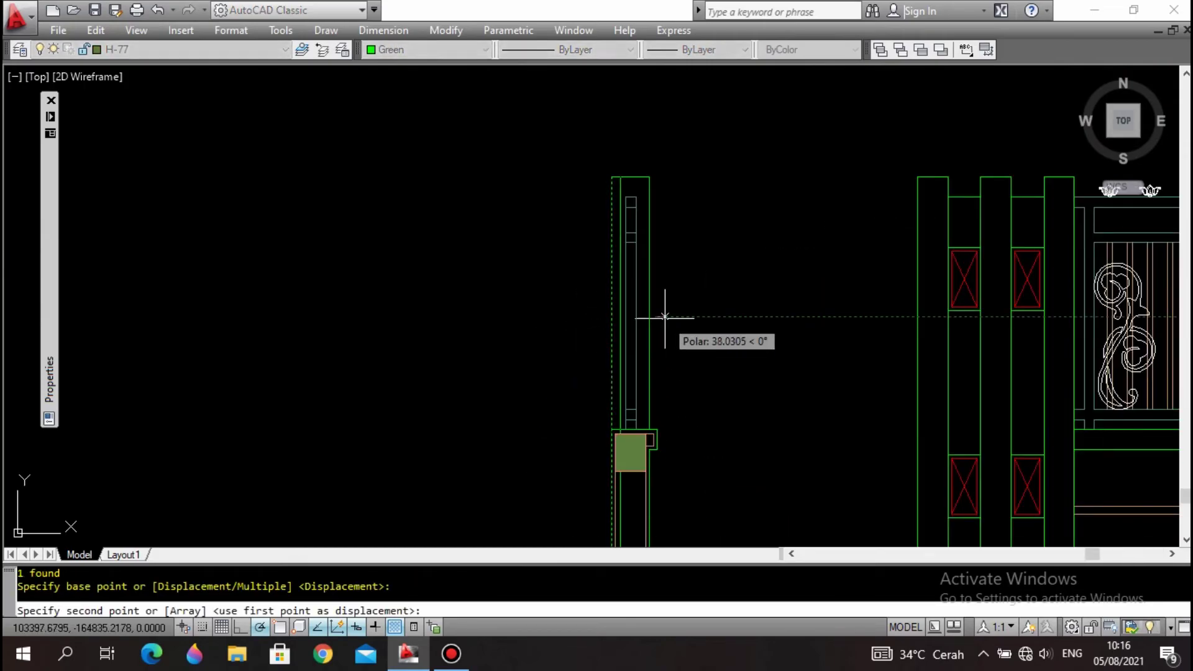
pyautogui.write('30')
pyautogui.press('Return')
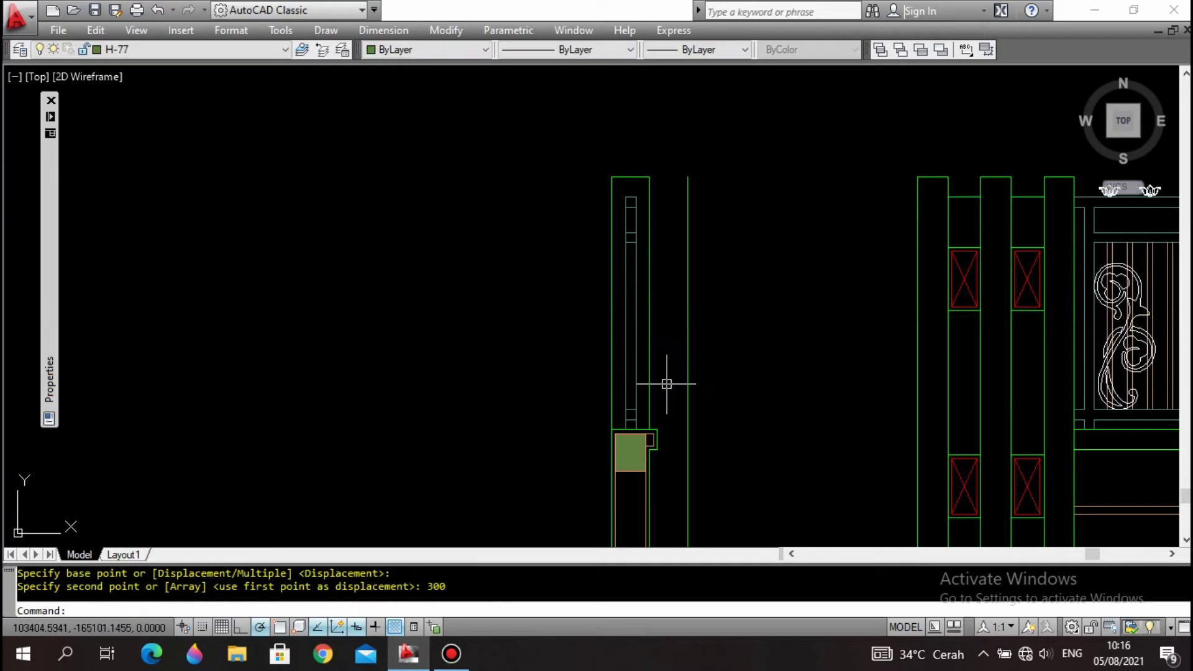
pyautogui.write('x')
# Step: Abandon the extend and erase the copied helper line, leaving the plan section in view
pyautogui.press('Return')
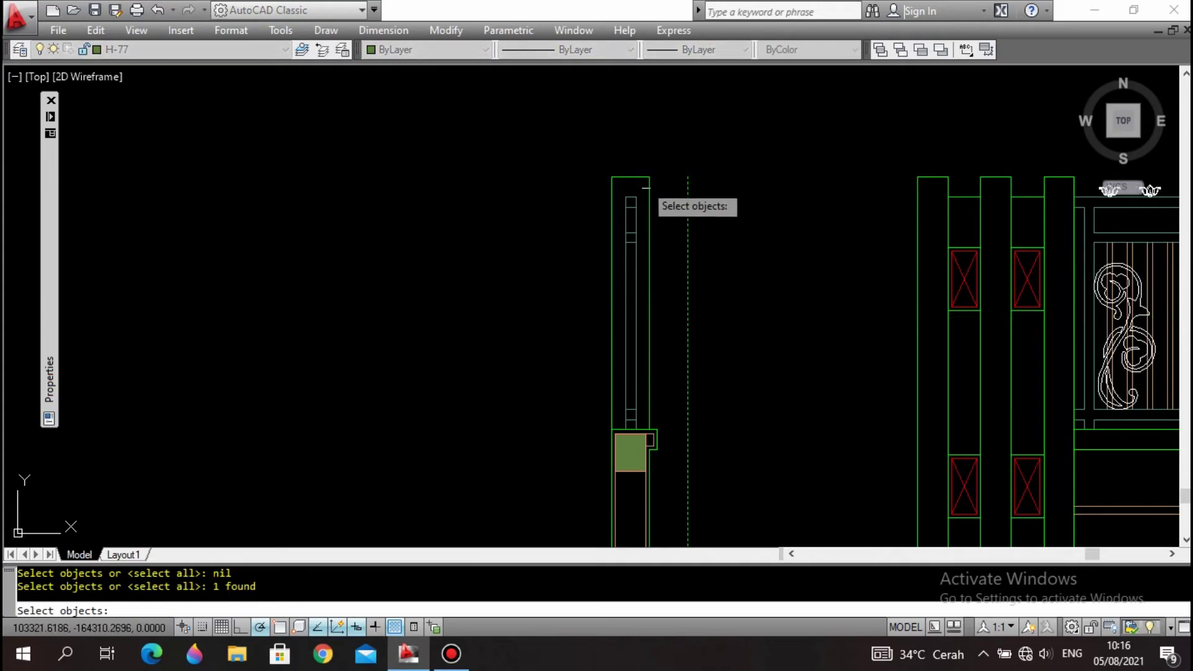
pyautogui.press('Return')
pyautogui.scroll(3, 646, 187)
pyautogui.press('Escape')
pyautogui.scroll(-2, 659, 181)
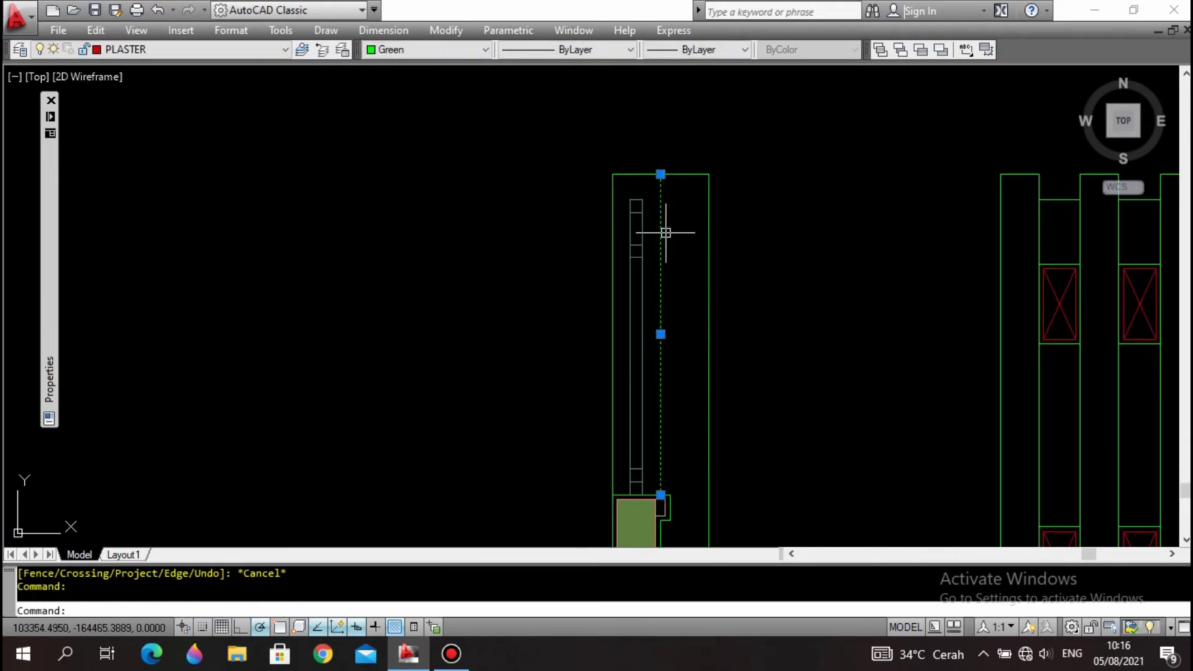
pyautogui.write('e')
pyautogui.press('Return')
pyautogui.scroll(-4, 701, 264)
pyautogui.moveTo(715, 307); pyautogui.dragTo(665, 263, button='middle')
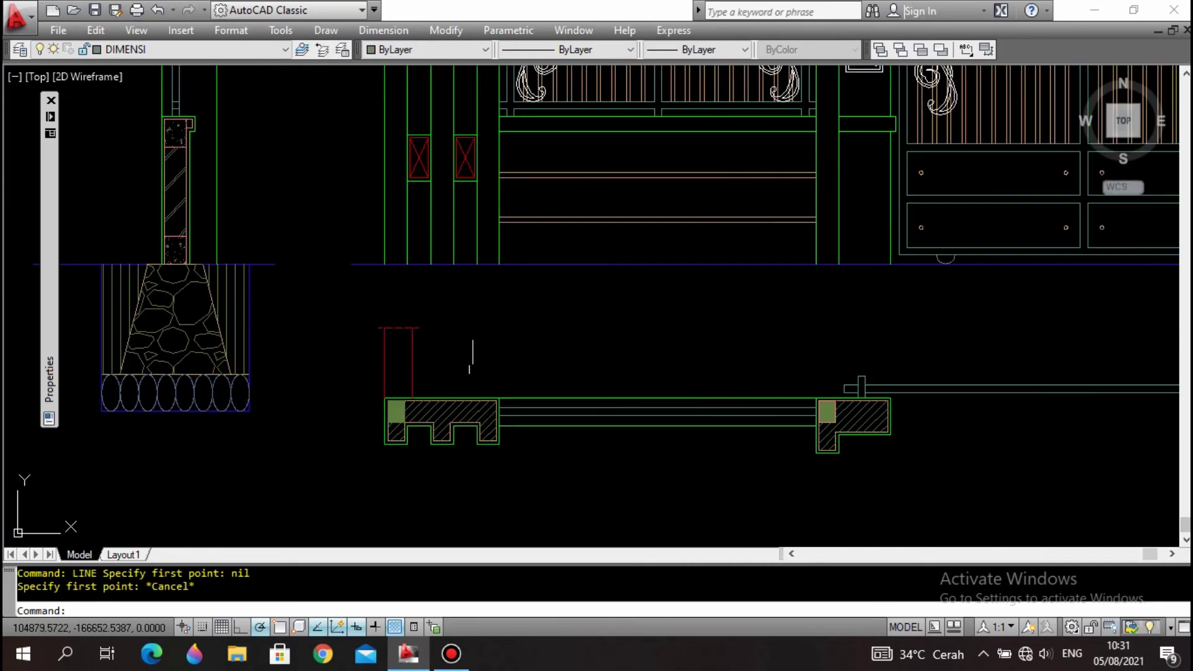
pyautogui.write('dli')
# Step: Add a 12 linear dimension below the pillar, snapping to its endpoints
pyautogui.press('Return')
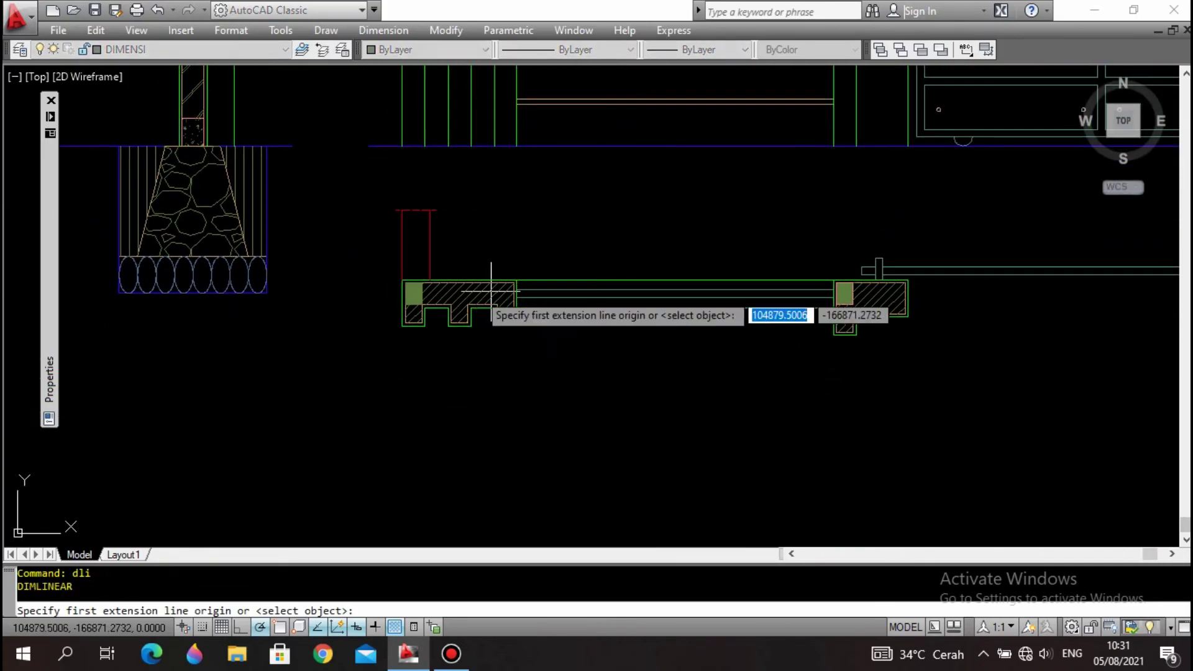
pyautogui.keyDown('shift'); pyautogui.rightClick(412, 308); pyautogui.keyUp('shift')
pyautogui.click(466, 335)
pyautogui.scroll(5, 429, 307)
pyautogui.click(427, 295)
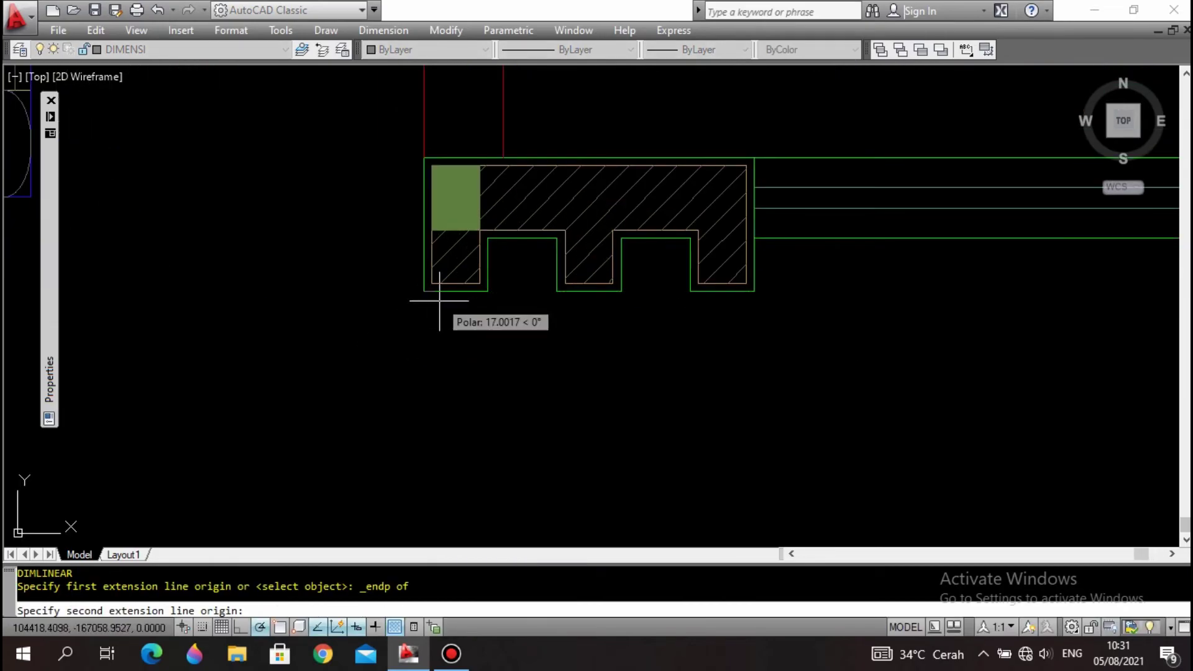
pyautogui.keyDown('shift'); pyautogui.rightClick(513, 216); pyautogui.keyUp('shift')
pyautogui.click(566, 335)
pyautogui.click(491, 301)
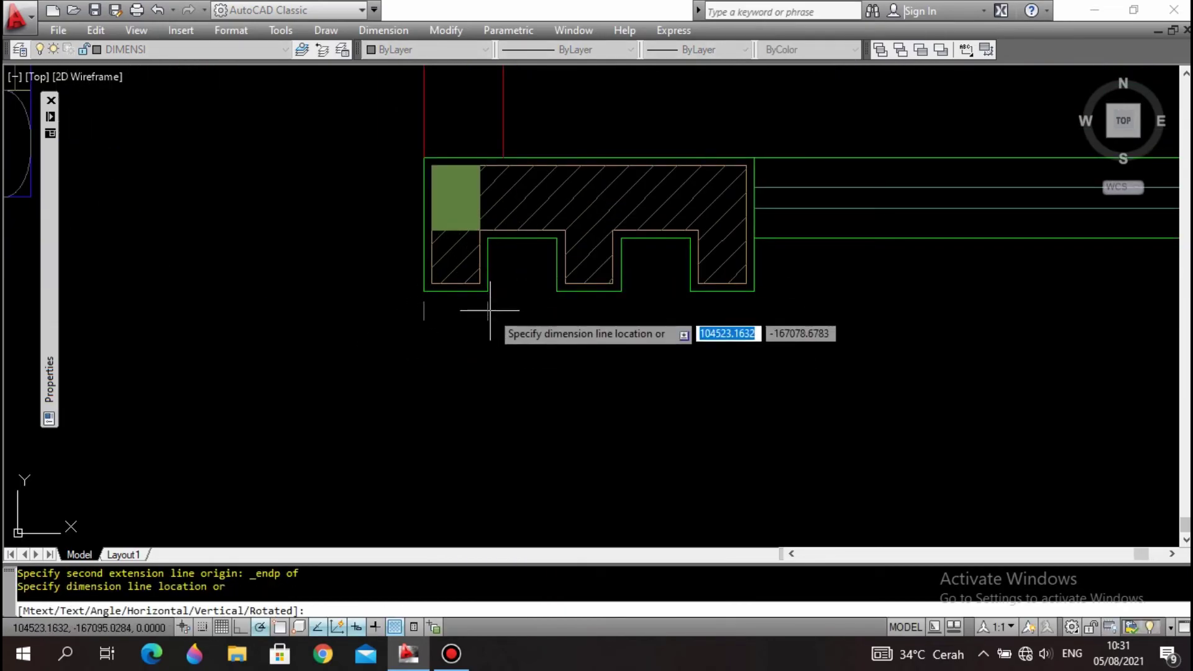
pyautogui.click(503, 373)
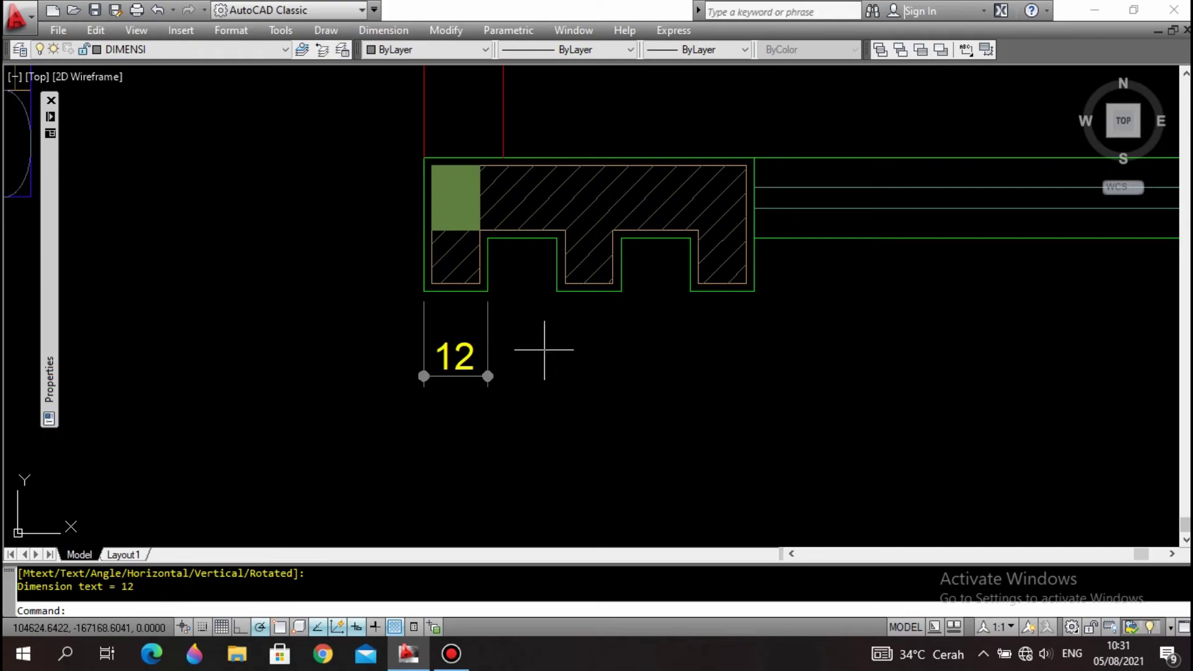
pyautogui.write('ddc')
# Step: Continue the chain with 13, 12 and 13 dimensions to the shape's right end
pyautogui.press('Return')
pyautogui.click(557, 291)
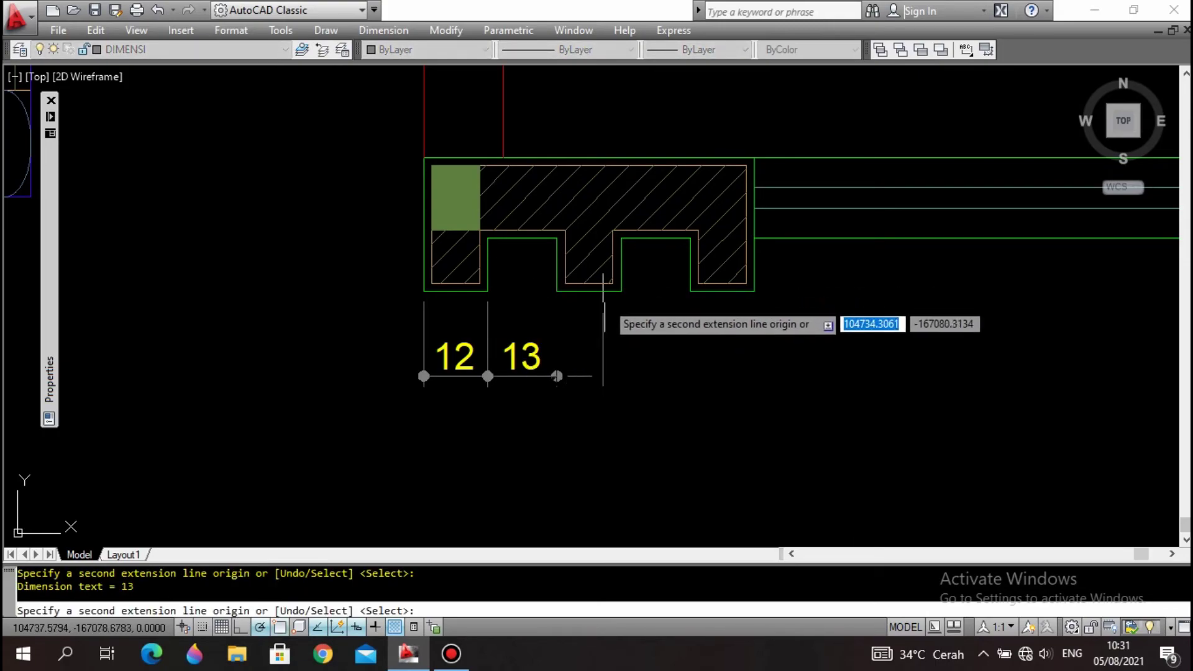
pyautogui.click(621, 291)
pyautogui.click(690, 290)
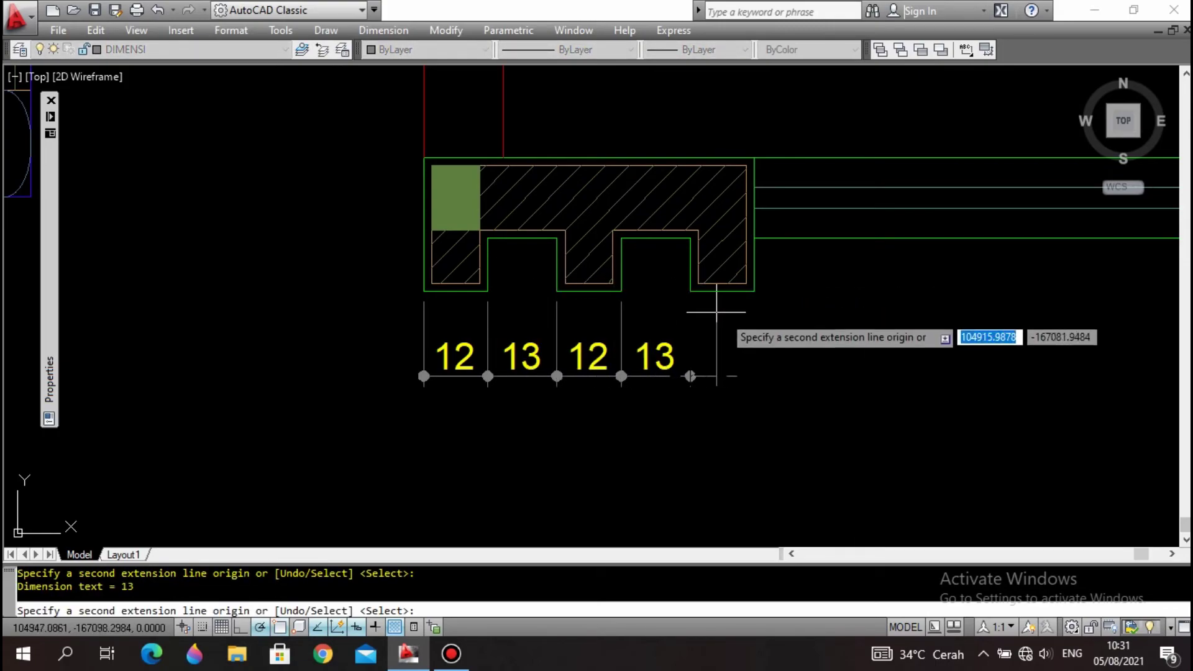
pyautogui.click(754, 291)
pyautogui.scroll(-5, 720, 335)
pyautogui.moveTo(725, 341); pyautogui.dragTo(600, 341, button='middle')
pyautogui.scroll(3, 671, 323)
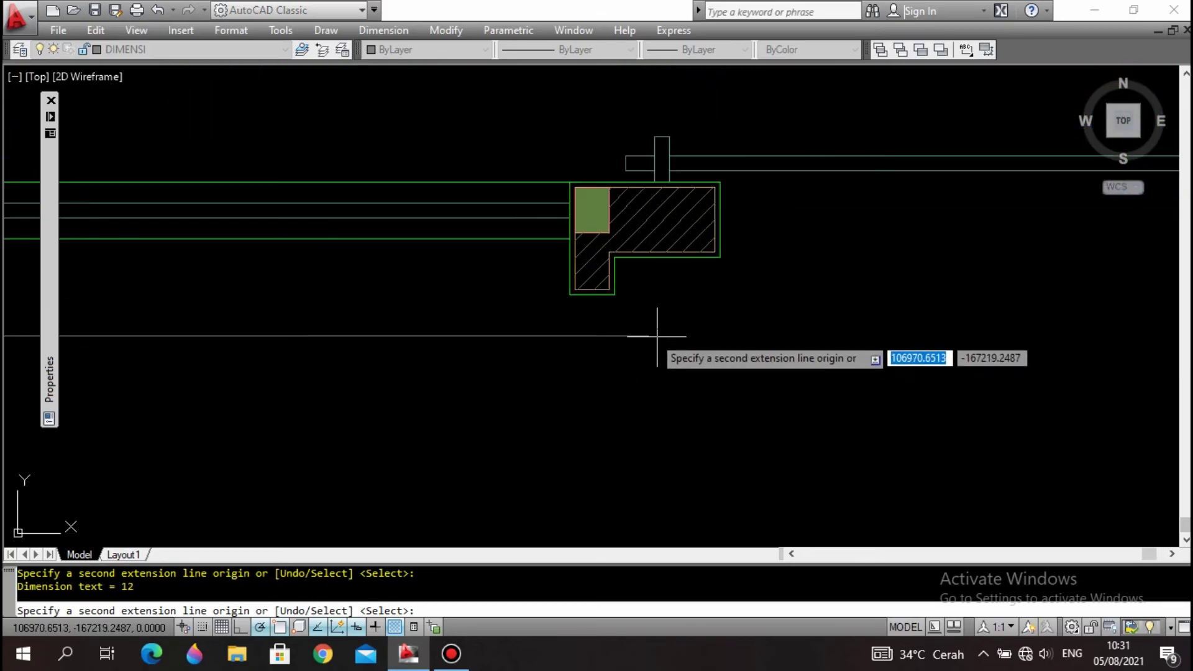
# Step: Continue the chain along the next shape with 172, 12 and 28 dimensions
pyautogui.click(570, 302)
pyautogui.click(615, 293)
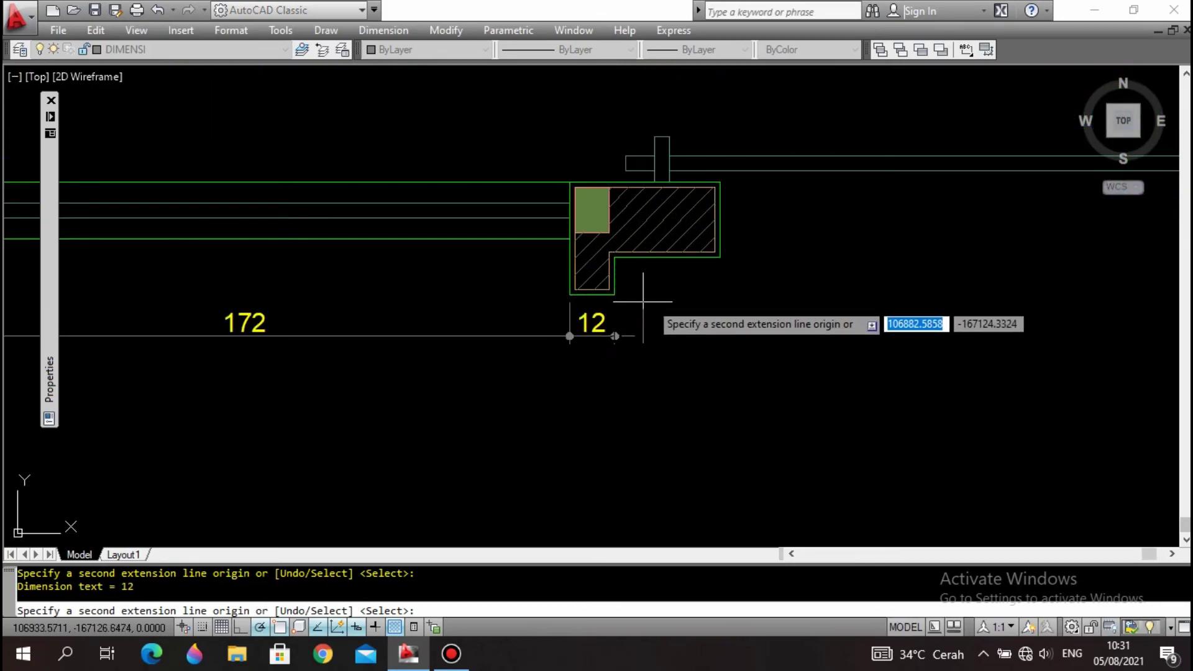
pyautogui.click(720, 265)
pyautogui.scroll(-5, 719, 265)
# Step: Finish the chain on the right shape with 210, 28 and 12 dimensions
pyautogui.moveTo(897, 311); pyautogui.dragTo(644, 319, button='middle')
pyautogui.scroll(3, 644, 319)
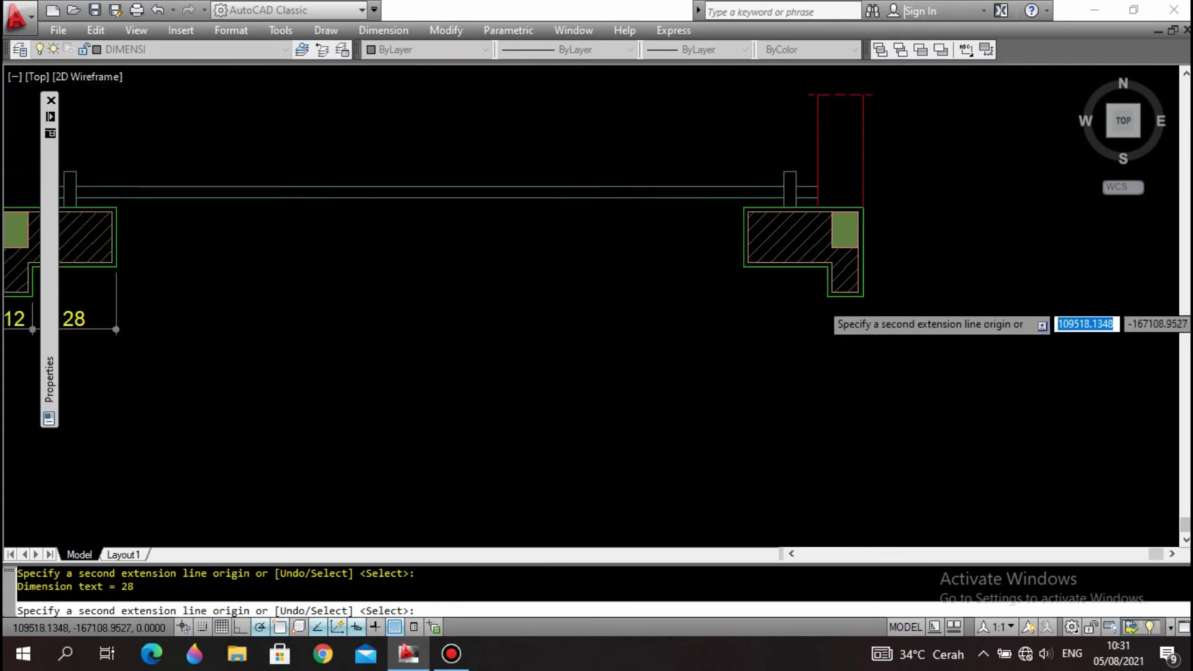
pyautogui.scroll(1, 713, 265)
pyautogui.click(712, 266)
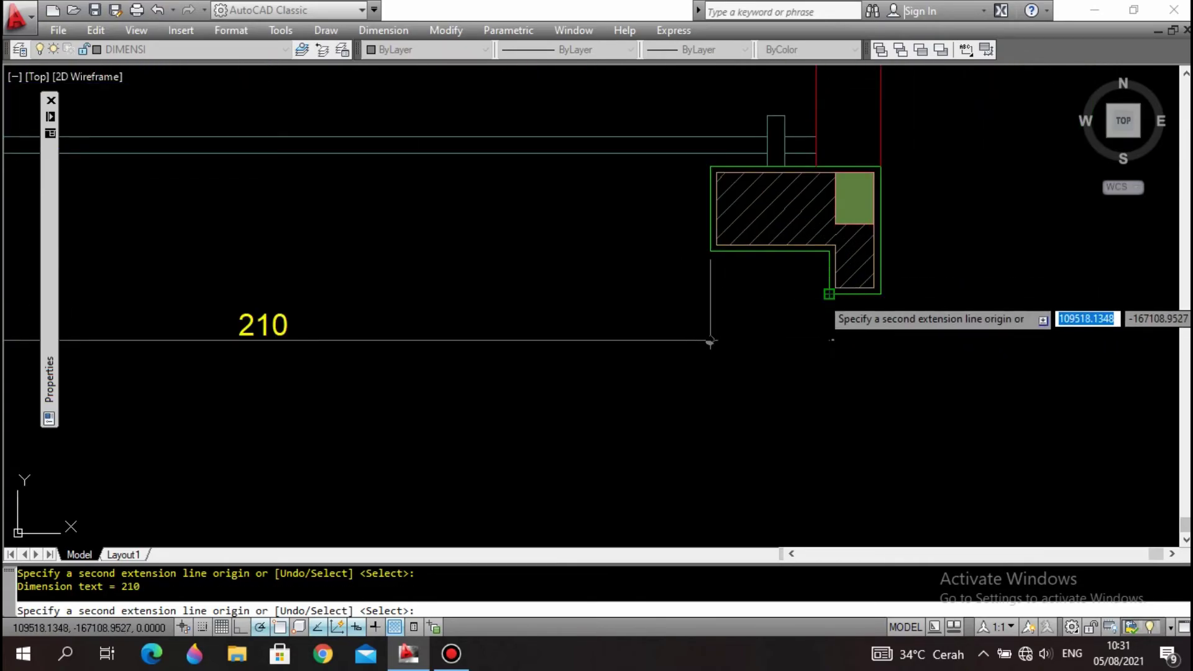
pyautogui.click(830, 293)
pyautogui.click(880, 292)
pyautogui.press('Escape')
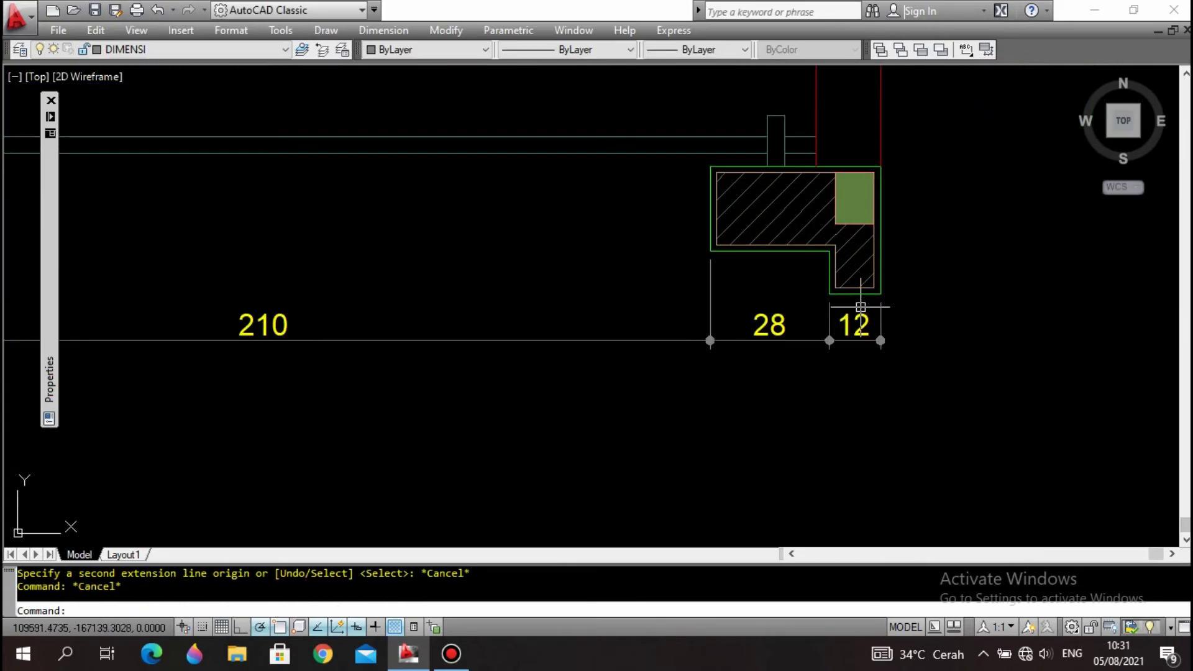
pyautogui.scroll(-5, 855, 306)
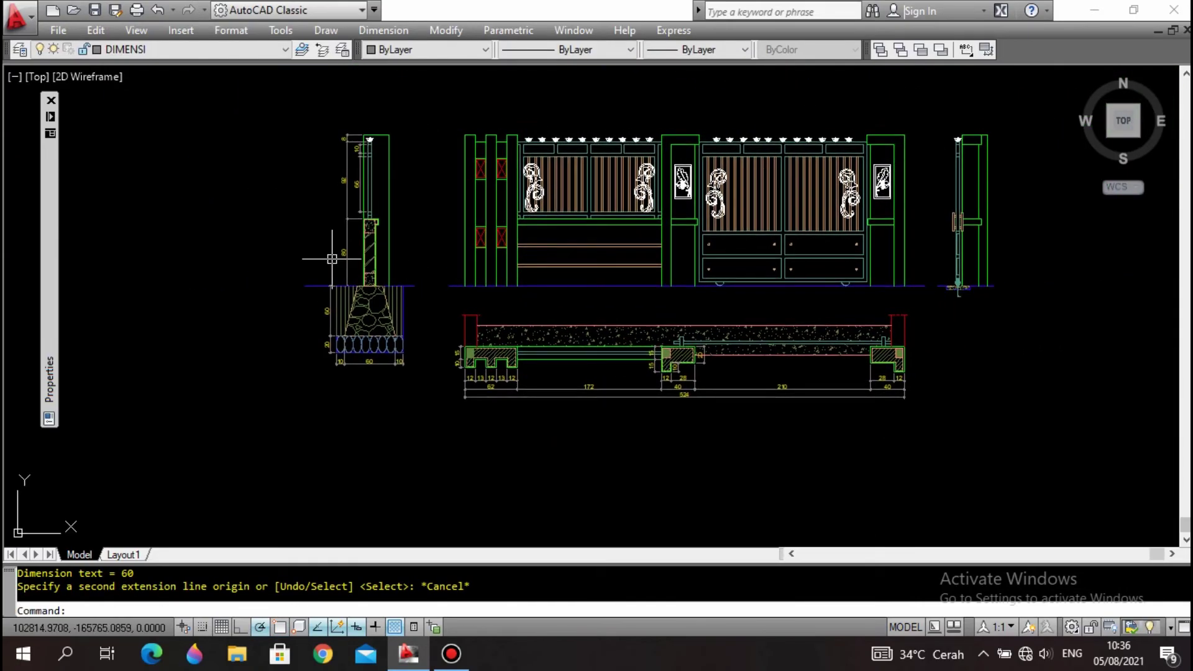
# Step: Disassociate the vertical dimension and stretch it perpendicular to read 80 for the lower column
pyautogui.scroll(2, 332, 259)
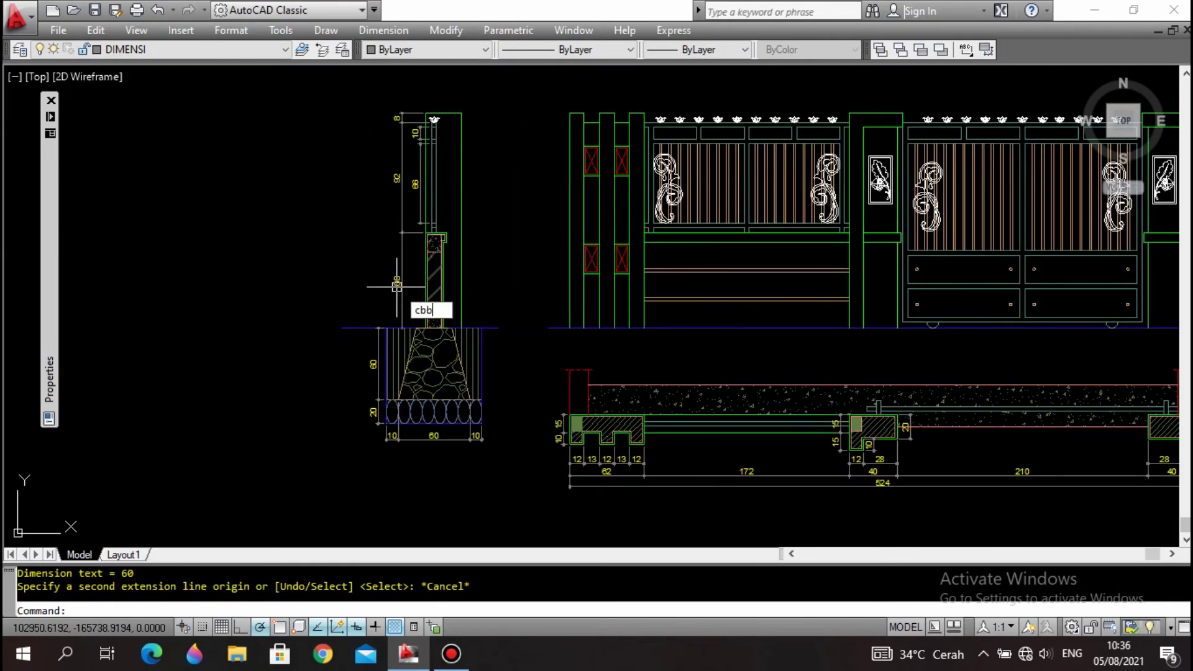
pyautogui.press('Return')
pyautogui.scroll(1, 397, 286)
pyautogui.press('Return')
pyautogui.click(403, 350)
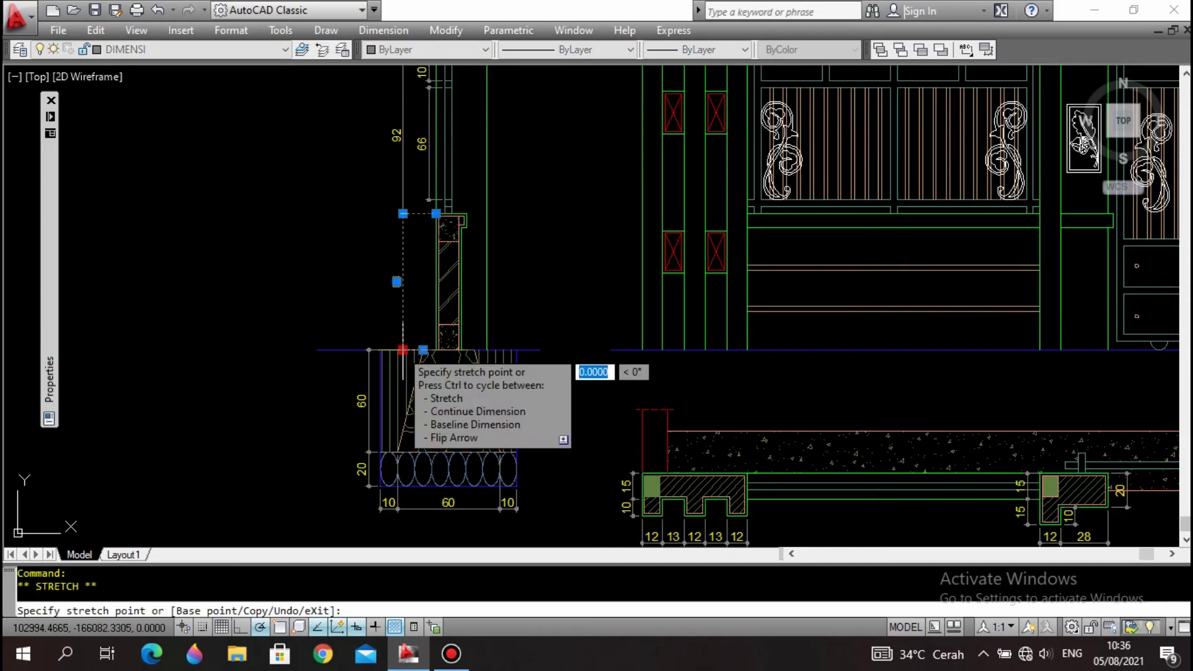
pyautogui.keyDown('shift'); pyautogui.rightClick(382, 348); pyautogui.keyUp('shift')
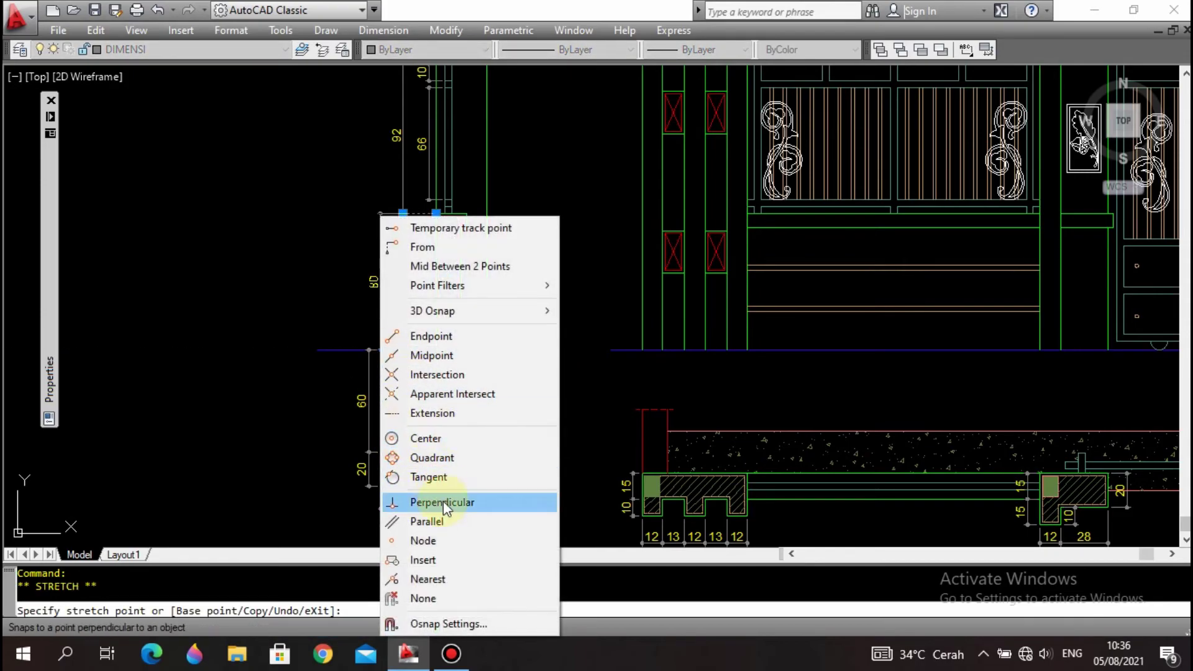
pyautogui.click(442, 501)
pyautogui.click(429, 211)
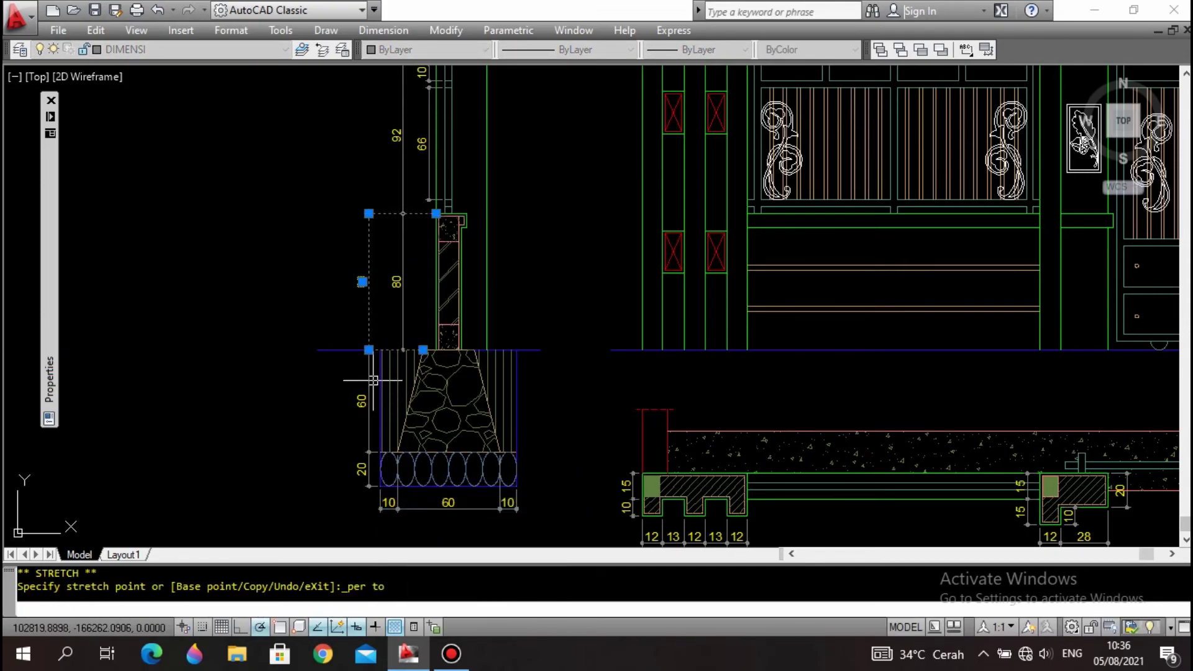
# Step: Stretch the other dimension point to an endpoint for the overall 180 height
pyautogui.click(436, 213)
pyautogui.scroll(2, 463, 249)
pyautogui.scroll(2, 463, 223)
pyautogui.keyDown('shift'); pyautogui.rightClick(465, 201); pyautogui.keyUp('shift')
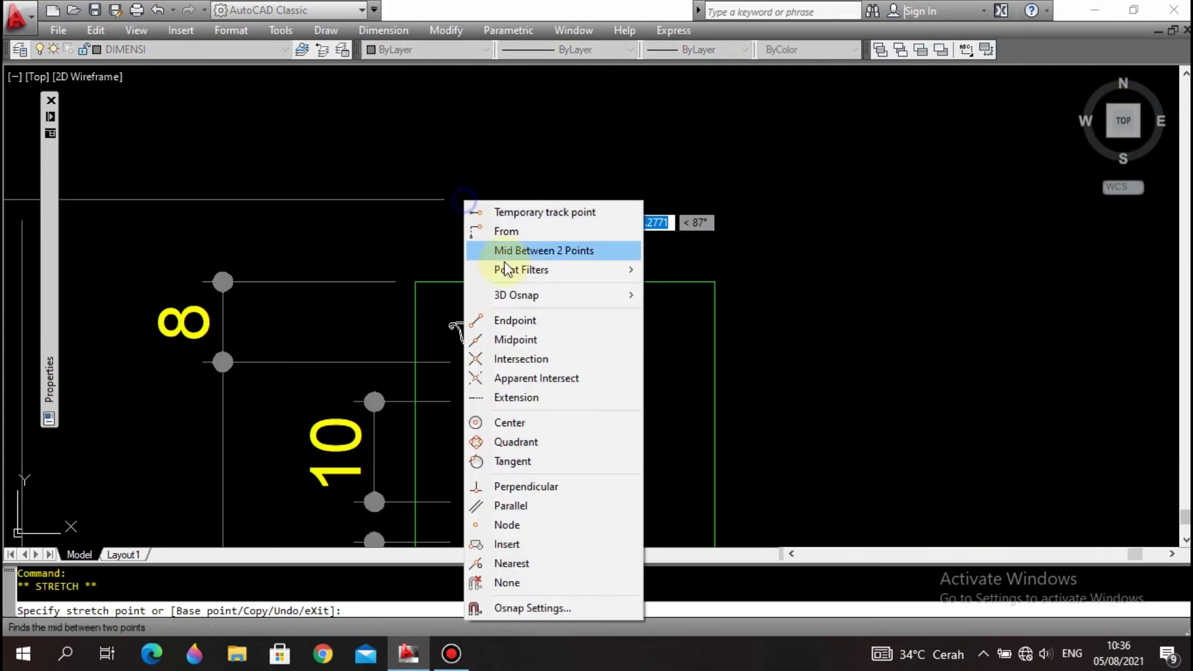
pyautogui.click(515, 320)
pyautogui.press('Escape')
pyautogui.scroll(-3, 472, 274)
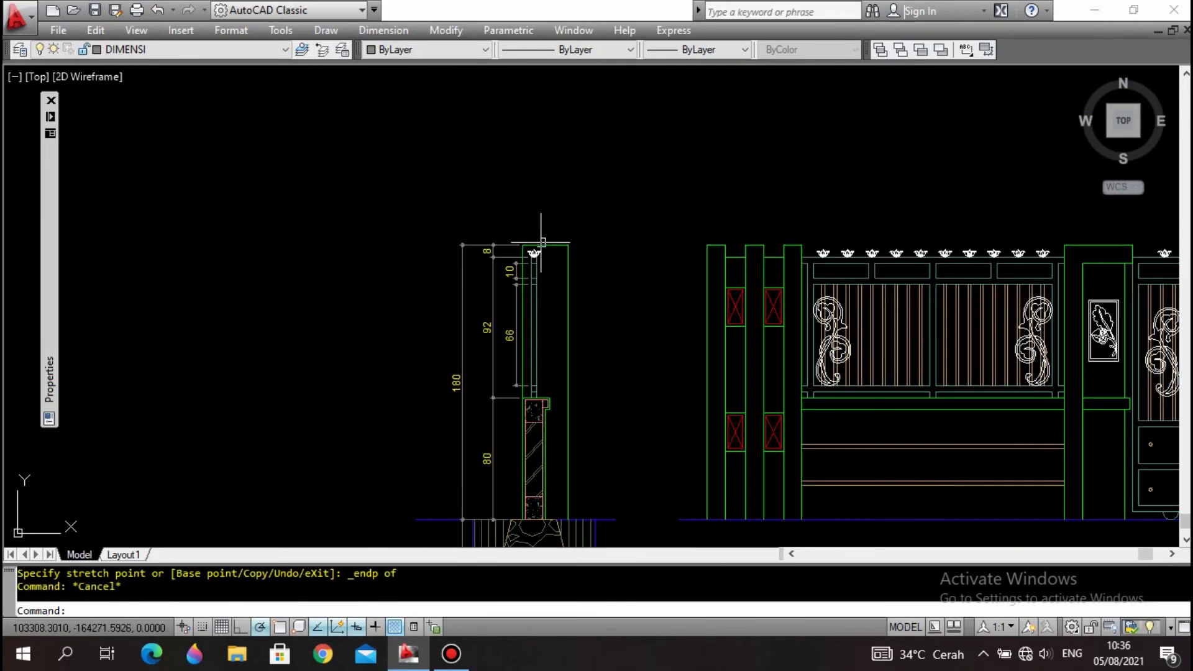
pyautogui.moveTo(521, 303)
pyautogui.mouseDown(button='middle')
pyautogui.moveTo(494, 267)
pyautogui.moveTo(503, 290)
pyautogui.mouseUp(button='middle')
pyautogui.scroll(-2, 495, 268)
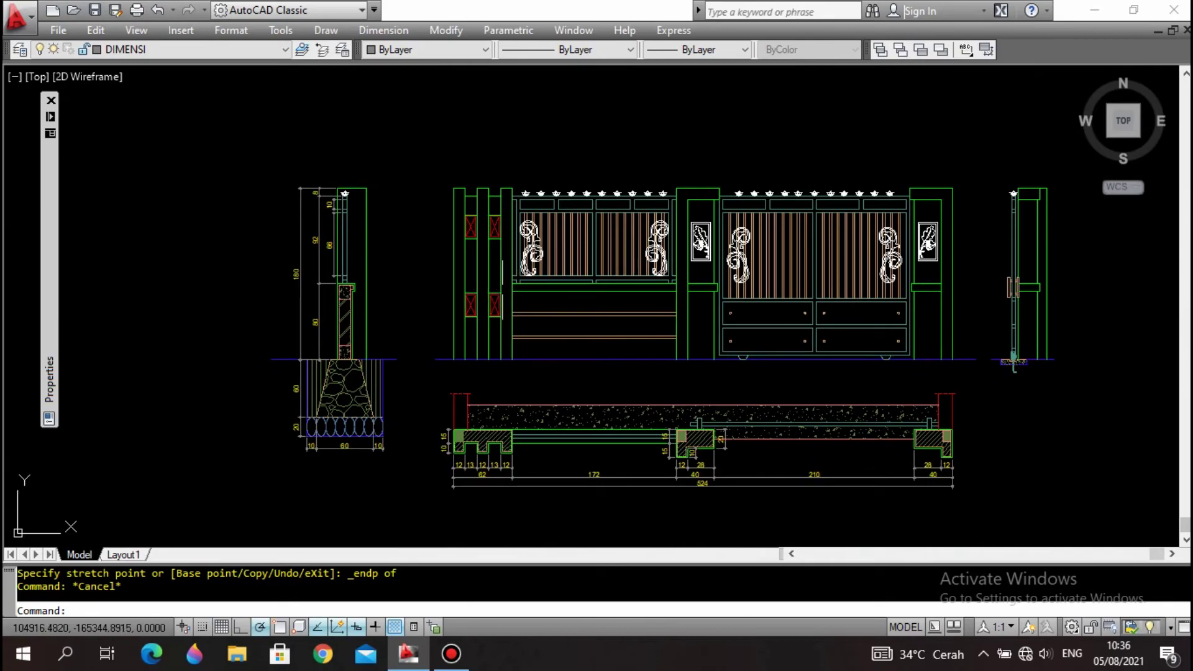
# Step: Hatch the insides of the three left pillars with the SOLID pattern
pyautogui.write('h')
pyautogui.press('Return')
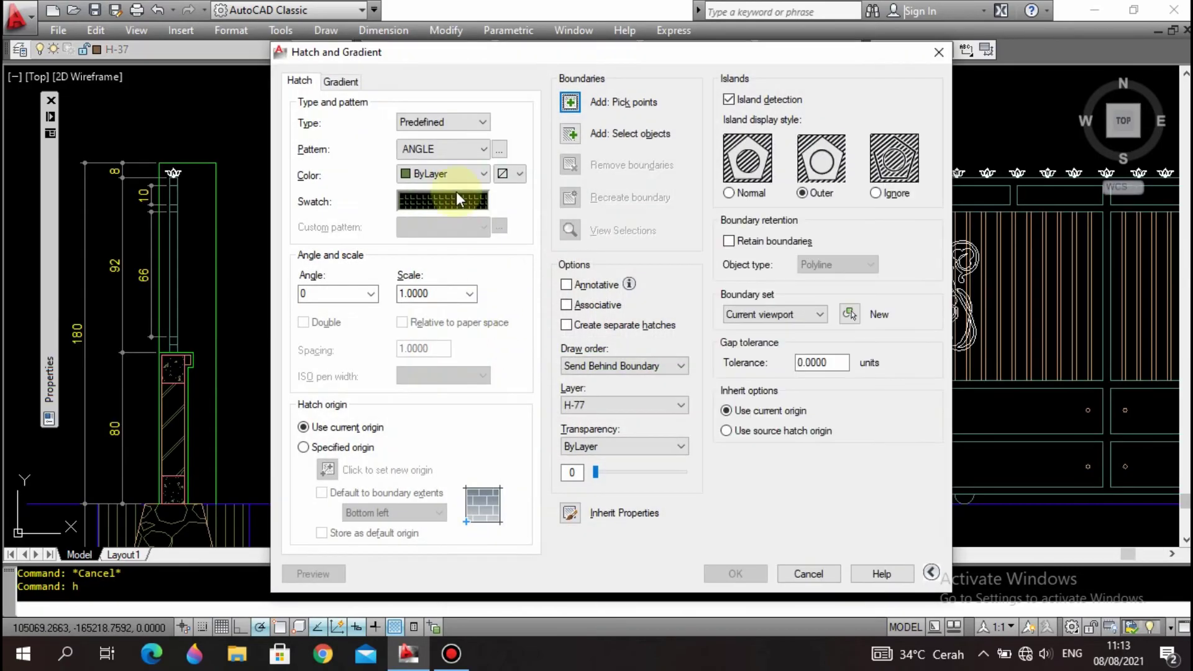
pyautogui.click(463, 203)
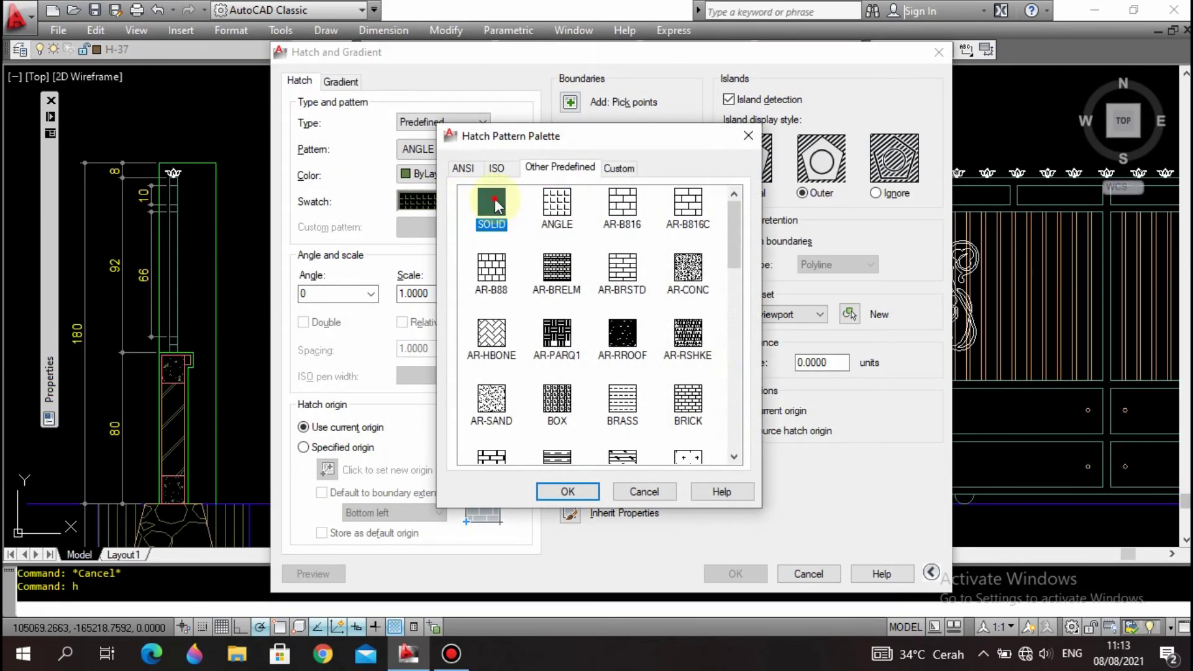
pyautogui.doubleClick(496, 203)
pyautogui.click(576, 117)
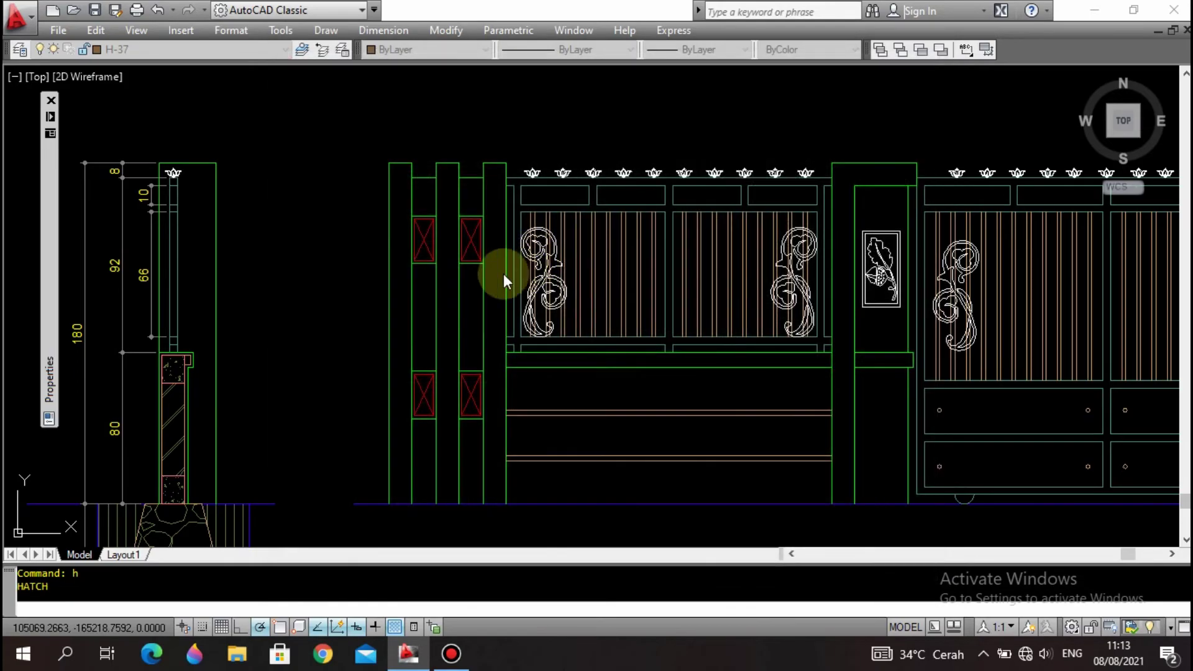
pyautogui.click(495, 269)
pyautogui.click(446, 265)
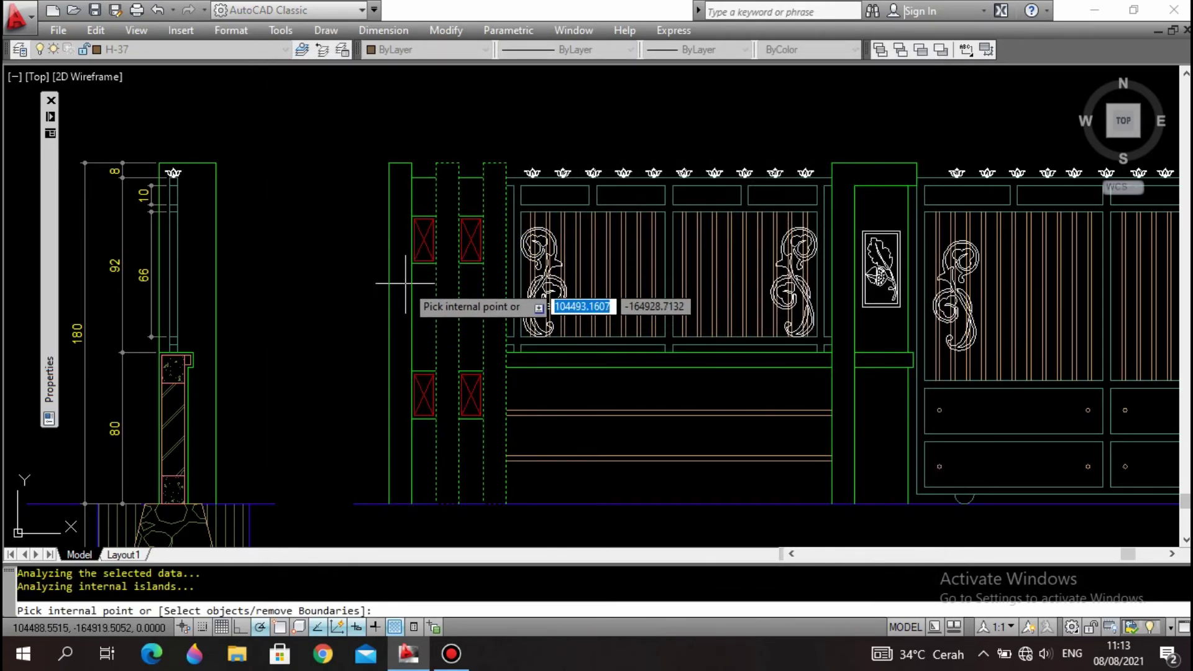
pyautogui.click(400, 274)
pyautogui.press('Return')
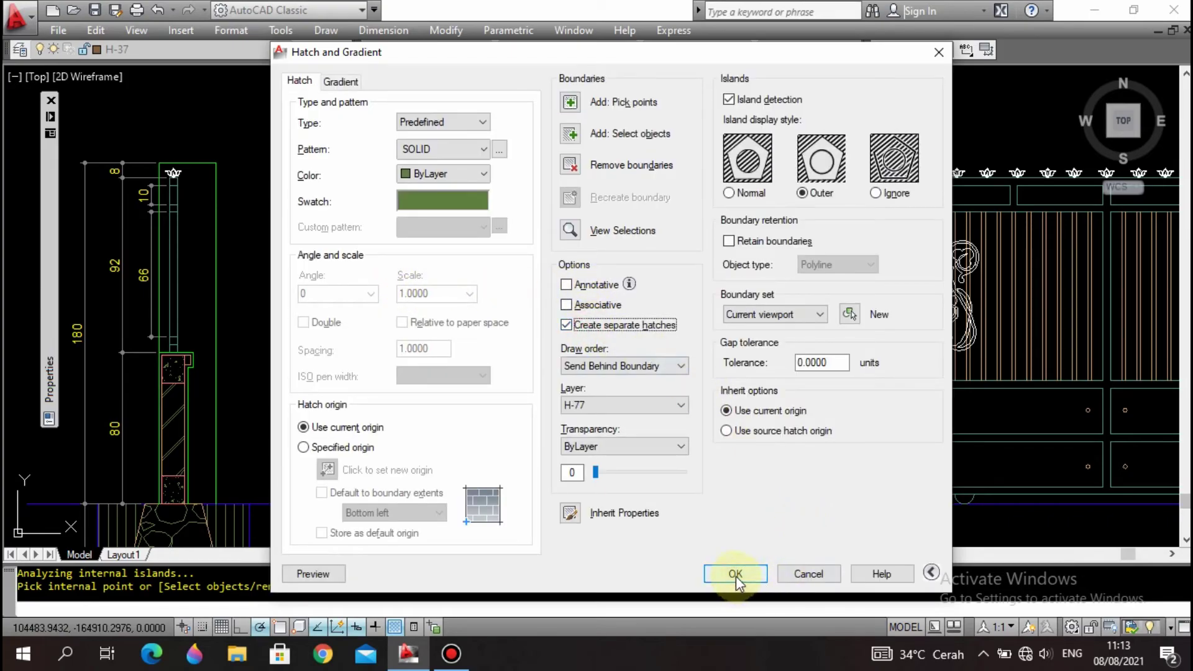
pyautogui.click(736, 575)
# Step: Recolour the pillar fill to grey 135,135,135 and match it onto another pillar's fill
pyautogui.click(521, 284)
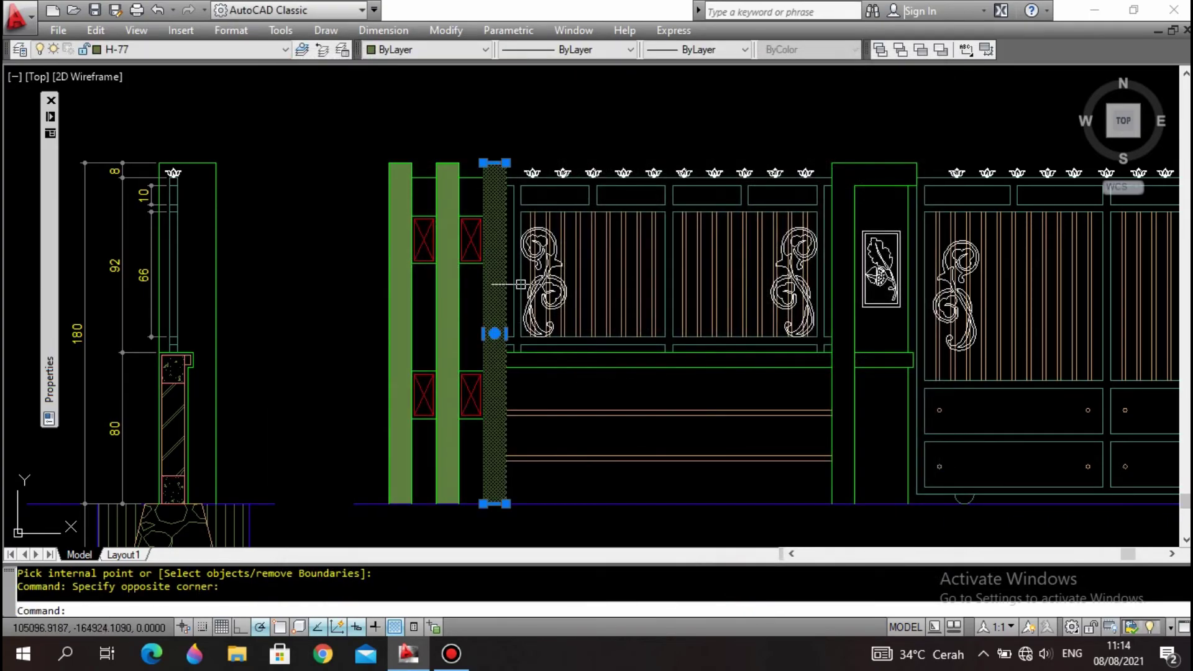
pyautogui.click(613, 50)
pyautogui.click(479, 57)
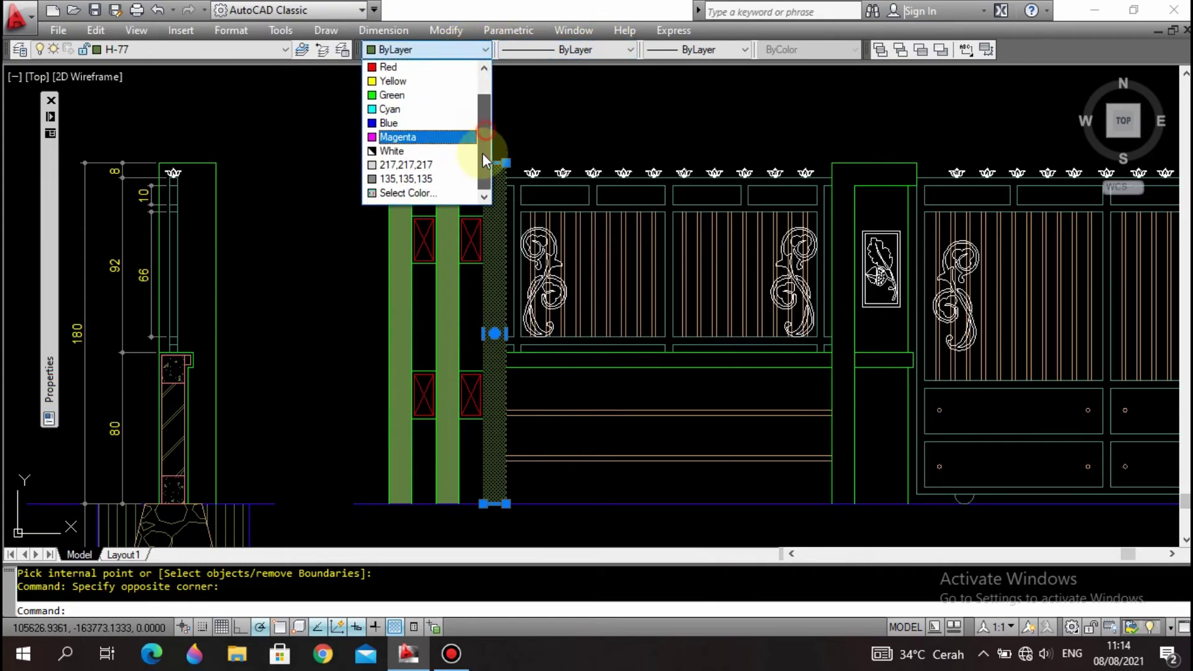
pyautogui.click(410, 179)
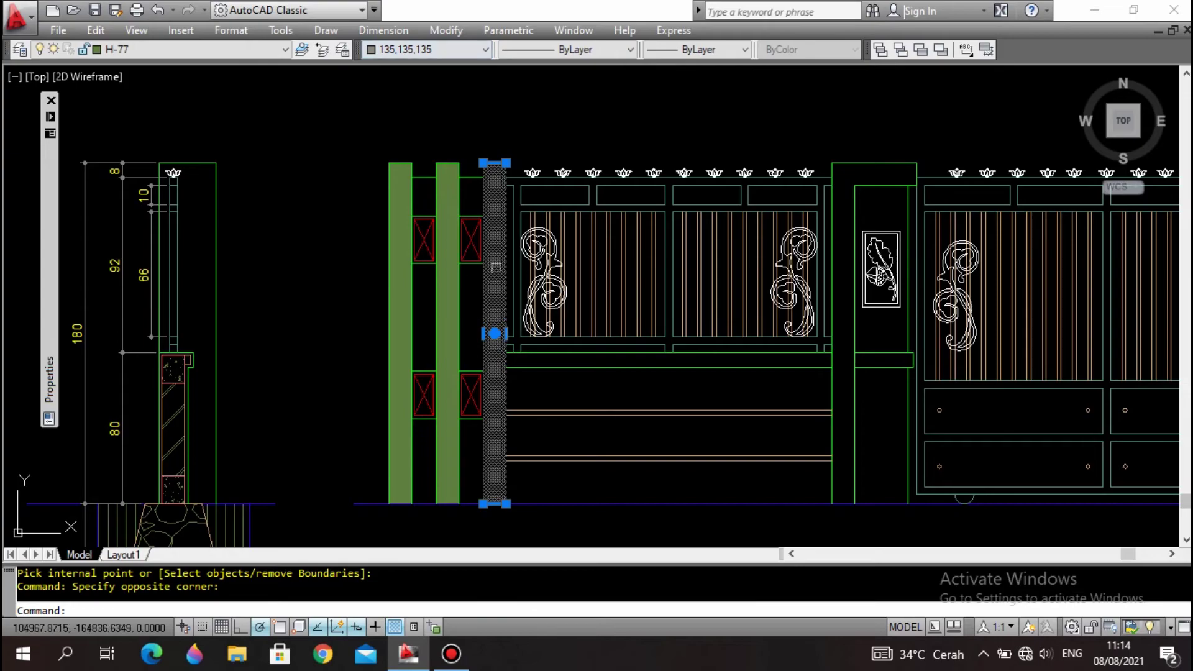
pyautogui.click(447, 333)
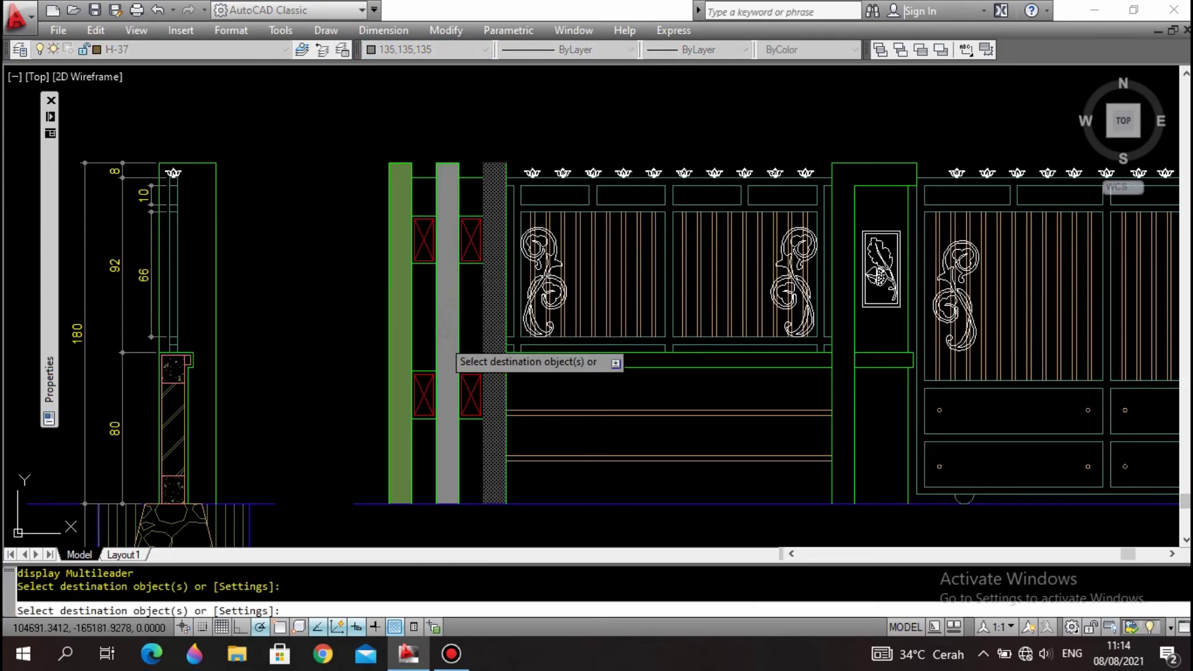
pyautogui.press('Escape')
pyautogui.moveTo(626, 298); pyautogui.dragTo(559, 298, button='middle')
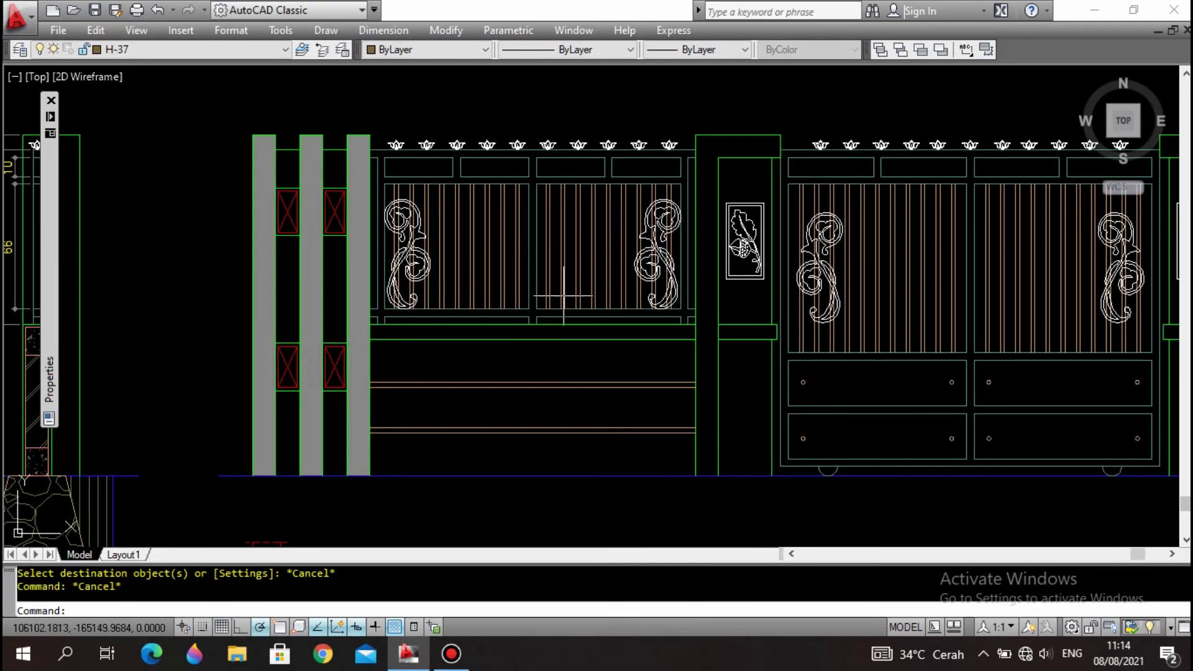
pyautogui.write('h')
pyautogui.press('Return')
# Step: Apply a new solid fill and turn the green fills light grey 217,217,217
pyautogui.click(571, 103)
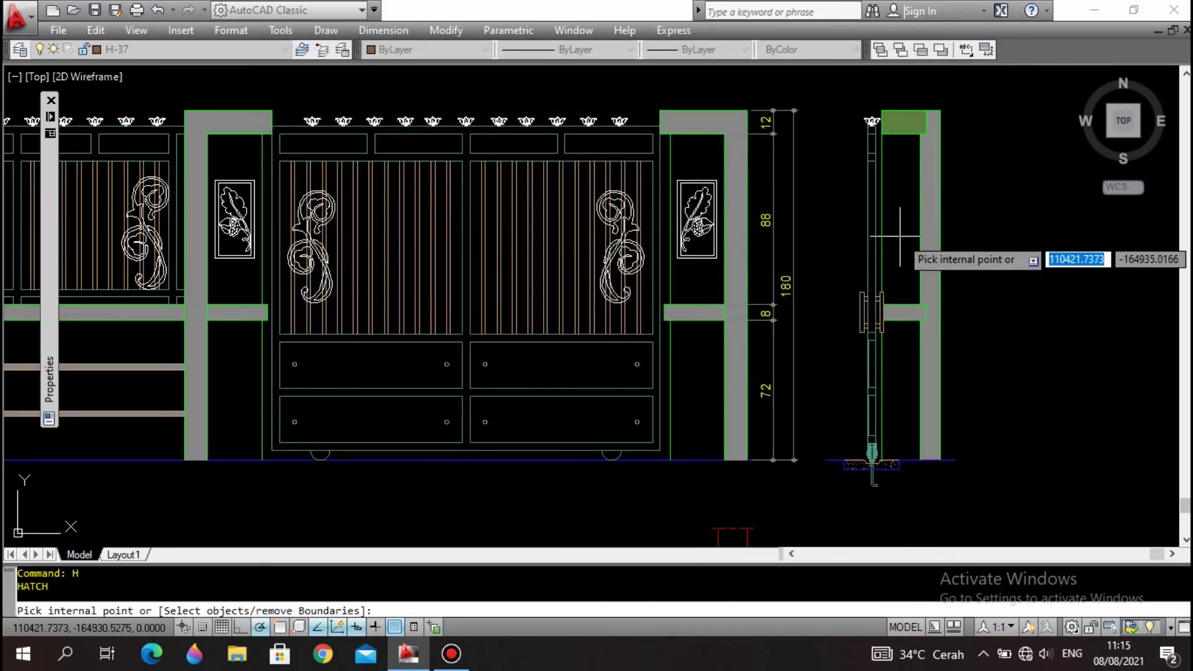
pyautogui.press('Return')
pyautogui.click(735, 572)
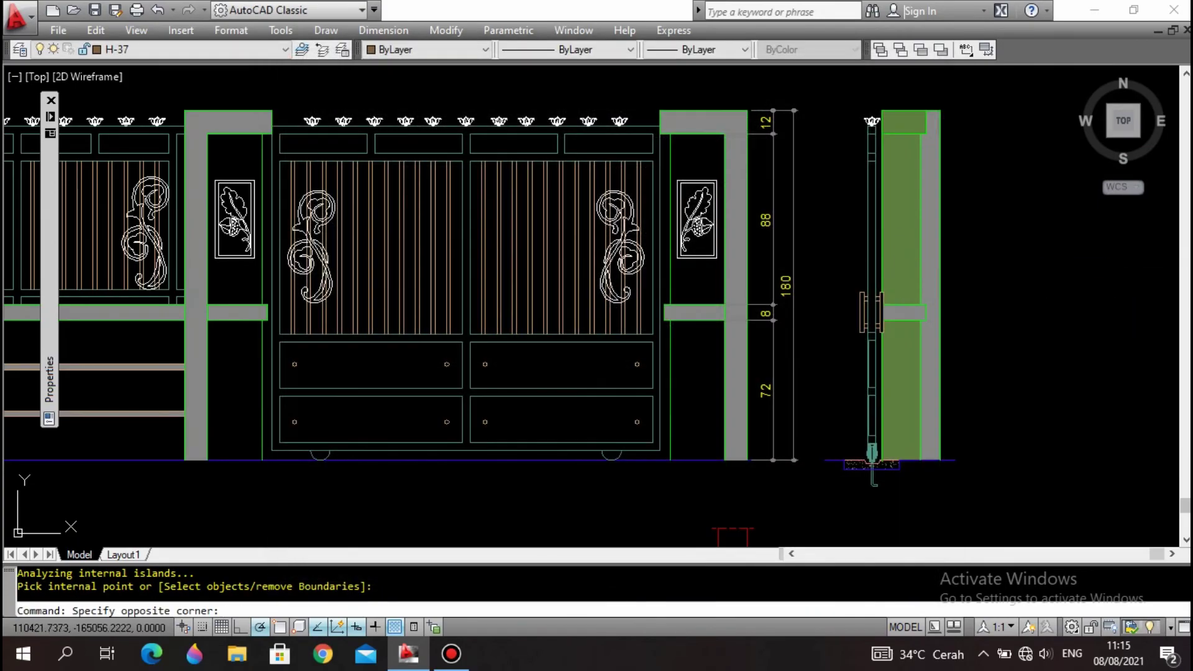
pyautogui.moveTo(904, 217); pyautogui.dragTo(769, 244)
pyautogui.click(429, 49)
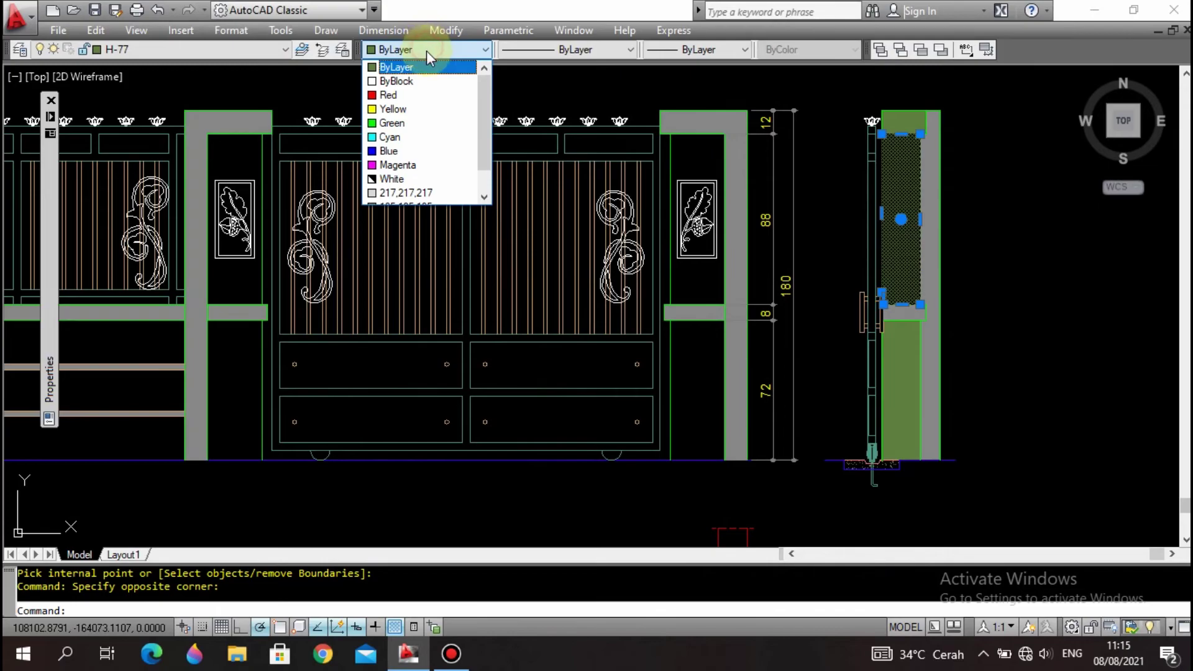
pyautogui.click(422, 194)
pyautogui.write('ma')
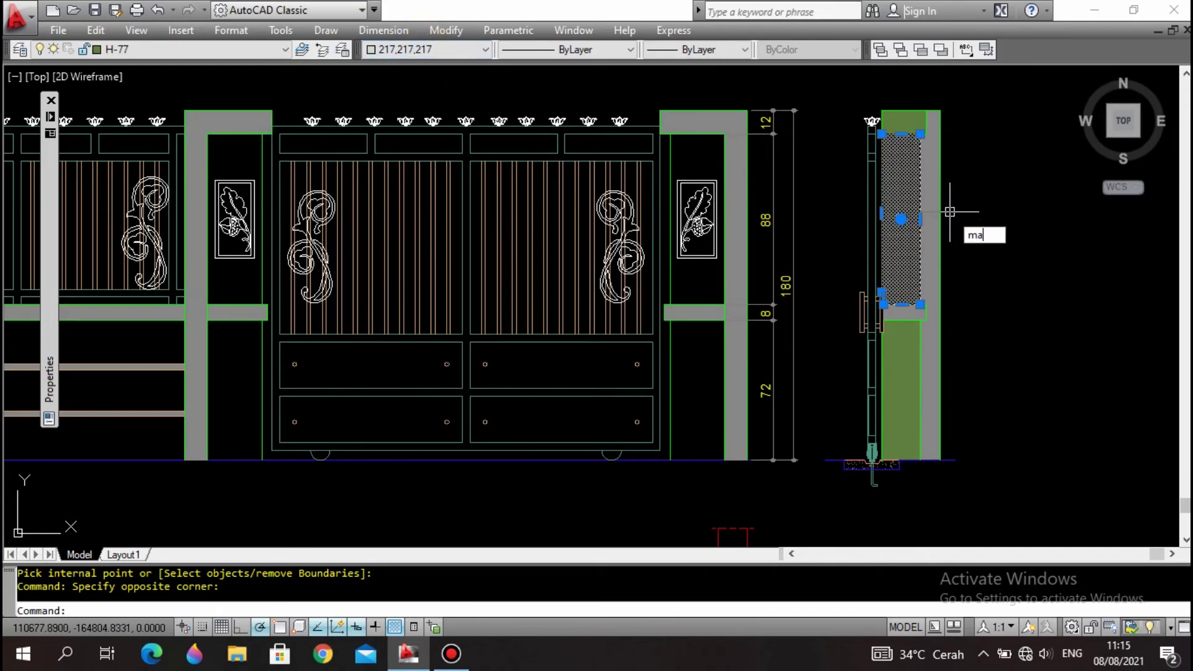
# Step: Match the light grey onto the lower green strip
pyautogui.press('Return')
pyautogui.click(901, 398)
pyautogui.press('Escape')
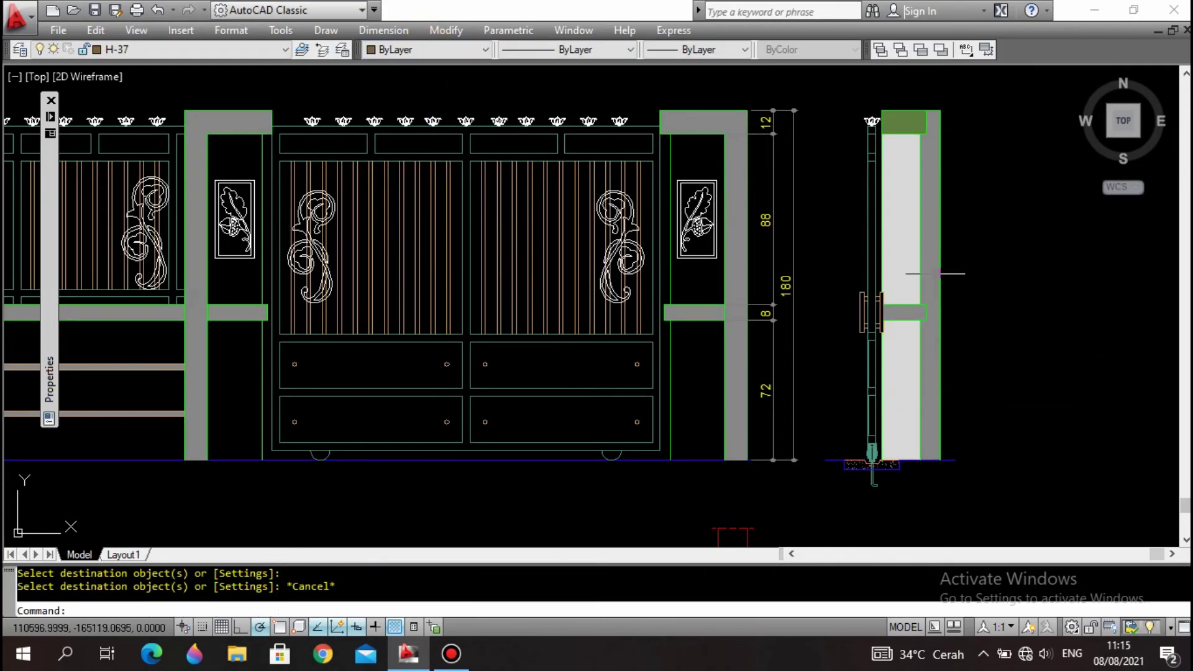
pyautogui.click(940, 274)
pyautogui.press('Return')
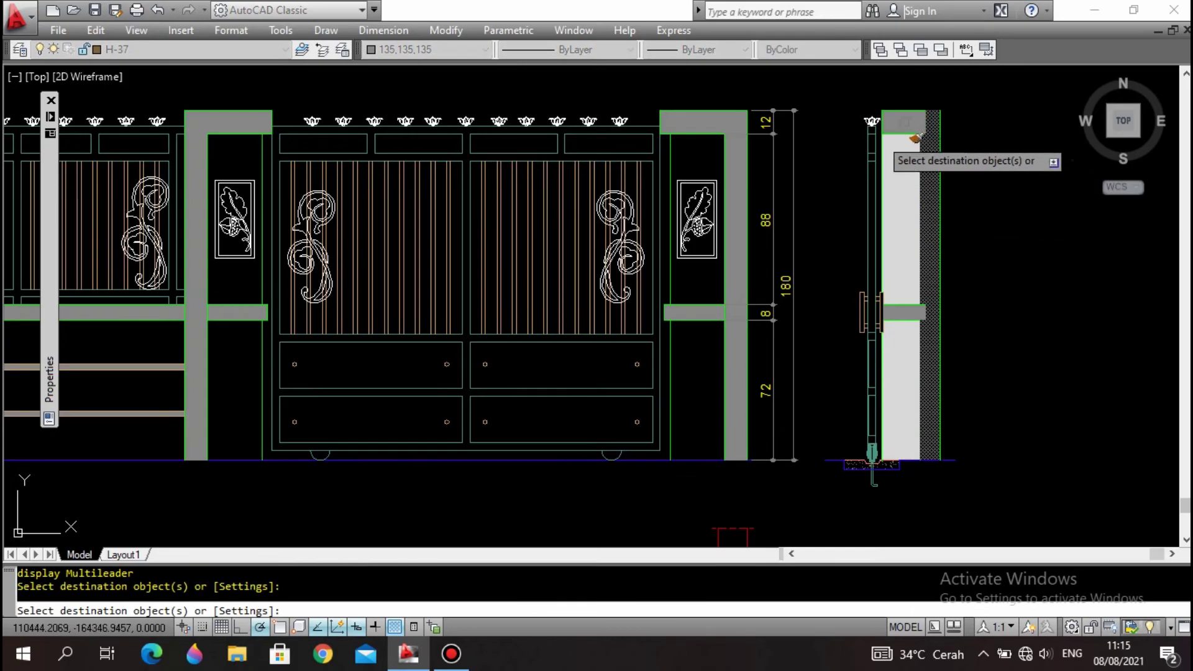
pyautogui.press('Escape')
# Step: Solid-fill the inside of the right-hand pillar
pyautogui.moveTo(755, 233); pyautogui.dragTo(886, 189, button='middle')
pyautogui.press('Return')
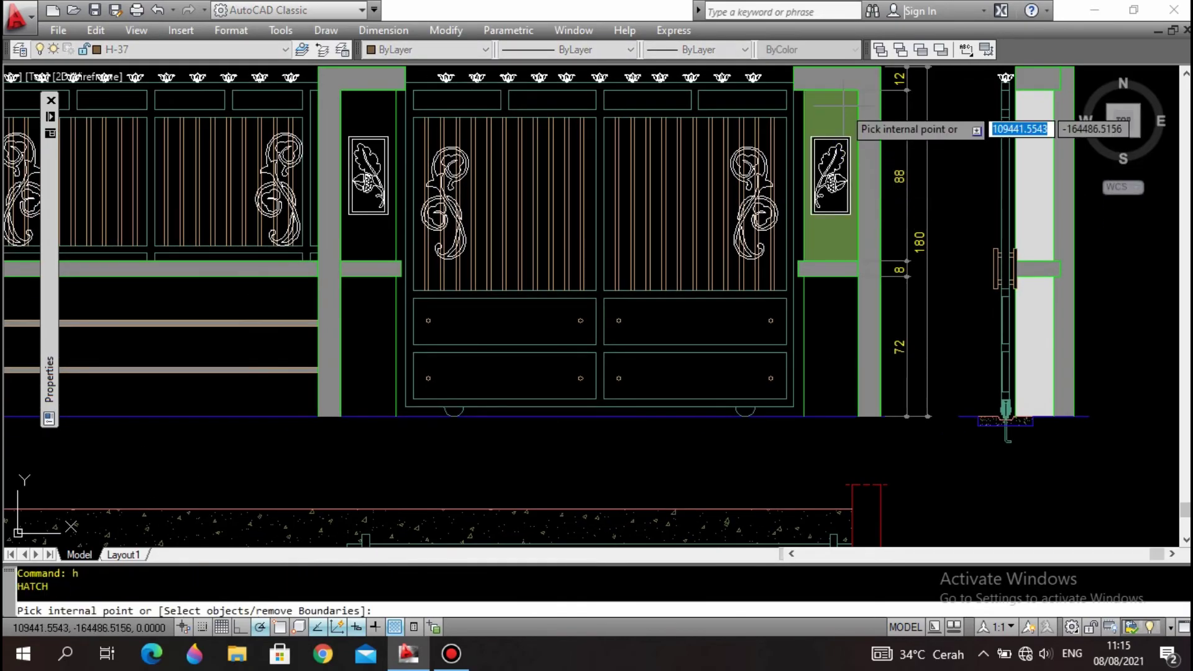
pyautogui.click(835, 202)
pyautogui.press('Return')
pyautogui.press('Return')
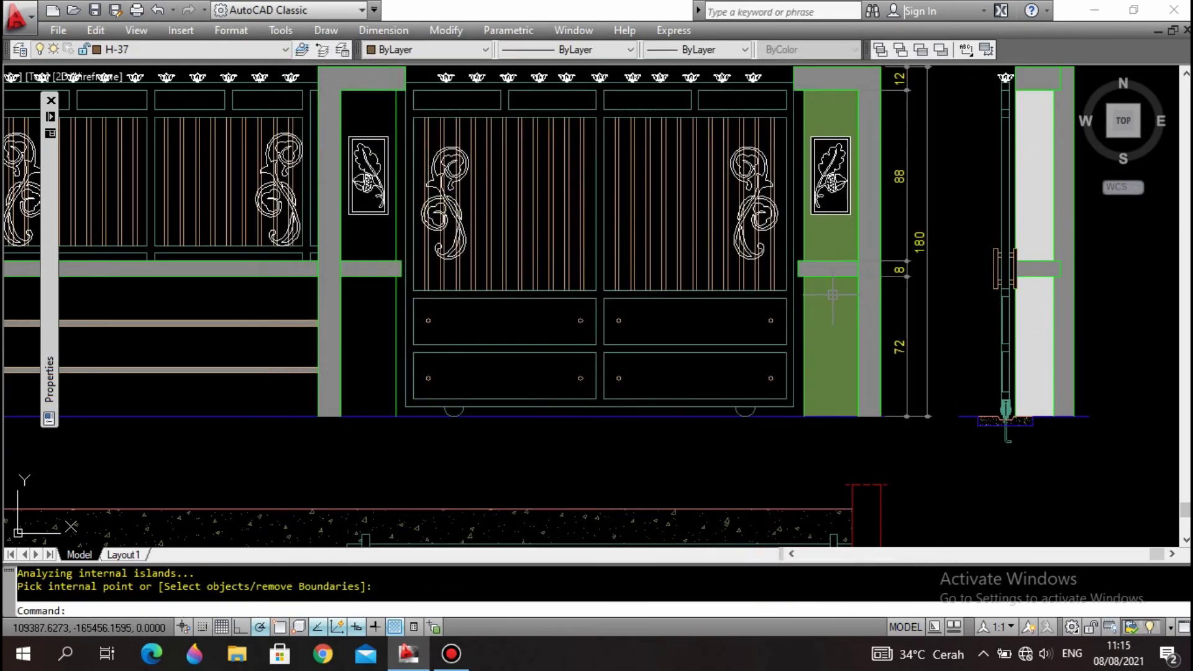
# Step: Match the side section's green strip to the light grey fill
pyautogui.moveTo(1046, 339); pyautogui.dragTo(1031, 335)
pyautogui.write('ma')
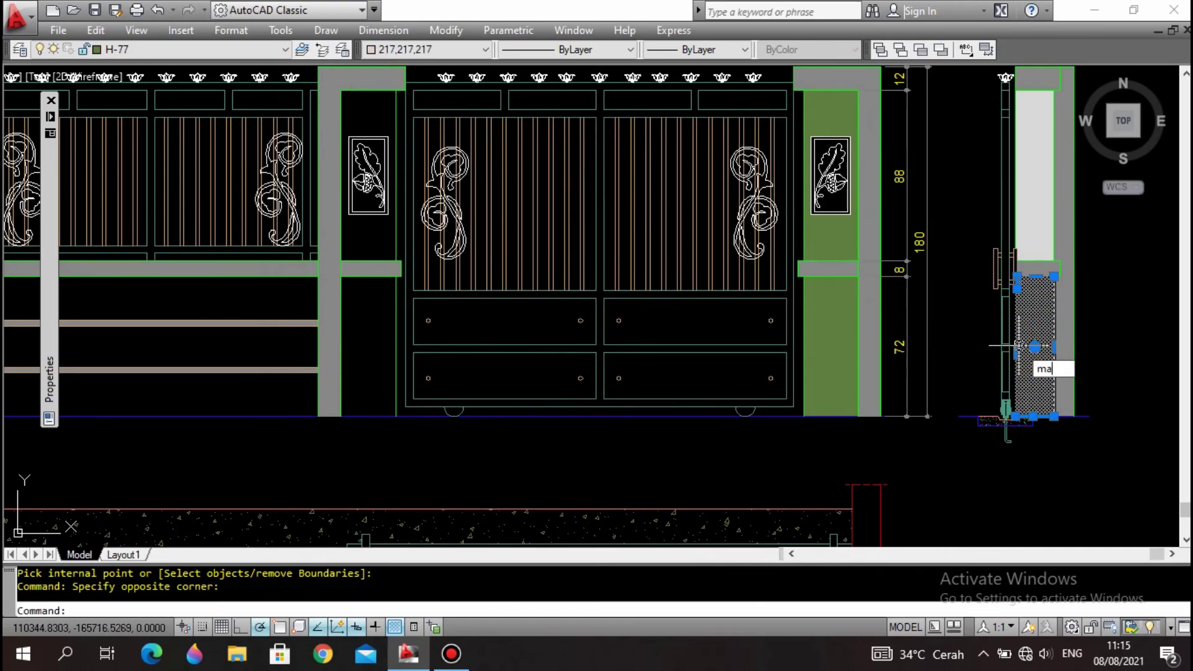
pyautogui.press('Return')
pyautogui.click(848, 348)
pyautogui.click(836, 304)
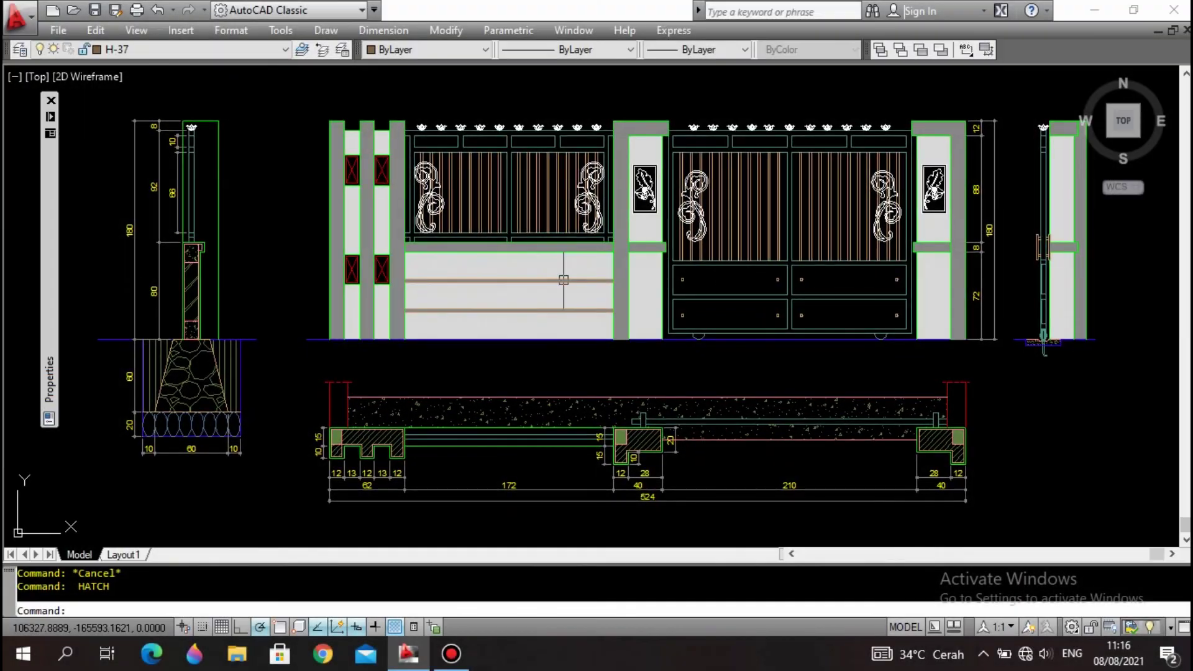
# Step: Open the WMF0 scroll ornament block in the Block Editor
pyautogui.scroll(6, 437, 207)
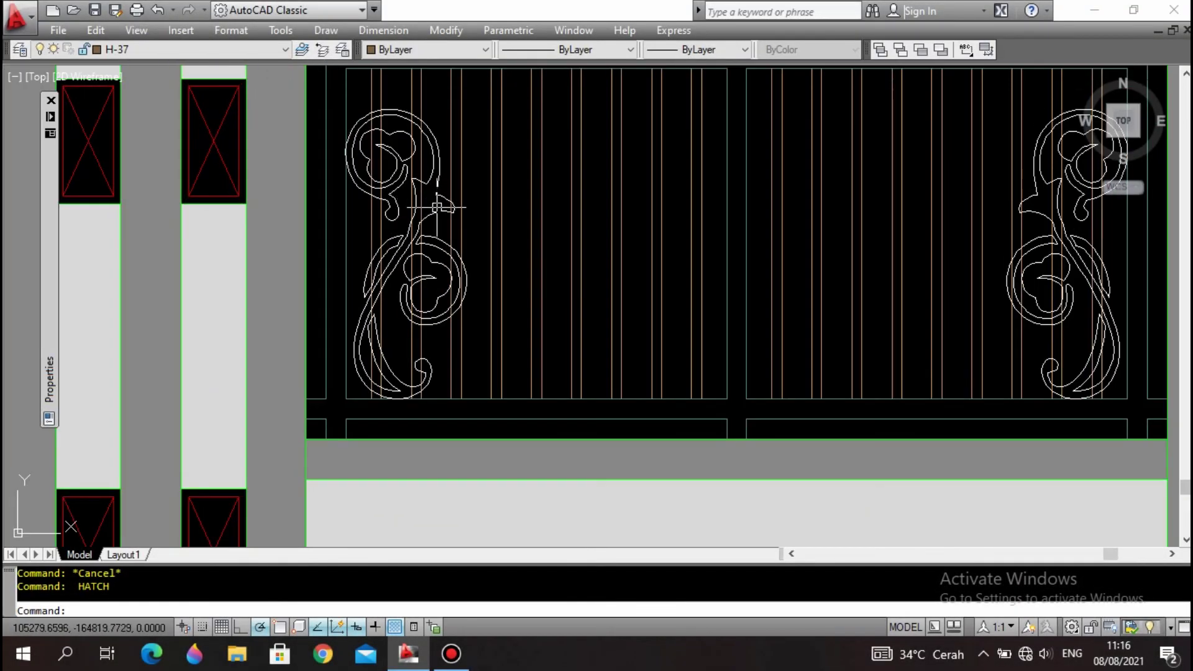
pyautogui.doubleClick(440, 207)
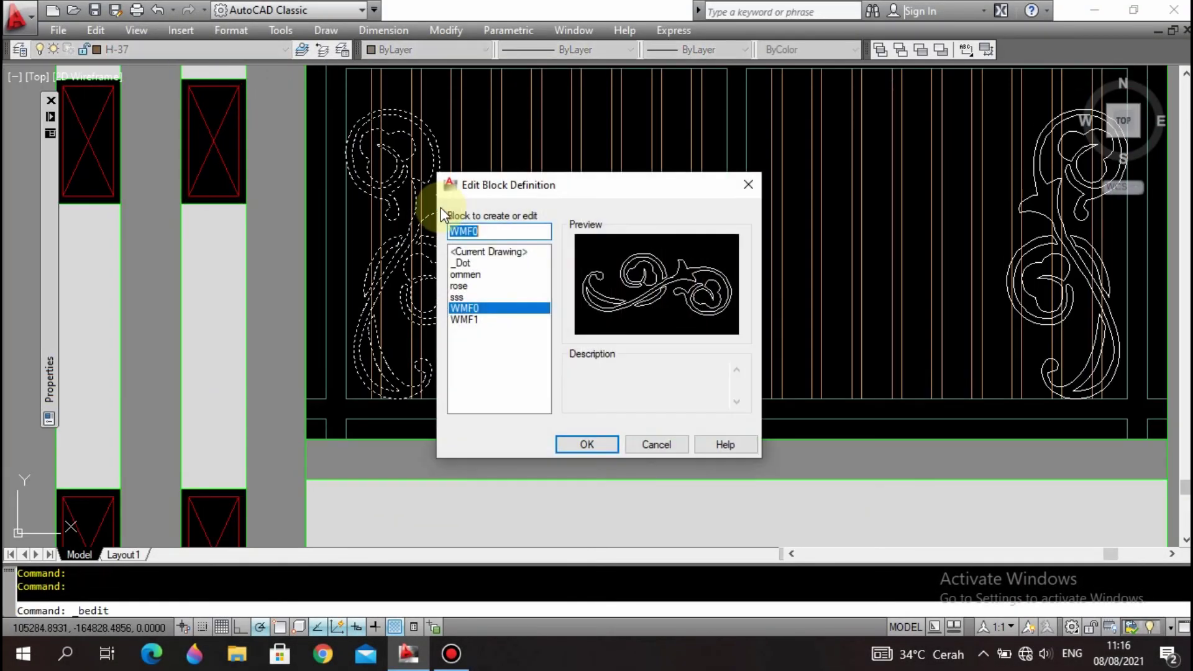
pyautogui.press('Escape')
pyautogui.press('Escape')
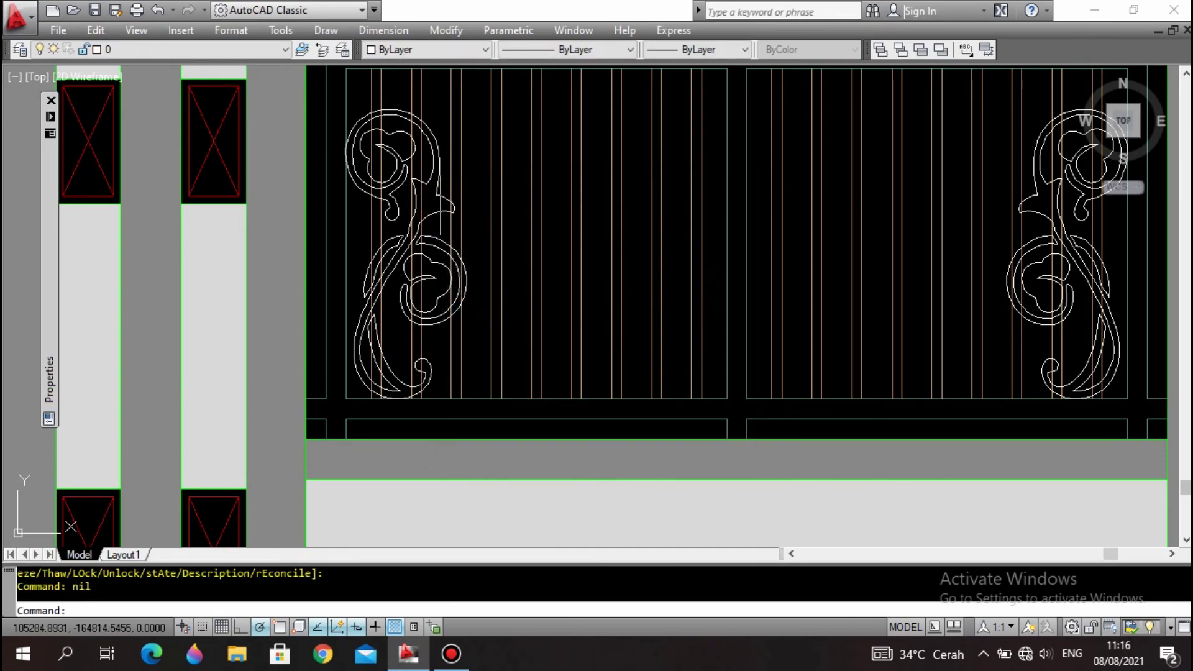
pyautogui.doubleClick(438, 205)
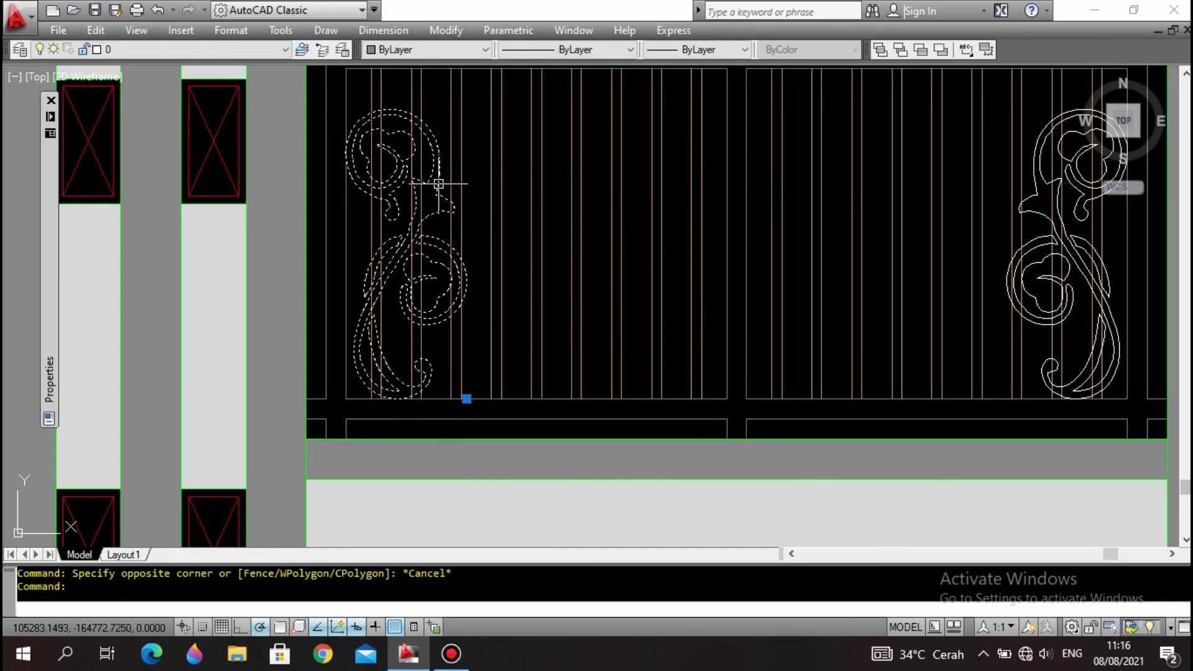
pyautogui.click(616, 436)
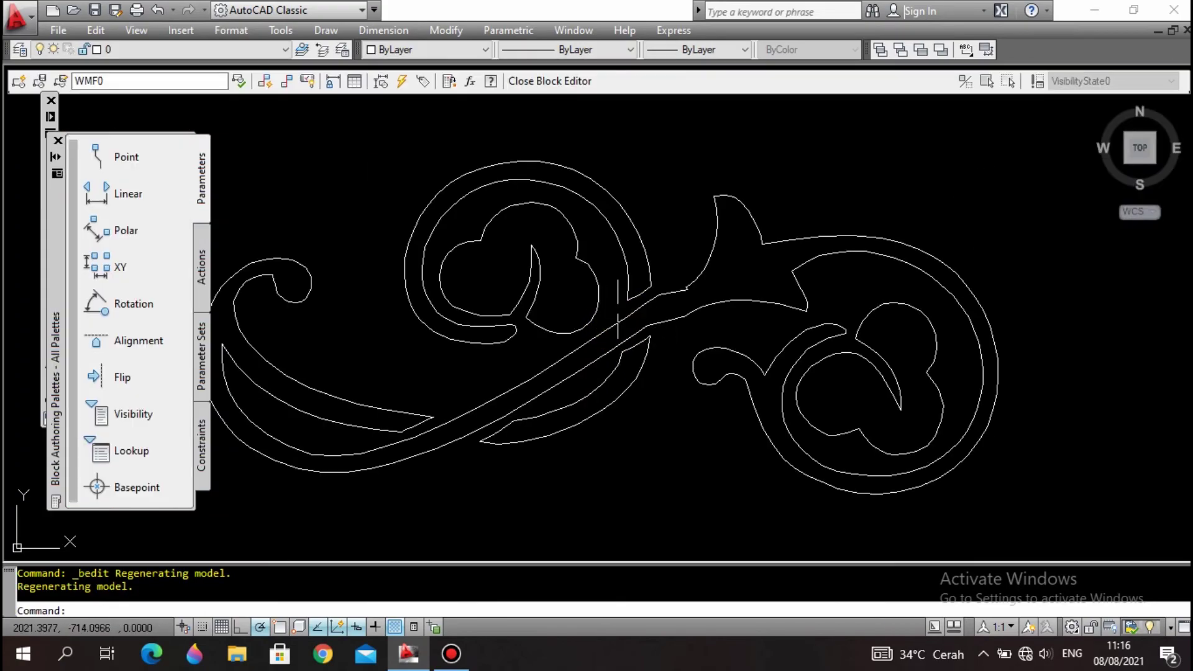
# Step: Set up a solid hatch using the current green colour
pyautogui.write('H')
pyautogui.press('Return')
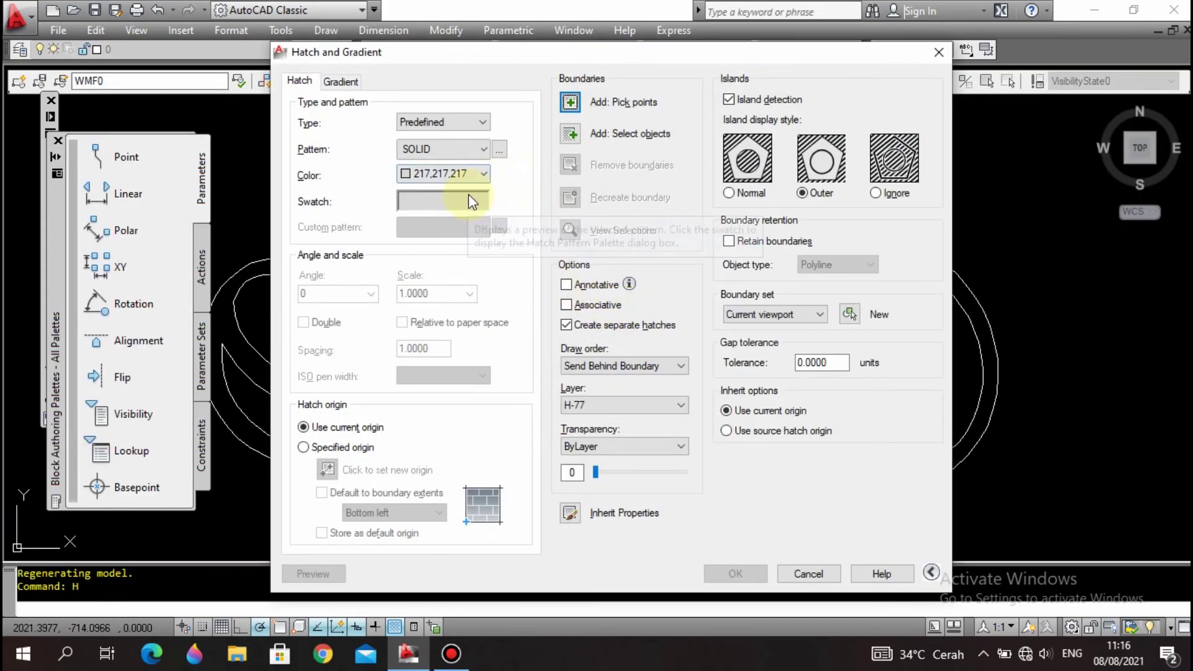
pyautogui.click(476, 175)
pyautogui.click(469, 193)
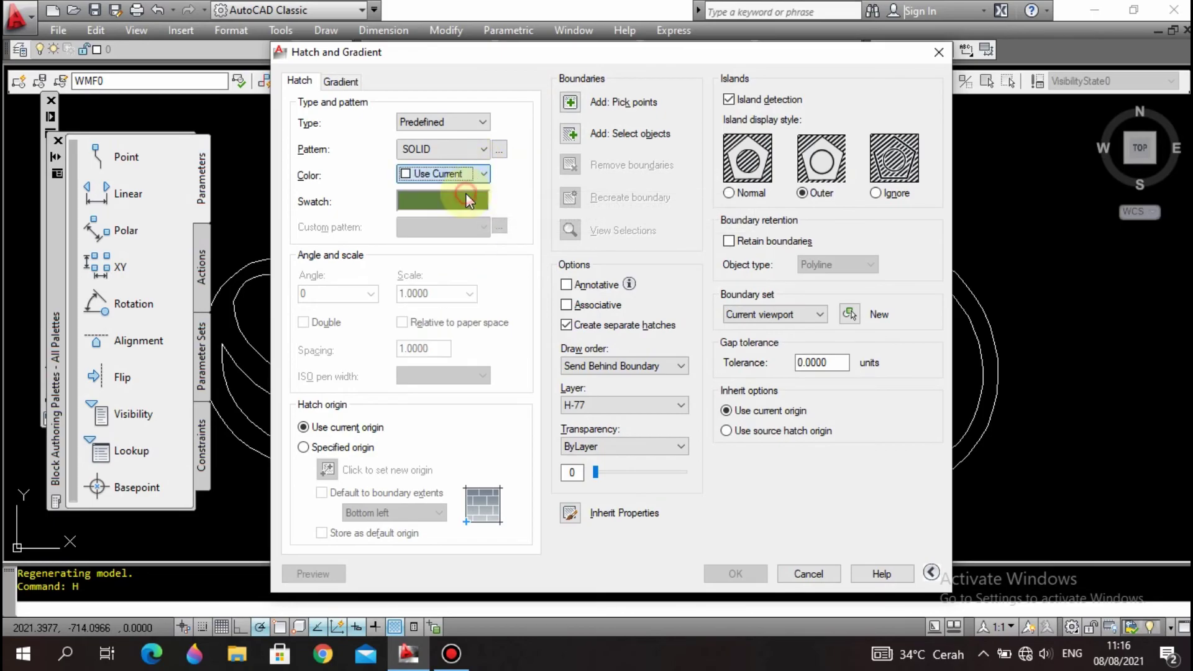
# Step: Fill the ornament's scroll body, leaf and flower areas, then close the Block Editor saving WMF0
pyautogui.click(570, 102)
pyautogui.click(605, 220)
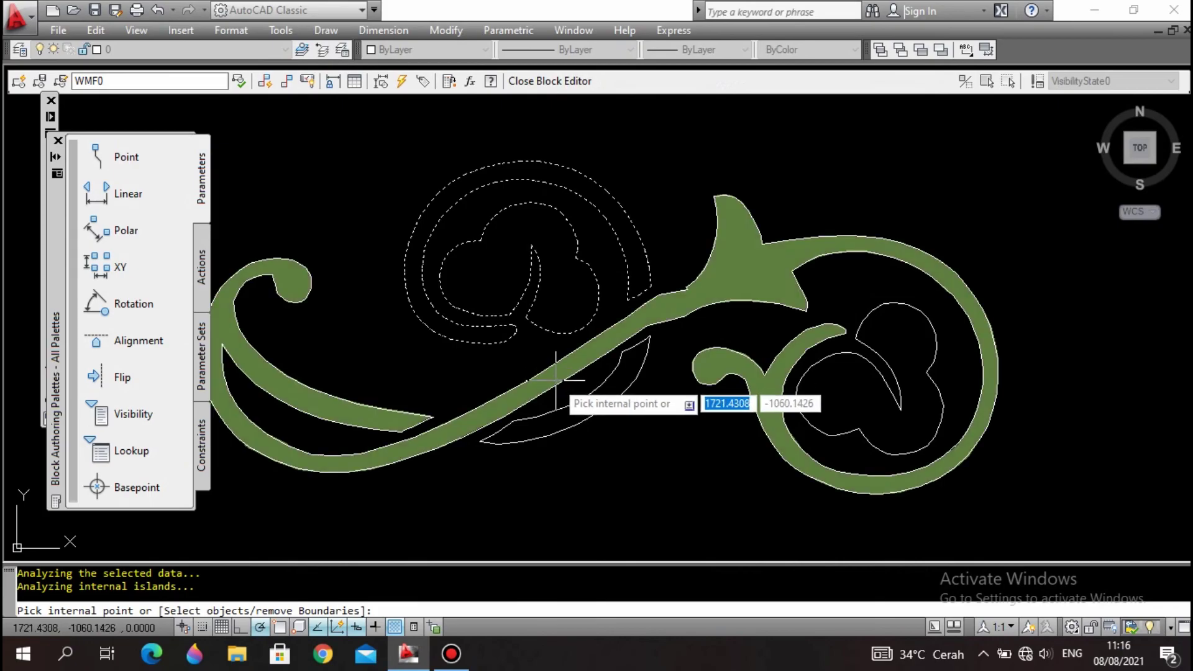
pyautogui.click(558, 399)
pyautogui.click(557, 399)
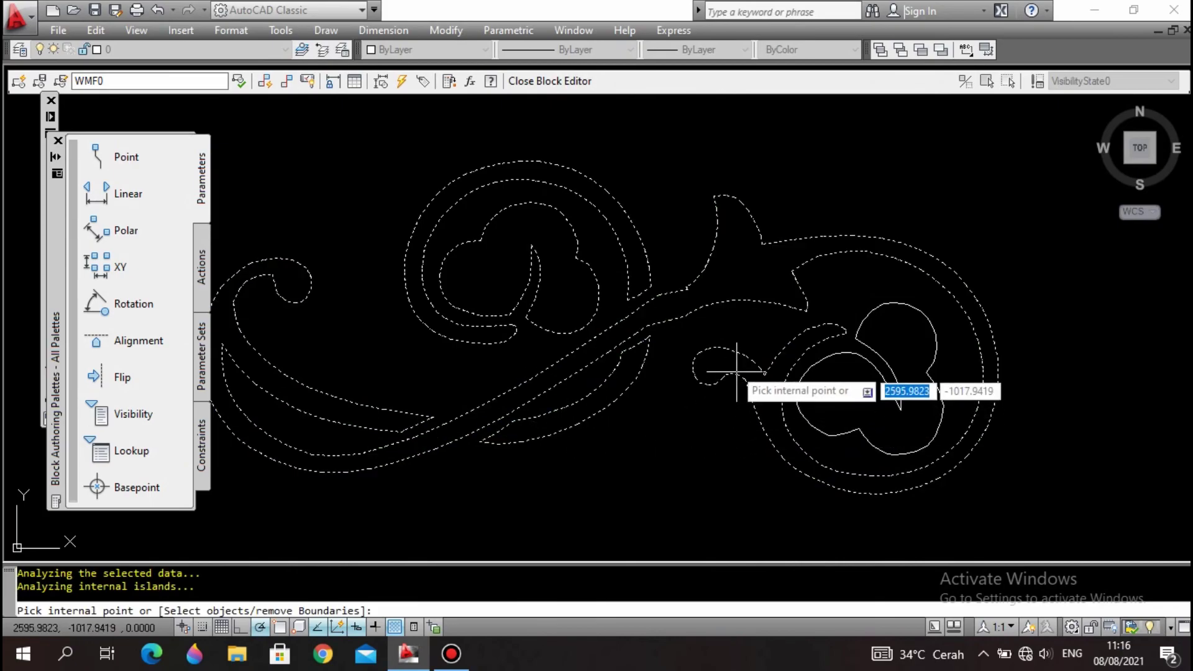
pyautogui.click(896, 340)
pyautogui.press('Return')
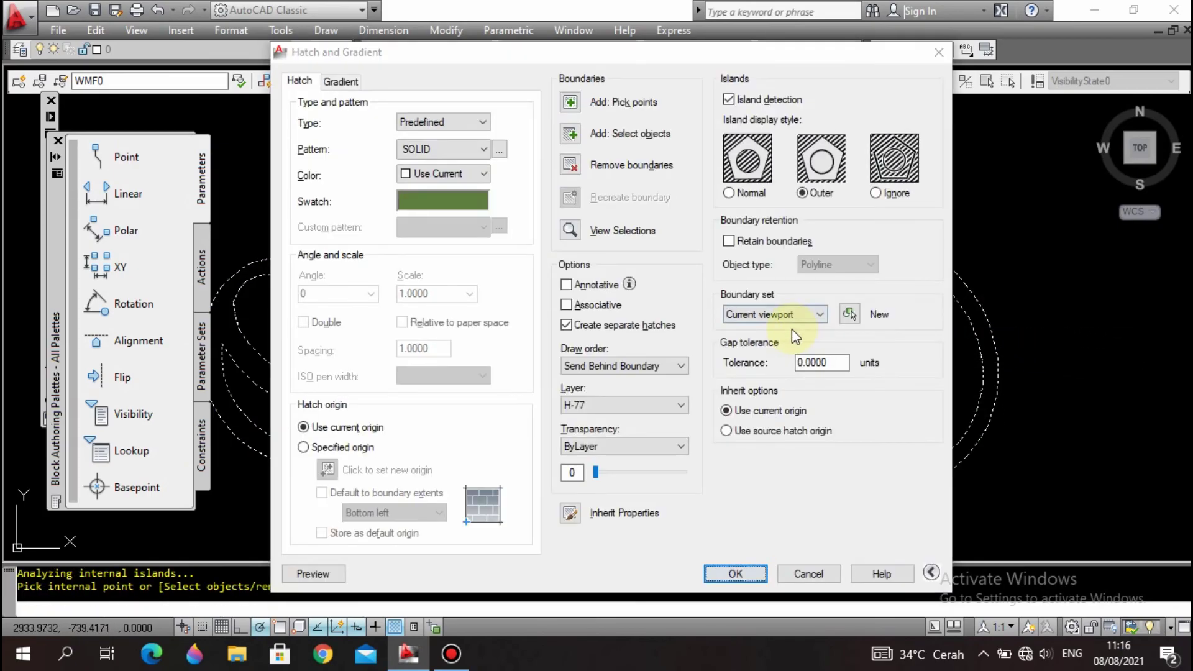
pyautogui.press('Return')
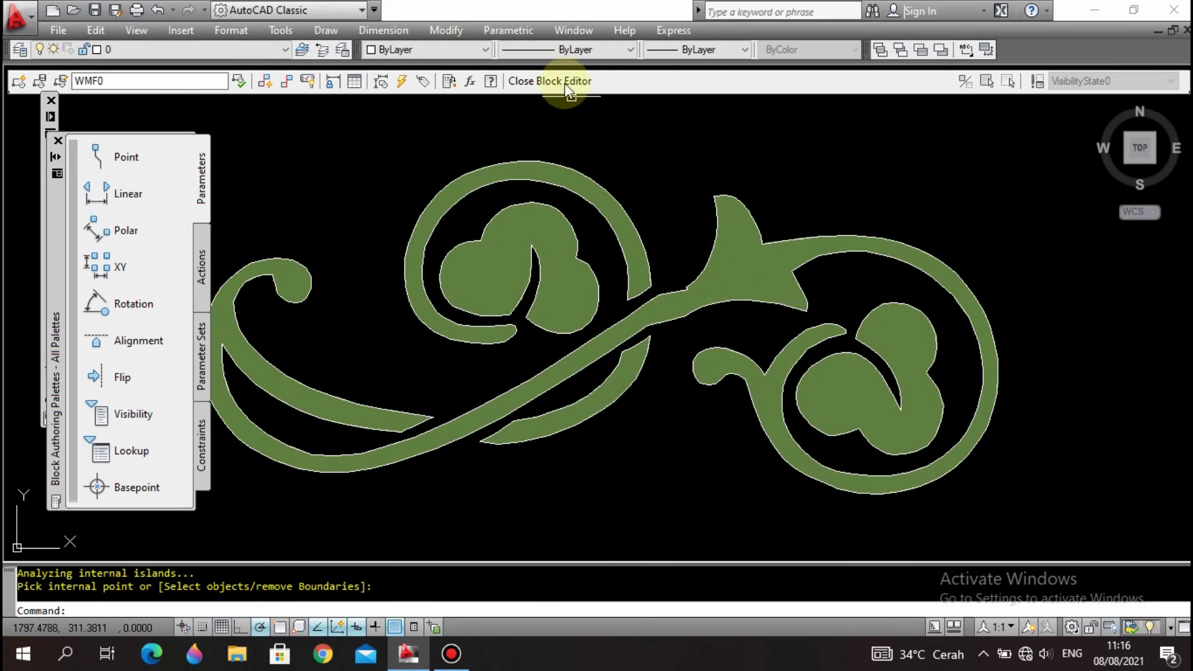
pyautogui.click(551, 81)
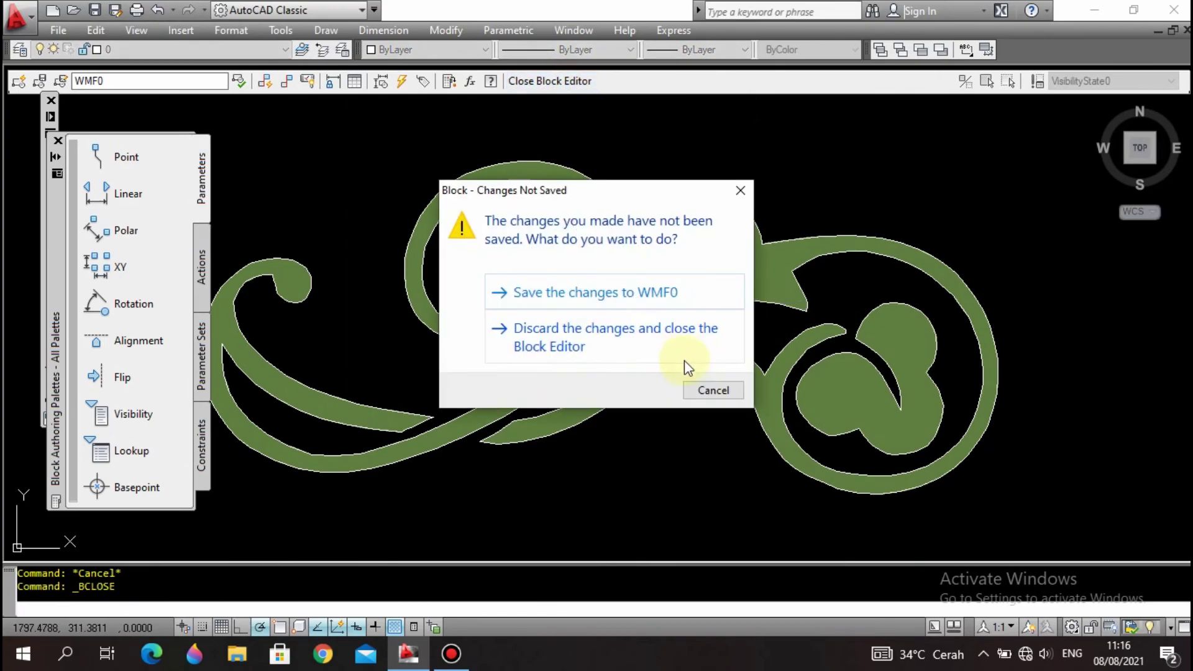
pyautogui.click(649, 303)
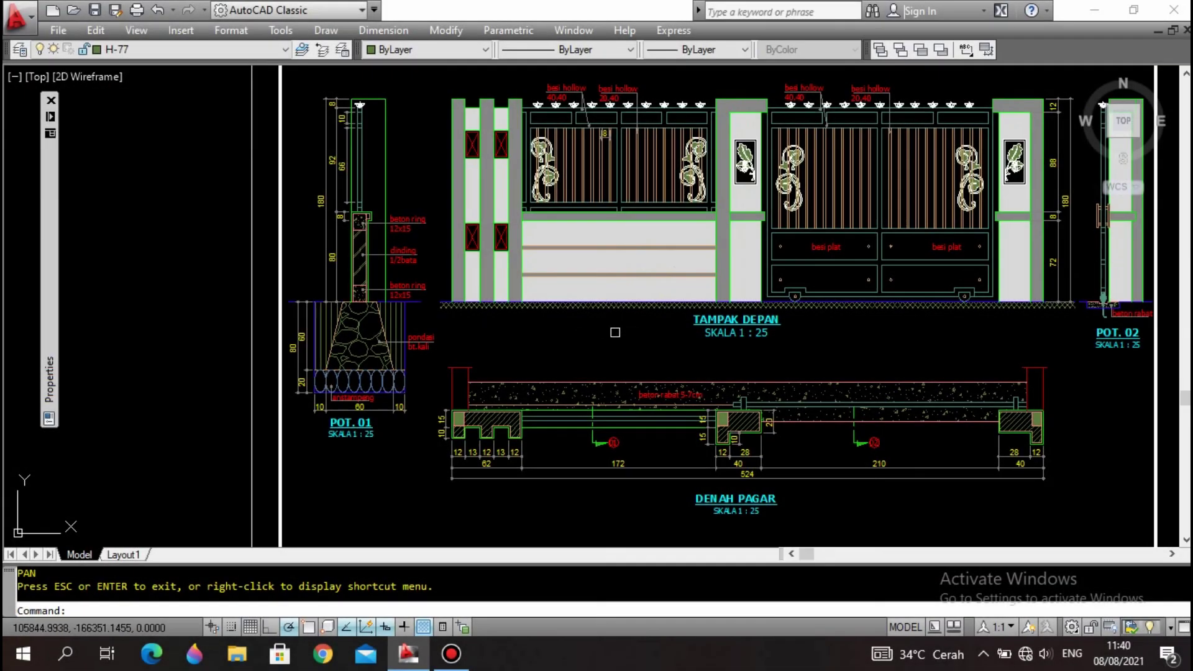
# Step: Pan and zoom across the plan, the TAMPAK DEPAN label and the POT. 01 foundation detail
pyautogui.moveTo(768, 399); pyautogui.dragTo(734, 407)
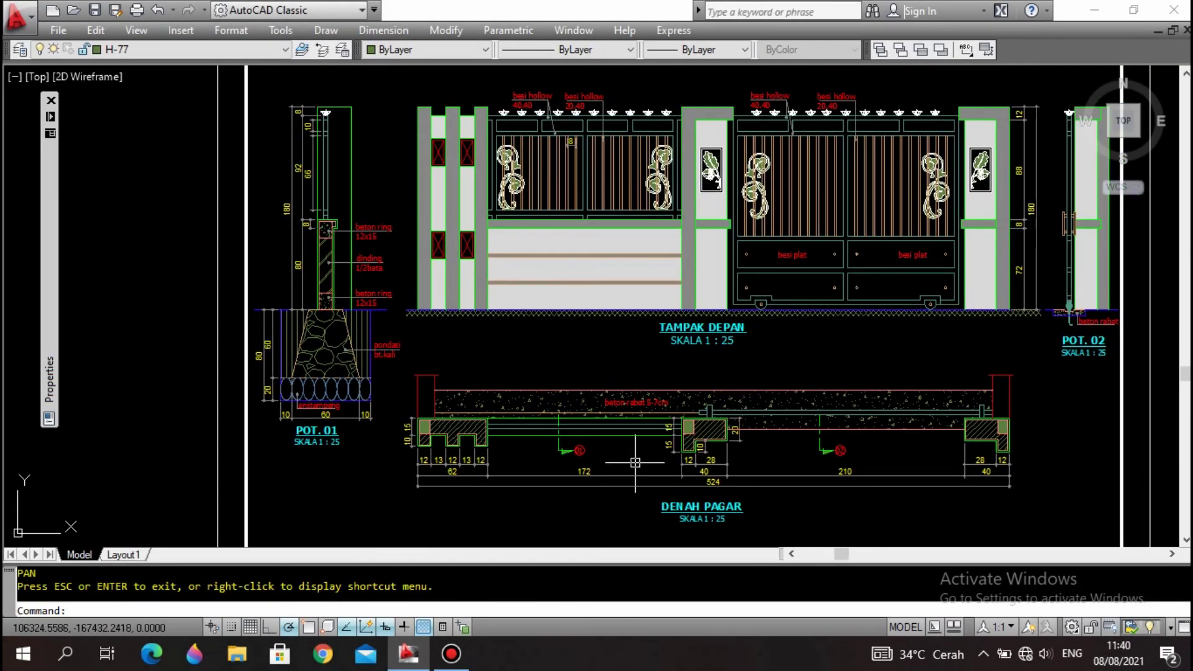
pyautogui.scroll(4, 474, 482)
pyautogui.scroll(1, 482, 459)
pyautogui.moveTo(1007, 361); pyautogui.dragTo(793, 348, button='middle')
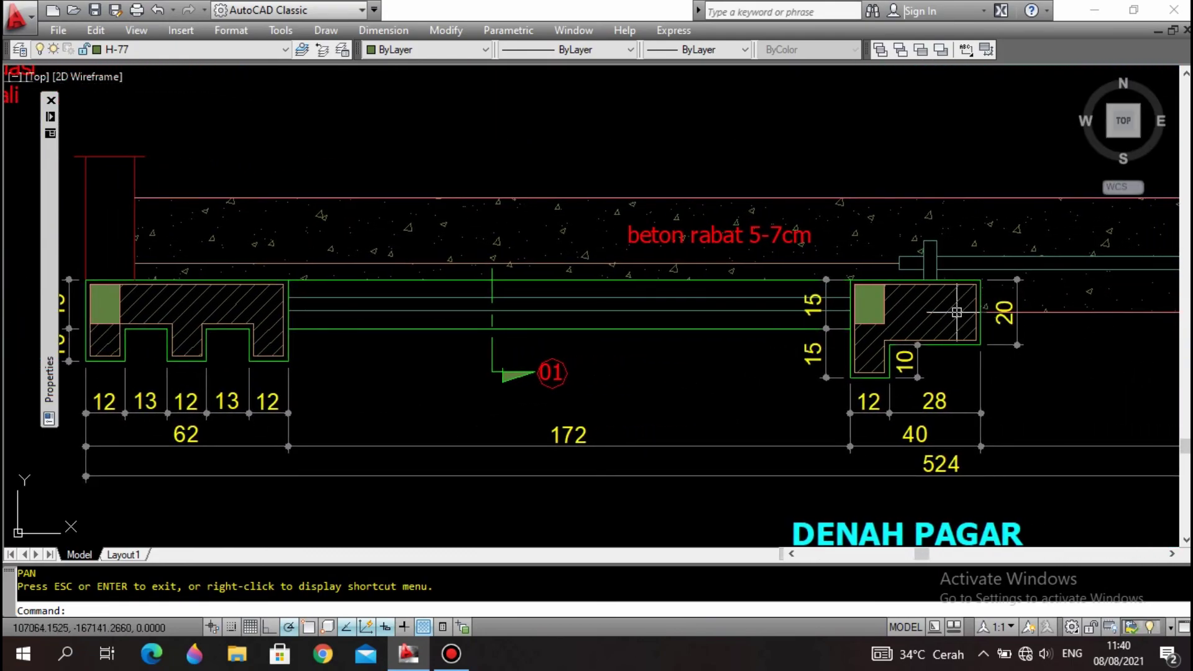
pyautogui.scroll(-2, 988, 323)
pyautogui.moveTo(1026, 333)
pyautogui.mouseDown(button='middle')
pyautogui.moveTo(791, 355)
pyautogui.moveTo(853, 352)
pyautogui.moveTo(873, 373)
pyautogui.moveTo(876, 435)
pyautogui.mouseUp(button='middle')
pyautogui.scroll(-4, 870, 373)
pyautogui.scroll(2, 863, 301)
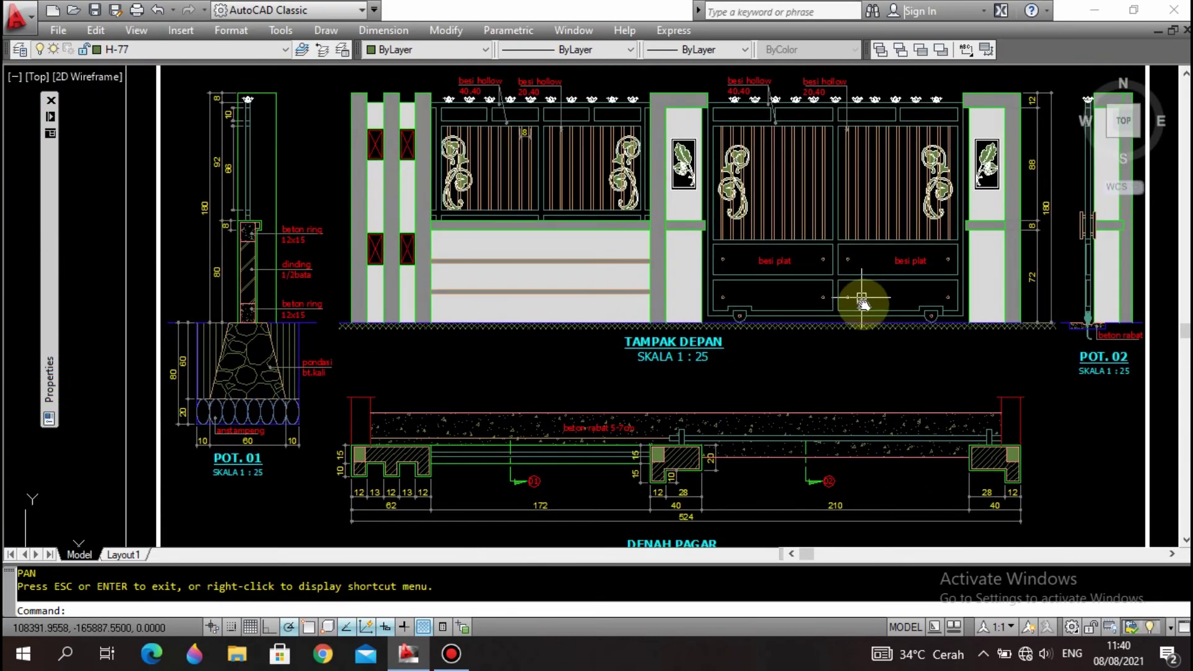
pyautogui.moveTo(863, 302); pyautogui.dragTo(865, 308, button='middle')
pyautogui.moveTo(442, 289); pyautogui.dragTo(500, 282, button='middle')
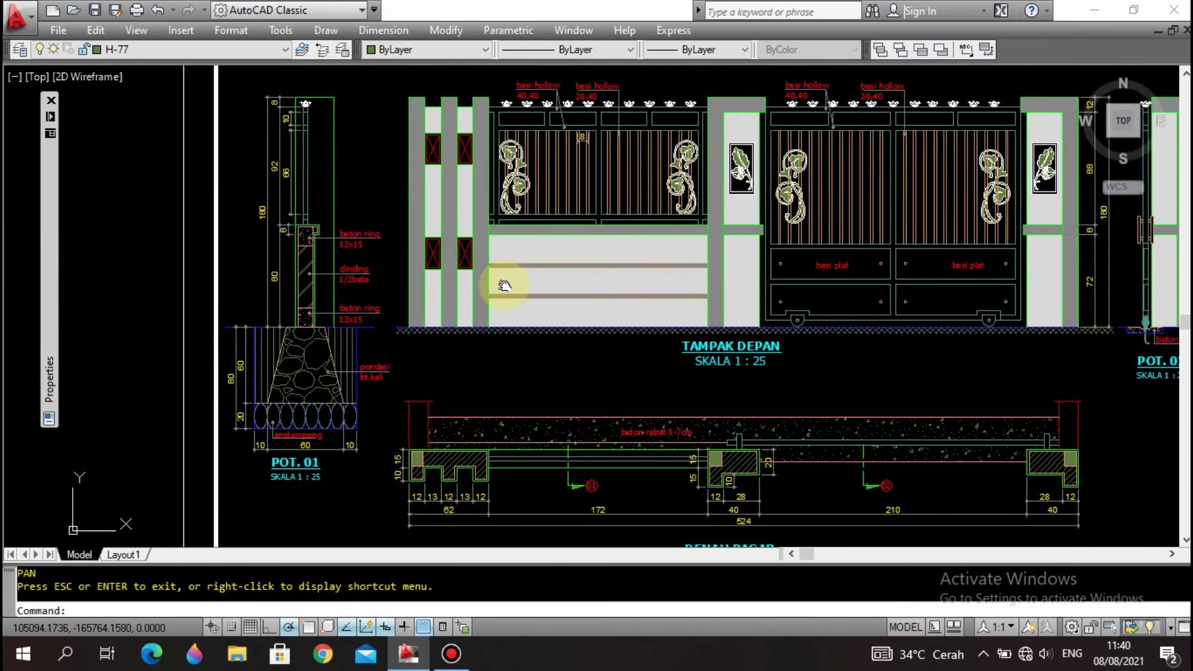
pyautogui.scroll(3, 379, 323)
pyautogui.moveTo(311, 312)
pyautogui.mouseDown(button='middle')
pyautogui.moveTo(435, 190)
pyautogui.moveTo(425, 369)
pyautogui.mouseUp(button='middle')
# Step: Pan and zoom to review the whole front elevation and the left pillars and gate
pyautogui.moveTo(512, 137); pyautogui.dragTo(473, 331, button='middle')
pyautogui.scroll(-2, 510, 323)
pyautogui.moveTo(736, 279); pyautogui.dragTo(501, 217, button='middle')
pyautogui.scroll(2, 592, 208)
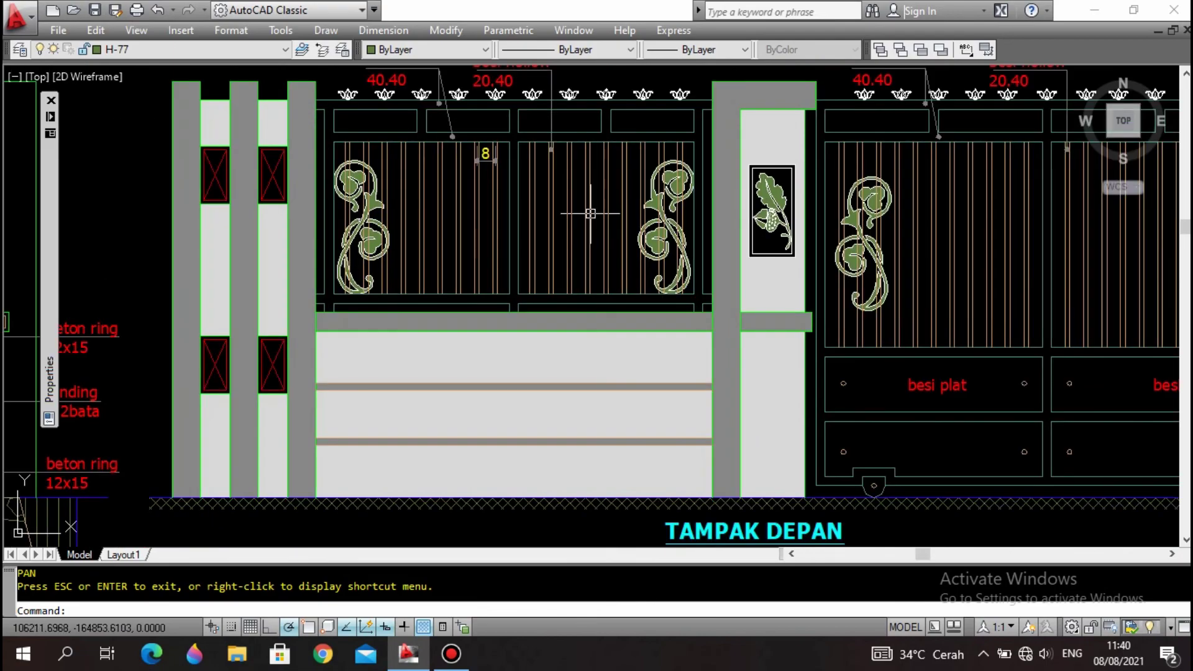
pyautogui.moveTo(865, 256); pyautogui.dragTo(453, 225, button='middle')
pyautogui.moveTo(901, 211)
pyautogui.mouseDown(button='middle')
pyautogui.moveTo(696, 244)
pyautogui.moveTo(714, 166)
pyautogui.mouseUp(button='middle')
pyautogui.scroll(-2, 714, 165)
pyautogui.scroll(-2, 765, 202)
pyautogui.moveTo(766, 202); pyautogui.dragTo(710, 250, button='middle')
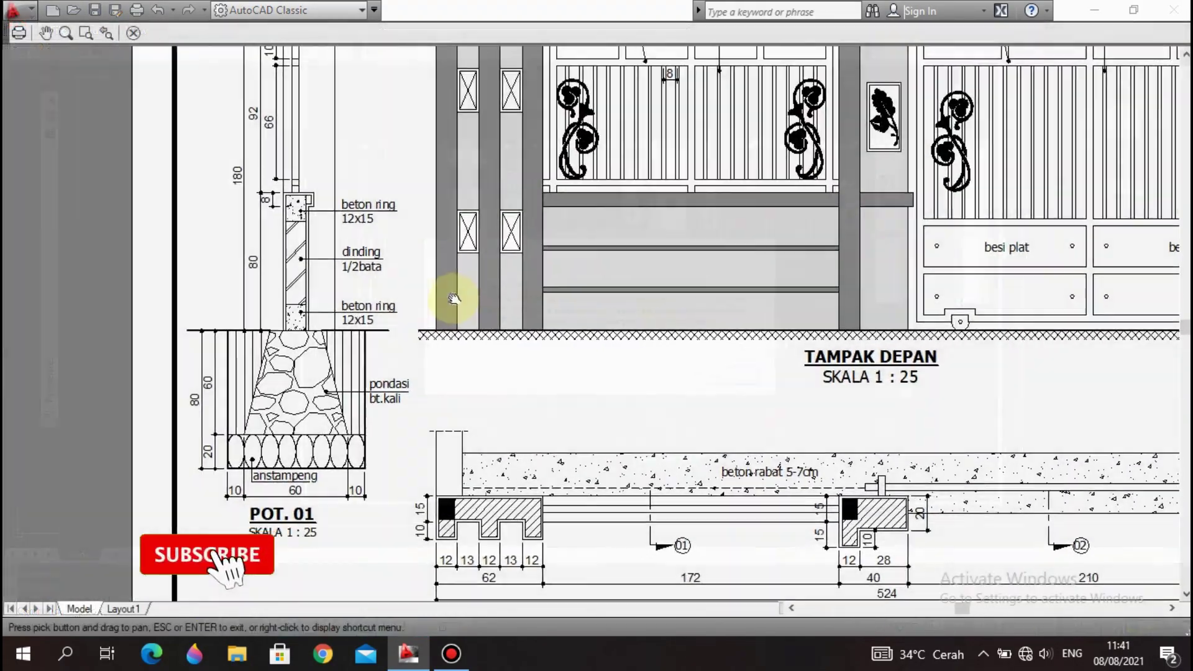
pyautogui.moveTo(453, 298)
pyautogui.mouseDown()
pyautogui.moveTo(581, 341)
pyautogui.moveTo(407, 323)
pyautogui.mouseUp()
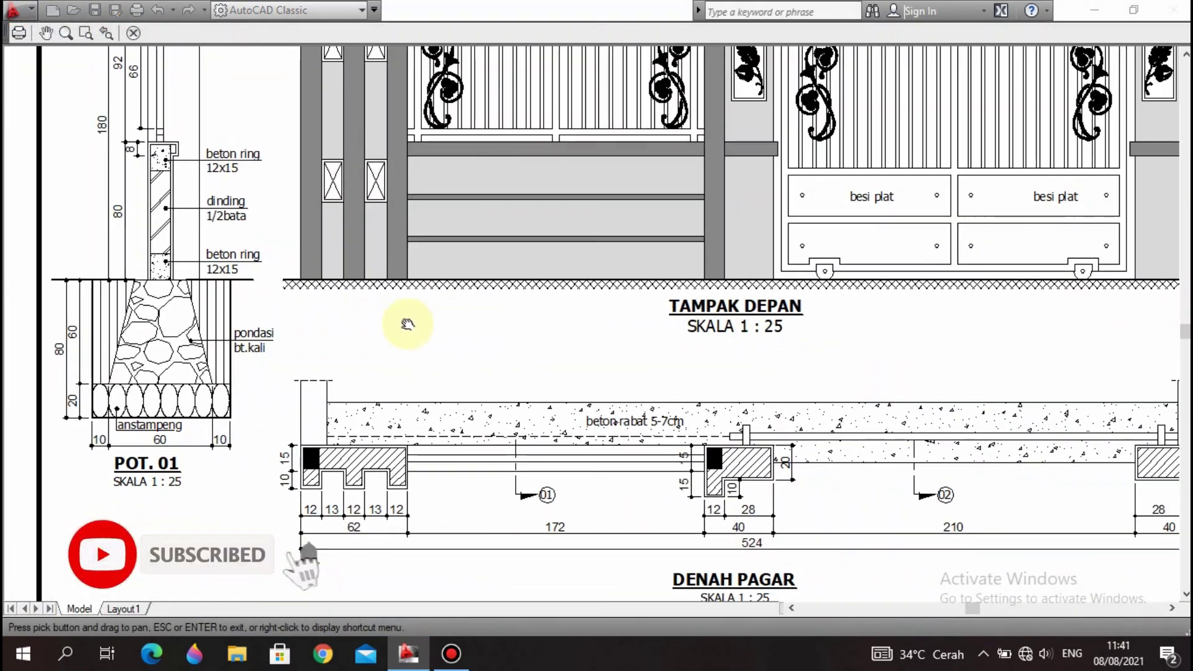
pyautogui.scroll(-2, 447, 317)
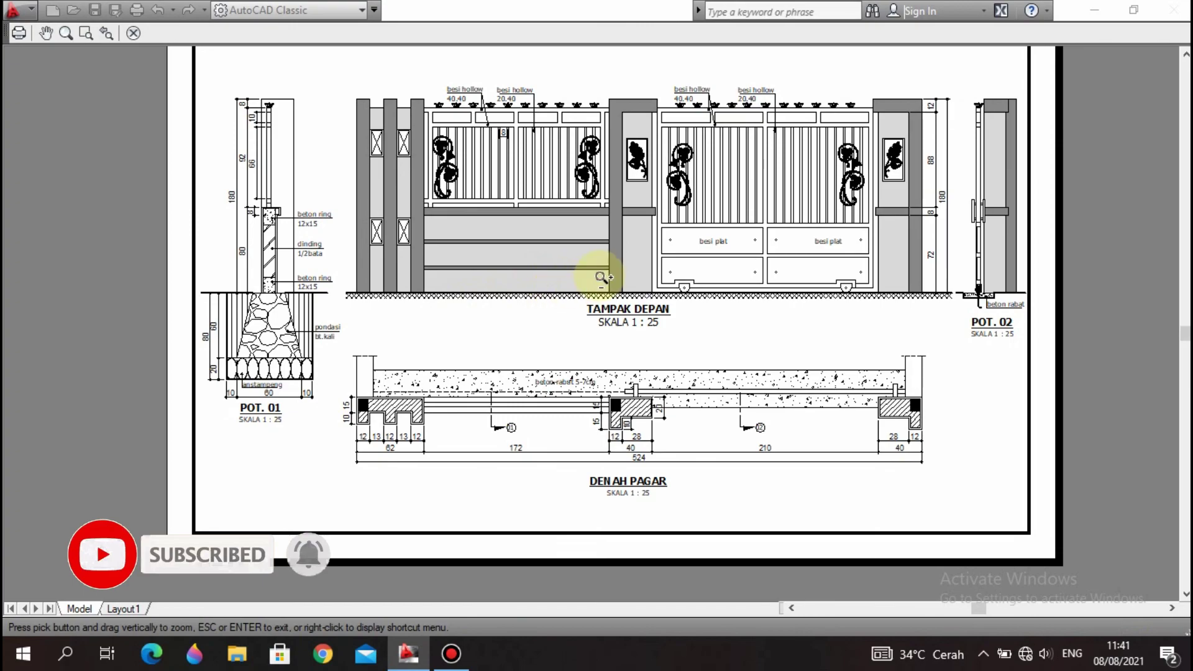
pyautogui.scroll(-1, 600, 274)
pyautogui.scroll(2, 621, 230)
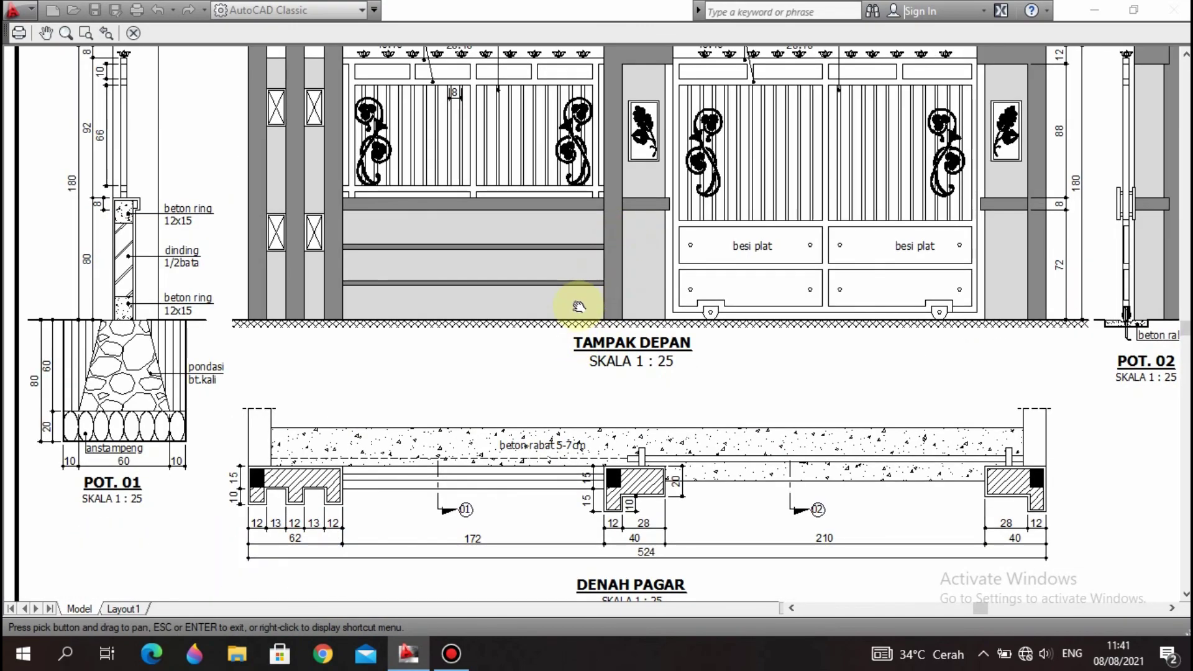
pyautogui.moveTo(579, 305); pyautogui.dragTo(578, 346, button='middle')
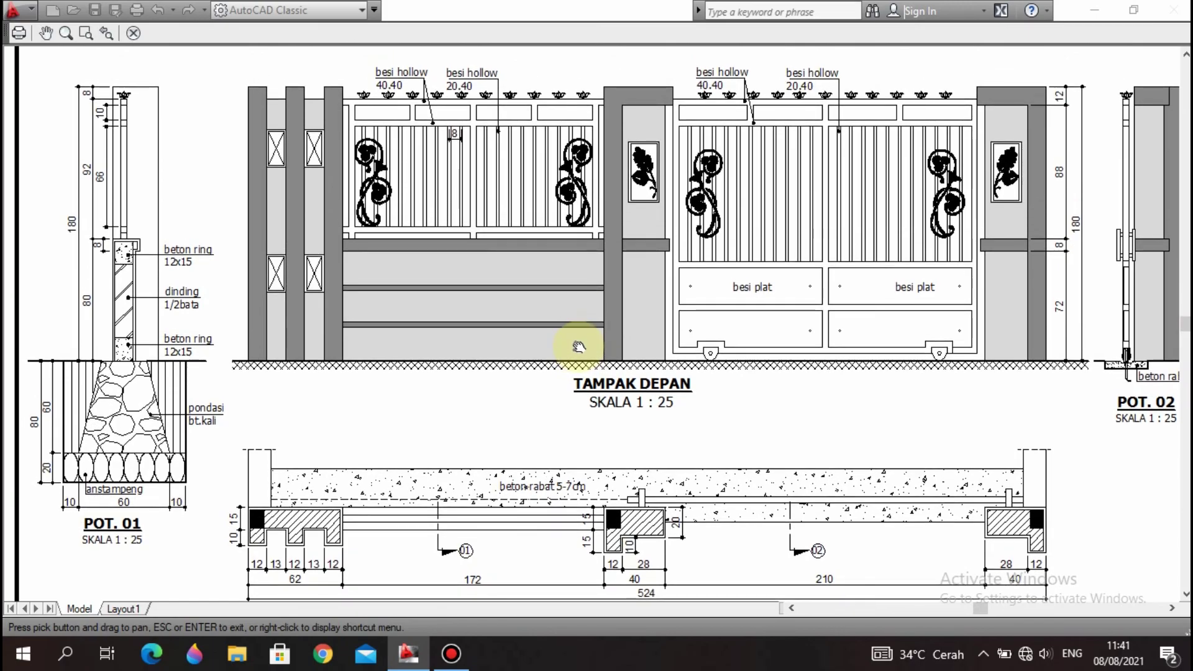